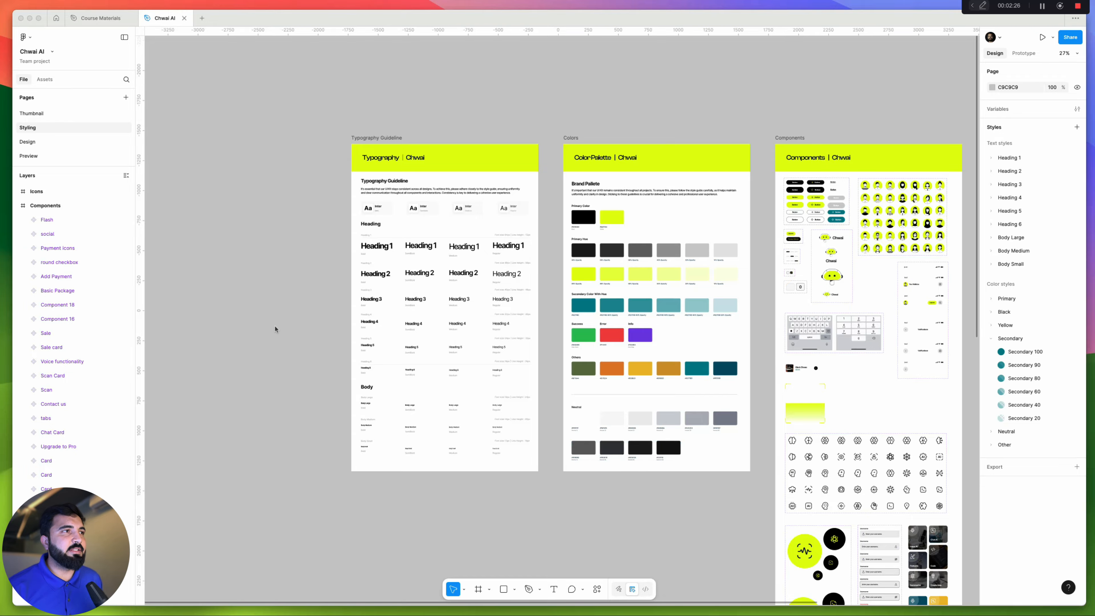
Examine the Typography Guideline and Colors frames on the Styling page, covering the heading styles and brand palette
{"action": "scroll", "coordinate": [412, 215], "scroll_direction": "up", "scroll_amount": 5}
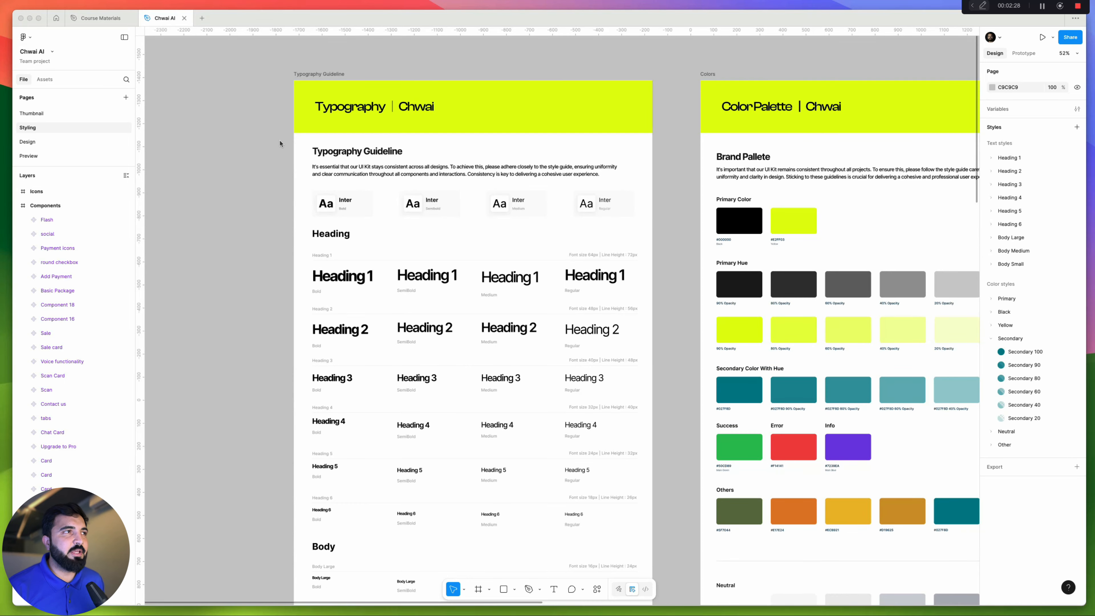
{"action": "left_click", "coordinate": [235, 150]}
{"action": "scroll", "coordinate": [238, 150], "scroll_direction": "down", "scroll_amount": 5}
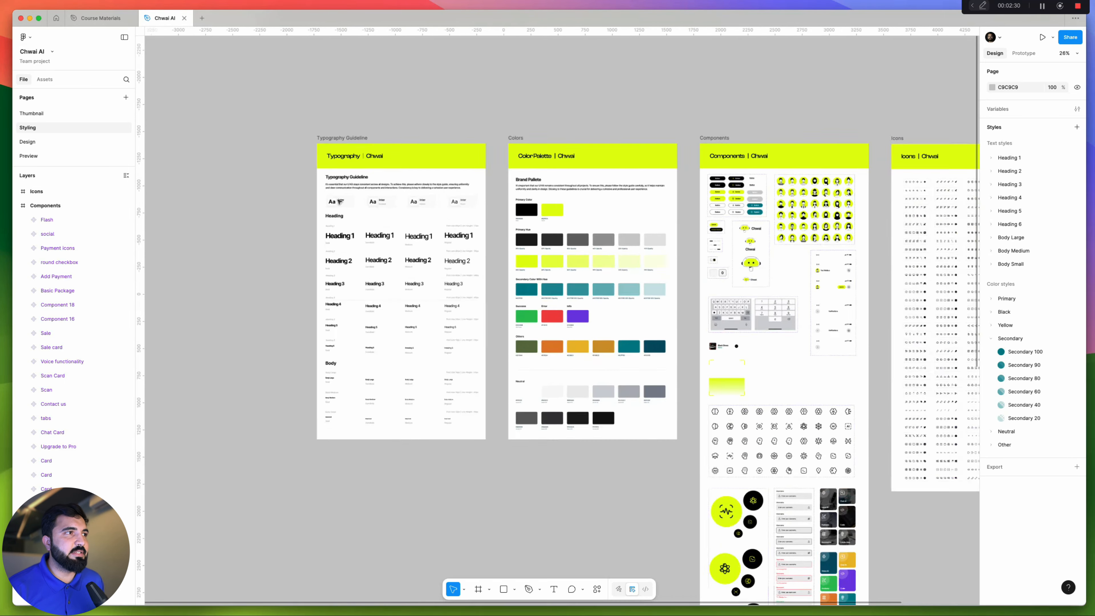
{"action": "scroll", "coordinate": [247, 110], "scroll_direction": "up", "scroll_amount": 5}
{"action": "left_click_drag", "start_coordinate": [215, 72], "coordinate": [637, 497]}
{"action": "scroll", "coordinate": [637, 497], "scroll_direction": "right", "scroll_amount": 6}
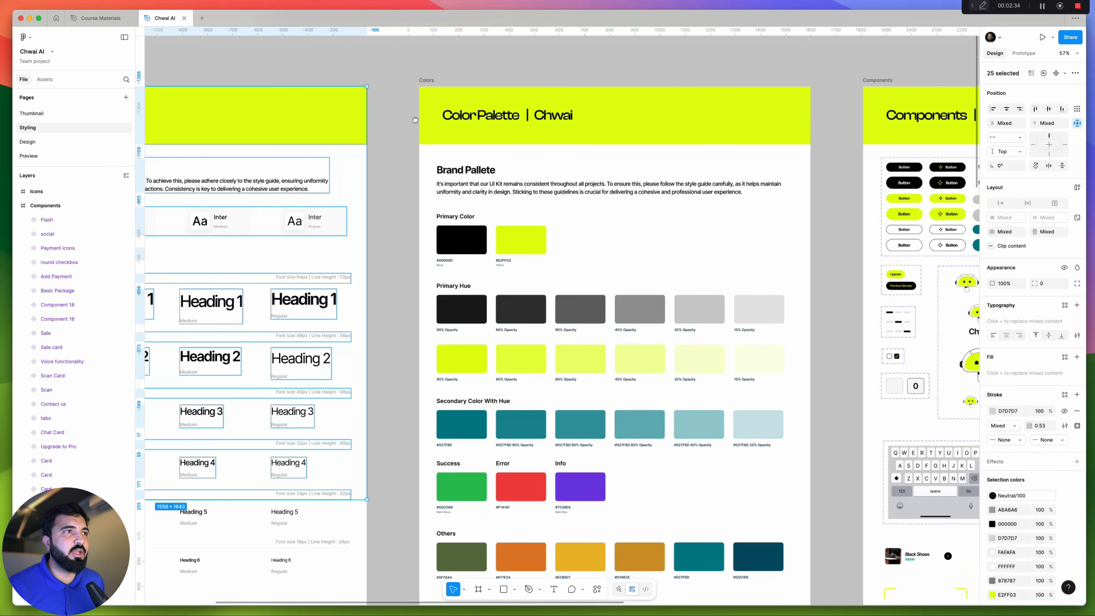
{"action": "left_click_drag", "start_coordinate": [404, 58], "coordinate": [760, 484]}
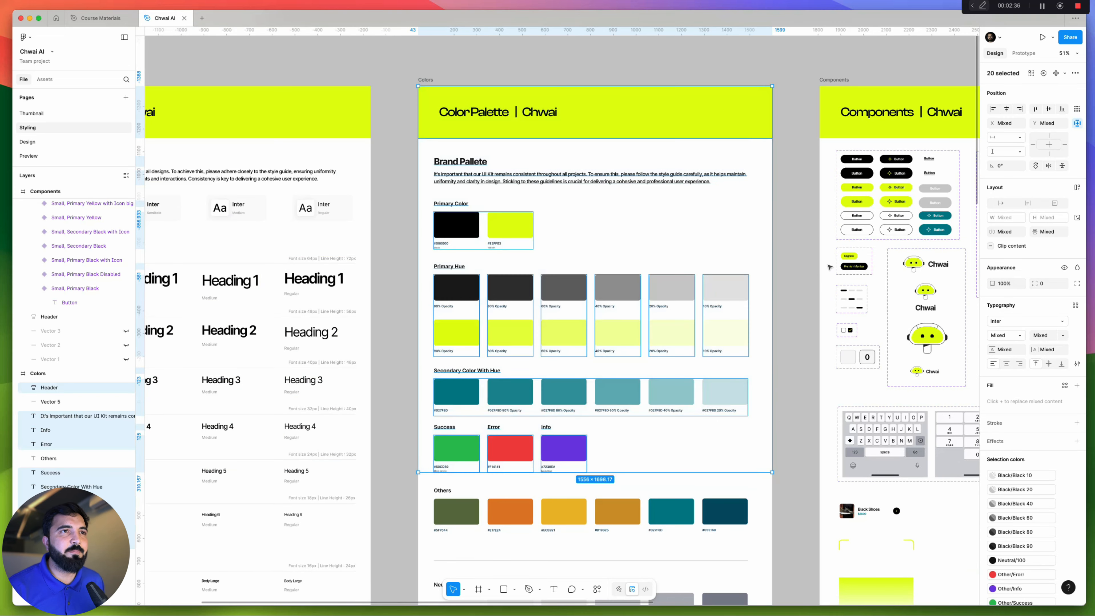
{"action": "key", "text": "Escape"}
Examine the button variants and the avatar set in the Components frame
{"action": "scroll", "coordinate": [458, 218], "scroll_direction": "right", "scroll_amount": 8}
{"action": "left_click_drag", "start_coordinate": [464, 80], "coordinate": [827, 305]}
{"action": "scroll", "coordinate": [560, 173], "scroll_direction": "up", "scroll_amount": 5}
{"action": "left_click", "coordinate": [562, 173]}
{"action": "scroll", "coordinate": [561, 172], "scroll_direction": "up", "scroll_amount": 10}
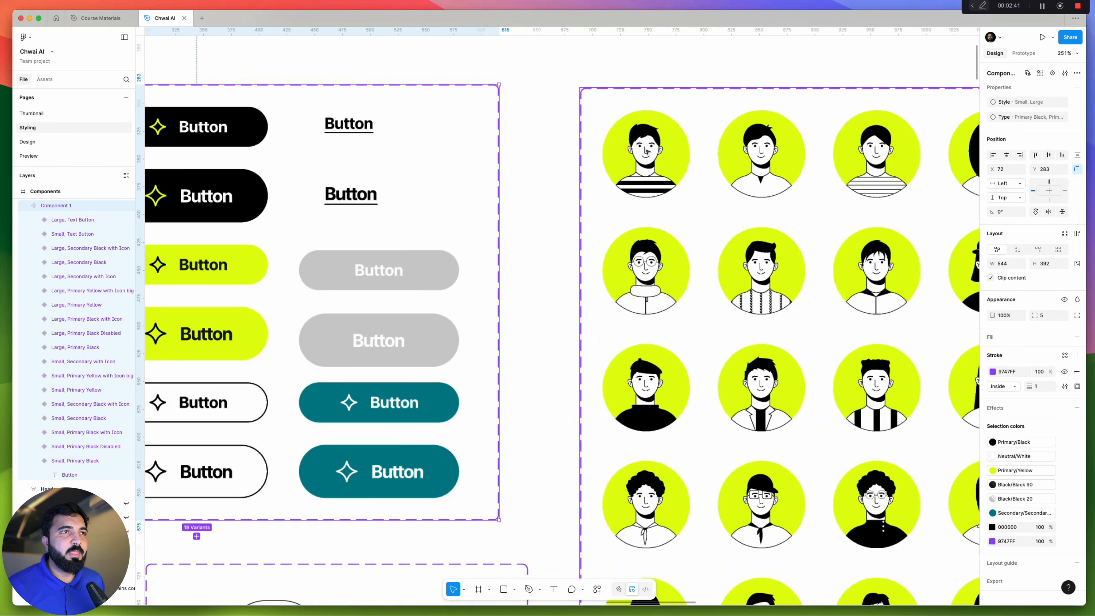
{"action": "left_click", "coordinate": [647, 151]}
{"action": "scroll", "coordinate": [647, 151], "scroll_direction": "down", "scroll_amount": 10}
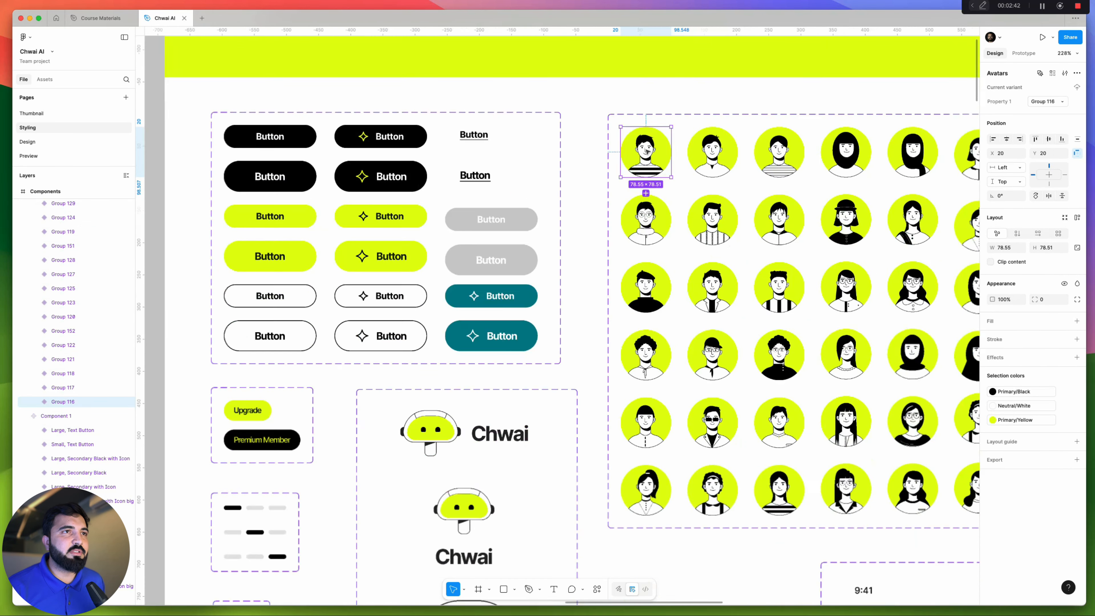
Examine the logo variants, Upgrade and Premium Member tags, progress indicators and checkbox components in the Components frame
{"action": "scroll", "coordinate": [691, 219], "scroll_direction": "up", "scroll_amount": 3}
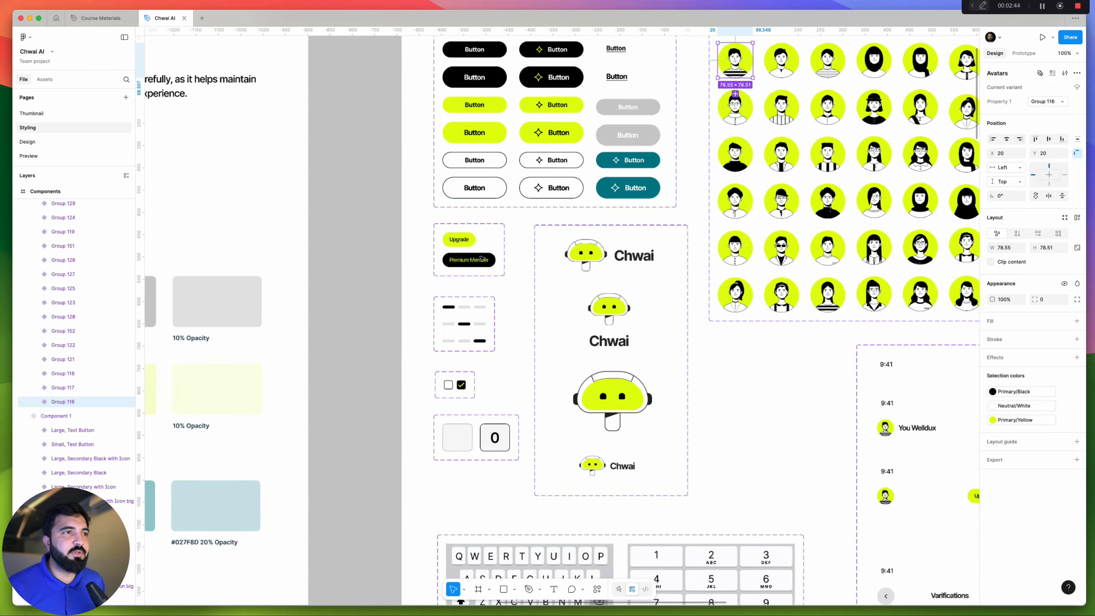
{"action": "scroll", "coordinate": [480, 261], "scroll_direction": "up", "scroll_amount": 3}
{"action": "left_click", "coordinate": [664, 256]}
{"action": "left_click", "coordinate": [664, 256]}
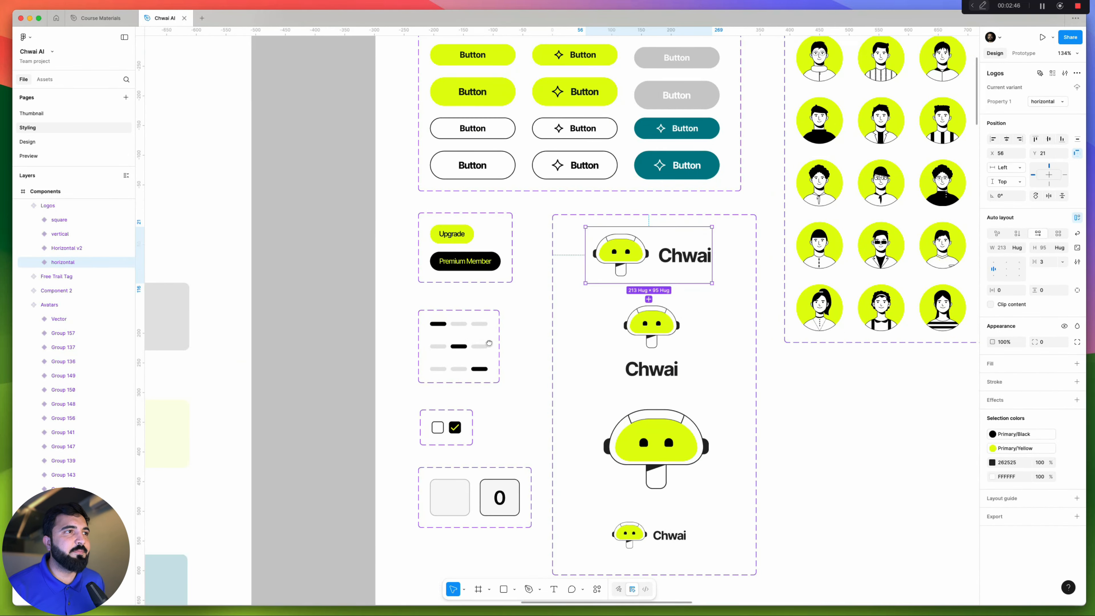
{"action": "scroll", "coordinate": [509, 187], "scroll_direction": "up", "scroll_amount": 3}
{"action": "scroll", "coordinate": [509, 186], "scroll_direction": "up", "scroll_amount": 5}
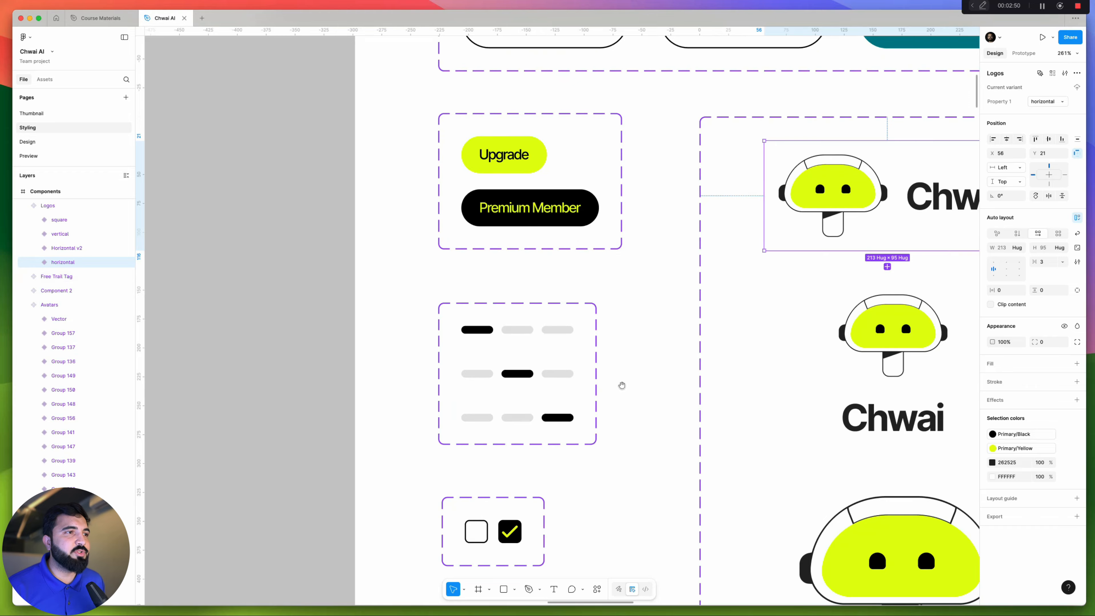
{"action": "scroll", "coordinate": [621, 383], "scroll_direction": "down", "scroll_amount": 4}
{"action": "scroll", "coordinate": [474, 188], "scroll_direction": "down", "scroll_amount": 10}
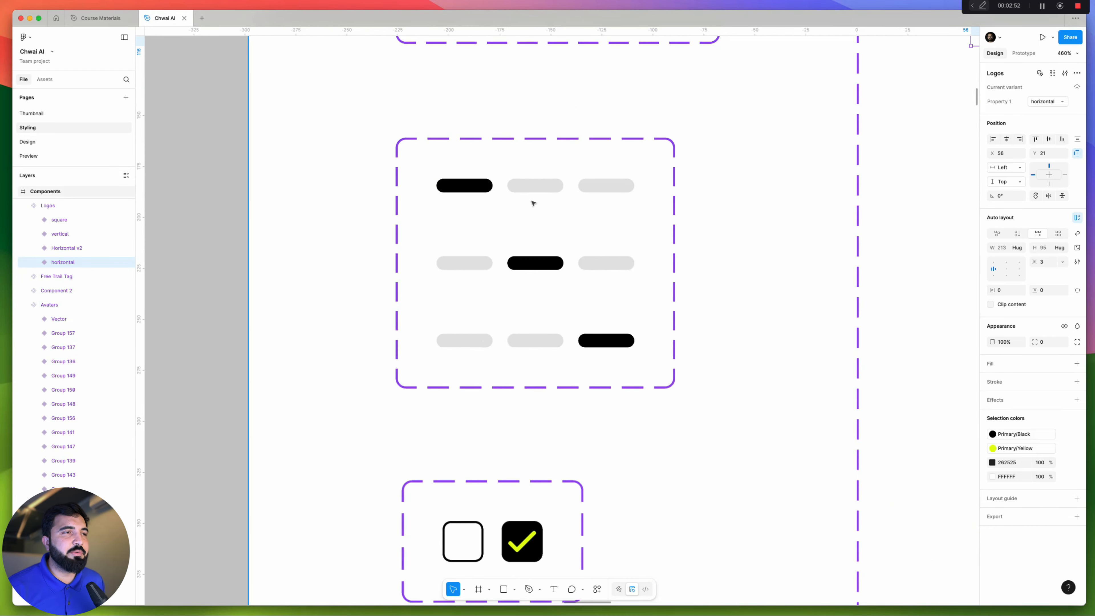
{"action": "scroll", "coordinate": [618, 319], "scroll_direction": "down", "scroll_amount": 3}
{"action": "scroll", "coordinate": [618, 319], "scroll_direction": "right", "scroll_amount": 3}
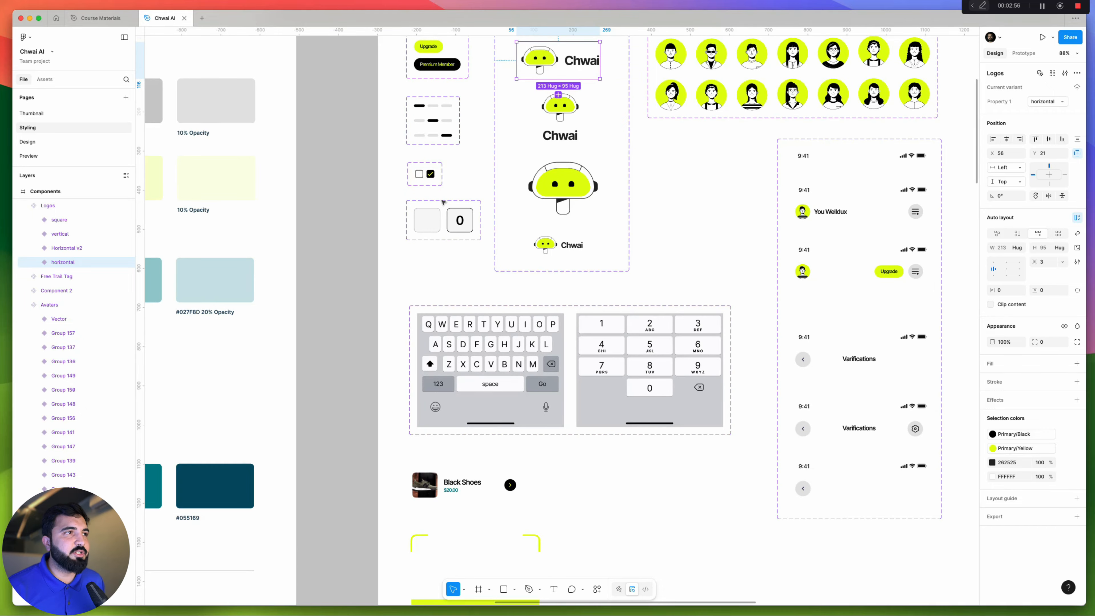
Examine the rest of the Components frame, from the AI icons and input fields down to the pricing cards and toggles
{"action": "scroll", "coordinate": [477, 276], "scroll_direction": "down", "scroll_amount": 5}
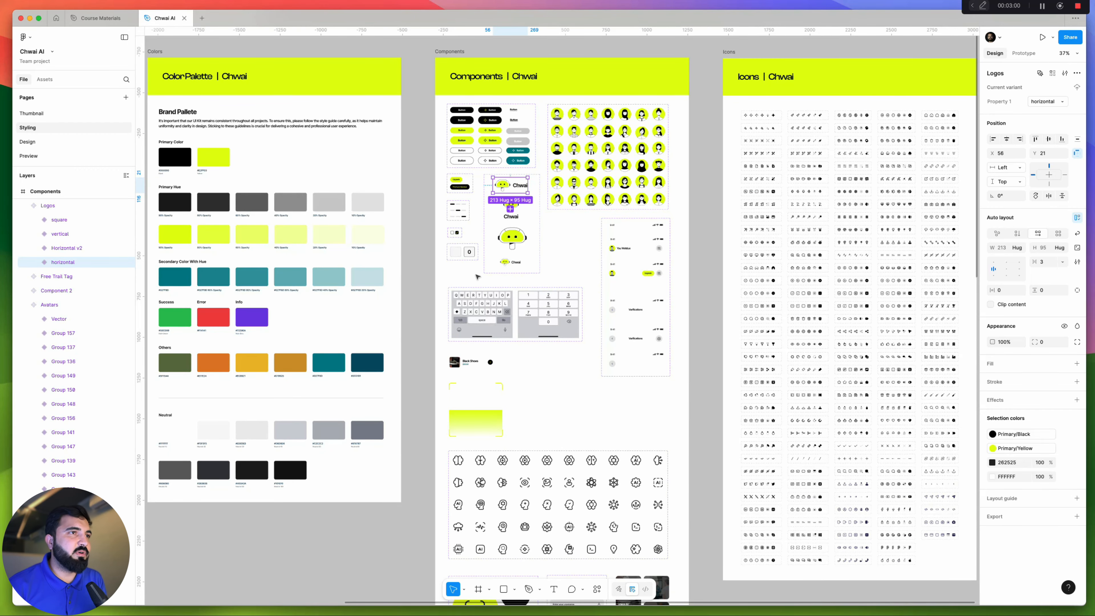
{"action": "scroll", "coordinate": [477, 277], "scroll_direction": "down", "scroll_amount": 5}
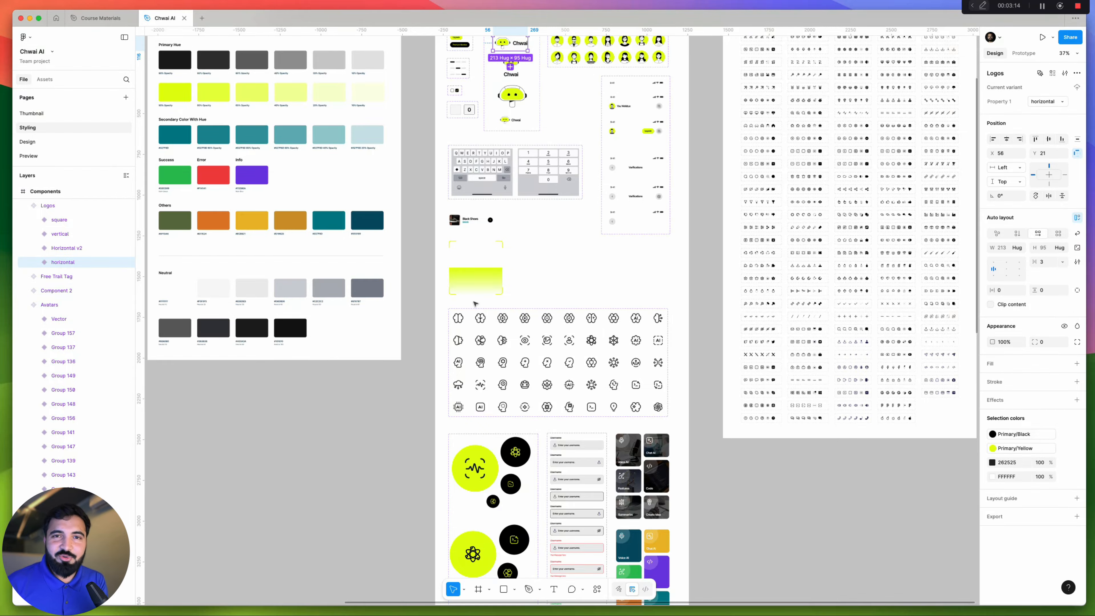
{"action": "scroll", "coordinate": [561, 307], "scroll_direction": "down", "scroll_amount": 10}
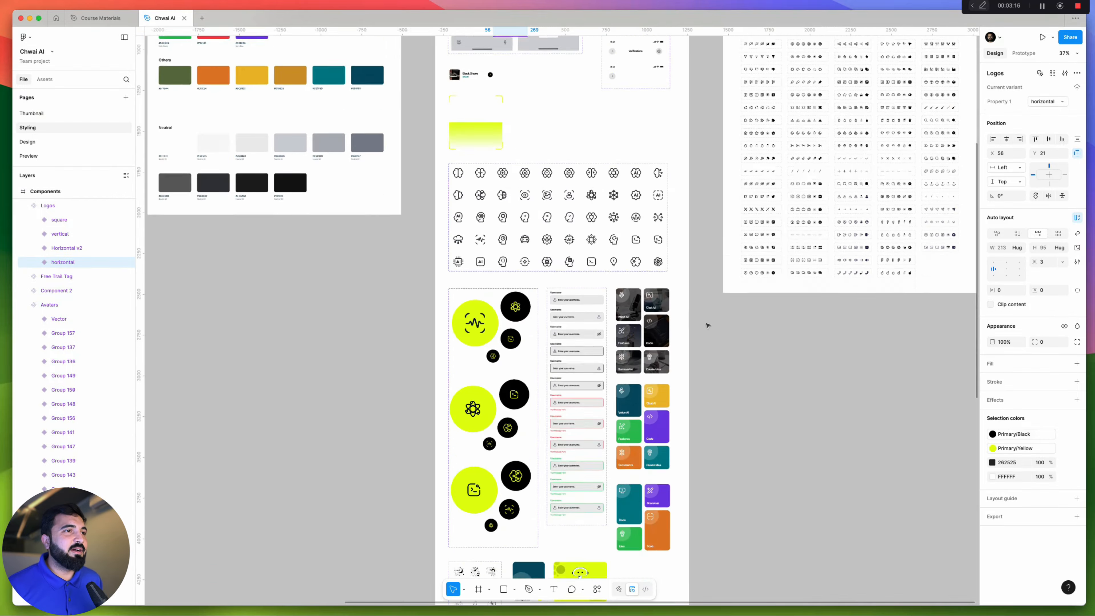
{"action": "scroll", "coordinate": [672, 311], "scroll_direction": "down", "scroll_amount": 2}
{"action": "scroll", "coordinate": [625, 302], "scroll_direction": "up", "scroll_amount": 5}
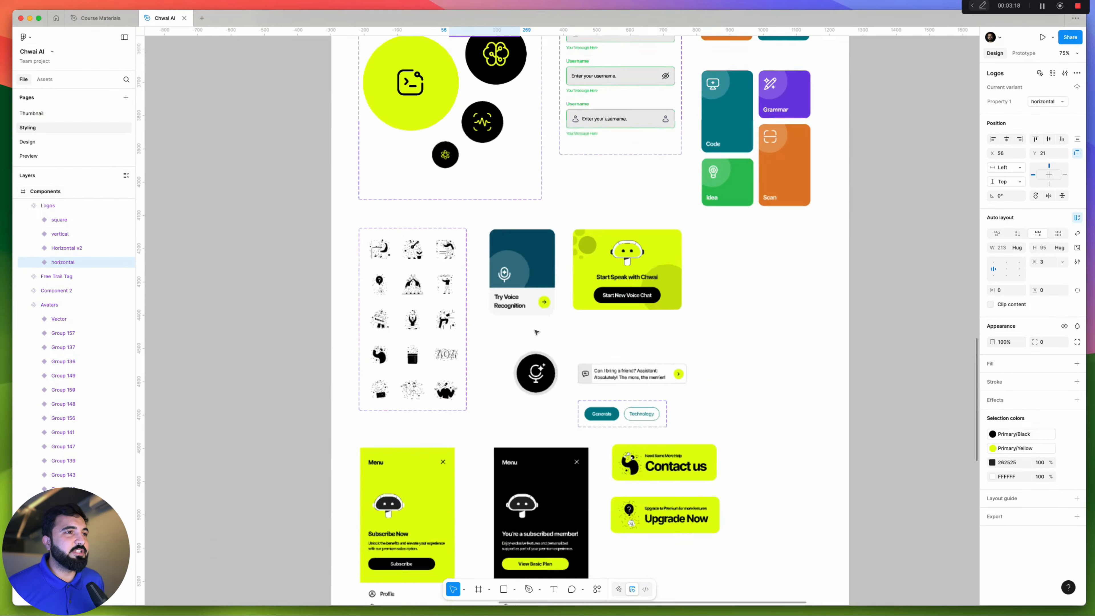
{"action": "scroll", "coordinate": [563, 283], "scroll_direction": "down", "scroll_amount": 6}
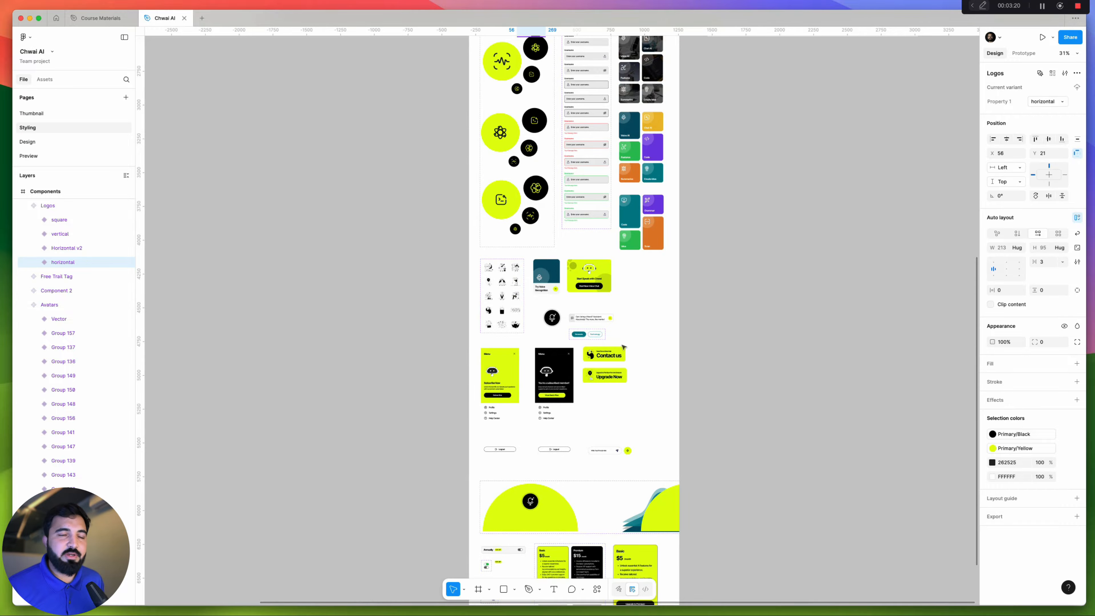
{"action": "scroll", "coordinate": [623, 347], "scroll_direction": "down", "scroll_amount": 6}
{"action": "scroll", "coordinate": [414, 259], "scroll_direction": "up", "scroll_amount": 5}
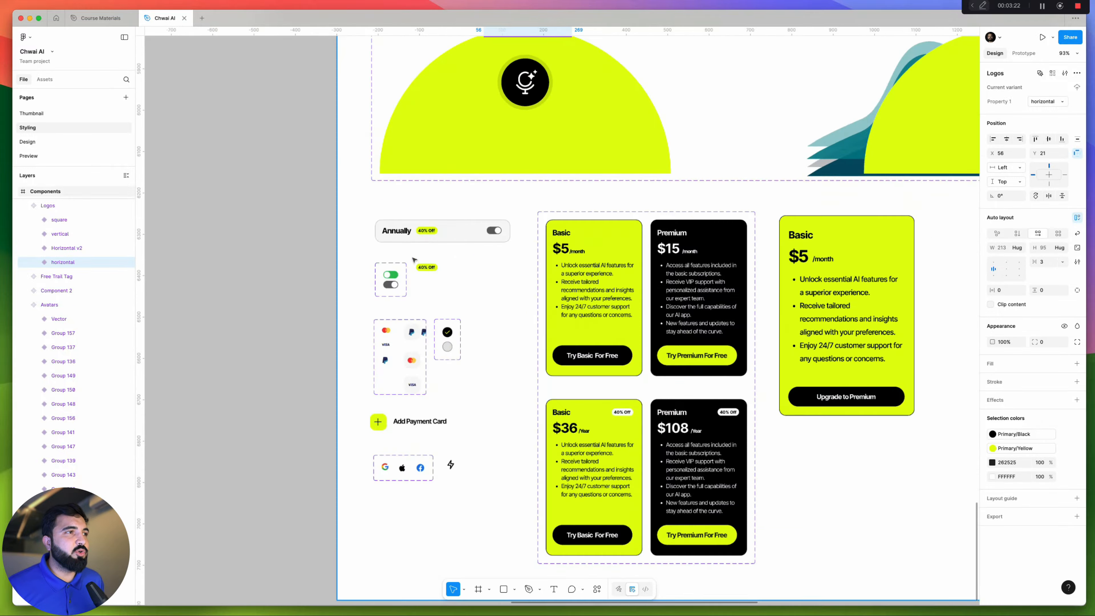
{"action": "scroll", "coordinate": [413, 260], "scroll_direction": "up", "scroll_amount": 5}
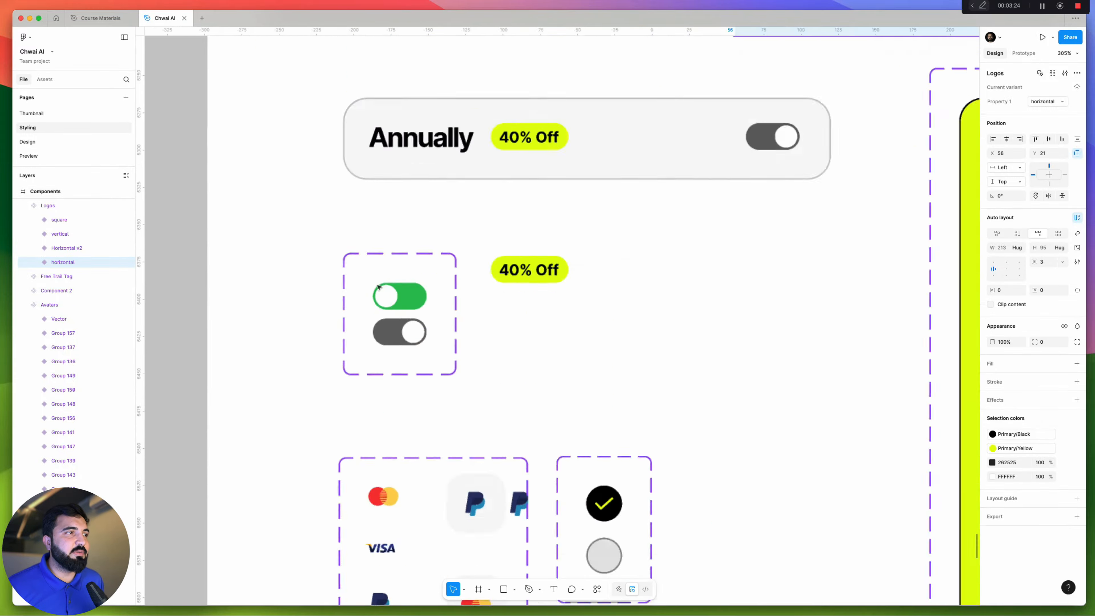
Place a copy of the green On toggle beside its component set and switch its Toggle property off and on again
{"action": "scroll", "coordinate": [377, 287], "scroll_direction": "up", "scroll_amount": 3}
{"action": "double_click", "coordinate": [388, 300]}
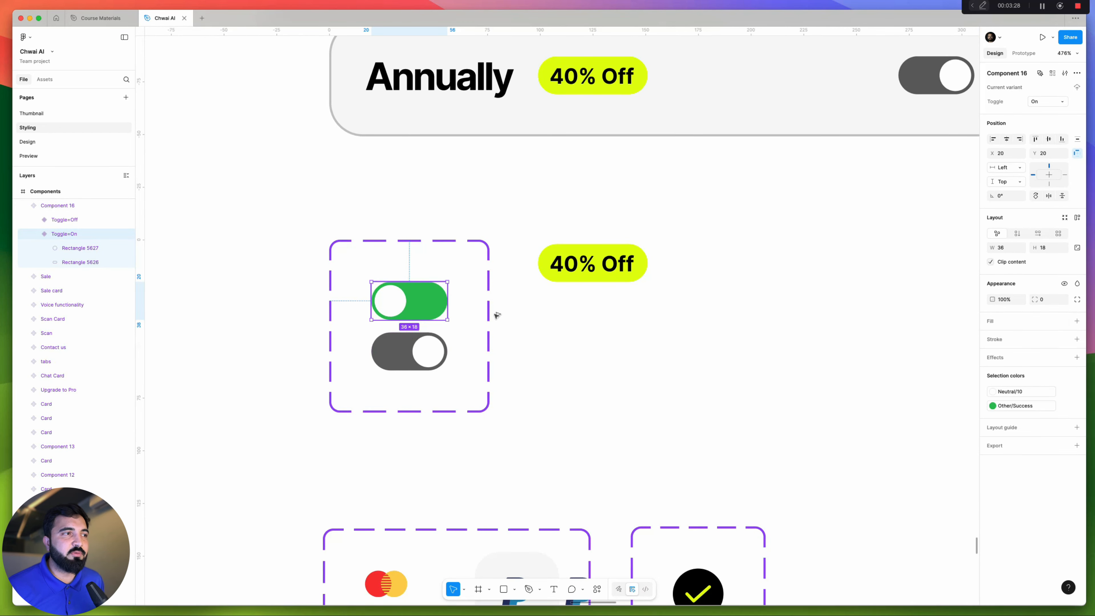
{"action": "left_click_drag", "start_coordinate": [413, 301], "coordinate": [615, 345]}
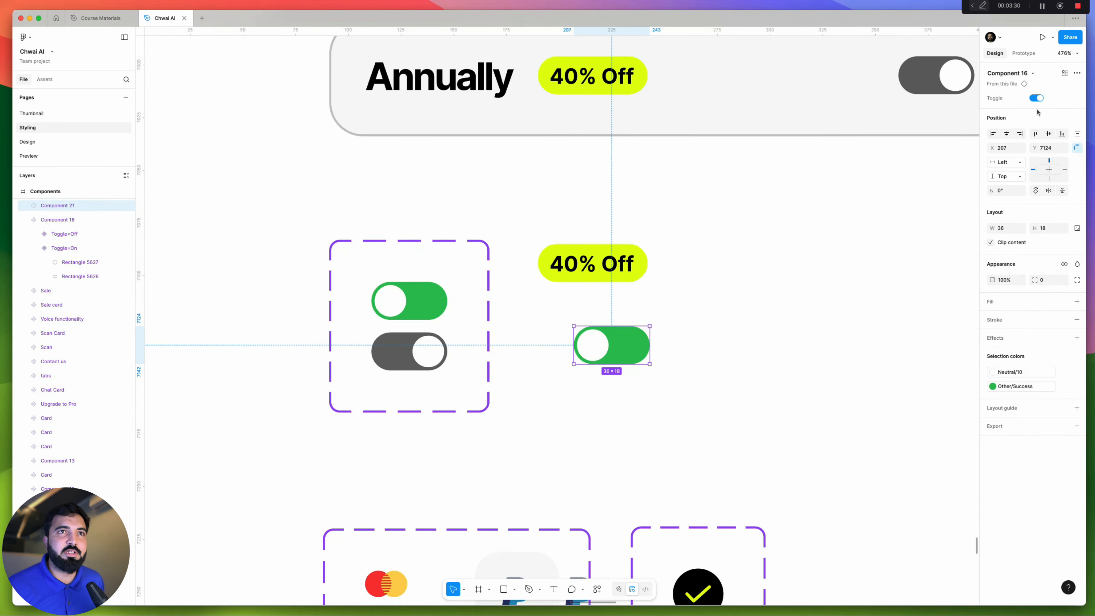
{"action": "left_click", "coordinate": [1037, 98]}
{"action": "left_click", "coordinate": [1037, 99]}
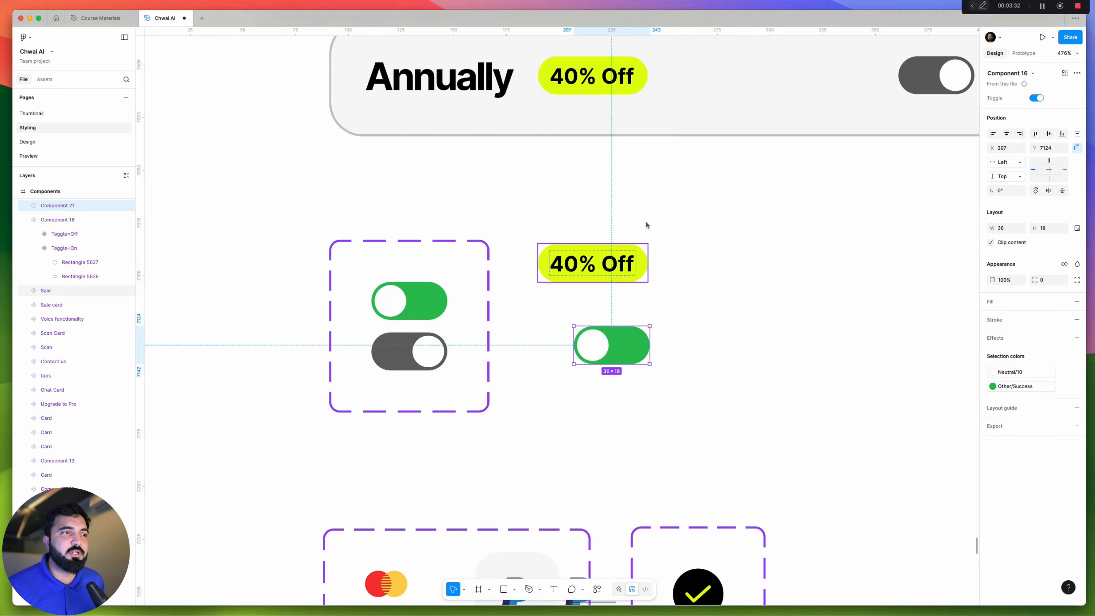
Undo the toggle copy and its property changes
{"action": "key", "text": "ctrl+z"}
{"action": "key", "text": "ctrl+z"}
{"action": "key", "text": "ctrl+z"}
Clear the selection and examine the black and yellow Primary Color swatches in the Colors frame
{"action": "scroll", "coordinate": [607, 317], "scroll_direction": "down", "scroll_amount": 6}
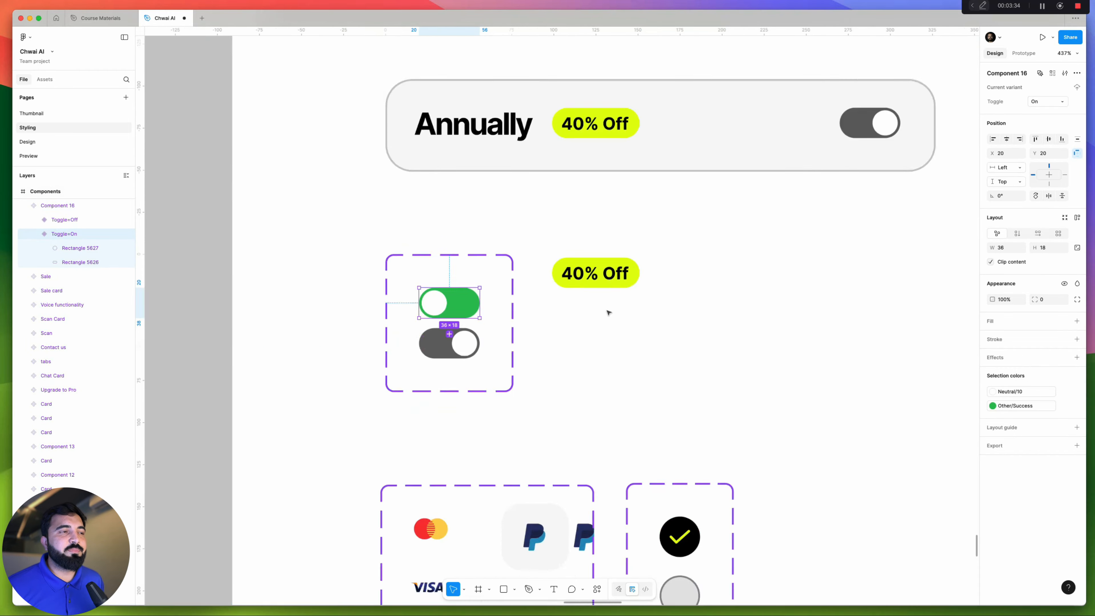
{"action": "scroll", "coordinate": [517, 335], "scroll_direction": "down", "scroll_amount": 10}
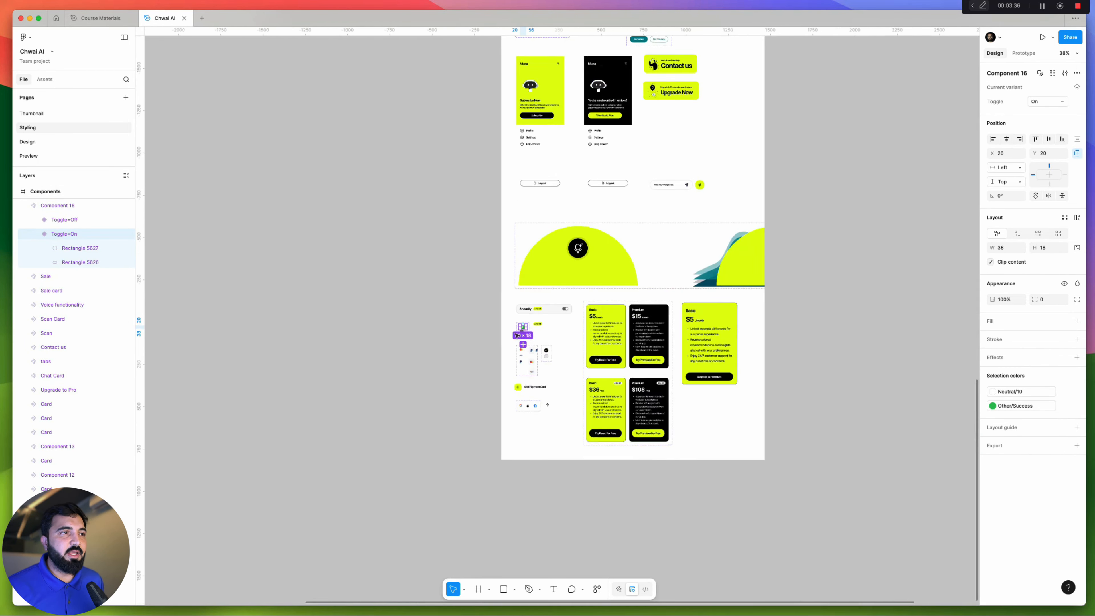
{"action": "left_click_drag", "start_coordinate": [479, 299], "coordinate": [468, 434]}
{"action": "left_click", "coordinate": [329, 90]}
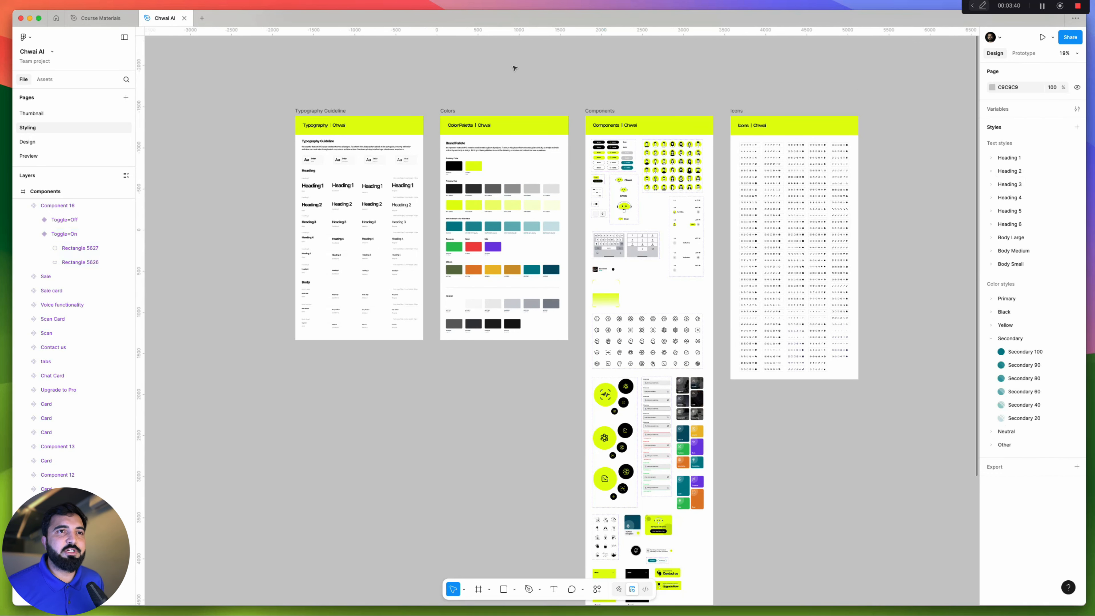
{"action": "scroll", "coordinate": [482, 168], "scroll_direction": "up", "scroll_amount": 10}
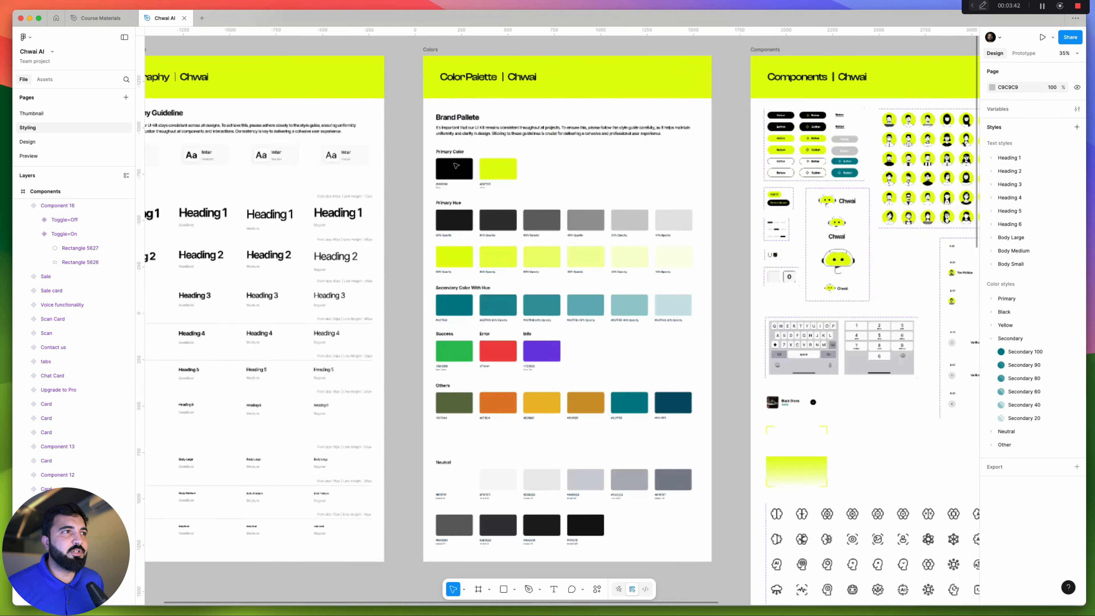
{"action": "scroll", "coordinate": [467, 169], "scroll_direction": "up", "scroll_amount": 3}
{"action": "left_click", "coordinate": [468, 170]}
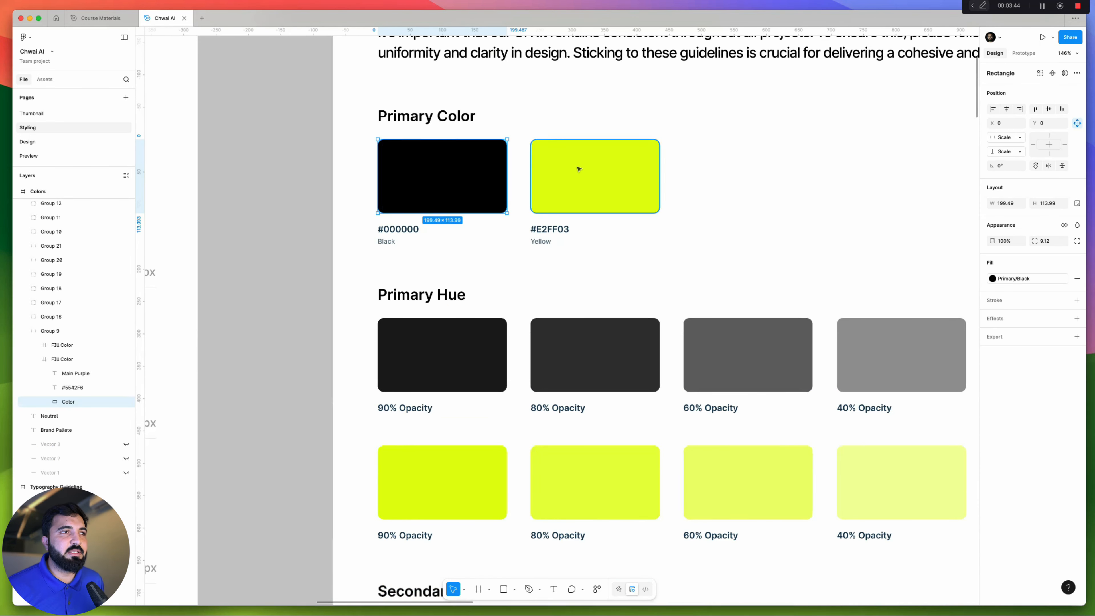
{"action": "left_click", "coordinate": [579, 169]}
{"action": "scroll", "coordinate": [579, 170], "scroll_direction": "down", "scroll_amount": 8}
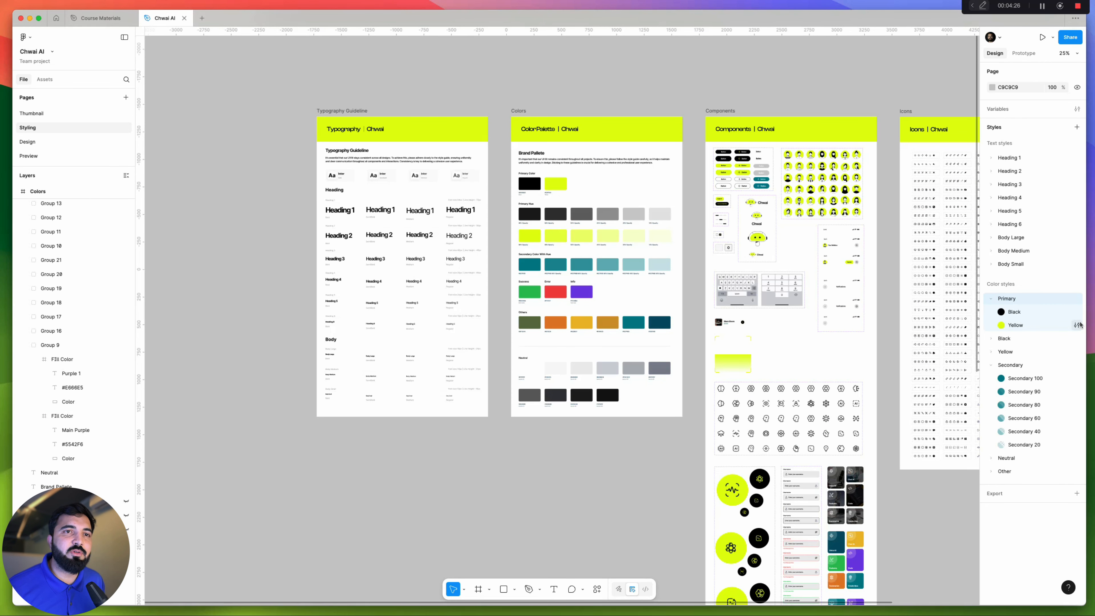
Try the blue 5D88B4 on the Yellow color style in the Primary group, and undo the change
{"action": "left_click", "coordinate": [1077, 324]}
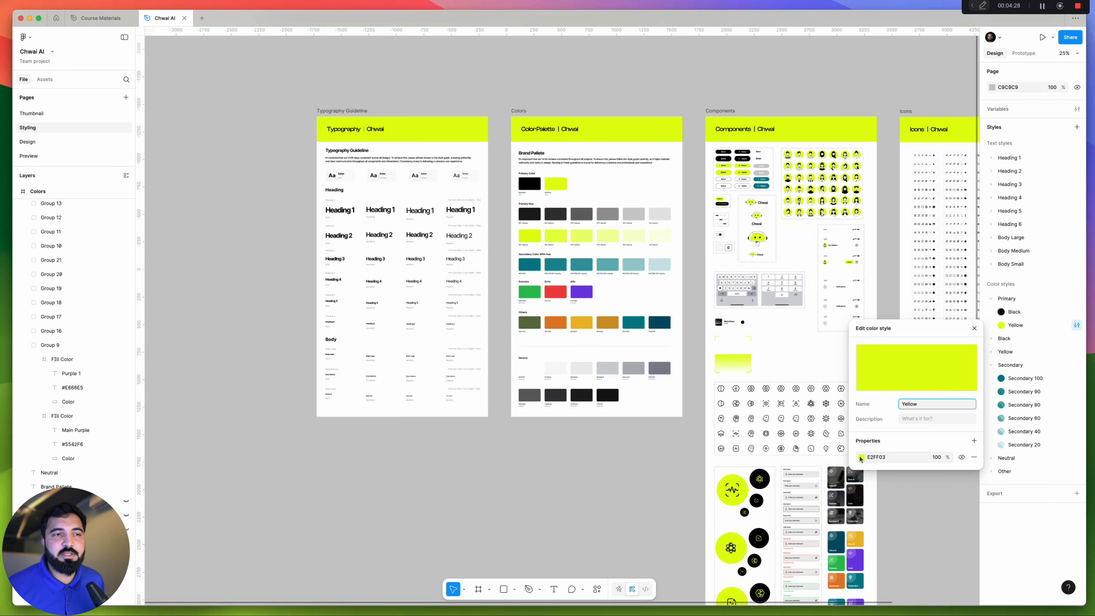
{"action": "left_click", "coordinate": [860, 458]}
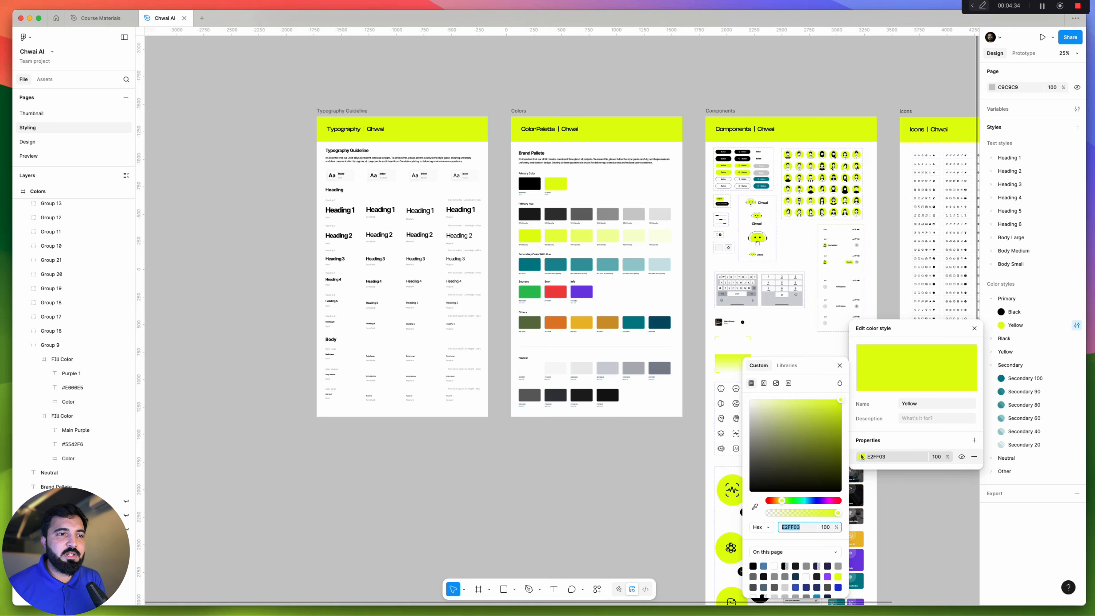
{"action": "left_click", "coordinate": [765, 565]}
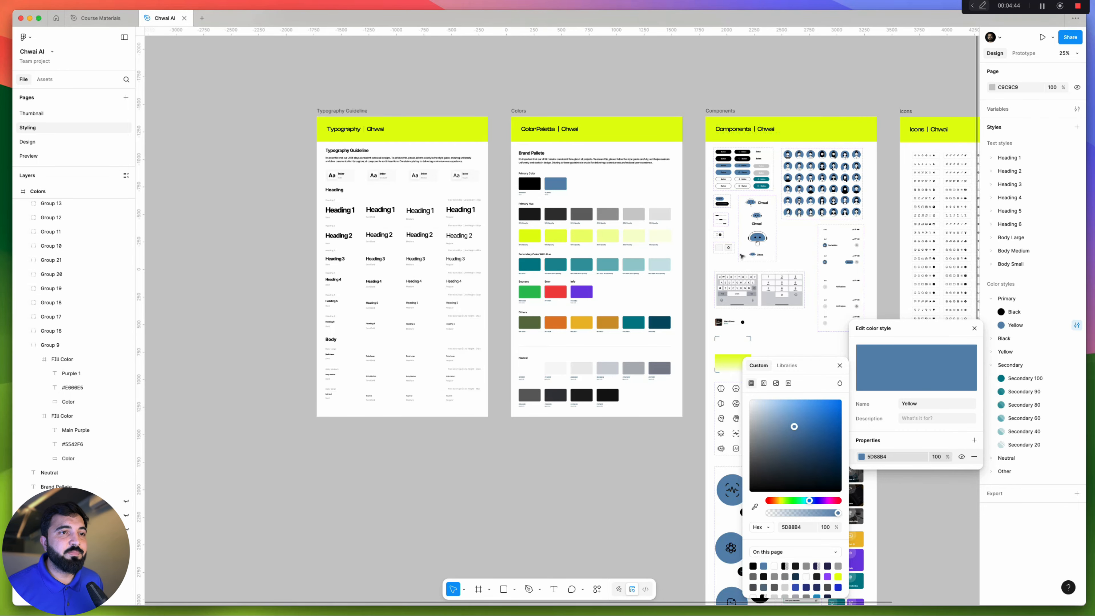
{"action": "key", "text": "super+z"}
On the Design page, change the Primary group's Yellow color style to the blue 0E4ACA
{"action": "left_click", "coordinate": [80, 142]}
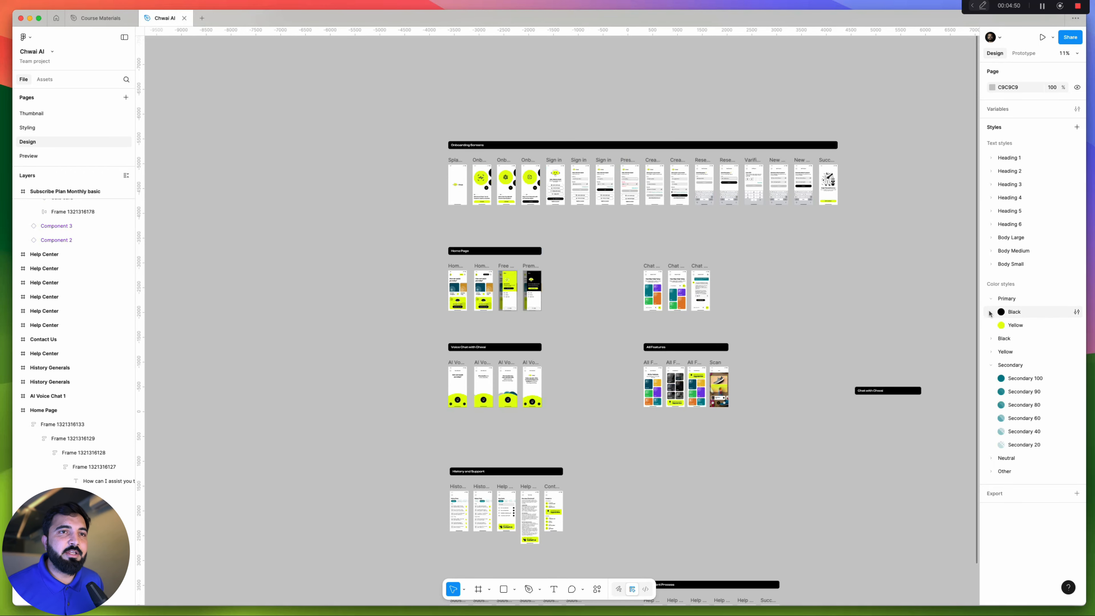
{"action": "left_click", "coordinate": [1076, 325]}
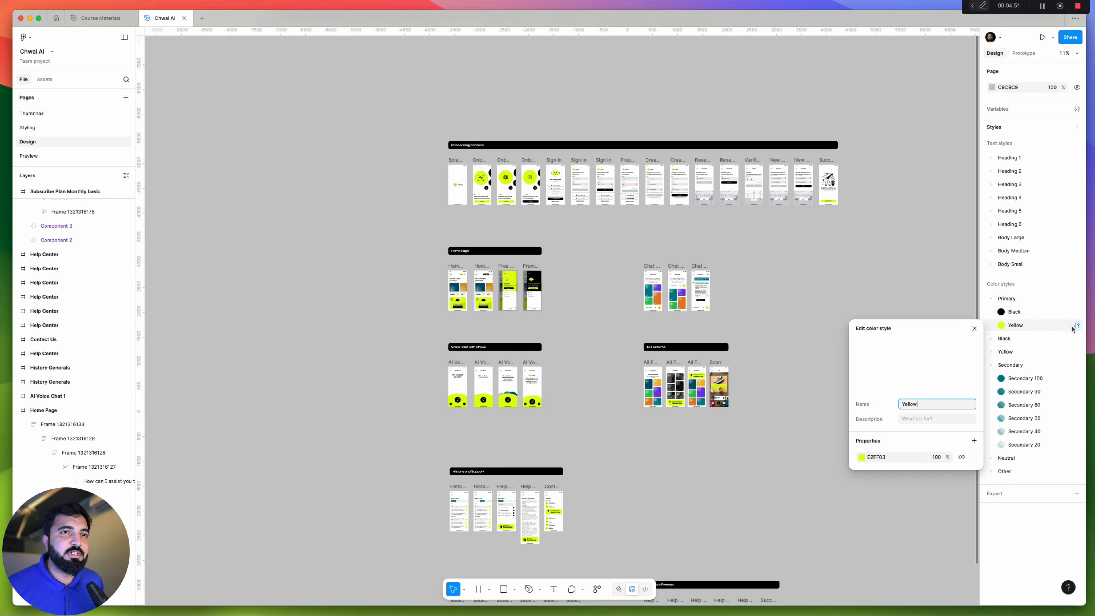
{"action": "left_click", "coordinate": [861, 458]}
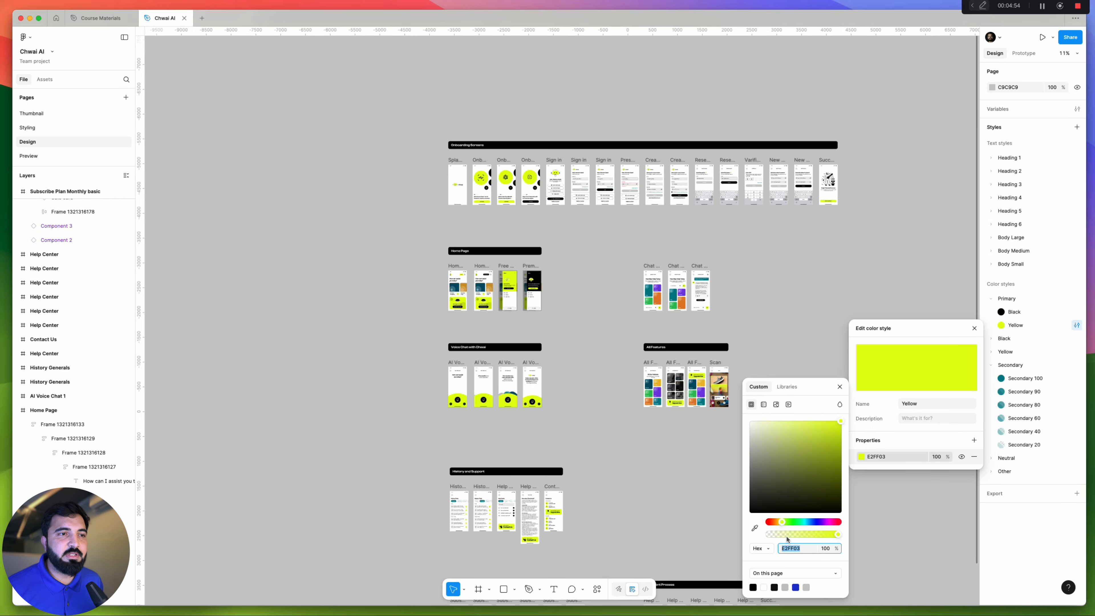
{"action": "left_click_drag", "start_coordinate": [800, 460], "coordinate": [829, 410]}
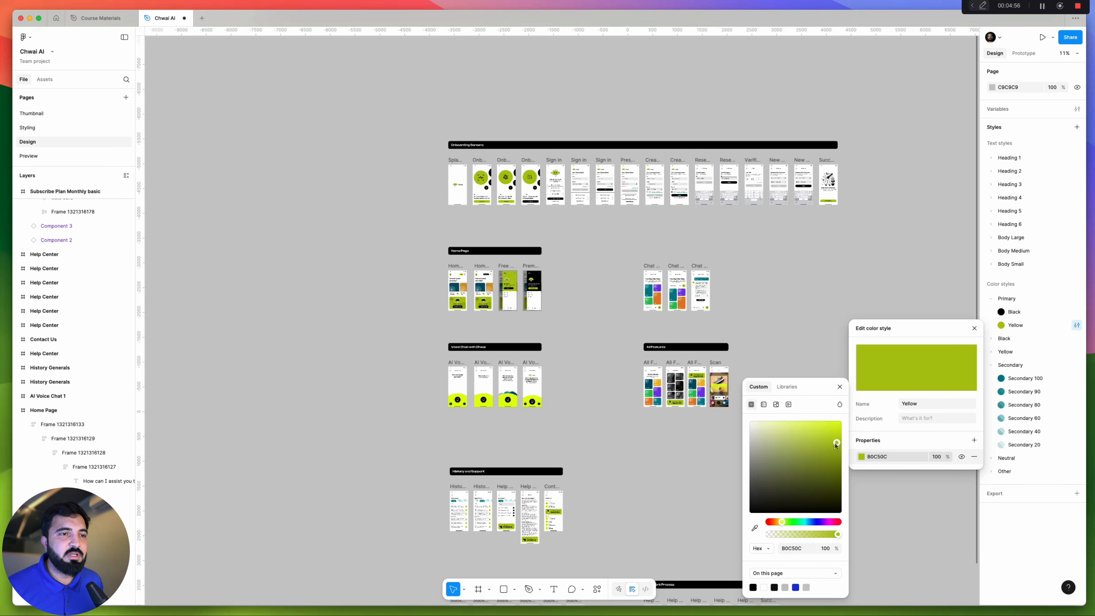
{"action": "left_click_drag", "start_coordinate": [781, 522], "coordinate": [812, 523]}
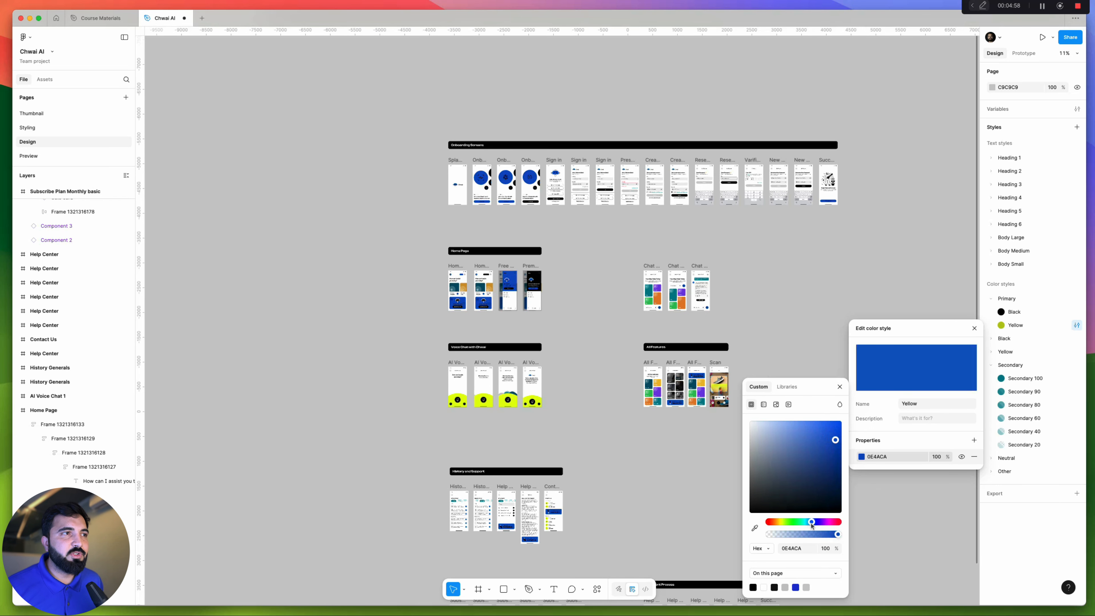
Undo the blue changes to the Primary group's Yellow color style and clear the selection on the Styling page
{"action": "scroll", "coordinate": [479, 166], "scroll_direction": "up", "scroll_amount": 5}
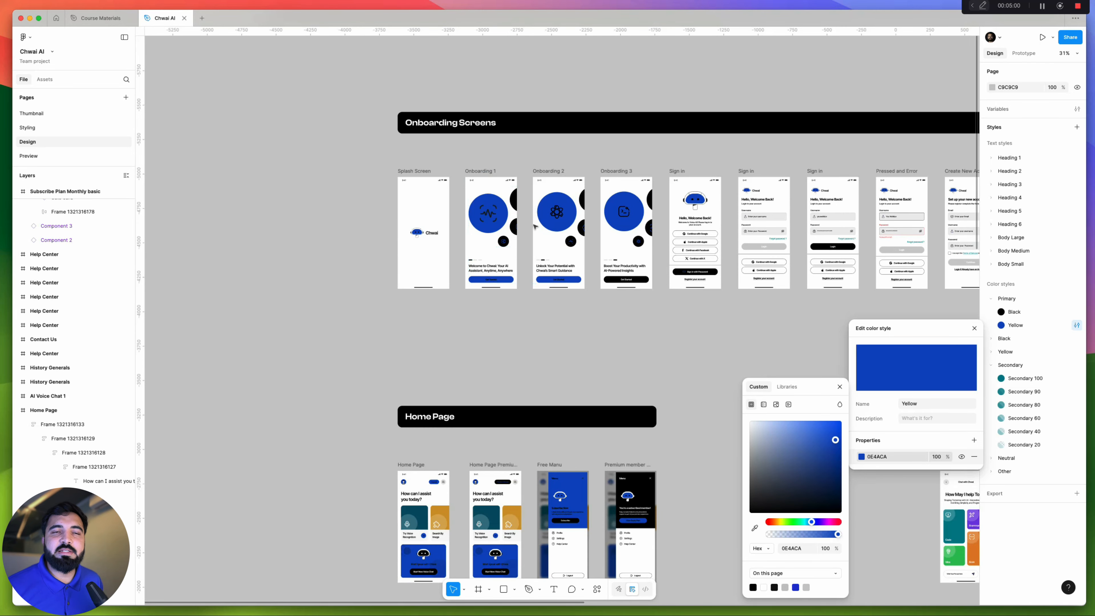
{"action": "key", "text": "ctrl+z"}
{"action": "key", "text": "ctrl+z"}
{"action": "key", "text": "ctrl+z"}
{"action": "key", "text": "ctrl+z"}
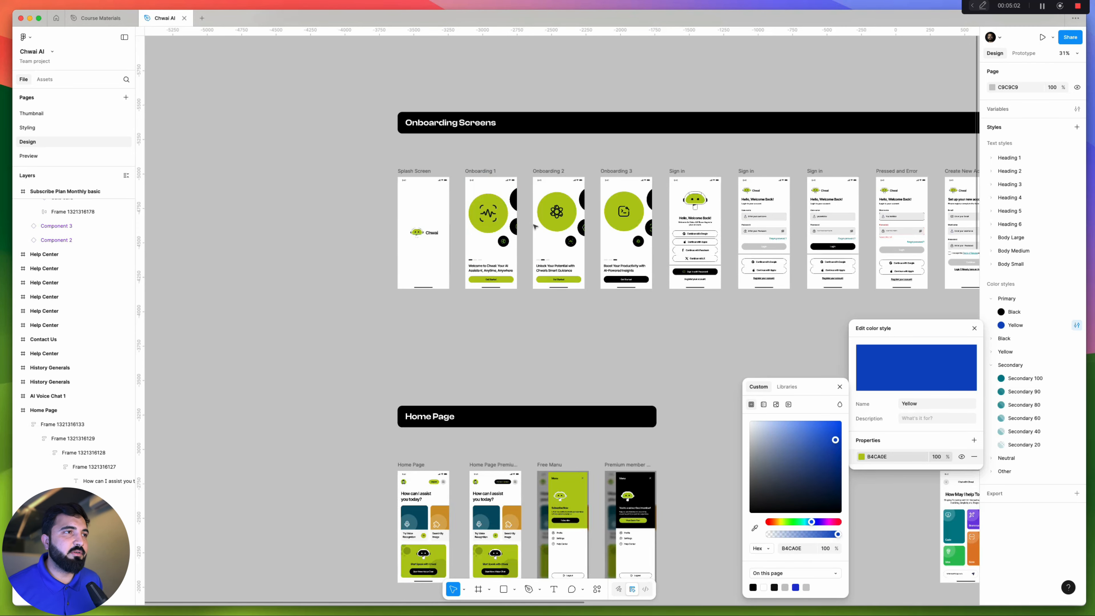
{"action": "left_click", "coordinate": [530, 233]}
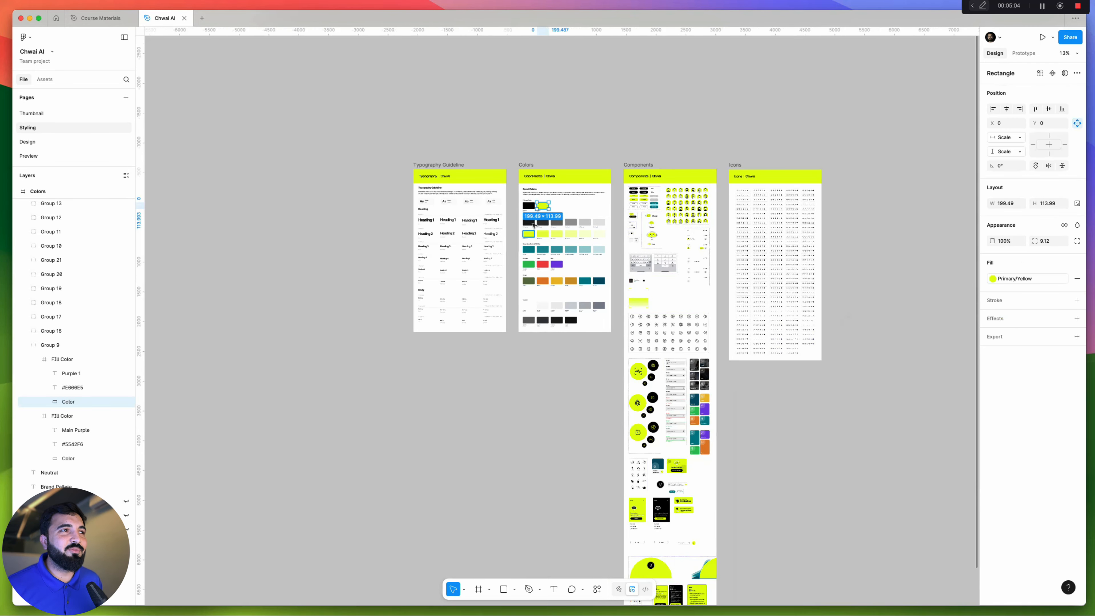
{"action": "left_click", "coordinate": [591, 137]}
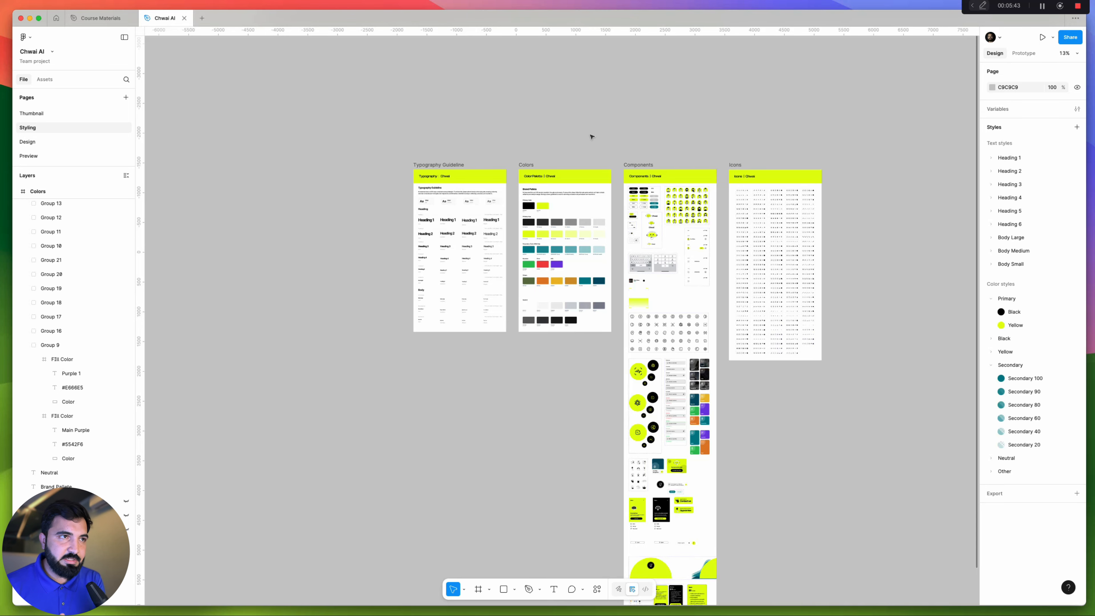
Examine the Inter font weights and heading samples in the Typography Guideline frame
{"action": "scroll", "coordinate": [453, 175], "scroll_direction": "up", "scroll_amount": 5}
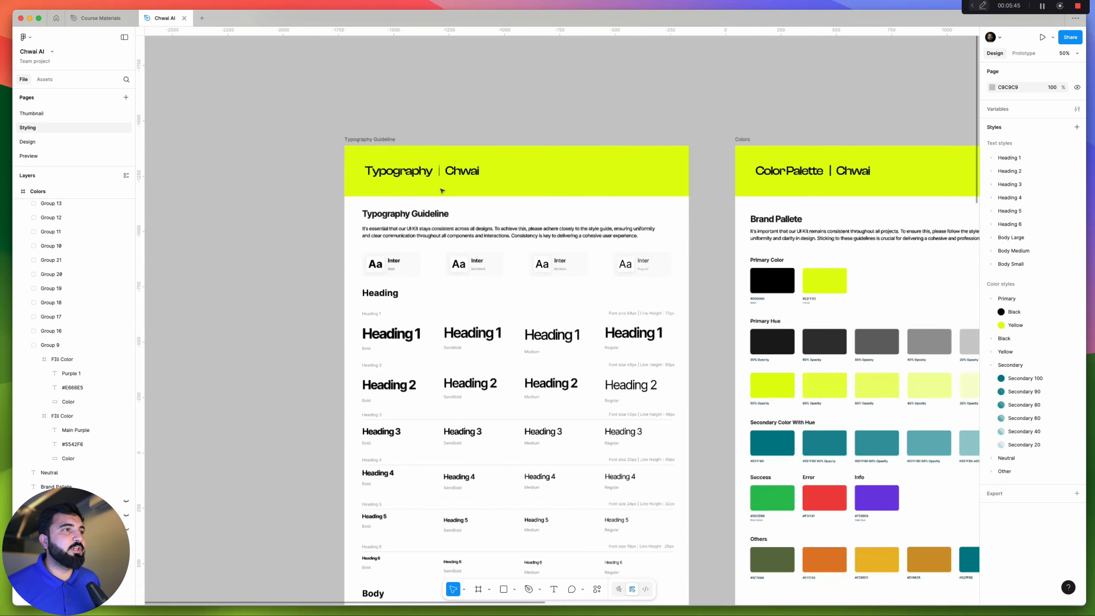
{"action": "scroll", "coordinate": [312, 308], "scroll_direction": "up", "scroll_amount": 5}
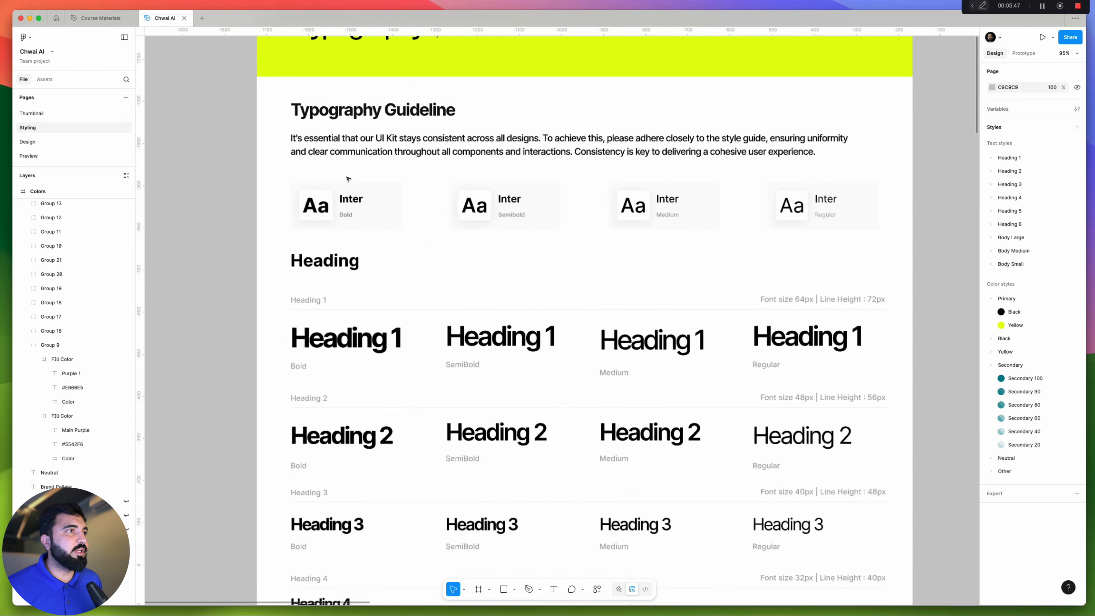
{"action": "scroll", "coordinate": [319, 292], "scroll_direction": "down", "scroll_amount": 4}
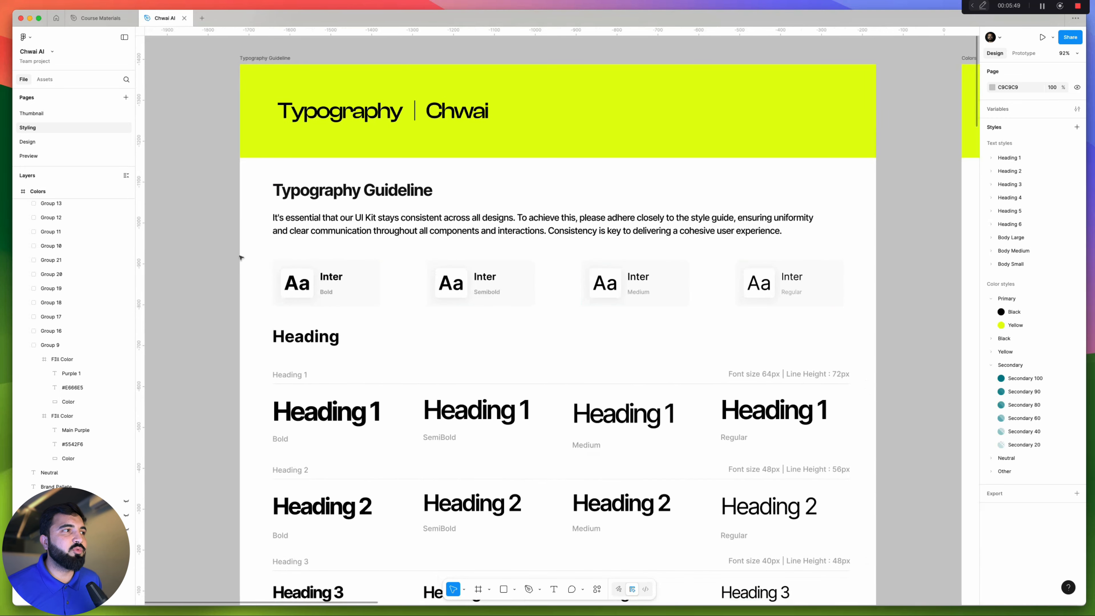
Look inside the Heading 1 and Heading 2 text style groups and check the file's variables
{"action": "left_click", "coordinate": [991, 158]}
{"action": "left_click", "coordinate": [991, 158]}
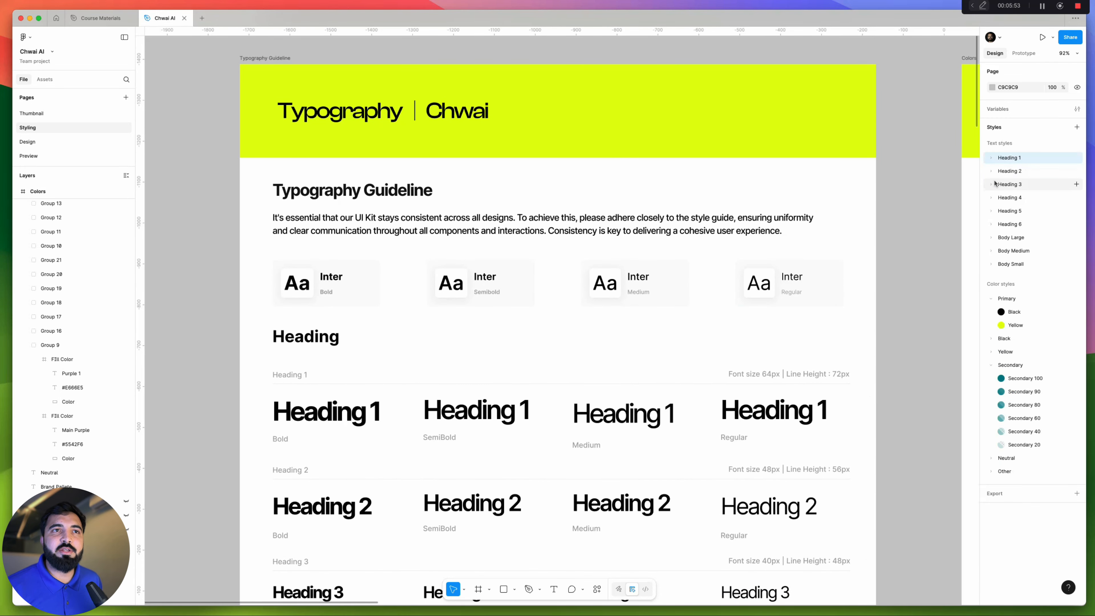
{"action": "left_click", "coordinate": [991, 172]}
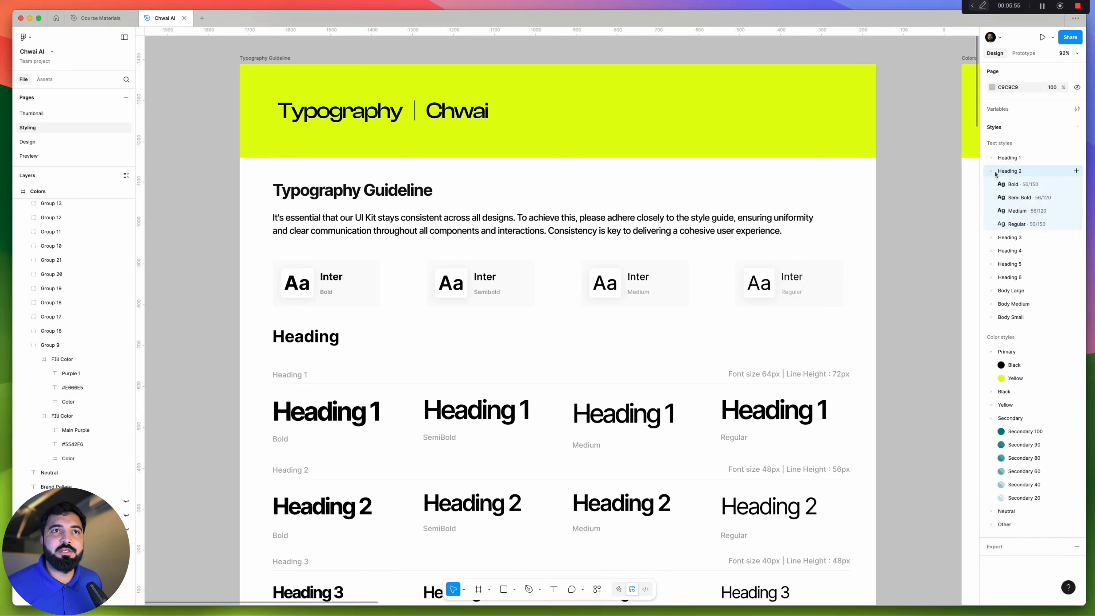
{"action": "left_click", "coordinate": [991, 173]}
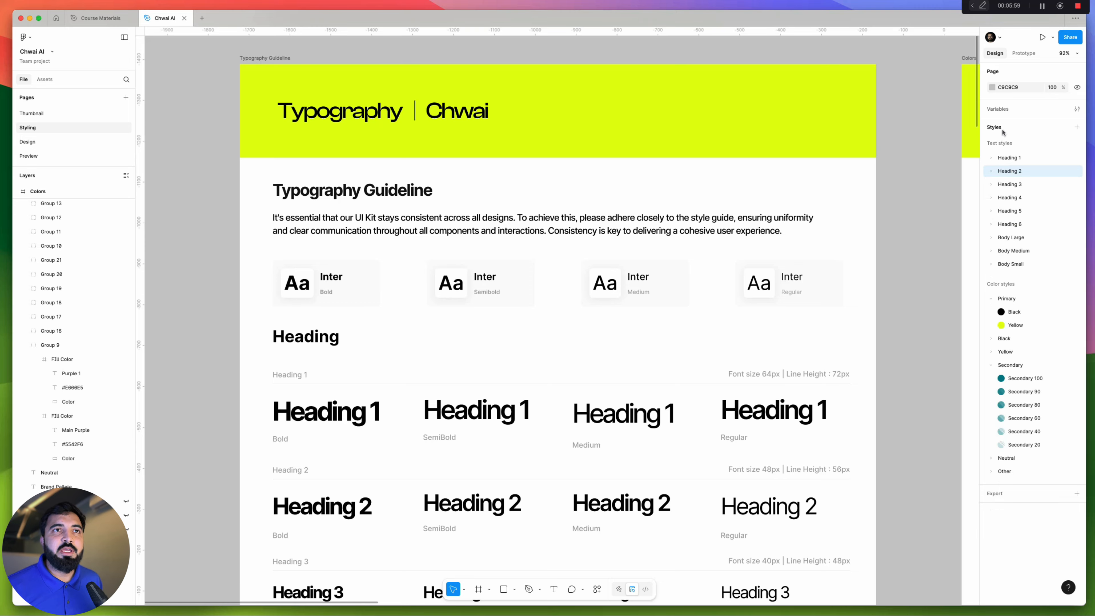
{"action": "left_click", "coordinate": [1076, 108]}
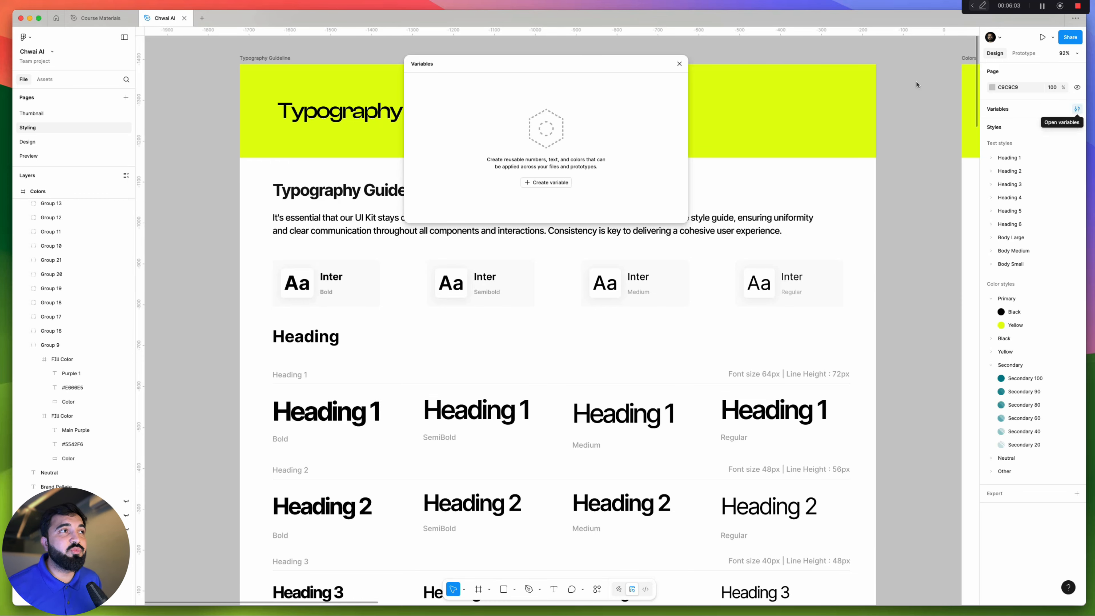
{"action": "left_click", "coordinate": [680, 64]}
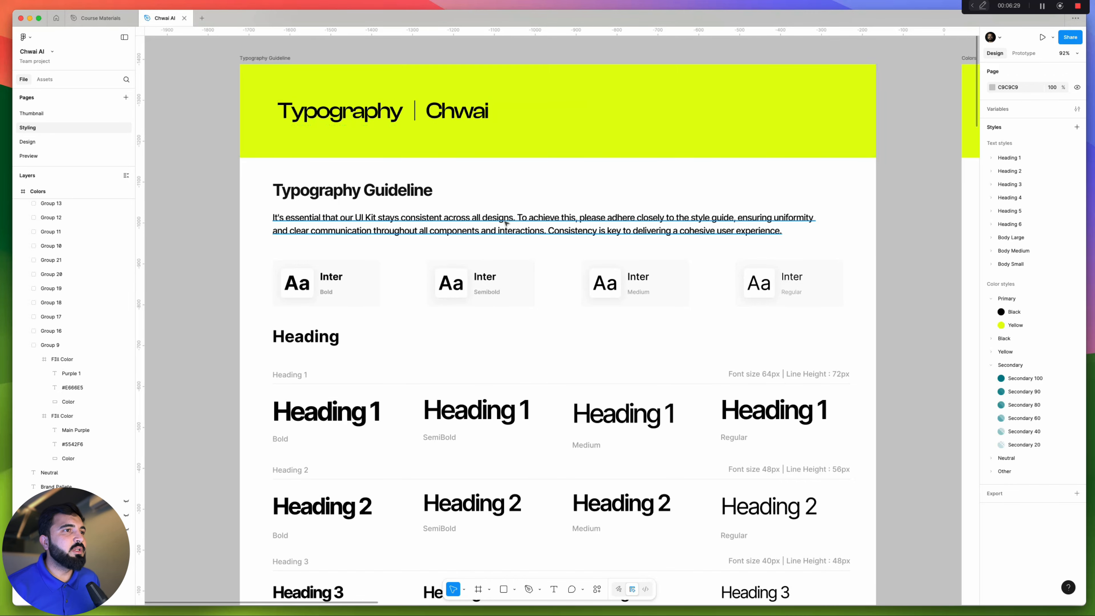
Select the Typography Guideline frame's content from the header down to the Heading 1 row for a closer look
{"action": "scroll", "coordinate": [505, 231], "scroll_direction": "down", "scroll_amount": 5}
{"action": "scroll", "coordinate": [335, 226], "scroll_direction": "down", "scroll_amount": 2}
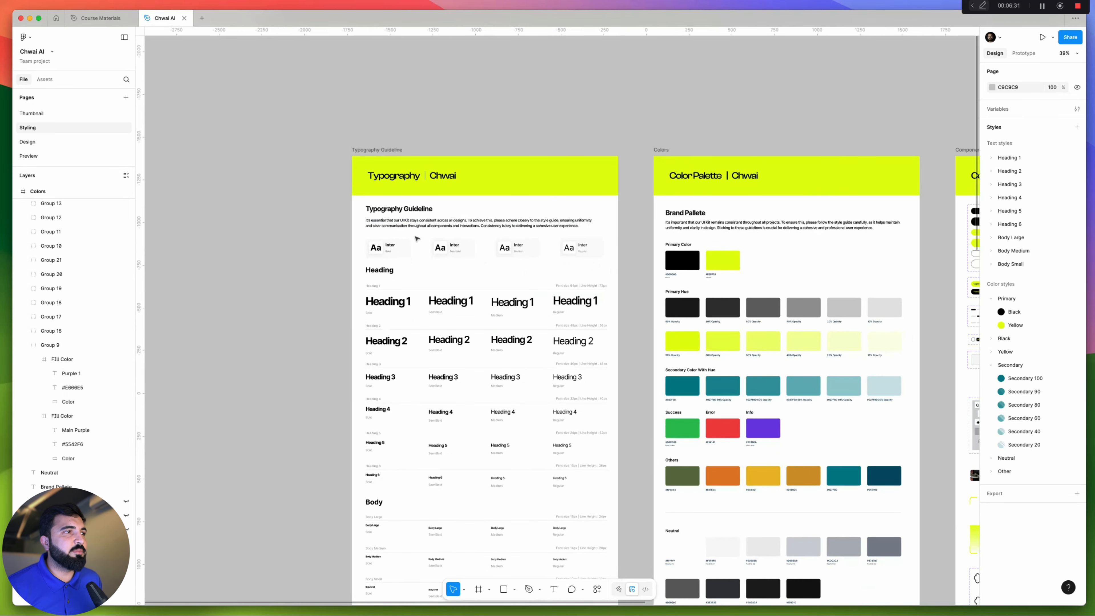
{"action": "left_click_drag", "start_coordinate": [291, 134], "coordinate": [616, 319]}
{"action": "scroll", "coordinate": [492, 230], "scroll_direction": "up", "scroll_amount": 5}
{"action": "scroll", "coordinate": [454, 296], "scroll_direction": "down", "scroll_amount": 2}
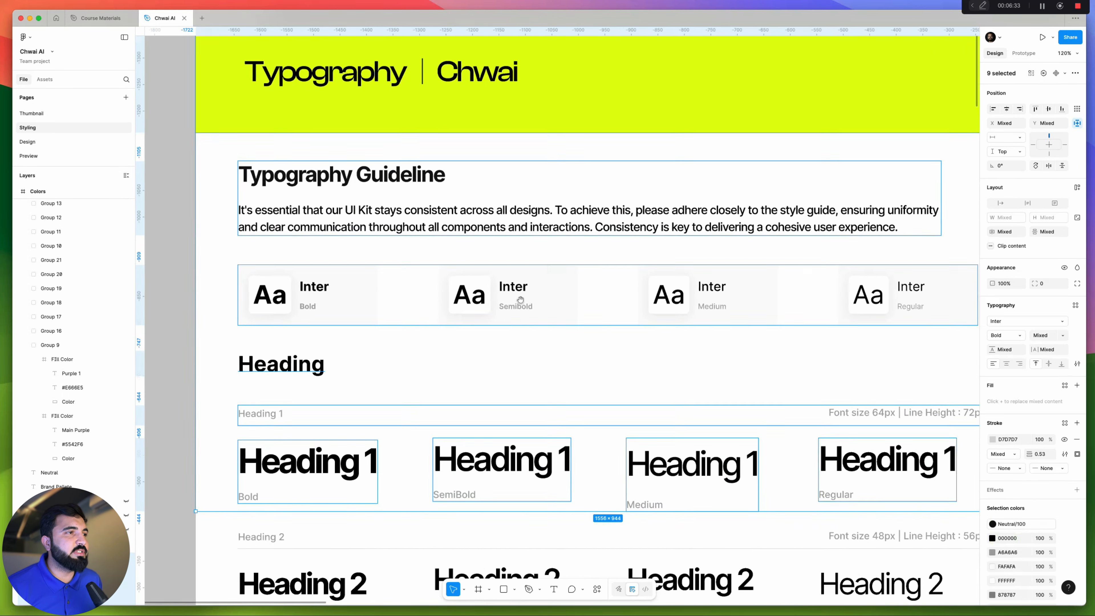
Survey the Colors, Components and Icons frames beside the Typography Guideline frame
{"action": "scroll", "coordinate": [362, 244], "scroll_direction": "down", "scroll_amount": 5}
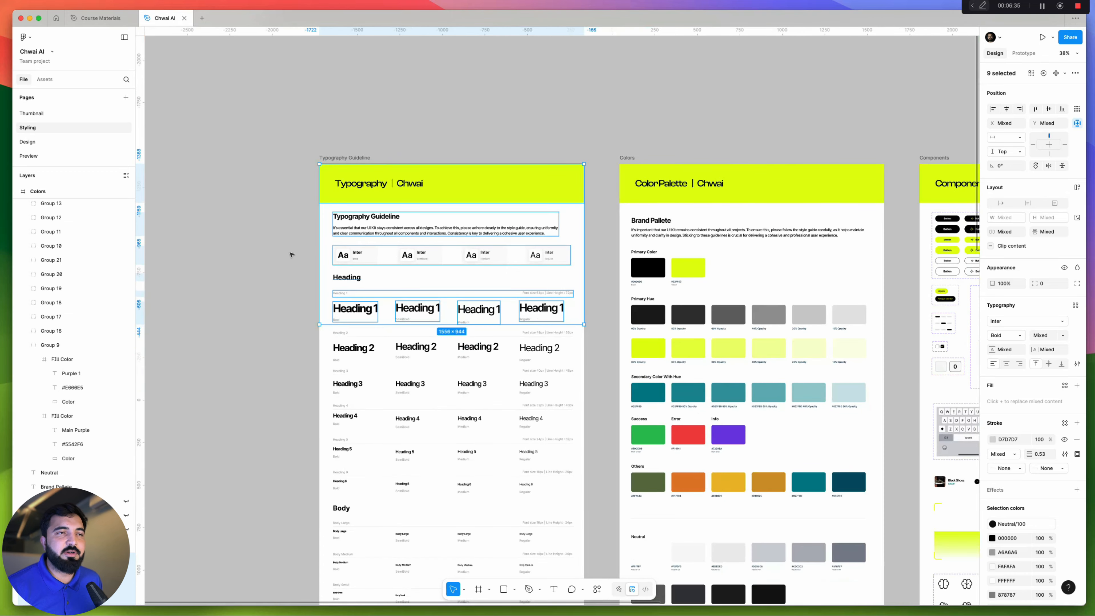
{"action": "scroll", "coordinate": [288, 252], "scroll_direction": "right", "scroll_amount": 5}
{"action": "scroll", "coordinate": [475, 199], "scroll_direction": "up", "scroll_amount": 3}
{"action": "scroll", "coordinate": [476, 200], "scroll_direction": "down", "scroll_amount": 3}
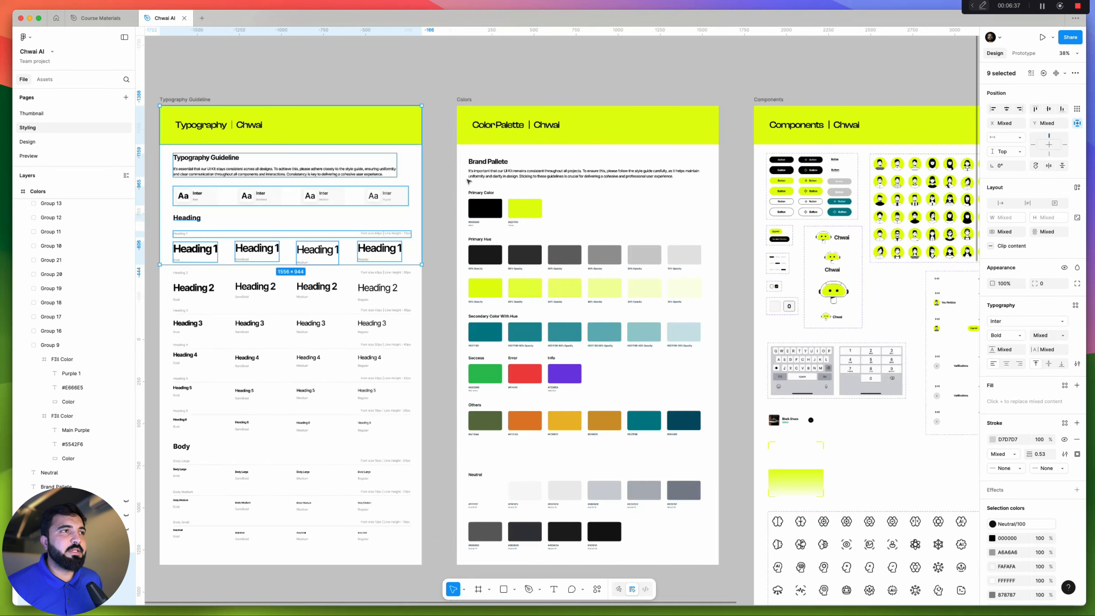
{"action": "scroll", "coordinate": [411, 310], "scroll_direction": "right", "scroll_amount": 10}
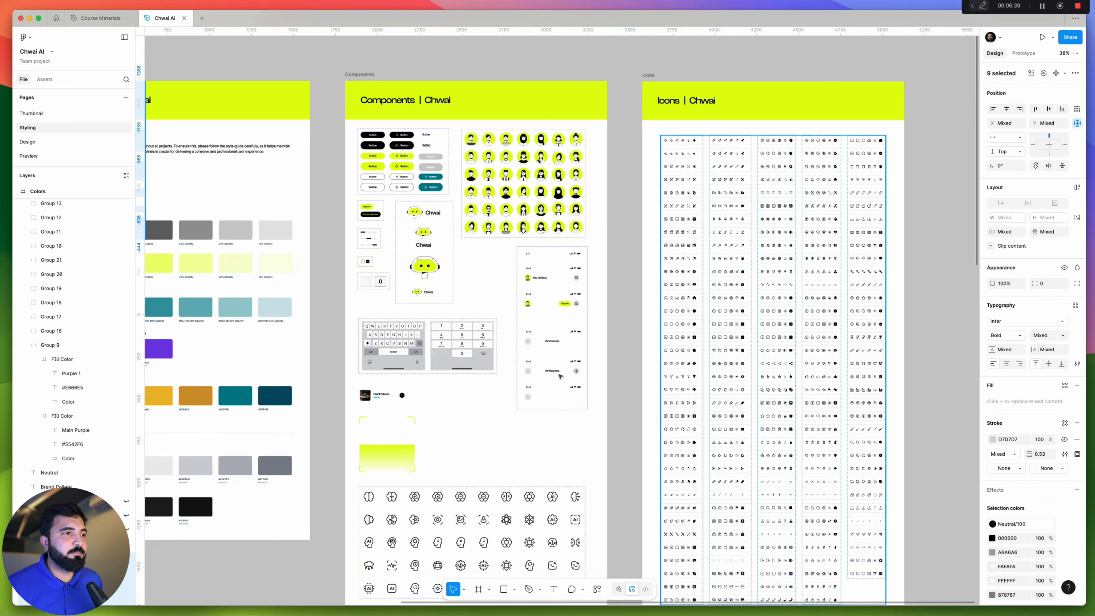
{"action": "scroll", "coordinate": [411, 310], "scroll_direction": "left", "scroll_amount": 14}
{"action": "scroll", "coordinate": [719, 335], "scroll_direction": "left", "scroll_amount": 3}
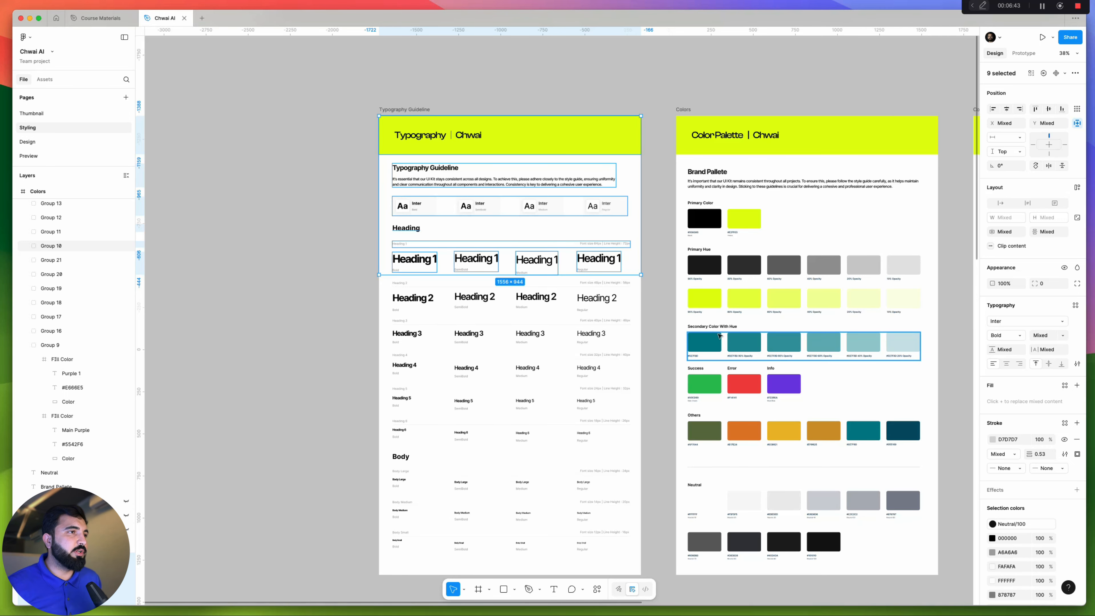
Check which text styles are applied to the bold Heading 1 and bold Heading 2 samples
{"action": "scroll", "coordinate": [426, 249], "scroll_direction": "up", "scroll_amount": 5}
{"action": "double_click", "coordinate": [416, 276]}
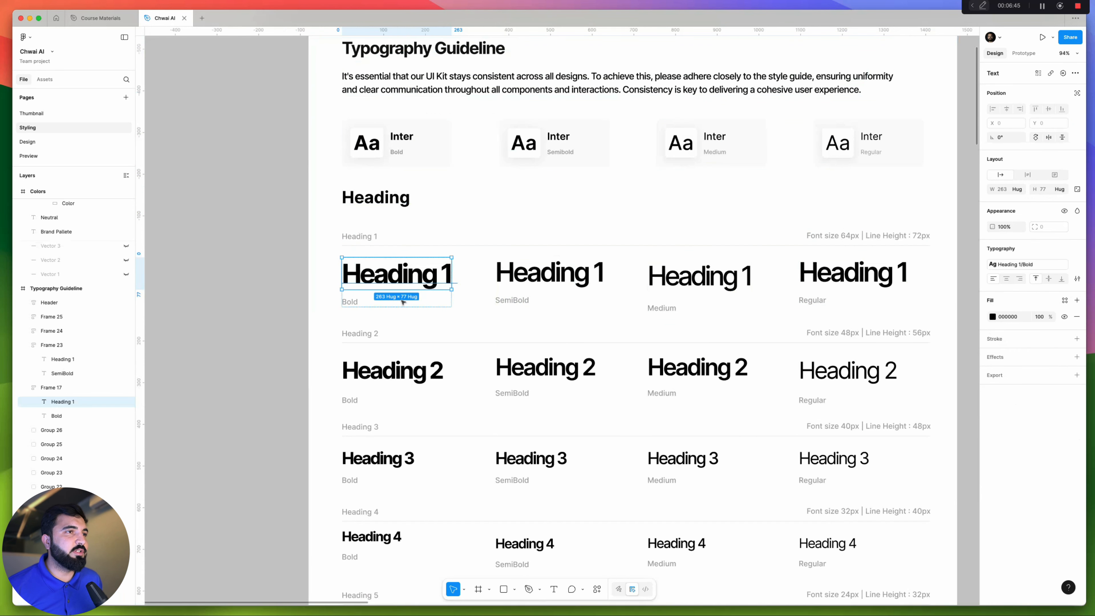
{"action": "left_click", "coordinate": [1052, 263]}
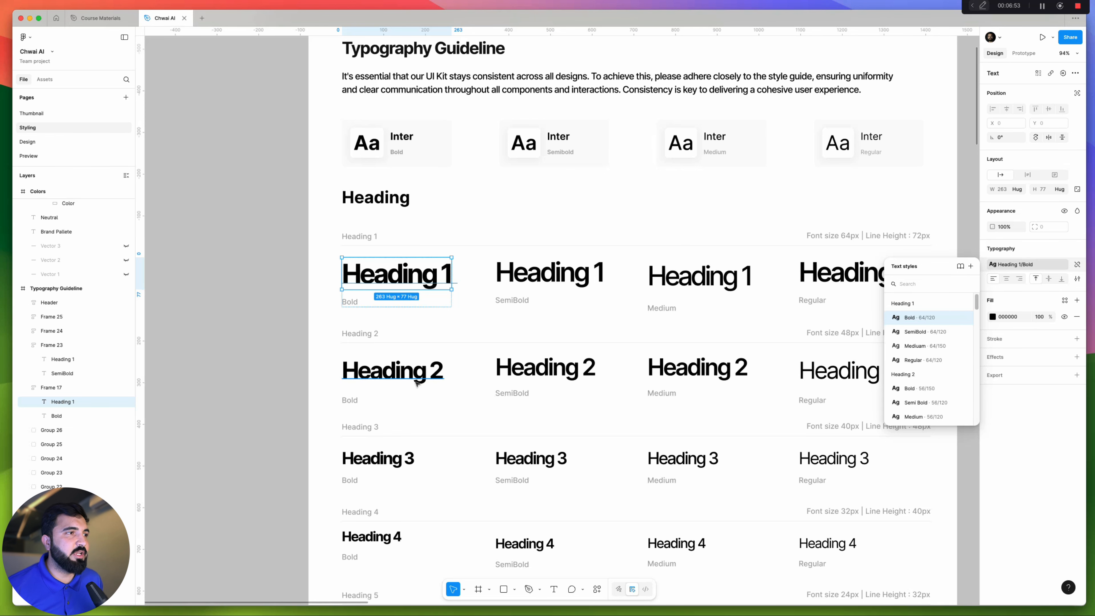
{"action": "double_click", "coordinate": [440, 381]}
{"action": "left_click", "coordinate": [1027, 268]}
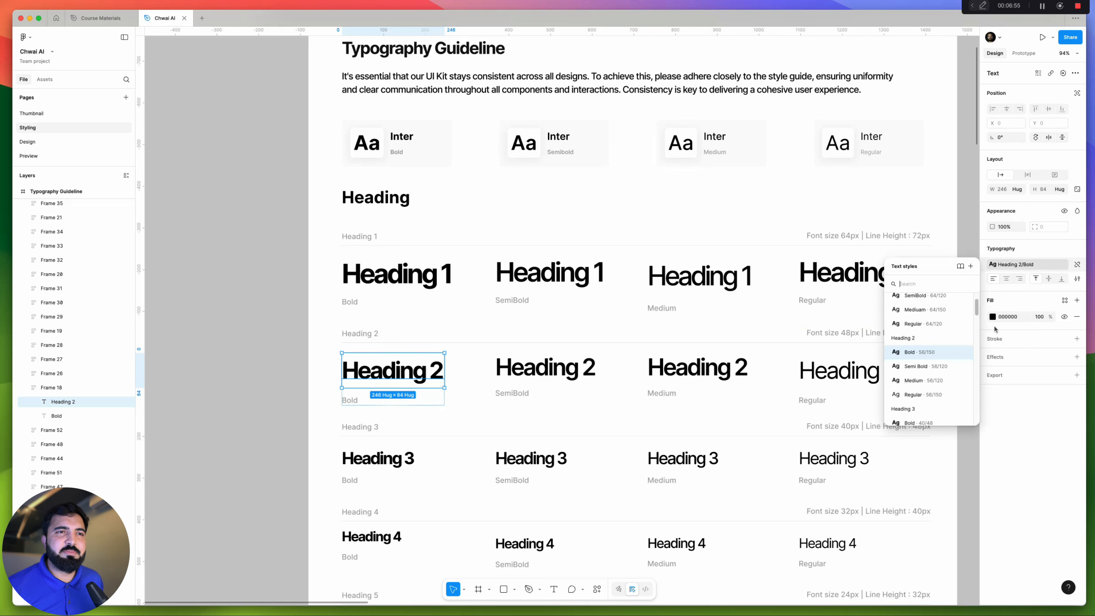
Check which text style is applied to the bold Heading 3 sample in the Typography Guideline frame
{"action": "scroll", "coordinate": [492, 422], "scroll_direction": "down", "scroll_amount": 2}
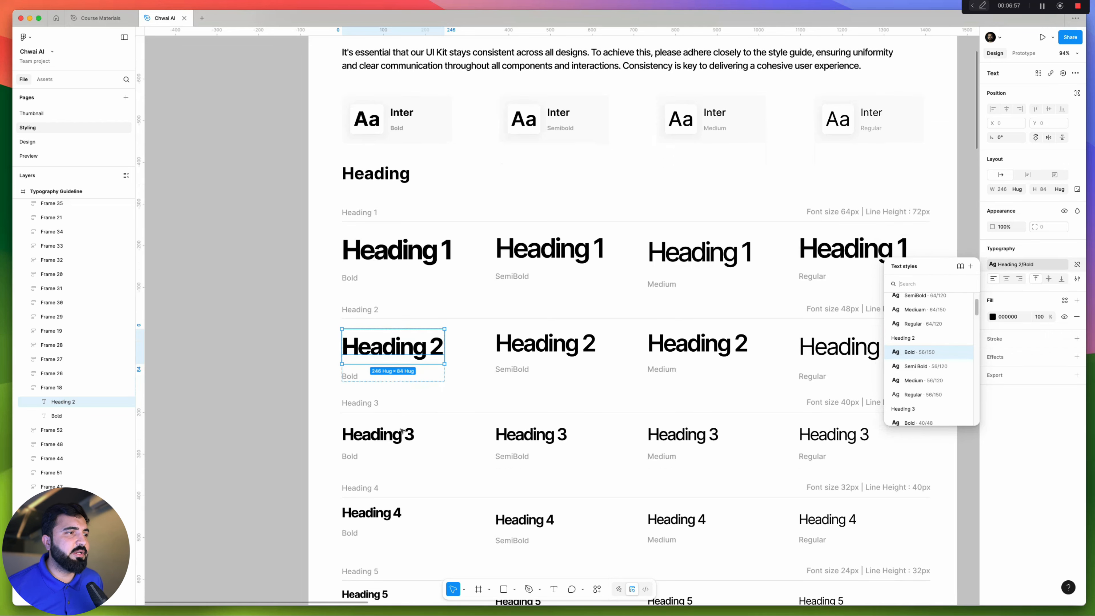
{"action": "double_click", "coordinate": [403, 432]}
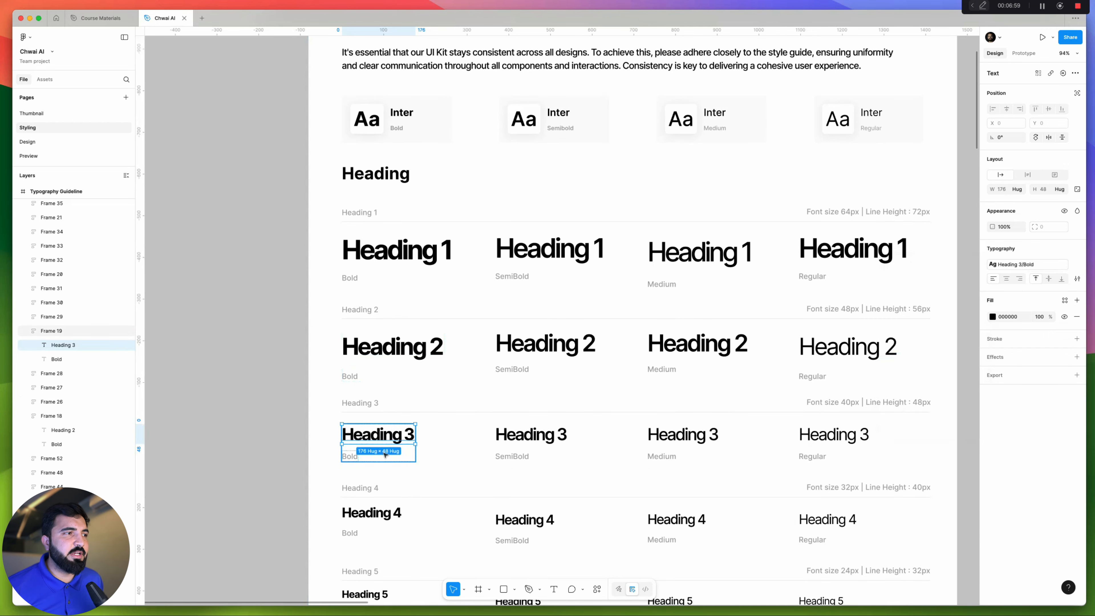
{"action": "left_click", "coordinate": [1027, 264]}
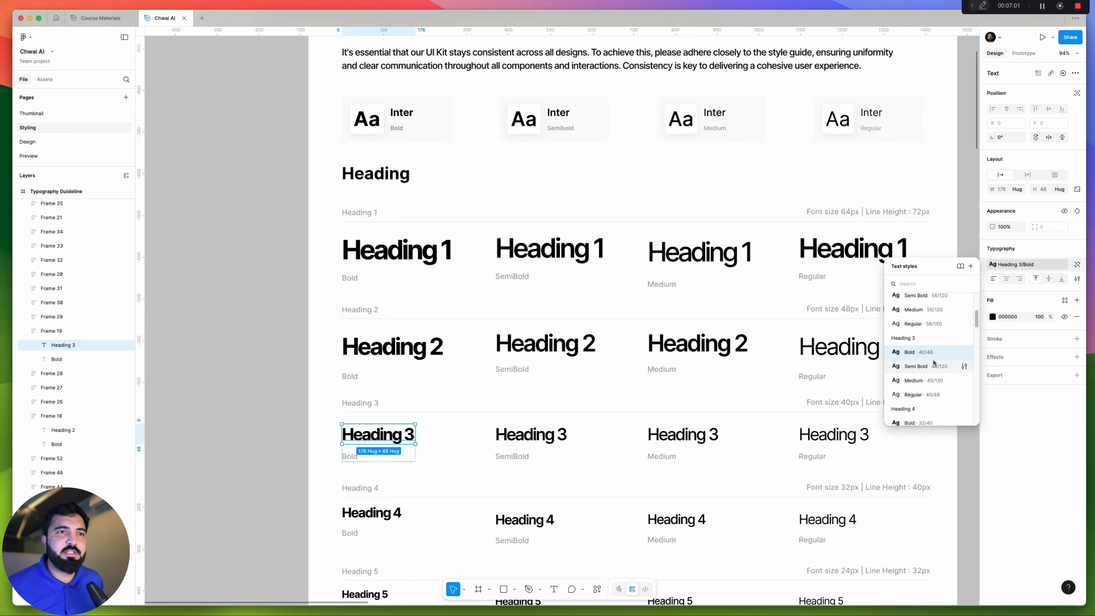
{"action": "scroll", "coordinate": [442, 420], "scroll_direction": "down", "scroll_amount": 5}
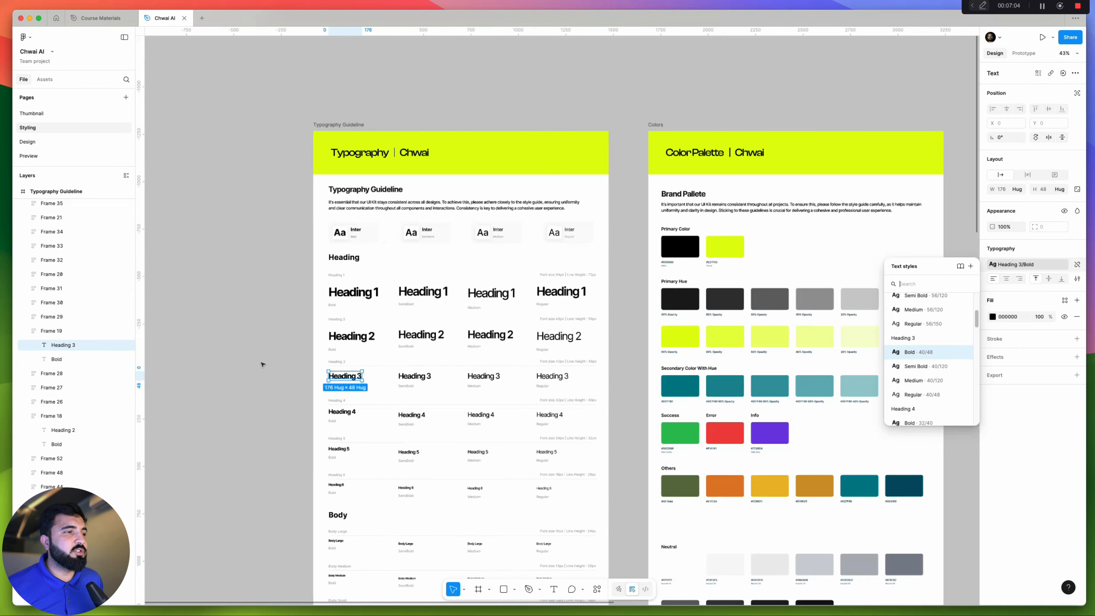
Clear the selection and select the typography content from the guideline title down to the Heading 4 row
{"action": "left_click", "coordinate": [262, 364]}
{"action": "scroll", "coordinate": [260, 422], "scroll_direction": "down", "scroll_amount": 3}
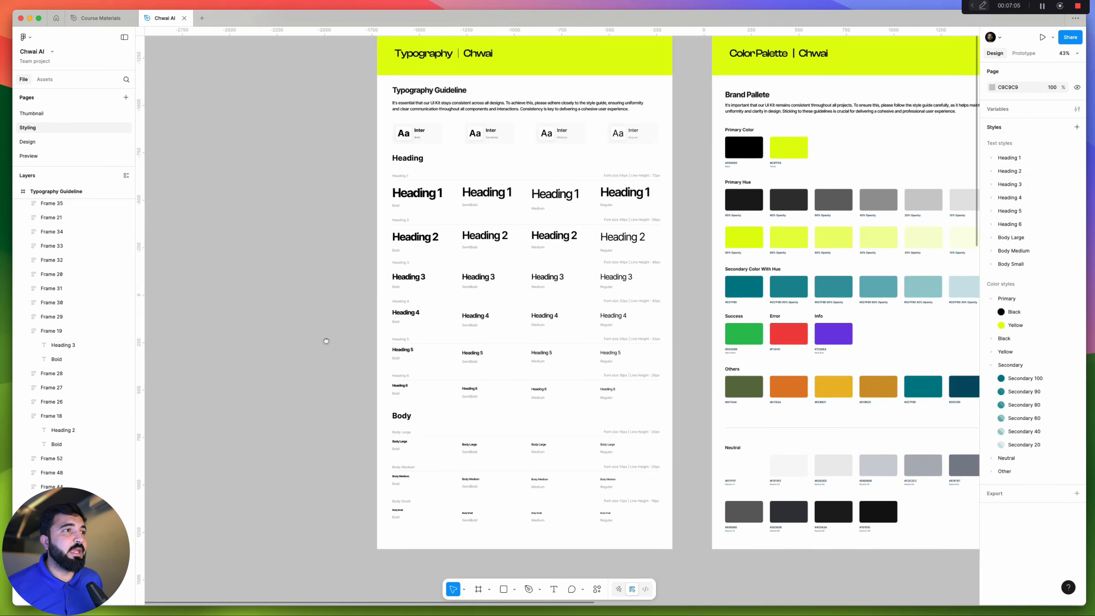
{"action": "left_click_drag", "start_coordinate": [318, 111], "coordinate": [583, 369]}
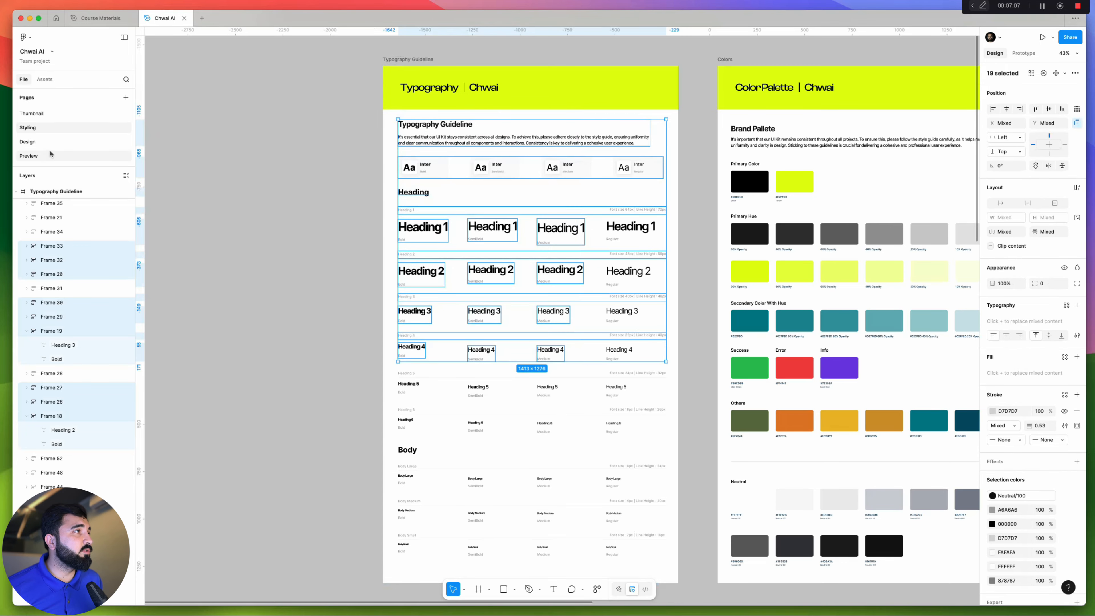
On the Design page, select the Onboarding 1 screen's welcome title to inspect its text style
{"action": "left_click", "coordinate": [44, 142]}
{"action": "scroll", "coordinate": [469, 370], "scroll_direction": "up", "scroll_amount": 3}
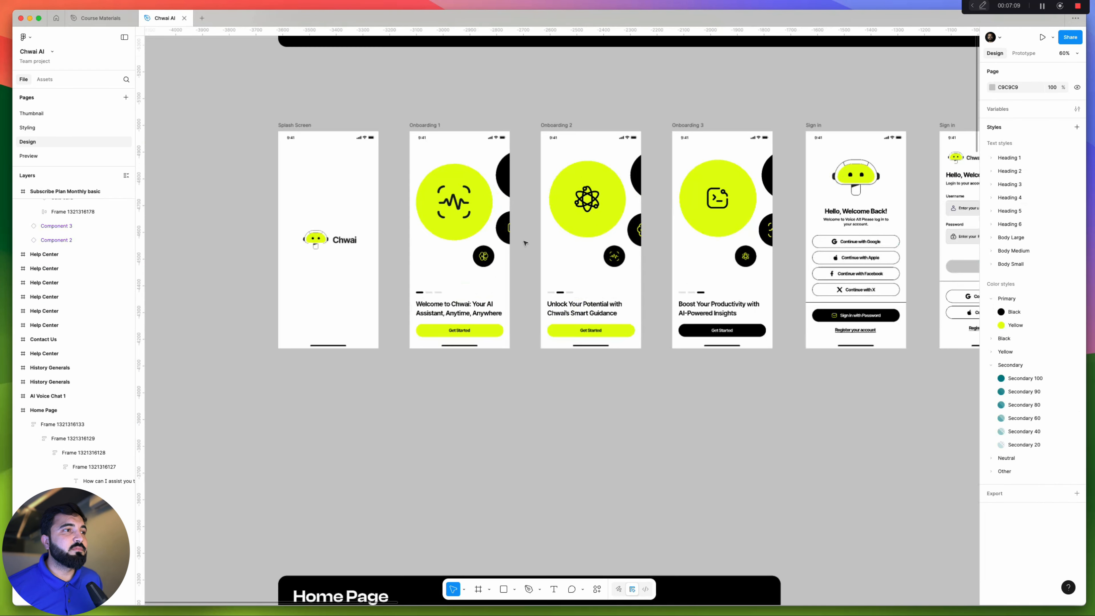
{"action": "scroll", "coordinate": [469, 370], "scroll_direction": "down", "scroll_amount": 3}
{"action": "scroll", "coordinate": [471, 252], "scroll_direction": "down", "scroll_amount": 3}
{"action": "left_click", "coordinate": [521, 233]}
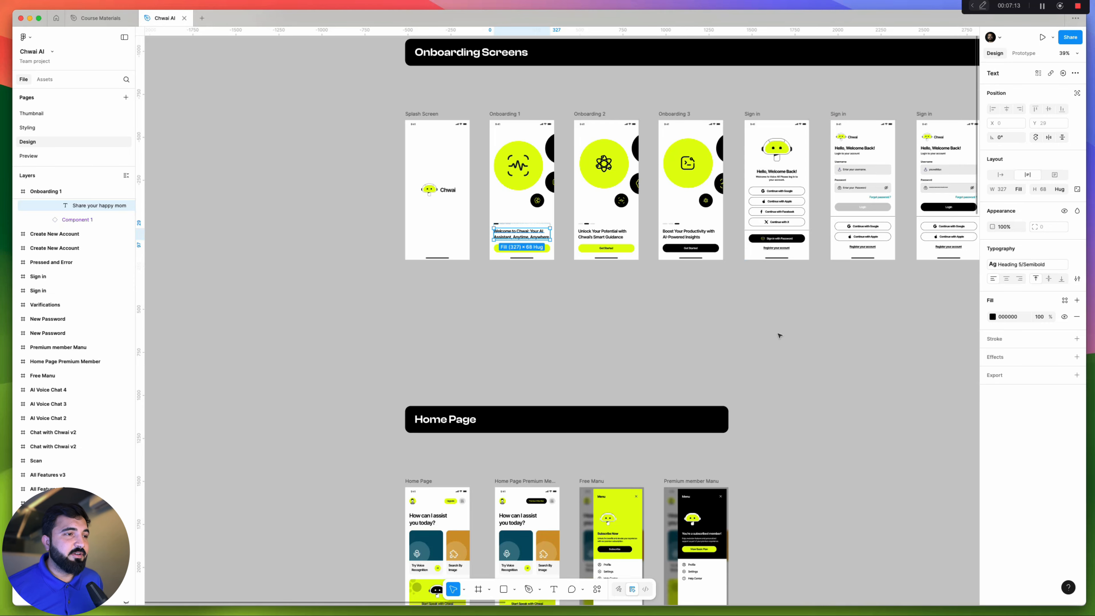
Check the text style applied to the "How can I assist you today?" title on the Home Page Premium Member screen
{"action": "scroll", "coordinate": [730, 248], "scroll_direction": "down", "scroll_amount": 3}
{"action": "scroll", "coordinate": [730, 248], "scroll_direction": "down", "scroll_amount": 10}
{"action": "scroll", "coordinate": [482, 217], "scroll_direction": "up", "scroll_amount": 5}
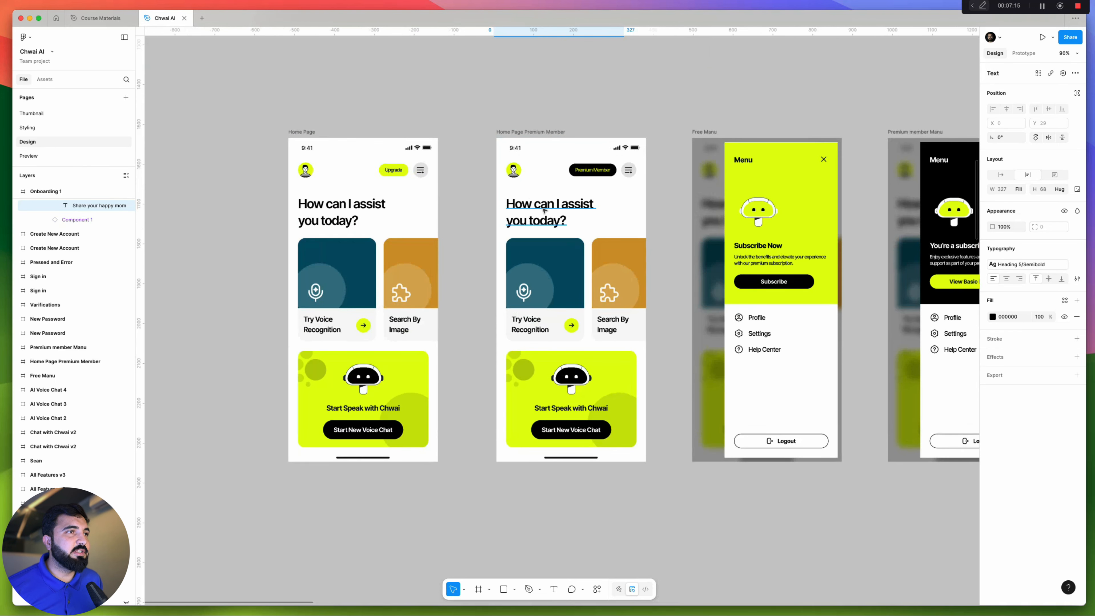
{"action": "left_click", "coordinate": [556, 211]}
{"action": "left_click", "coordinate": [1026, 264]}
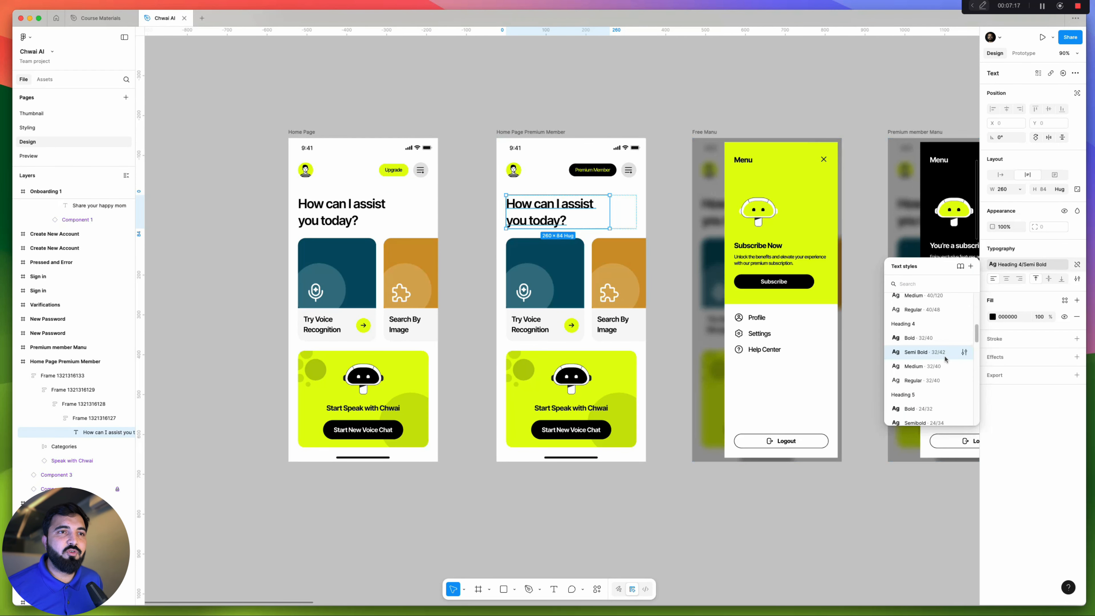
Clear the selection and survey the Design page's onboarding, home, voice chat, features and support screens
{"action": "scroll", "coordinate": [649, 279], "scroll_direction": "down", "scroll_amount": 3}
{"action": "scroll", "coordinate": [648, 279], "scroll_direction": "down", "scroll_amount": 10}
{"action": "left_click", "coordinate": [504, 226]}
{"action": "left_click_drag", "start_coordinate": [505, 226], "coordinate": [625, 375]}
{"action": "left_click", "coordinate": [789, 340]}
{"action": "scroll", "coordinate": [631, 335], "scroll_direction": "right", "scroll_amount": 5}
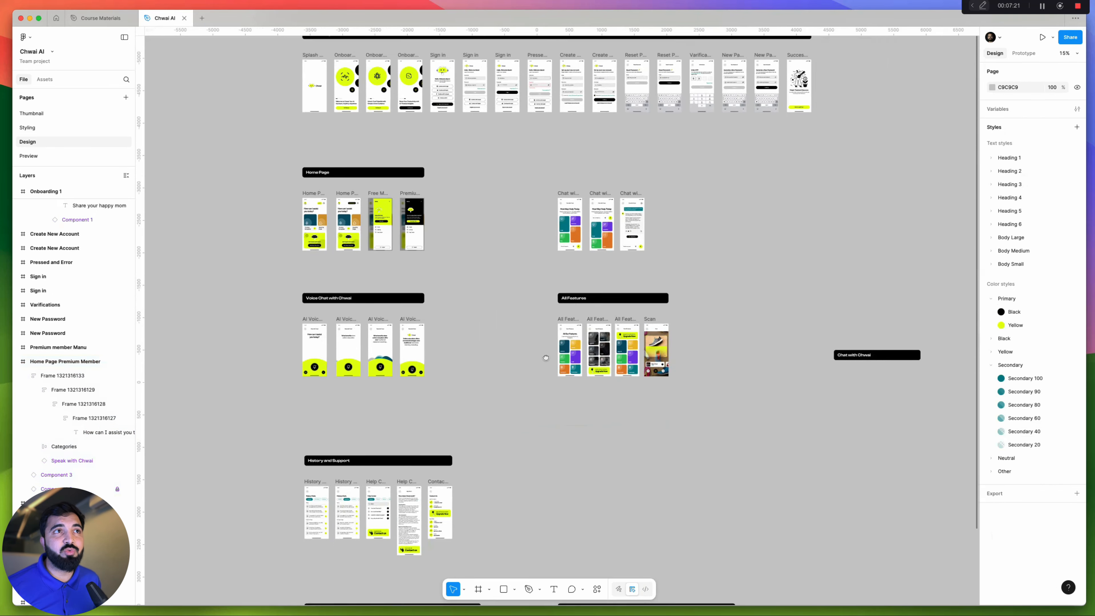
{"action": "scroll", "coordinate": [637, 452], "scroll_direction": "left", "scroll_amount": 3}
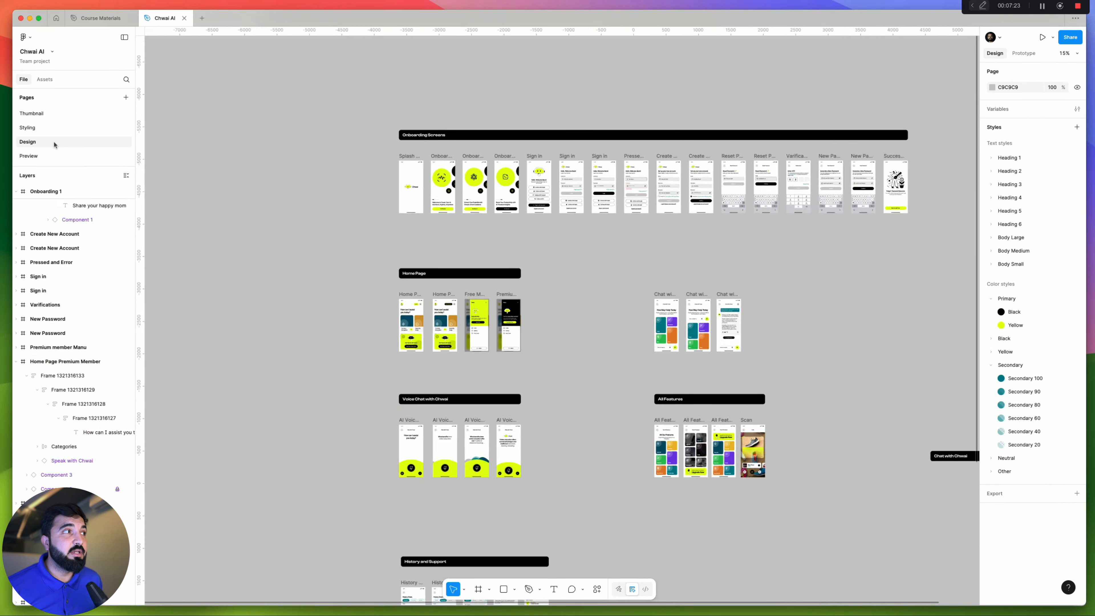
On the Styling page, select the Typography Guideline frame's content from the header down to the Body Small row
{"action": "left_click", "coordinate": [37, 127]}
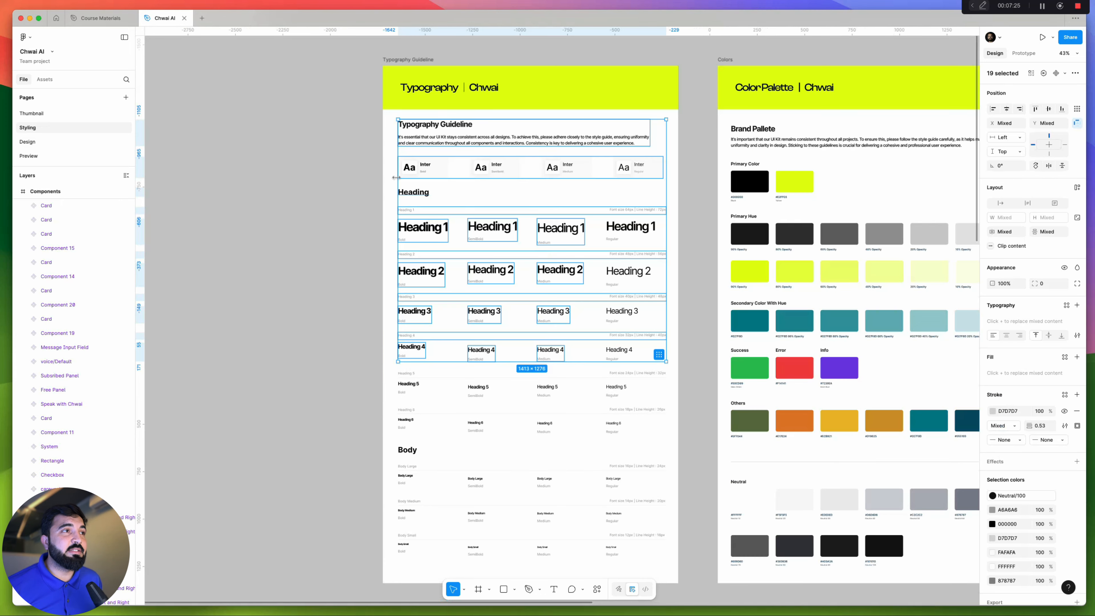
{"action": "scroll", "coordinate": [366, 175], "scroll_direction": "down", "scroll_amount": 3}
{"action": "left_click_drag", "start_coordinate": [289, 107], "coordinate": [581, 460]}
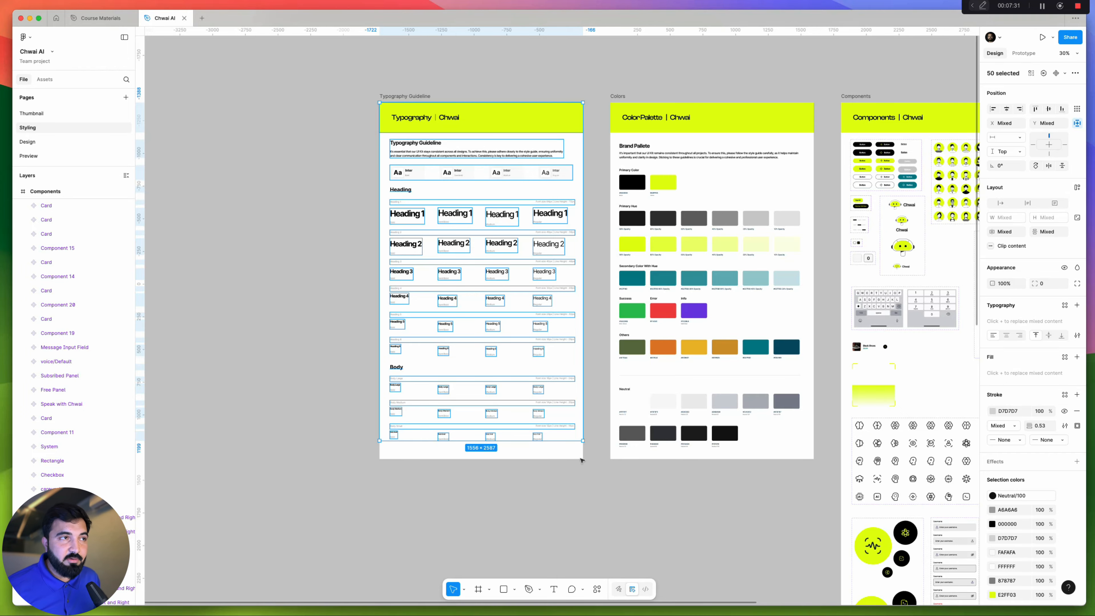
Clear the Typography Guideline selection and create a new blank design file
{"action": "left_click", "coordinate": [338, 264]}
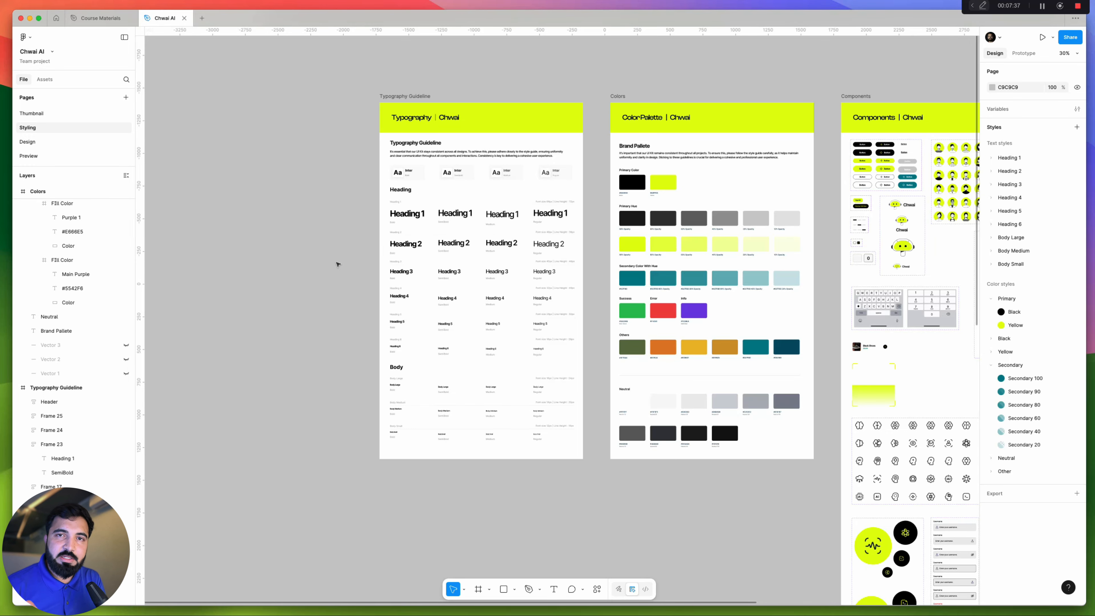
{"action": "left_click", "coordinate": [202, 17]}
{"action": "left_click", "coordinate": [404, 130]}
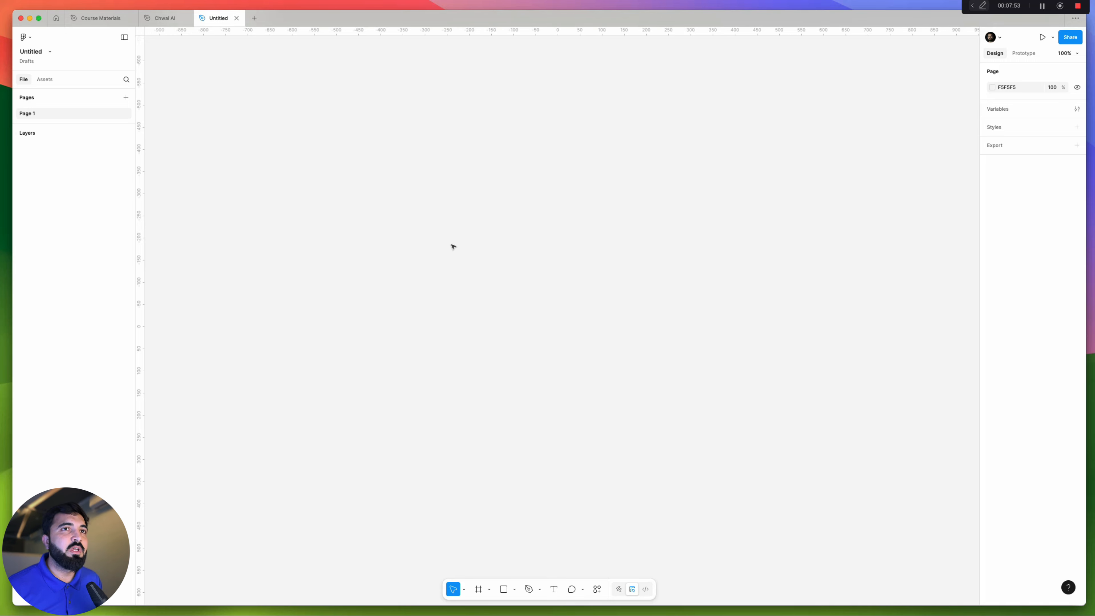
Return to the Chwai AI file and copy the Typography Guideline frame as a PNG
{"action": "left_click", "coordinate": [165, 17]}
{"action": "left_click", "coordinate": [392, 96]}
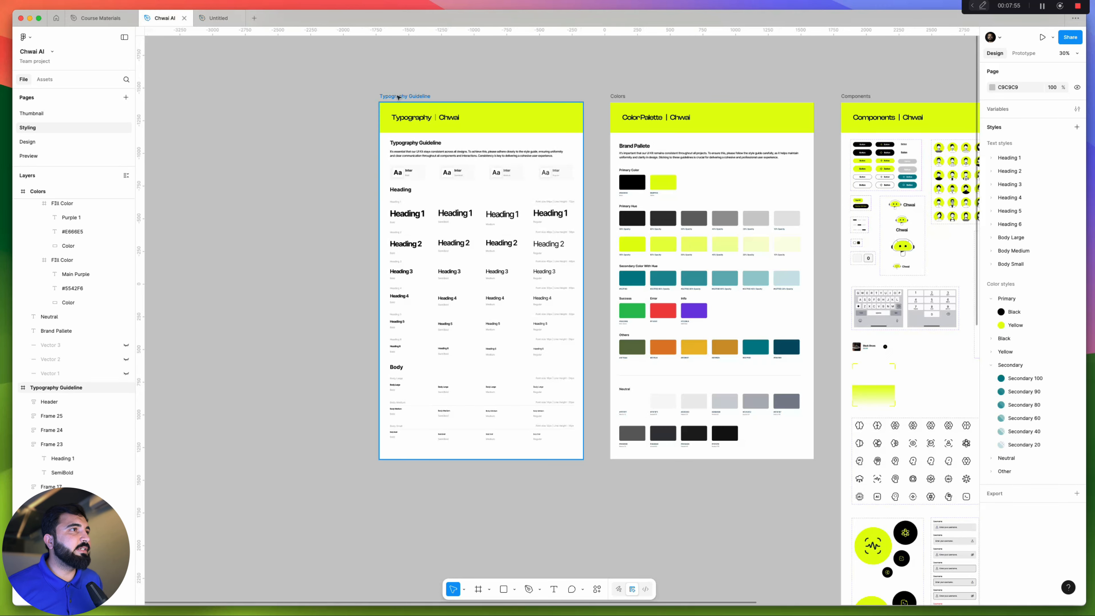
{"action": "right_click", "coordinate": [401, 96]}
{"action": "mouse_move", "coordinate": [431, 133]}
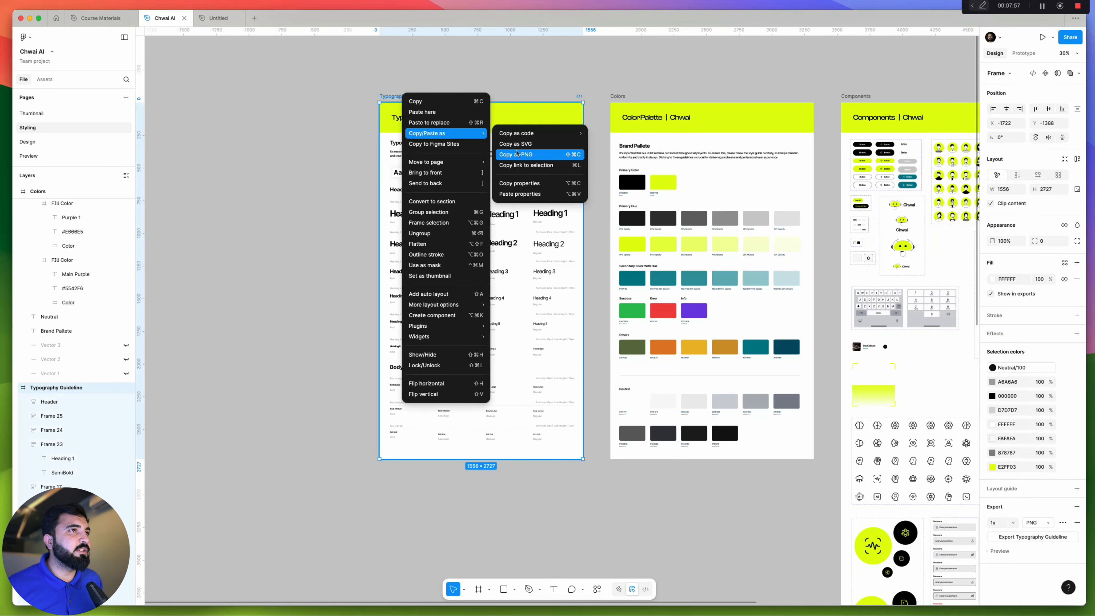
{"action": "left_click", "coordinate": [526, 154]}
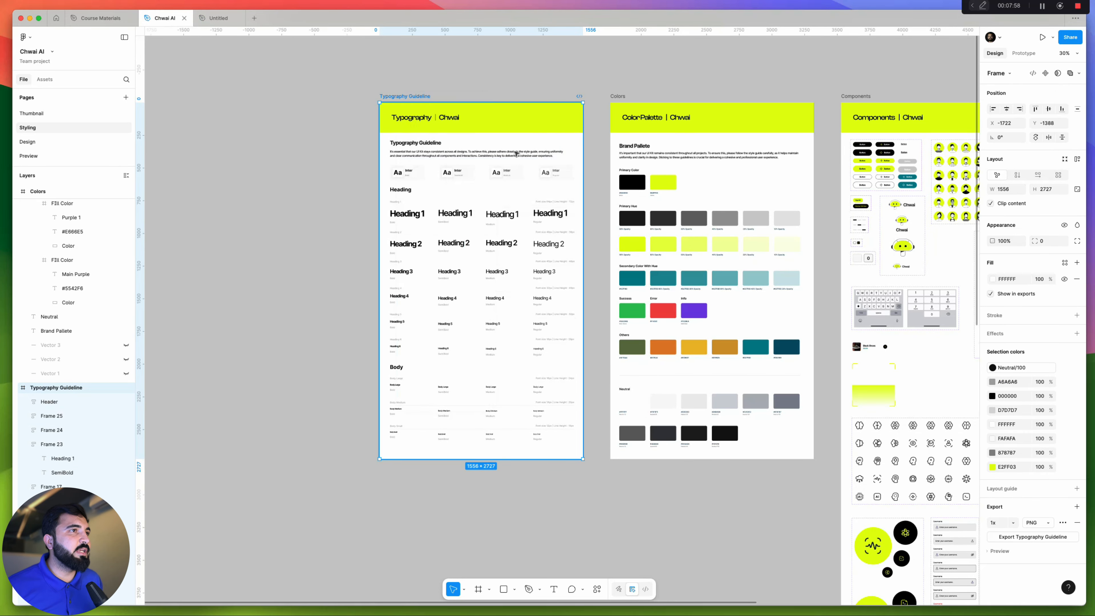
Paste the copied Typography Guideline image onto the canvas of the new Untitled file
{"action": "left_click", "coordinate": [218, 20]}
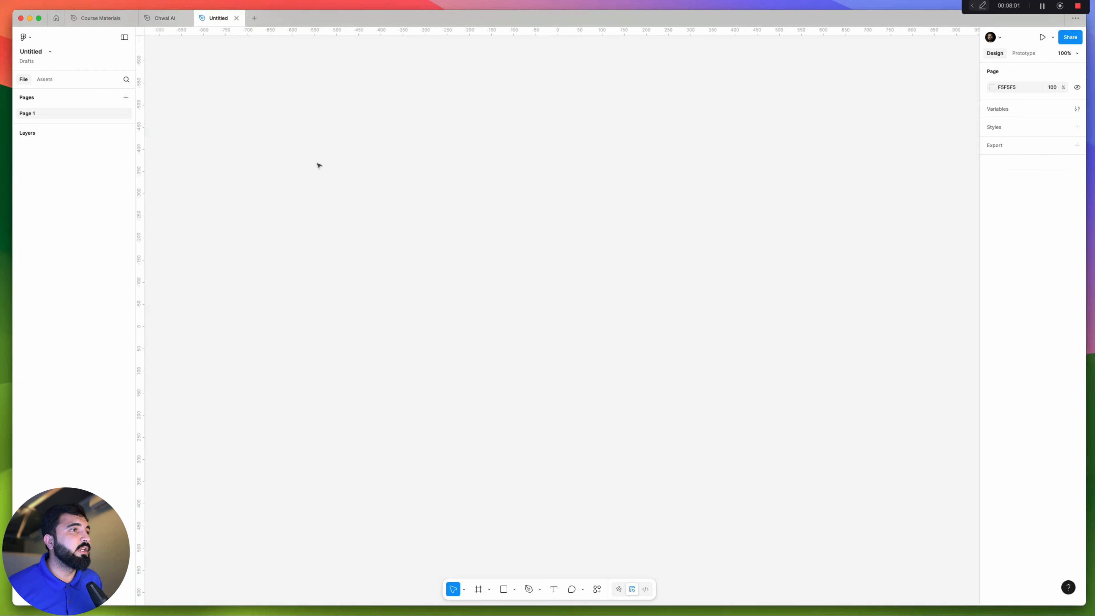
{"action": "key", "text": "super+v"}
{"action": "scroll", "coordinate": [503, 132], "scroll_direction": "down", "scroll_amount": 2}
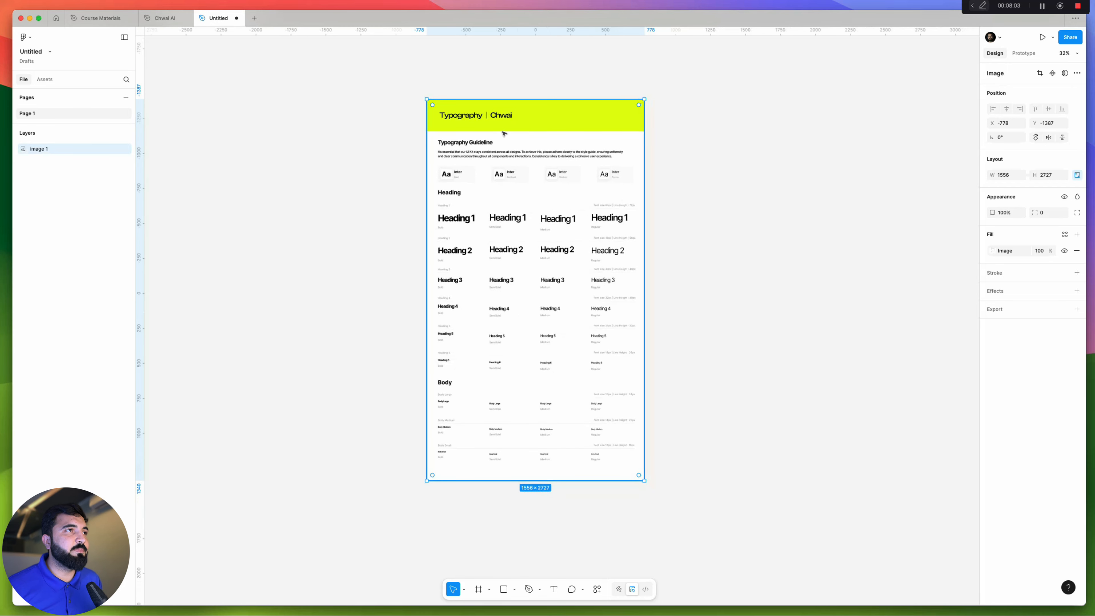
{"action": "scroll", "coordinate": [504, 132], "scroll_direction": "up", "scroll_amount": 5}
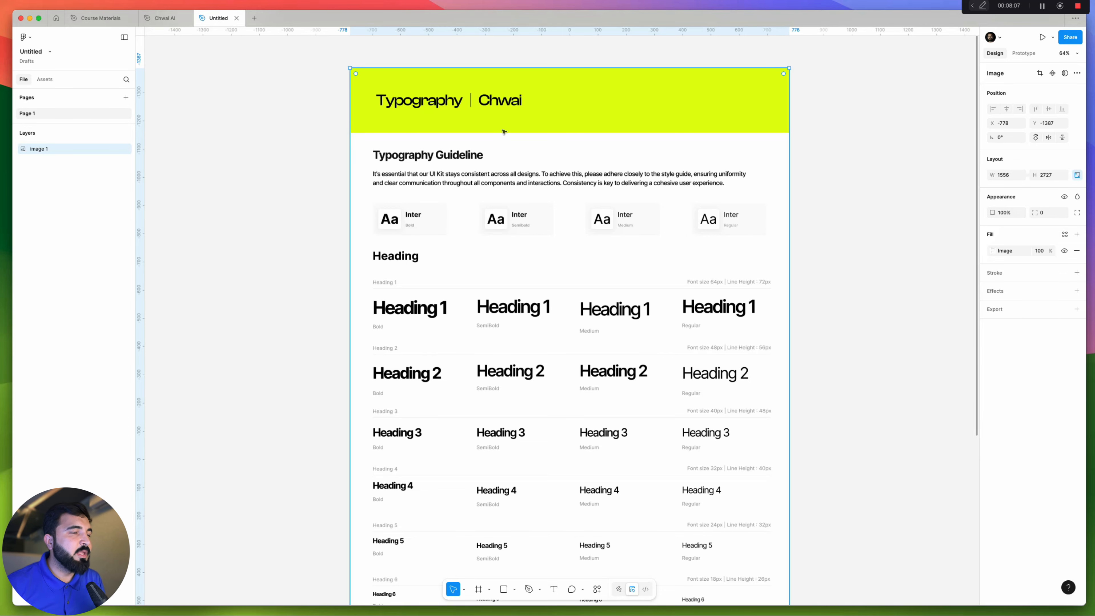
{"action": "scroll", "coordinate": [332, 179], "scroll_direction": "right", "scroll_amount": 5}
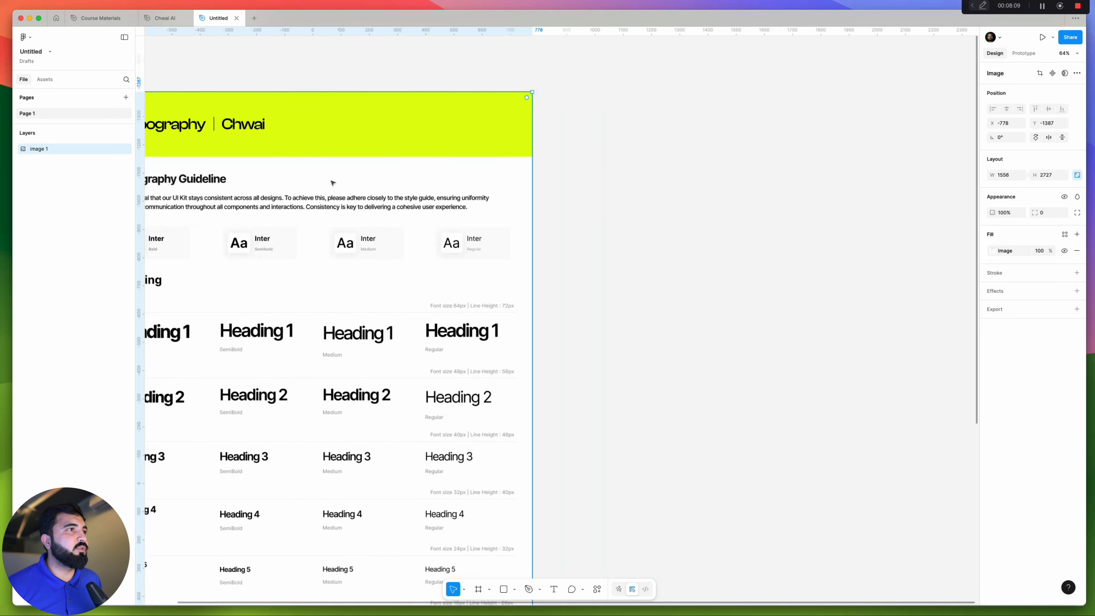
{"action": "scroll", "coordinate": [344, 185], "scroll_direction": "down", "scroll_amount": 3}
{"action": "scroll", "coordinate": [242, 168], "scroll_direction": "up", "scroll_amount": 2}
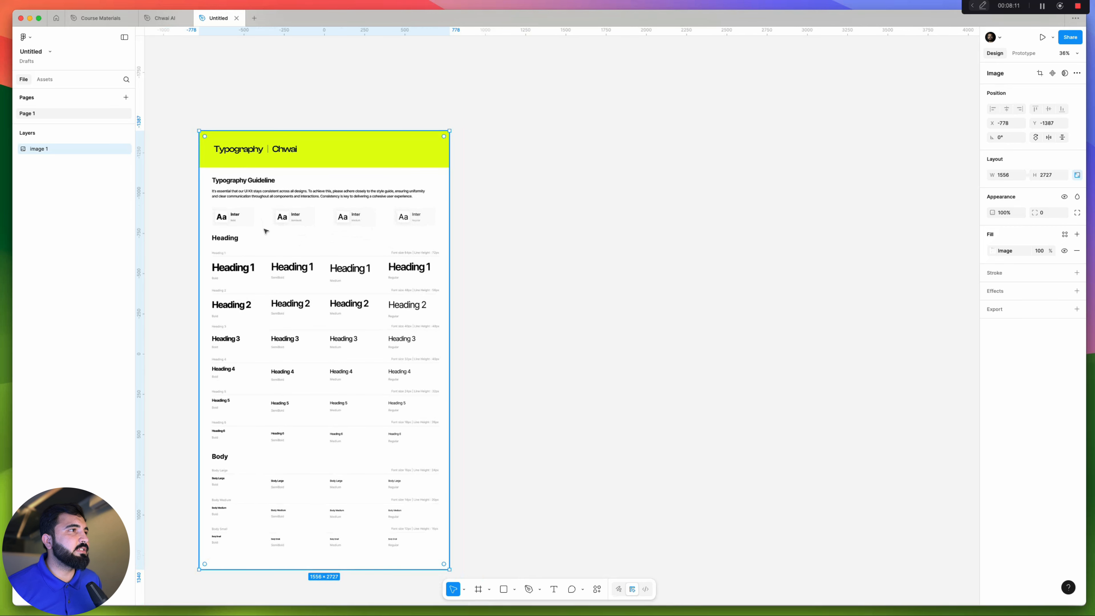
{"action": "scroll", "coordinate": [264, 230], "scroll_direction": "right", "scroll_amount": 2}
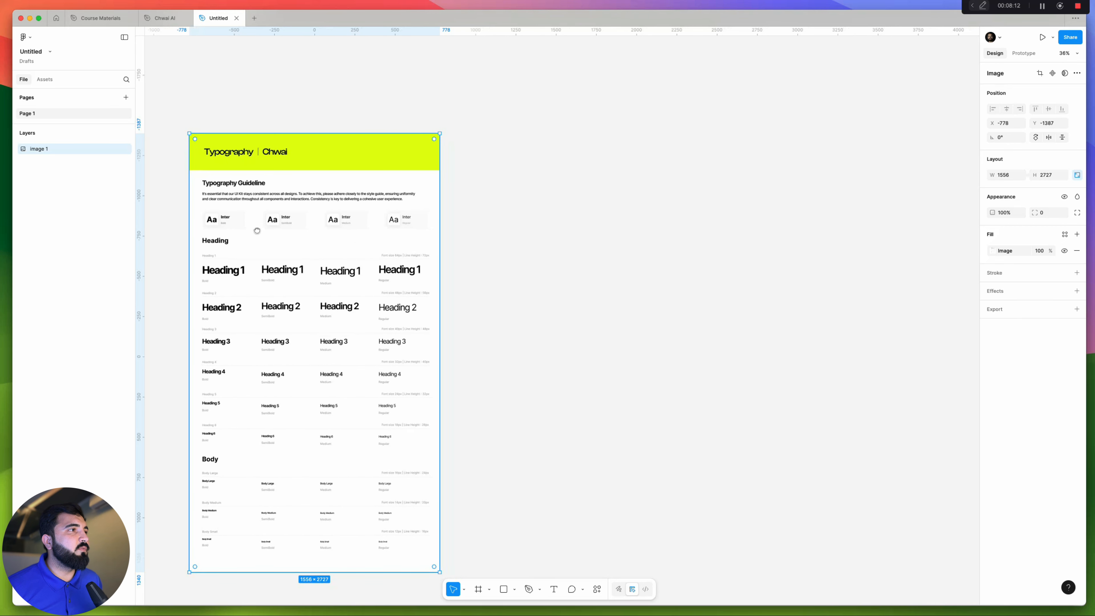
Add a text layer reading "Typography | Design system" beside the pasted guideline image
{"action": "left_click", "coordinate": [526, 207]}
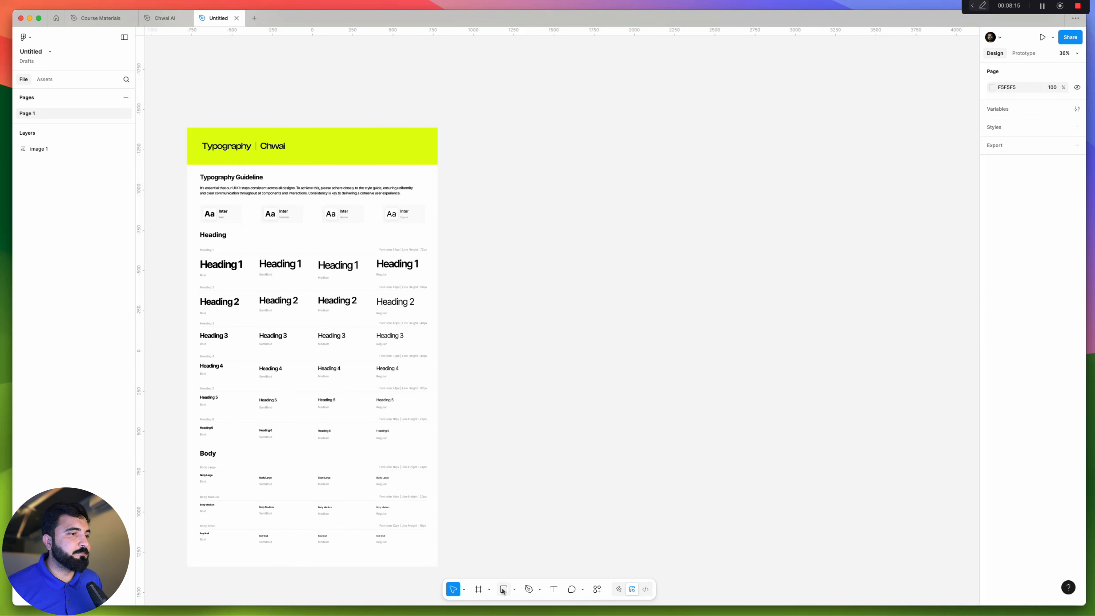
{"action": "key", "text": "t"}
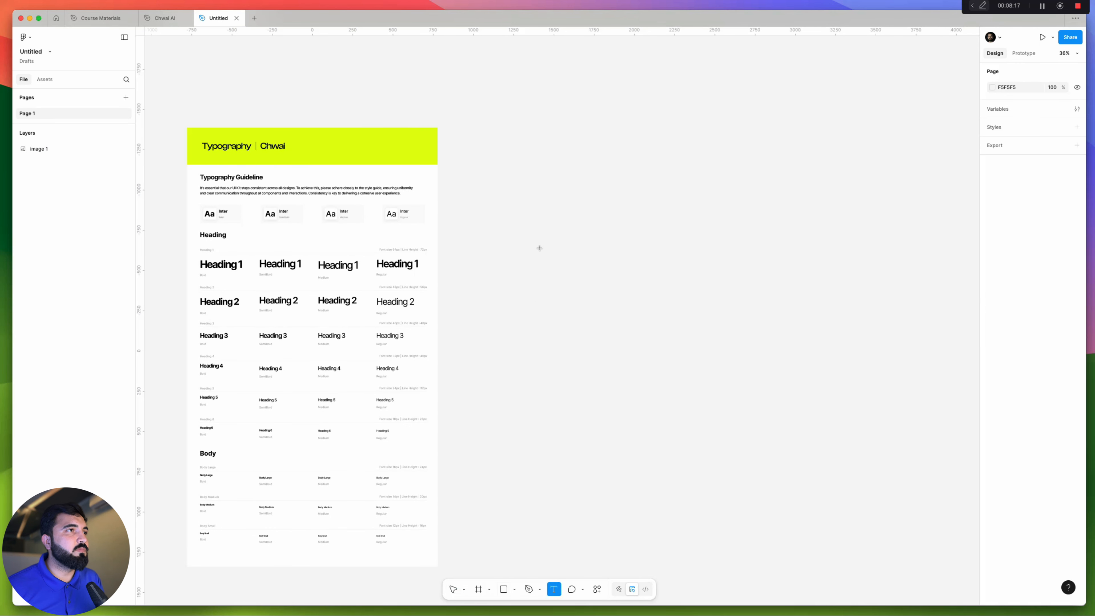
{"action": "left_click", "coordinate": [581, 178]}
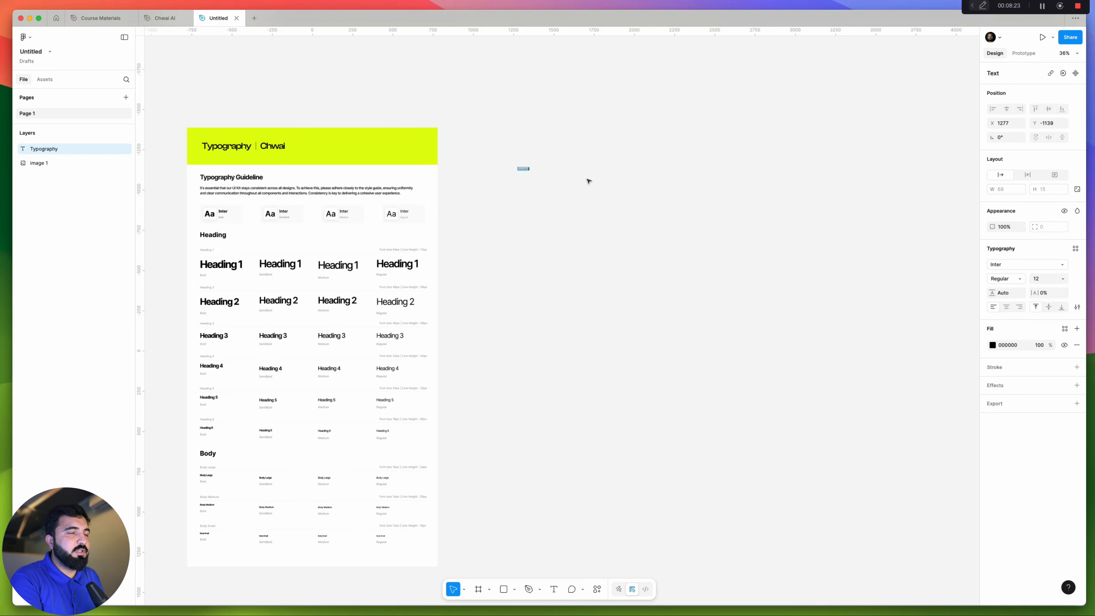
{"action": "scroll", "coordinate": [589, 181], "scroll_direction": "up", "scroll_amount": 10}
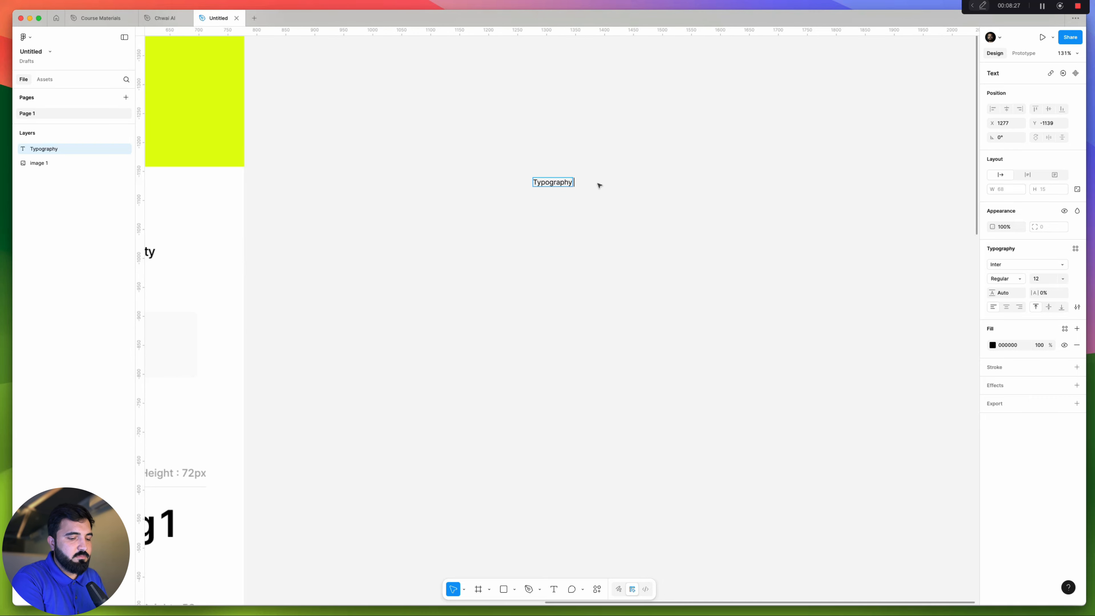
{"action": "type", "text": "| Design sys"}
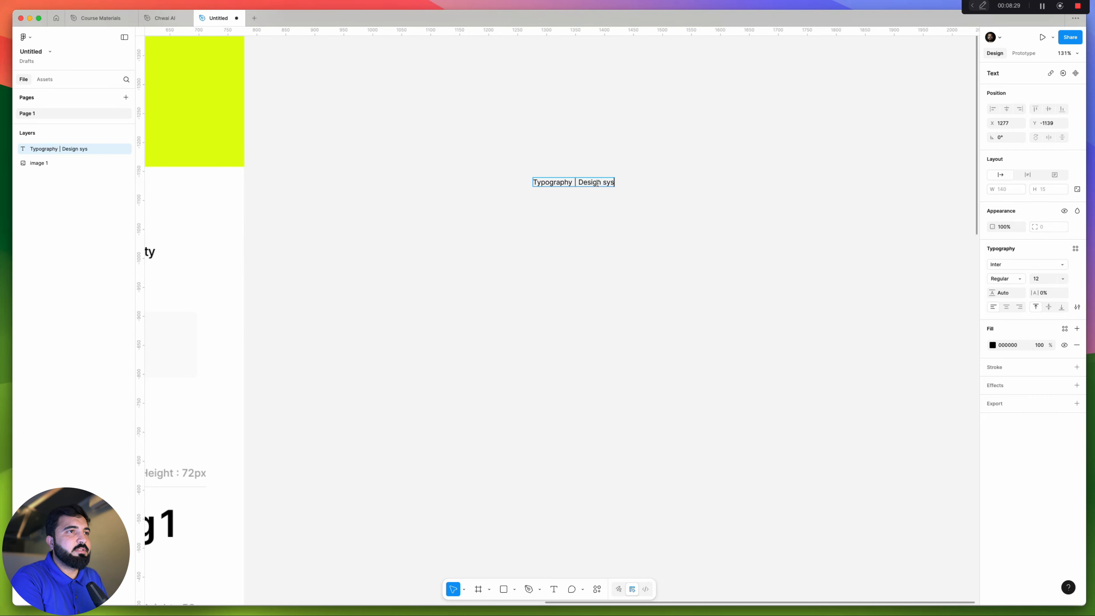
{"action": "type", "text": "tem"}
{"action": "key", "text": "Escape"}
Set the title text's font size to 64 and place it level with the guideline image's header
{"action": "scroll", "coordinate": [544, 188], "scroll_direction": "down", "scroll_amount": 8}
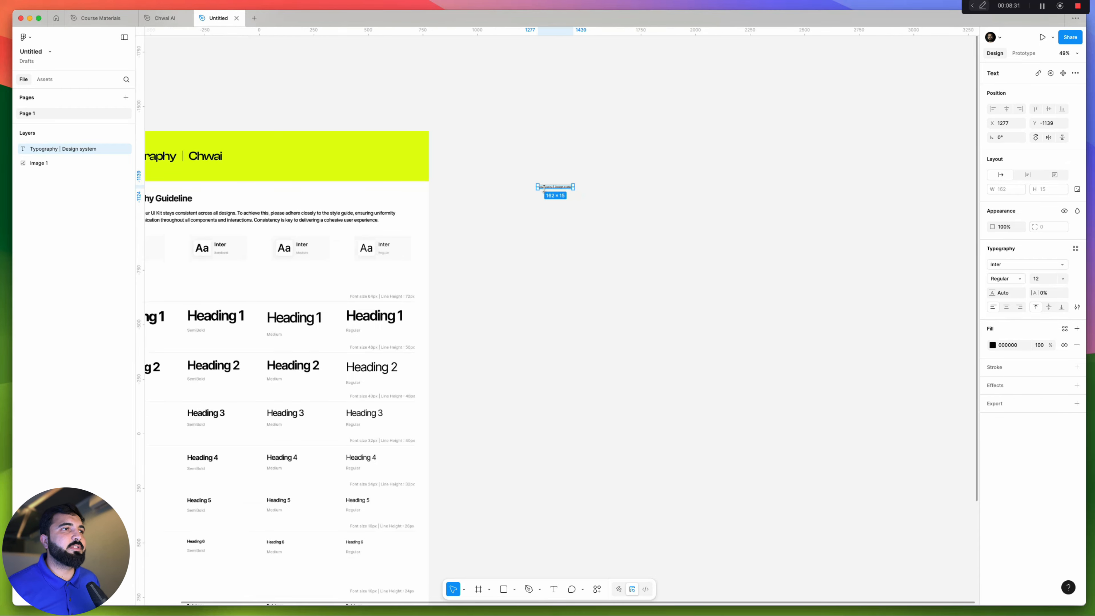
{"action": "left_click_drag", "start_coordinate": [544, 189], "coordinate": [556, 166]}
{"action": "scroll", "coordinate": [548, 221], "scroll_direction": "left", "scroll_amount": 5}
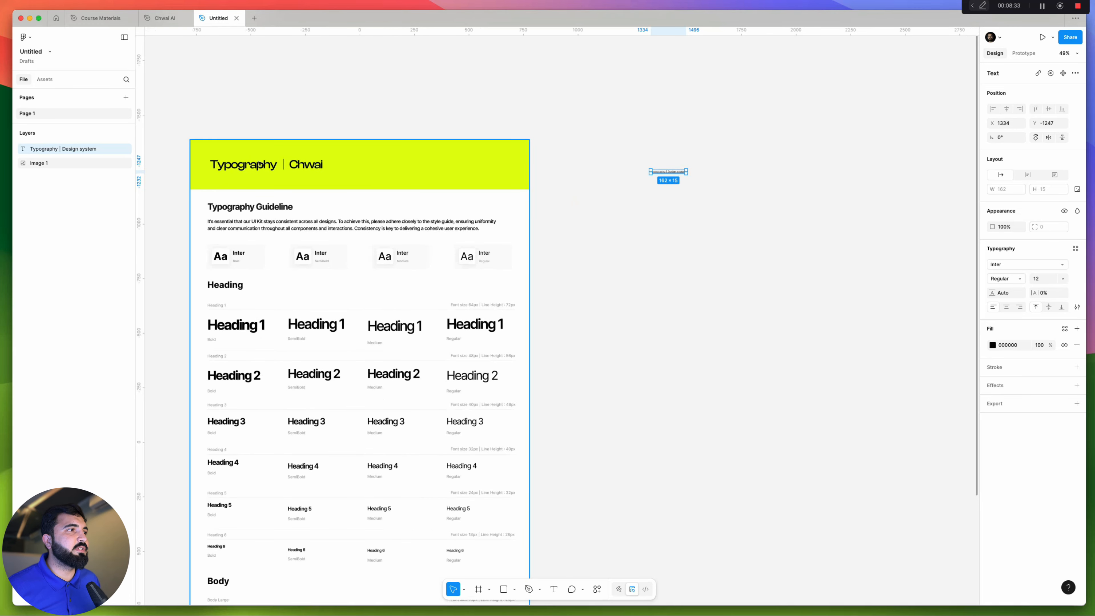
{"action": "mouse_move", "coordinate": [654, 216]}
{"action": "left_mouse_down"}
{"action": "mouse_move", "coordinate": [557, 227]}
{"action": "mouse_move", "coordinate": [667, 225]}
{"action": "left_mouse_up"}
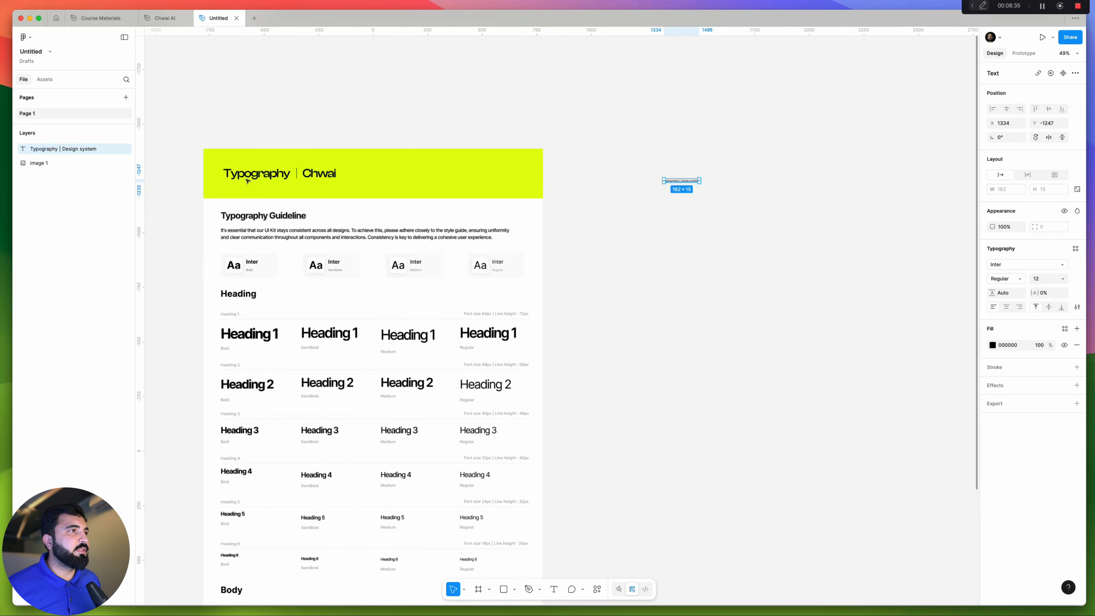
{"action": "left_click", "coordinate": [1062, 279]}
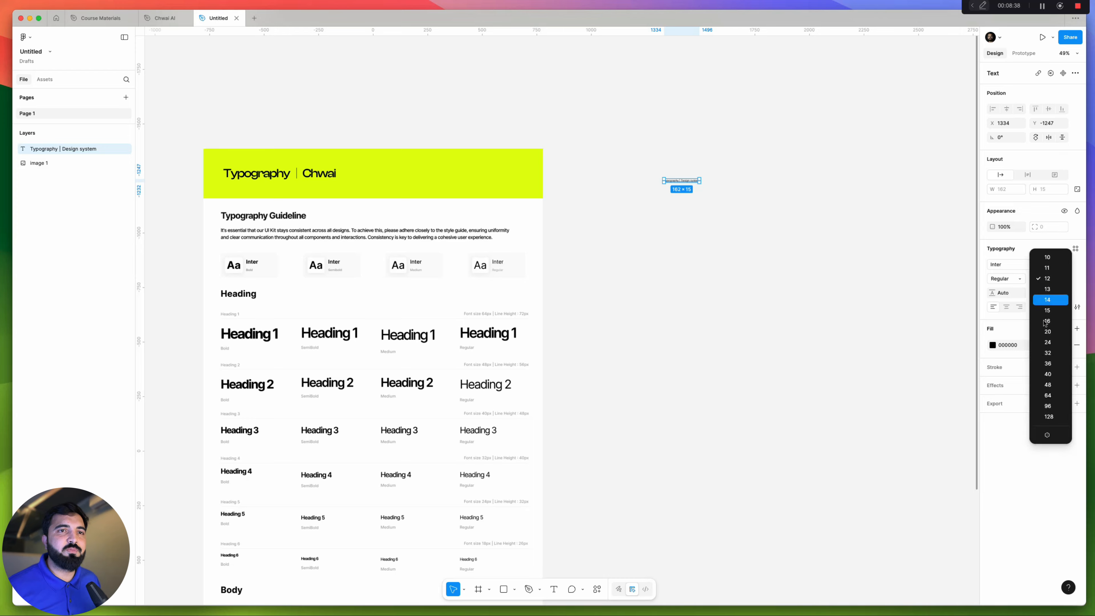
{"action": "left_click", "coordinate": [1054, 396]}
{"action": "left_click", "coordinate": [827, 299]}
{"action": "left_click_drag", "start_coordinate": [719, 187], "coordinate": [707, 173]}
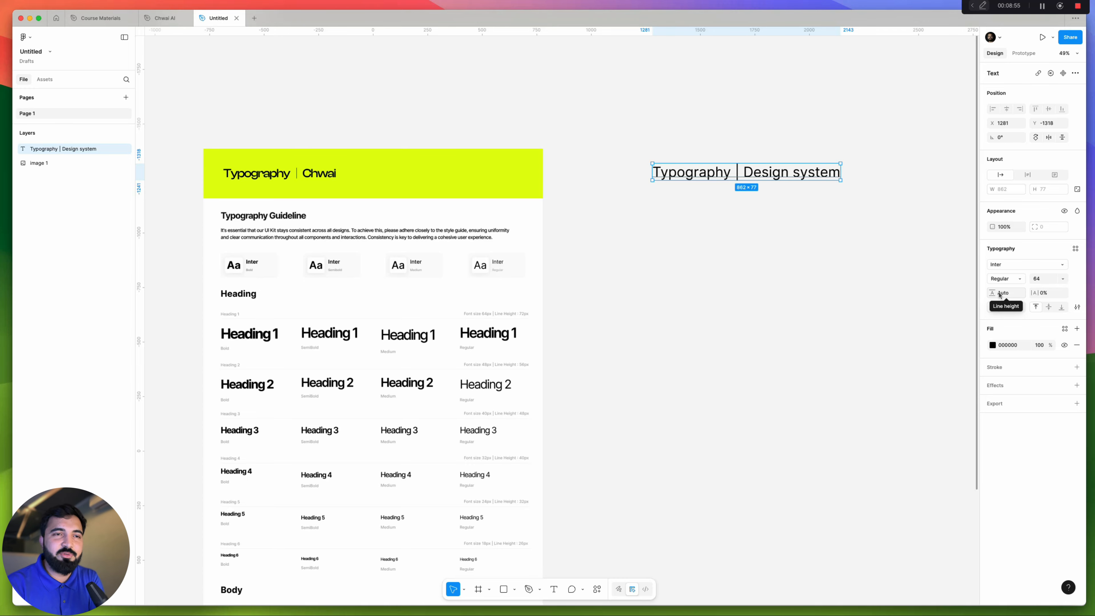
Examine the font sizes and line heights of the guideline image's heading and body rows
{"action": "scroll", "coordinate": [231, 203], "scroll_direction": "down", "scroll_amount": 3}
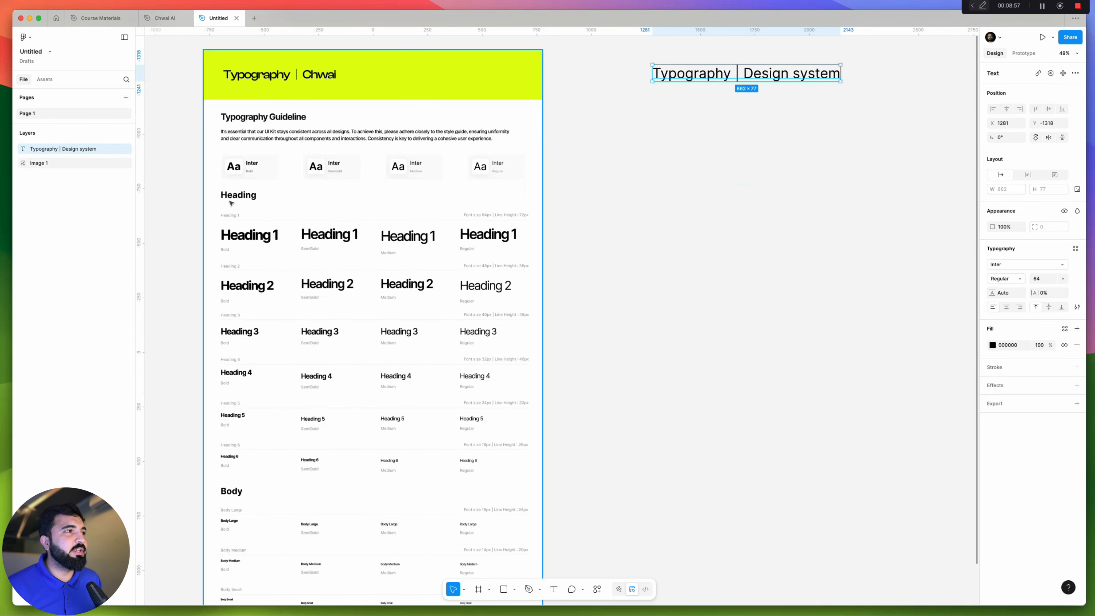
{"action": "scroll", "coordinate": [247, 473], "scroll_direction": "down", "scroll_amount": 3}
{"action": "scroll", "coordinate": [235, 409], "scroll_direction": "up", "scroll_amount": 10}
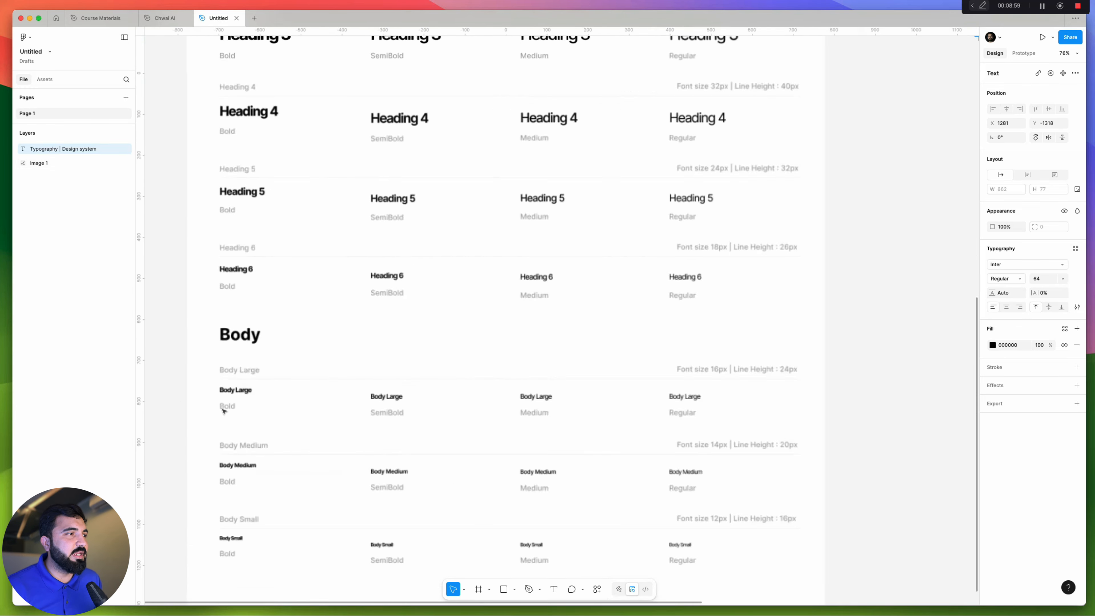
{"action": "scroll", "coordinate": [240, 373], "scroll_direction": "down", "scroll_amount": 5}
{"action": "scroll", "coordinate": [254, 220], "scroll_direction": "down", "scroll_amount": 10}
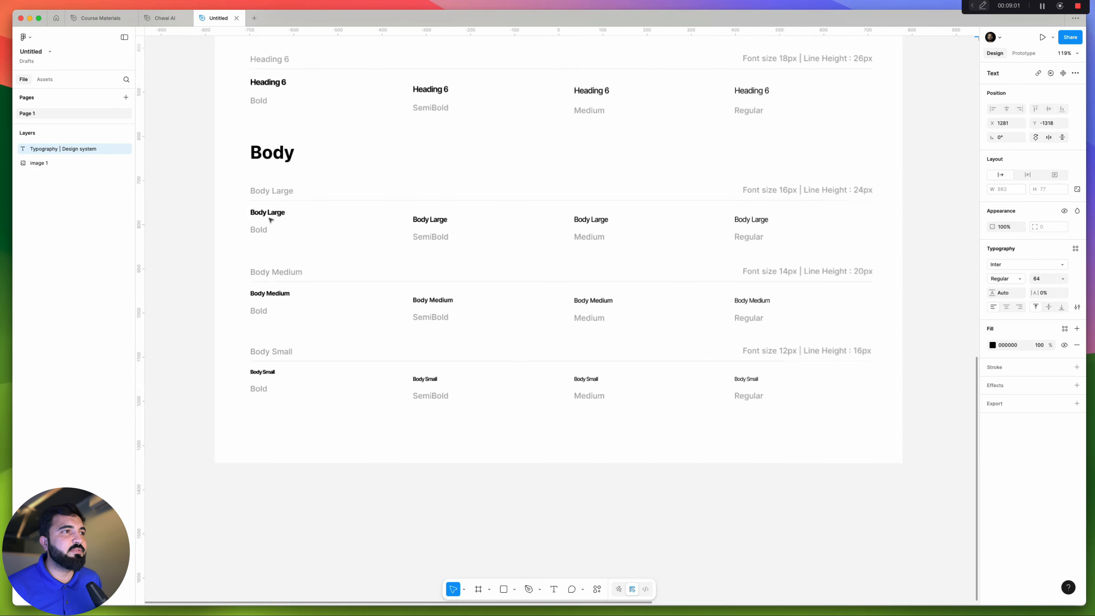
{"action": "left_click", "coordinate": [655, 208]}
{"action": "scroll", "coordinate": [635, 203], "scroll_direction": "up", "scroll_amount": 3}
{"action": "scroll", "coordinate": [636, 203], "scroll_direction": "right", "scroll_amount": 2}
{"action": "left_click", "coordinate": [629, 200]}
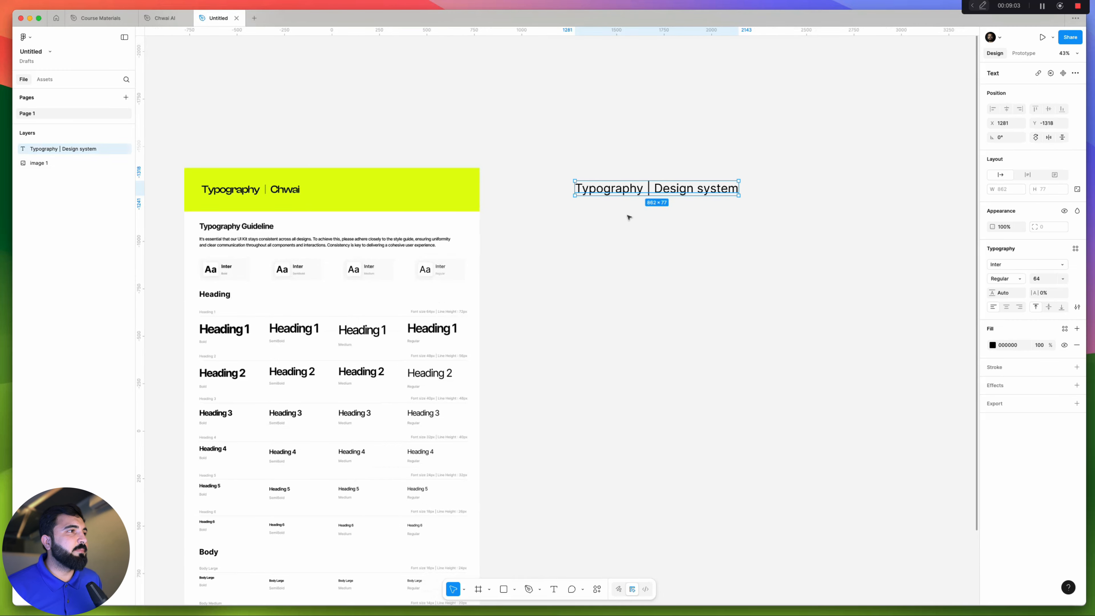
{"action": "scroll", "coordinate": [366, 246], "scroll_direction": "up", "scroll_amount": 1}
{"action": "scroll", "coordinate": [366, 245], "scroll_direction": "right", "scroll_amount": 1}
{"action": "left_click", "coordinate": [314, 209]}
Wrap the title text in an auto layout frame and fill it with E2FF03 sampled from the guideline image's header
{"action": "left_click", "coordinate": [619, 209]}
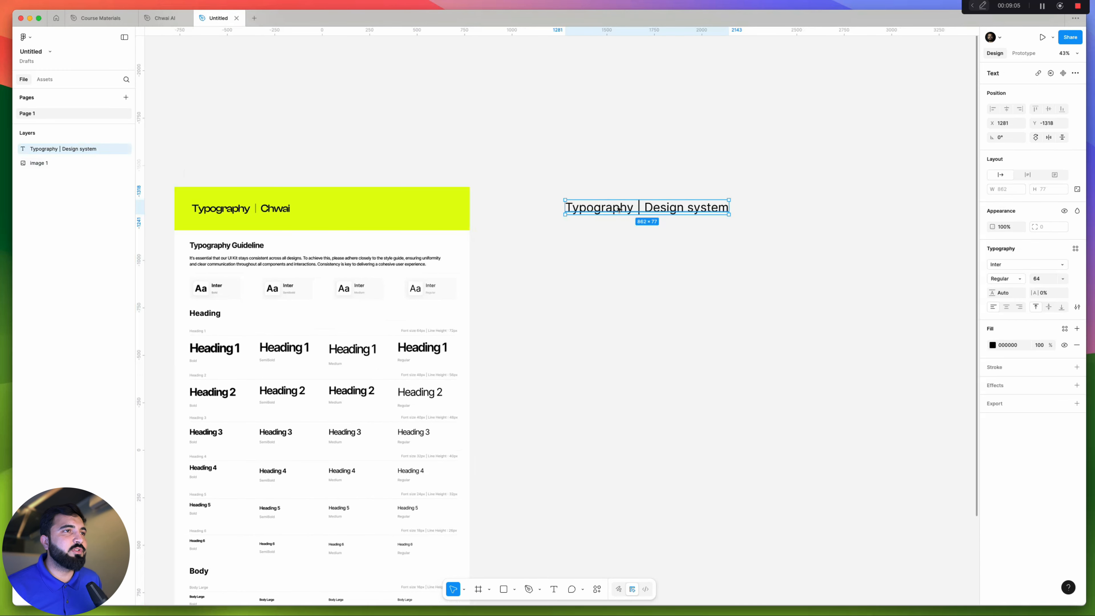
{"action": "key", "text": "shift+a"}
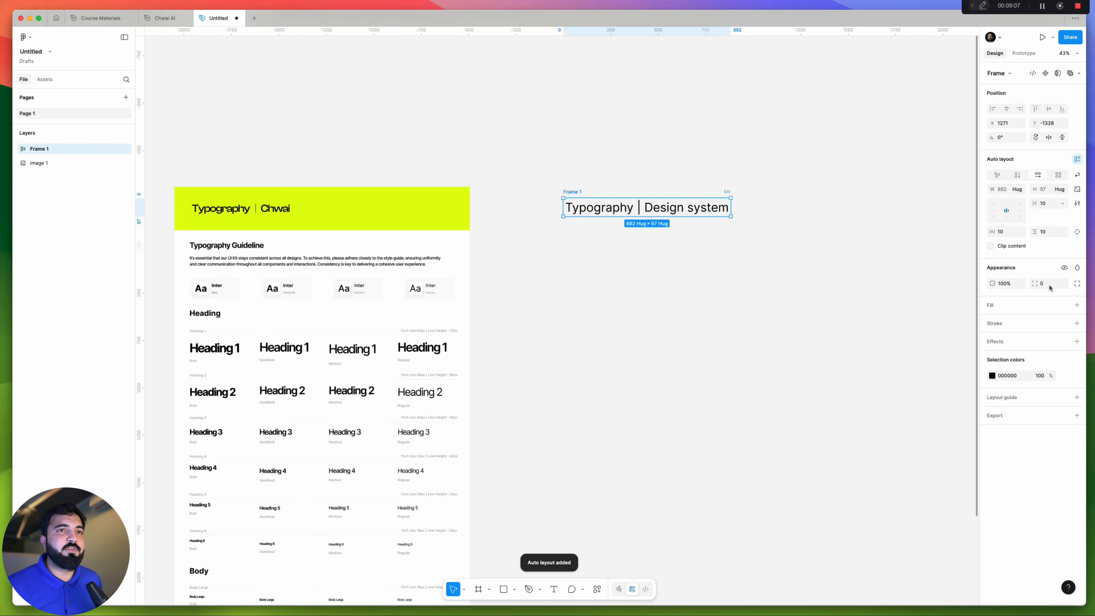
{"action": "left_click", "coordinate": [1077, 306]}
{"action": "left_click", "coordinate": [885, 464]}
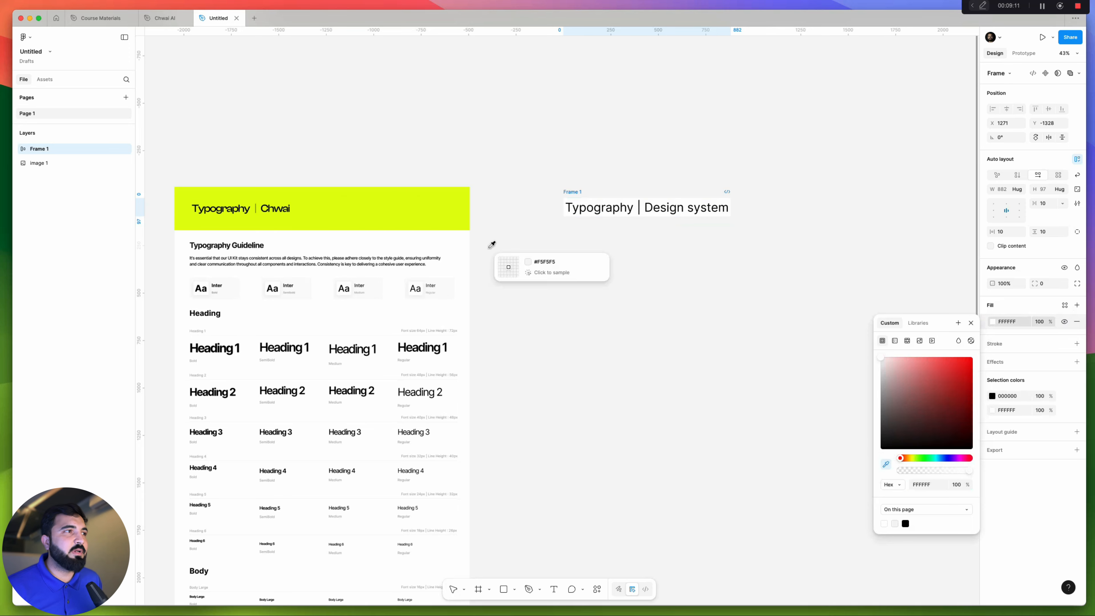
{"action": "left_click", "coordinate": [377, 203]}
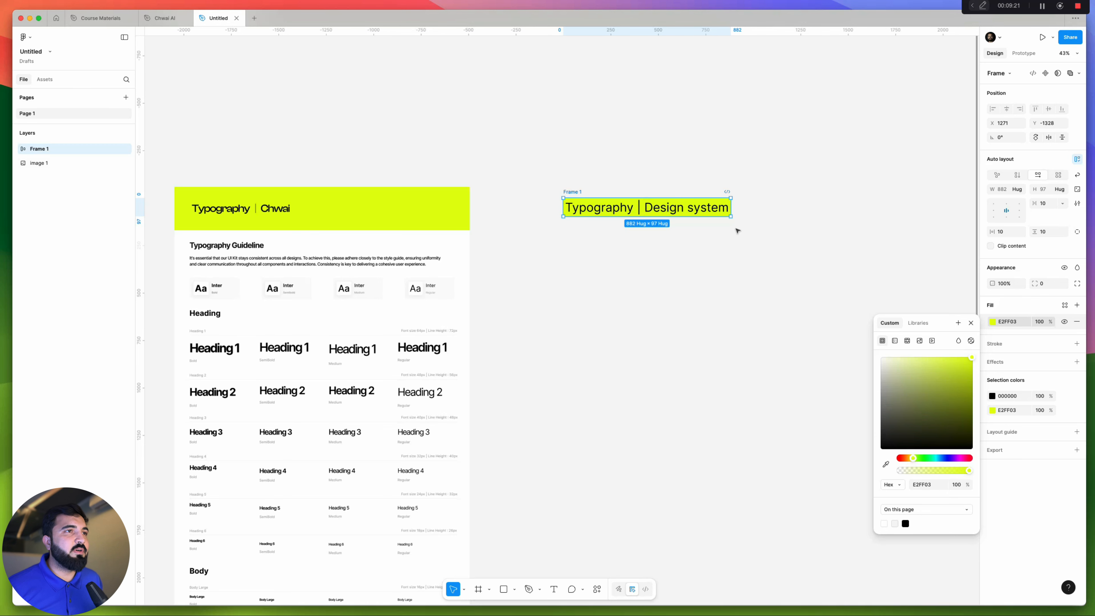
Set the title frame's vertical and horizontal padding to 90
{"action": "left_click_drag", "start_coordinate": [1034, 232], "coordinate": [31, 245]}
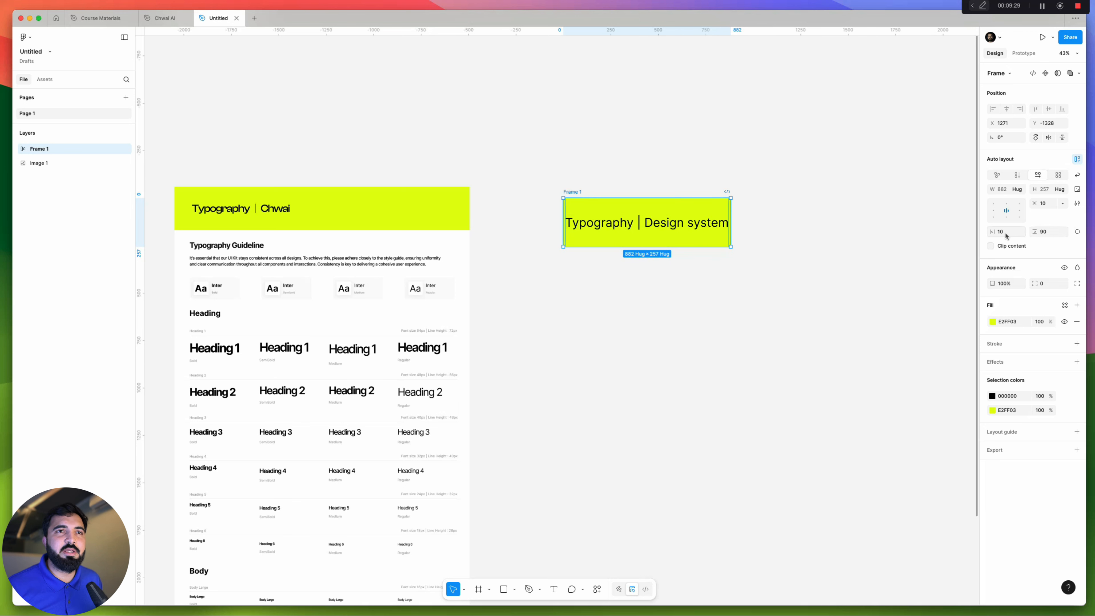
{"action": "left_click_drag", "start_coordinate": [993, 232], "coordinate": [1064, 257]}
{"action": "left_click", "coordinate": [574, 154]}
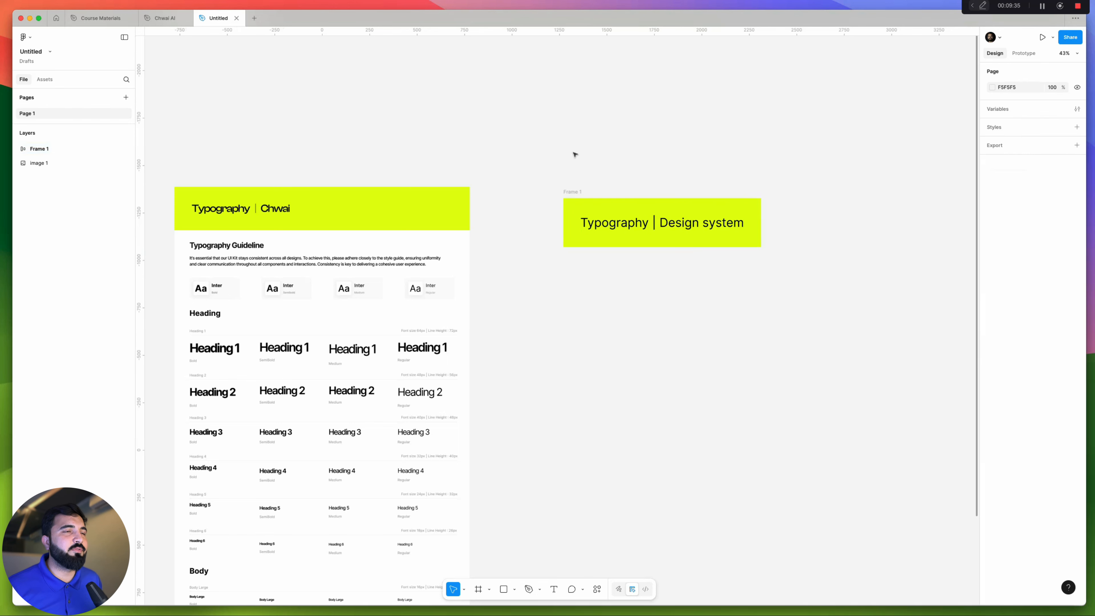
Set the title frame's content alignment to left center and move the frame to about X 1113, Y -2100
{"action": "scroll", "coordinate": [573, 214], "scroll_direction": "down", "scroll_amount": 3}
{"action": "scroll", "coordinate": [582, 215], "scroll_direction": "down", "scroll_amount": 1}
{"action": "left_click", "coordinate": [582, 216]}
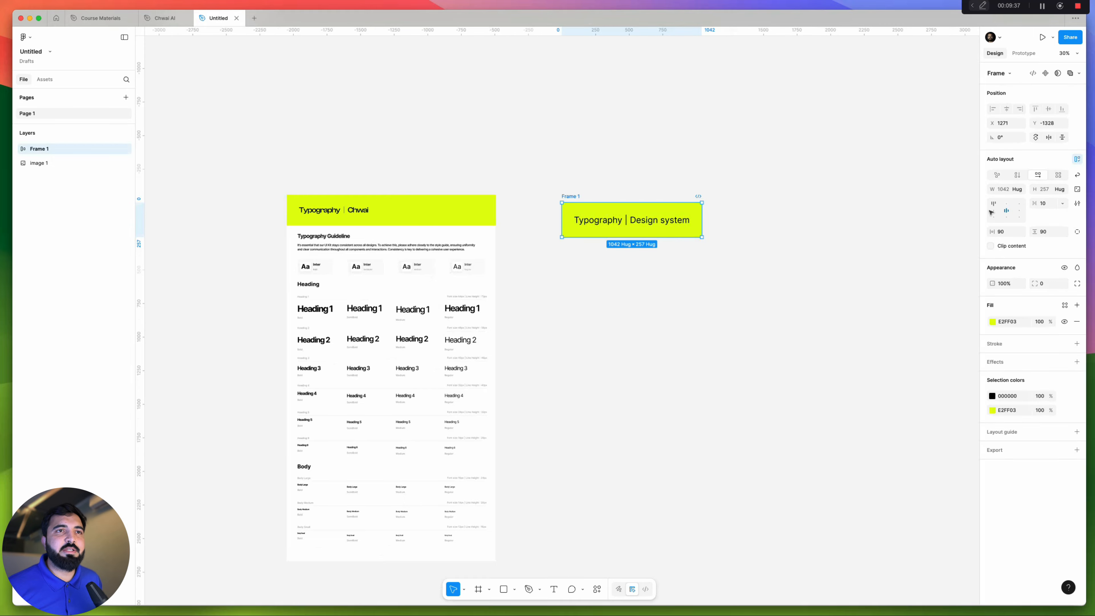
{"action": "left_click", "coordinate": [992, 211]}
{"action": "left_click", "coordinate": [618, 164]}
{"action": "left_click", "coordinate": [576, 198]}
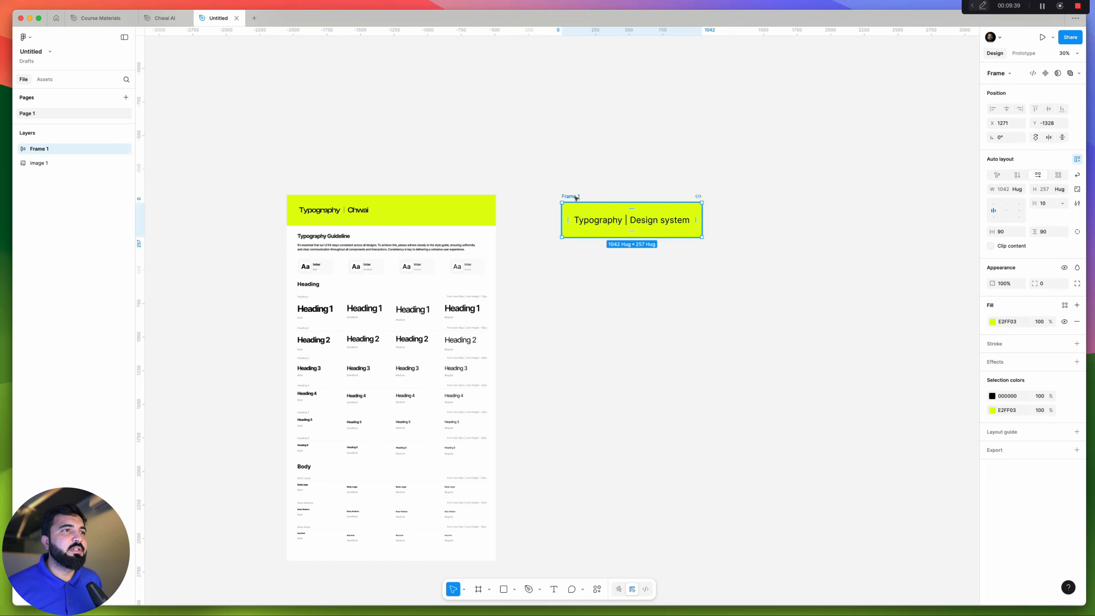
{"action": "left_click_drag", "start_coordinate": [576, 197], "coordinate": [557, 96]}
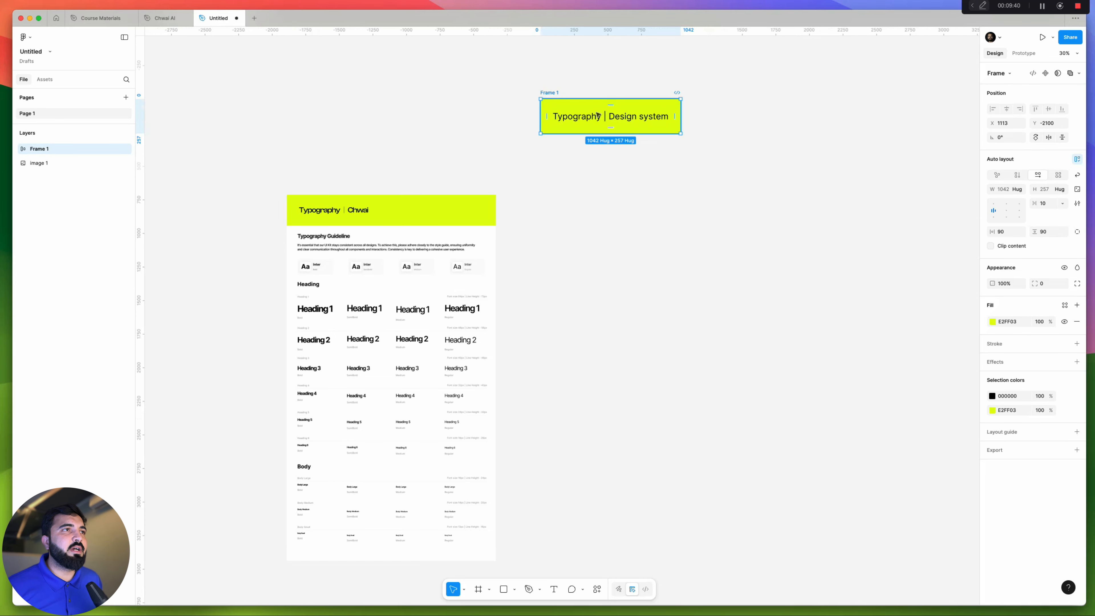
Rename the lime title frame HeaderComponent and convert it into a component
{"action": "double_click", "coordinate": [552, 93]}
{"action": "type", "text": "Com"}
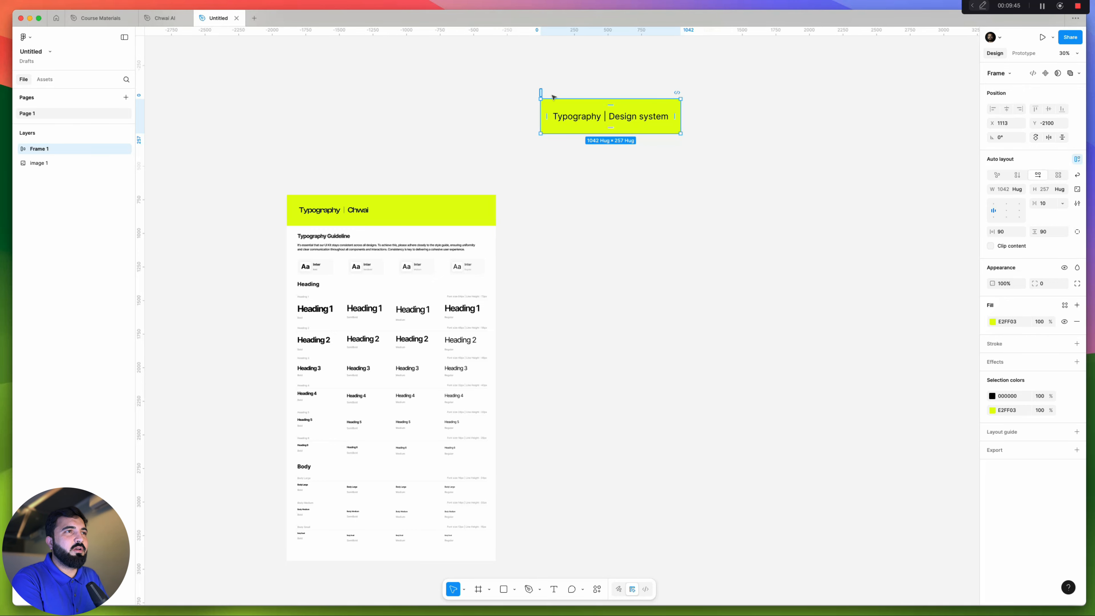
{"action": "type", "text": "HeaderComponent"}
{"action": "key", "text": "Return"}
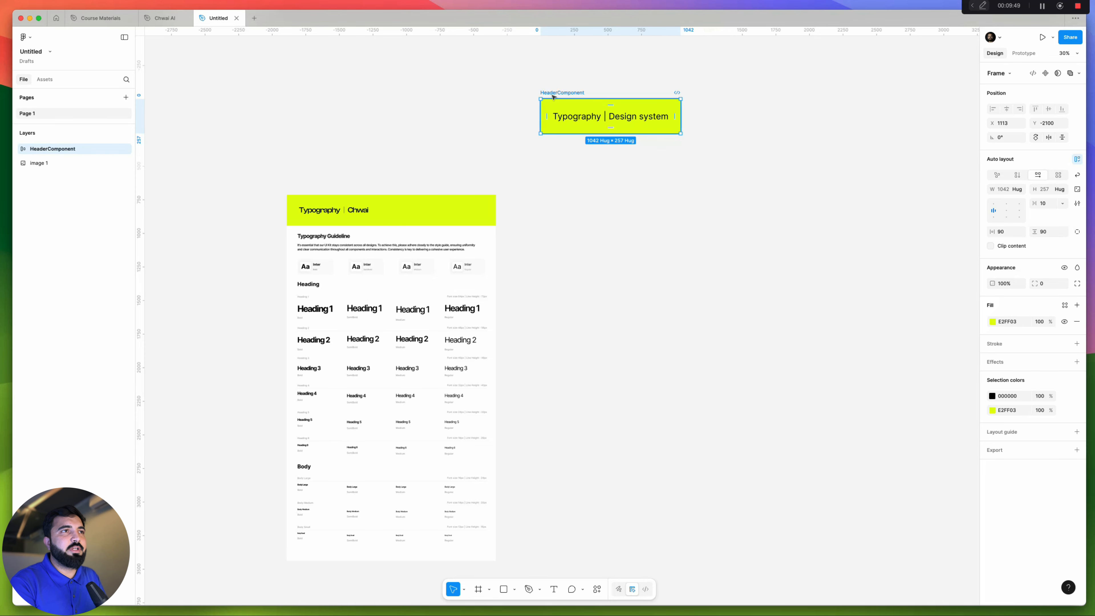
{"action": "left_click", "coordinate": [740, 137]}
{"action": "left_click", "coordinate": [562, 92]}
{"action": "left_click", "coordinate": [1043, 74]}
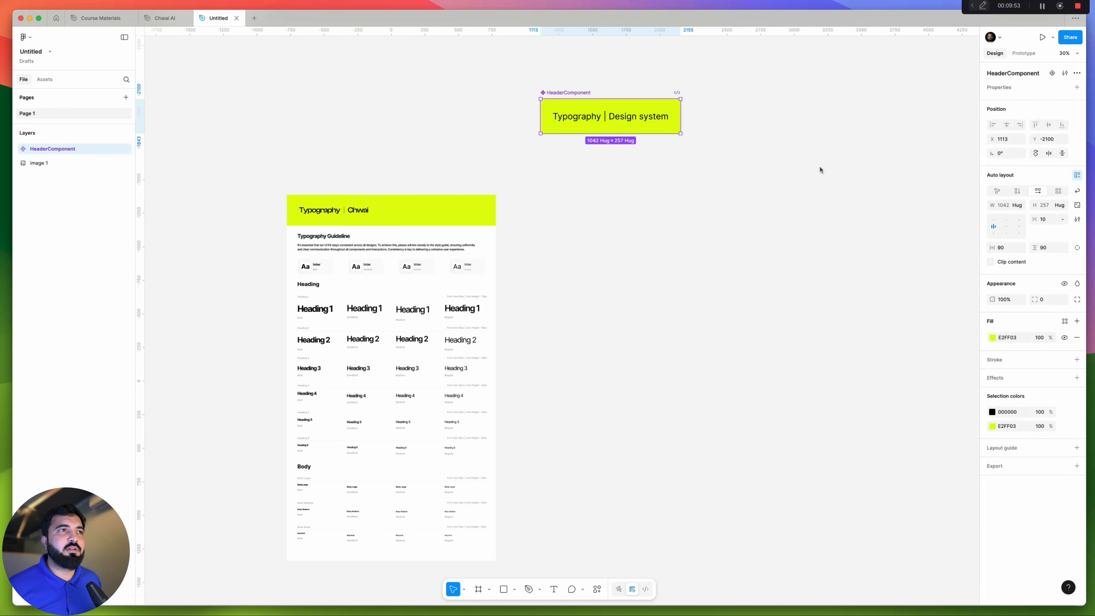
Place an instance of HeaderComponent below the original, beside the guideline image, at about X 1073, Y -1387
{"action": "left_click", "coordinate": [819, 168]}
{"action": "left_click_drag", "start_coordinate": [542, 92], "coordinate": [530, 179]}
{"action": "scroll", "coordinate": [603, 240], "scroll_direction": "up", "scroll_amount": 3}
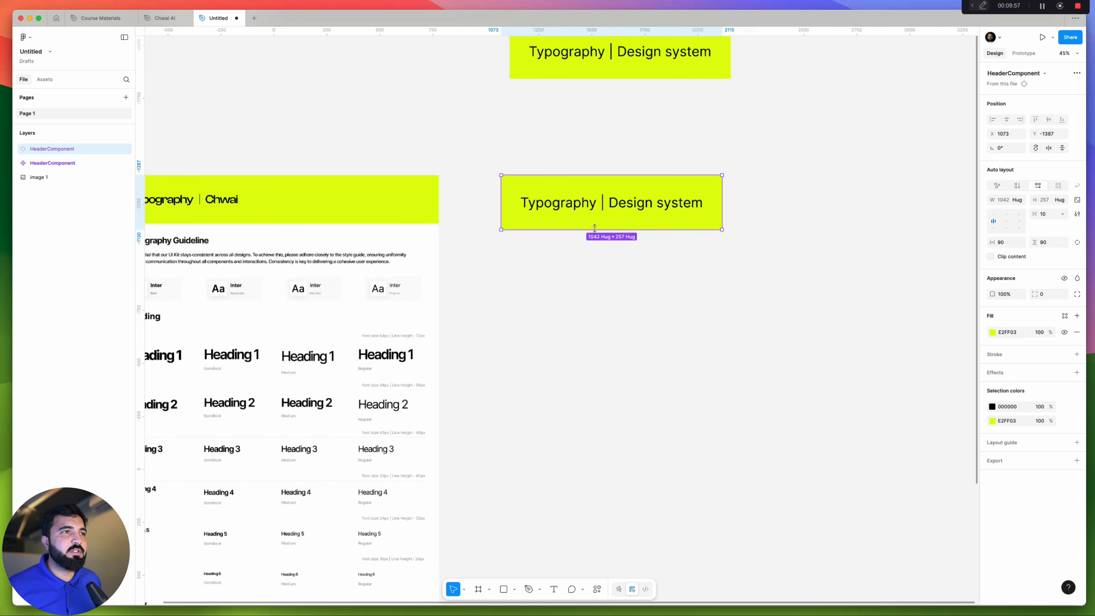
Move the main HeaderComponent to the left of the guideline image, at about X -3092, Y -1415
{"action": "scroll", "coordinate": [602, 223], "scroll_direction": "down", "scroll_amount": 5}
{"action": "left_click_drag", "start_coordinate": [588, 116], "coordinate": [166, 186]}
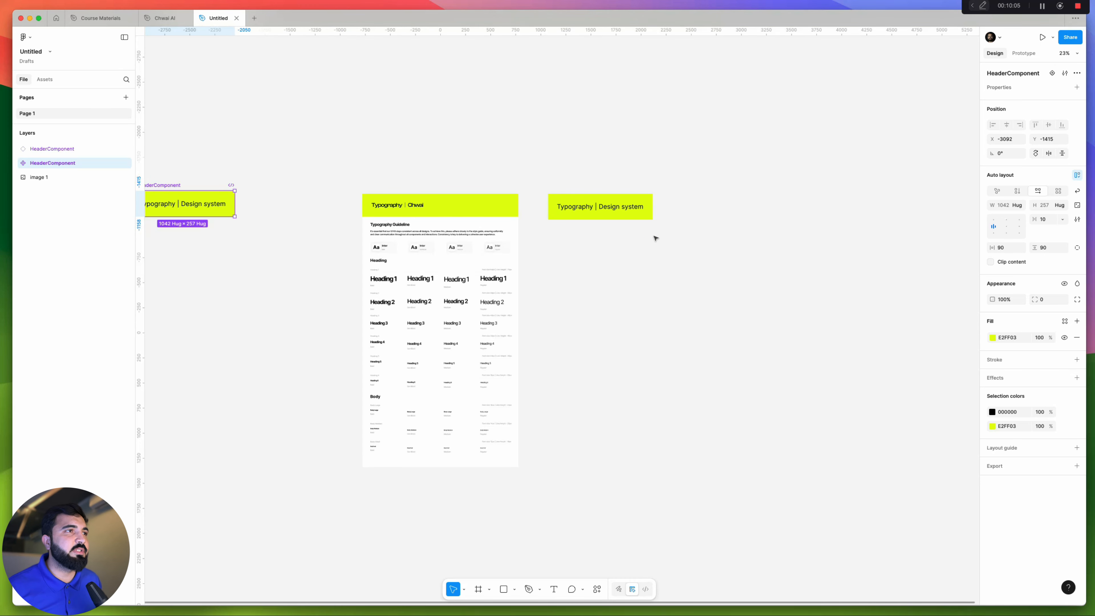
{"action": "scroll", "coordinate": [195, 147], "scroll_direction": "left", "scroll_amount": 5}
{"action": "left_click_drag", "start_coordinate": [195, 147], "coordinate": [332, 245]}
Widen the HeaderComponent instance to the guideline image's width, about 1556, and place it right of the image at X 1000, Y -1415
{"action": "left_click", "coordinate": [729, 211]}
{"action": "scroll", "coordinate": [733, 212], "scroll_direction": "up", "scroll_amount": 5}
{"action": "scroll", "coordinate": [742, 220], "scroll_direction": "down", "scroll_amount": 4}
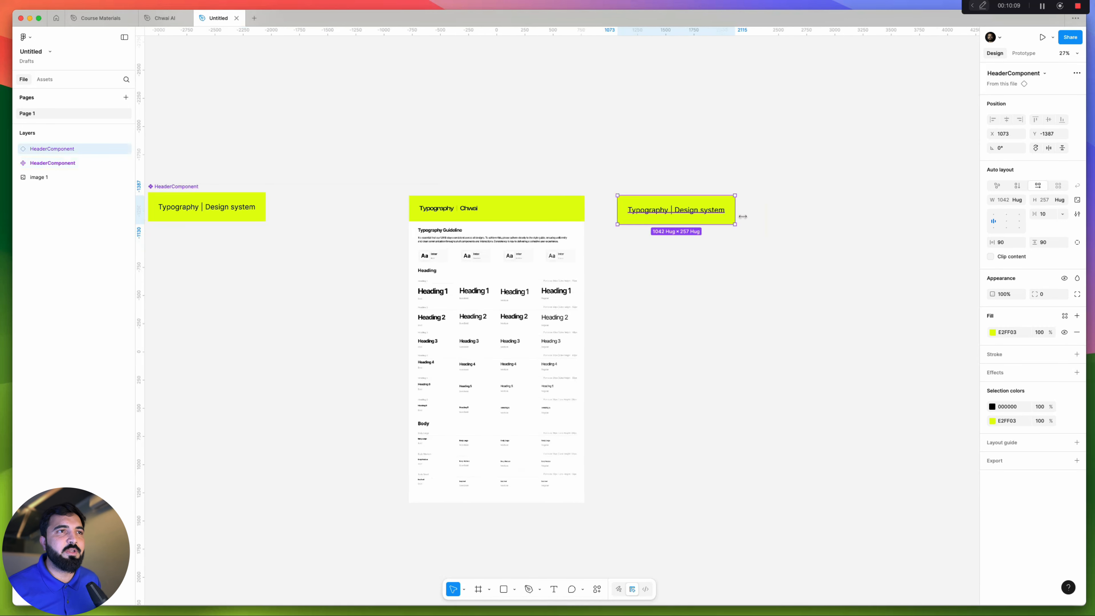
{"action": "scroll", "coordinate": [743, 217], "scroll_direction": "down", "scroll_amount": 1}
{"action": "left_click_drag", "start_coordinate": [656, 210], "coordinate": [450, 175]}
{"action": "left_click_drag", "start_coordinate": [530, 174], "coordinate": [587, 175]}
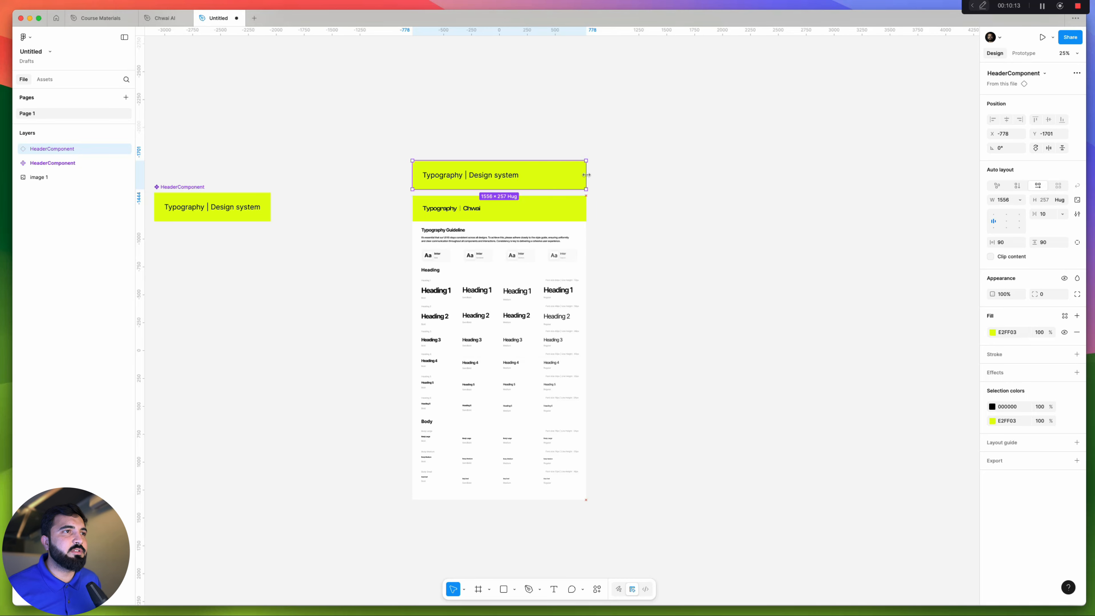
{"action": "left_click_drag", "start_coordinate": [453, 176], "coordinate": [644, 207]}
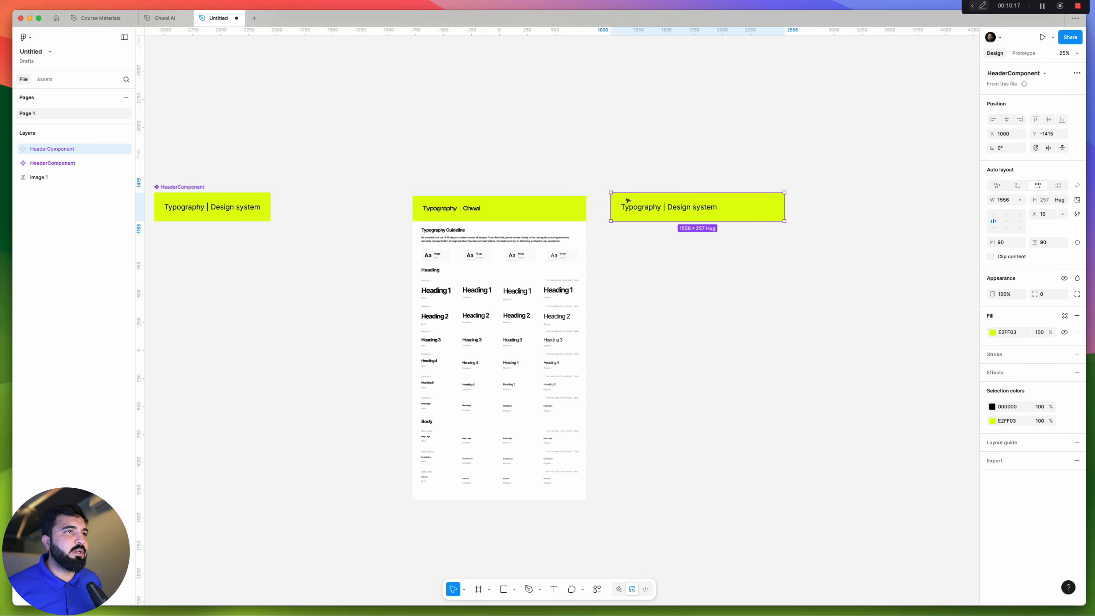
Set the main component's "Typography | Design system" text to Bold
{"action": "double_click", "coordinate": [211, 207]}
{"action": "left_click", "coordinate": [1013, 298]}
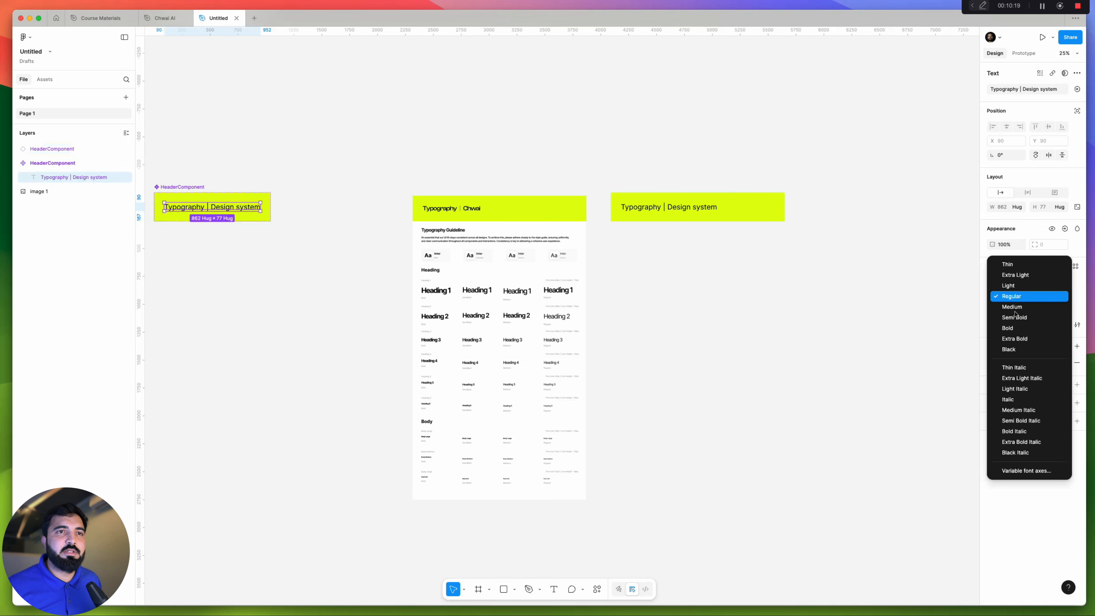
{"action": "left_click", "coordinate": [1009, 328]}
{"action": "left_click", "coordinate": [732, 293]}
{"action": "scroll", "coordinate": [406, 230], "scroll_direction": "right", "scroll_amount": 3}
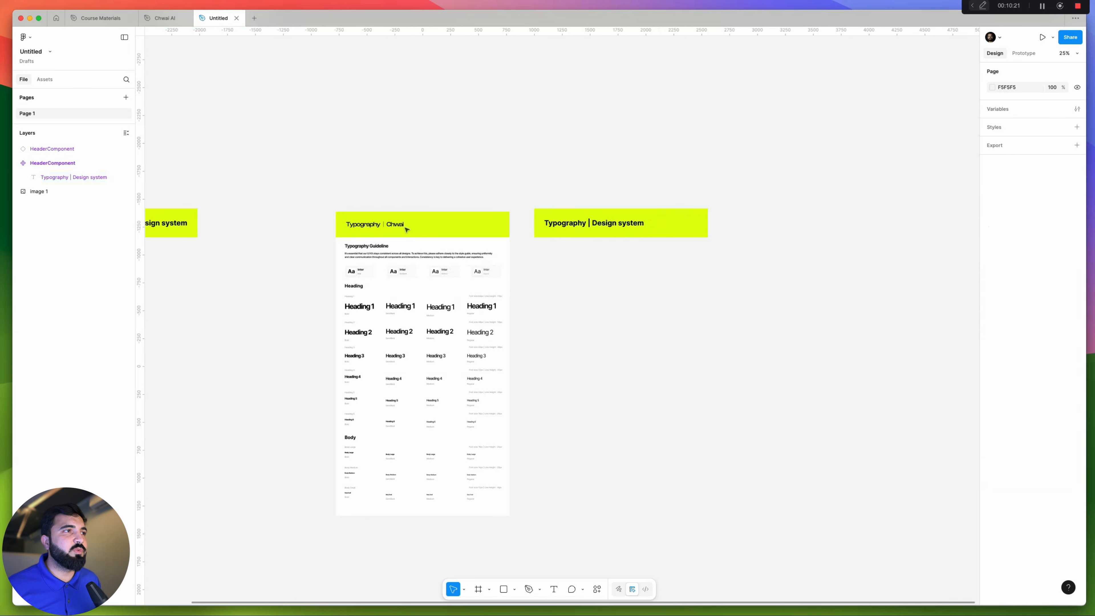
Set the font size of the main component's title text to 48
{"action": "scroll", "coordinate": [407, 230], "scroll_direction": "up", "scroll_amount": 3}
{"action": "scroll", "coordinate": [370, 228], "scroll_direction": "down", "scroll_amount": 5}
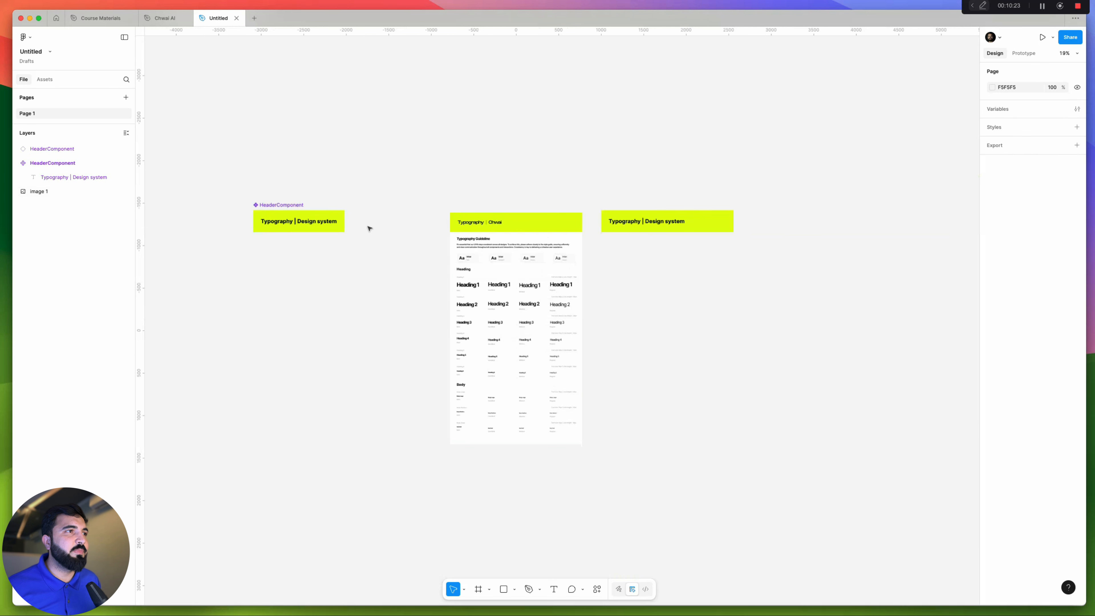
{"action": "left_click", "coordinate": [73, 177]}
{"action": "left_click", "coordinate": [1063, 297]}
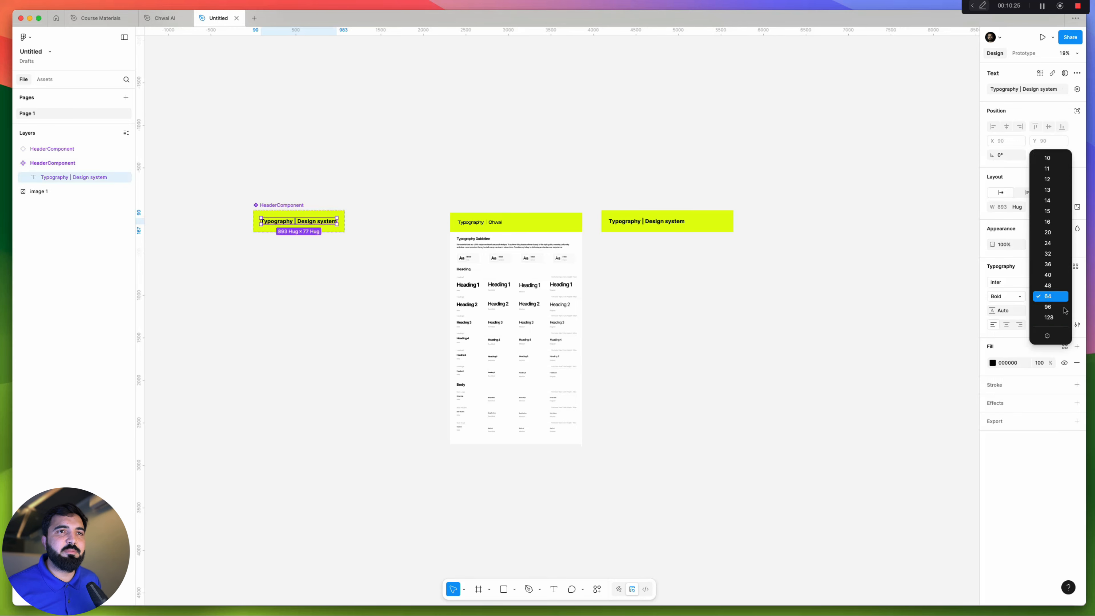
{"action": "left_click", "coordinate": [1060, 285]}
{"action": "left_click", "coordinate": [905, 286]}
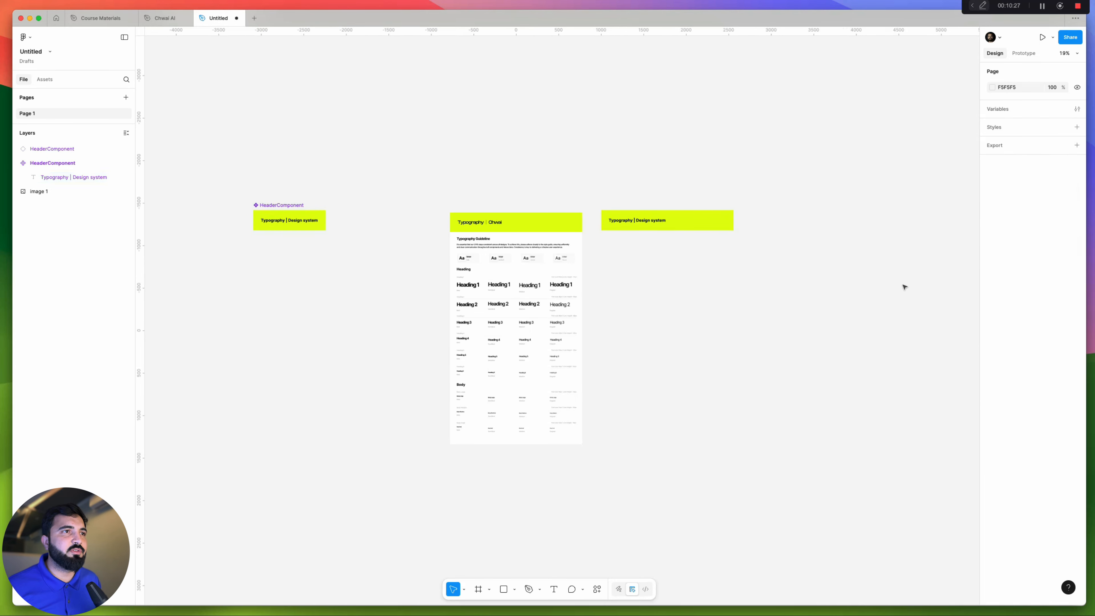
Examine the heading rows of the guideline image, especially Heading 1's font size, line height and weights
{"action": "scroll", "coordinate": [697, 232], "scroll_direction": "up", "scroll_amount": 5}
{"action": "scroll", "coordinate": [673, 293], "scroll_direction": "down", "scroll_amount": 3}
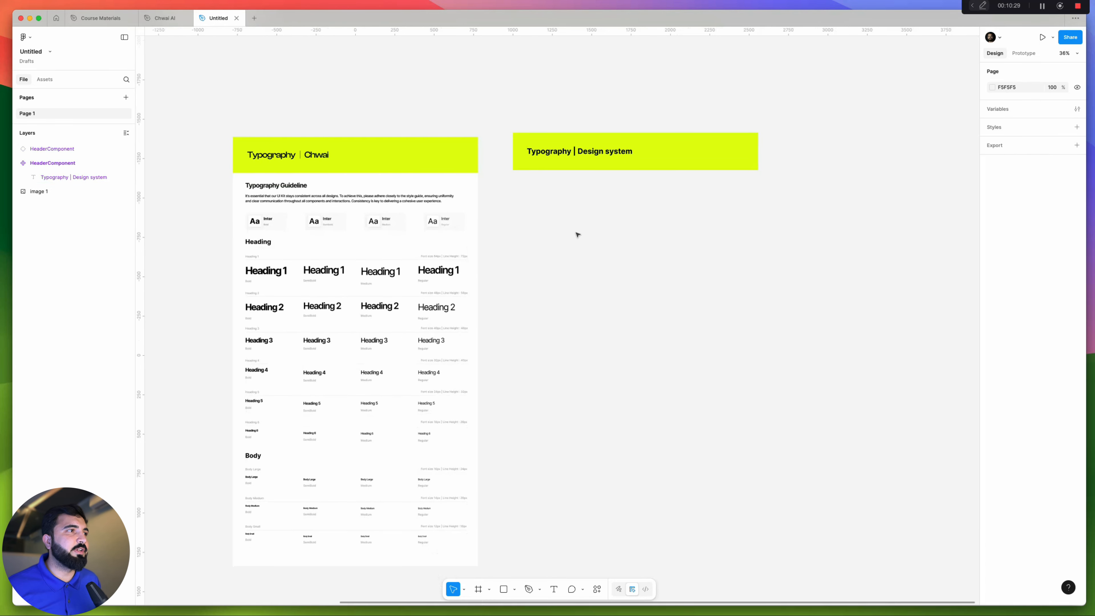
{"action": "left_click_drag", "start_coordinate": [568, 247], "coordinate": [588, 214]}
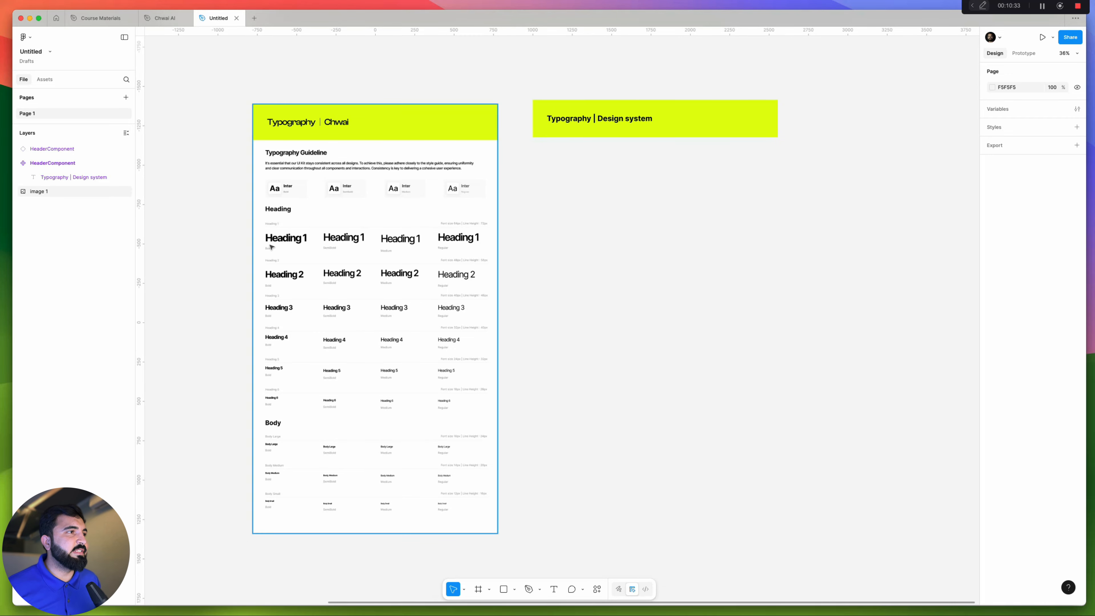
{"action": "scroll", "coordinate": [300, 254], "scroll_direction": "up", "scroll_amount": 5}
{"action": "scroll", "coordinate": [302, 219], "scroll_direction": "down", "scroll_amount": 5}
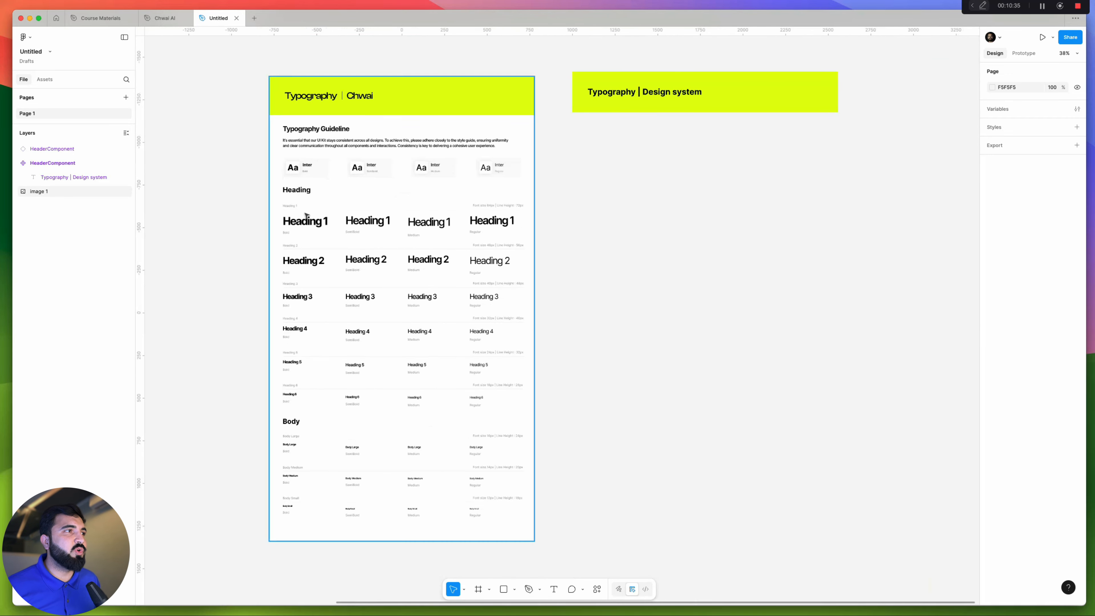
{"action": "scroll", "coordinate": [553, 255], "scroll_direction": "up", "scroll_amount": 5}
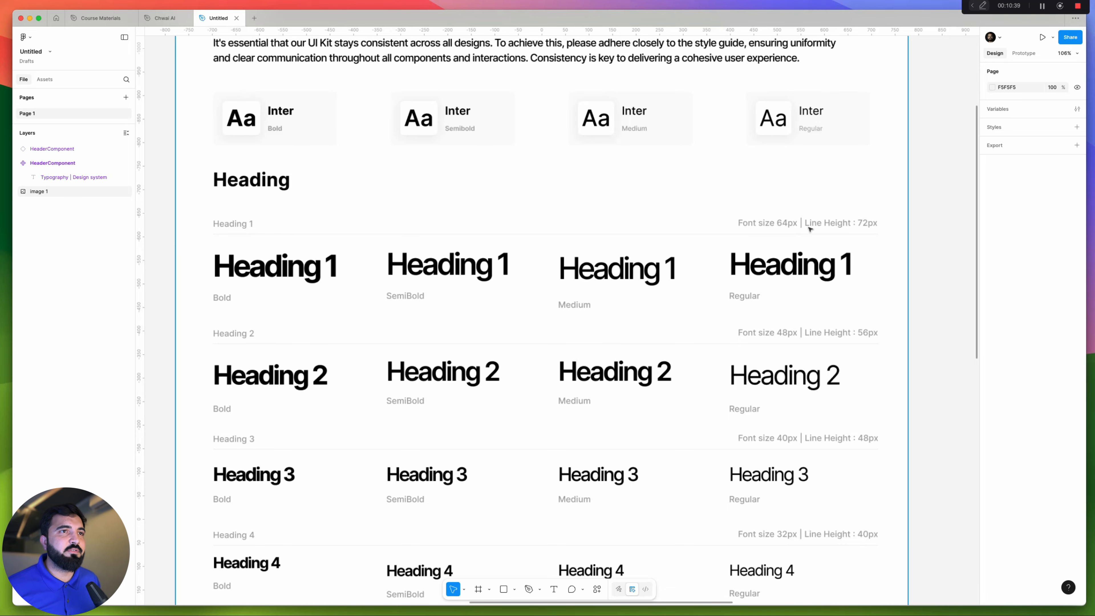
{"action": "scroll", "coordinate": [790, 227], "scroll_direction": "up", "scroll_amount": 2}
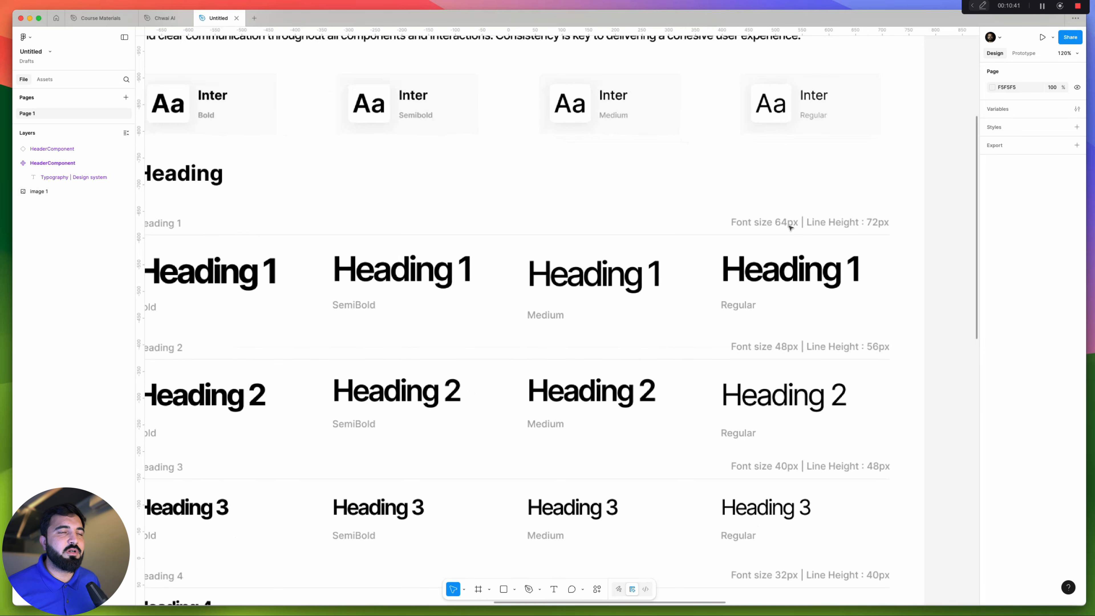
{"action": "scroll", "coordinate": [759, 235], "scroll_direction": "right", "scroll_amount": 5}
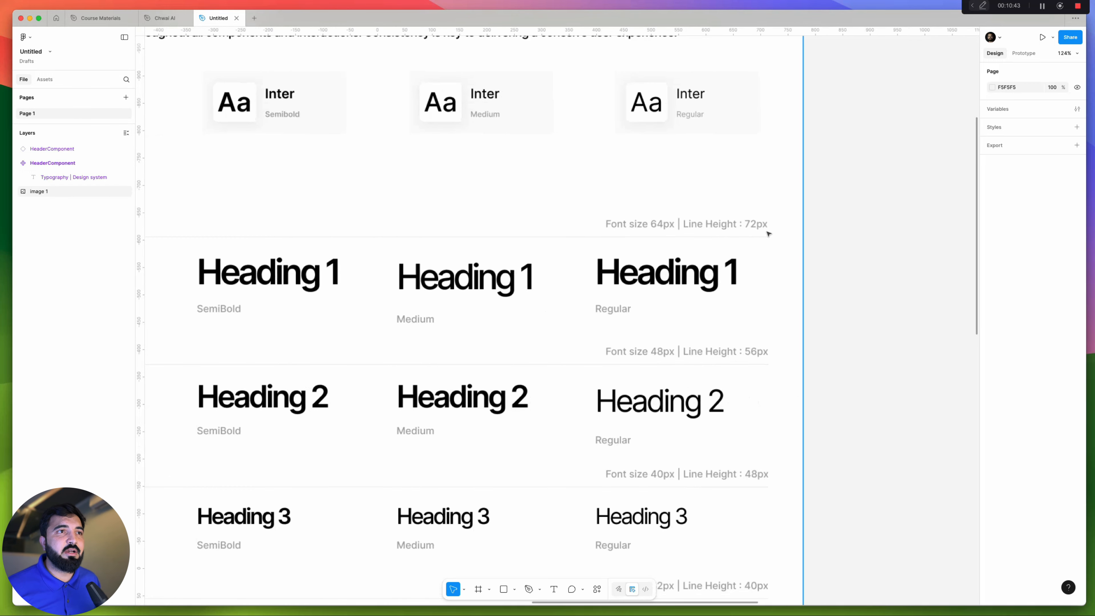
{"action": "scroll", "coordinate": [753, 229], "scroll_direction": "left", "scroll_amount": 3}
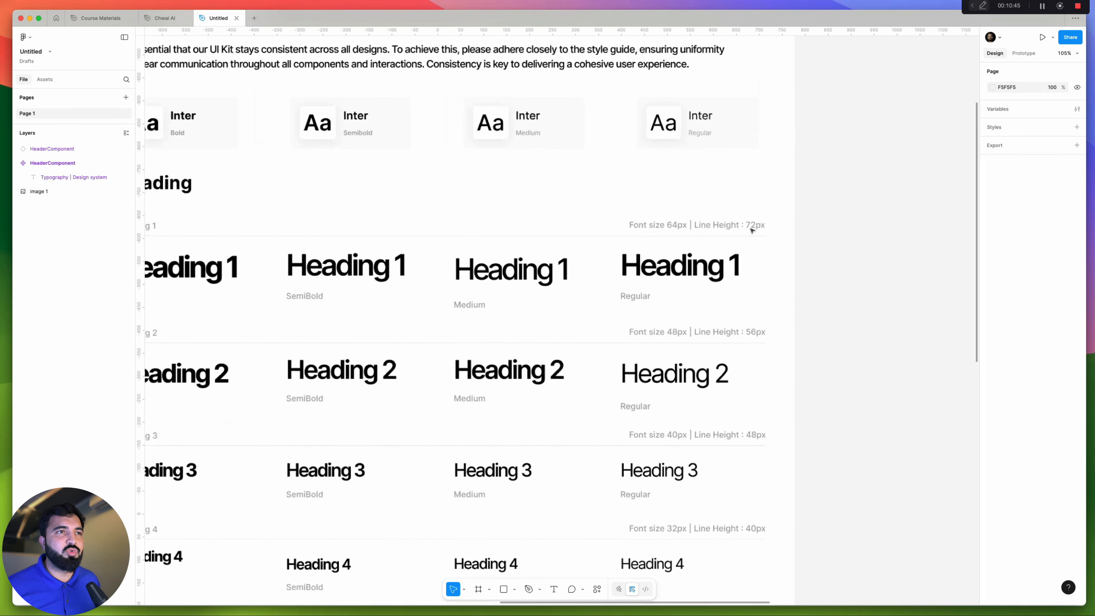
{"action": "scroll", "coordinate": [753, 227], "scroll_direction": "down", "scroll_amount": 5}
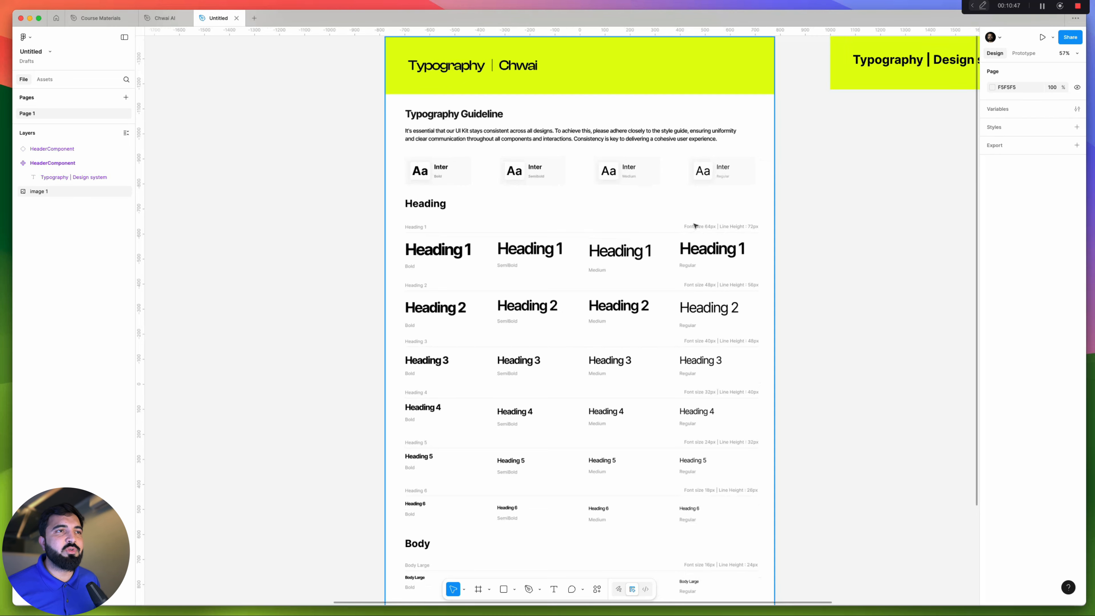
{"action": "scroll", "coordinate": [694, 226], "scroll_direction": "up", "scroll_amount": 8}
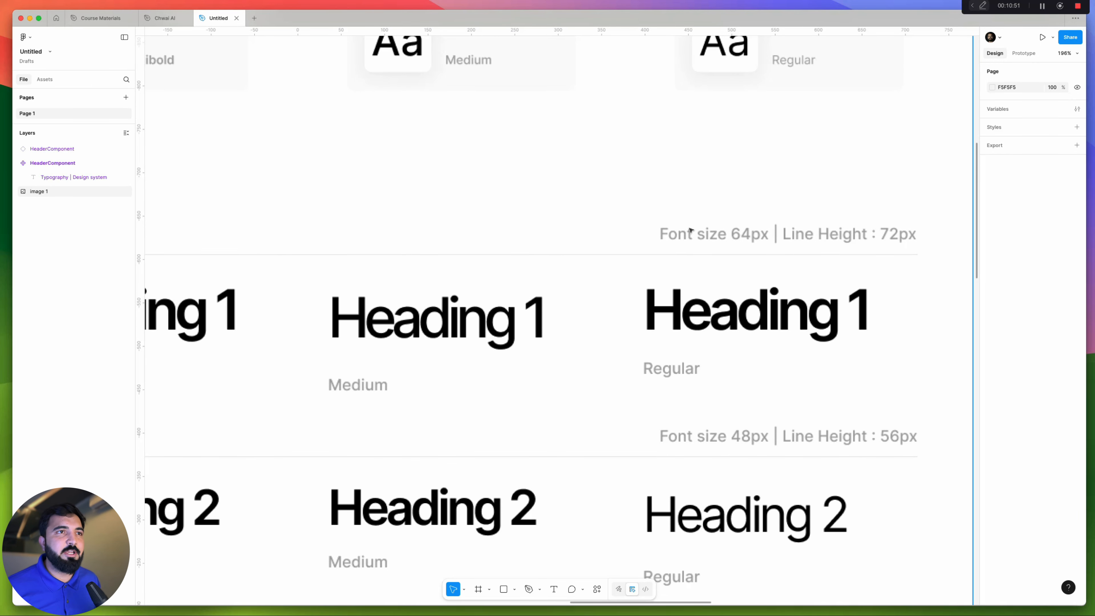
{"action": "scroll", "coordinate": [690, 231], "scroll_direction": "down", "scroll_amount": 8}
{"action": "scroll", "coordinate": [767, 260], "scroll_direction": "right", "scroll_amount": 3}
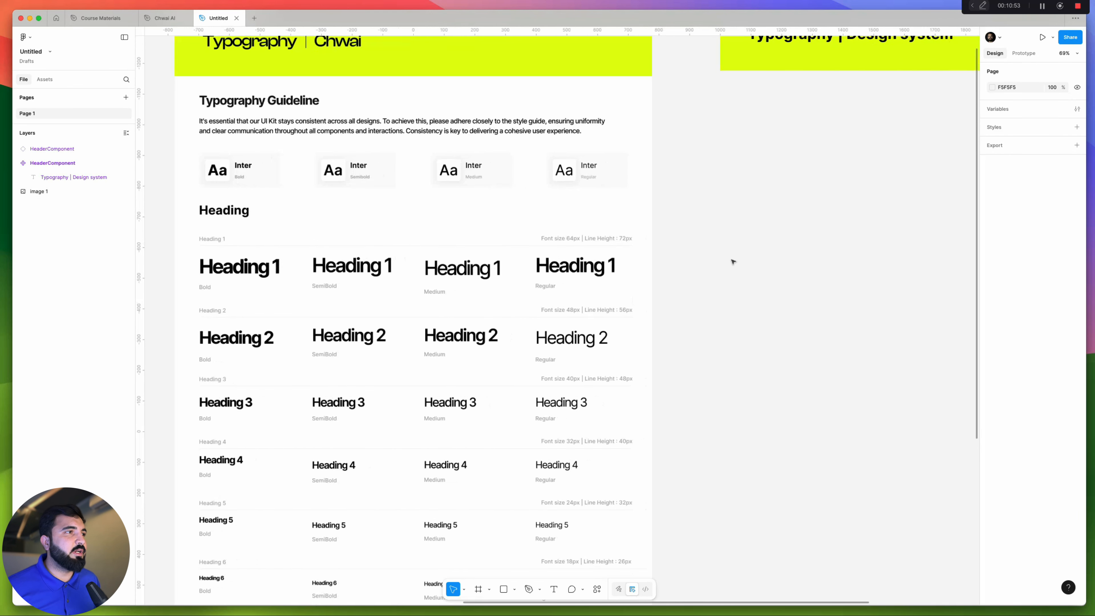
{"action": "scroll", "coordinate": [732, 261], "scroll_direction": "left", "scroll_amount": 2}
{"action": "scroll", "coordinate": [738, 255], "scroll_direction": "down", "scroll_amount": 3}
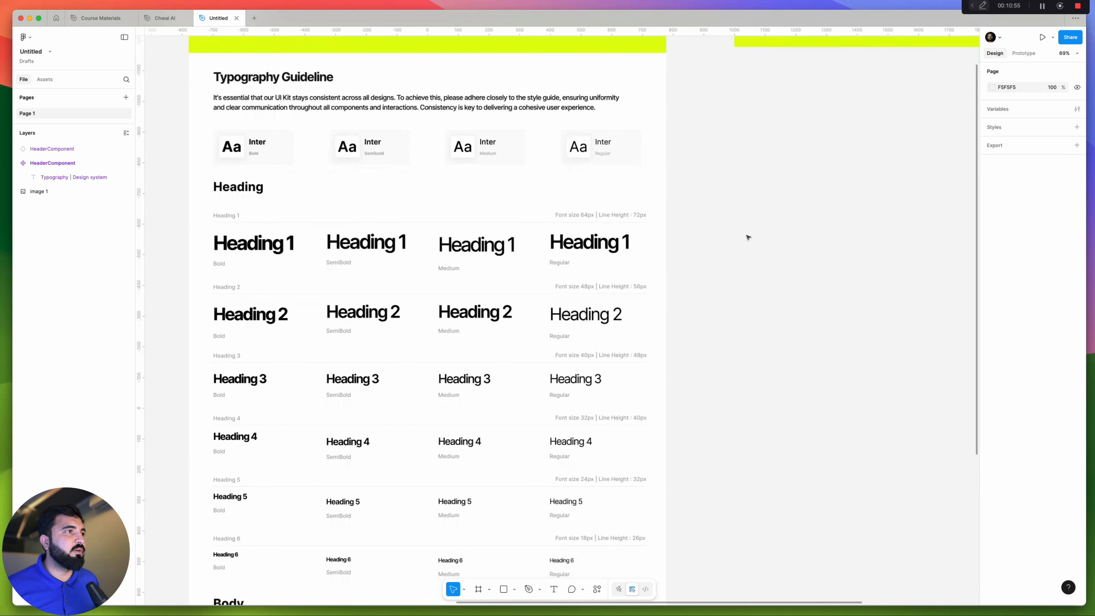
{"action": "left_click_drag", "start_coordinate": [749, 239], "coordinate": [782, 241]}
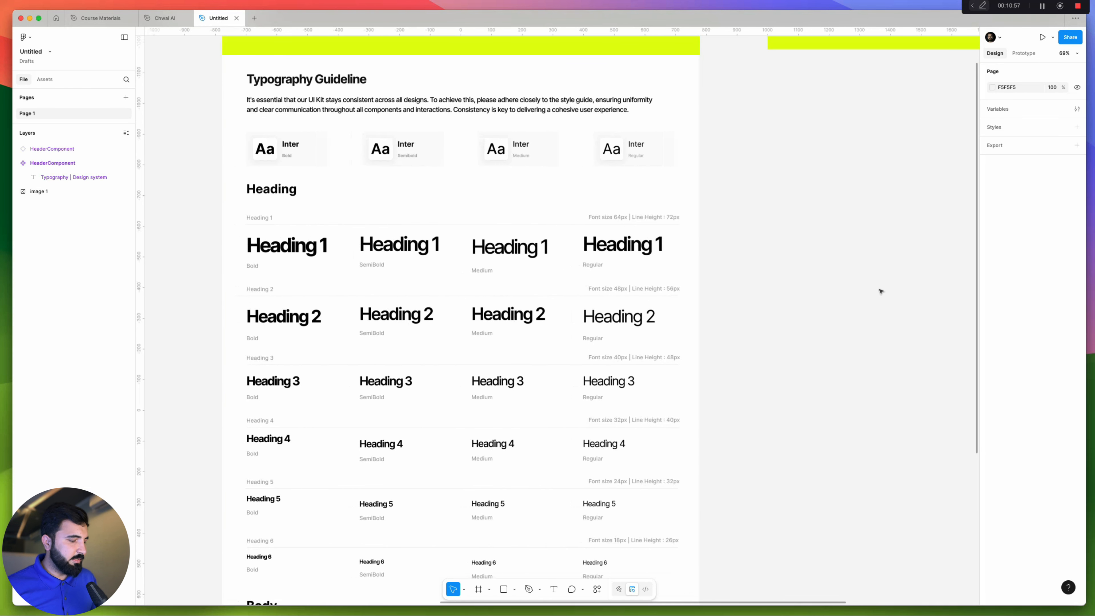
{"action": "key", "text": "t"}
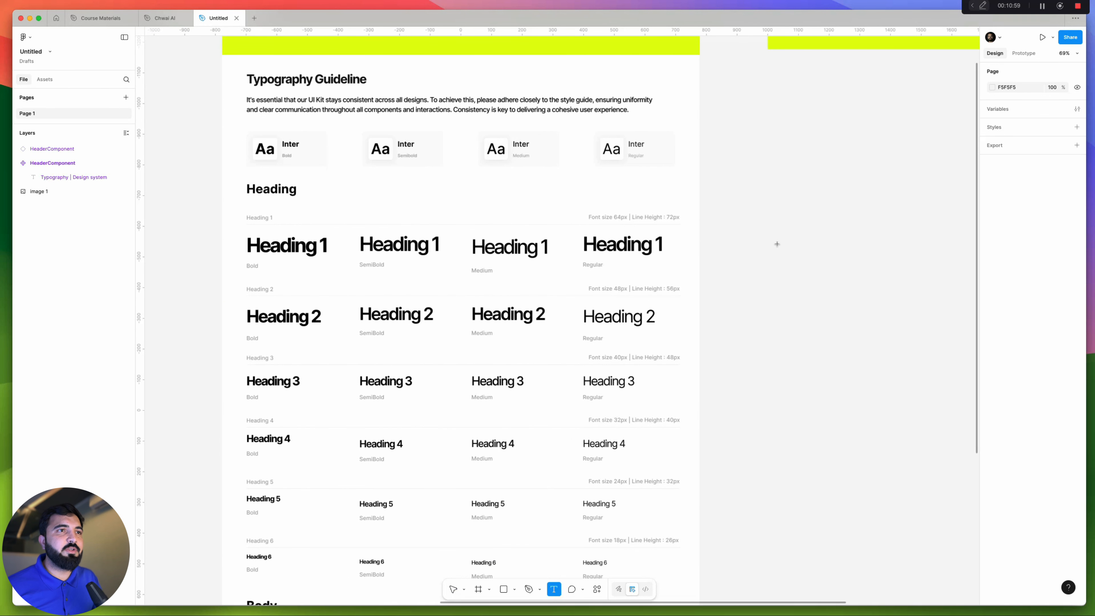
{"action": "key", "text": "v"}
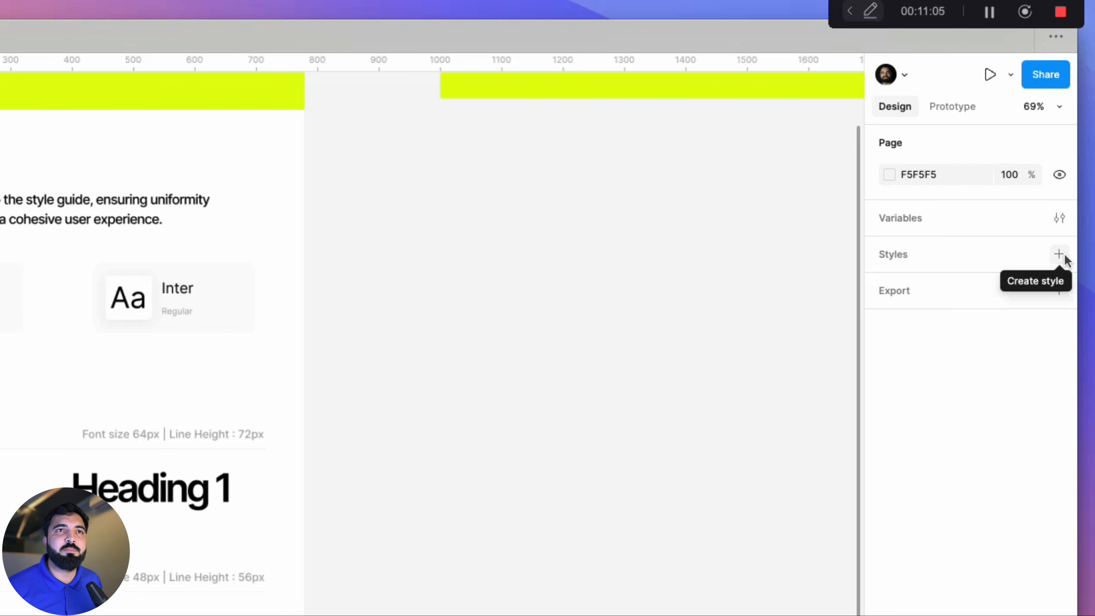
Create a text style named Heading 1 in Inter Regular with font size 64 and line height 74
{"action": "left_click", "coordinate": [1077, 127]}
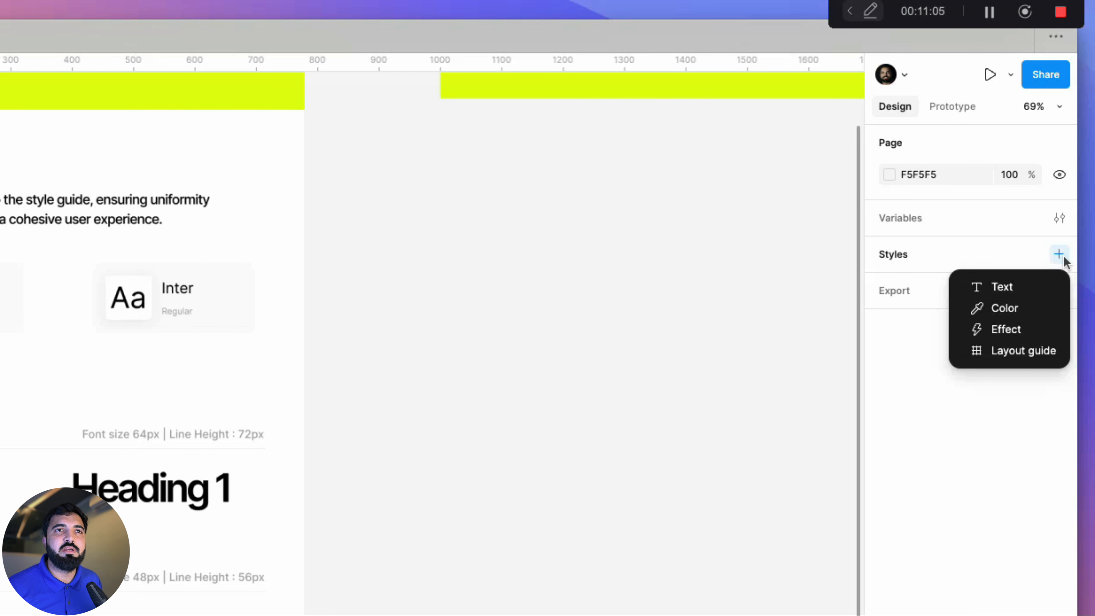
{"action": "left_click", "coordinate": [1027, 293]}
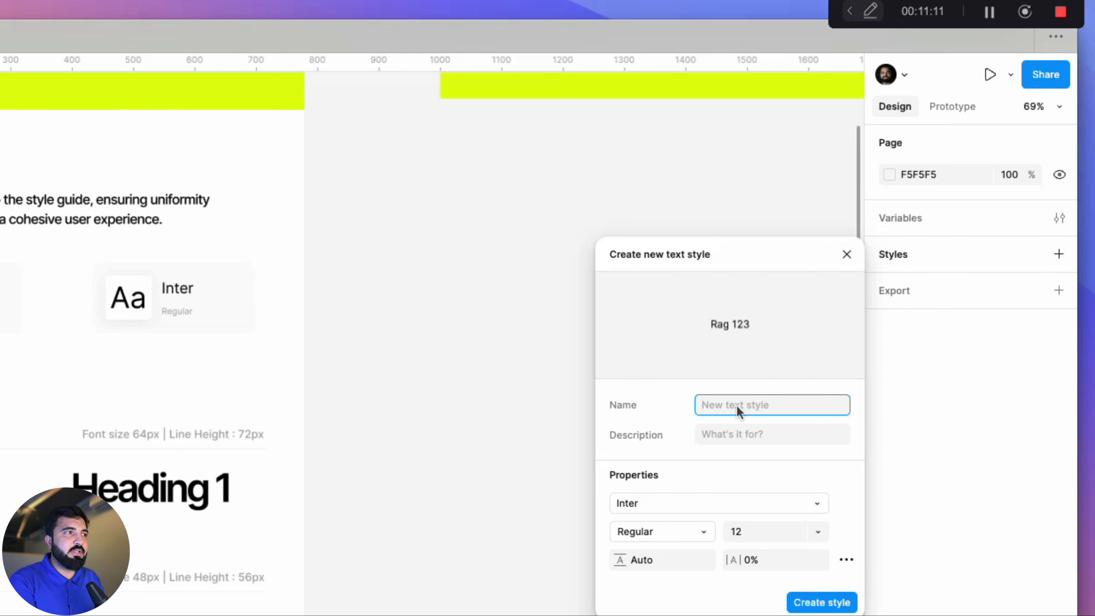
{"action": "type", "text": "eading 1"}
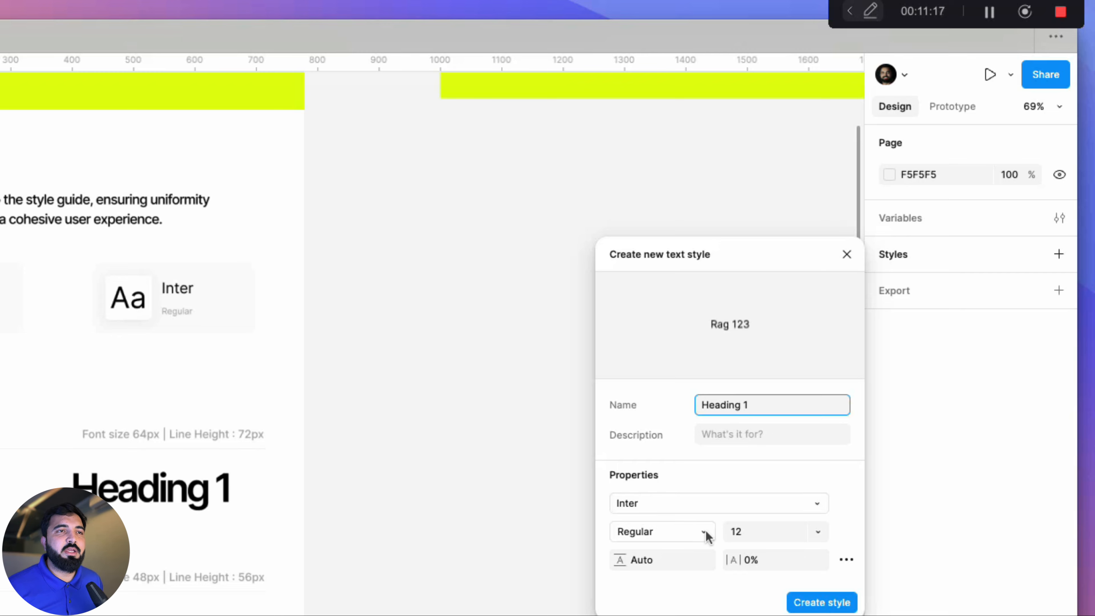
{"action": "left_click", "coordinate": [736, 533]}
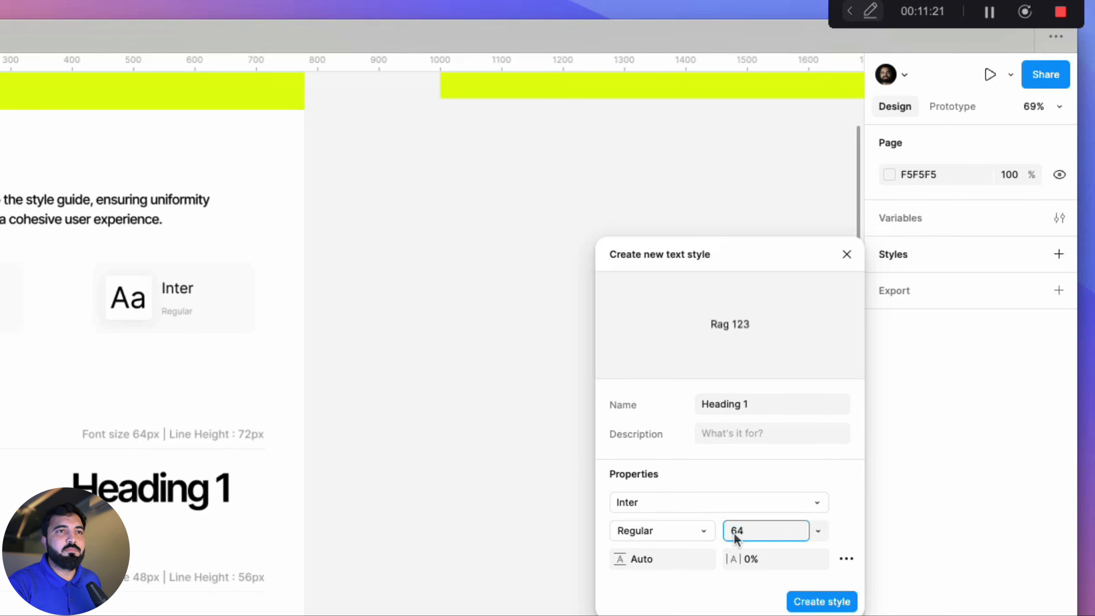
{"action": "key", "text": "Return"}
{"action": "left_click", "coordinate": [663, 561]}
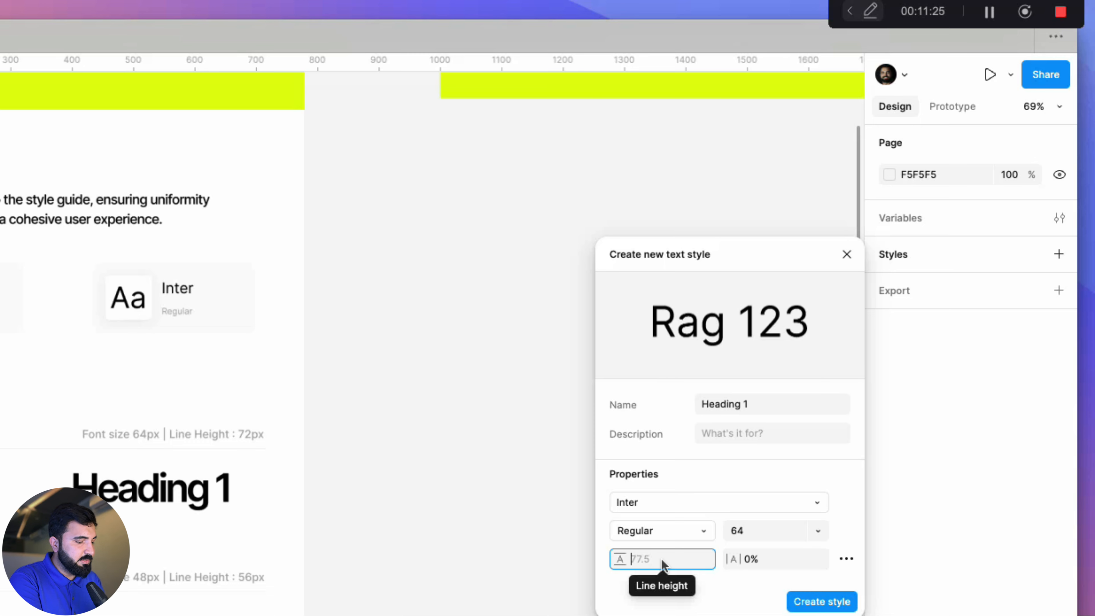
{"action": "type", "text": "74"}
{"action": "key", "text": "Return"}
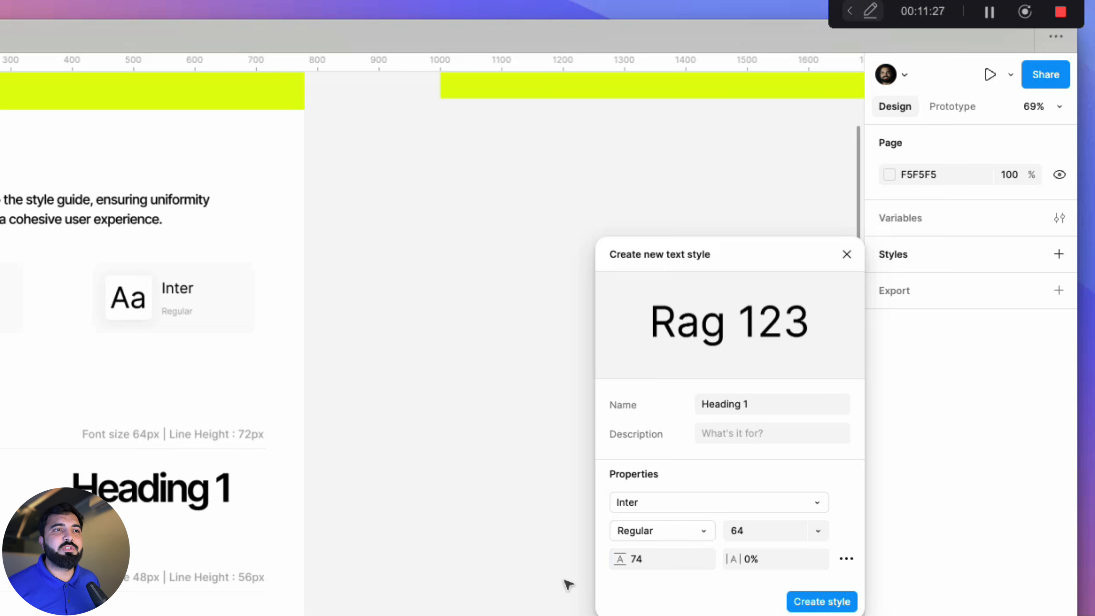
{"action": "left_click", "coordinate": [831, 603]}
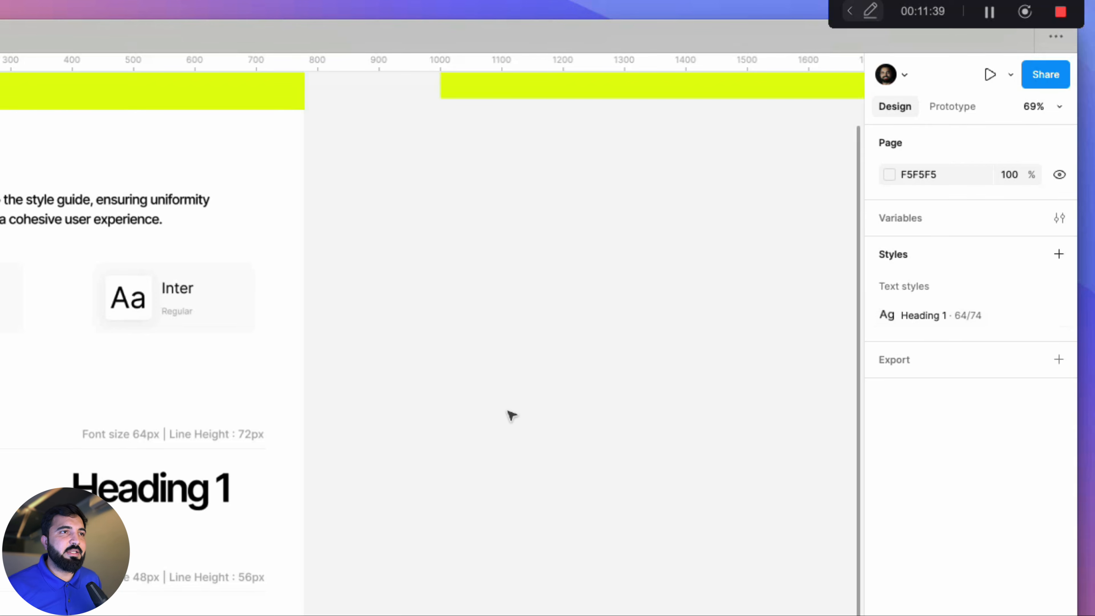
Add a text reading "Heading" on the blank canvas beside the guideline image and apply the Heading 1 text style
{"action": "key", "text": "t"}
{"action": "left_click", "coordinate": [428, 506]}
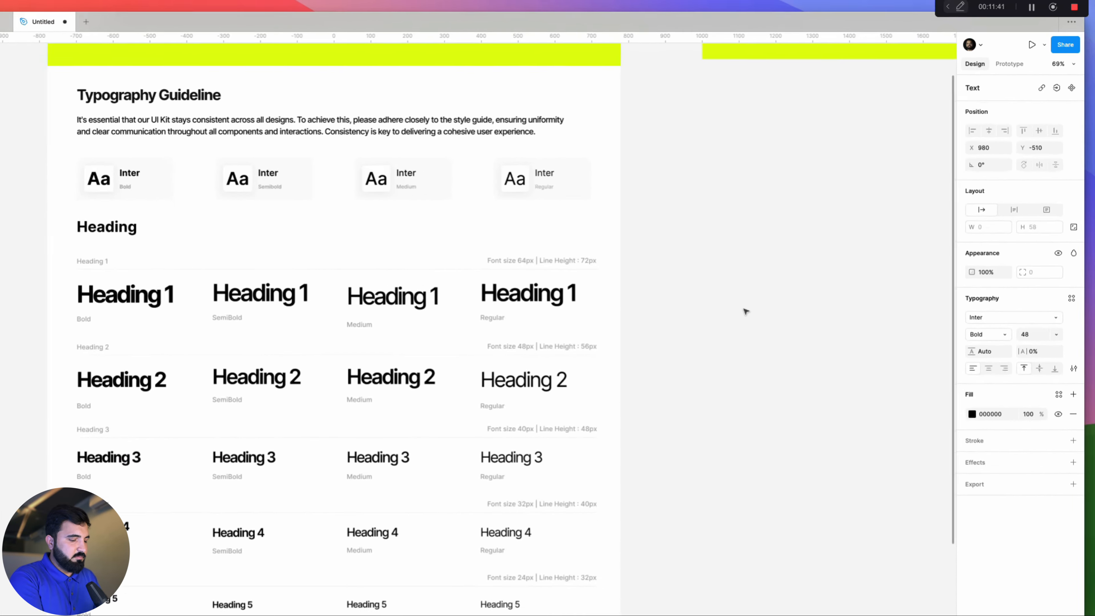
{"action": "type", "text": "Heading"}
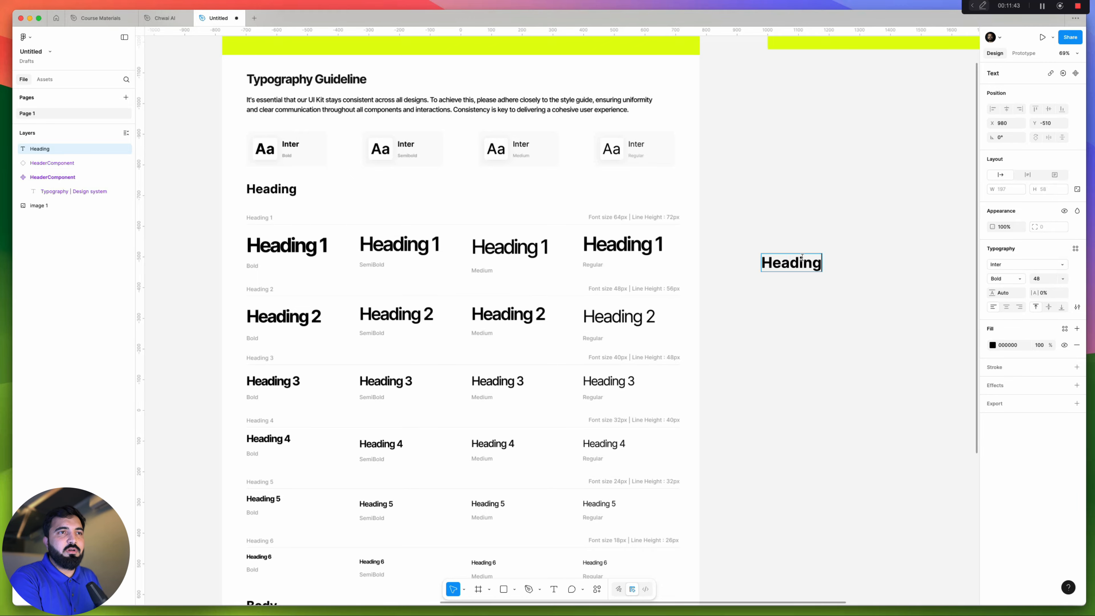
{"action": "key", "text": "Escape"}
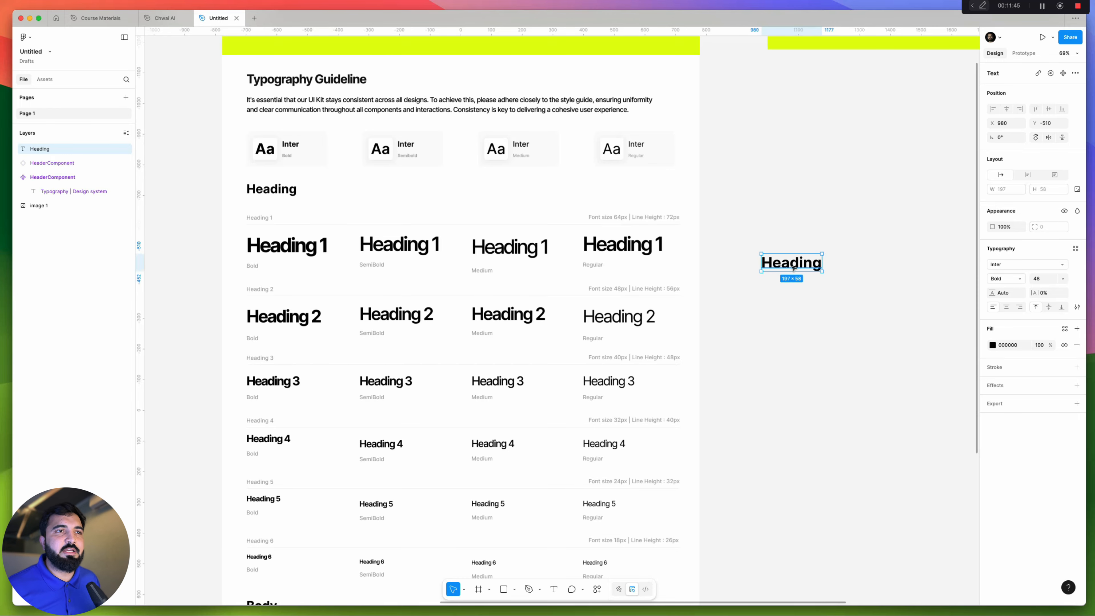
{"action": "left_click", "coordinate": [1075, 249]}
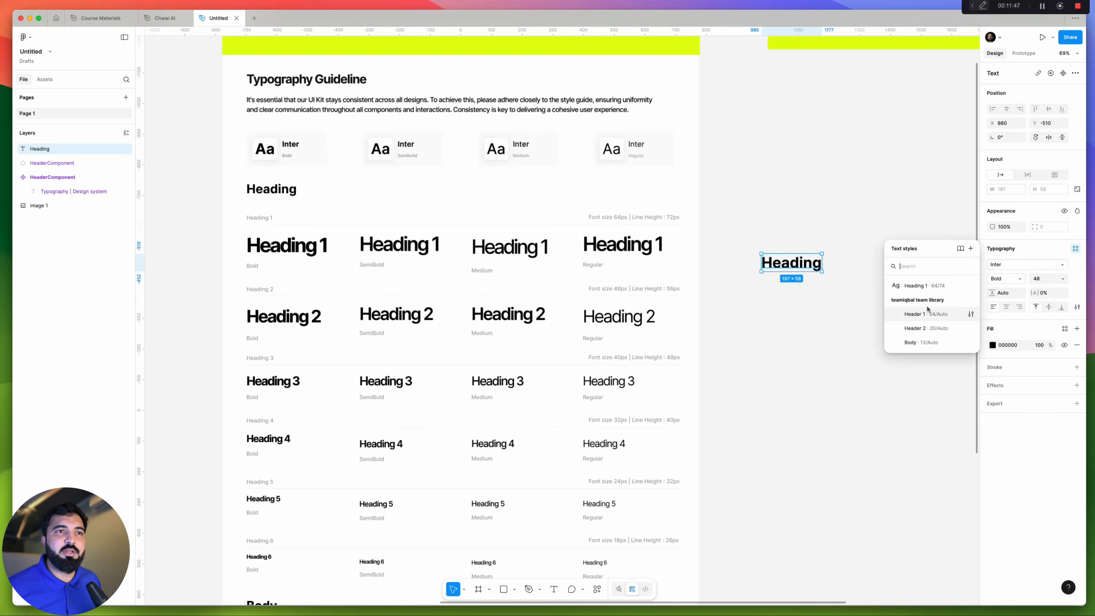
{"action": "left_click", "coordinate": [922, 306]}
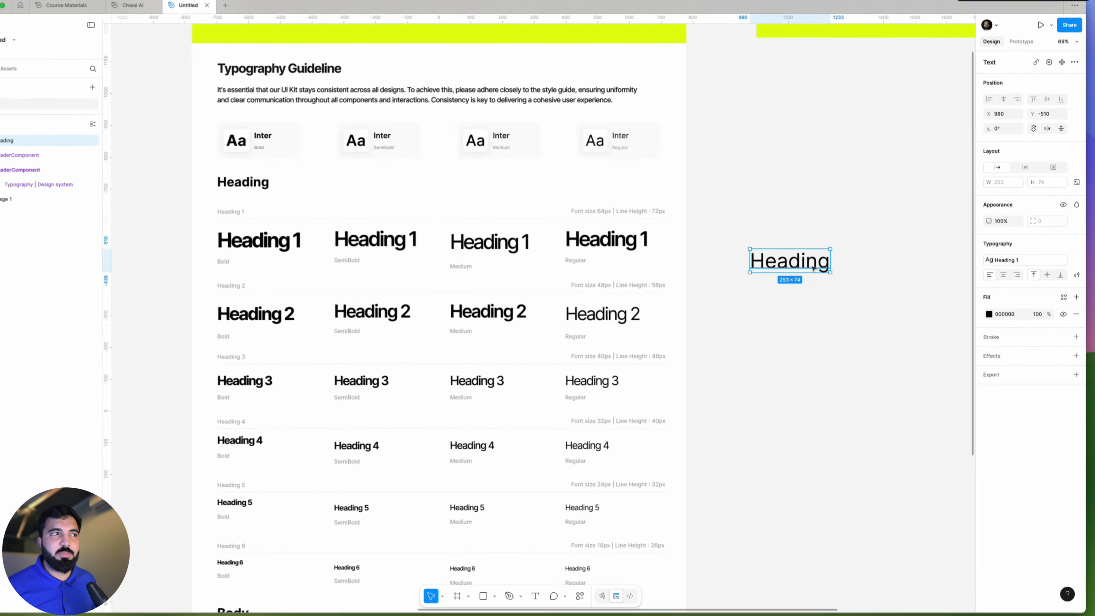
Move the sample Heading text to empty canvas below the header component, at about X 1087, Y -303
{"action": "scroll", "coordinate": [276, 237], "scroll_direction": "up", "scroll_amount": 5}
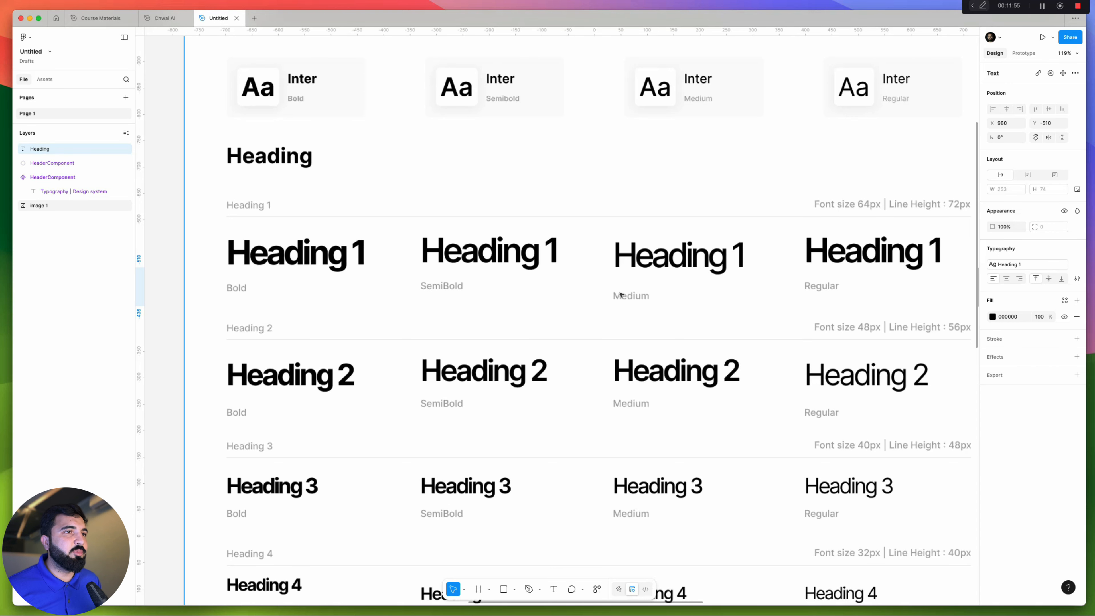
{"action": "scroll", "coordinate": [621, 294], "scroll_direction": "down", "scroll_amount": 5}
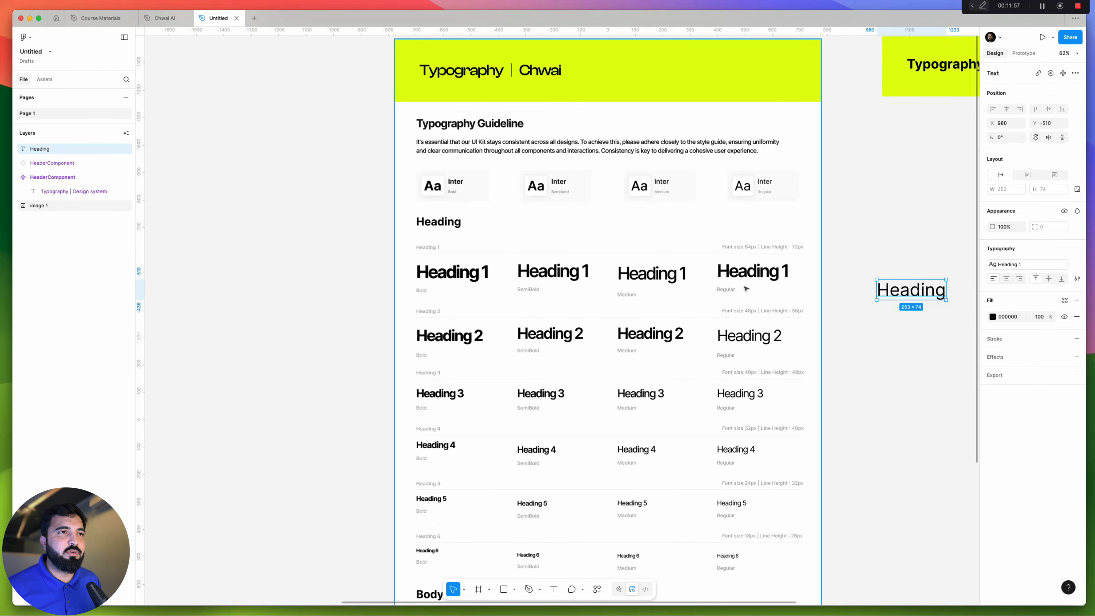
{"action": "scroll", "coordinate": [746, 289], "scroll_direction": "right", "scroll_amount": 10}
{"action": "left_click_drag", "start_coordinate": [674, 310], "coordinate": [704, 367]}
{"action": "scroll", "coordinate": [800, 300], "scroll_direction": "left", "scroll_amount": 6}
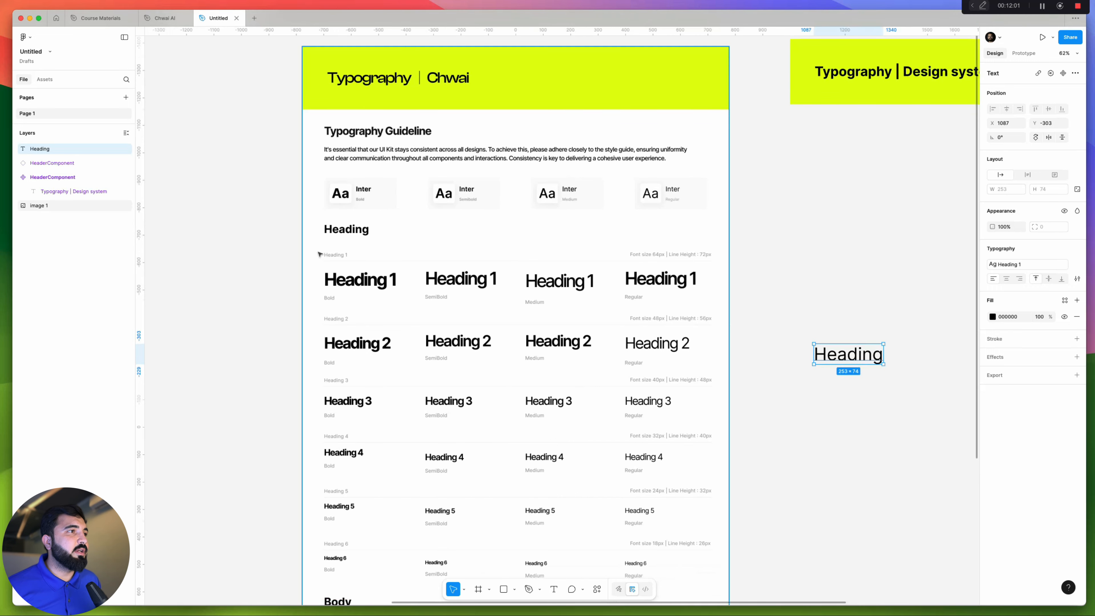
Add a text reading "Heading 1" beside the guideline image and move it over the image's small Heading 1 caption
{"action": "scroll", "coordinate": [320, 254], "scroll_direction": "up", "scroll_amount": 5}
{"action": "scroll", "coordinate": [360, 257], "scroll_direction": "down", "scroll_amount": 4}
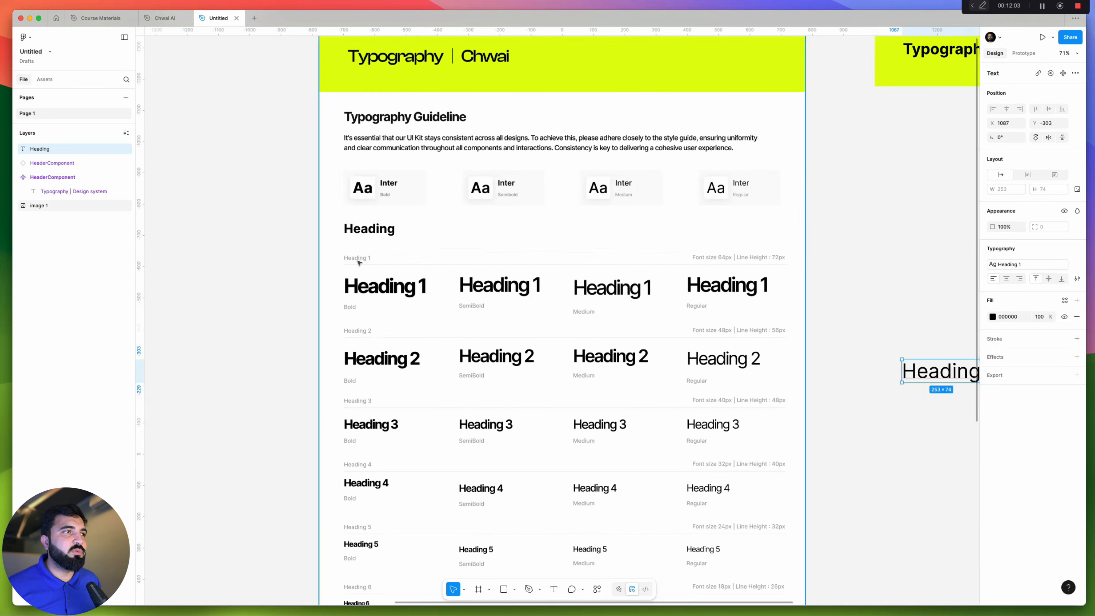
{"action": "scroll", "coordinate": [372, 261], "scroll_direction": "down", "scroll_amount": 1}
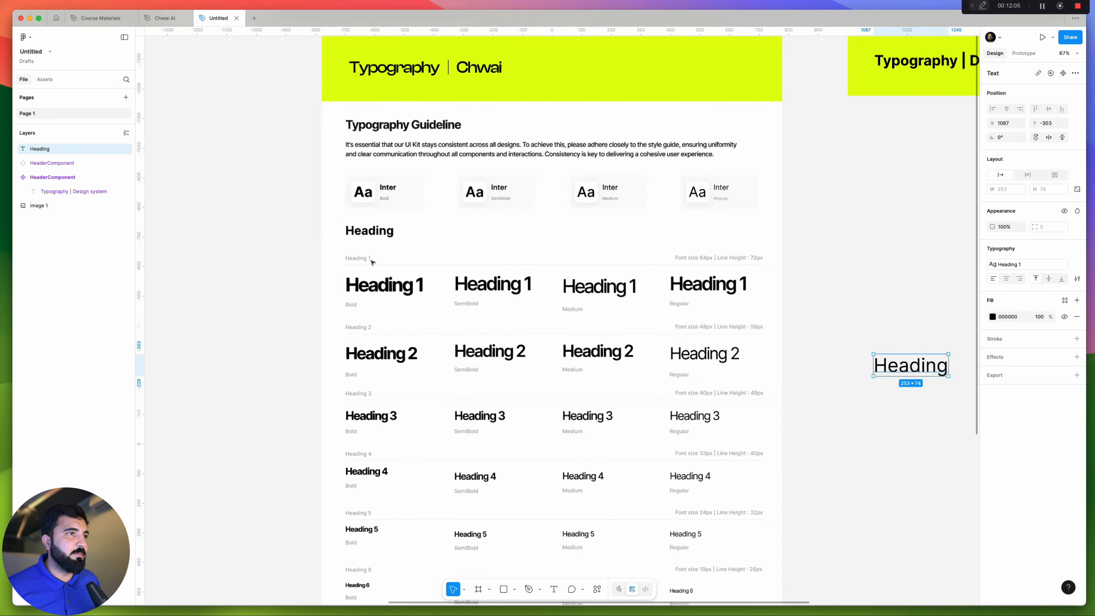
{"action": "scroll", "coordinate": [413, 308], "scroll_direction": "left", "scroll_amount": 4}
{"action": "left_click", "coordinate": [252, 270]}
{"action": "key", "text": "t"}
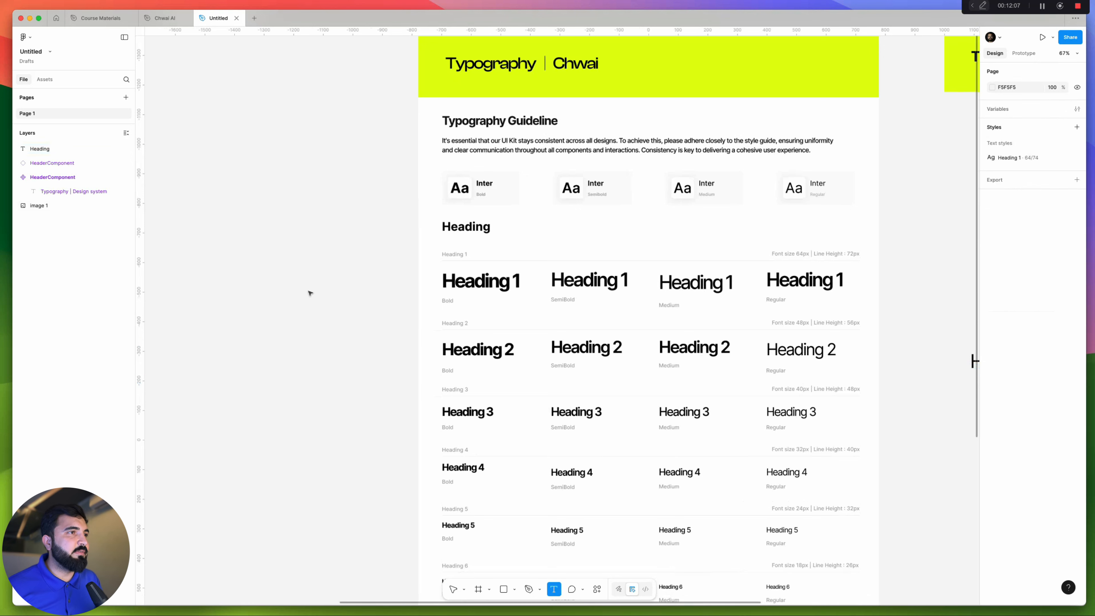
{"action": "left_click", "coordinate": [194, 280]}
{"action": "type", "text": "Heading 1"}
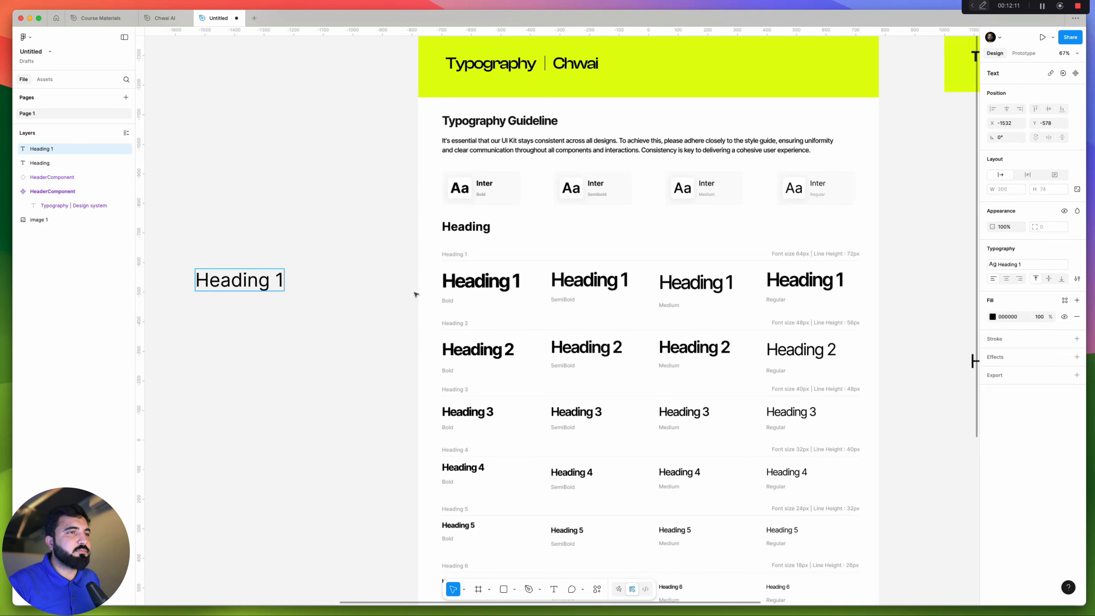
{"action": "key", "text": "Escape"}
{"action": "left_click_drag", "start_coordinate": [267, 286], "coordinate": [515, 256]}
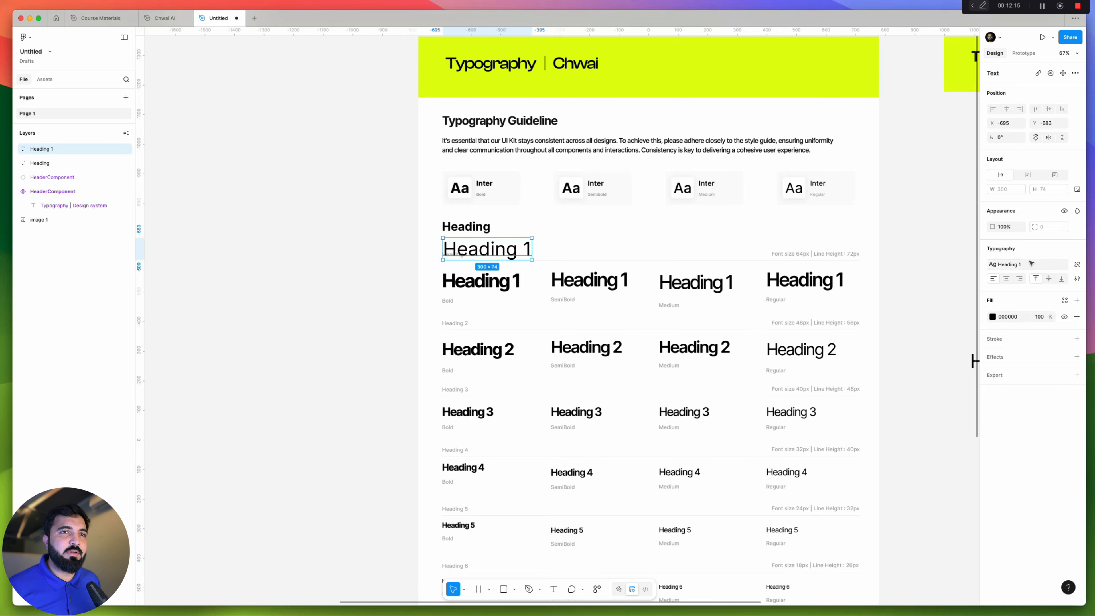
Detach the new Heading 1 label from its text style and set its font size to 12 with Auto line height
{"action": "left_click", "coordinate": [1078, 265]}
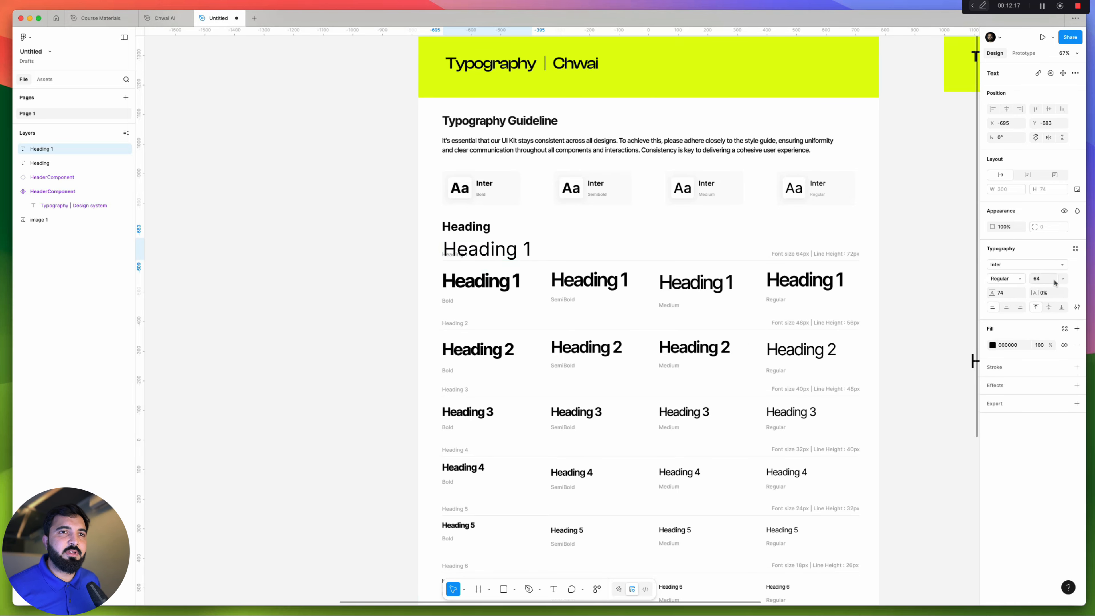
{"action": "type", "text": "12"}
{"action": "key", "text": "Return"}
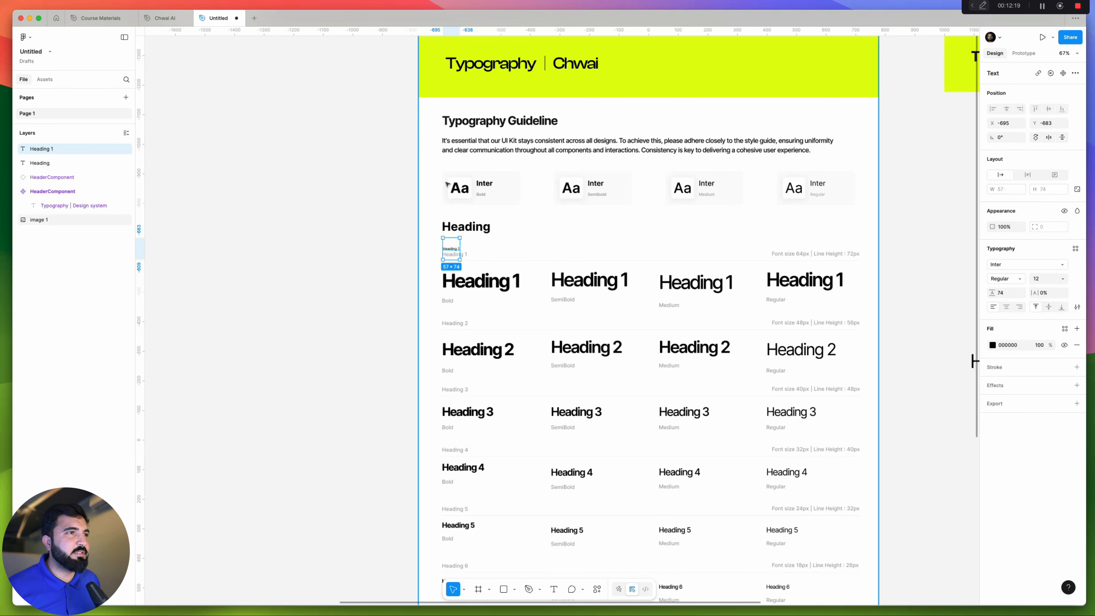
{"action": "scroll", "coordinate": [447, 259], "scroll_direction": "up", "scroll_amount": 5}
{"action": "scroll", "coordinate": [447, 259], "scroll_direction": "up", "scroll_amount": 2}
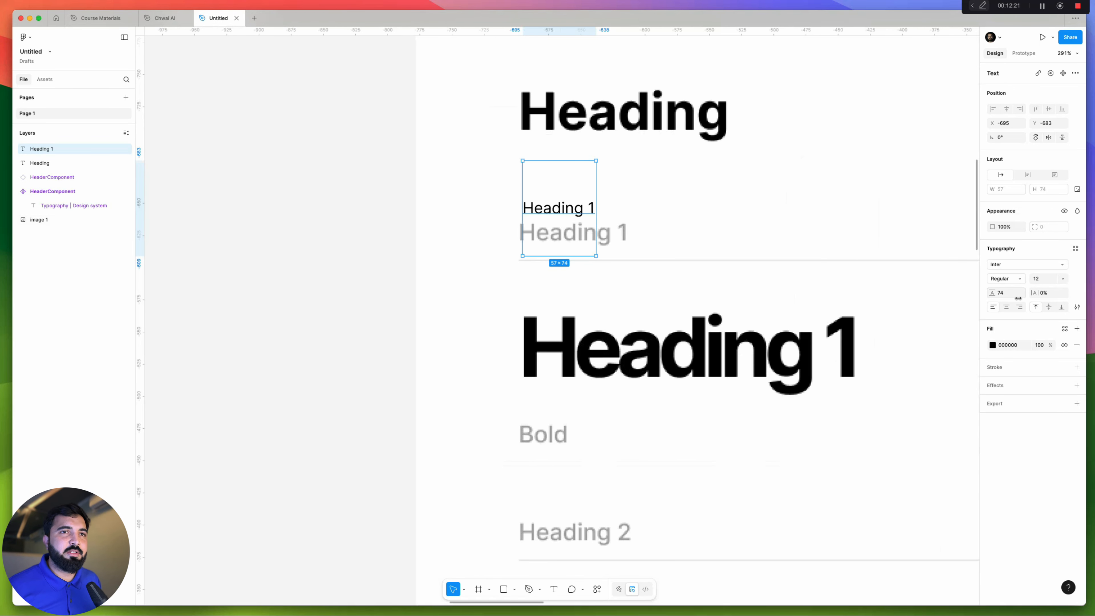
{"action": "left_click", "coordinate": [1005, 292]}
{"action": "type", "text": "auto"}
{"action": "key", "text": "Return"}
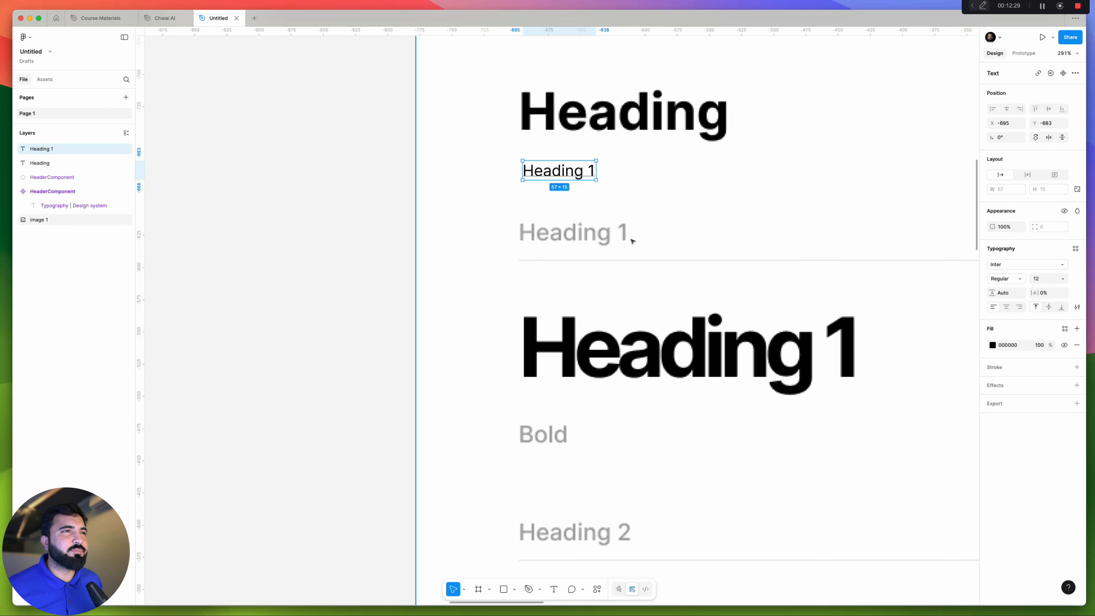
Set the Heading 1 label's font size to 16 and move it down to left-align with the image's caption
{"action": "left_click", "coordinate": [1066, 279]}
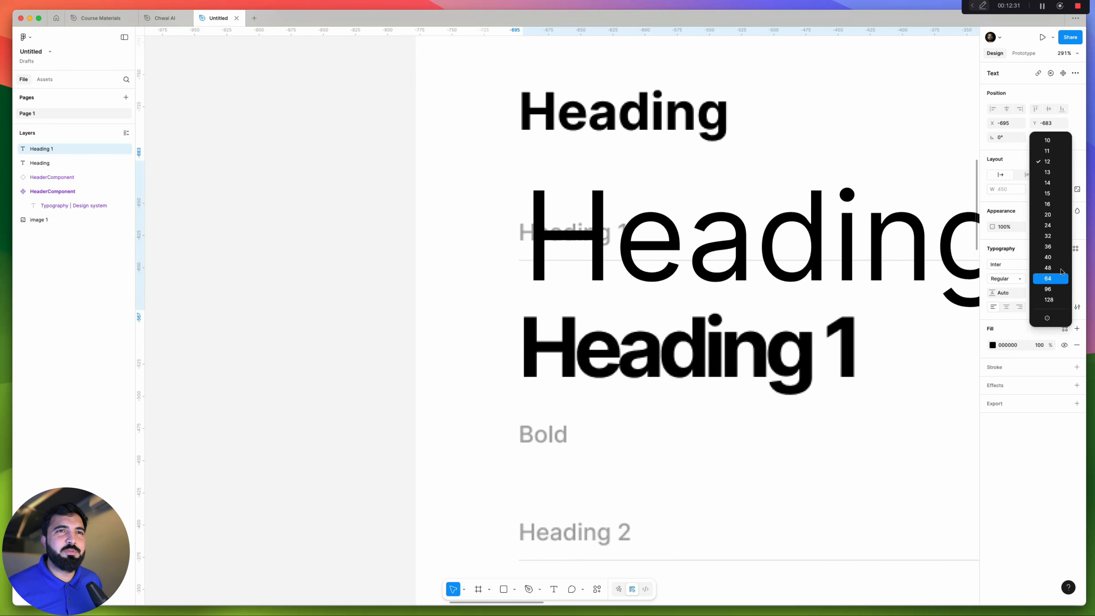
{"action": "left_click", "coordinate": [1050, 204]}
{"action": "left_click_drag", "start_coordinate": [584, 176], "coordinate": [580, 220]}
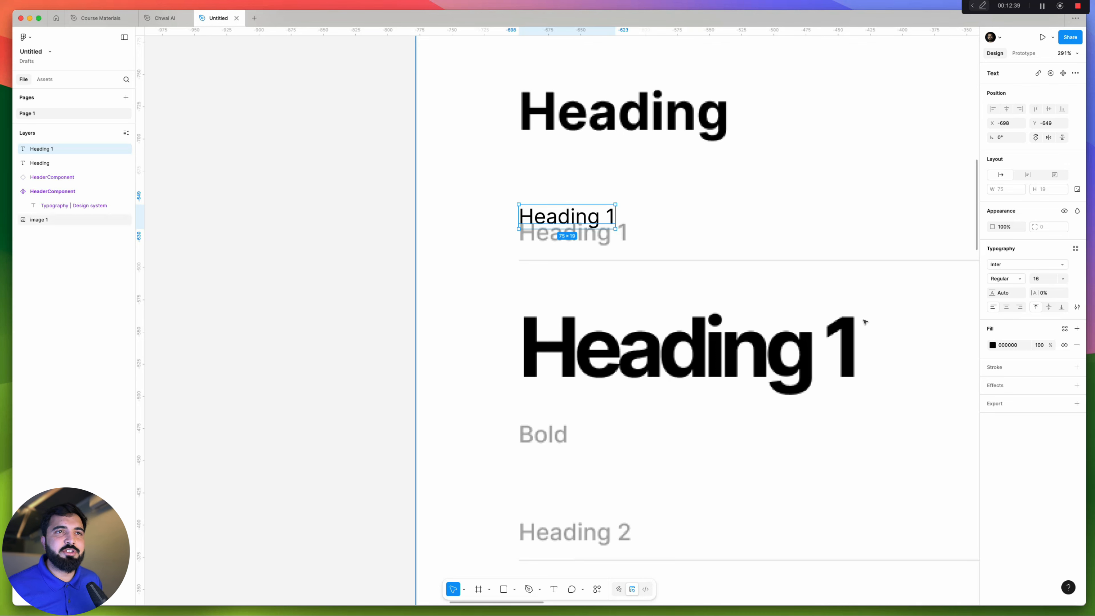
Set the Heading 1 label's fill to grey 8D8D8D and move it closer to the image's grey caption
{"action": "left_click", "coordinate": [992, 345]}
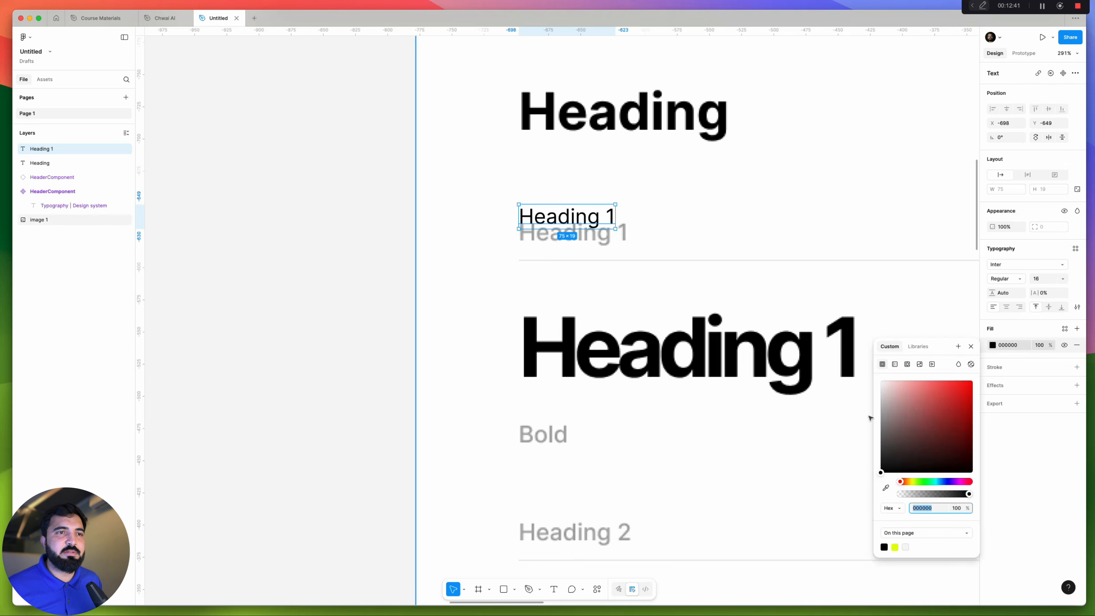
{"action": "left_click_drag", "start_coordinate": [881, 472], "coordinate": [865, 423]}
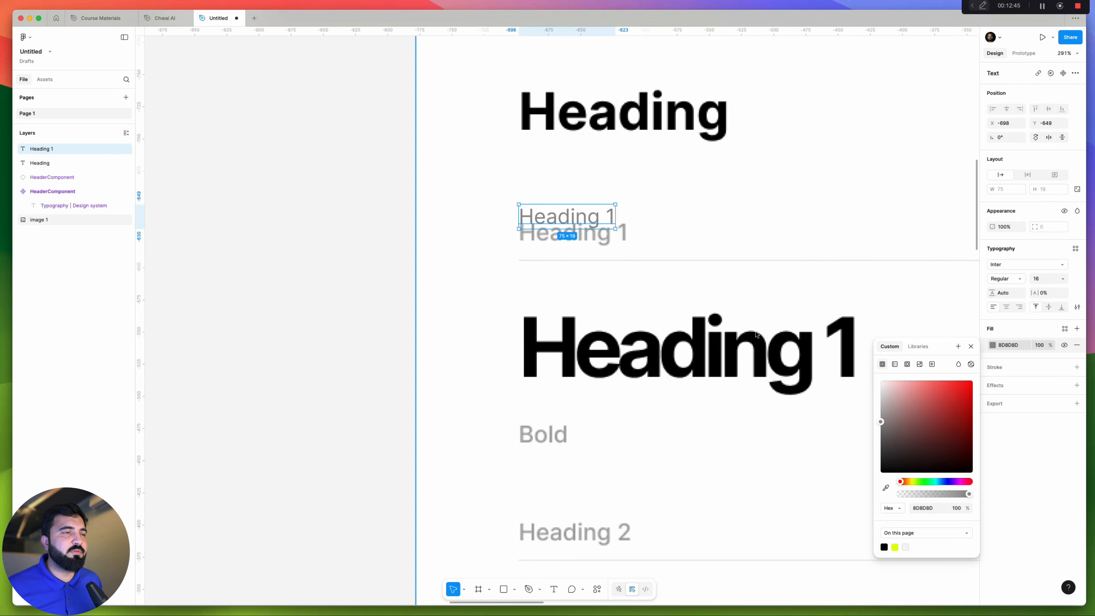
{"action": "scroll", "coordinate": [594, 225], "scroll_direction": "up", "scroll_amount": 5}
{"action": "left_click_drag", "start_coordinate": [596, 224], "coordinate": [586, 233]}
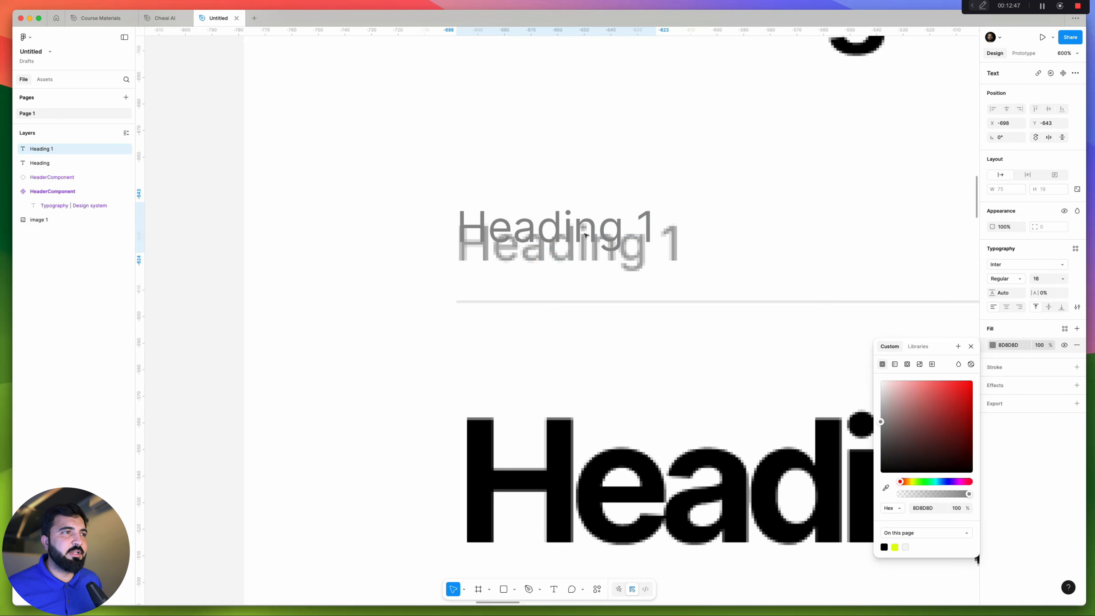
Set the Heading 1 label to Semi Bold and place it over the image's caption at X -695, Y -636
{"action": "left_click", "coordinate": [1011, 280]}
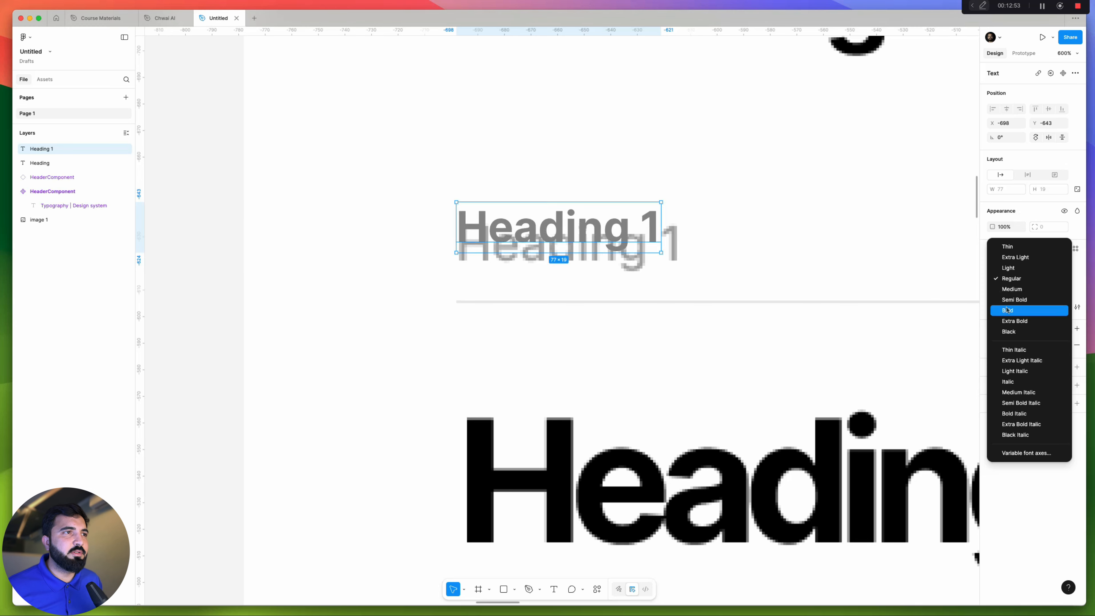
{"action": "left_click", "coordinate": [1009, 301]}
{"action": "scroll", "coordinate": [560, 239], "scroll_direction": "down", "scroll_amount": 5}
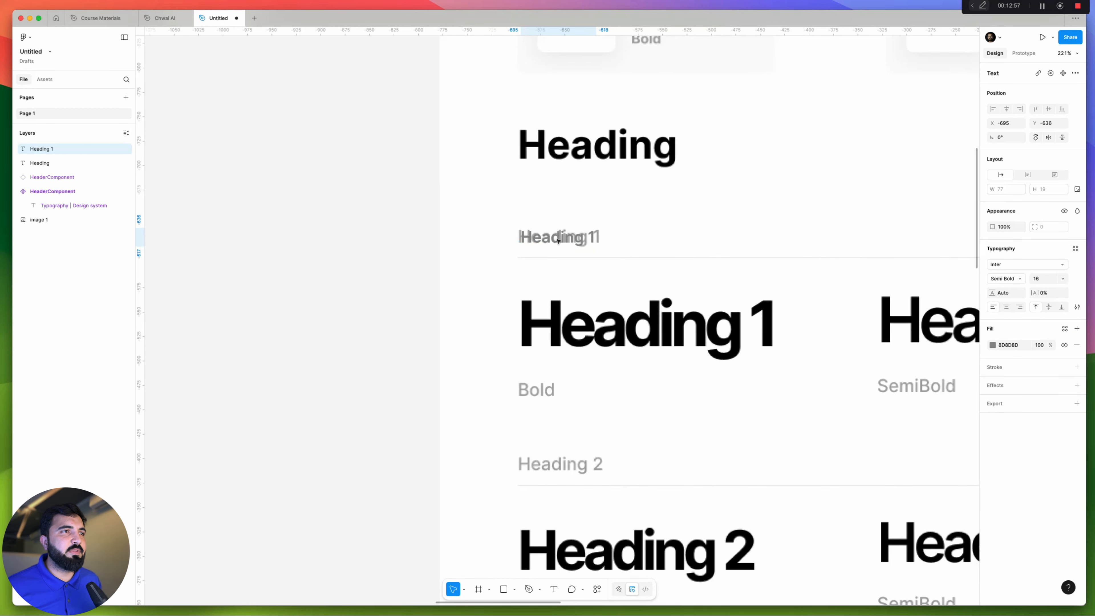
Add a grey Semi Bold text reading "Font size" just above the image's font-size caption in the Heading 1 row
{"action": "scroll", "coordinate": [559, 238], "scroll_direction": "down", "scroll_amount": 5}
{"action": "scroll", "coordinate": [598, 256], "scroll_direction": "right", "scroll_amount": 1}
{"action": "scroll", "coordinate": [633, 250], "scroll_direction": "right", "scroll_amount": 5}
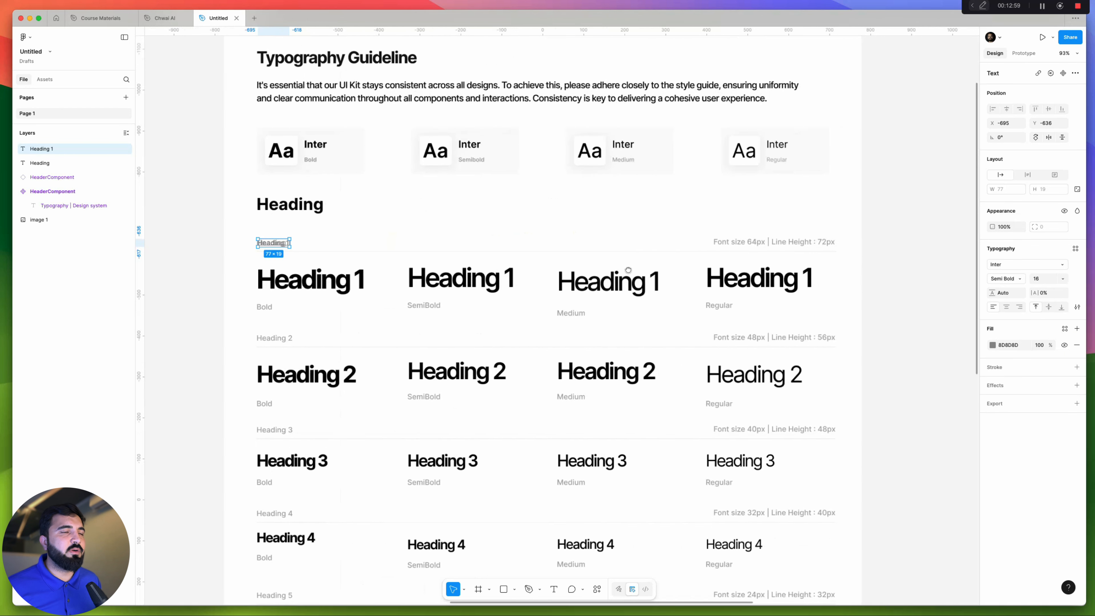
{"action": "scroll", "coordinate": [640, 256], "scroll_direction": "up", "scroll_amount": 4}
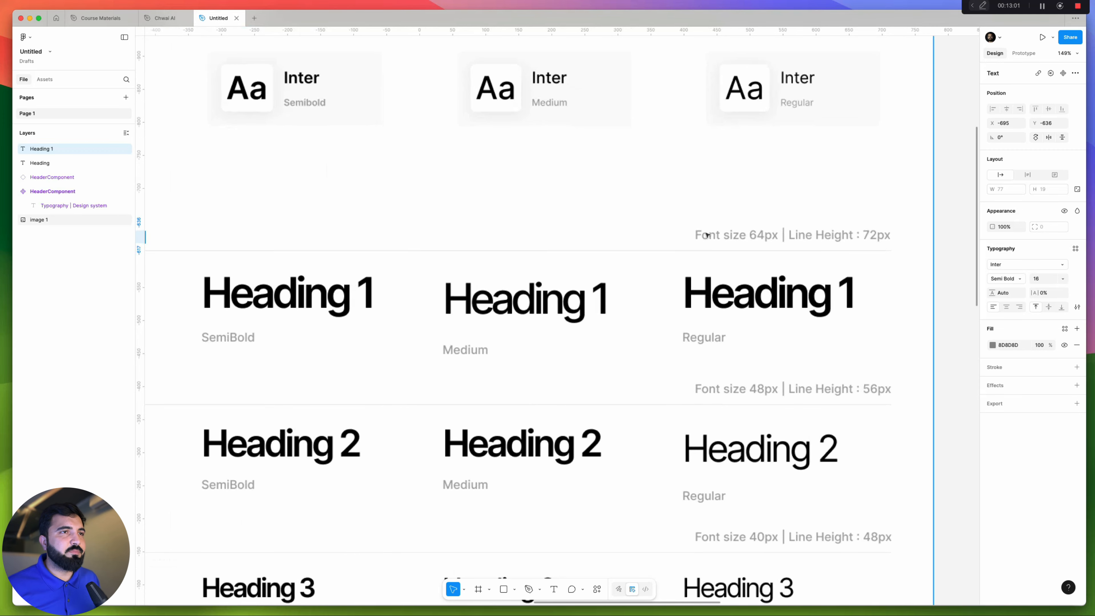
{"action": "scroll", "coordinate": [707, 241], "scroll_direction": "down", "scroll_amount": 5}
{"action": "left_click_drag", "start_coordinate": [498, 233], "coordinate": [701, 181]}
{"action": "scroll", "coordinate": [707, 233], "scroll_direction": "up", "scroll_amount": 10}
{"action": "type", "text": "Fo"}
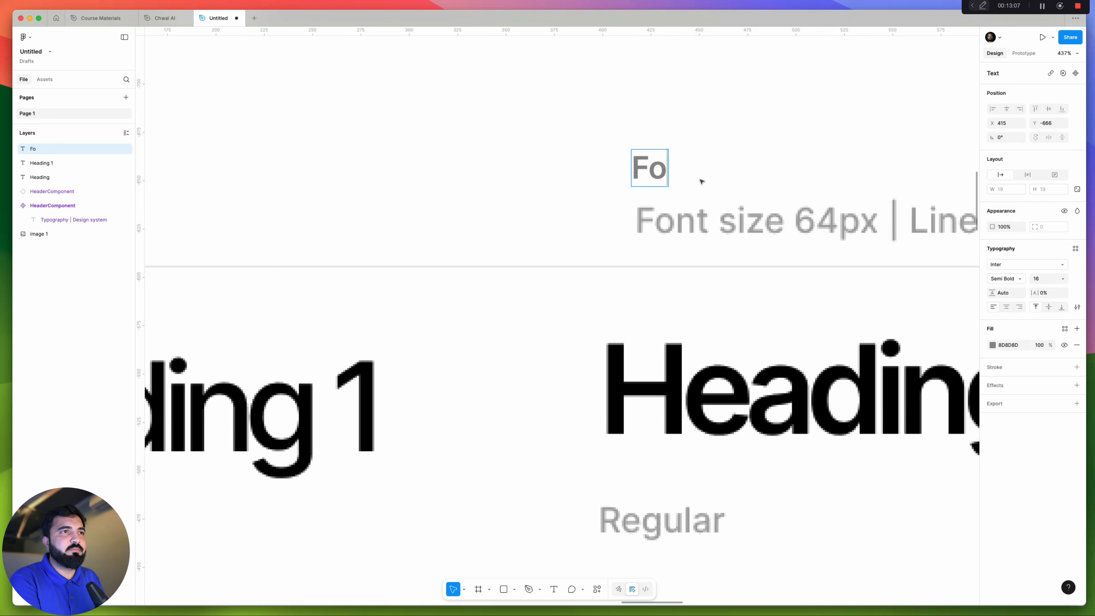
{"action": "type", "text": "nt size"}
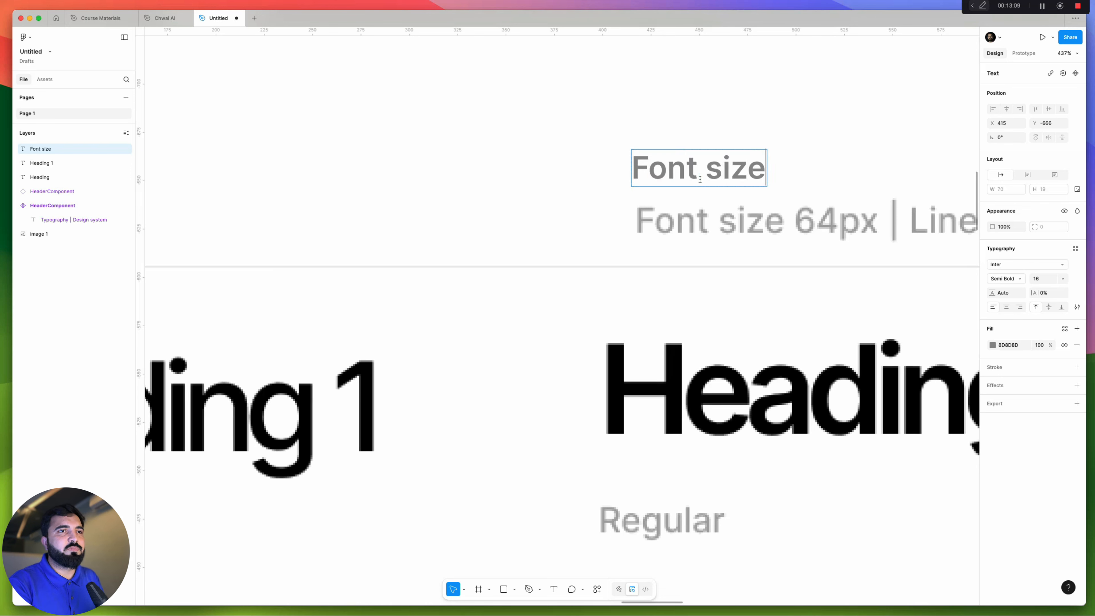
{"action": "key", "text": "Escape"}
{"action": "left_click_drag", "start_coordinate": [660, 167], "coordinate": [818, 169]}
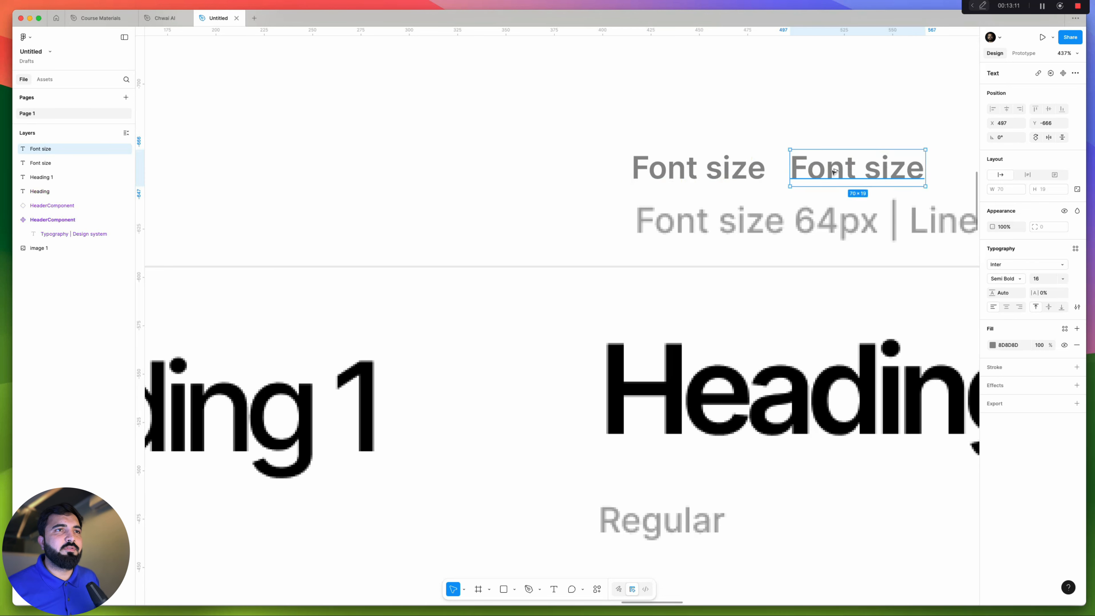
{"action": "double_click", "coordinate": [832, 169]}
{"action": "type", "text": "64"}
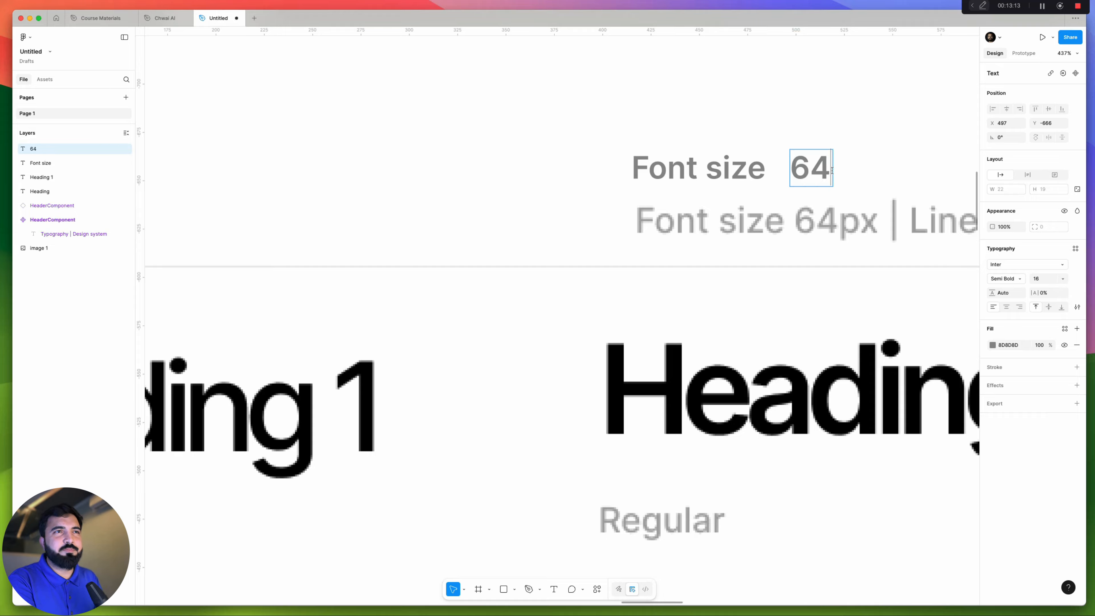
{"action": "type", "text": "px"}
{"action": "key", "text": "Escape"}
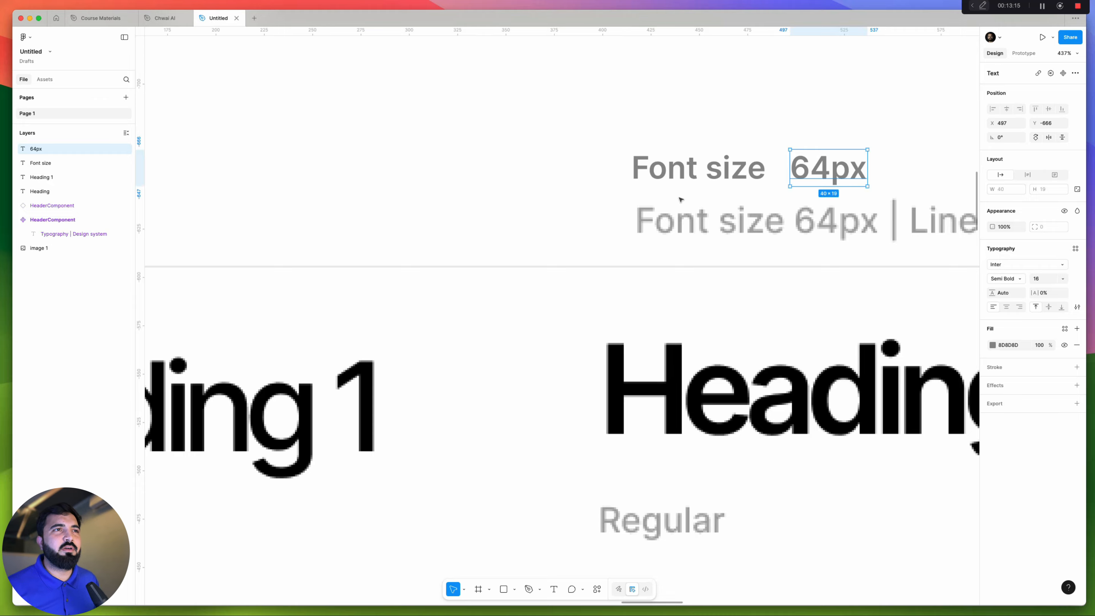
{"action": "left_click", "coordinate": [767, 187], "text": "shift"}
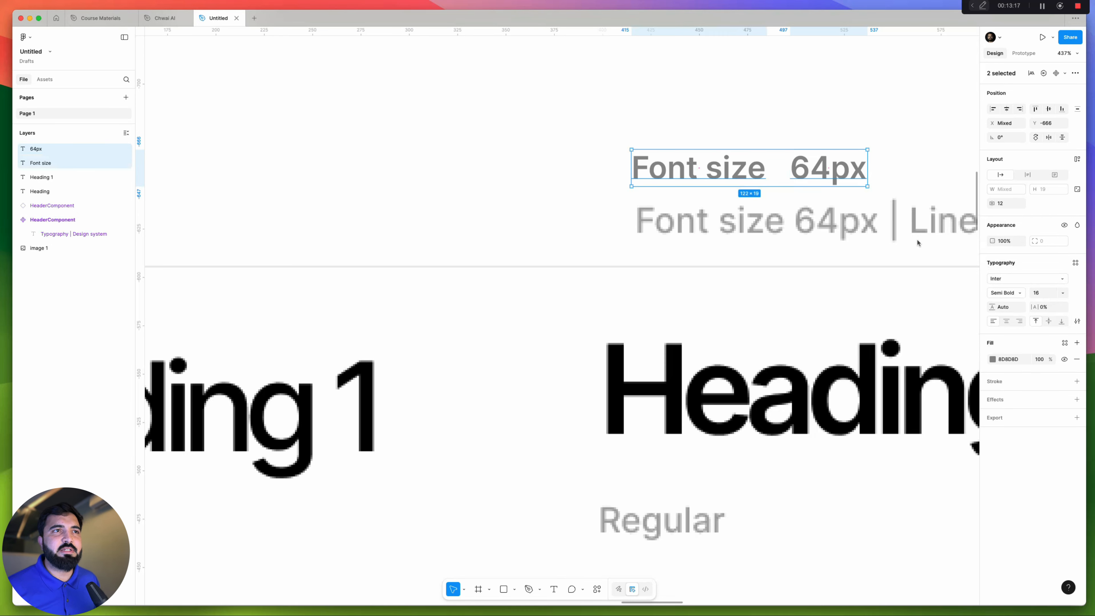
{"action": "double_click", "coordinate": [813, 178]}
{"action": "key", "text": "BackSpace"}
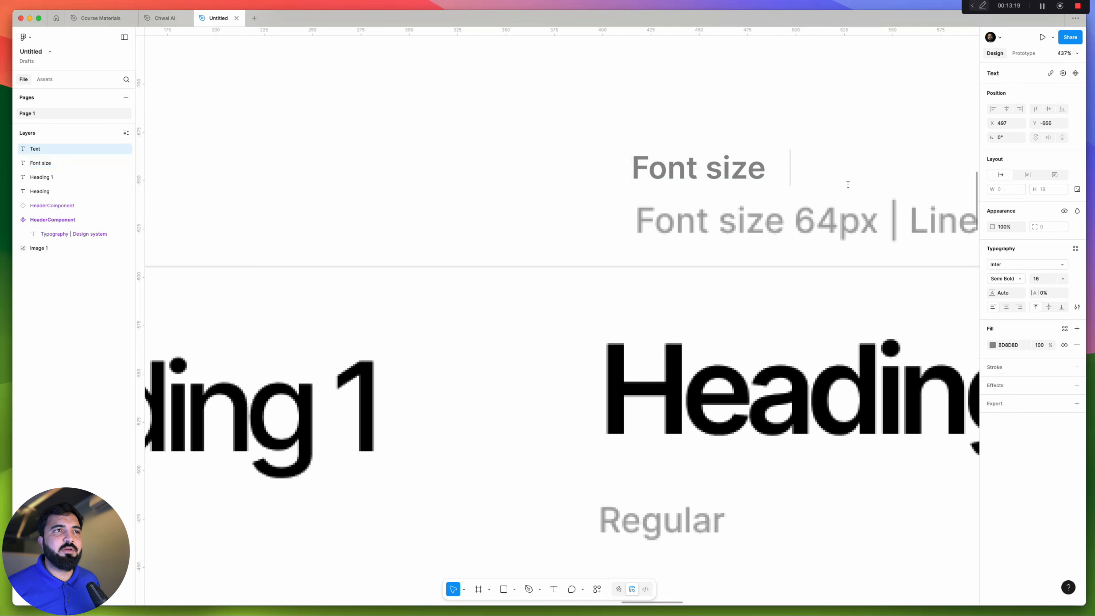
Extend the "Font size" text to read "Font size 64px"
{"action": "left_click", "coordinate": [764, 165]}
{"action": "double_click", "coordinate": [763, 165]}
{"action": "left_click", "coordinate": [764, 166]}
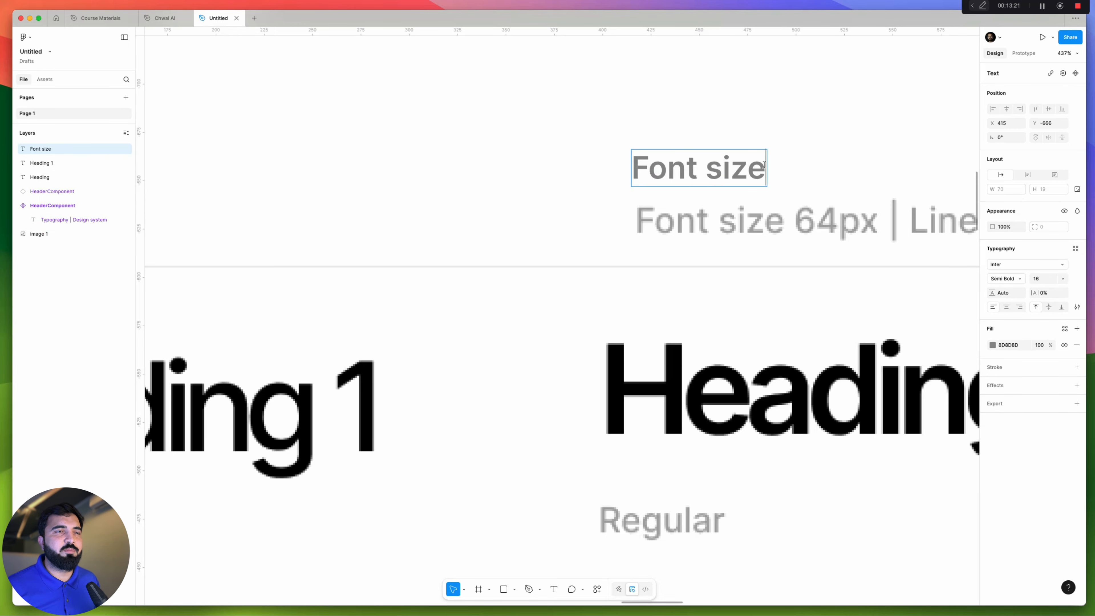
{"action": "type", "text": "64px"}
{"action": "key", "text": "Escape"}
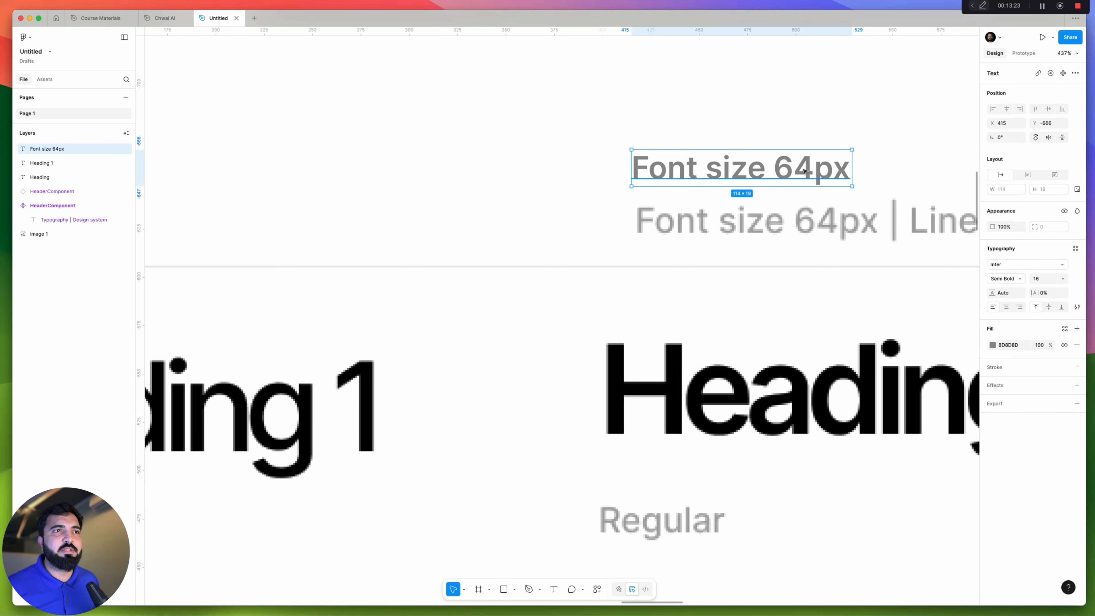
Set the "Font size 64px" text to Medium weight
{"action": "key", "text": "Return"}
{"action": "left_click", "coordinate": [1014, 279]}
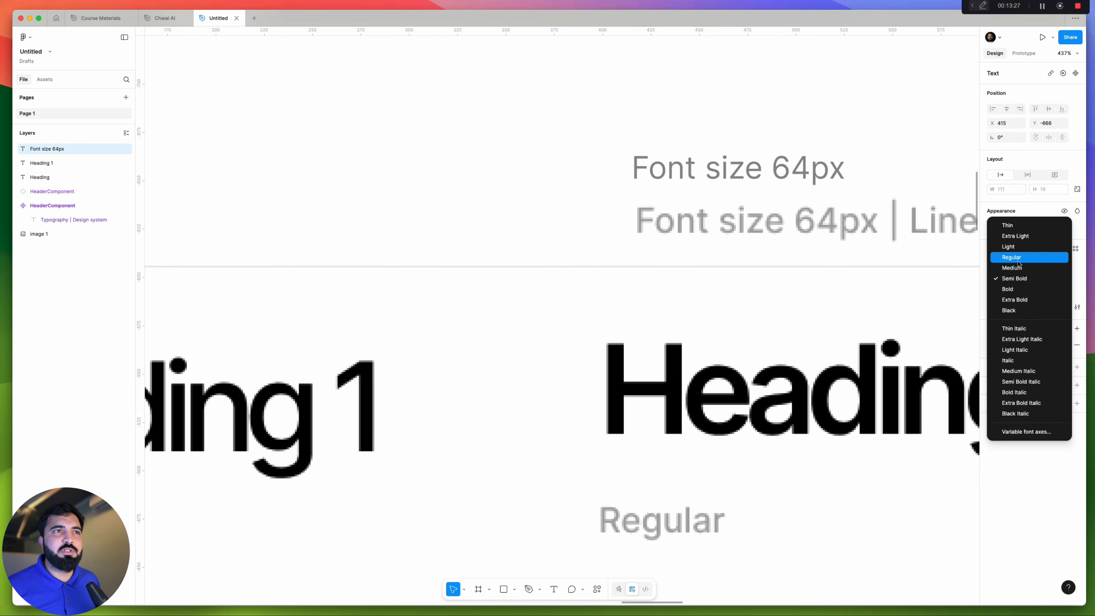
{"action": "left_click", "coordinate": [1018, 267]}
{"action": "key", "text": "Escape"}
{"action": "scroll", "coordinate": [750, 140], "scroll_direction": "down", "scroll_amount": 3}
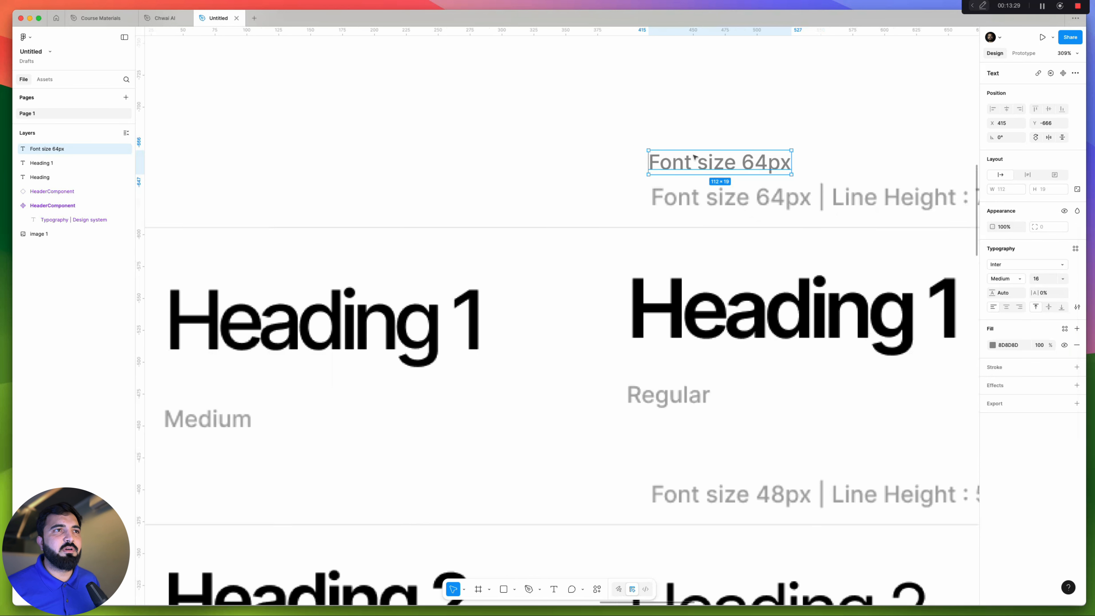
Align the "Font size 64px" text with the image's caption and make a copy reading "|" over the caption's divider
{"action": "left_click_drag", "start_coordinate": [696, 162], "coordinate": [824, 213]}
{"action": "scroll", "coordinate": [677, 205], "scroll_direction": "right", "scroll_amount": 3}
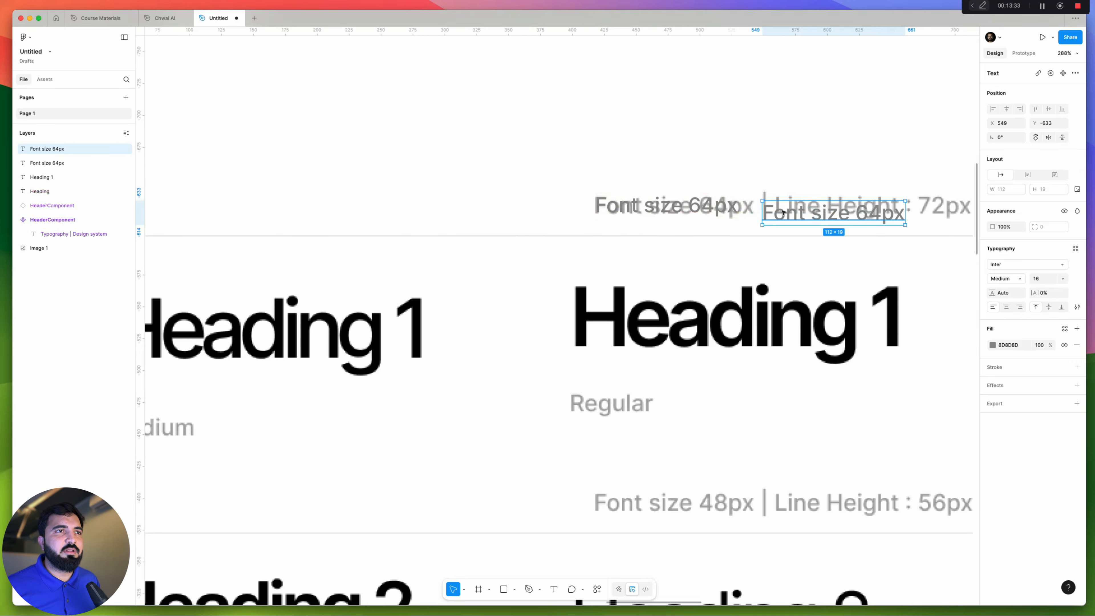
{"action": "double_click", "coordinate": [763, 203]}
{"action": "key", "text": "BackSpace"}
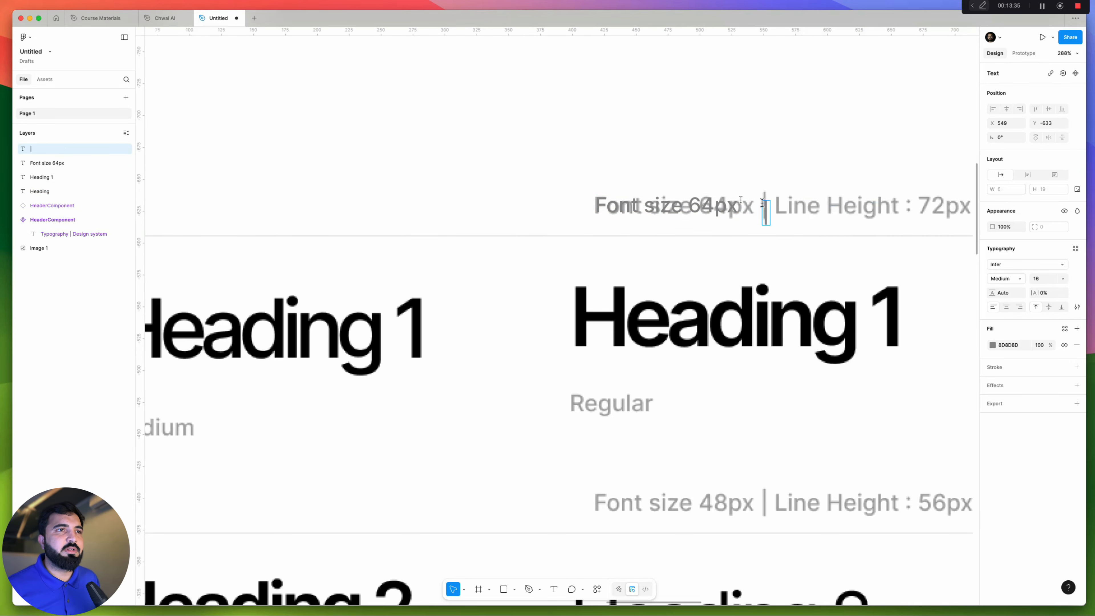
{"action": "scroll", "coordinate": [765, 211], "scroll_direction": "up", "scroll_amount": 5}
{"action": "left_click_drag", "start_coordinate": [854, 272], "coordinate": [867, 241]}
Duplicate the "Font size 64px" text after the divider at X 558, Y -639 and change the copy to "Line Height: 72px"
{"action": "scroll", "coordinate": [868, 242], "scroll_direction": "down", "scroll_amount": 5}
{"action": "left_click_drag", "start_coordinate": [535, 250], "coordinate": [774, 249]}
{"action": "double_click", "coordinate": [748, 244]}
{"action": "type", "text": "L"}
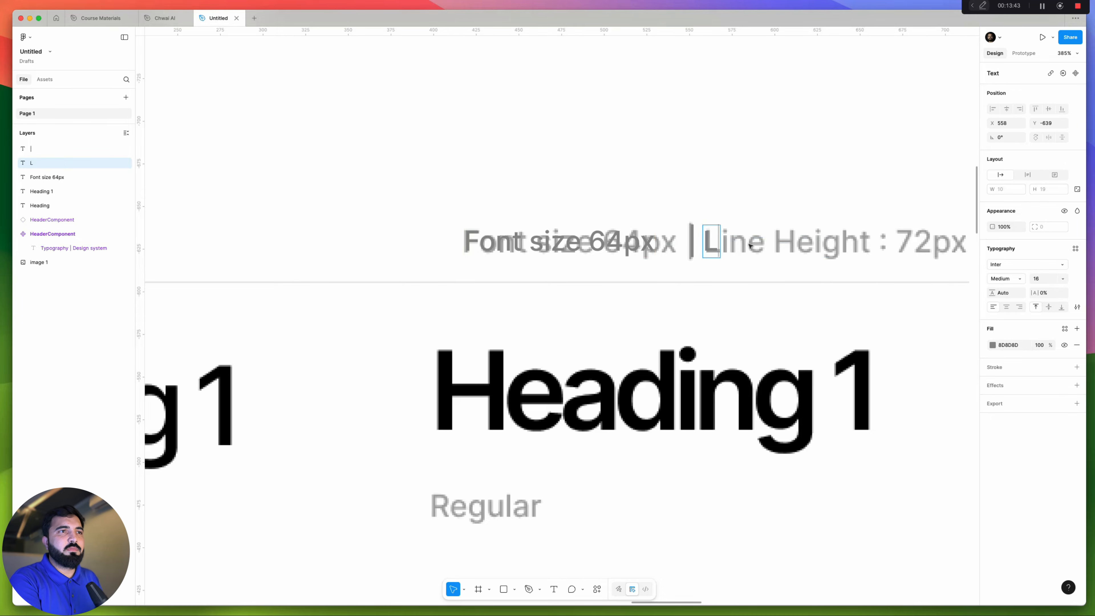
{"action": "type", "text": "ine Hei"}
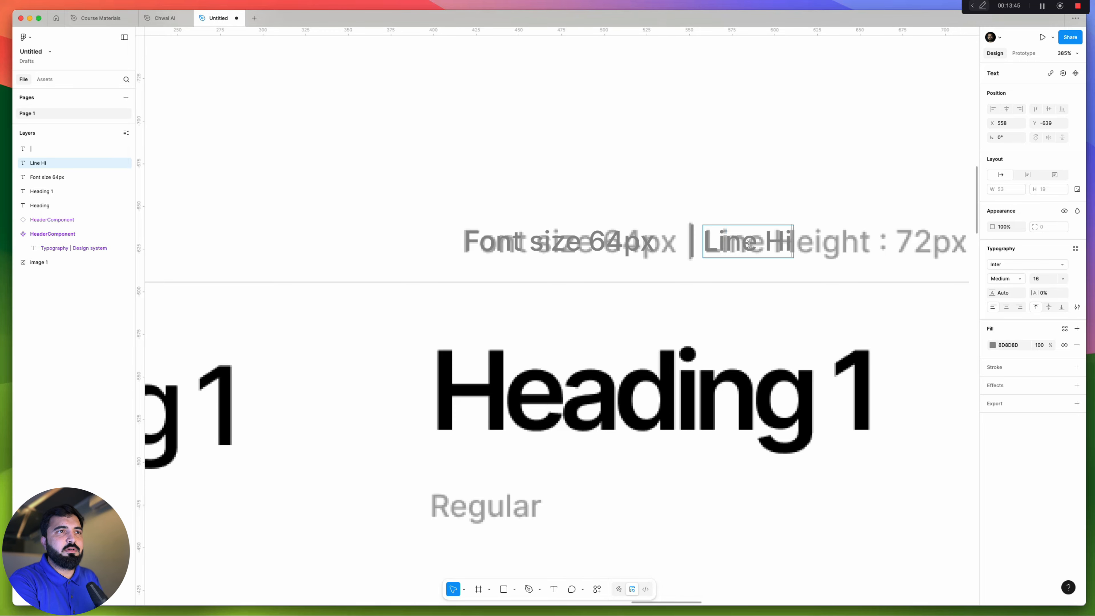
{"action": "key", "text": "BackSpace"}
{"action": "type", "text": "eight"}
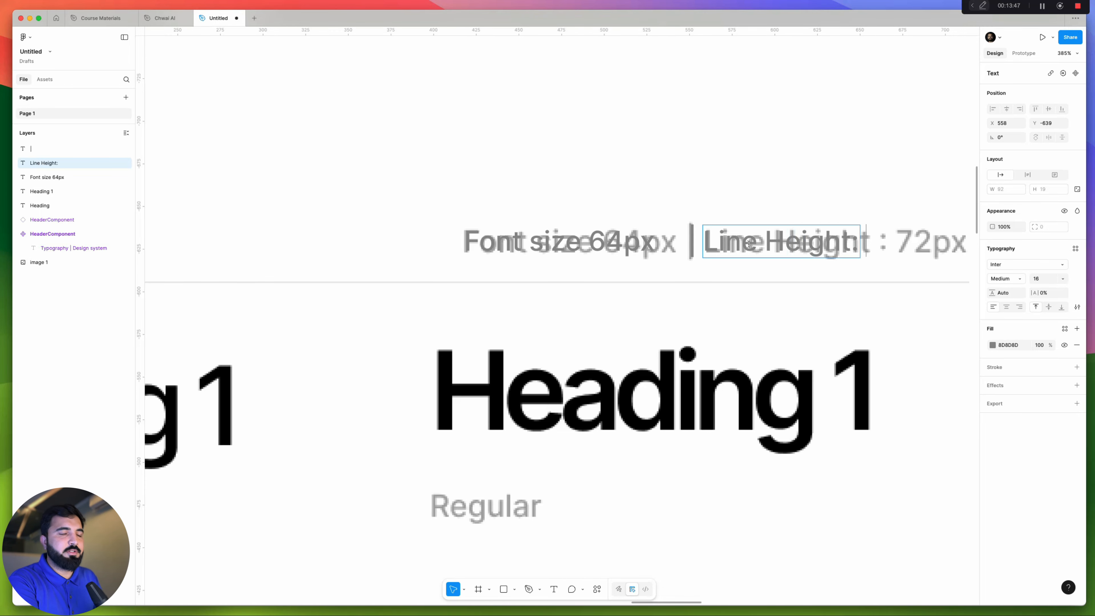
{"action": "type", "text": ": 72"}
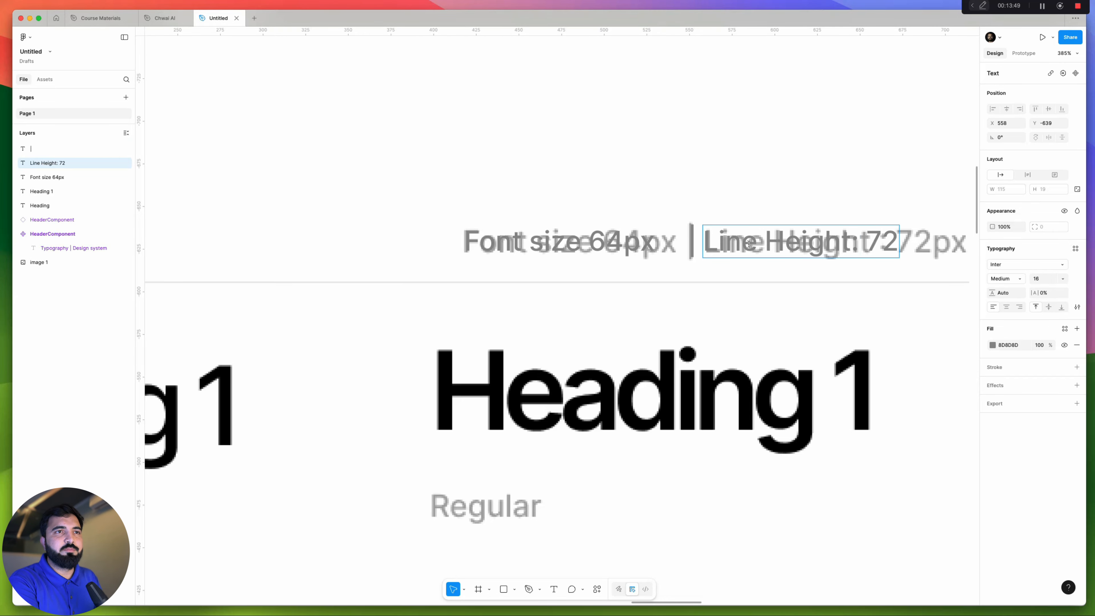
{"action": "type", "text": "px"}
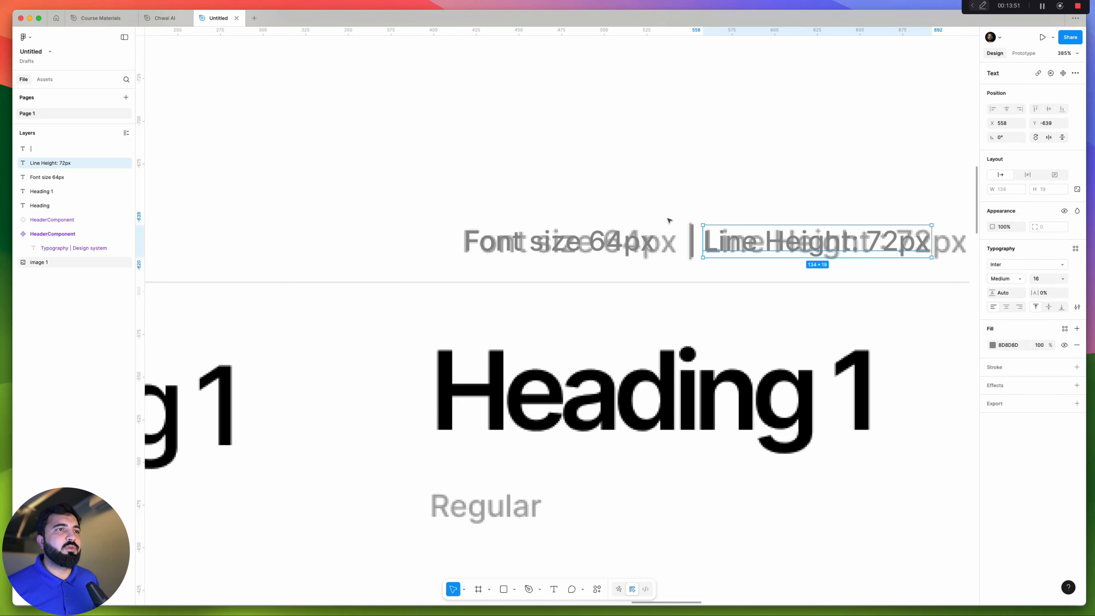
Group the font size, divider and line height texts in a horizontal auto layout
{"action": "scroll", "coordinate": [668, 220], "scroll_direction": "down", "scroll_amount": 3}
{"action": "left_click", "coordinate": [690, 239], "text": "shift"}
{"action": "key", "text": "shift+a"}
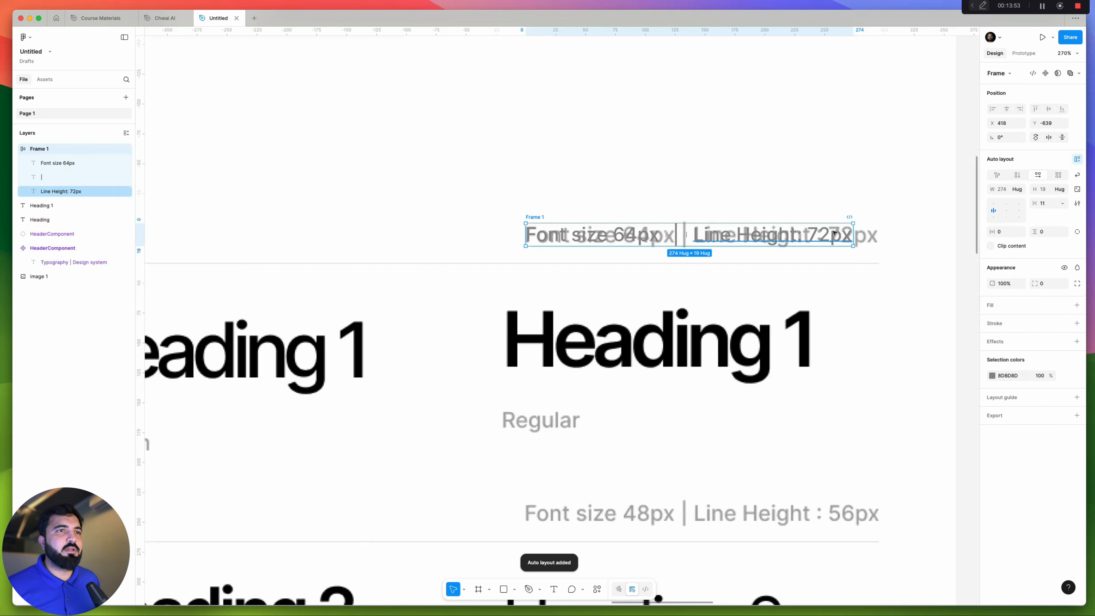
Wrap the grey Heading 1 label and the font details group in an auto layout row with 24 horizontal padding
{"action": "scroll", "coordinate": [490, 246], "scroll_direction": "down", "scroll_amount": 10}
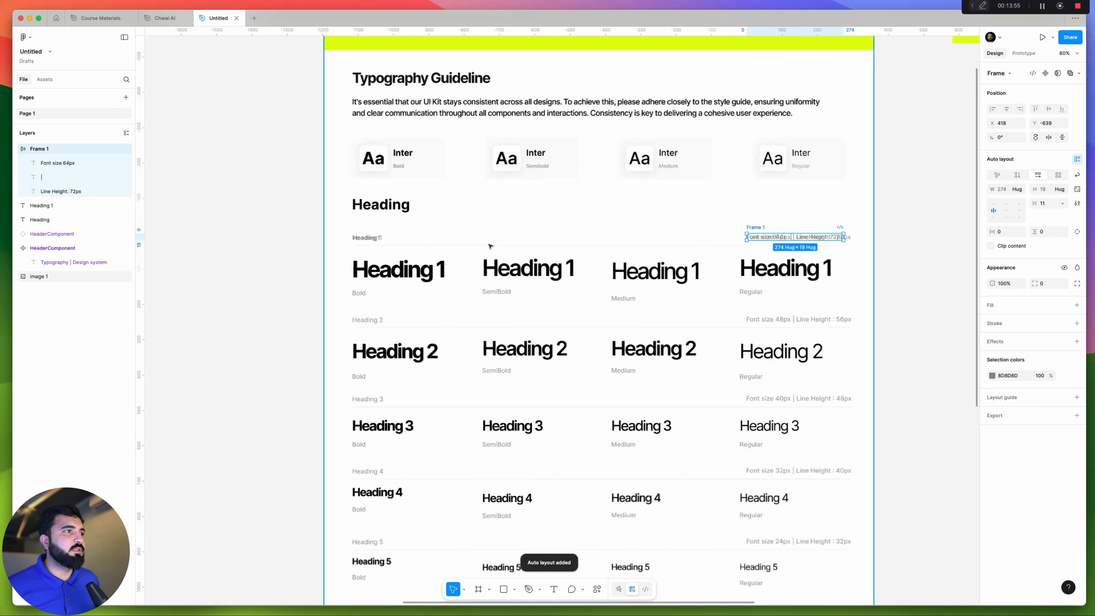
{"action": "left_click", "coordinate": [366, 237], "text": "shift"}
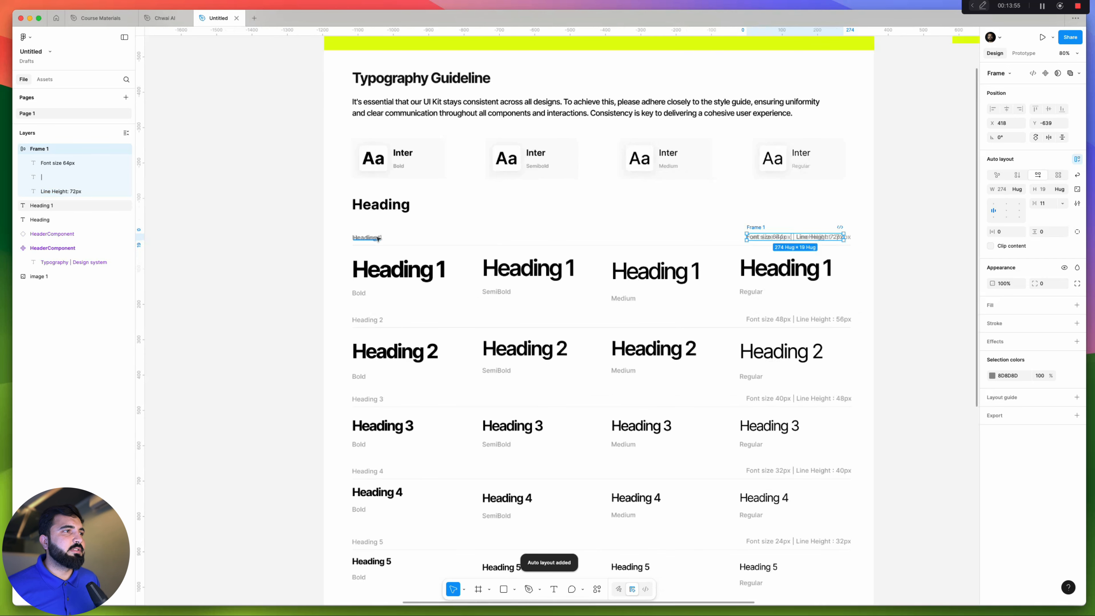
{"action": "key", "text": "shift+a"}
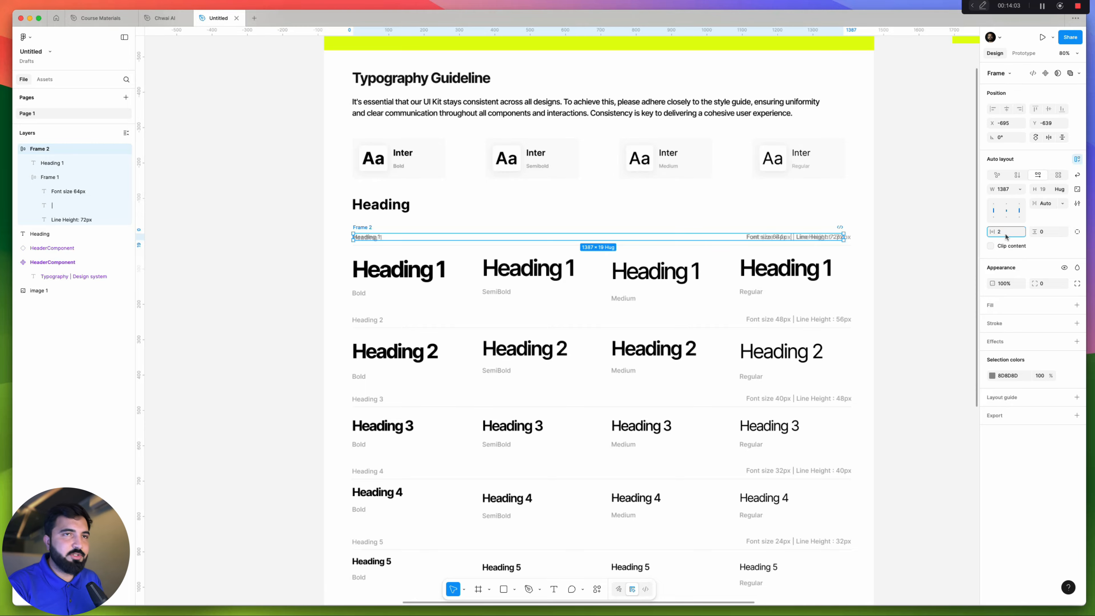
{"action": "type", "text": "4"}
{"action": "key", "text": "Return"}
Stretch the Heading 1 row at both ends to a width of 1410, matching the image's separator line
{"action": "scroll", "coordinate": [879, 235], "scroll_direction": "up", "scroll_amount": 5}
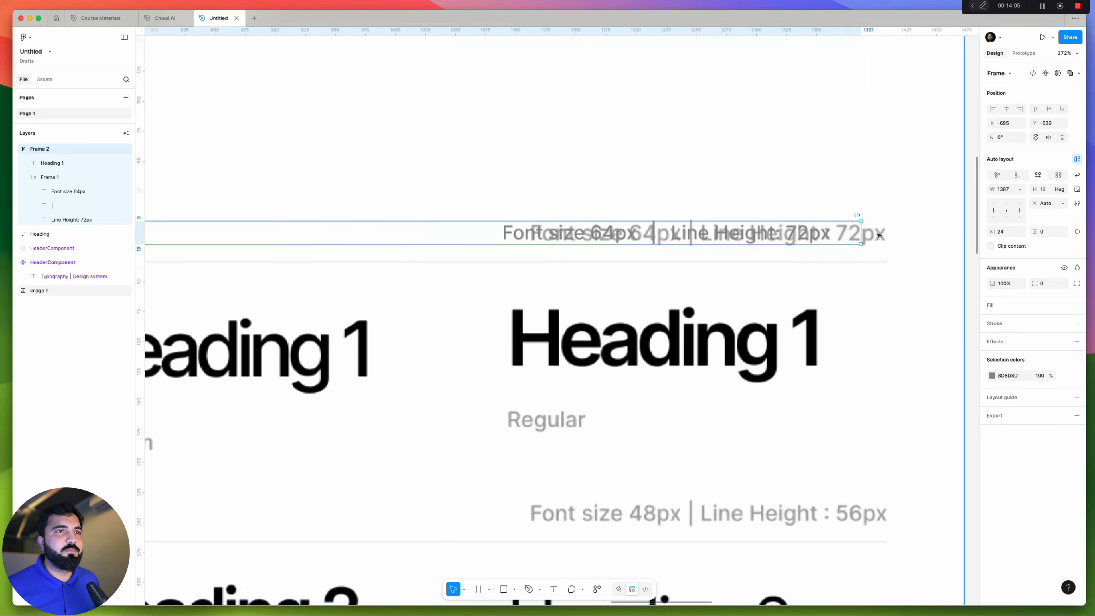
{"action": "left_click_drag", "start_coordinate": [861, 233], "coordinate": [885, 234]}
{"action": "scroll", "coordinate": [539, 241], "scroll_direction": "down", "scroll_amount": 6}
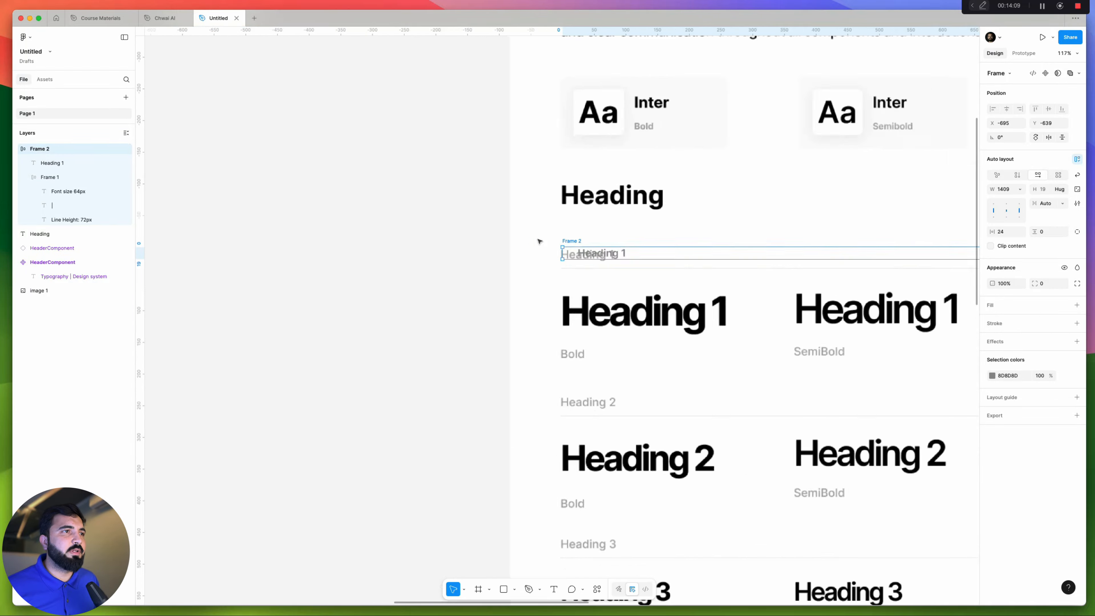
{"action": "scroll", "coordinate": [539, 242], "scroll_direction": "up", "scroll_amount": 5}
{"action": "left_click_drag", "start_coordinate": [700, 298], "coordinate": [699, 301]}
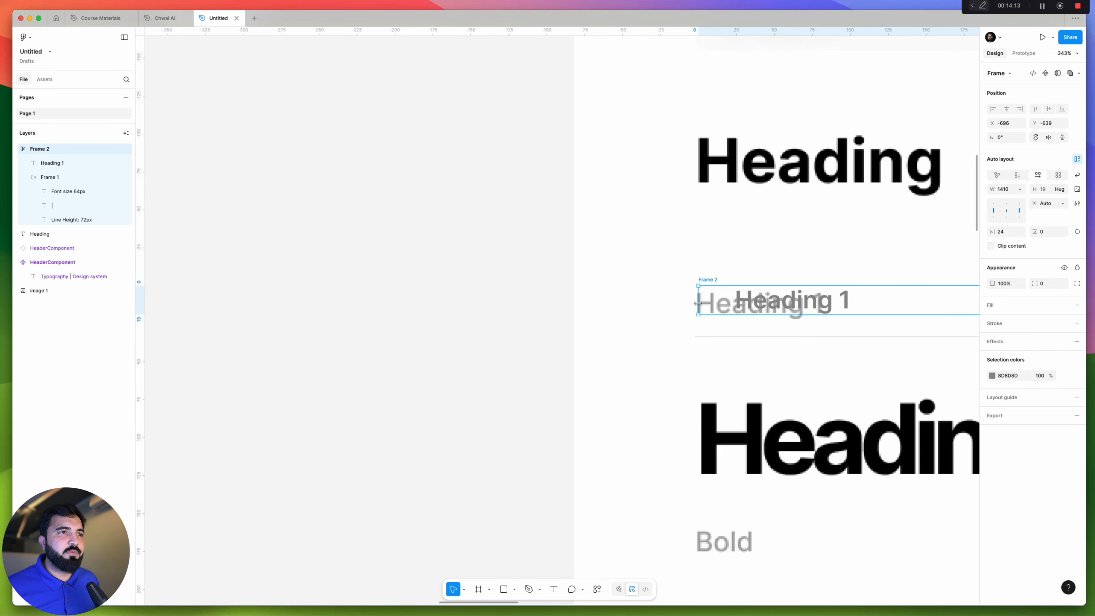
{"action": "scroll", "coordinate": [695, 305], "scroll_direction": "down", "scroll_amount": 5}
{"action": "scroll", "coordinate": [528, 303], "scroll_direction": "right", "scroll_amount": 10}
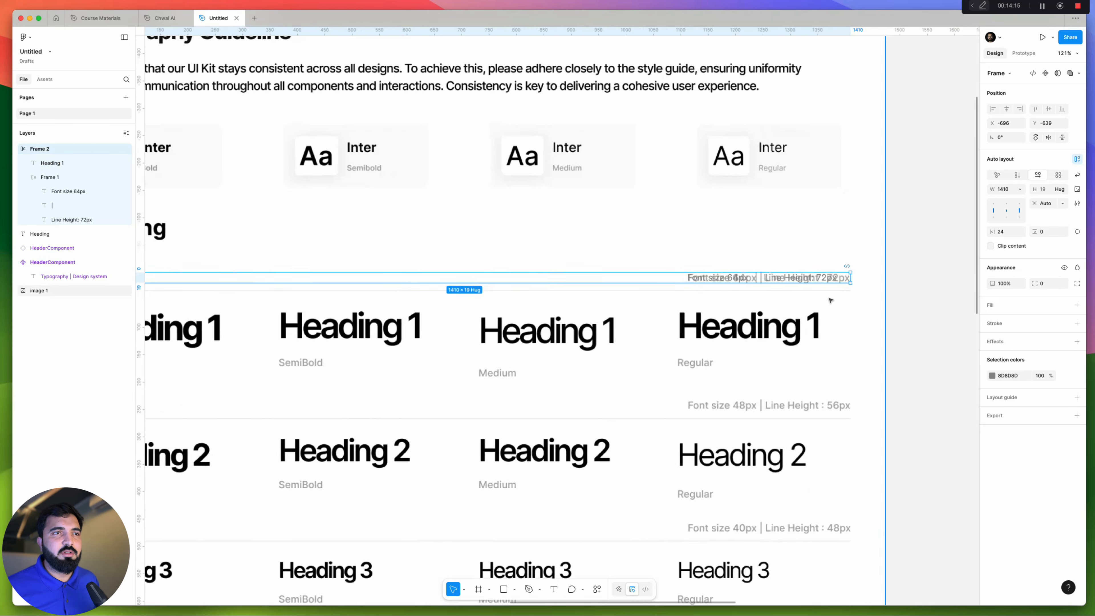
Set the Heading 1 row's horizontal padding to 0 and move it over the image's caption at X -698, Y -637
{"action": "scroll", "coordinate": [836, 271], "scroll_direction": "up", "scroll_amount": 3}
{"action": "scroll", "coordinate": [836, 271], "scroll_direction": "up", "scroll_amount": 2}
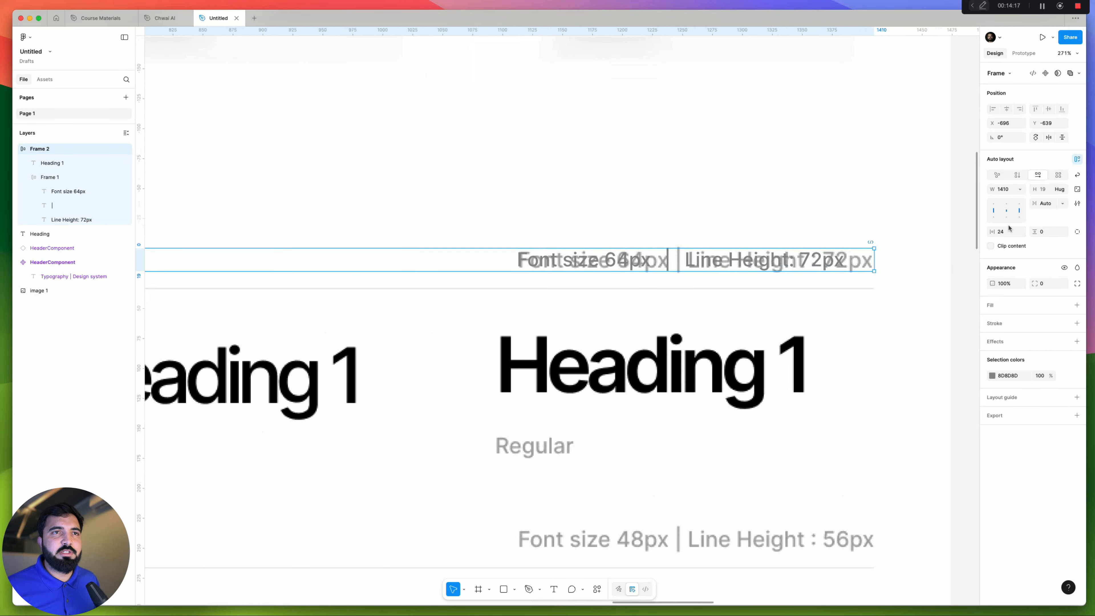
{"action": "left_click", "coordinate": [1005, 235]}
{"action": "type", "text": "0"}
{"action": "key", "text": "Return"}
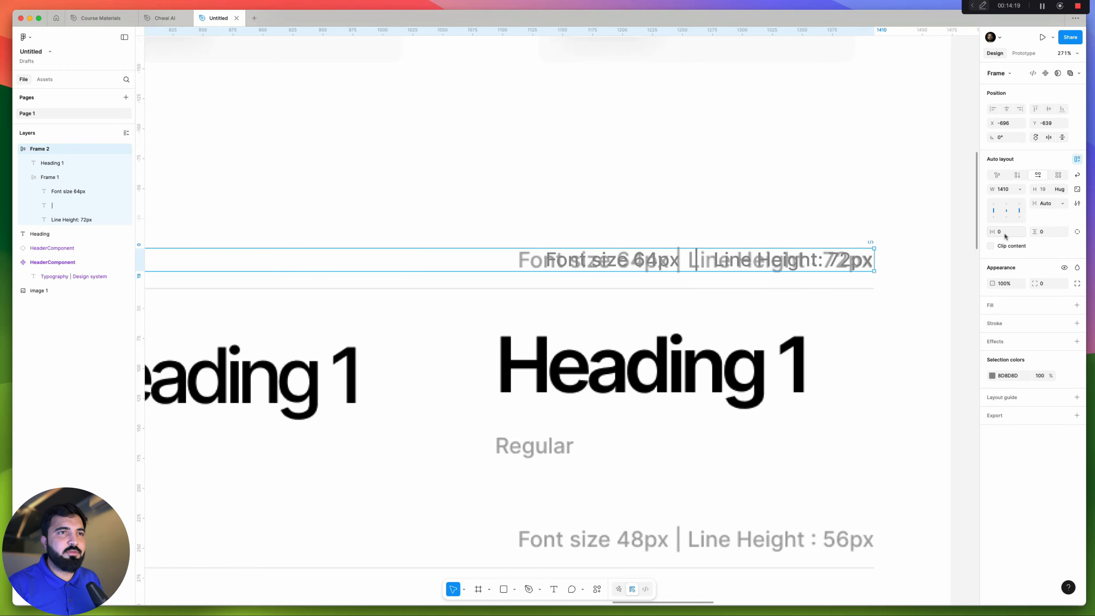
{"action": "scroll", "coordinate": [922, 250], "scroll_direction": "down", "scroll_amount": 5}
{"action": "scroll", "coordinate": [541, 254], "scroll_direction": "up", "scroll_amount": 3}
{"action": "scroll", "coordinate": [472, 248], "scroll_direction": "up", "scroll_amount": 5}
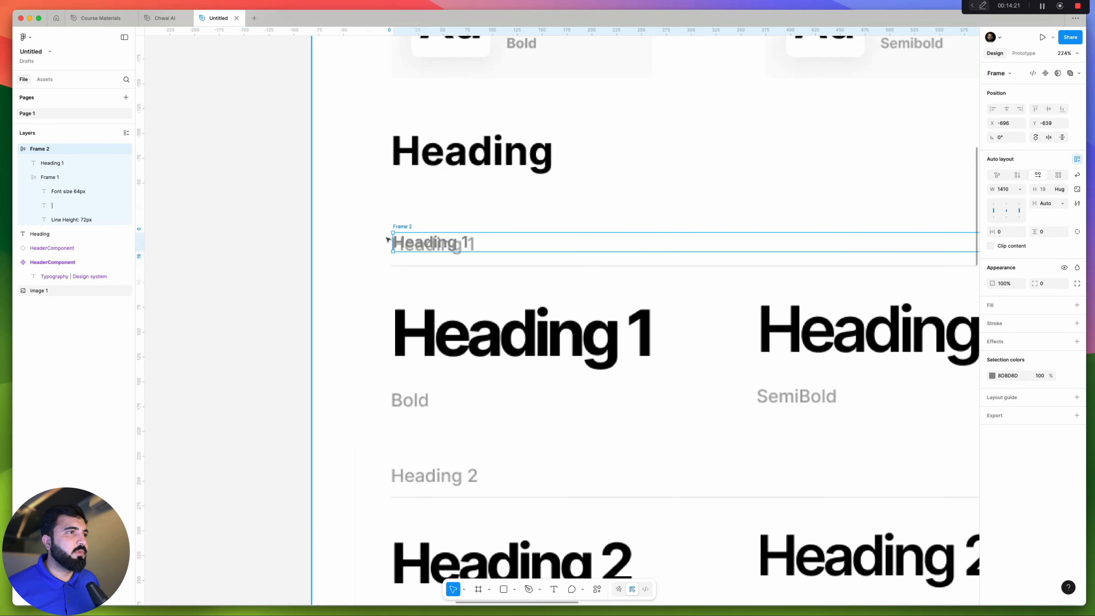
{"action": "left_click_drag", "start_coordinate": [406, 231], "coordinate": [402, 231]}
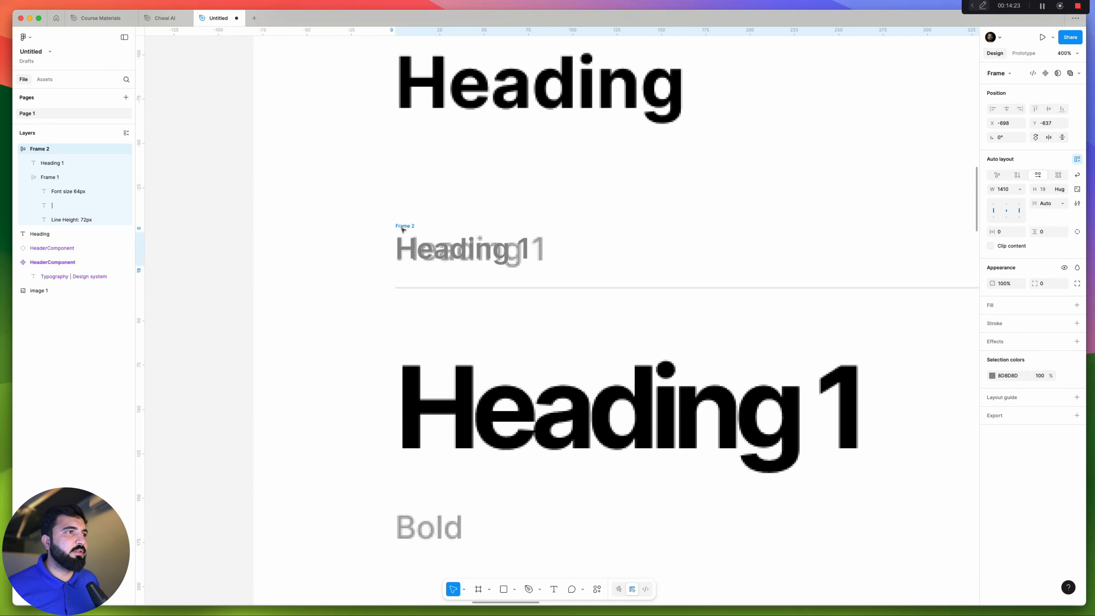
Add a black stroke to the Heading 1 row and restrict it to the bottom side
{"action": "left_click", "coordinate": [1075, 324]}
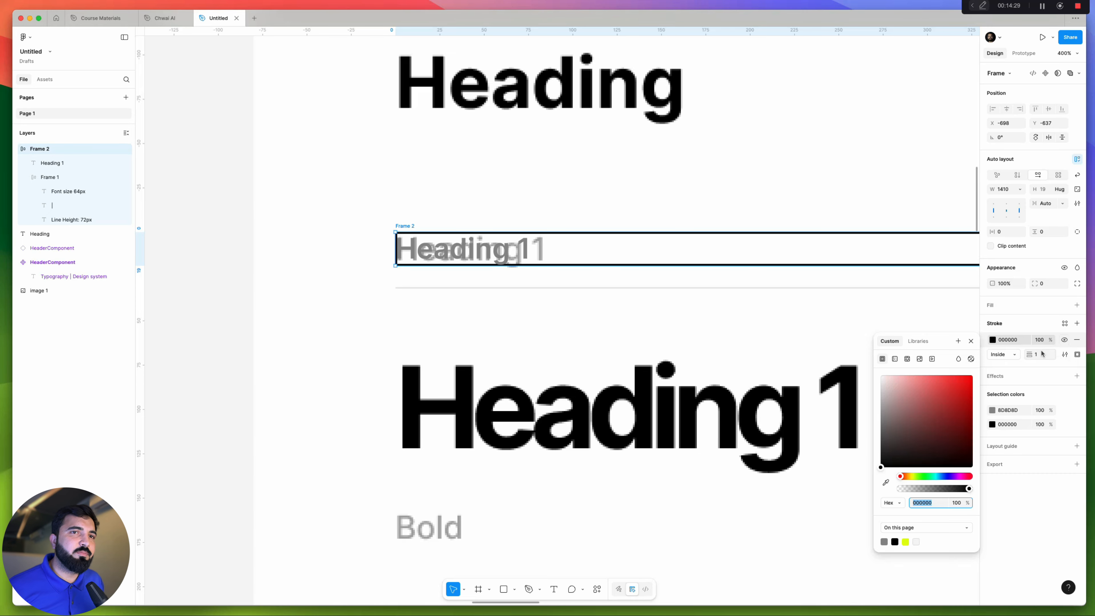
{"action": "left_click", "coordinate": [1078, 355]}
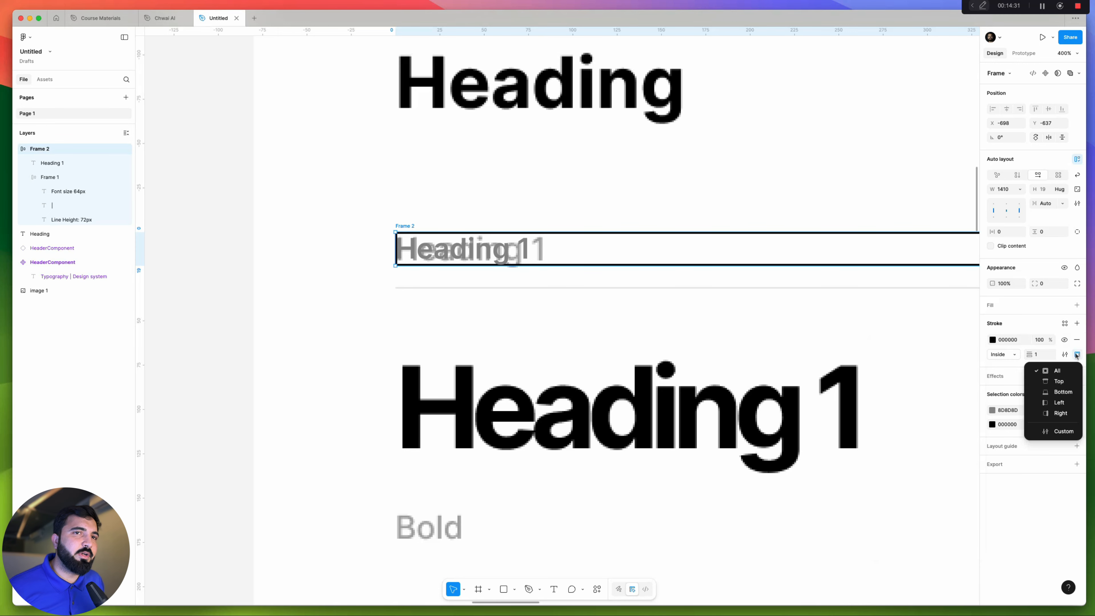
{"action": "left_click", "coordinate": [1057, 391]}
Set the Heading 1 row's vertical padding to 12 and move it up to Y -648 so its text overlays the image's caption
{"action": "scroll", "coordinate": [453, 226], "scroll_direction": "down", "scroll_amount": 5}
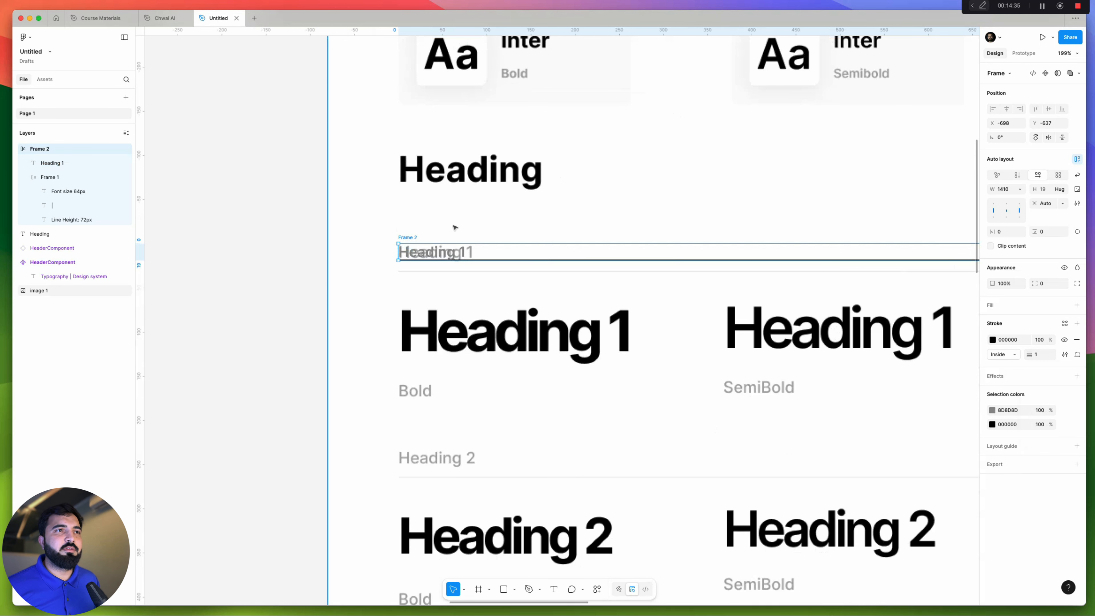
{"action": "left_click_drag", "start_coordinate": [1031, 231], "coordinate": [1039, 232]}
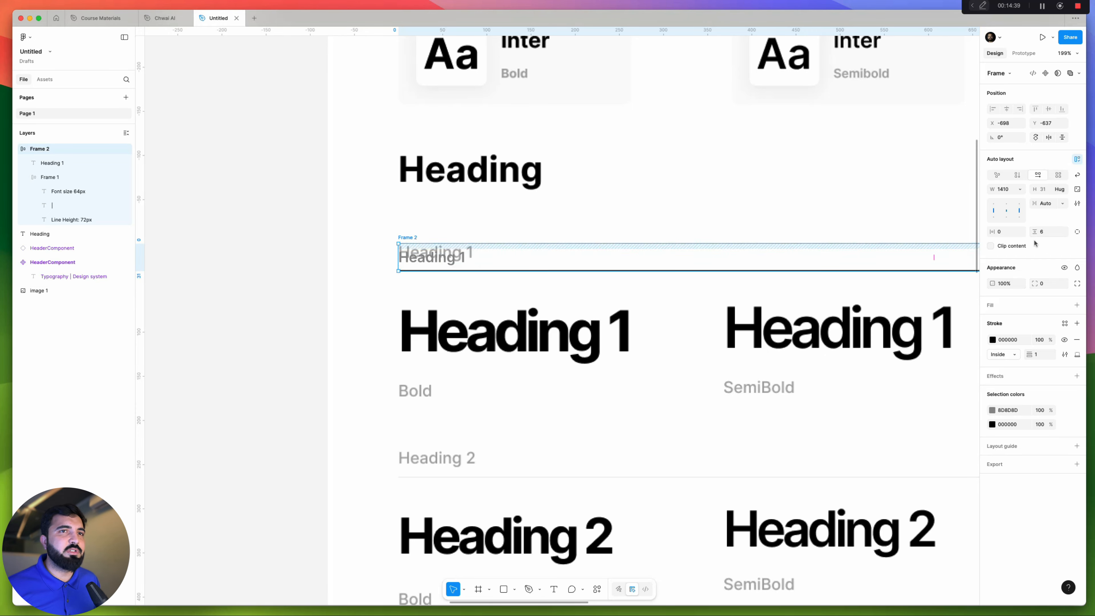
{"action": "left_click", "coordinate": [1043, 232]}
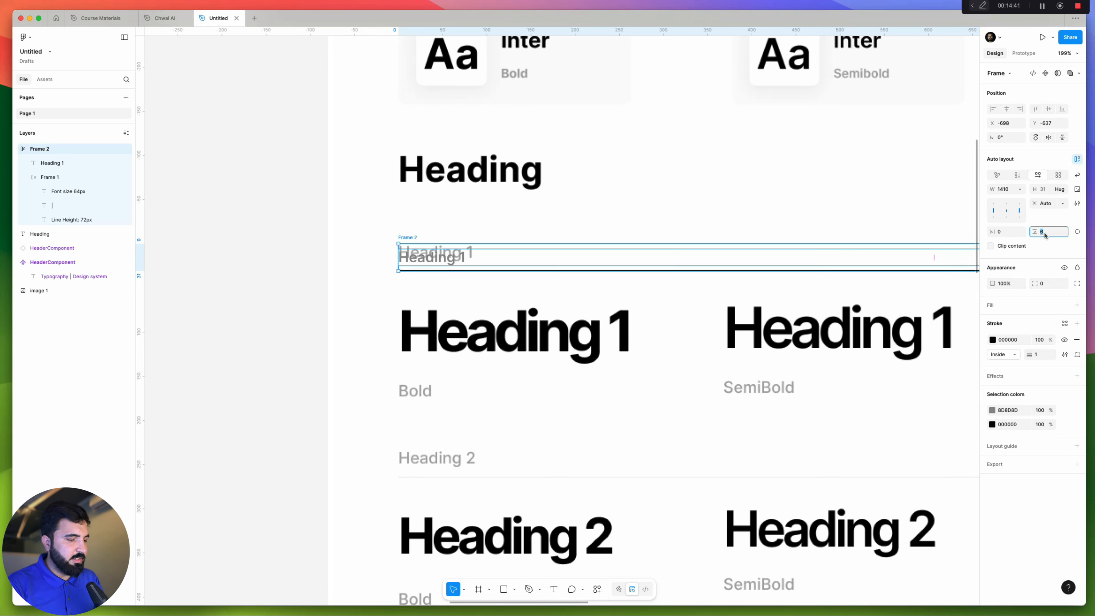
{"action": "key", "text": "Return"}
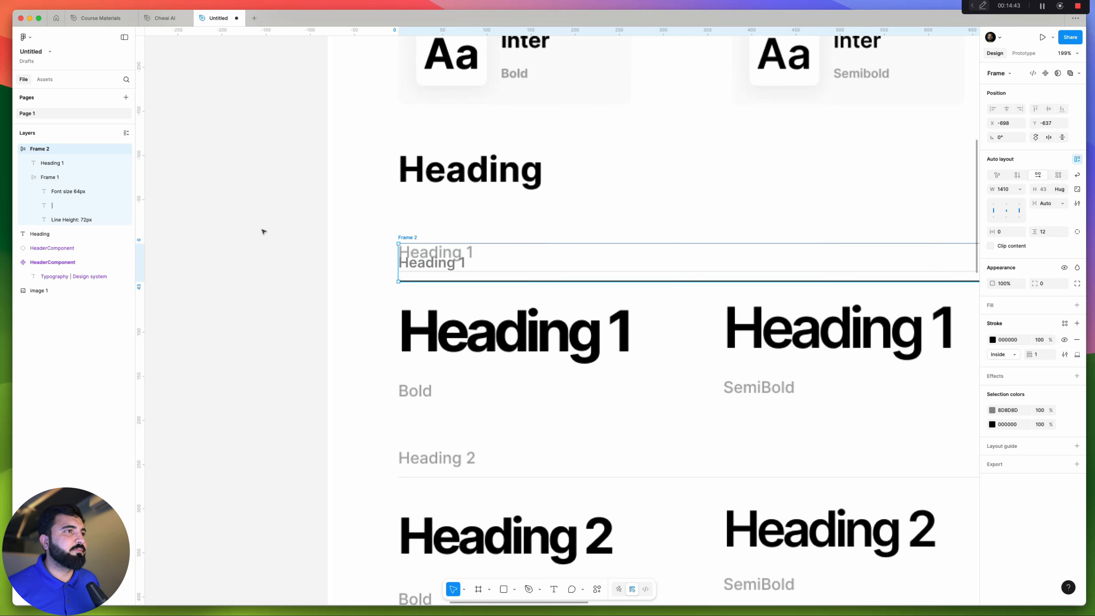
{"action": "scroll", "coordinate": [428, 235], "scroll_direction": "up", "scroll_amount": 3}
{"action": "left_click_drag", "start_coordinate": [399, 246], "coordinate": [404, 233]}
{"action": "scroll", "coordinate": [403, 233], "scroll_direction": "down", "scroll_amount": 3}
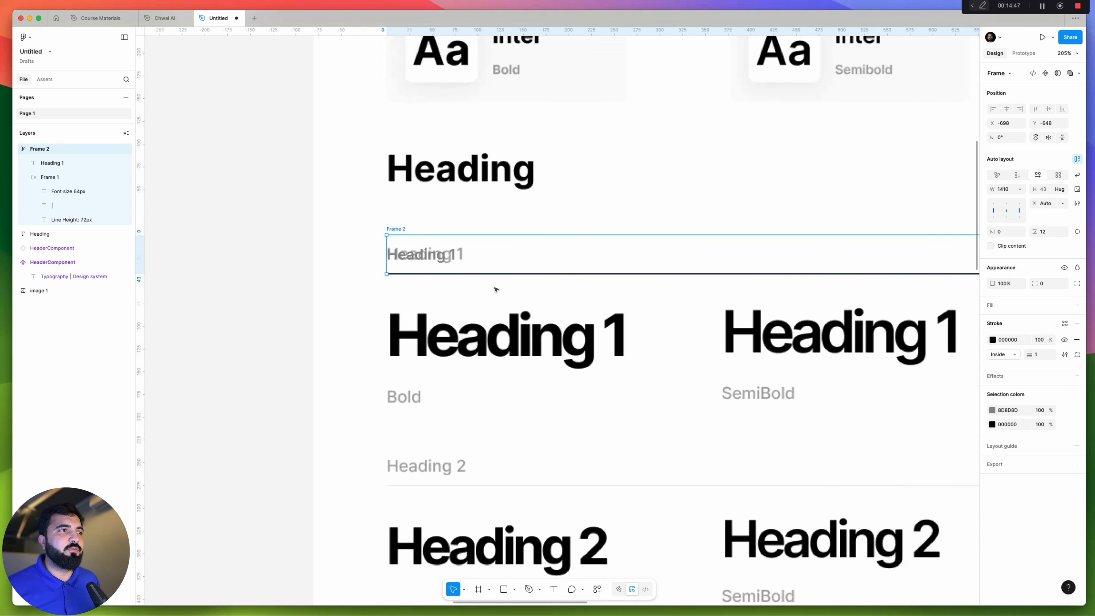
Change the Heading 1 row's bottom stroke to light grey DEDEDE
{"action": "left_click", "coordinate": [470, 276]}
{"action": "left_click", "coordinate": [470, 274]}
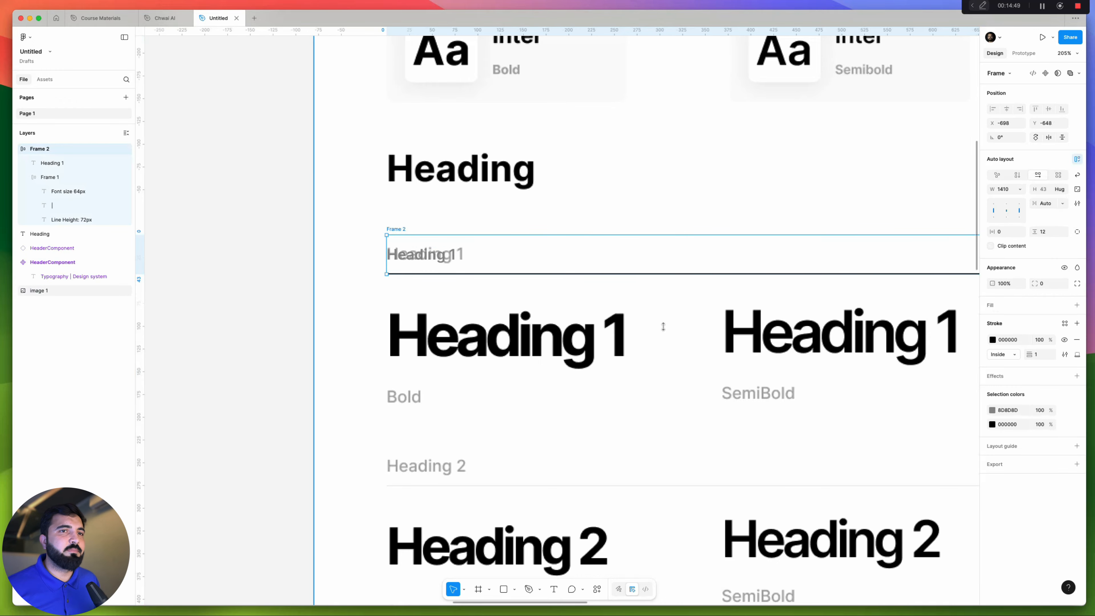
{"action": "left_click", "coordinate": [991, 341]}
{"action": "left_click_drag", "start_coordinate": [891, 399], "coordinate": [864, 392]}
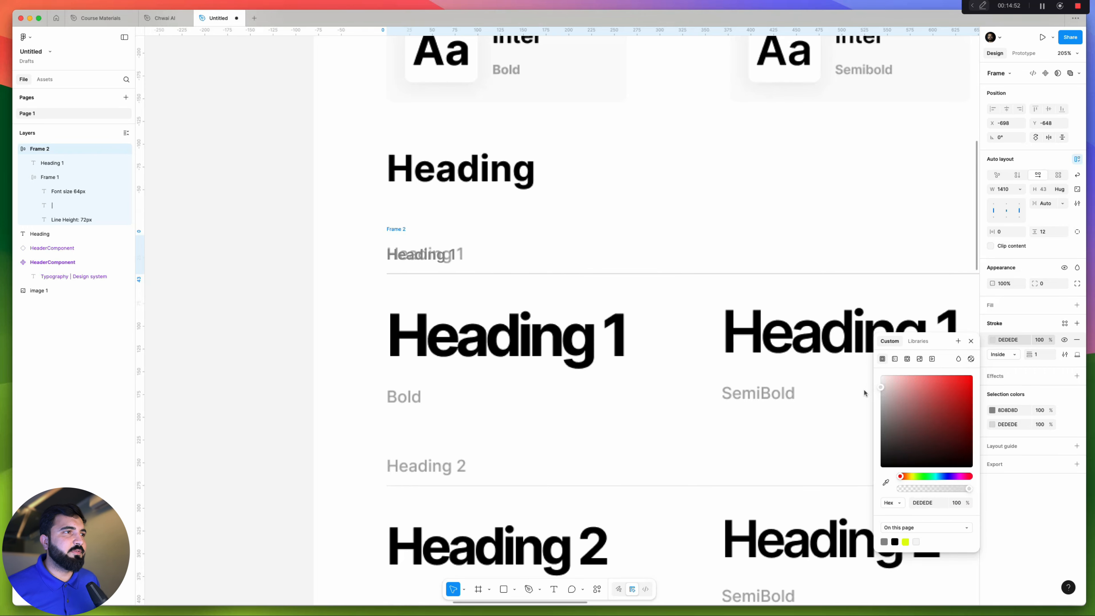
{"action": "left_click", "coordinate": [223, 303]}
Move the Heading 1 row off the reference image to just below the main HeaderComponent at X -3092, Y -1015
{"action": "scroll", "coordinate": [222, 303], "scroll_direction": "down", "scroll_amount": 5}
{"action": "scroll", "coordinate": [661, 274], "scroll_direction": "up", "scroll_amount": 3}
{"action": "left_click", "coordinate": [661, 274]}
{"action": "key", "text": "Escape"}
{"action": "scroll", "coordinate": [471, 213], "scroll_direction": "down", "scroll_amount": 2}
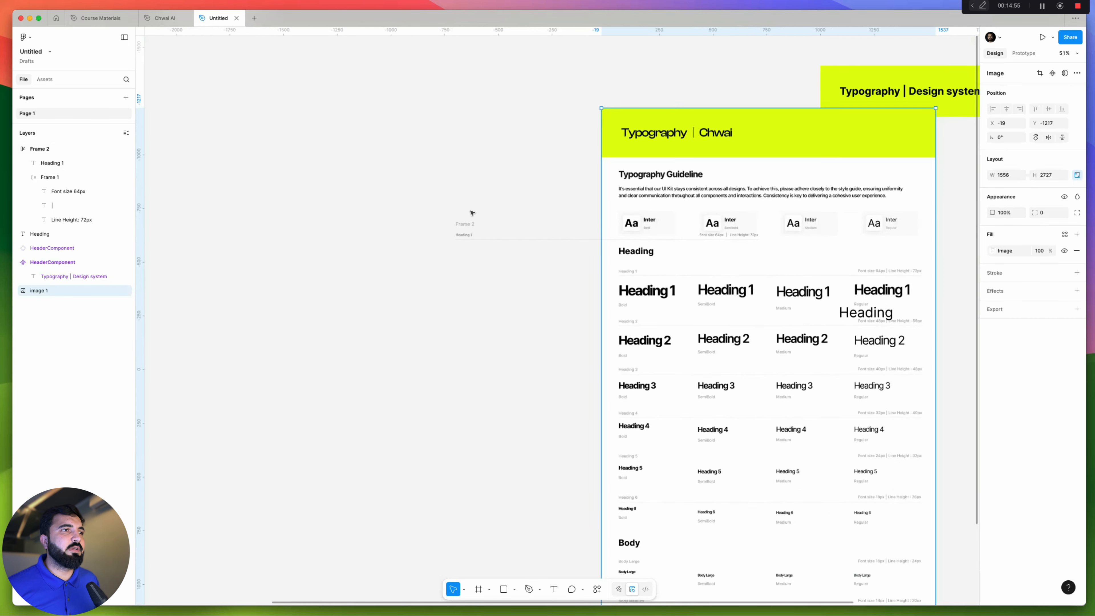
{"action": "left_click_drag", "start_coordinate": [466, 222], "coordinate": [201, 178]}
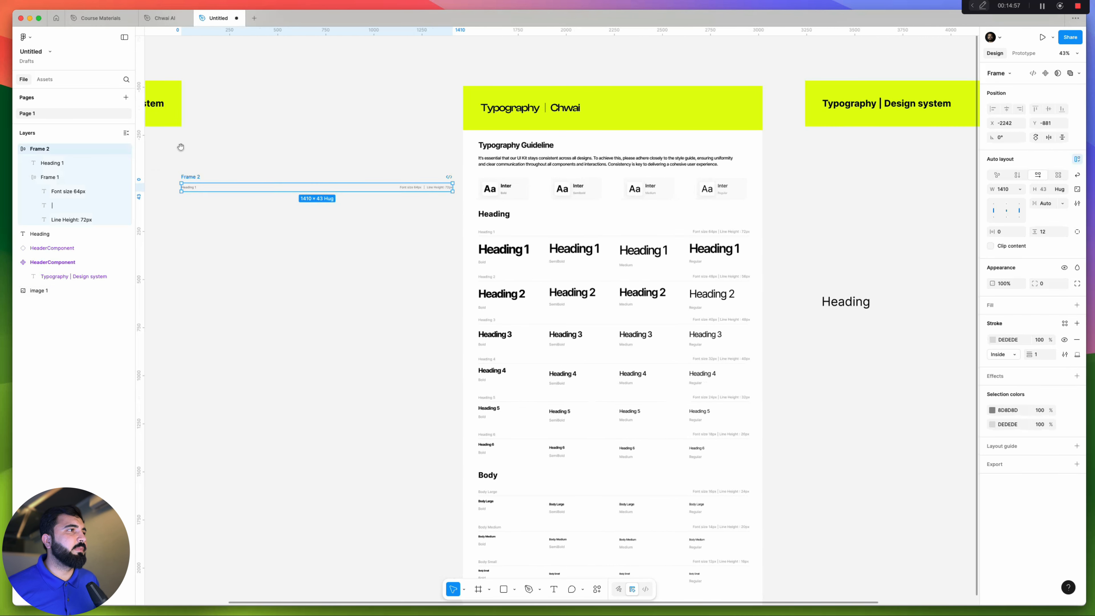
{"action": "scroll", "coordinate": [201, 178], "scroll_direction": "left", "scroll_amount": 6}
{"action": "scroll", "coordinate": [200, 177], "scroll_direction": "up", "scroll_amount": 1}
{"action": "left_click_drag", "start_coordinate": [445, 221], "coordinate": [282, 196]}
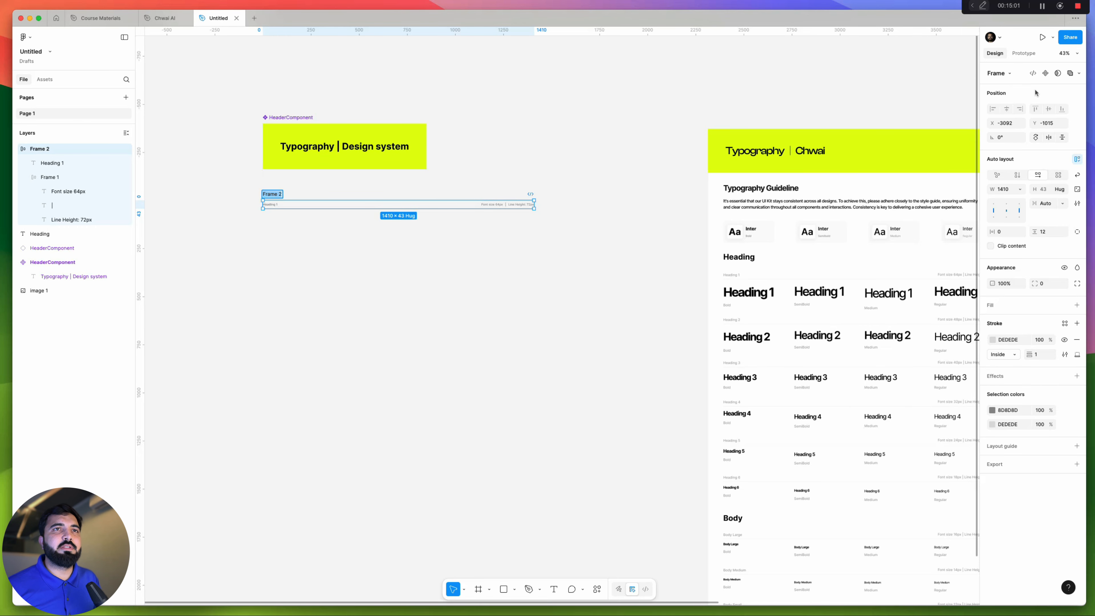
Convert the Heading 1 row into a component and rename it "Header bar"
{"action": "left_click", "coordinate": [1046, 74]}
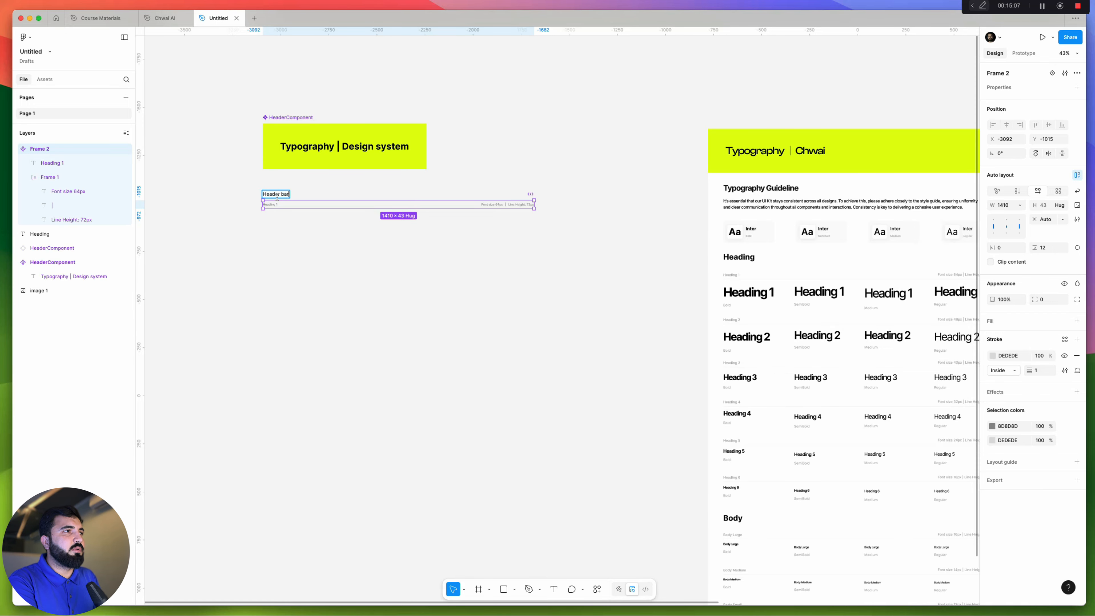
{"action": "left_click", "coordinate": [418, 273]}
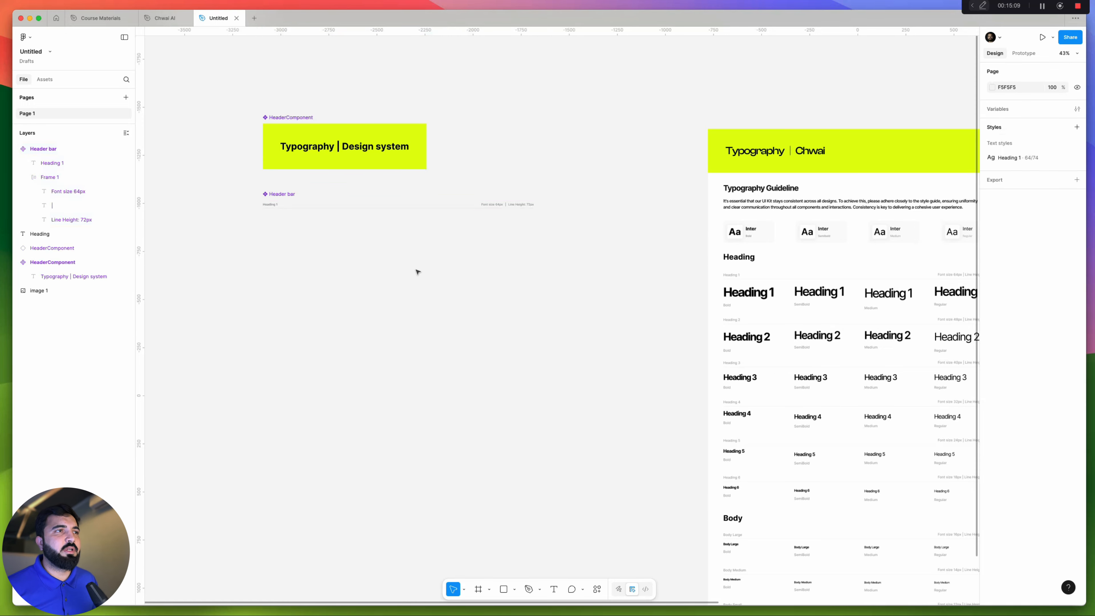
Place an instance of the Header bar component above the Heading text at X 1000, Y -473
{"action": "left_click", "coordinate": [442, 201]}
{"action": "scroll", "coordinate": [275, 197], "scroll_direction": "down", "scroll_amount": 5}
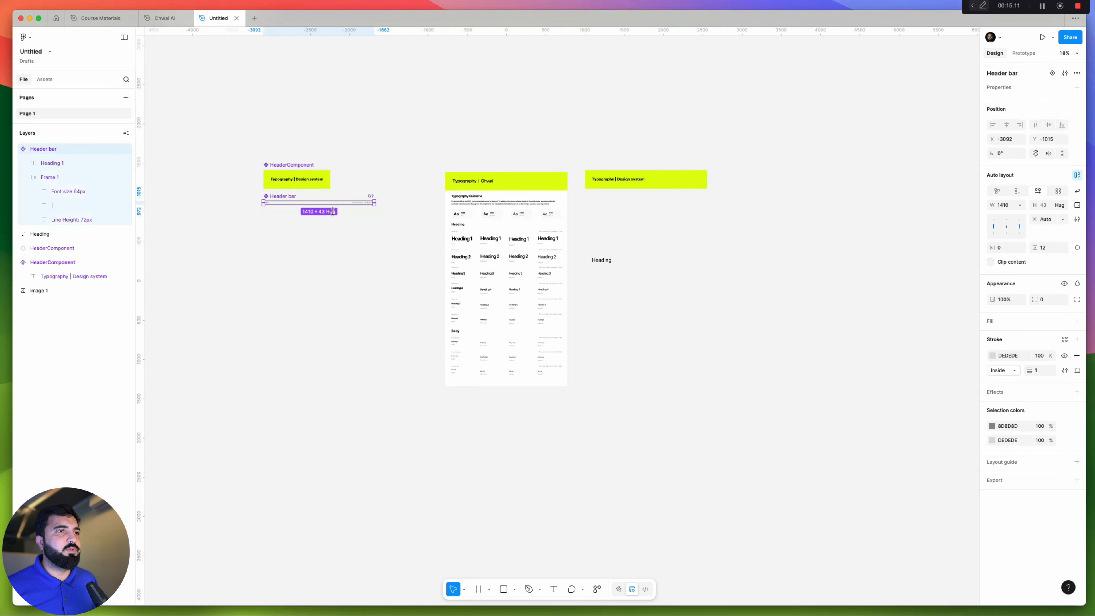
{"action": "left_click_drag", "start_coordinate": [333, 211], "coordinate": [599, 241]}
{"action": "scroll", "coordinate": [599, 250], "scroll_direction": "up", "scroll_amount": 5}
{"action": "key", "text": "Escape"}
Move the Heading text under the header bar to X 1000, Y -397 and change its wording to "Heading 1"
{"action": "left_click", "coordinate": [597, 294]}
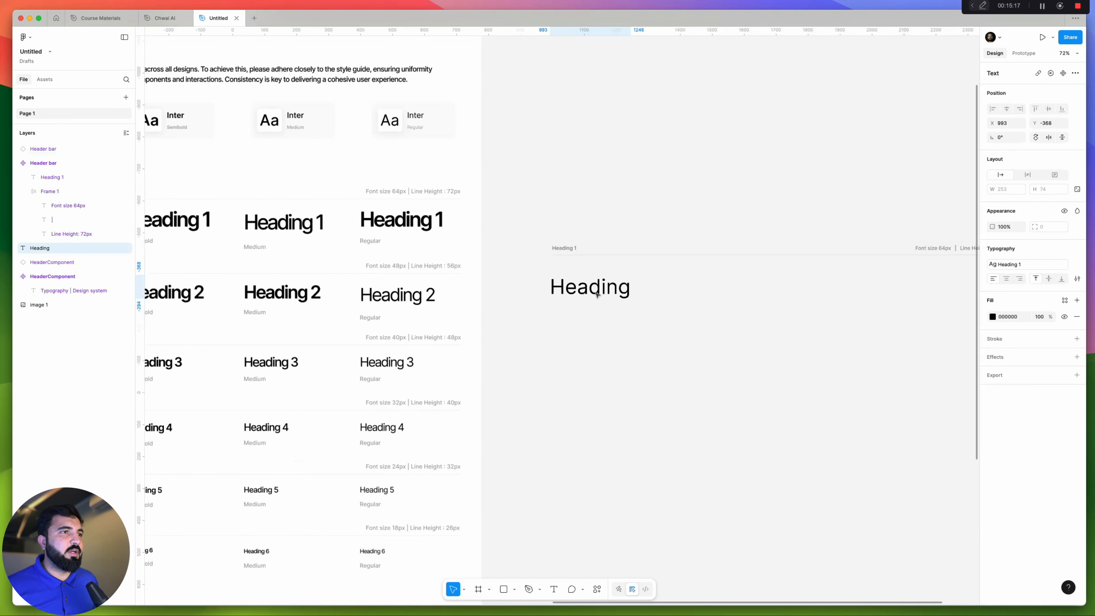
{"action": "left_click_drag", "start_coordinate": [598, 295], "coordinate": [599, 285]}
{"action": "scroll", "coordinate": [766, 303], "scroll_direction": "left", "scroll_amount": 5}
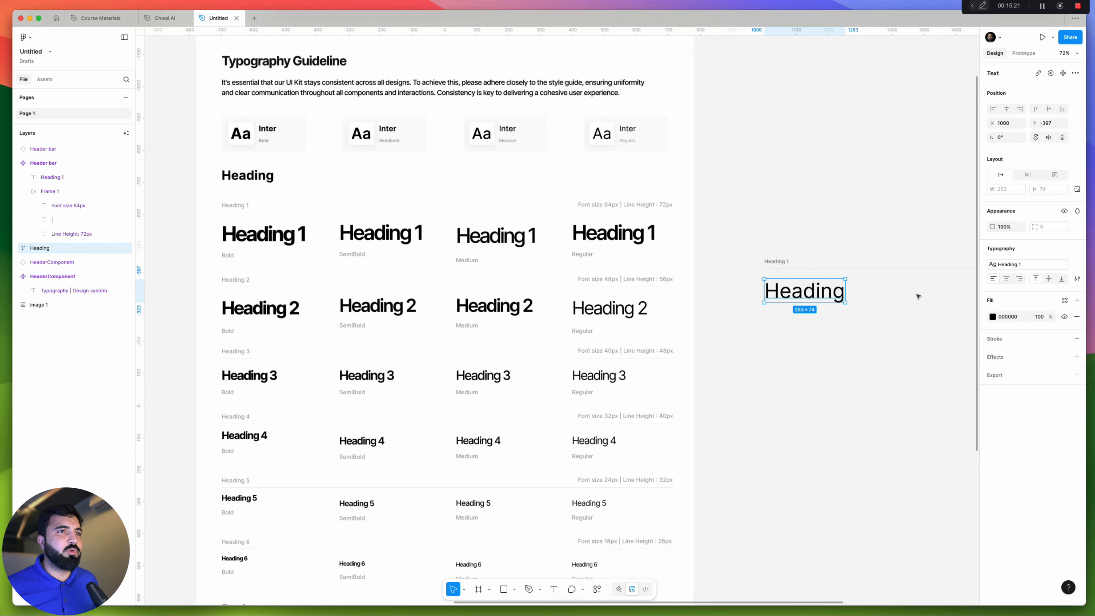
{"action": "scroll", "coordinate": [851, 301], "scroll_direction": "up", "scroll_amount": 5}
{"action": "double_click", "coordinate": [832, 276]}
{"action": "left_click", "coordinate": [832, 276]}
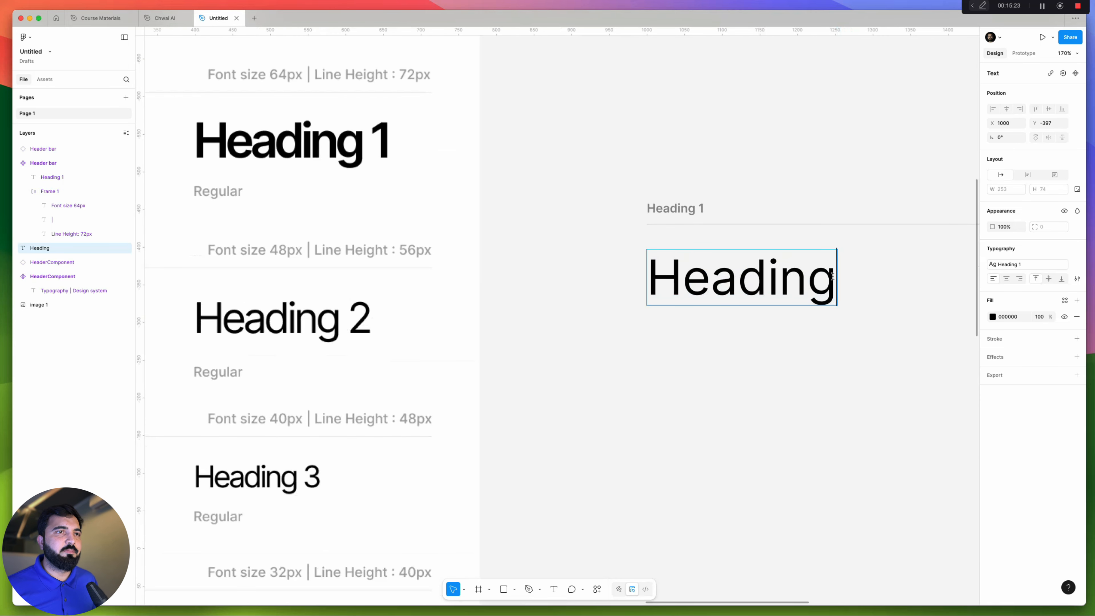
{"action": "type", "text": "1"}
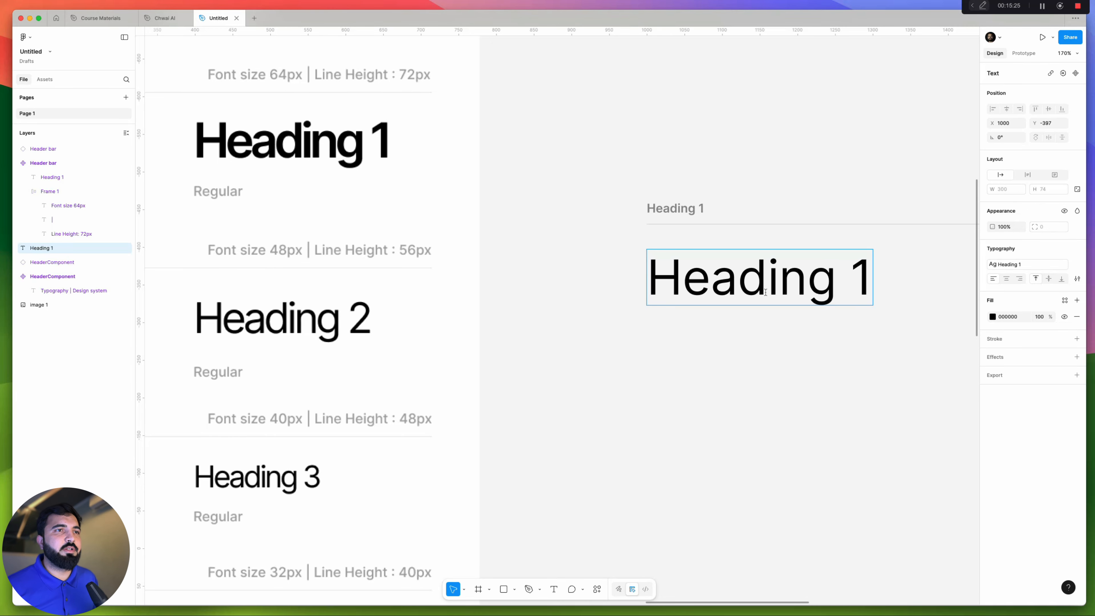
Copy the large Heading 1 text directly below itself at X 1000, Y -310 and change the copy's wording to "Bold"
{"action": "scroll", "coordinate": [765, 292], "scroll_direction": "down", "scroll_amount": 5}
{"action": "left_click", "coordinate": [770, 352]}
{"action": "scroll", "coordinate": [728, 284], "scroll_direction": "right", "scroll_amount": 3}
{"action": "left_click_drag", "start_coordinate": [583, 287], "coordinate": [585, 318]}
{"action": "key", "text": "Return"}
{"action": "type", "text": "B"}
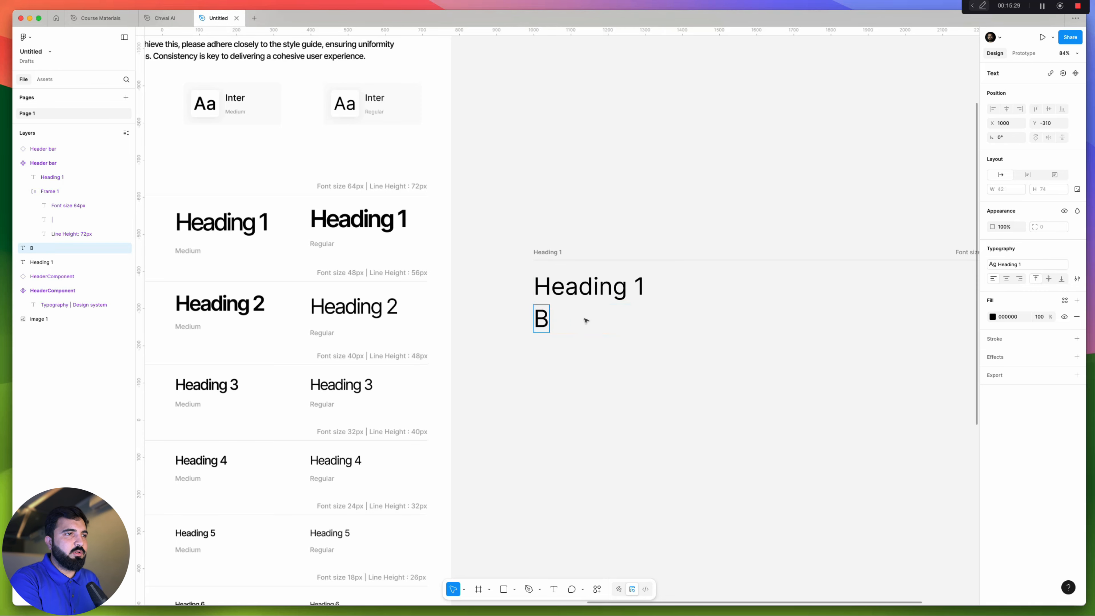
{"action": "type", "text": "old"}
Detach the Bold label from its text style and set it to Inter Bold, size 24
{"action": "double_click", "coordinate": [584, 318]}
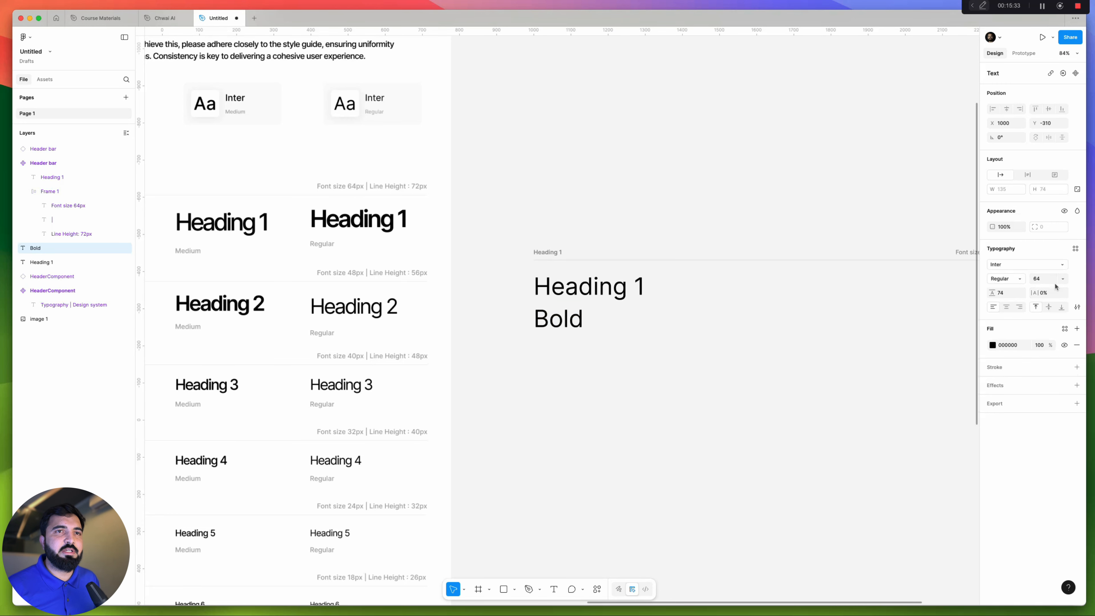
{"action": "left_click", "coordinate": [1063, 278]}
{"action": "left_click", "coordinate": [1061, 226]}
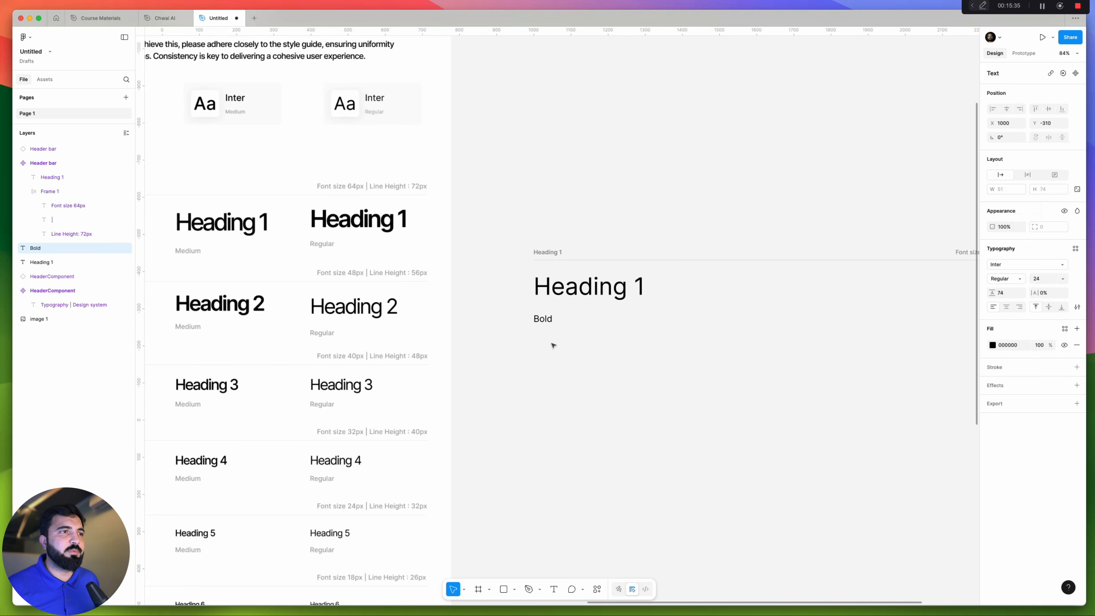
{"action": "scroll", "coordinate": [553, 345], "scroll_direction": "up", "scroll_amount": 5}
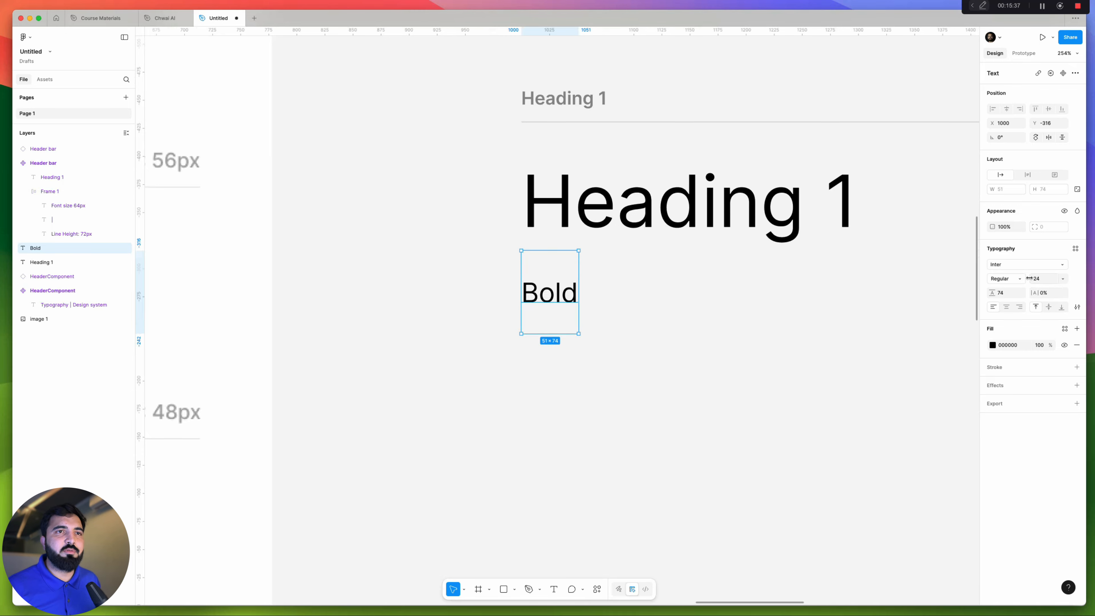
{"action": "left_click", "coordinate": [1021, 283]}
{"action": "left_click", "coordinate": [1009, 299]}
Edit the Heading 1 text style so that its font weight is Bold
{"action": "left_click", "coordinate": [662, 217]}
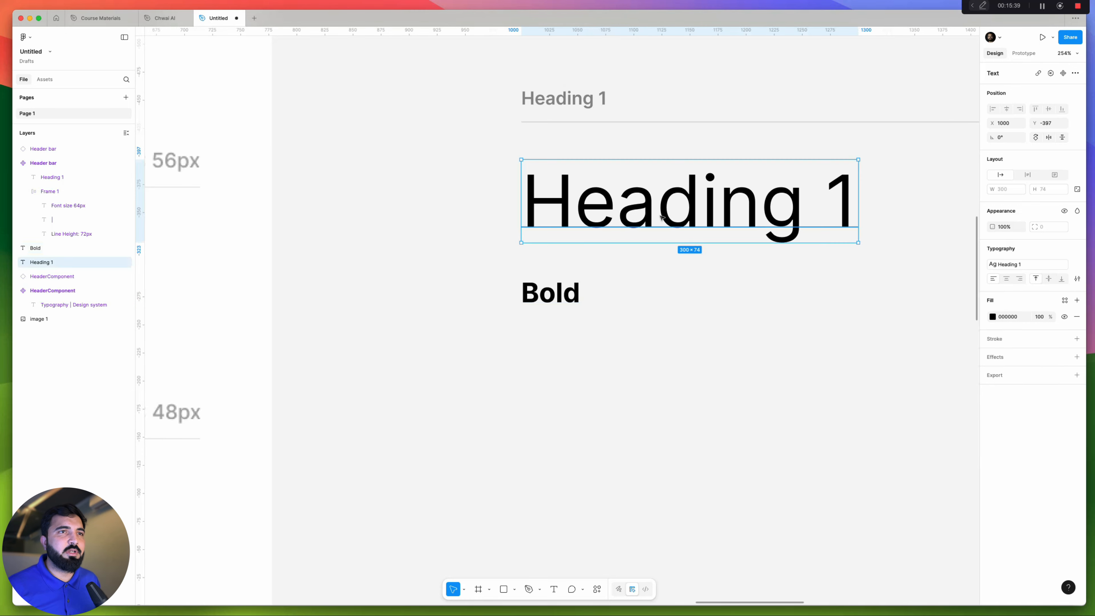
{"action": "left_click", "coordinate": [1019, 267]}
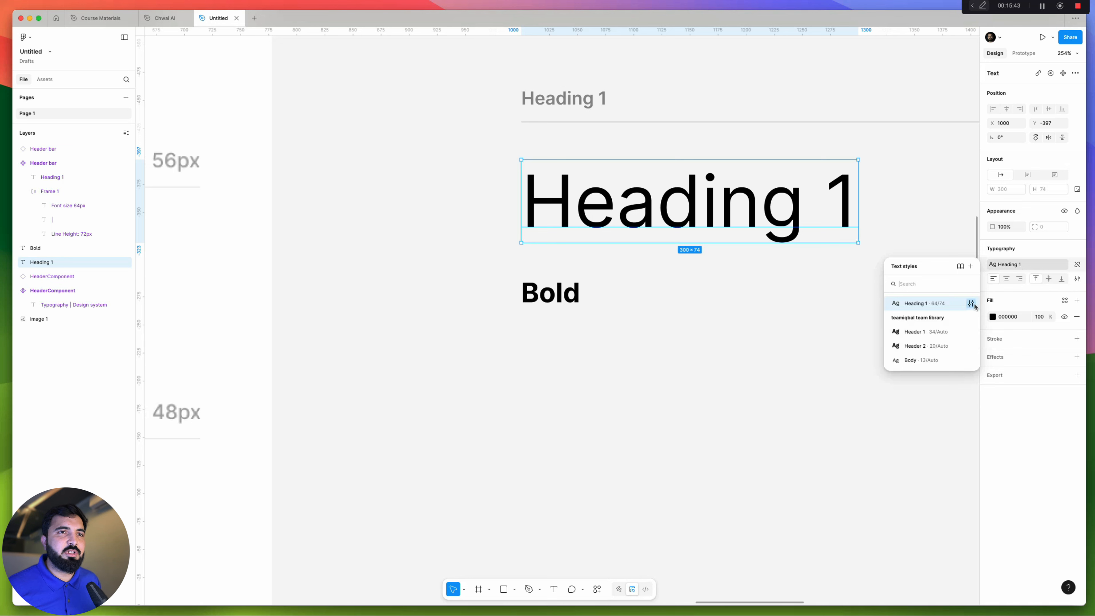
{"action": "left_click", "coordinate": [974, 305]}
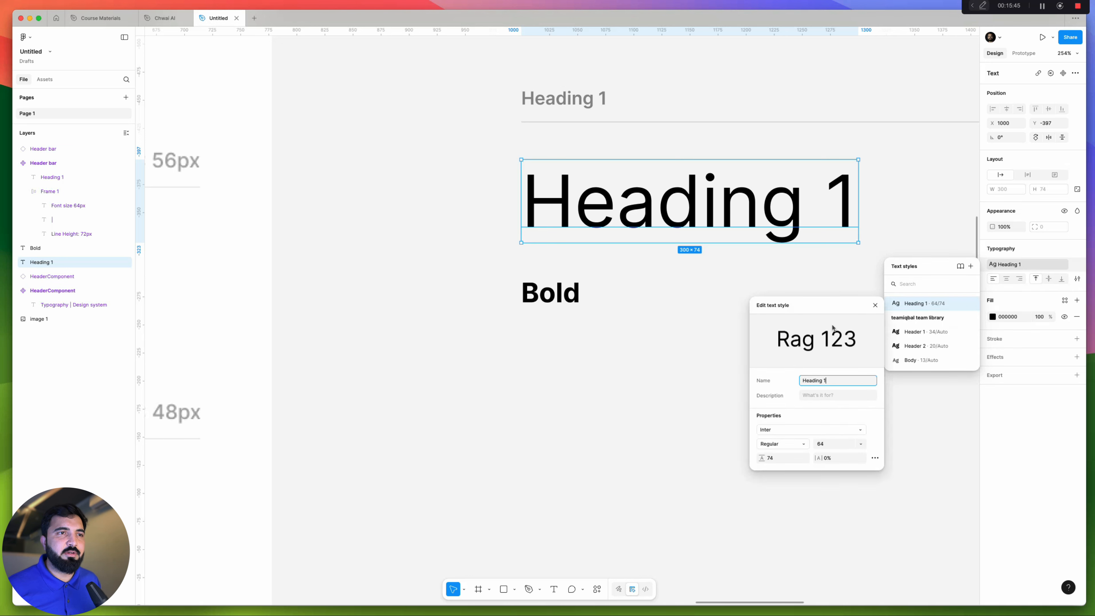
{"action": "left_click", "coordinate": [794, 444]}
{"action": "left_click", "coordinate": [794, 445]}
{"action": "left_click", "coordinate": [795, 442]}
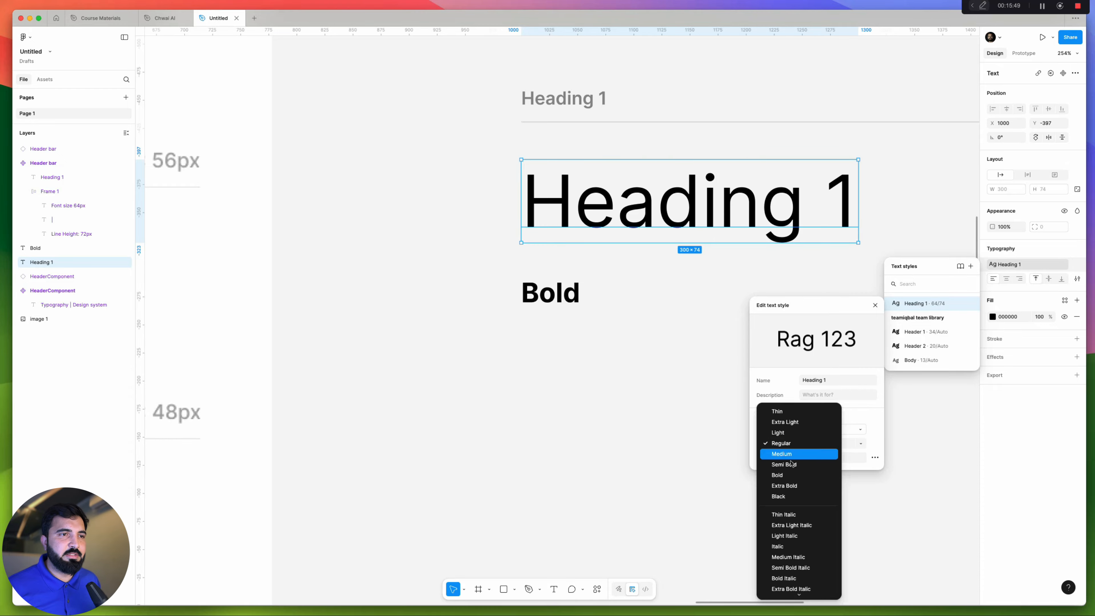
{"action": "left_click", "coordinate": [786, 474]}
Set the Bold label's line height to auto
{"action": "scroll", "coordinate": [489, 167], "scroll_direction": "down", "scroll_amount": 5}
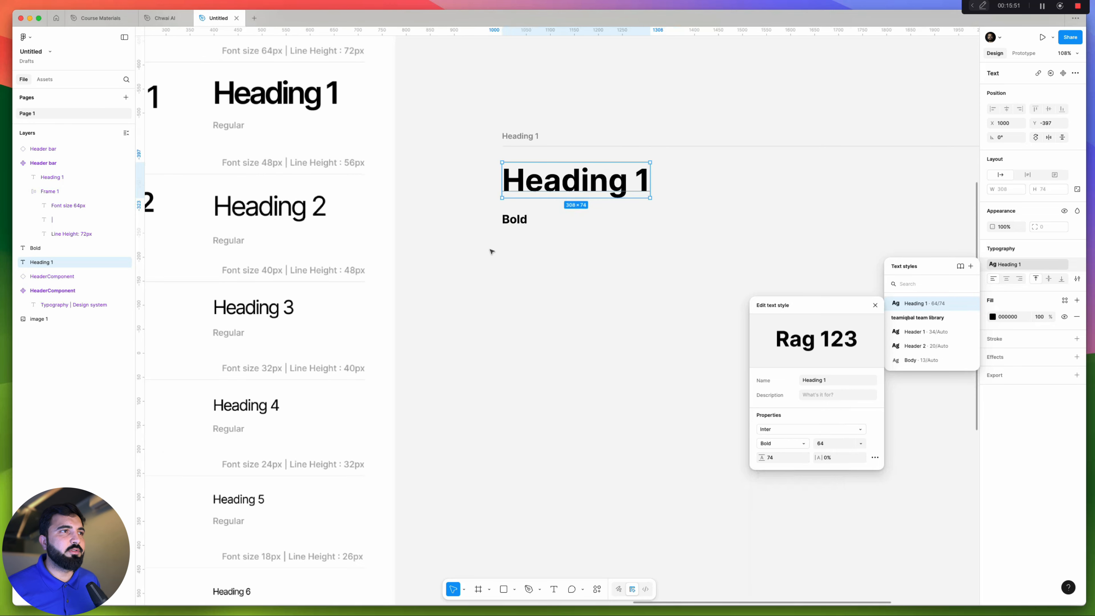
{"action": "left_click", "coordinate": [524, 221]}
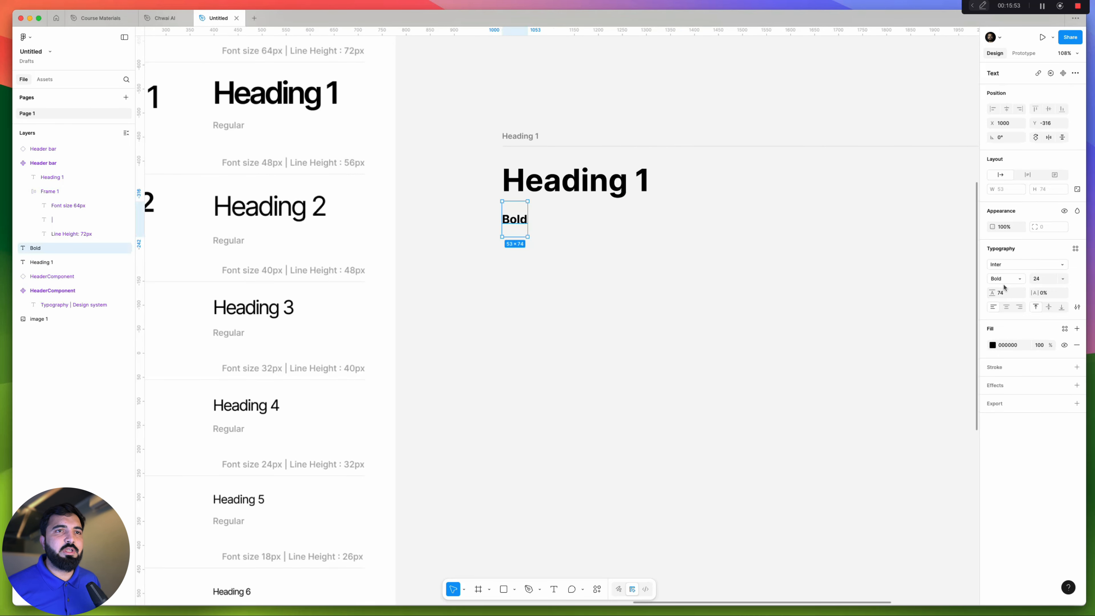
{"action": "left_click", "coordinate": [1019, 294]}
{"action": "type", "text": "auto"}
{"action": "key", "text": "Return"}
{"action": "left_click", "coordinate": [918, 285]}
{"action": "scroll", "coordinate": [690, 281], "scroll_direction": "right", "scroll_amount": 3}
{"action": "scroll", "coordinate": [690, 281], "scroll_direction": "up", "scroll_amount": 2}
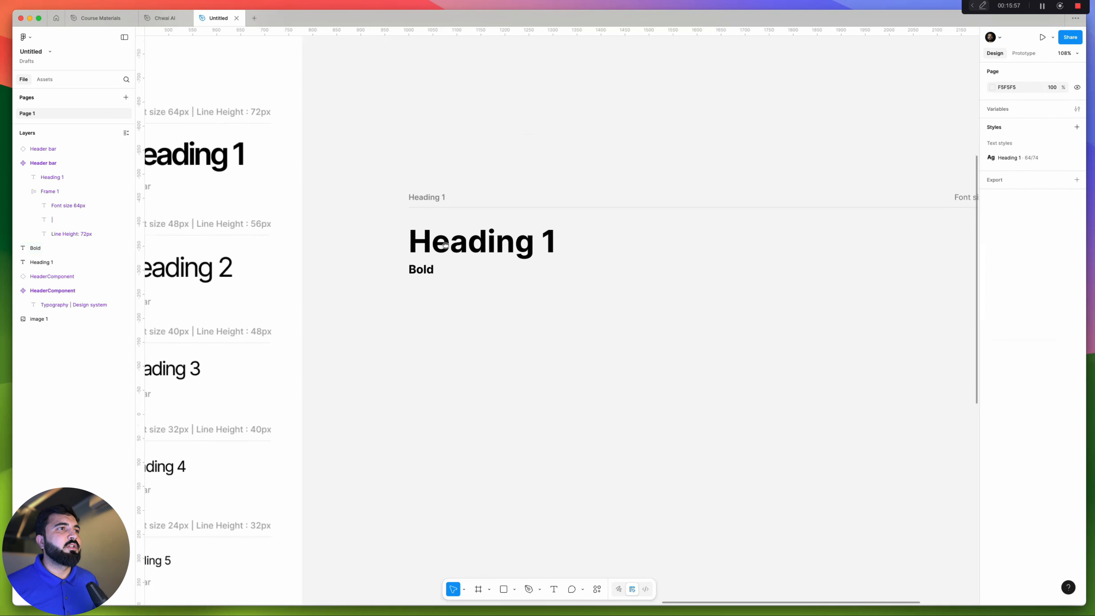
Copy the Heading 1 and Bold text pair sideways to X 1397 and repeat the copy twice to form four columns
{"action": "left_click", "coordinate": [455, 202]}
{"action": "scroll", "coordinate": [455, 256], "scroll_direction": "down", "scroll_amount": 5}
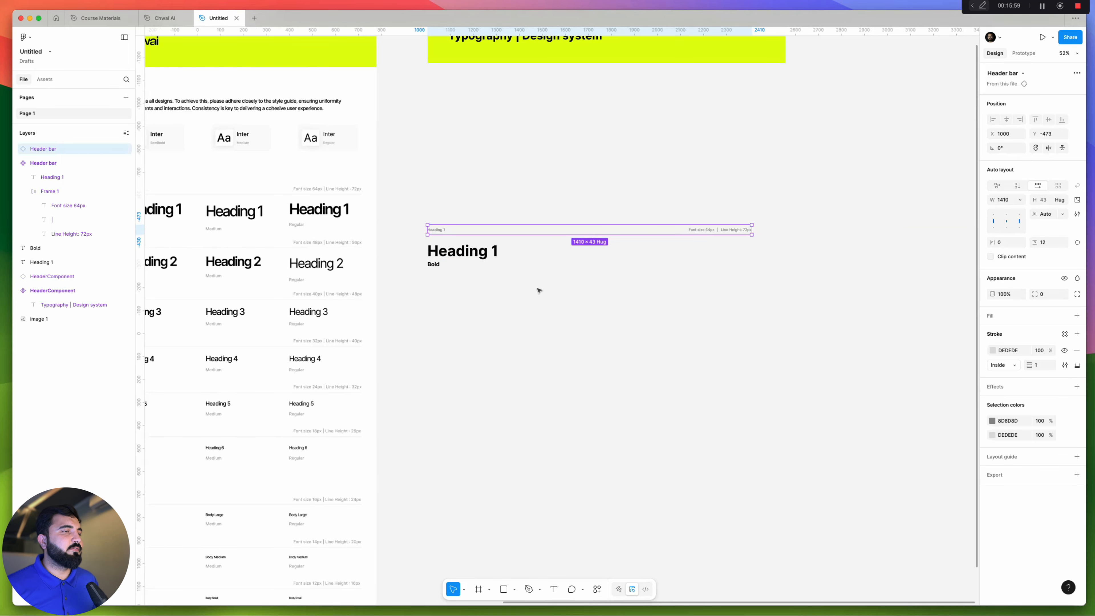
{"action": "scroll", "coordinate": [573, 302], "scroll_direction": "left", "scroll_amount": 3}
{"action": "left_click", "coordinate": [620, 271]}
{"action": "left_click", "coordinate": [590, 284], "text": "shift"}
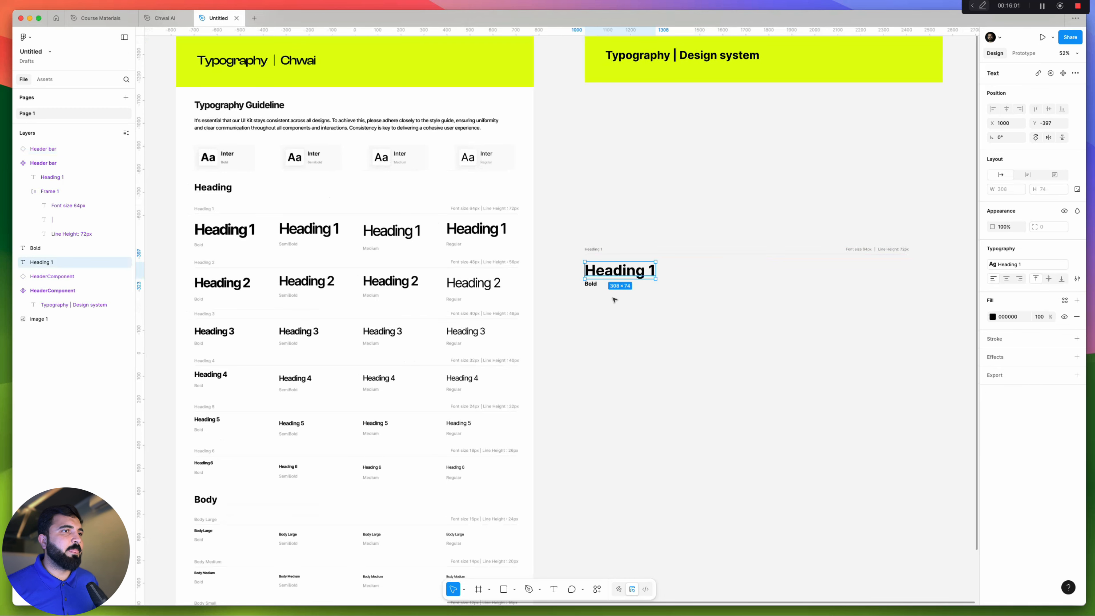
{"action": "scroll", "coordinate": [613, 296], "scroll_direction": "up", "scroll_amount": 1}
{"action": "left_click_drag", "start_coordinate": [604, 271], "coordinate": [703, 272]}
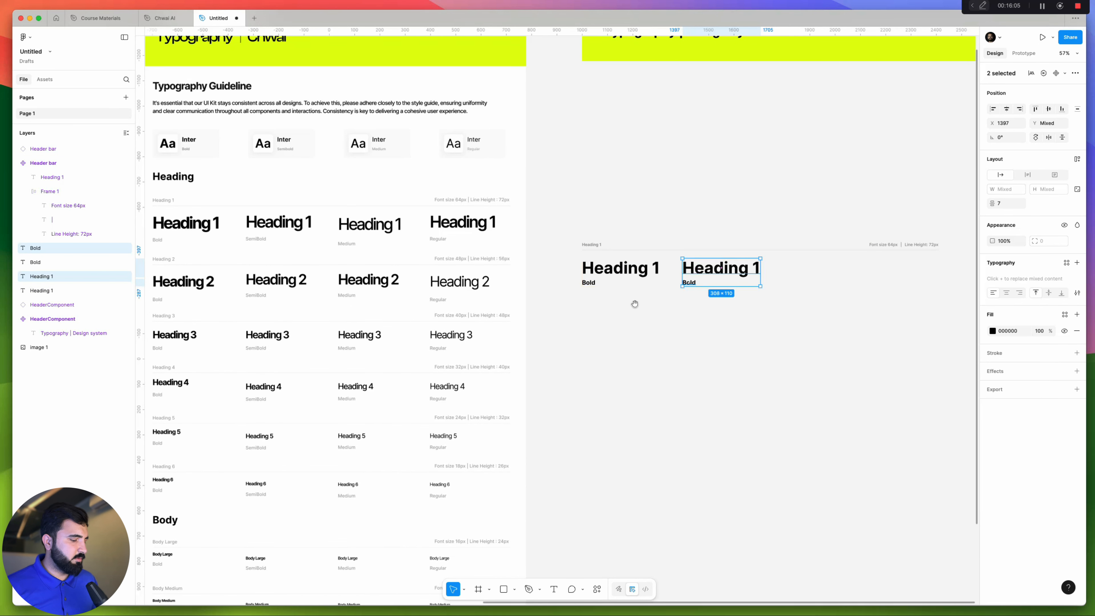
{"action": "scroll", "coordinate": [635, 304], "scroll_direction": "down", "scroll_amount": 5}
{"action": "key", "text": "super+d"}
{"action": "key", "text": "super+d"}
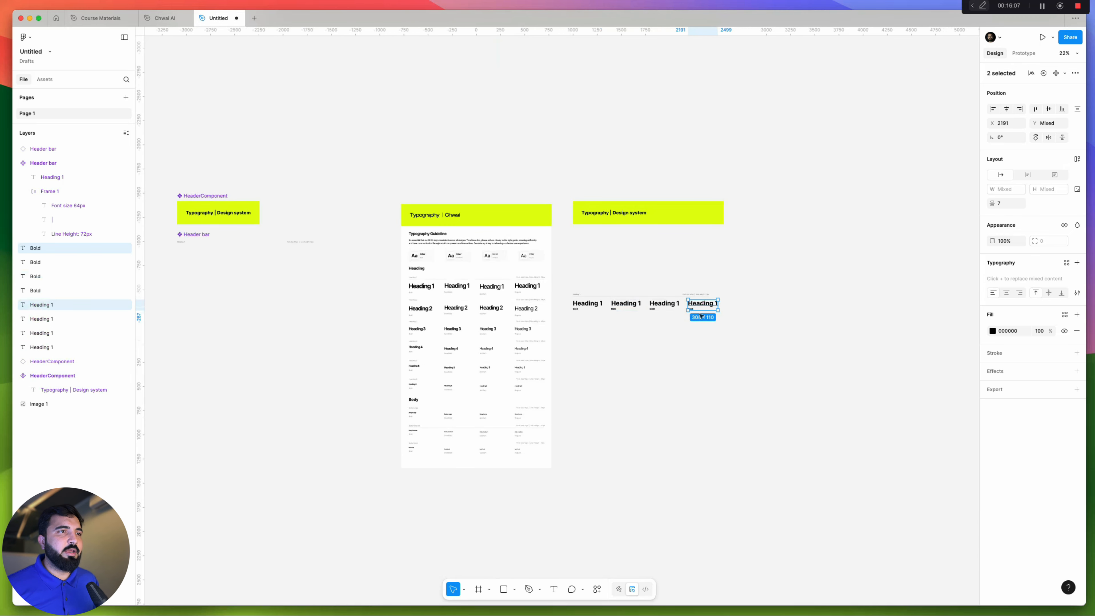
{"action": "scroll", "coordinate": [701, 316], "scroll_direction": "up", "scroll_amount": 5}
{"action": "scroll", "coordinate": [651, 319], "scroll_direction": "left", "scroll_amount": 4}
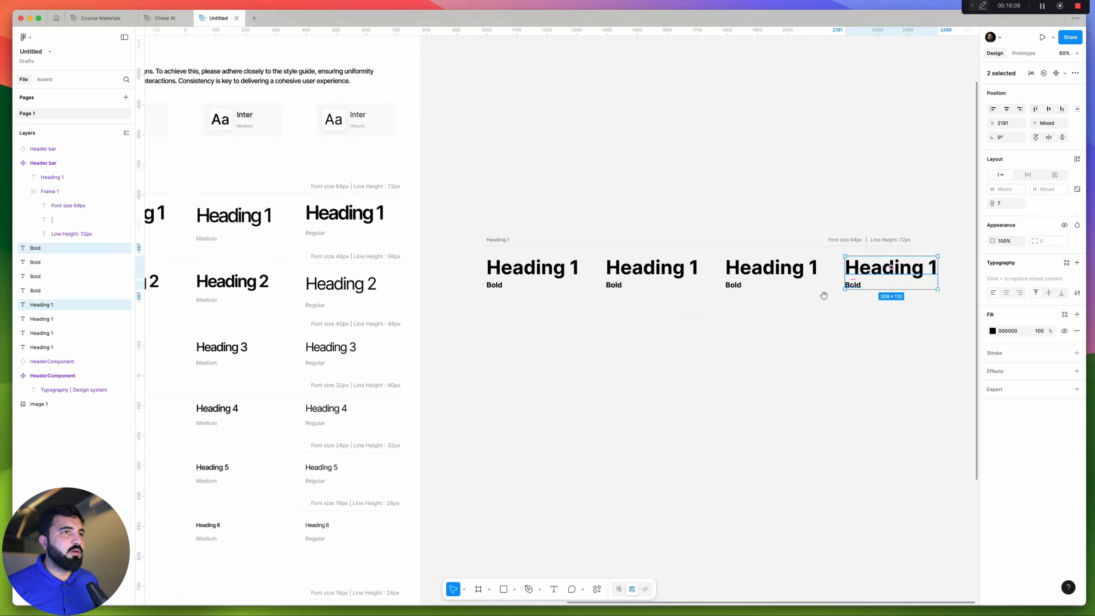
Wrap the first Heading 1 text and its Bold label in a vertical auto layout frame with spacing 7
{"action": "scroll", "coordinate": [771, 284], "scroll_direction": "down", "scroll_amount": 2}
{"action": "mouse_move", "coordinate": [623, 314]}
{"action": "left_mouse_down"}
{"action": "mouse_move", "coordinate": [666, 318]}
{"action": "mouse_move", "coordinate": [621, 324]}
{"action": "left_mouse_up"}
{"action": "left_click", "coordinate": [582, 259]}
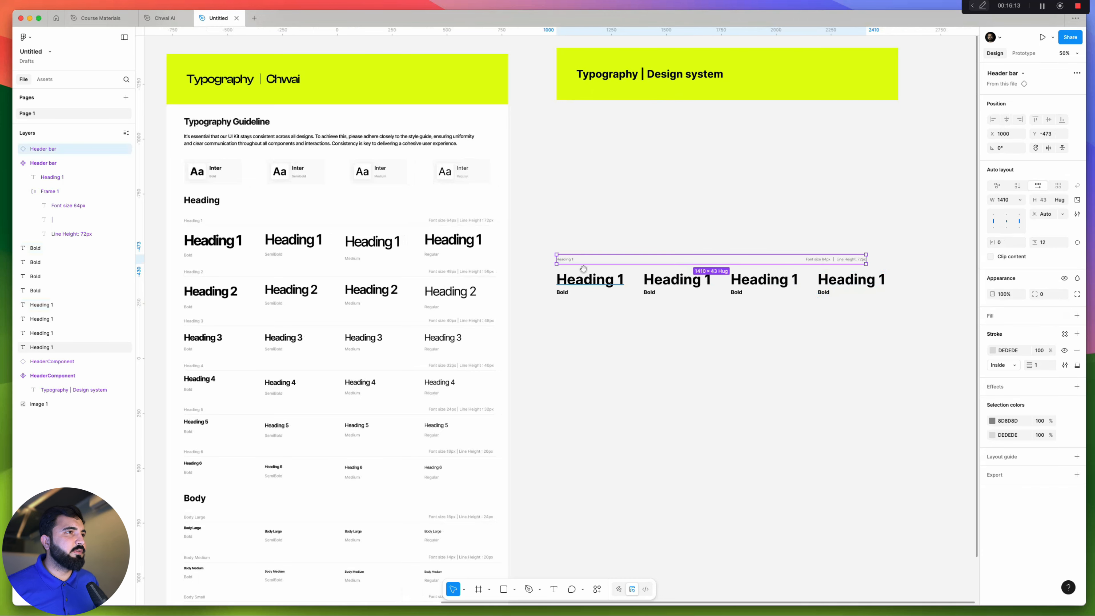
{"action": "left_click_drag", "start_coordinate": [583, 268], "coordinate": [664, 275]}
{"action": "left_click", "coordinate": [651, 290]}
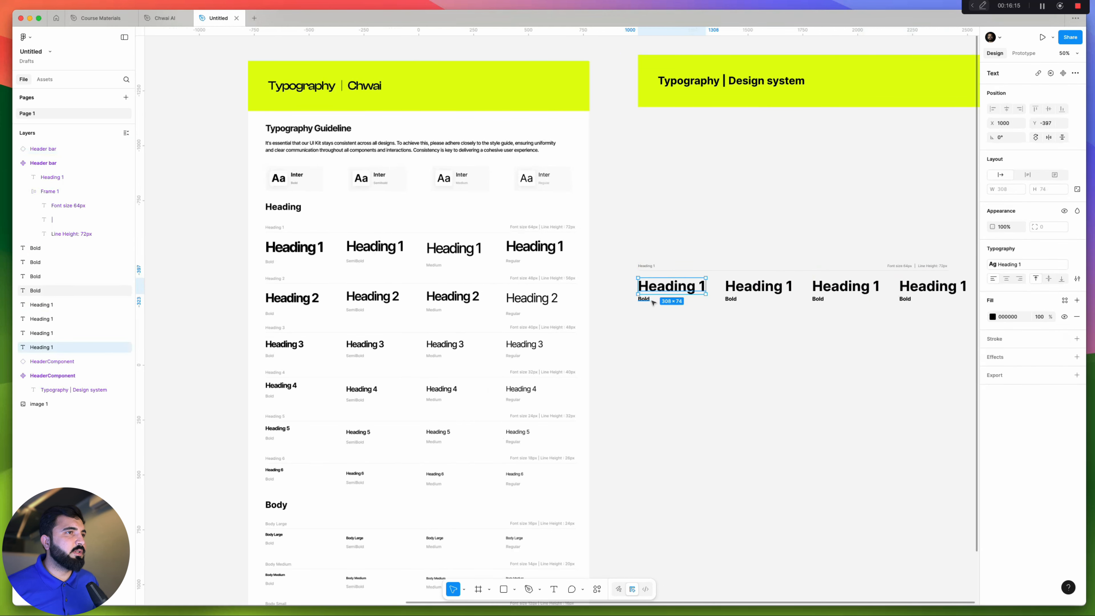
{"action": "left_click", "coordinate": [759, 287]}
{"action": "scroll", "coordinate": [657, 288], "scroll_direction": "up", "scroll_amount": 5}
{"action": "left_click", "coordinate": [656, 294]}
{"action": "left_click", "coordinate": [630, 317], "text": "shift"}
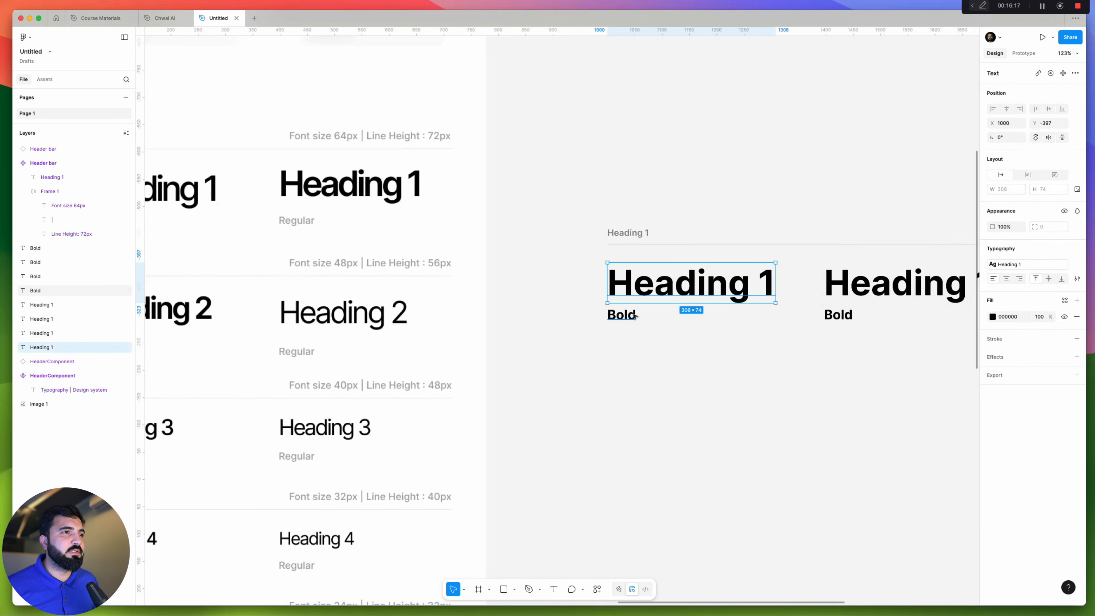
{"action": "key", "text": "shift+a"}
Delete the three loose Heading 1 and Bold text pairs beside the auto layout frame
{"action": "scroll", "coordinate": [580, 357], "scroll_direction": "right", "scroll_amount": 5}
{"action": "scroll", "coordinate": [697, 296], "scroll_direction": "down", "scroll_amount": 5}
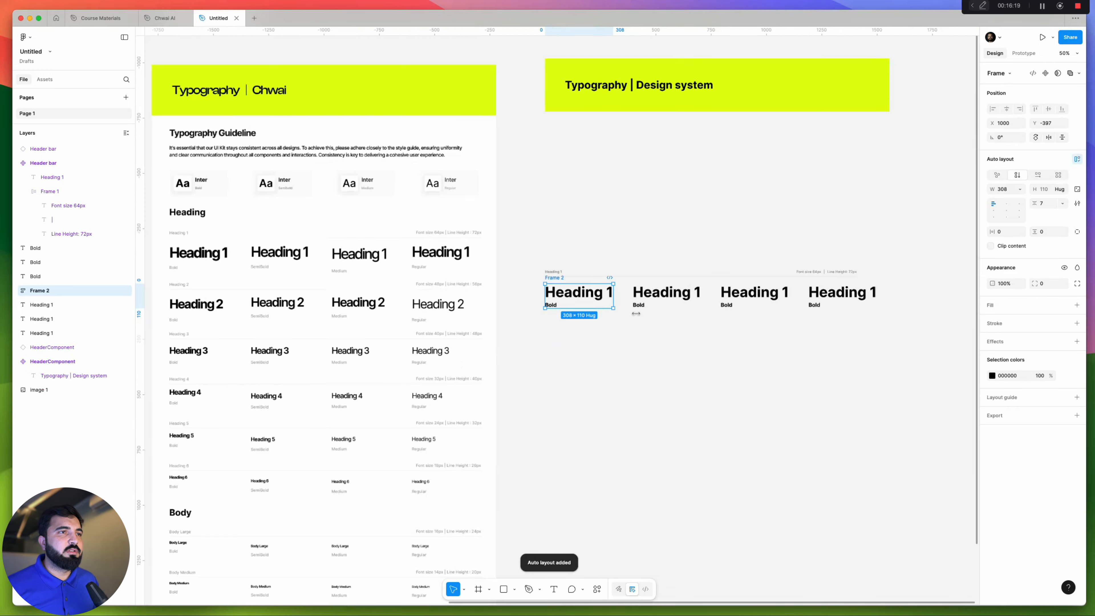
{"action": "left_click", "coordinate": [666, 292]}
{"action": "left_click_drag", "start_coordinate": [637, 338], "coordinate": [857, 300]}
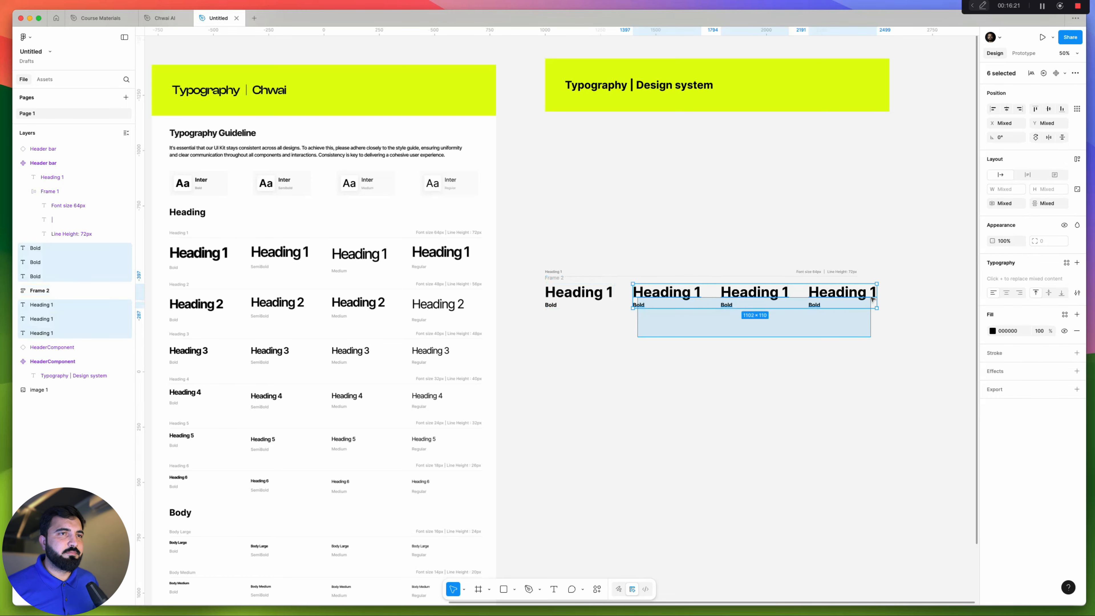
{"action": "key", "text": "Delete"}
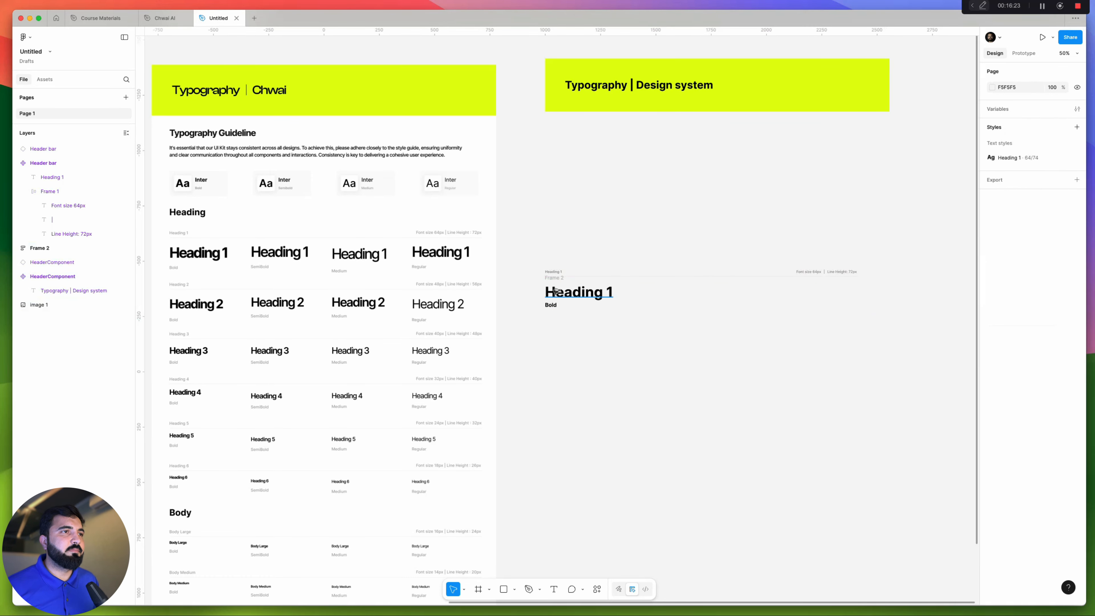
Duplicate the Heading 1 auto layout frame sideways into a row of four, with the last frame at X 1987
{"action": "scroll", "coordinate": [554, 288], "scroll_direction": "up", "scroll_amount": 5}
{"action": "left_click_drag", "start_coordinate": [551, 288], "coordinate": [717, 288]}
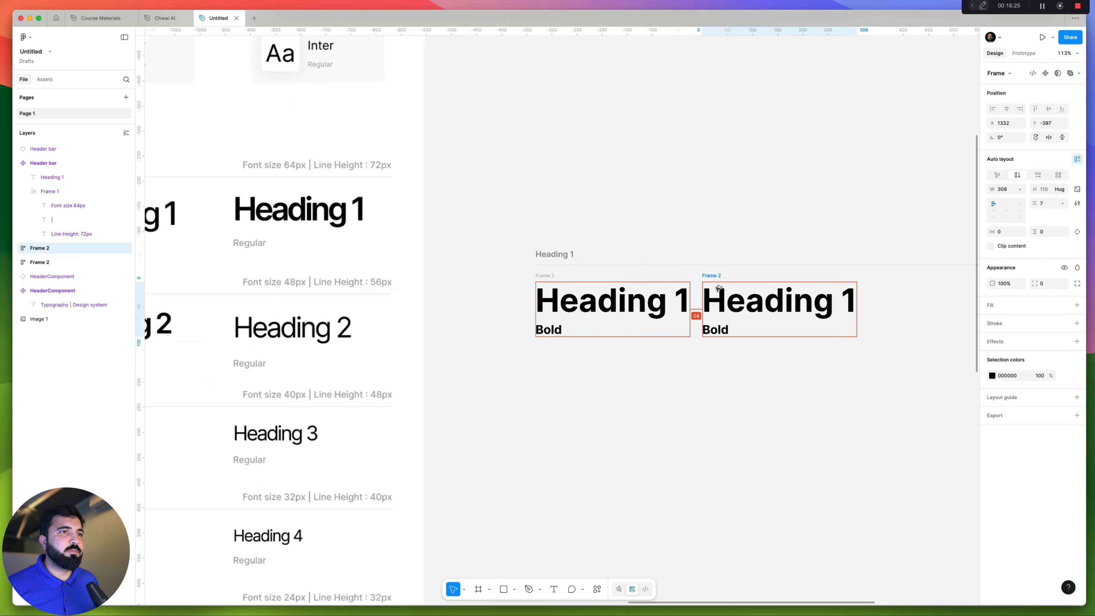
{"action": "scroll", "coordinate": [717, 288], "scroll_direction": "down", "scroll_amount": 5}
{"action": "key", "text": "super+d"}
{"action": "key", "text": "super+d"}
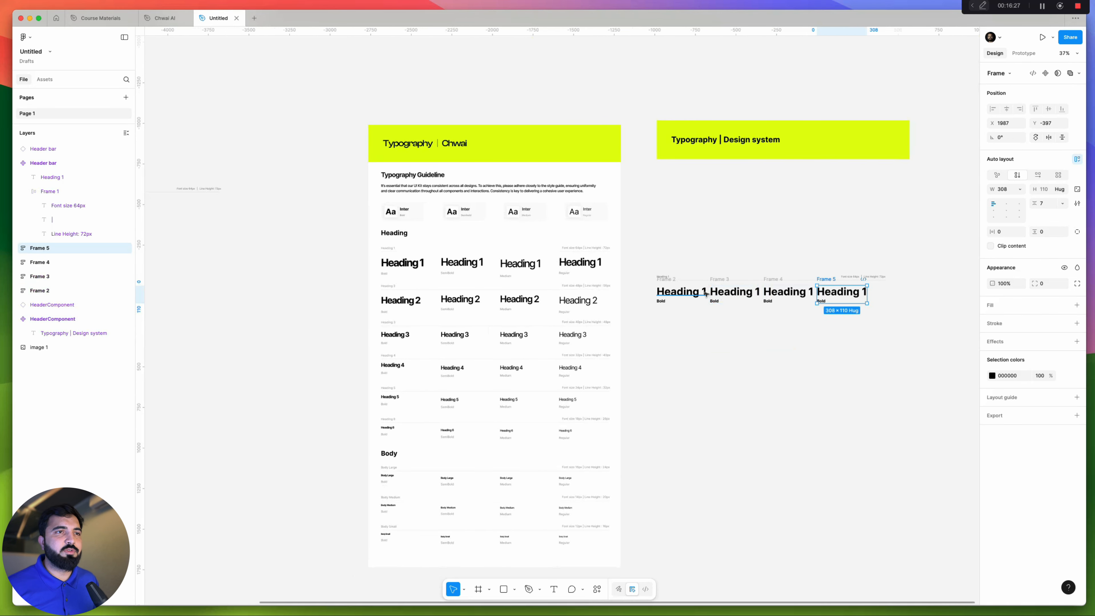
{"action": "key", "text": "super+d"}
{"action": "key", "text": "super+z"}
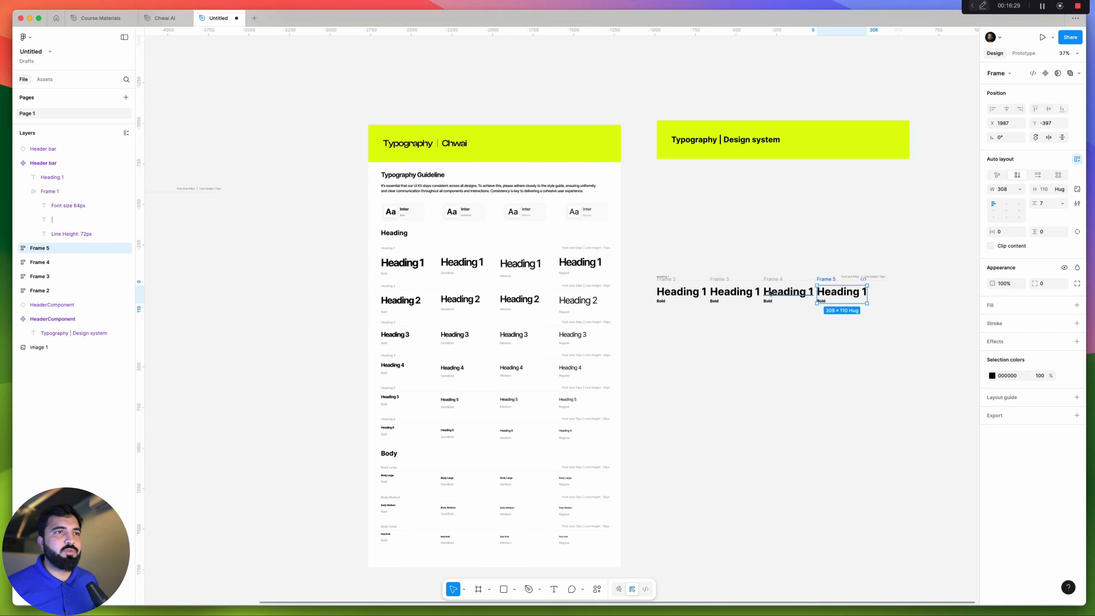
Move the fourth Heading 1 frame outward to X 2102, lining its end up with the header bar's end
{"action": "scroll", "coordinate": [827, 300], "scroll_direction": "up", "scroll_amount": 5}
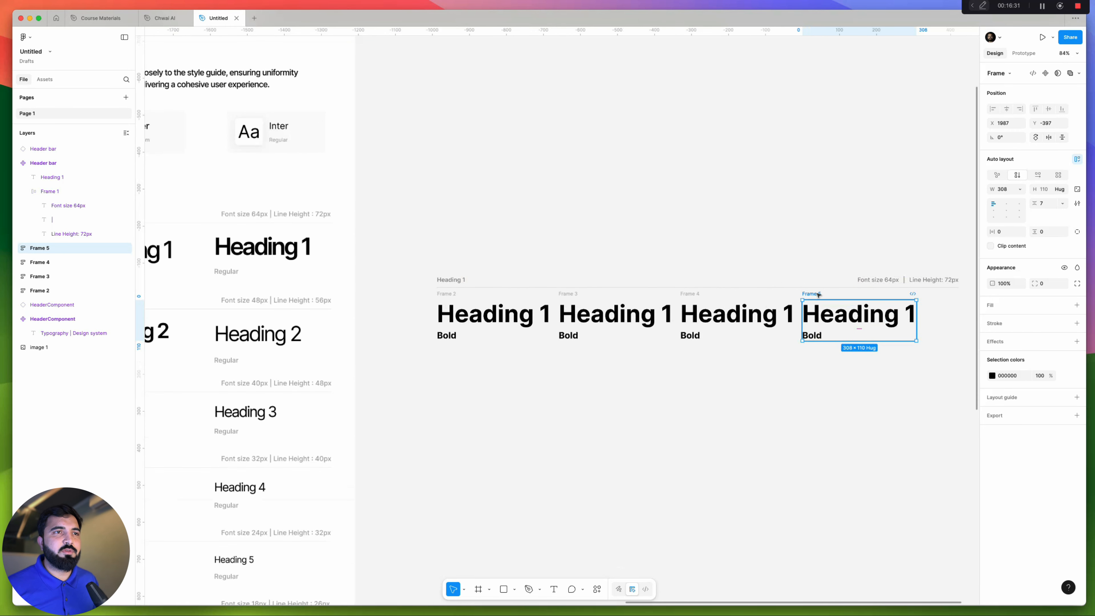
{"action": "left_click_drag", "start_coordinate": [820, 295], "coordinate": [857, 295]}
{"action": "scroll", "coordinate": [858, 295], "scroll_direction": "down", "scroll_amount": 4}
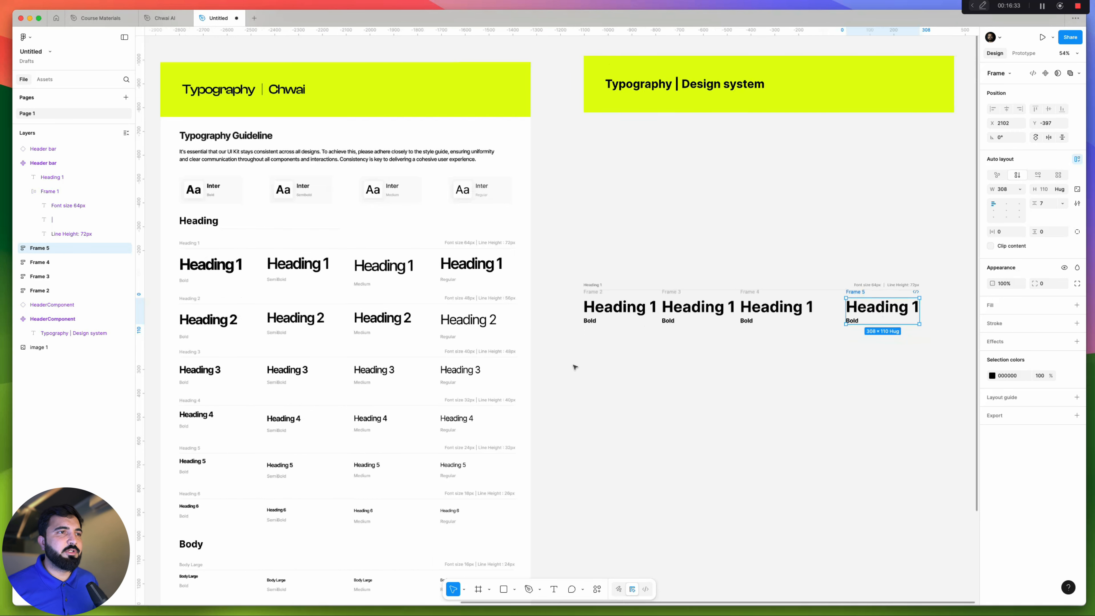
Wrap the four Heading 1 frames in a horizontal auto layout frame with a spacing of 59
{"action": "left_click_drag", "start_coordinate": [565, 361], "coordinate": [925, 298]}
{"action": "key", "text": "shift+a"}
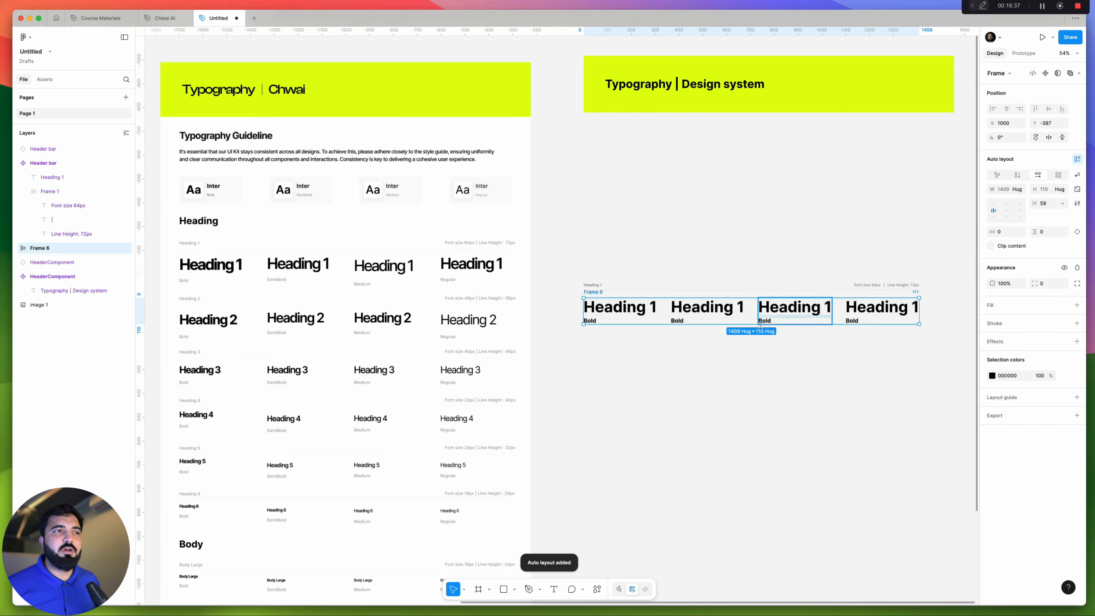
{"action": "scroll", "coordinate": [578, 298], "scroll_direction": "up", "scroll_amount": 5}
{"action": "scroll", "coordinate": [577, 300], "scroll_direction": "down", "scroll_amount": 1}
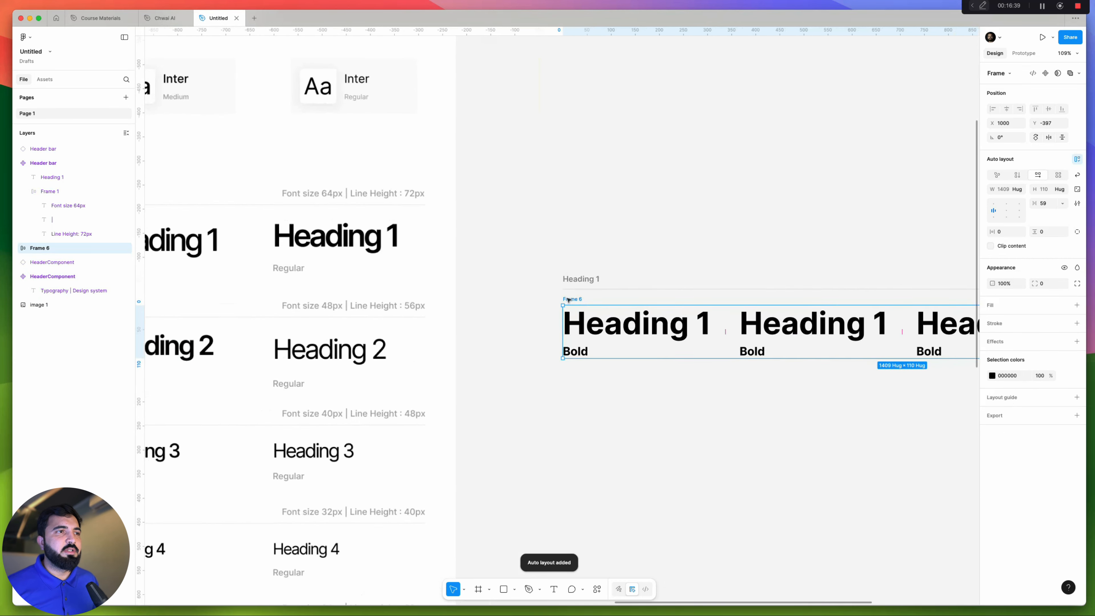
{"action": "scroll", "coordinate": [561, 302], "scroll_direction": "up", "scroll_amount": 4}
{"action": "scroll", "coordinate": [573, 315], "scroll_direction": "down", "scroll_amount": 6}
{"action": "scroll", "coordinate": [582, 327], "scroll_direction": "right", "scroll_amount": 5}
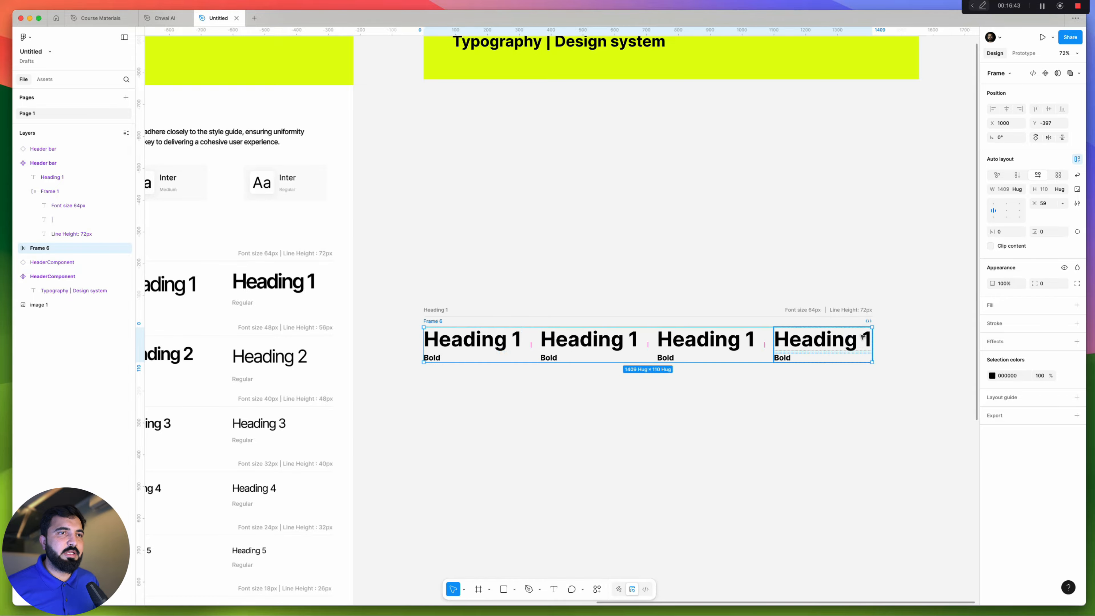
Detach the text style from the second Heading 1 text in the row and set its weight to Semi Bold
{"action": "left_click", "coordinate": [760, 382]}
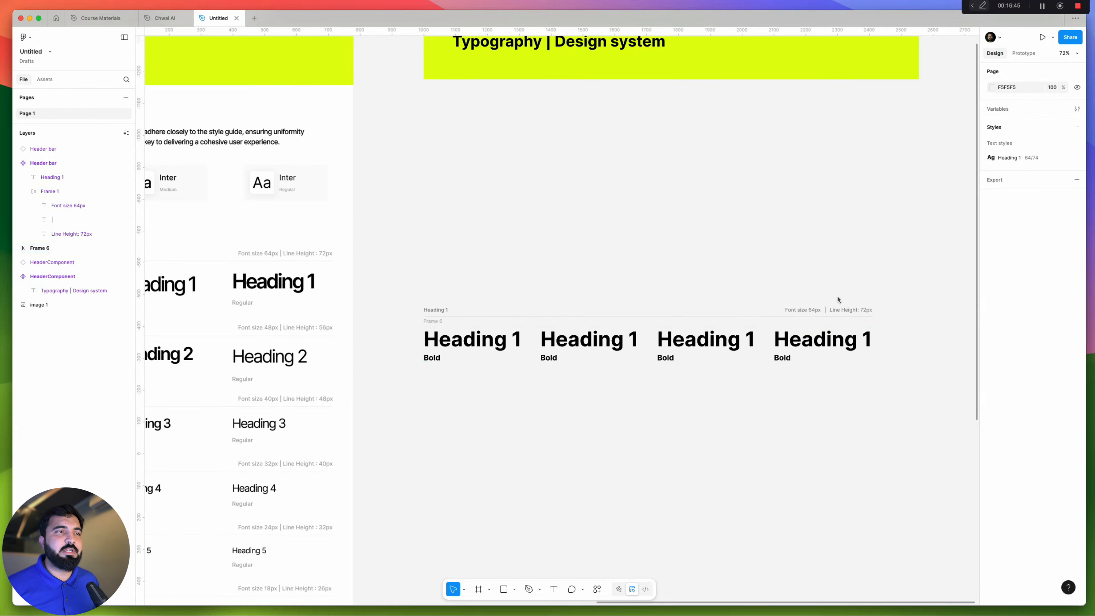
{"action": "scroll", "coordinate": [573, 338], "scroll_direction": "up", "scroll_amount": 5}
{"action": "double_click", "coordinate": [578, 339]}
{"action": "scroll", "coordinate": [508, 338], "scroll_direction": "down", "scroll_amount": 4}
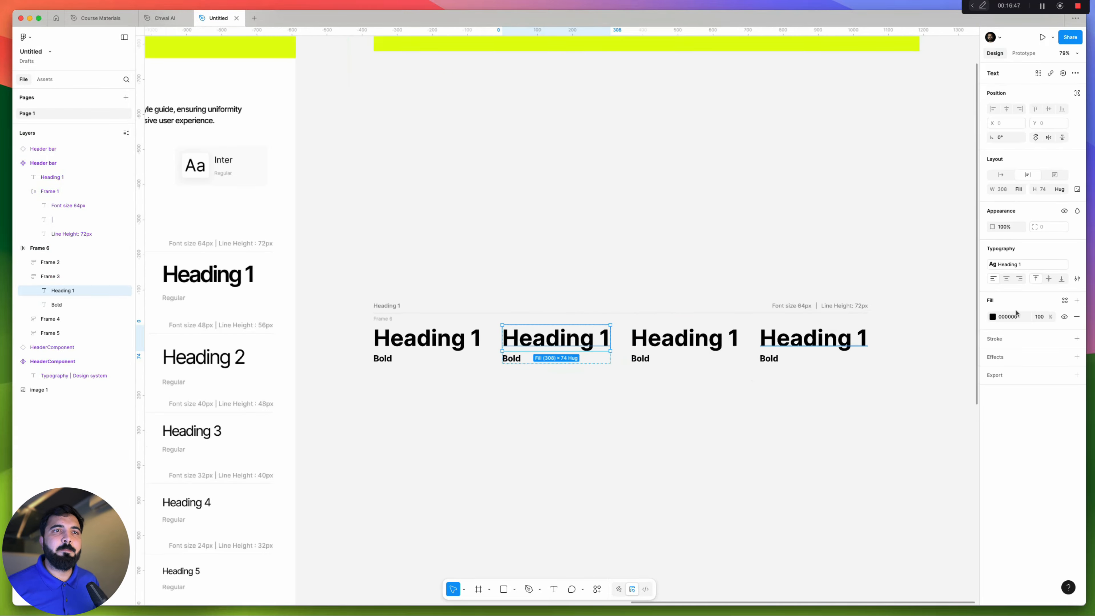
{"action": "left_click", "coordinate": [1078, 264]}
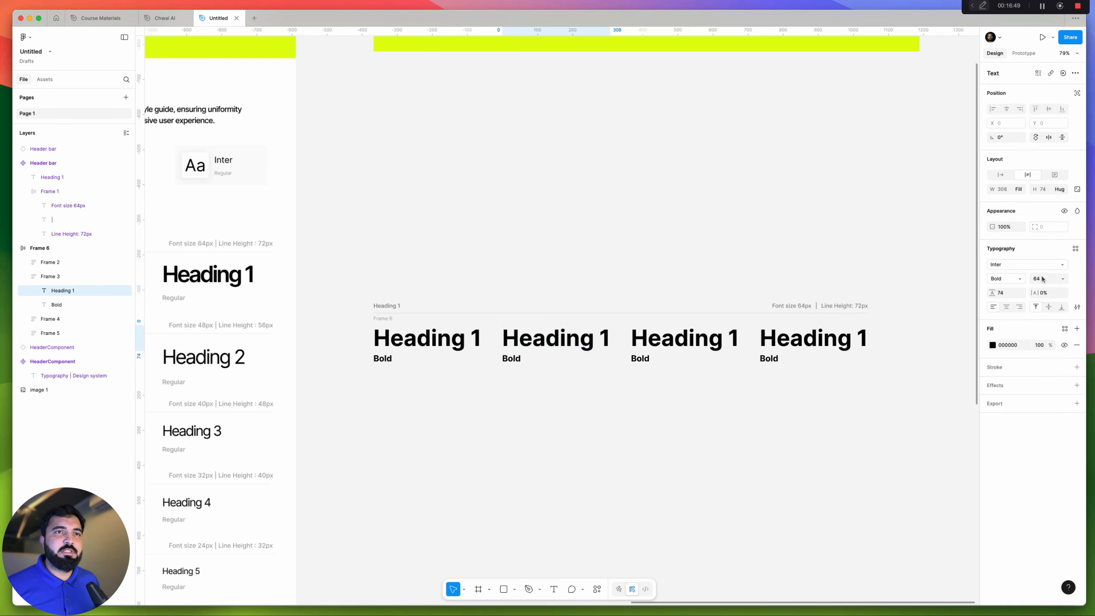
{"action": "left_click", "coordinate": [1005, 280]}
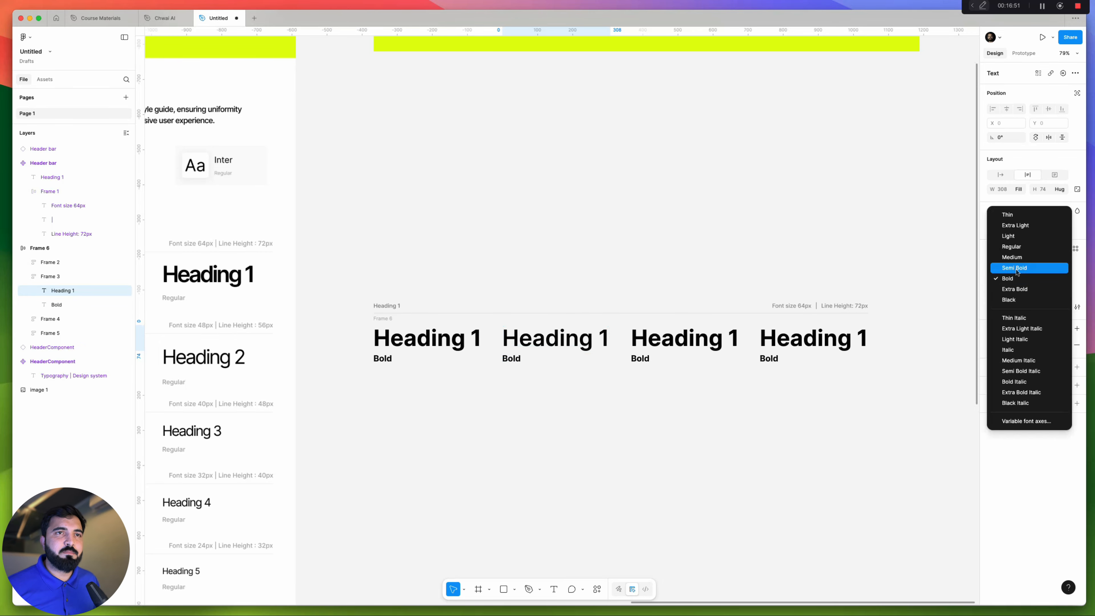
{"action": "left_click", "coordinate": [1014, 268]}
Create a text style named "Heading H1" from the Semi Bold Heading 1 text, after comparing it with the reference image
{"action": "key", "text": "shift+1"}
{"action": "scroll", "coordinate": [412, 266], "scroll_direction": "up", "scroll_amount": 5}
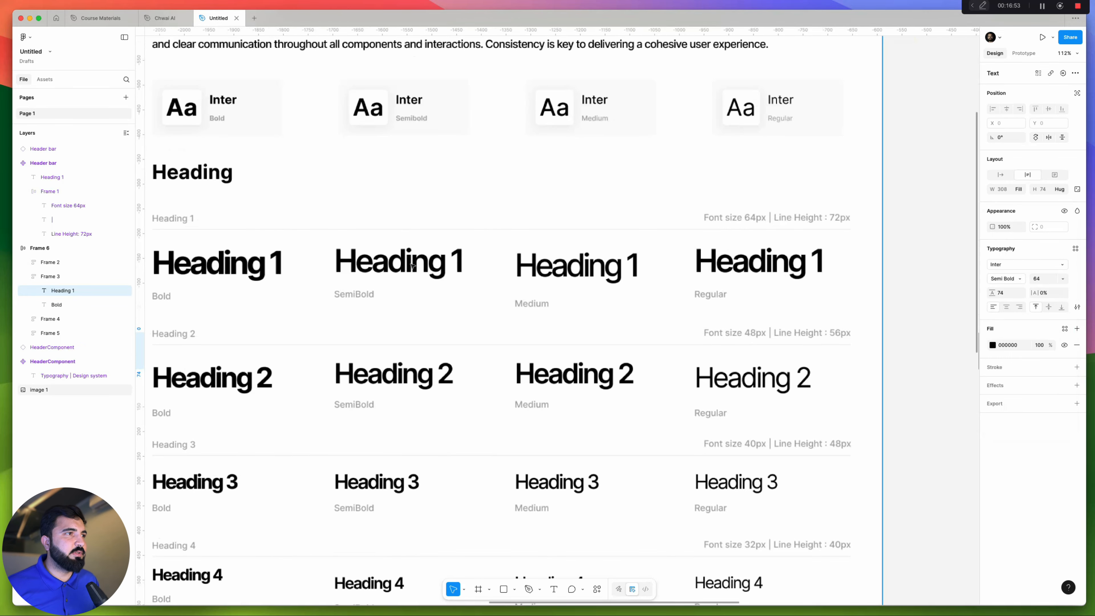
{"action": "key", "text": "shift+1"}
{"action": "scroll", "coordinate": [623, 302], "scroll_direction": "up", "scroll_amount": 5}
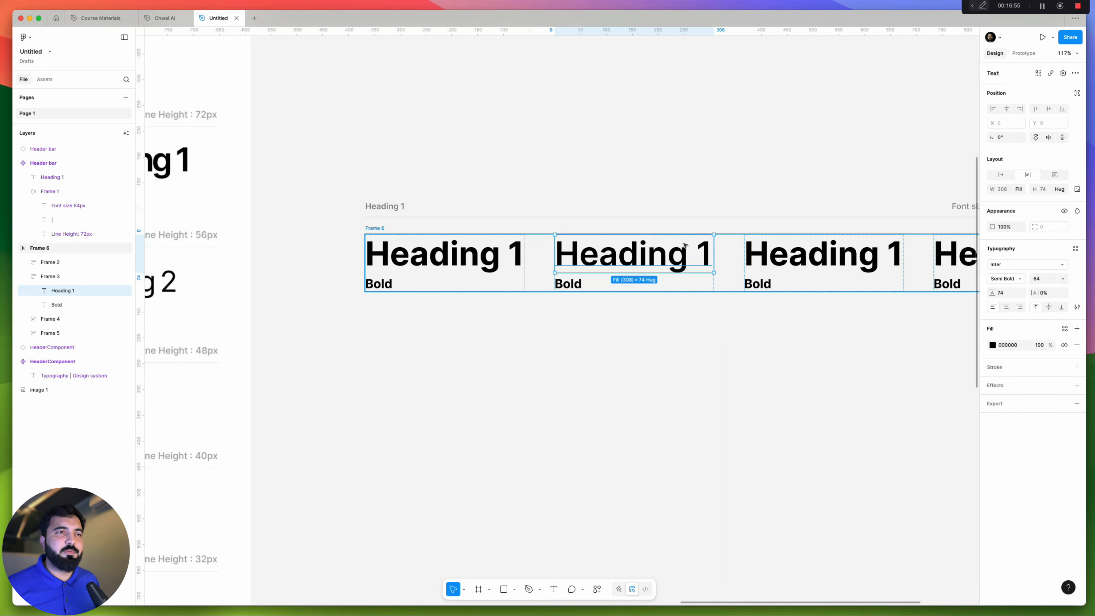
{"action": "left_click", "coordinate": [1076, 249]}
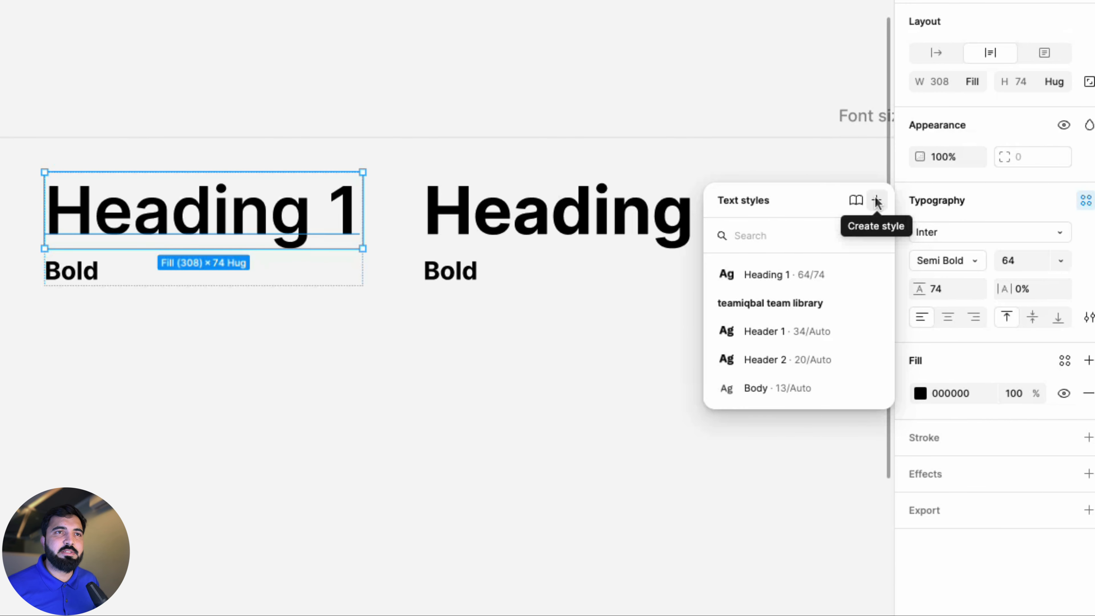
{"action": "left_click", "coordinate": [876, 201]}
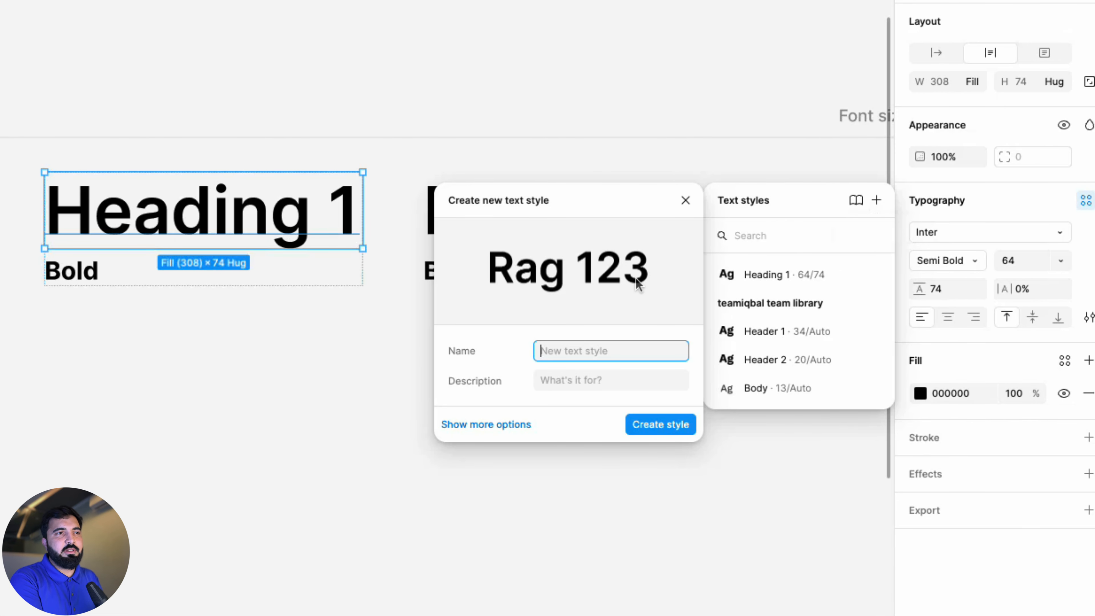
{"action": "type", "text": "Heading H1"}
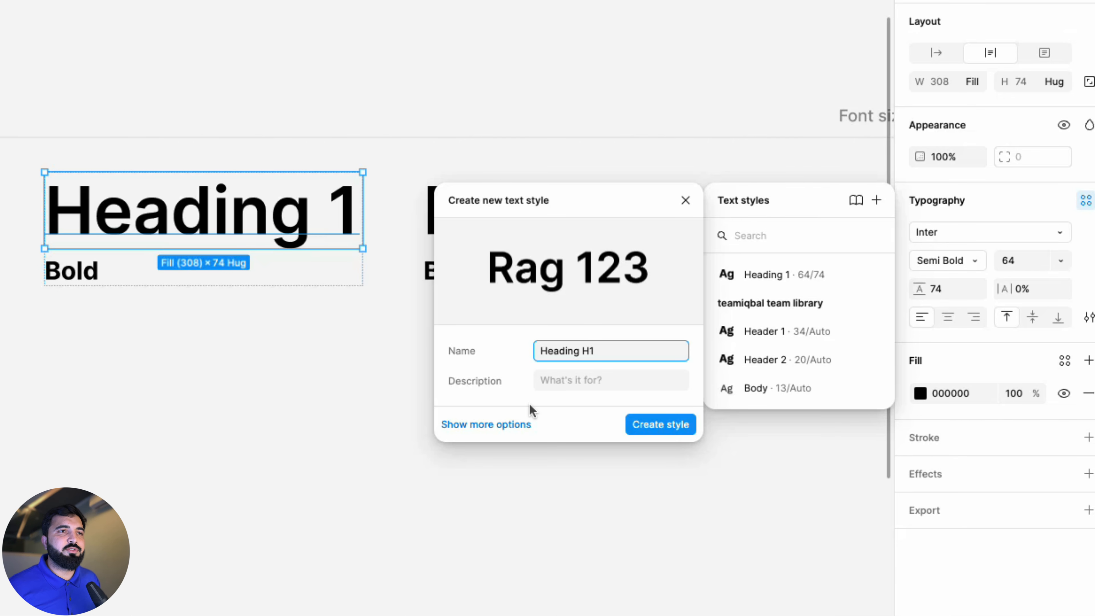
{"action": "left_click", "coordinate": [654, 425]}
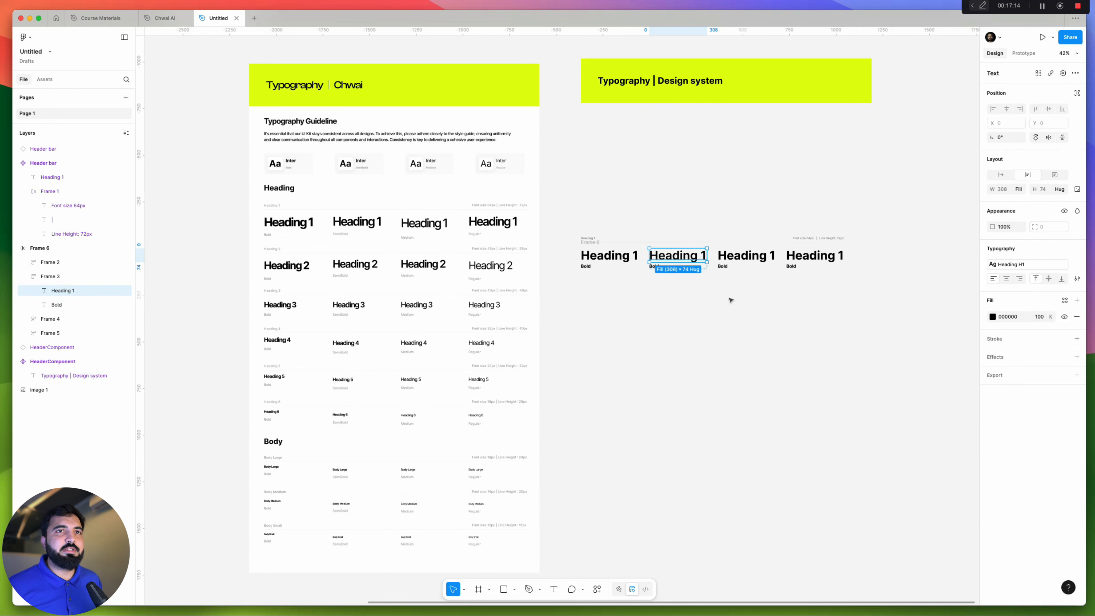
Rename the existing Bold text style "Heading 1" to "Heading H1"
{"action": "left_click", "coordinate": [729, 299]}
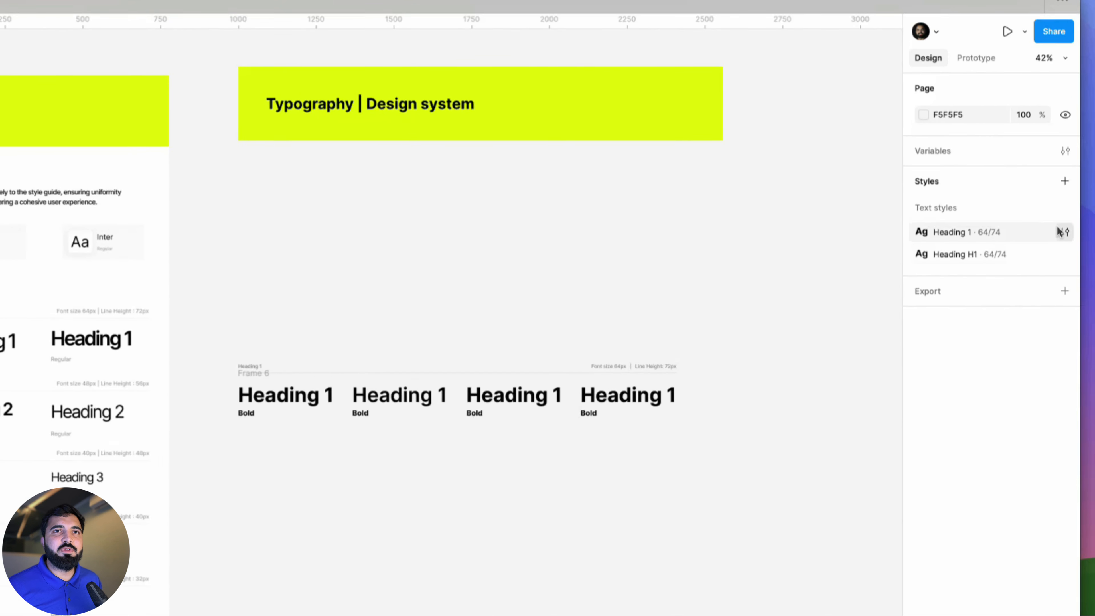
{"action": "left_click", "coordinate": [1077, 157]}
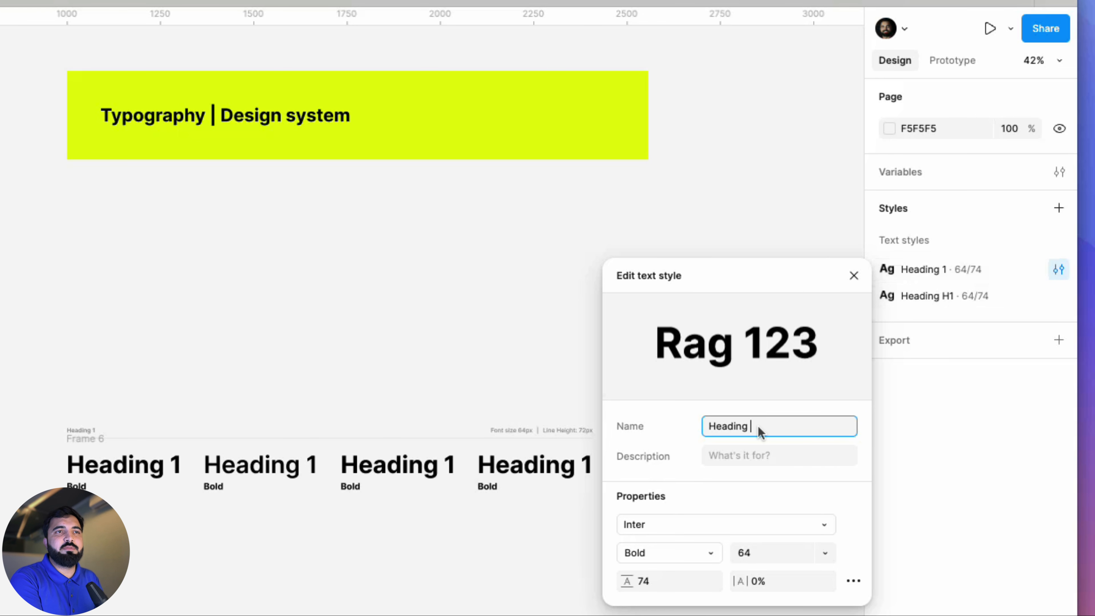
{"action": "type", "text": "H1"}
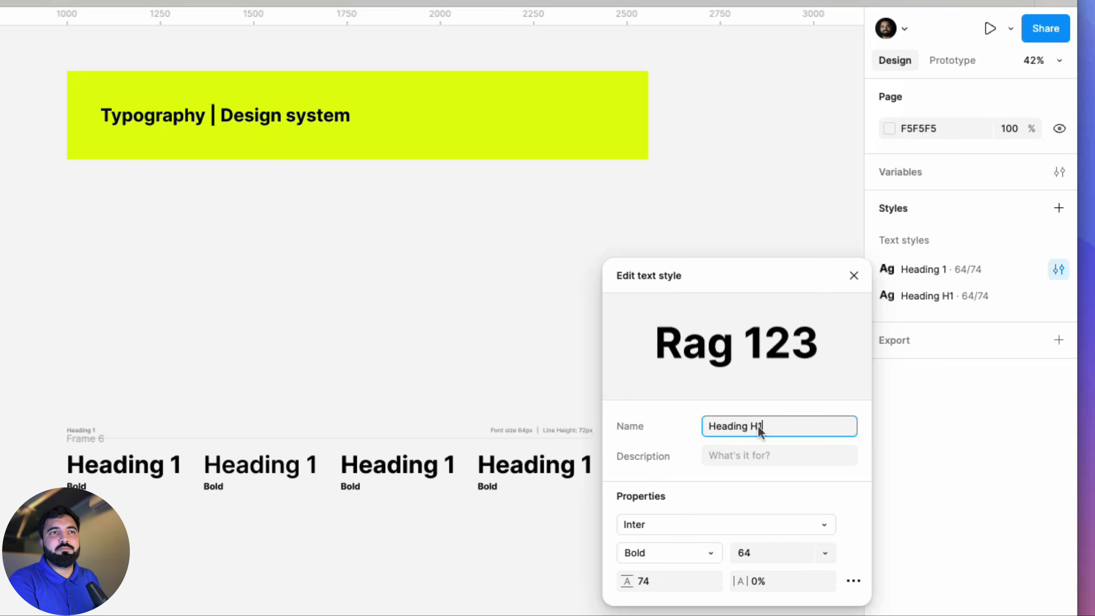
{"action": "key", "text": "Return"}
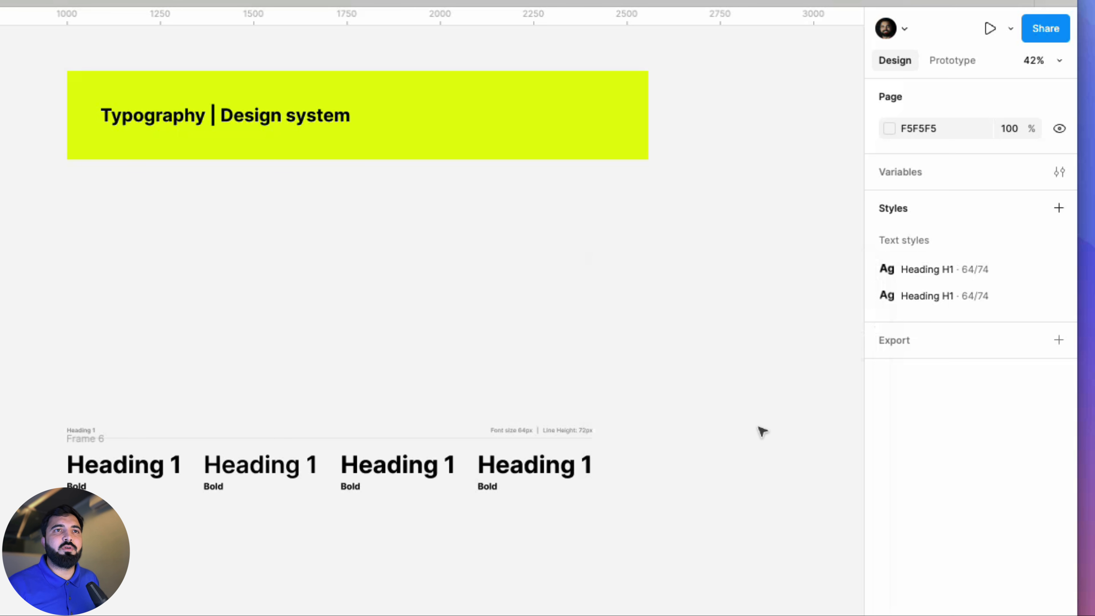
{"action": "left_click", "coordinate": [929, 270]}
{"action": "left_click", "coordinate": [926, 298]}
Change the weight label under the second Heading 1 to "SemiBold"
{"action": "scroll", "coordinate": [224, 483], "scroll_direction": "up", "scroll_amount": 5}
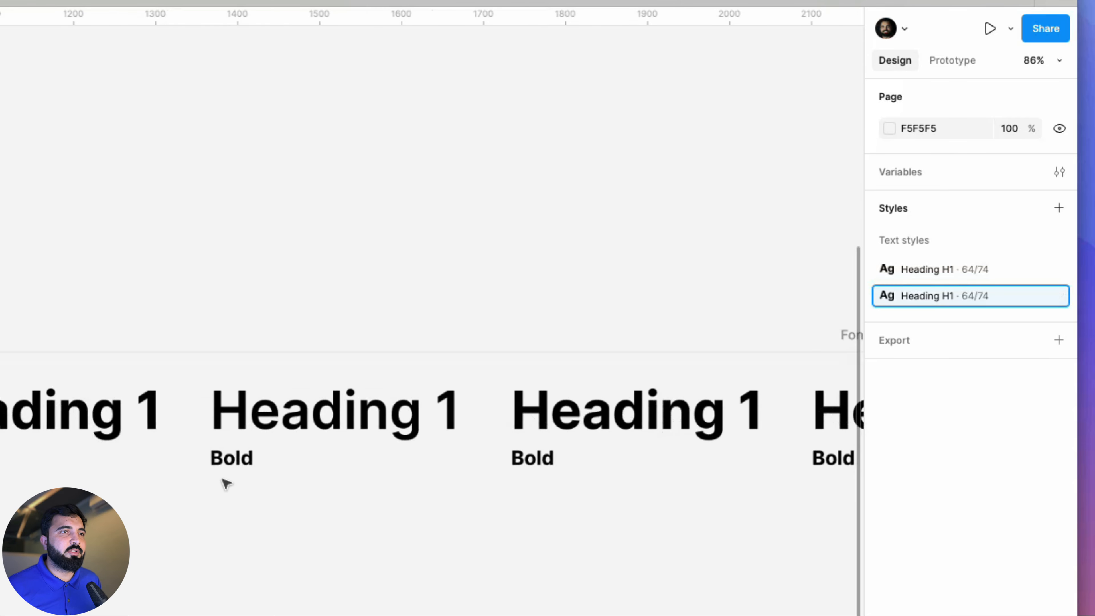
{"action": "double_click", "coordinate": [237, 455]}
{"action": "double_click", "coordinate": [238, 457]}
{"action": "type", "text": "S"}
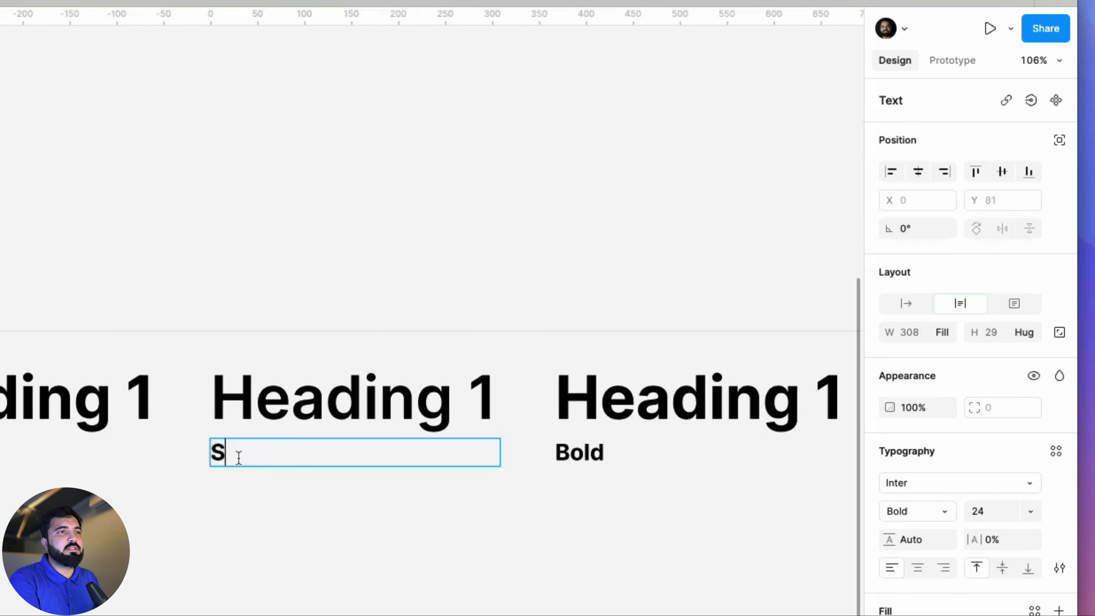
{"action": "type", "text": "emiBold"}
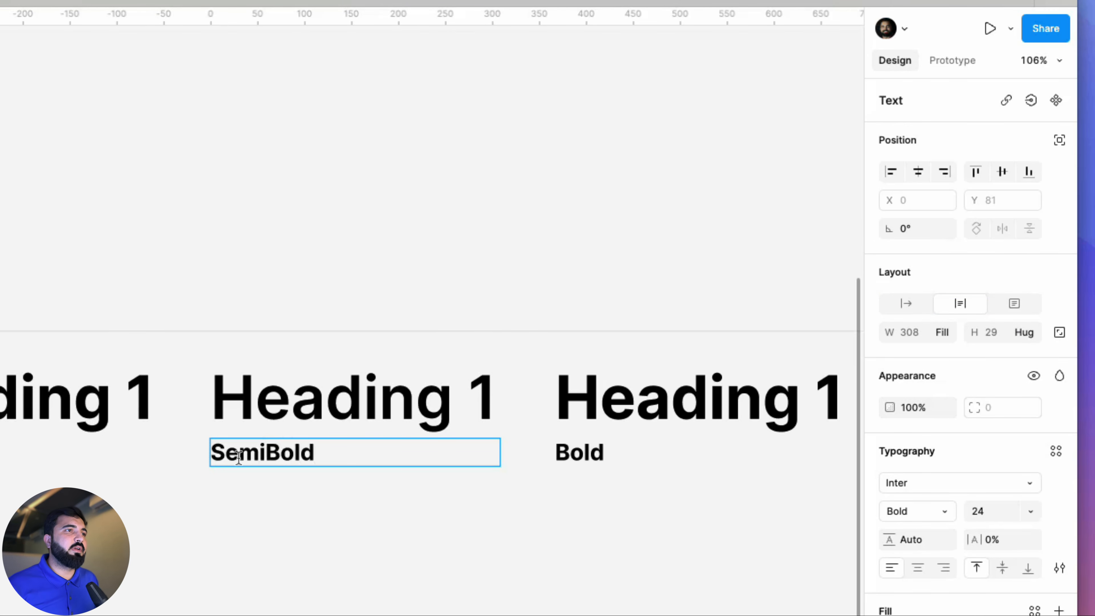
{"action": "scroll", "coordinate": [238, 457], "scroll_direction": "down", "scroll_amount": 5}
{"action": "key", "text": "Escape"}
{"action": "scroll", "coordinate": [165, 475], "scroll_direction": "up", "scroll_amount": 3}
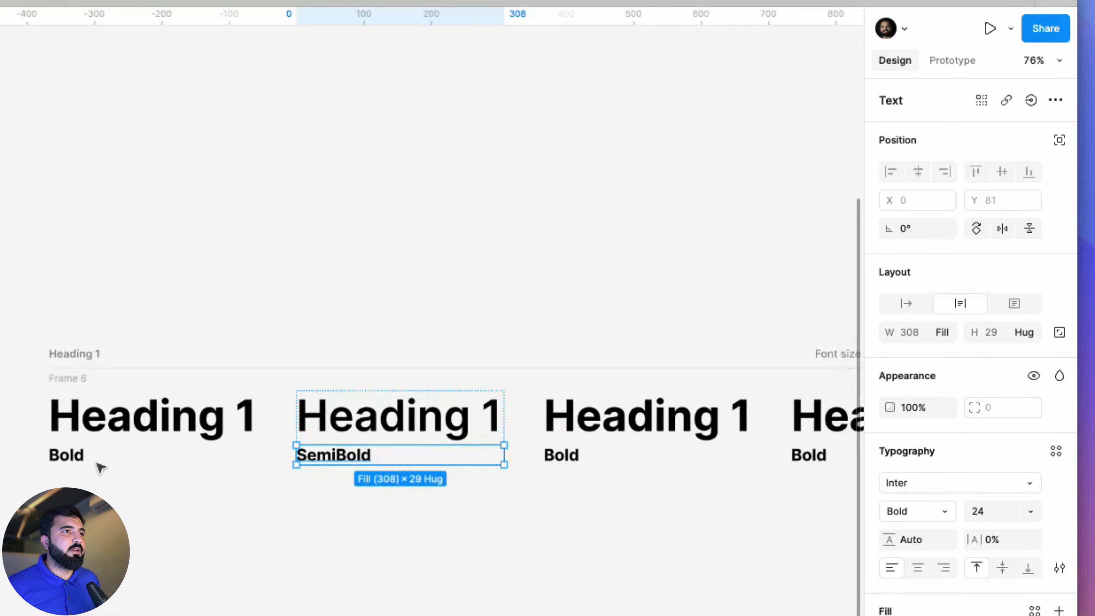
Set the font weight of all four weight labels under the headings to Regular
{"action": "left_click", "coordinate": [98, 459]}
{"action": "left_click", "coordinate": [560, 457], "text": "shift"}
{"action": "left_click", "coordinate": [396, 462], "text": "shift"}
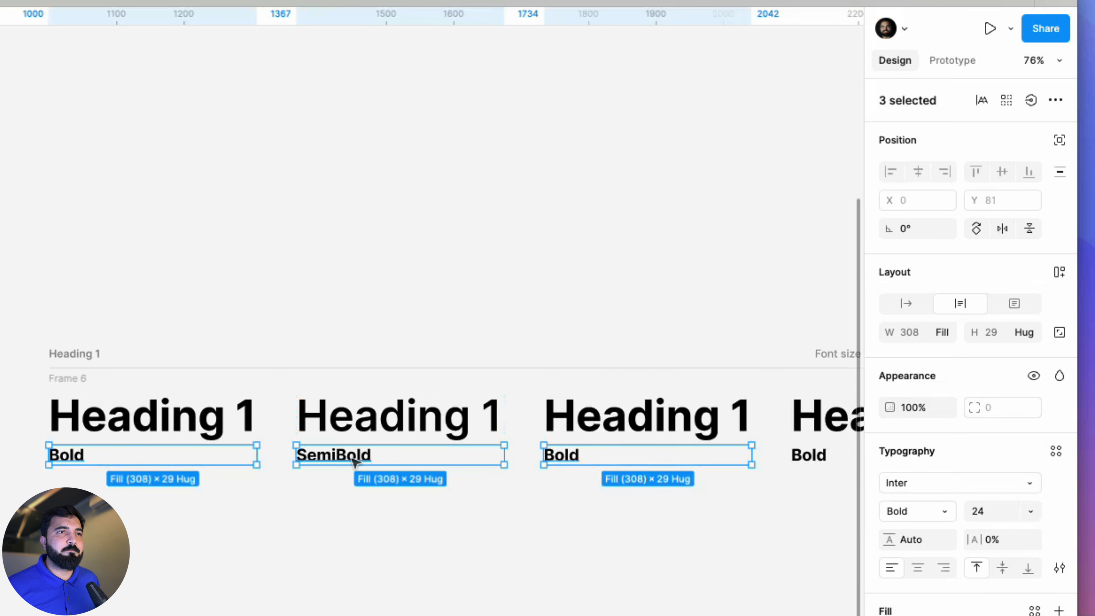
{"action": "scroll", "coordinate": [667, 523], "scroll_direction": "right", "scroll_amount": 5}
{"action": "left_click", "coordinate": [681, 475], "text": "shift"}
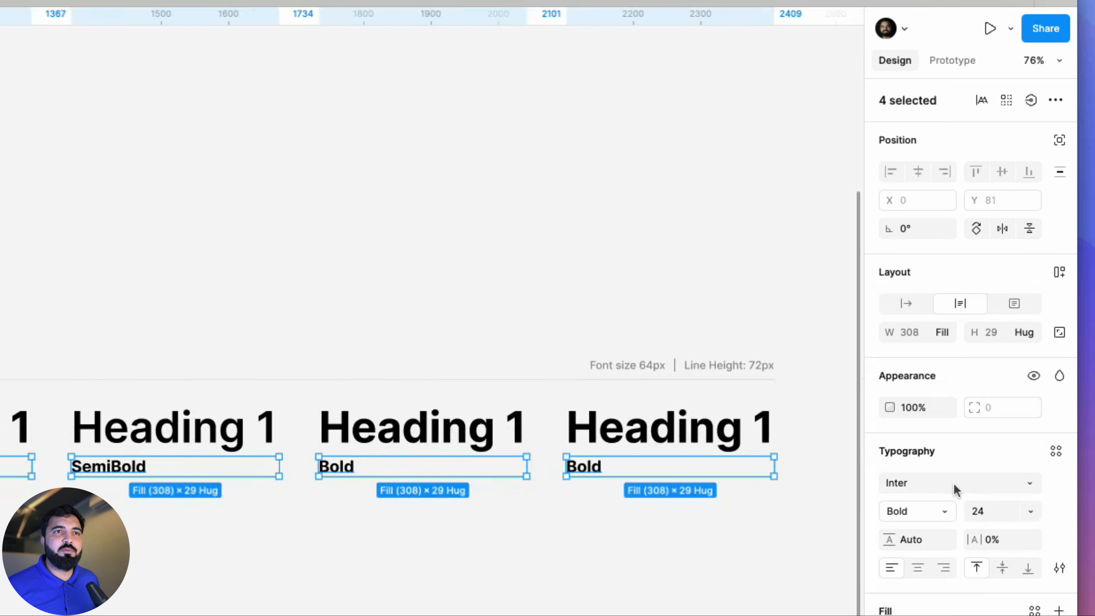
{"action": "left_click", "coordinate": [938, 513]}
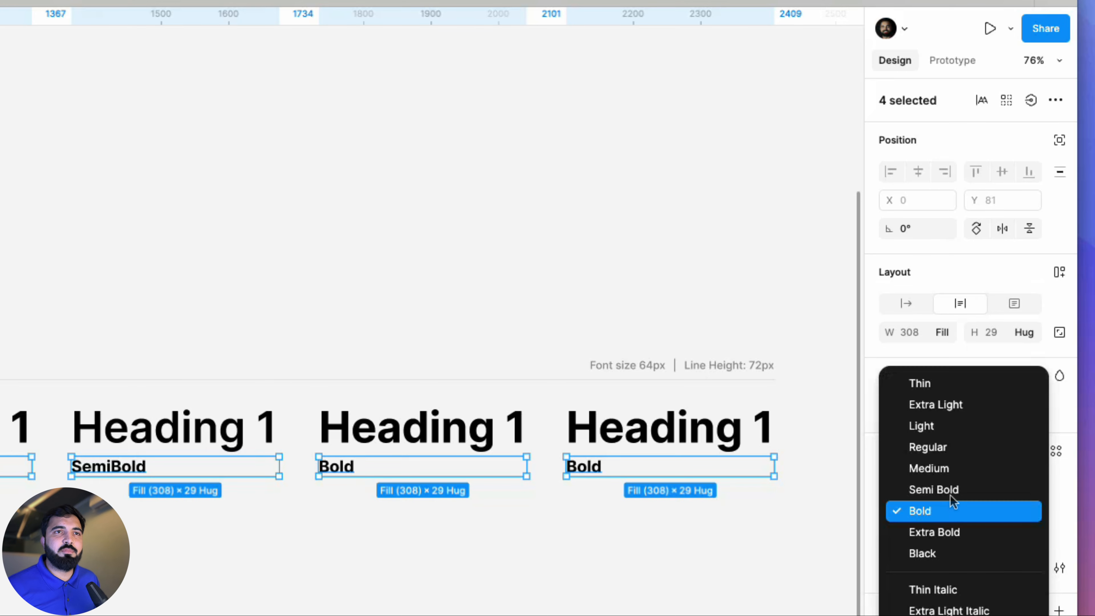
{"action": "left_click", "coordinate": [944, 449]}
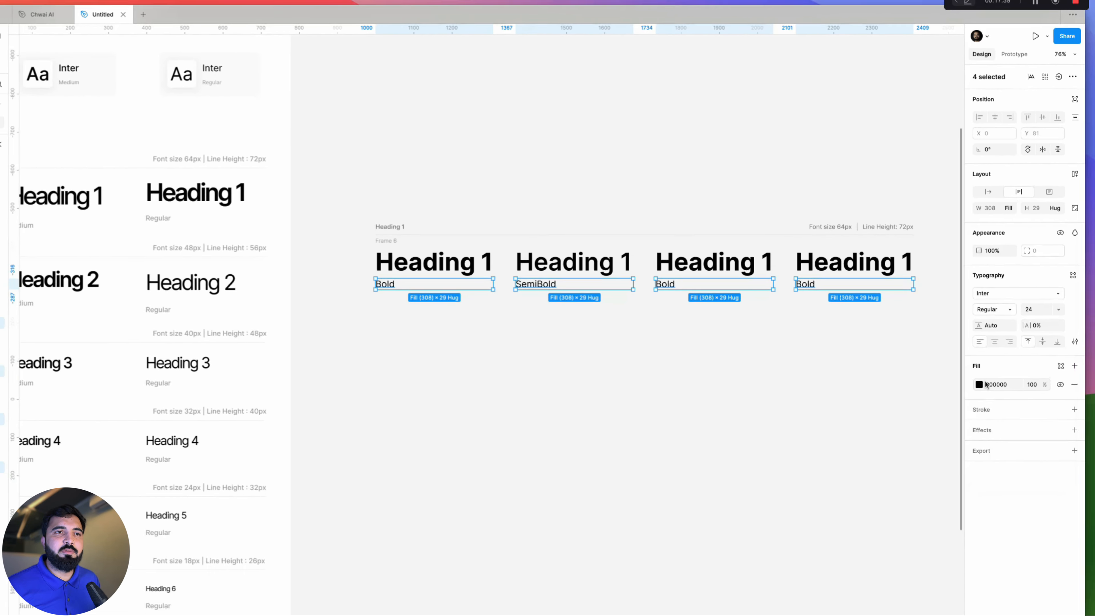
Set the fill of the four weight labels to gray 848484
{"action": "left_click", "coordinate": [980, 385]}
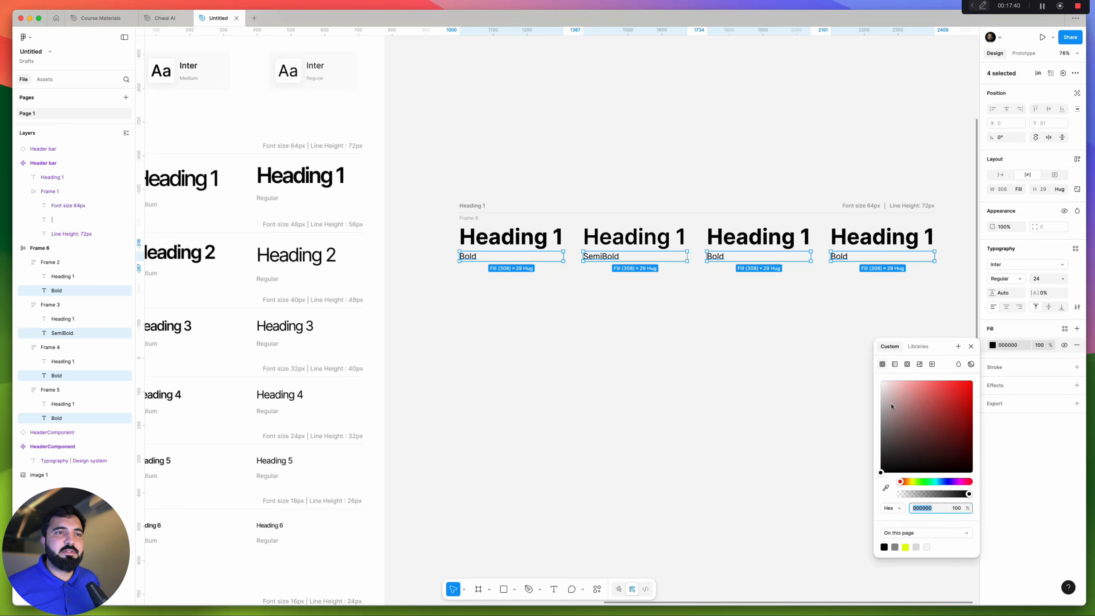
{"action": "type", "text": "848484"}
{"action": "key", "text": "Return"}
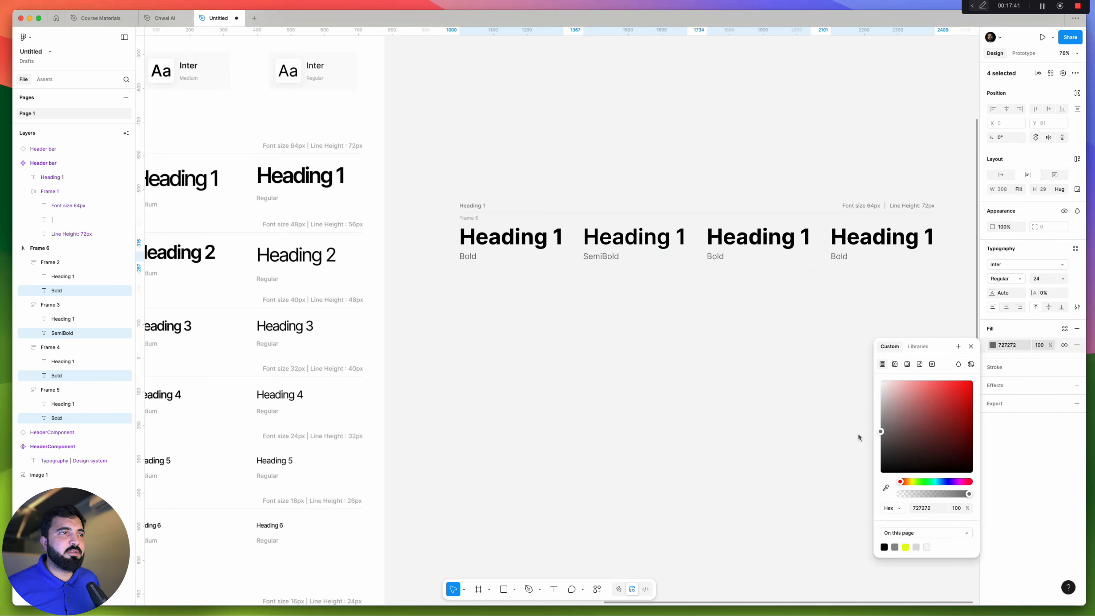
{"action": "left_click", "coordinate": [794, 398]}
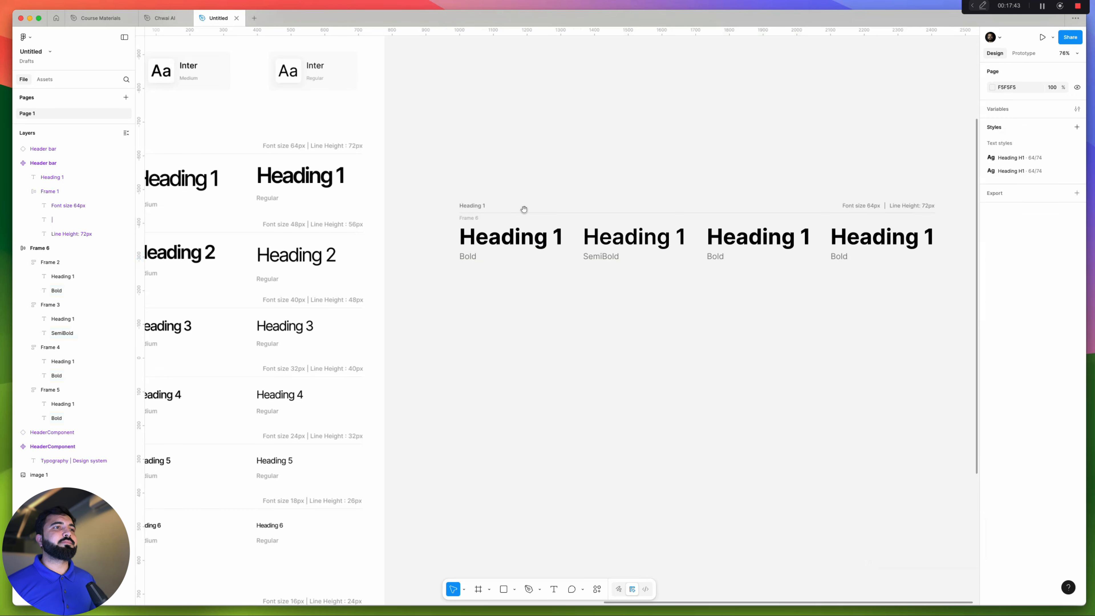
{"action": "scroll", "coordinate": [492, 129], "scroll_direction": "down", "scroll_amount": 6}
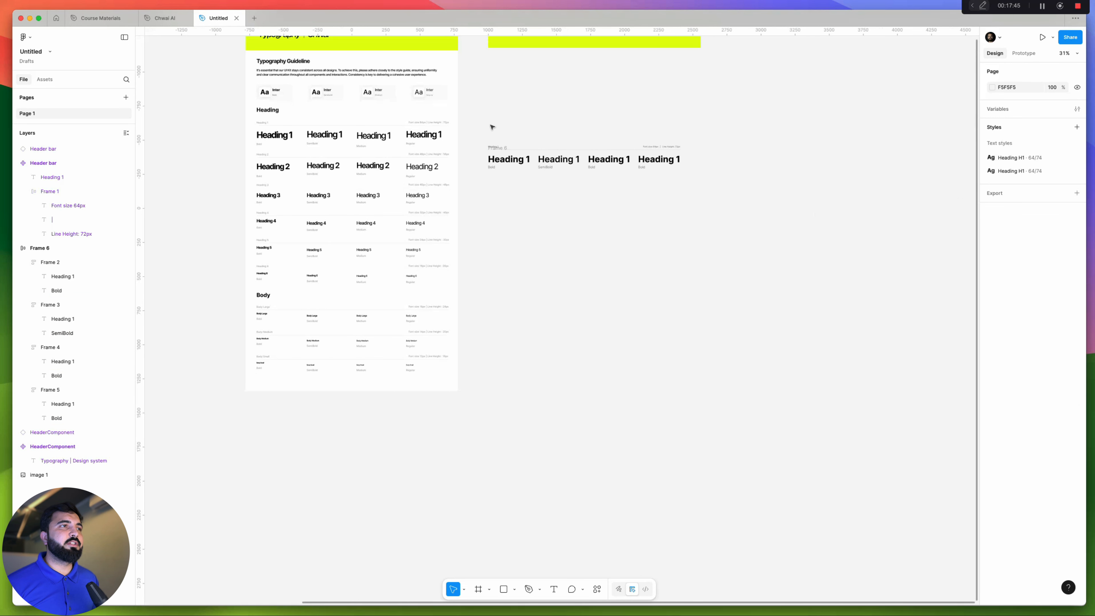
{"action": "left_click_drag", "start_coordinate": [486, 130], "coordinate": [735, 217]}
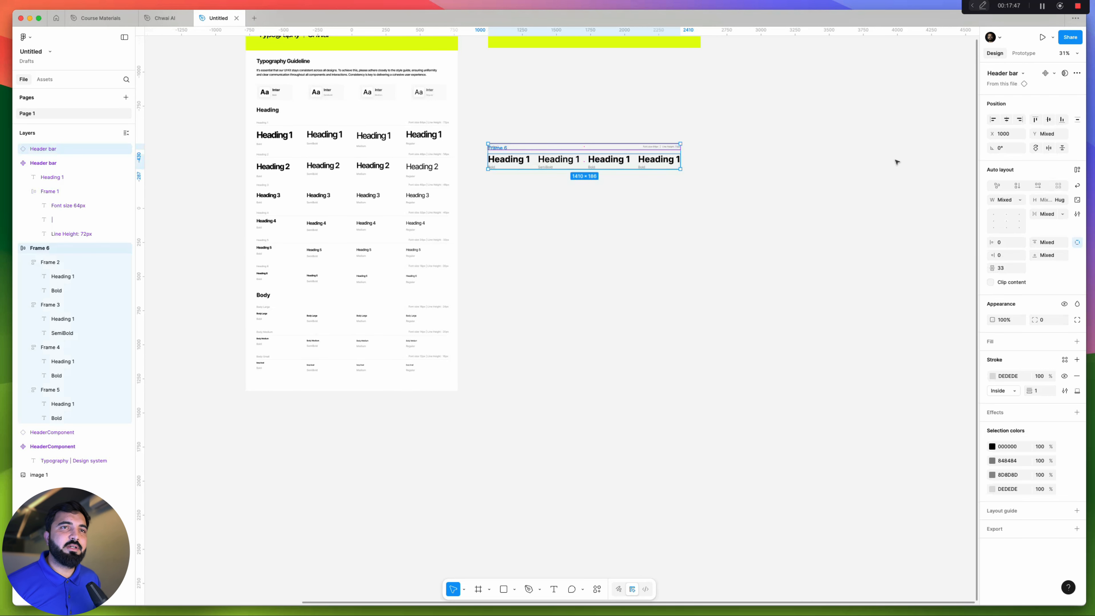
{"action": "scroll", "coordinate": [573, 158], "scroll_direction": "up", "scroll_amount": 6}
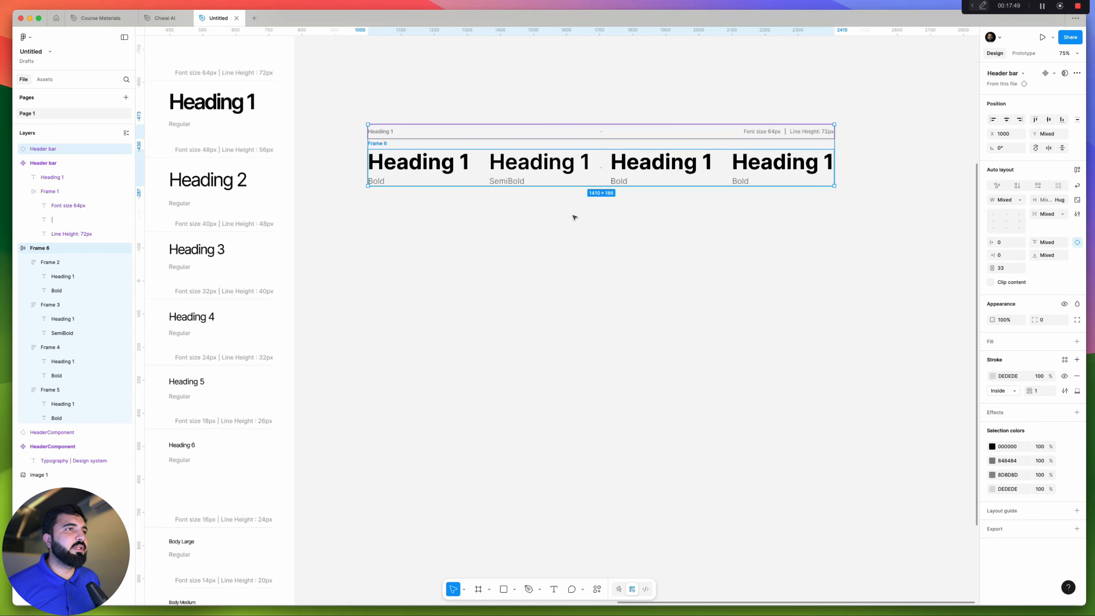
{"action": "left_click", "coordinate": [577, 218]}
{"action": "left_click_drag", "start_coordinate": [526, 261], "coordinate": [580, 287]}
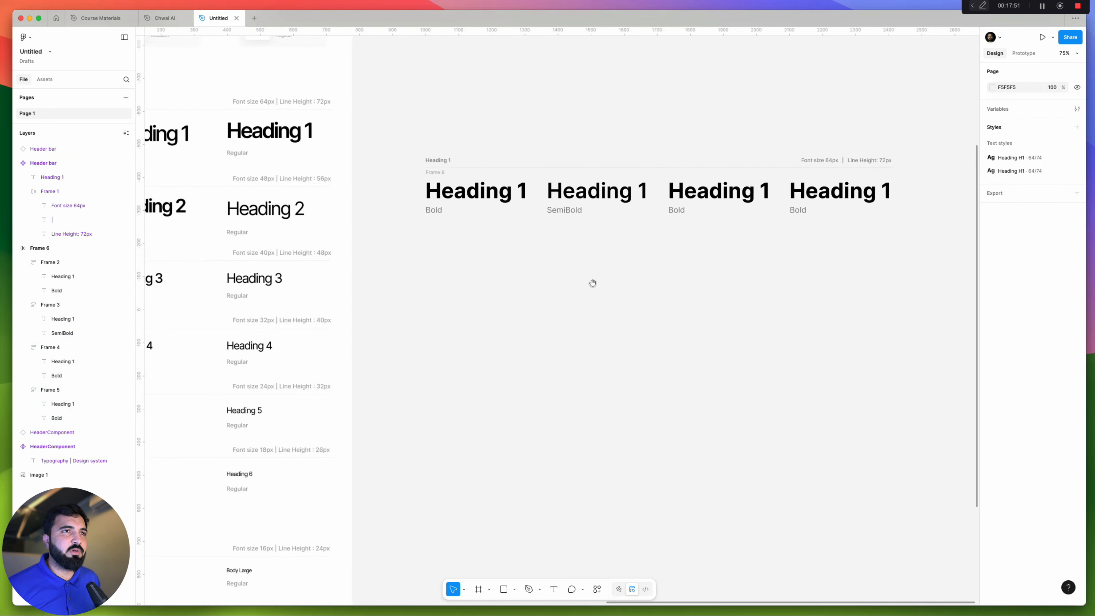
Detach the third Heading 1 from its text style and create a new text style named "Heading H1" from it
{"action": "left_click", "coordinate": [604, 194]}
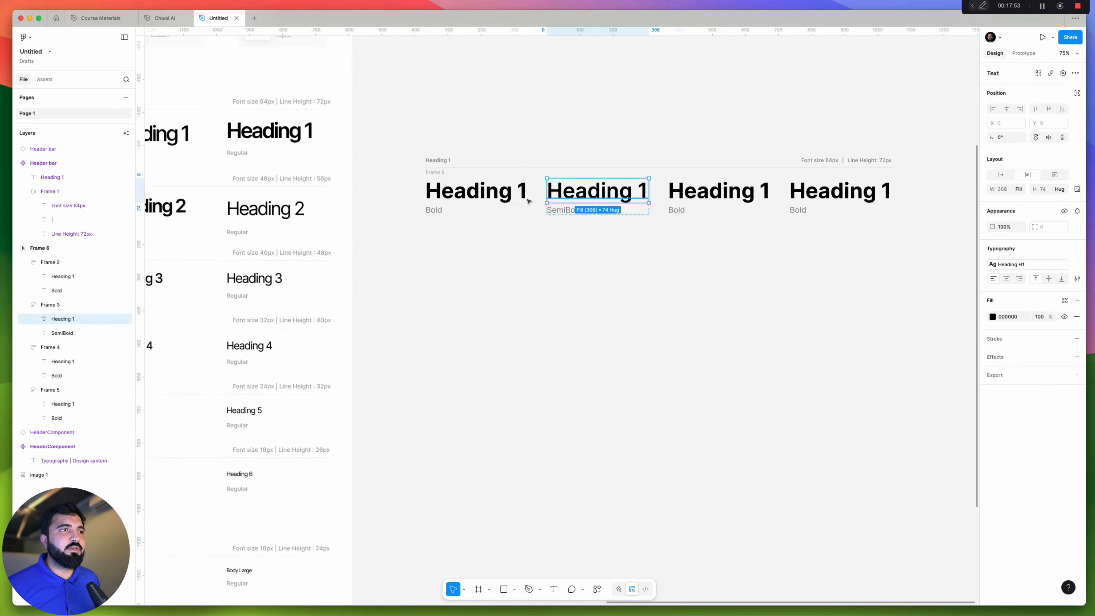
{"action": "left_click", "coordinate": [741, 196]}
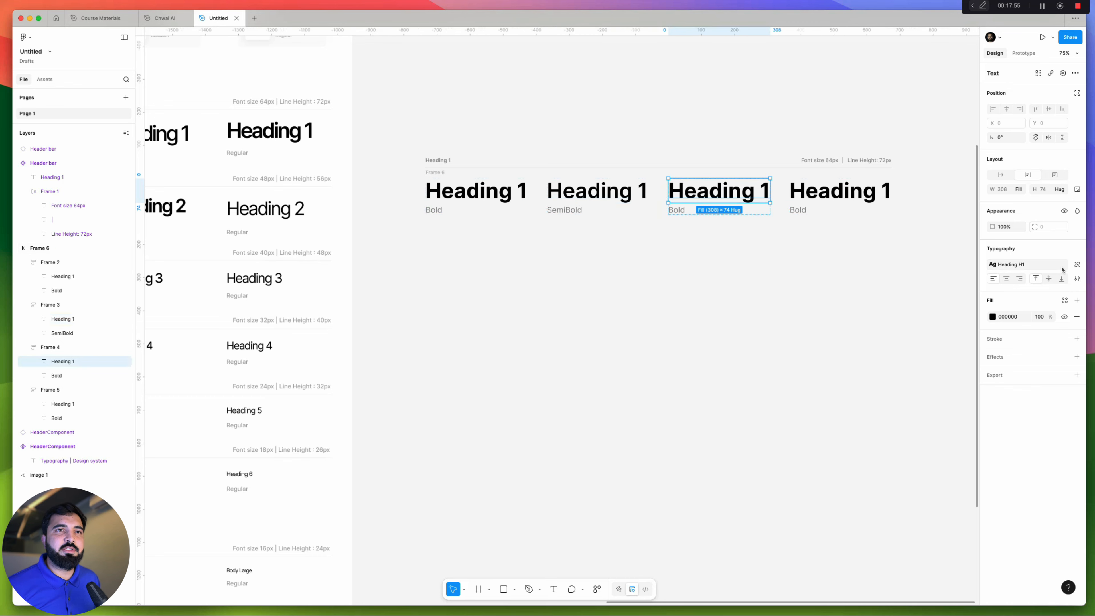
{"action": "left_click", "coordinate": [1074, 264]}
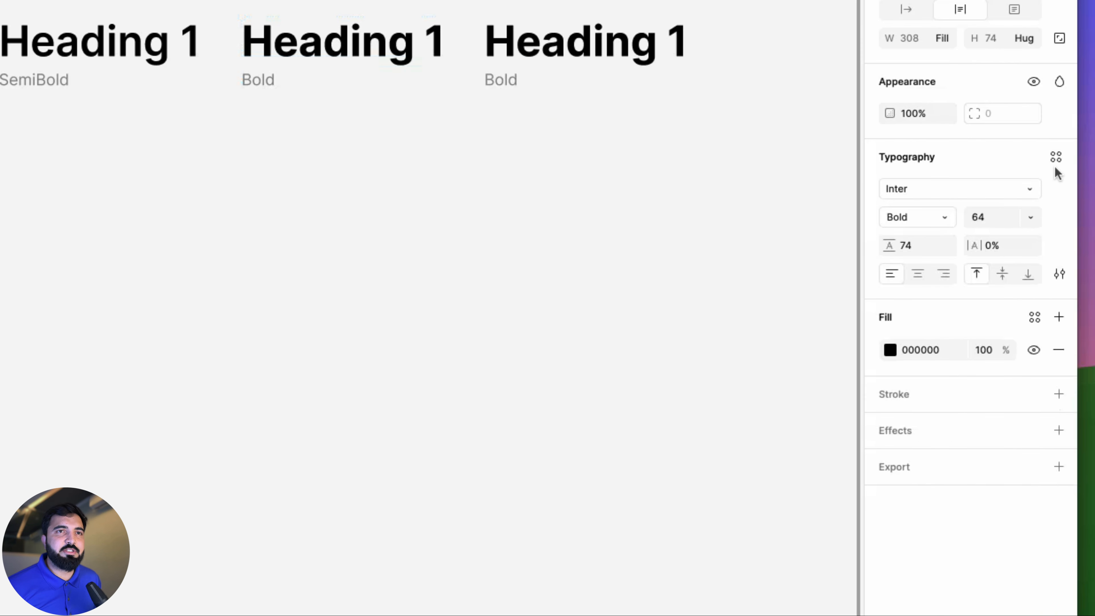
{"action": "left_click", "coordinate": [1056, 158]}
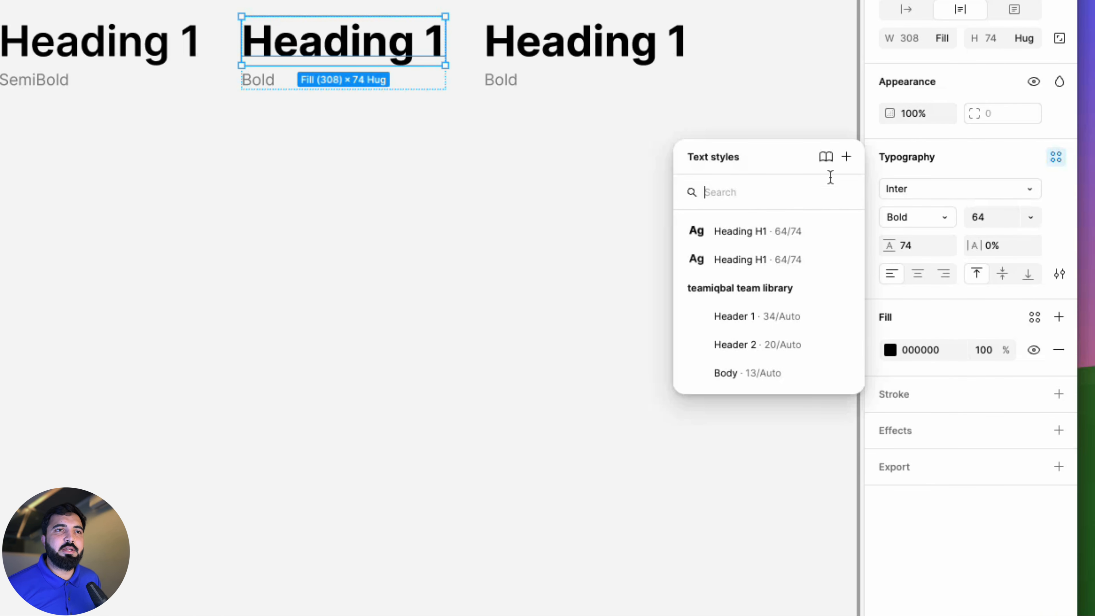
{"action": "left_click", "coordinate": [847, 157]}
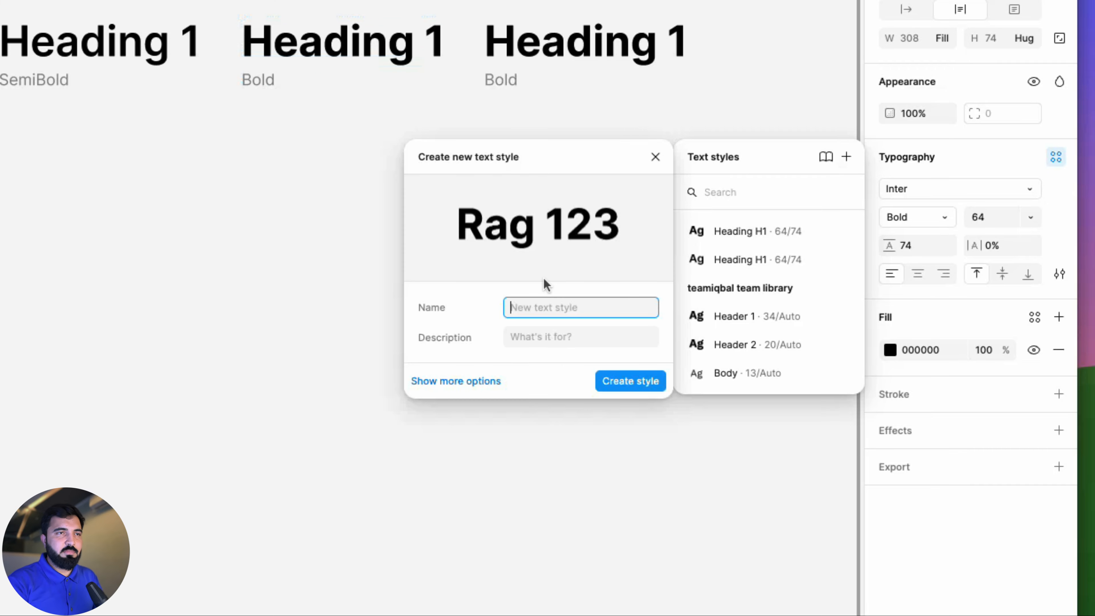
{"action": "type", "text": "Heading H1"}
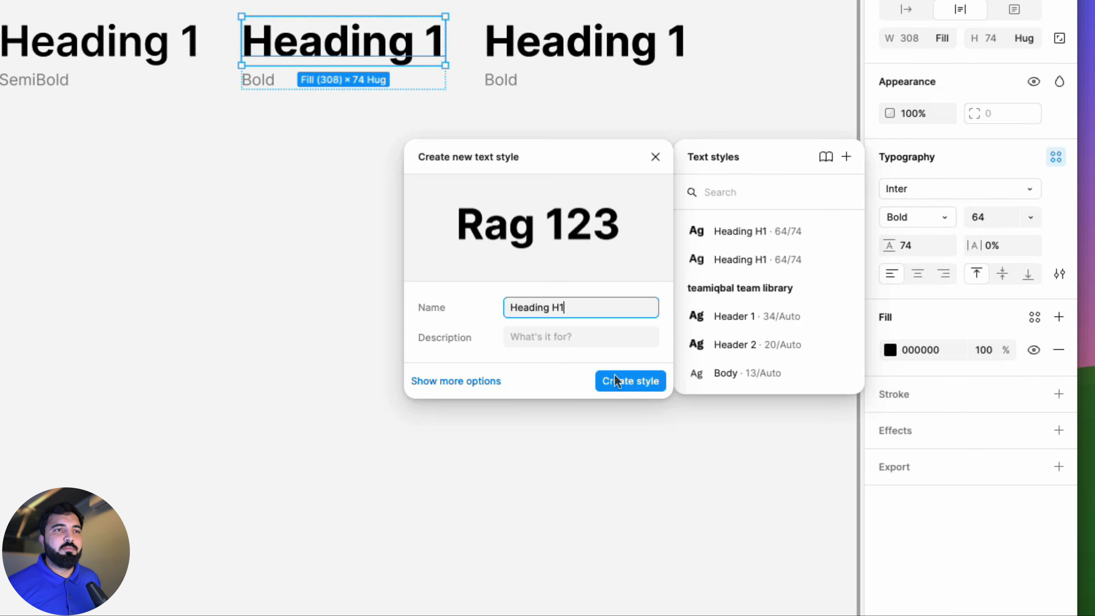
{"action": "left_click", "coordinate": [616, 381]}
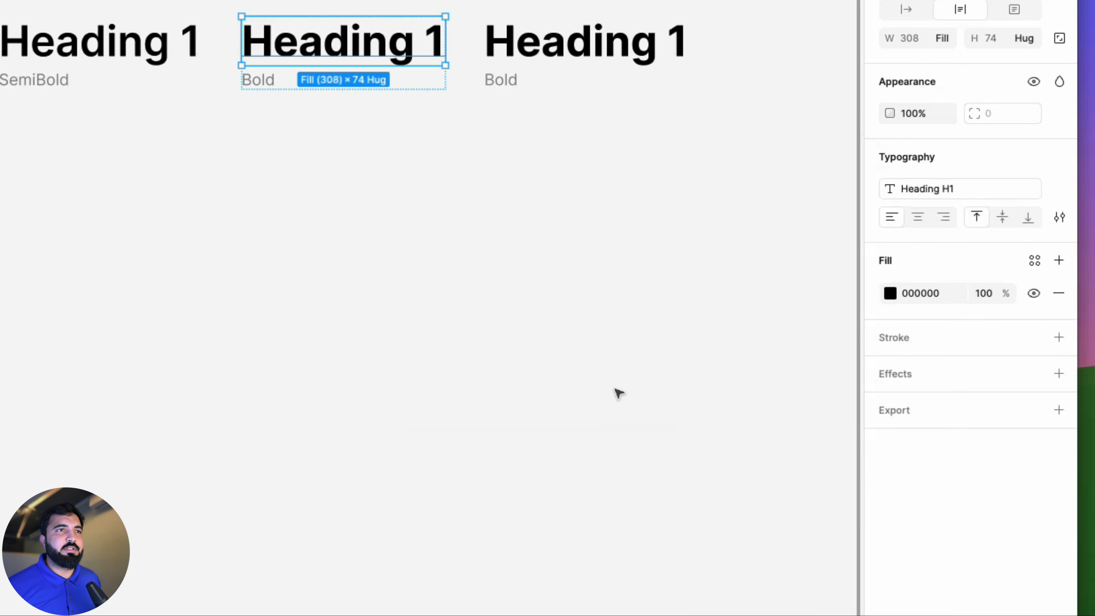
Edit the text style applied to the third Heading 1, setting its font weight to Medium
{"action": "left_click", "coordinate": [454, 188]}
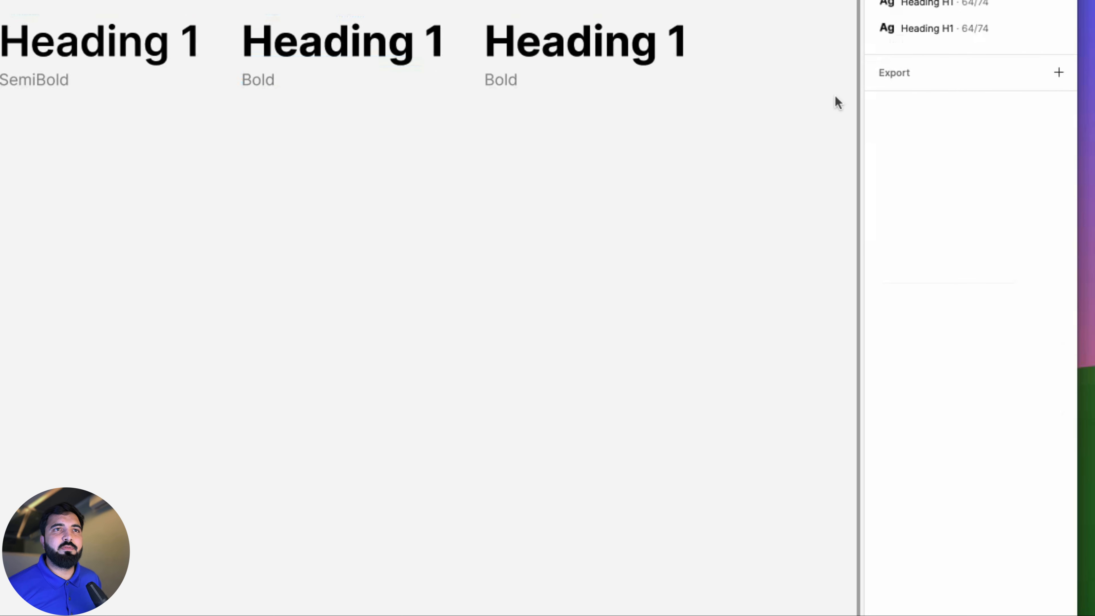
{"action": "left_click", "coordinate": [420, 34]}
{"action": "left_click", "coordinate": [928, 186]}
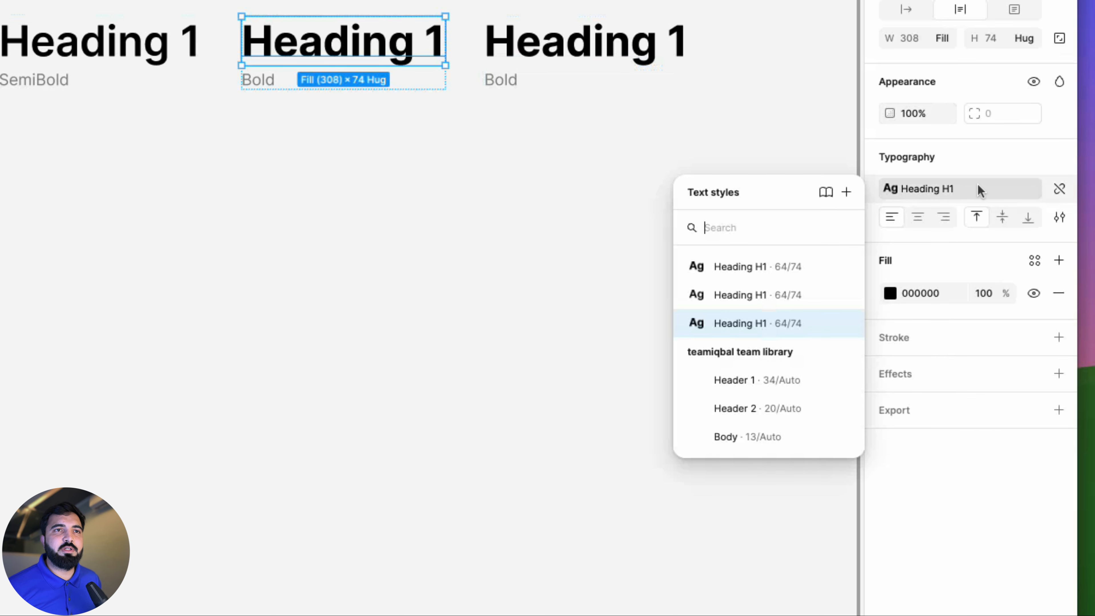
{"action": "left_click", "coordinate": [845, 323]}
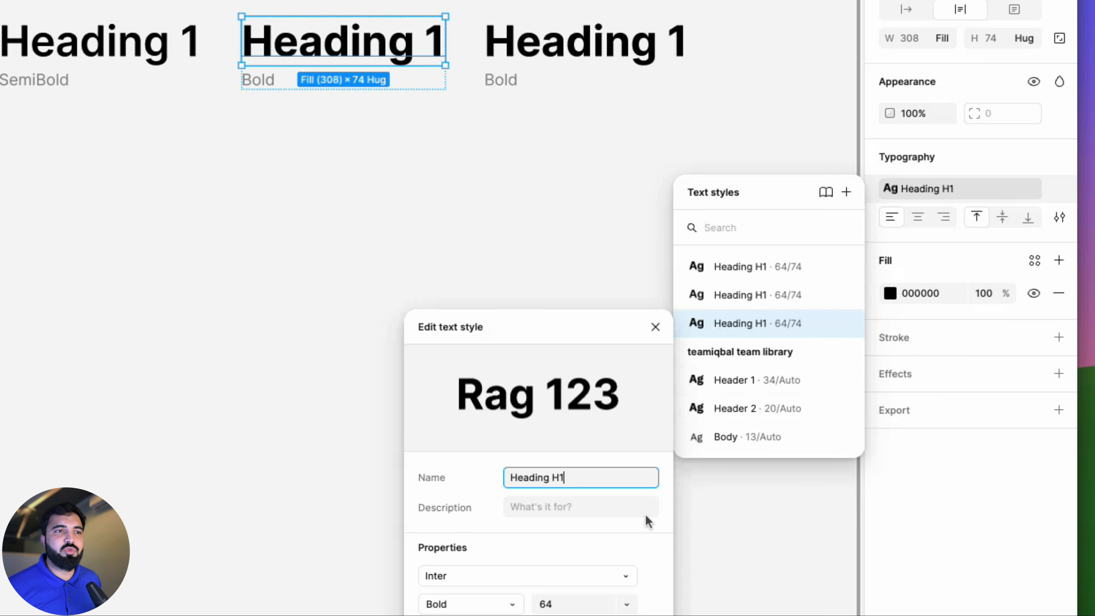
{"action": "left_click", "coordinate": [474, 610]}
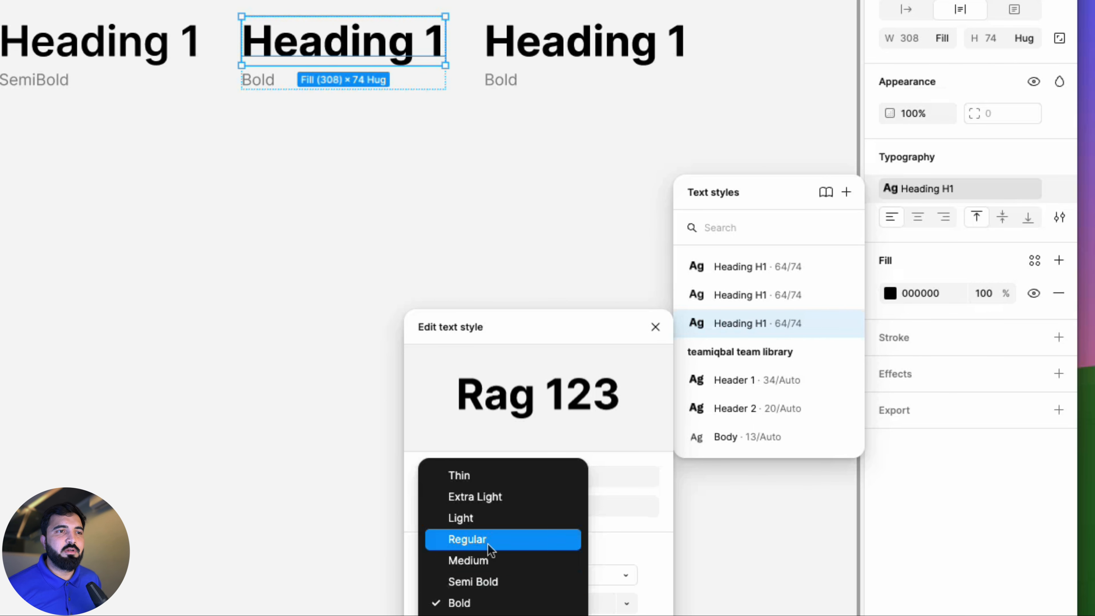
{"action": "left_click", "coordinate": [486, 560]}
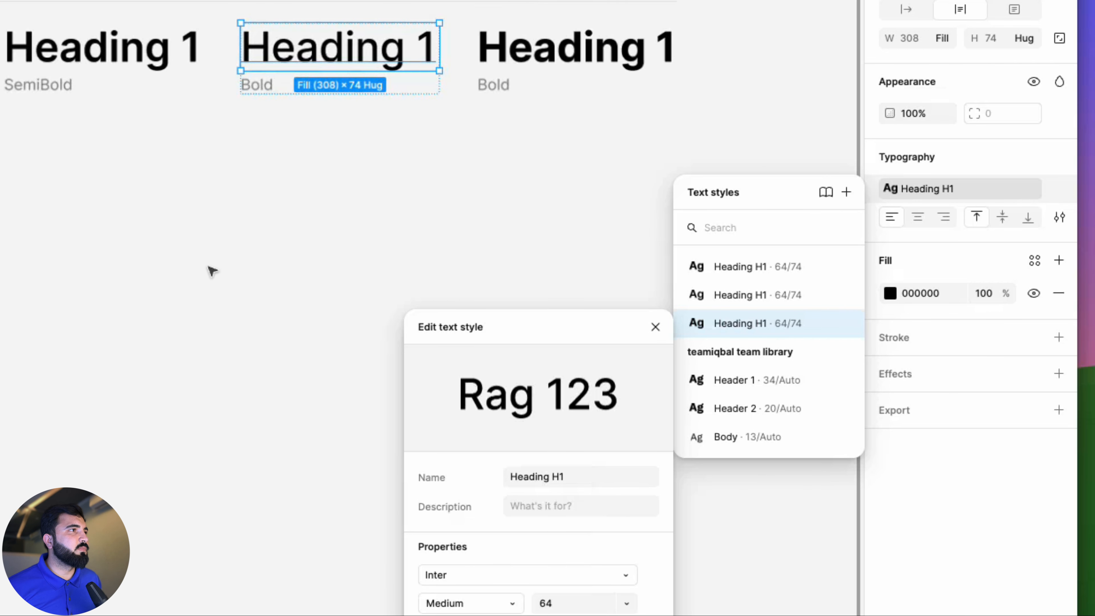
Change the weight label under the third Heading 1 to "Medium"
{"action": "scroll", "coordinate": [211, 272], "scroll_direction": "down", "scroll_amount": 2}
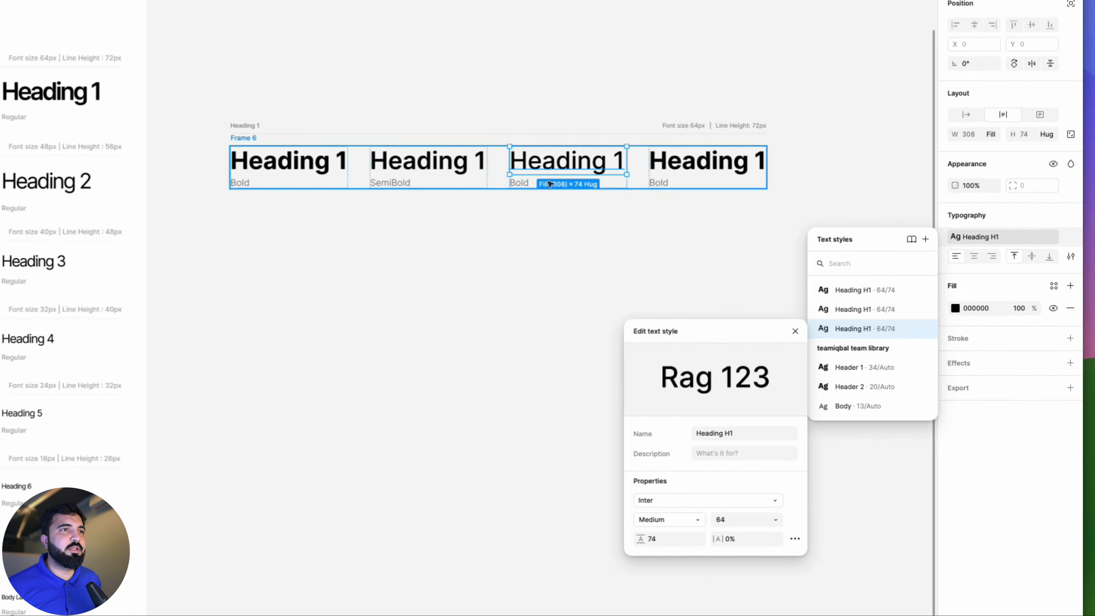
{"action": "scroll", "coordinate": [250, 110], "scroll_direction": "up", "scroll_amount": 2}
{"action": "left_click", "coordinate": [250, 109]}
{"action": "scroll", "coordinate": [250, 109], "scroll_direction": "down", "scroll_amount": 1}
{"action": "double_click", "coordinate": [655, 227]}
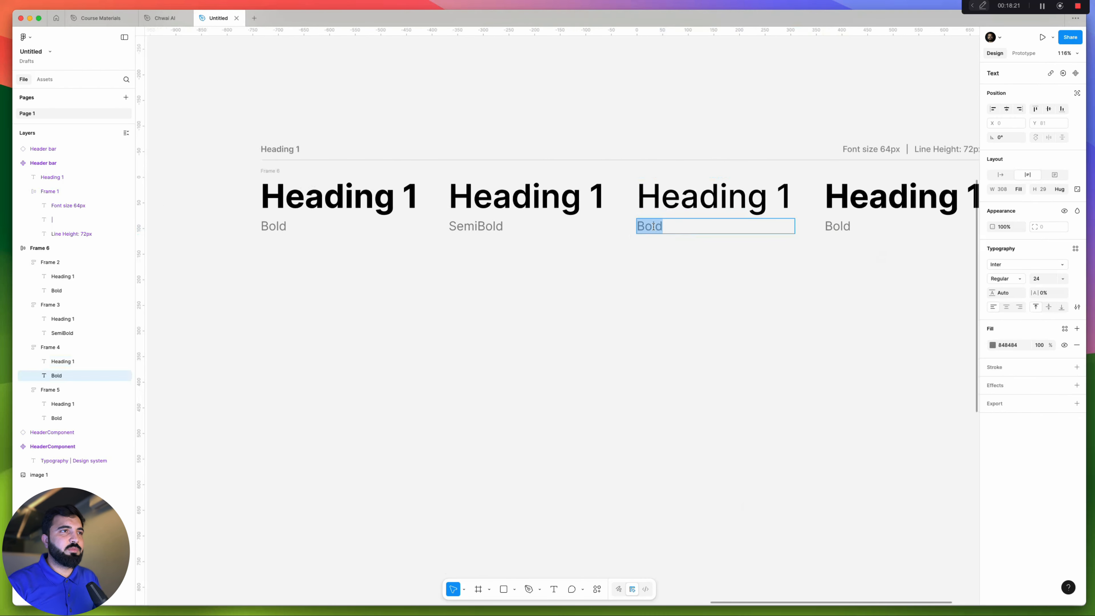
{"action": "type", "text": "S"}
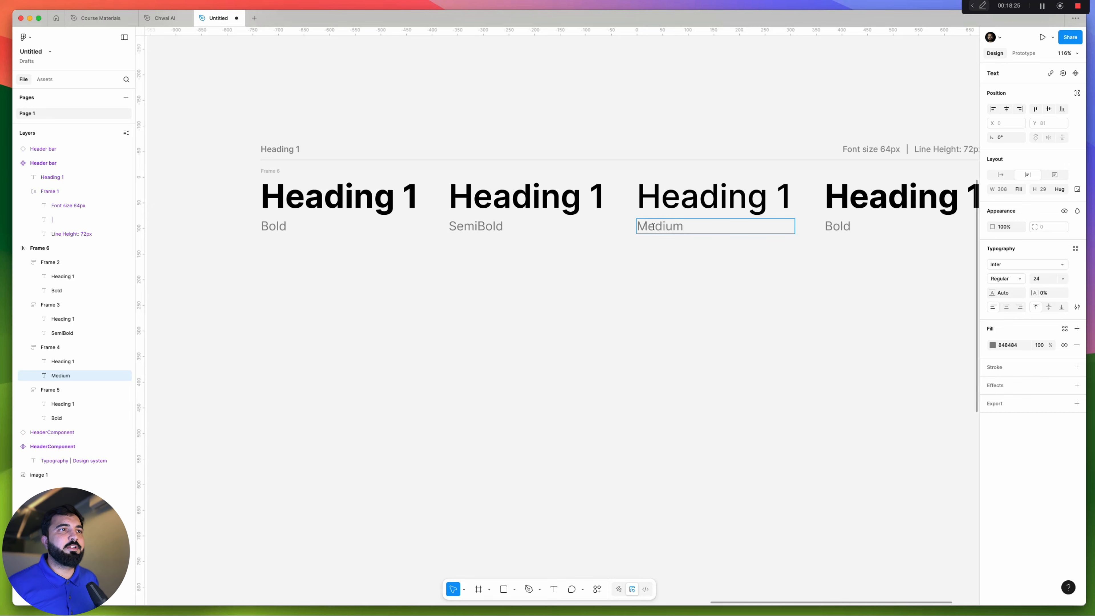
{"action": "key", "text": "Escape"}
Detach the fourth Heading 1 from its text style and set its font weight to Regular
{"action": "scroll", "coordinate": [684, 301], "scroll_direction": "right", "scroll_amount": 5}
{"action": "left_click", "coordinate": [629, 211]}
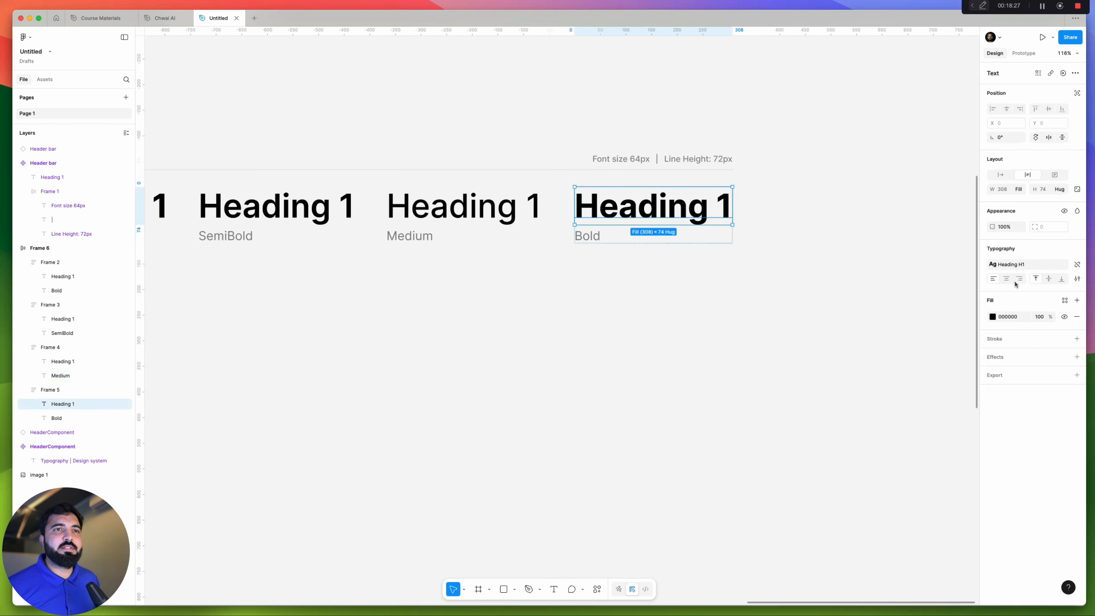
{"action": "left_click", "coordinate": [1077, 264]}
{"action": "left_click", "coordinate": [1008, 278]}
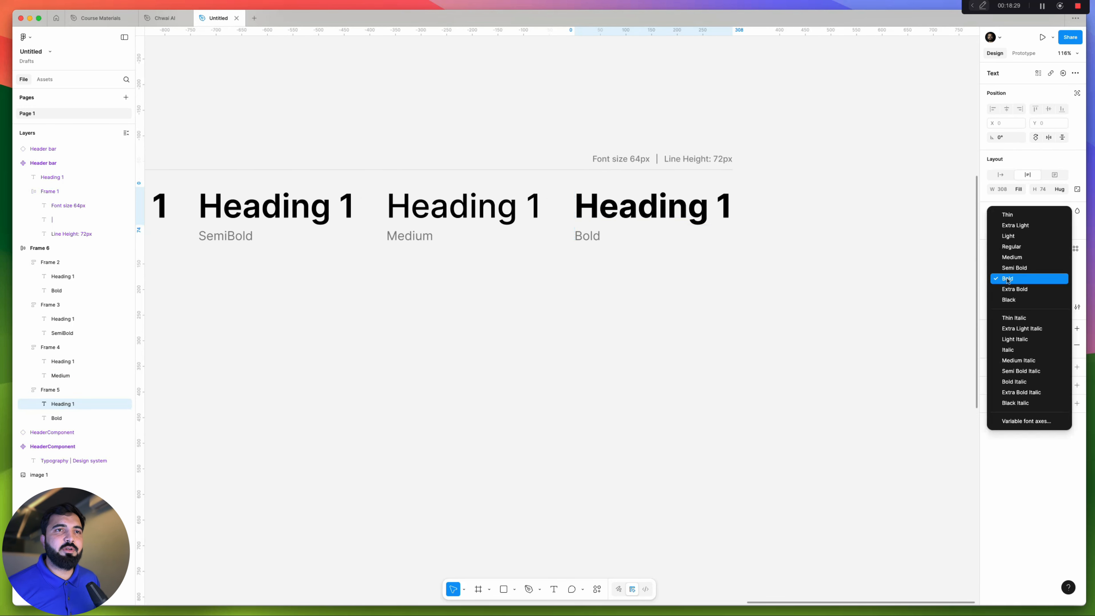
{"action": "left_click", "coordinate": [1012, 246]}
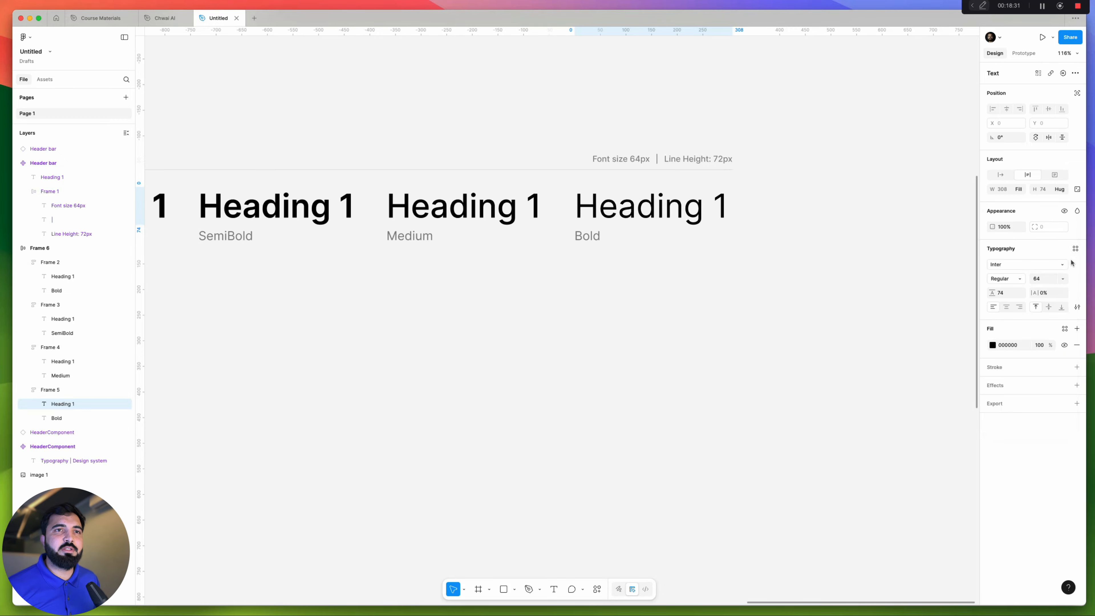
Create a new text style named "Heading H1" from the fourth Heading 1
{"action": "left_click", "coordinate": [1076, 249]}
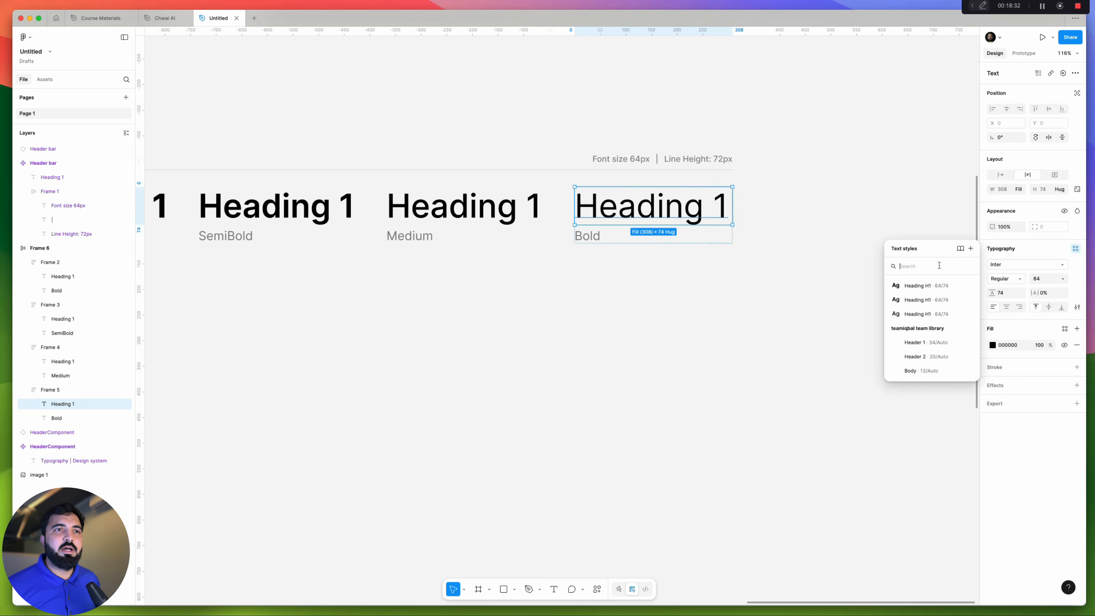
{"action": "left_click", "coordinate": [971, 249]}
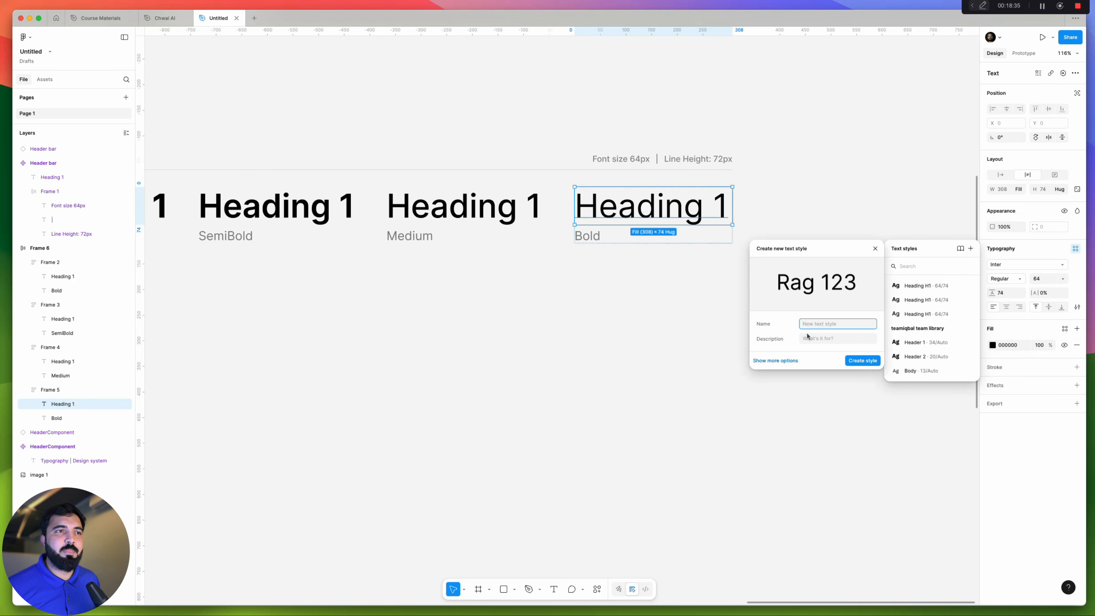
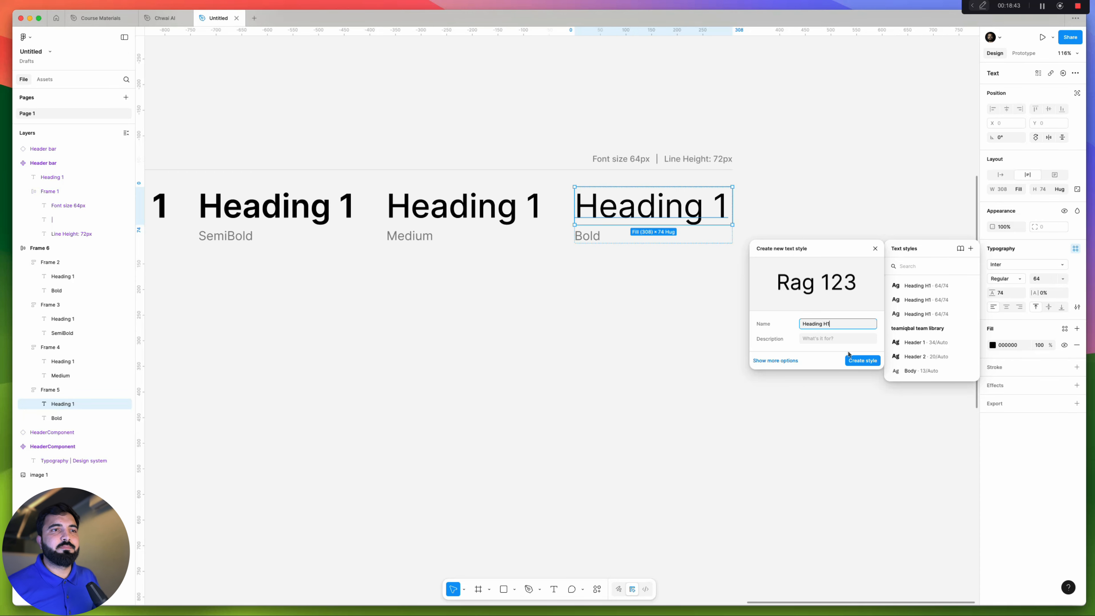
{"action": "left_click", "coordinate": [866, 361]}
{"action": "left_click", "coordinate": [723, 339]}
{"action": "scroll", "coordinate": [723, 340], "scroll_direction": "down", "scroll_amount": 8}
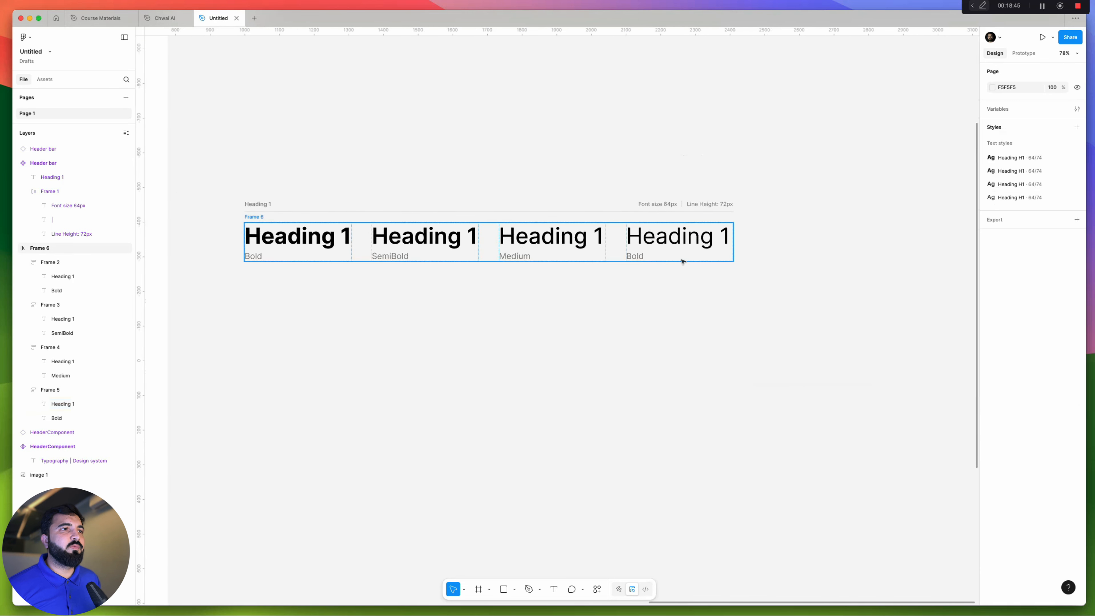
Group all four Heading H1 text styles into a new style folder named "Heading H1"
{"action": "double_click", "coordinate": [683, 248]}
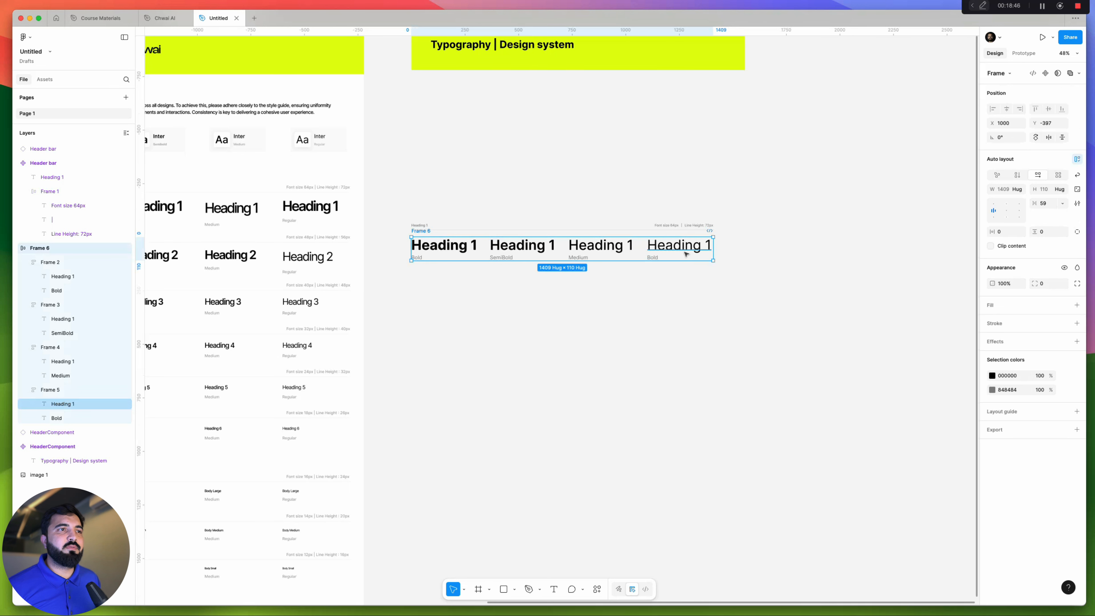
{"action": "left_click", "coordinate": [709, 313]}
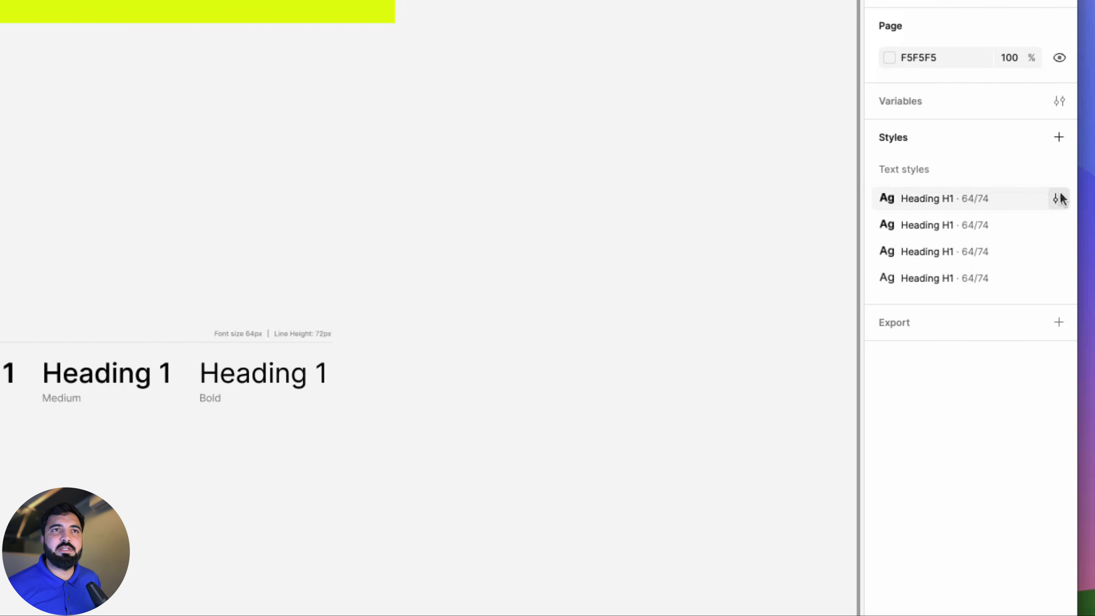
{"action": "left_click", "coordinate": [985, 199]}
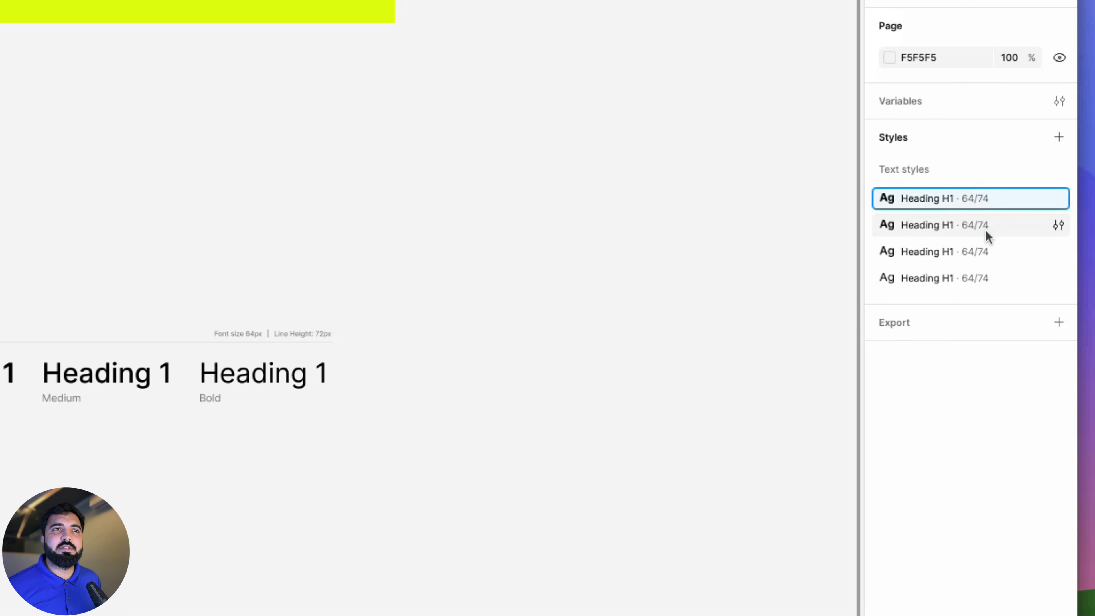
{"action": "left_click", "coordinate": [985, 228], "text": "shift"}
{"action": "left_click", "coordinate": [987, 273], "text": "shift"}
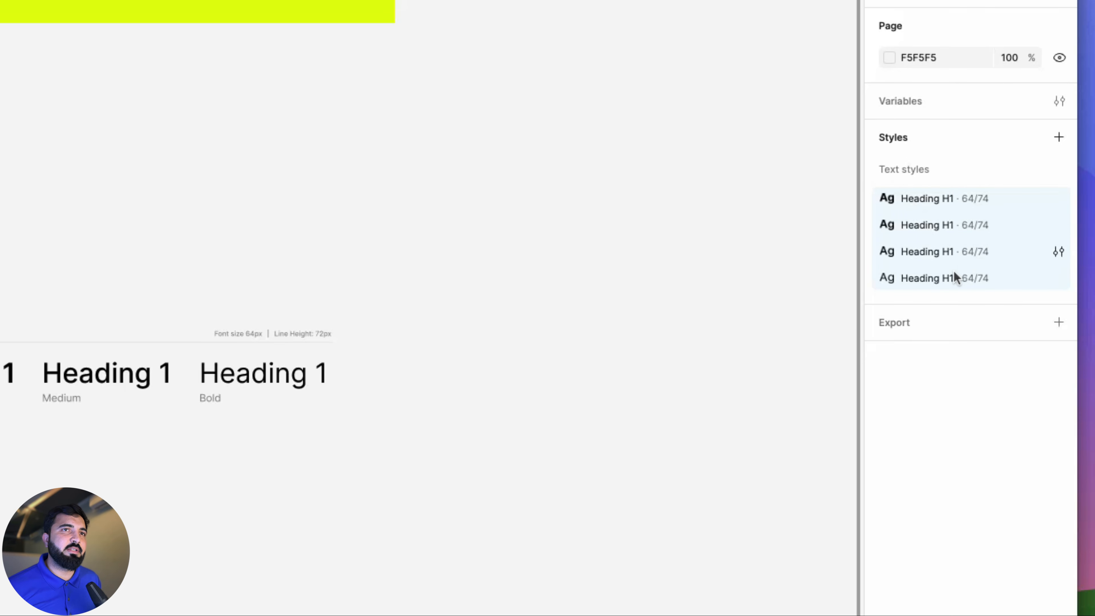
{"action": "right_click", "coordinate": [958, 201]}
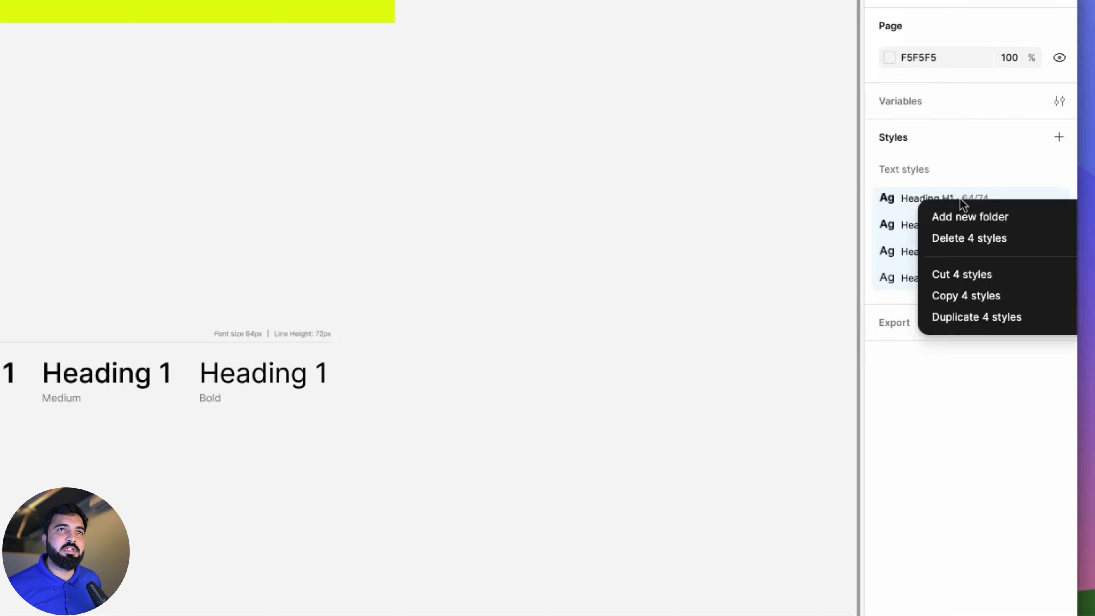
{"action": "left_click", "coordinate": [980, 217]}
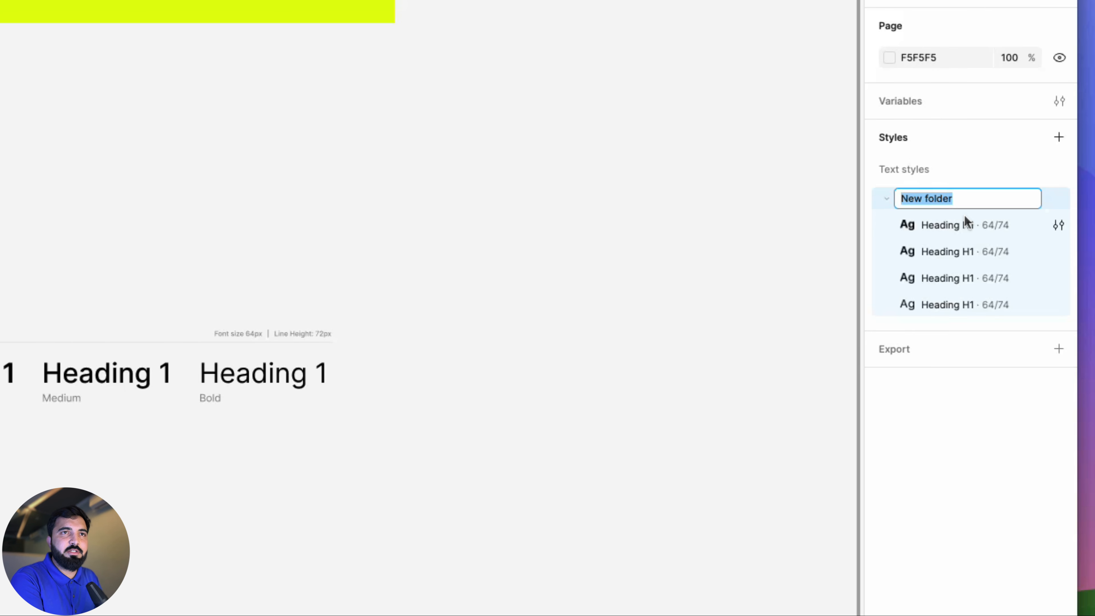
{"action": "type", "text": "Heading H"}
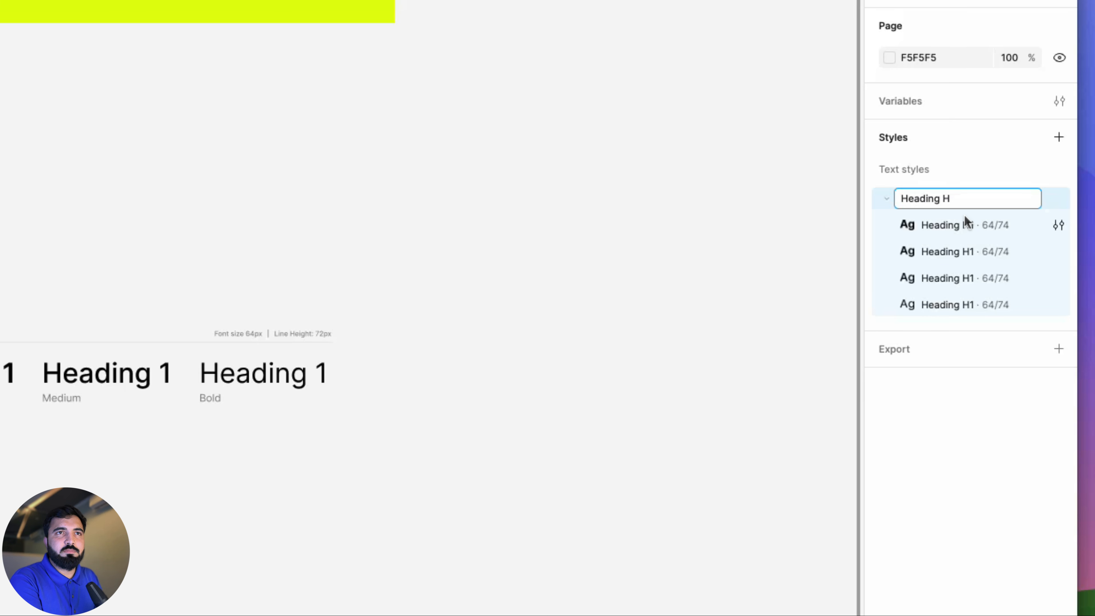
{"action": "type", "text": "1"}
{"action": "key", "text": "Return"}
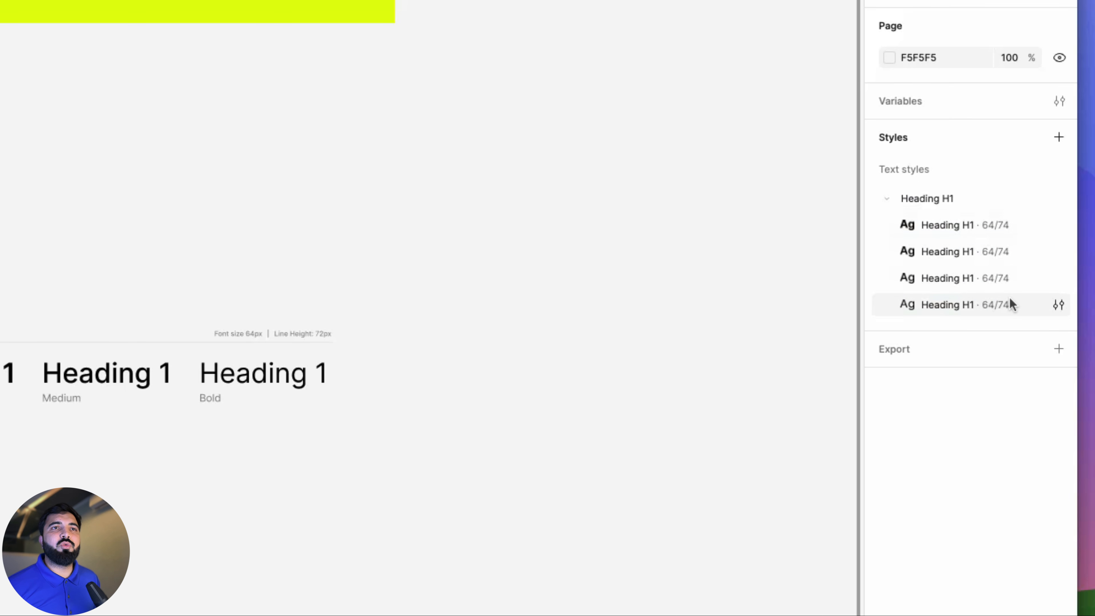
Rename the first text style in the Heading H1 folder to "Bold"
{"action": "left_click", "coordinate": [964, 224]}
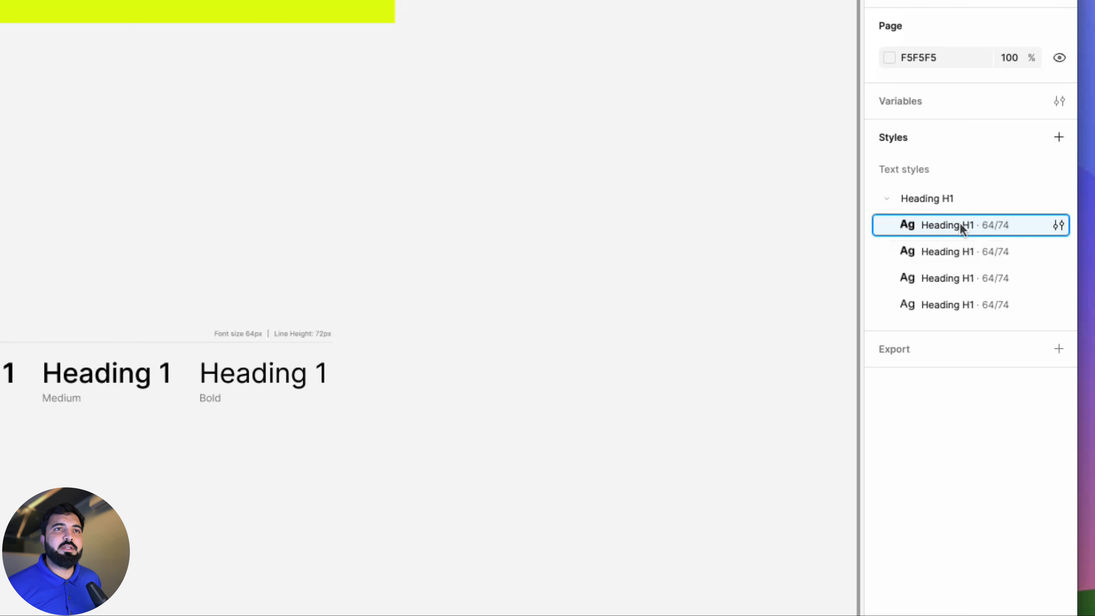
{"action": "double_click", "coordinate": [963, 225]}
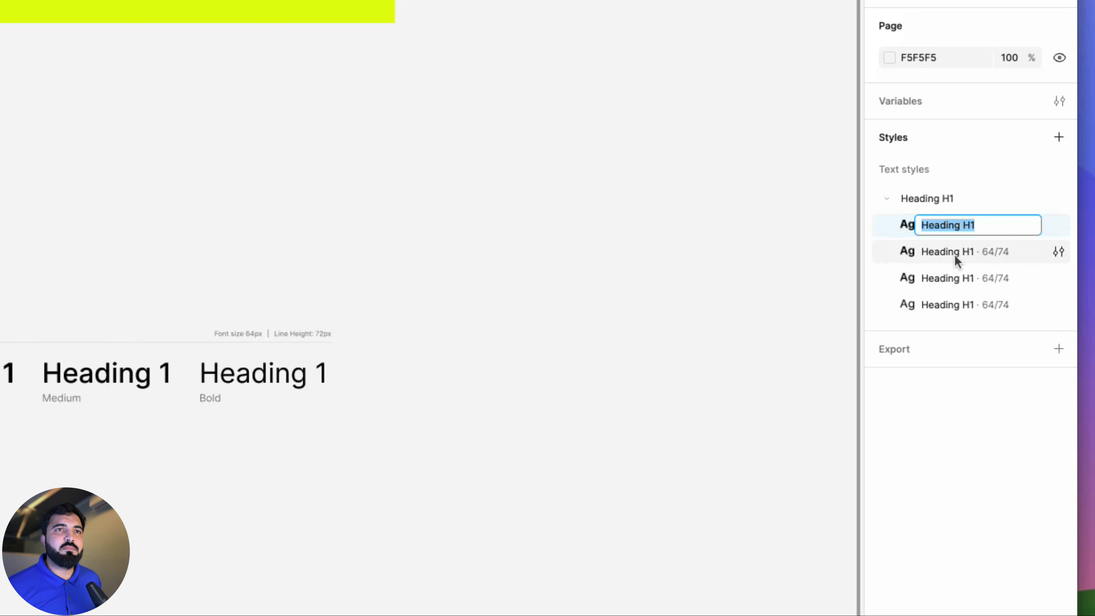
{"action": "double_click", "coordinate": [954, 254]}
{"action": "left_click", "coordinate": [962, 224]}
{"action": "double_click", "coordinate": [961, 225]}
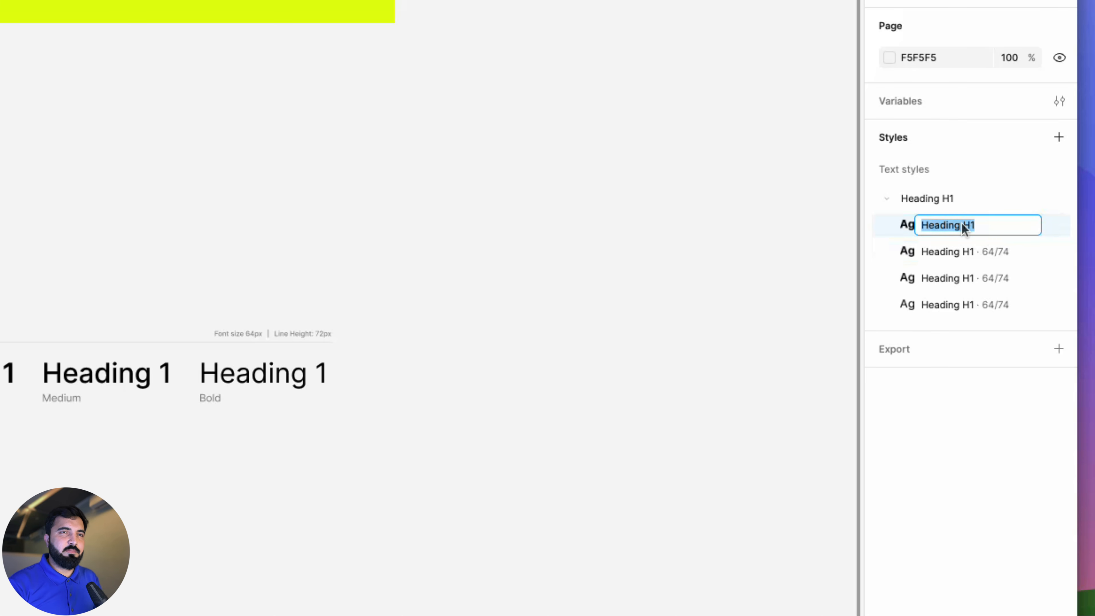
{"action": "type", "text": "Bold"}
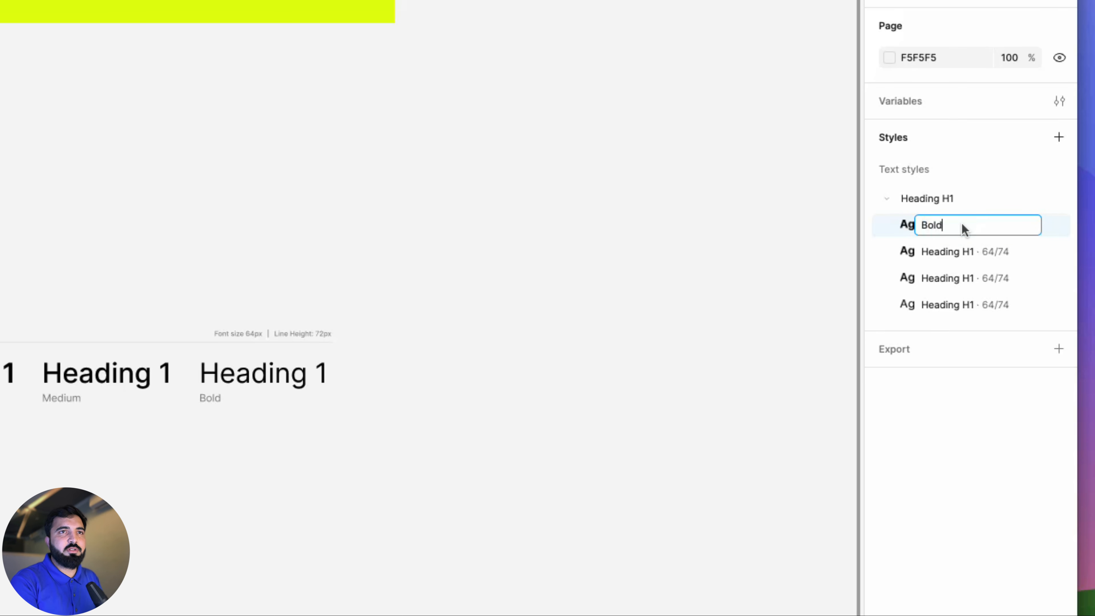
Rename the second text style in the Heading H1 folder to "SemiBold"
{"action": "left_click", "coordinate": [959, 250]}
{"action": "double_click", "coordinate": [958, 250]}
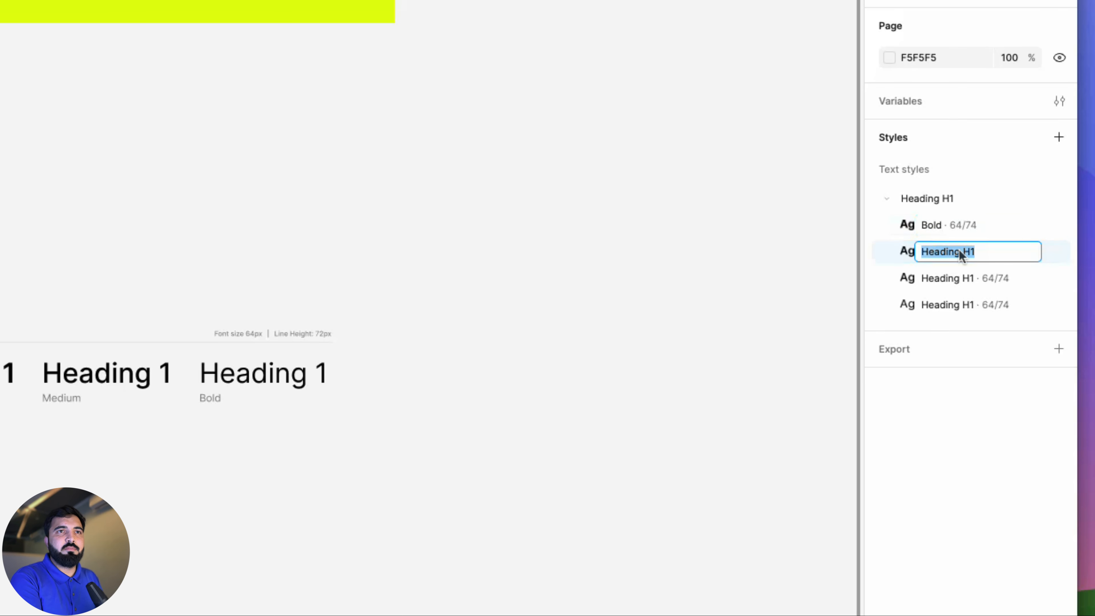
{"action": "type", "text": "Mediu"}
{"action": "key", "text": "BackSpace"}
{"action": "key", "text": "BackSpace"}
{"action": "key", "text": "BackSpace"}
{"action": "key", "text": "BackSpace"}
{"action": "key", "text": "BackSpace"}
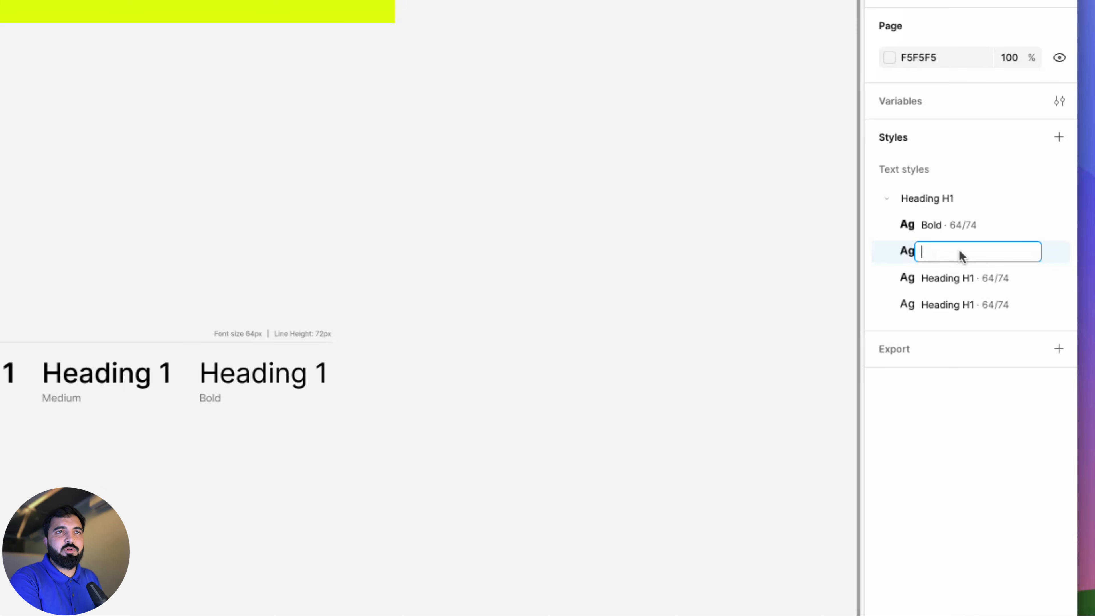
{"action": "type", "text": "SEm"}
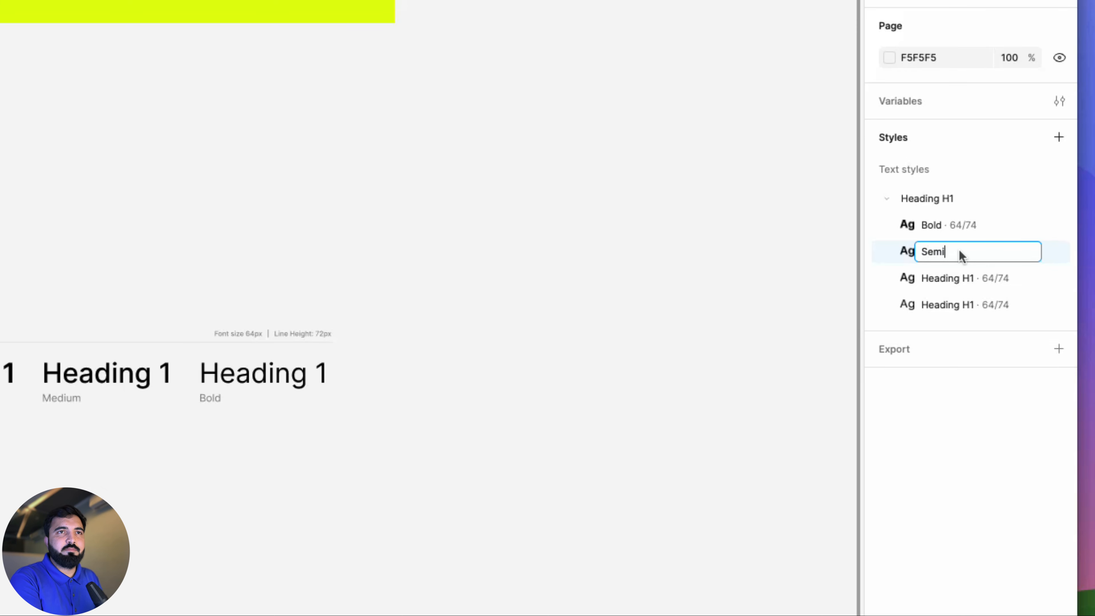
{"action": "type", "text": "iBold"}
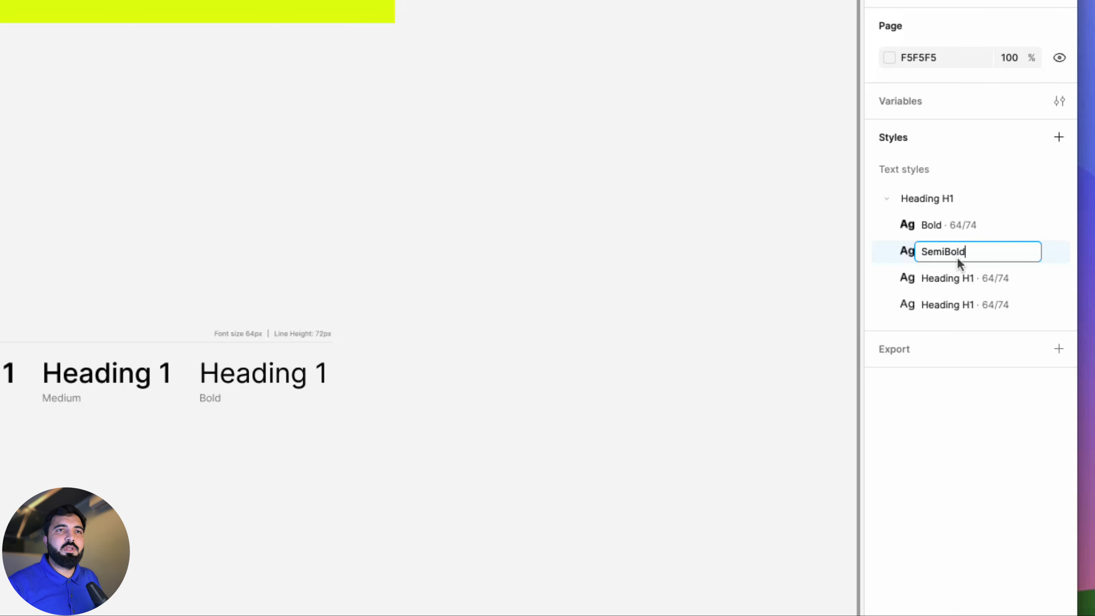
{"action": "key", "text": "Return"}
Rename the third text style in the Heading H1 folder to "Medium" and the fourth to "Regular"
{"action": "double_click", "coordinate": [944, 278]}
{"action": "type", "text": "Medium"}
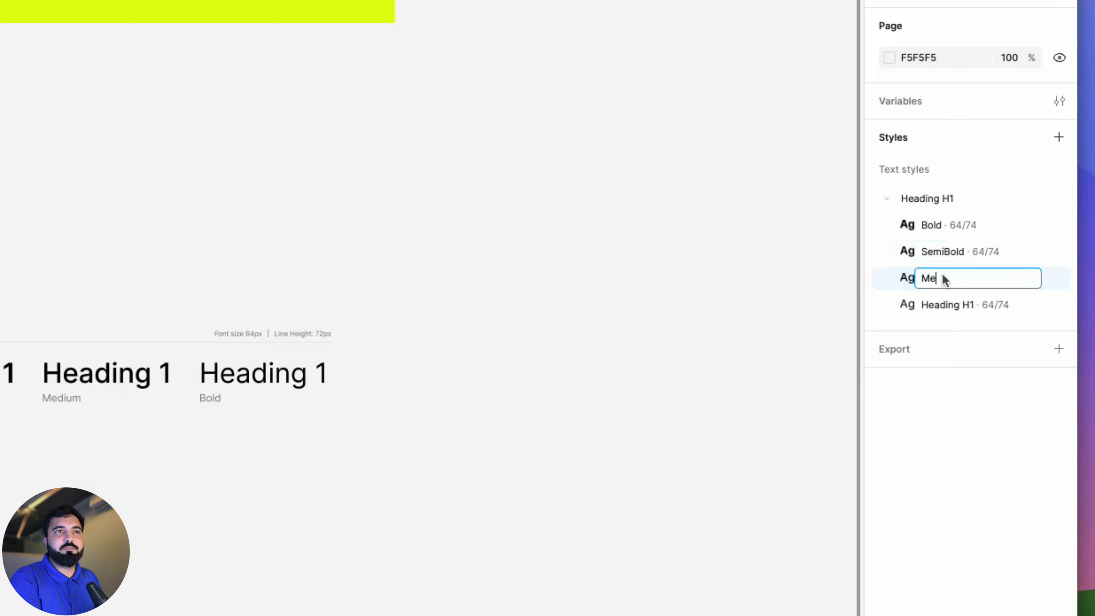
{"action": "double_click", "coordinate": [942, 302]}
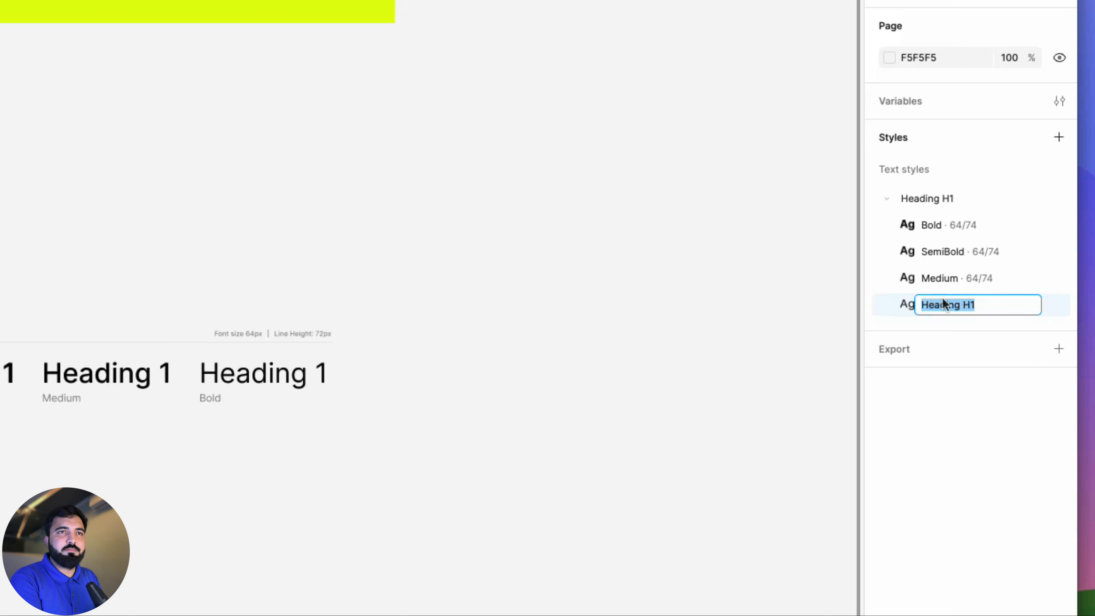
{"action": "type", "text": "Regular"}
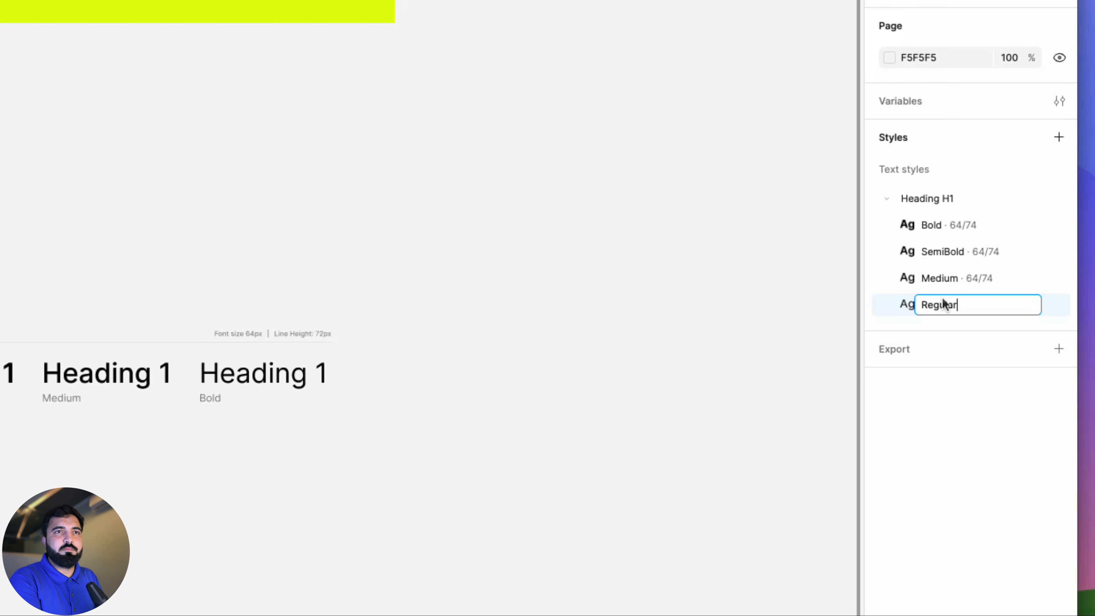
{"action": "key", "text": "Return"}
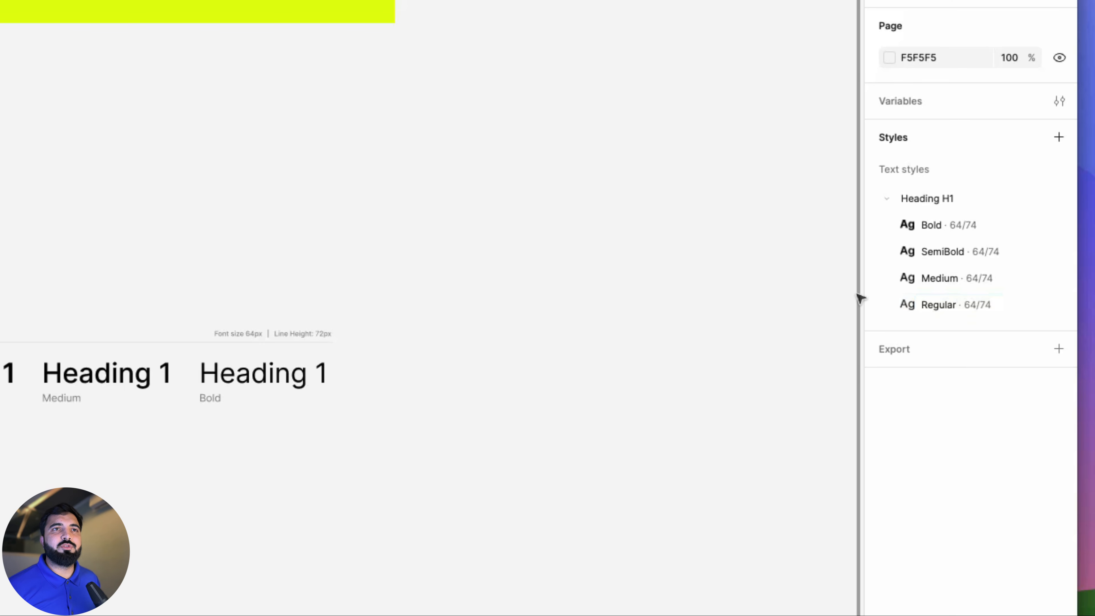
Collapse the Heading H1 folder in the list of text styles
{"action": "left_click", "coordinate": [886, 198]}
{"action": "scroll", "coordinate": [259, 391], "scroll_direction": "up", "scroll_amount": 5}
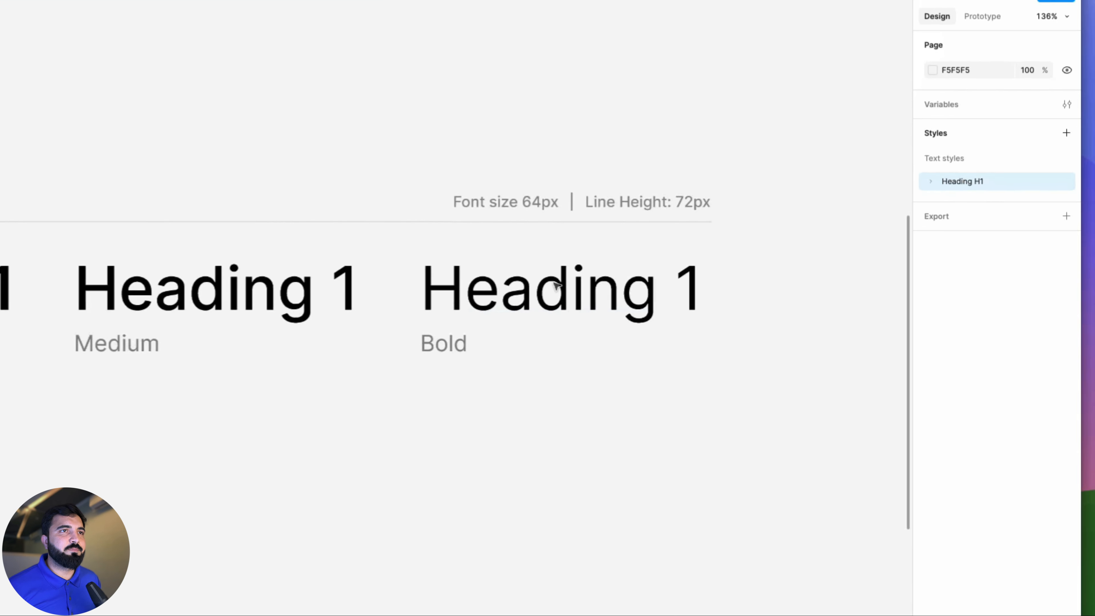
{"action": "scroll", "coordinate": [815, 247], "scroll_direction": "up", "scroll_amount": 5}
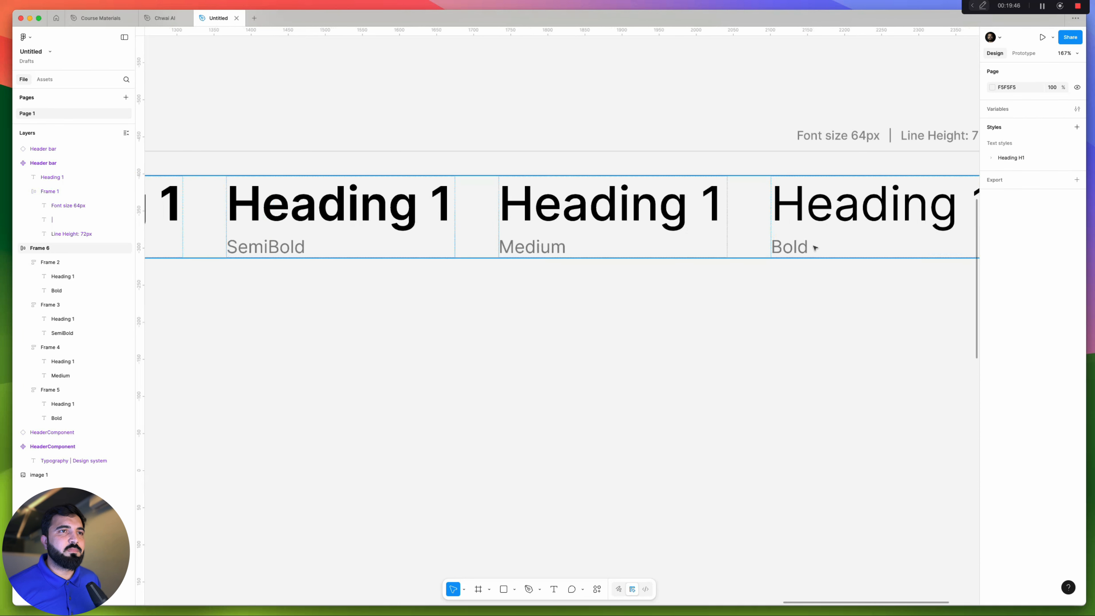
Change the label under the fourth Heading 1 sample to "Regular"
{"action": "left_click", "coordinate": [815, 248]}
{"action": "double_click", "coordinate": [802, 246]}
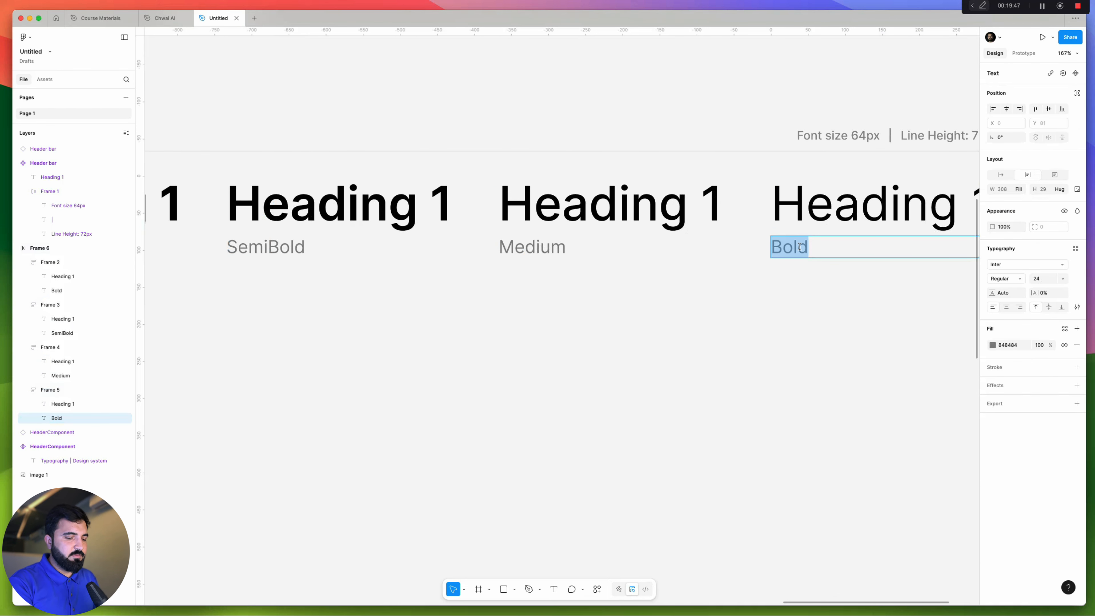
{"action": "type", "text": "RE"}
{"action": "key", "text": "BackSpace"}
{"action": "type", "text": "e"}
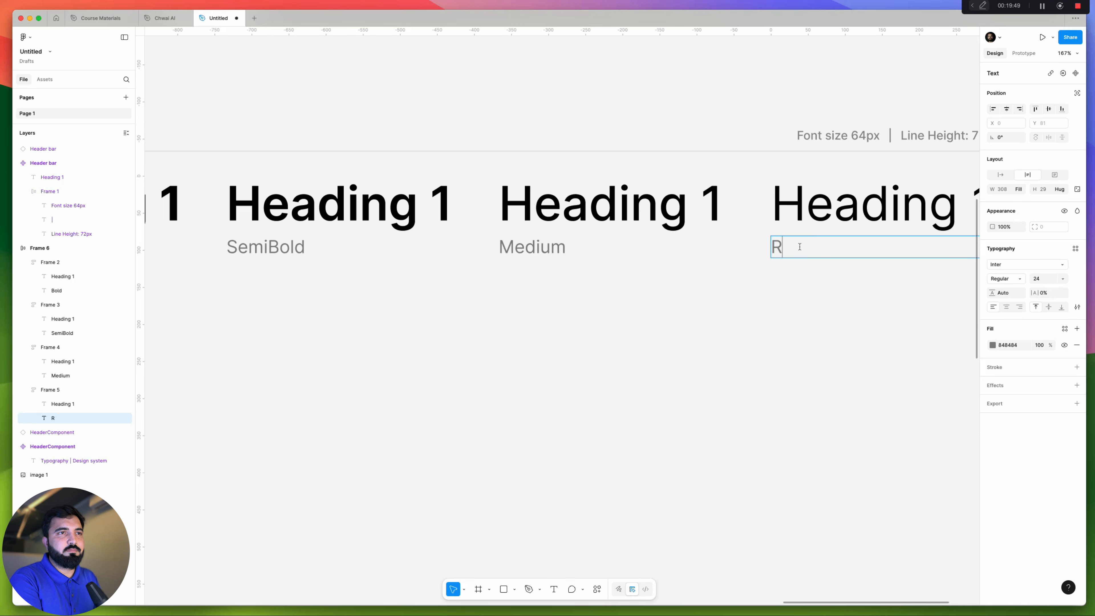
{"action": "key", "text": "BackSpace"}
{"action": "type", "text": "egular"}
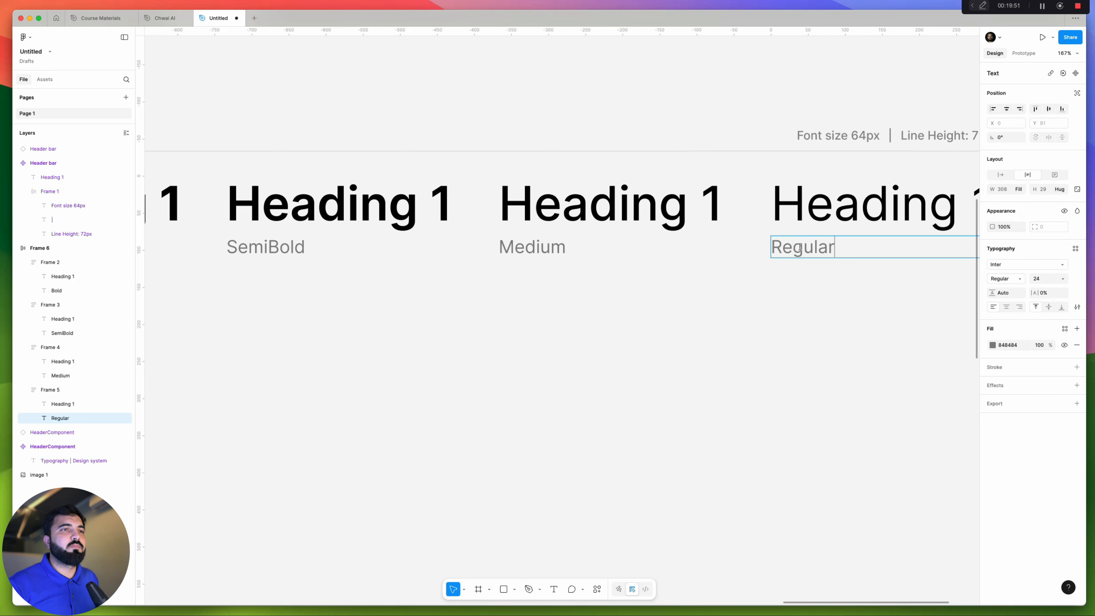
{"action": "scroll", "coordinate": [636, 274], "scroll_direction": "down", "scroll_amount": 5}
{"action": "left_click", "coordinate": [698, 343]}
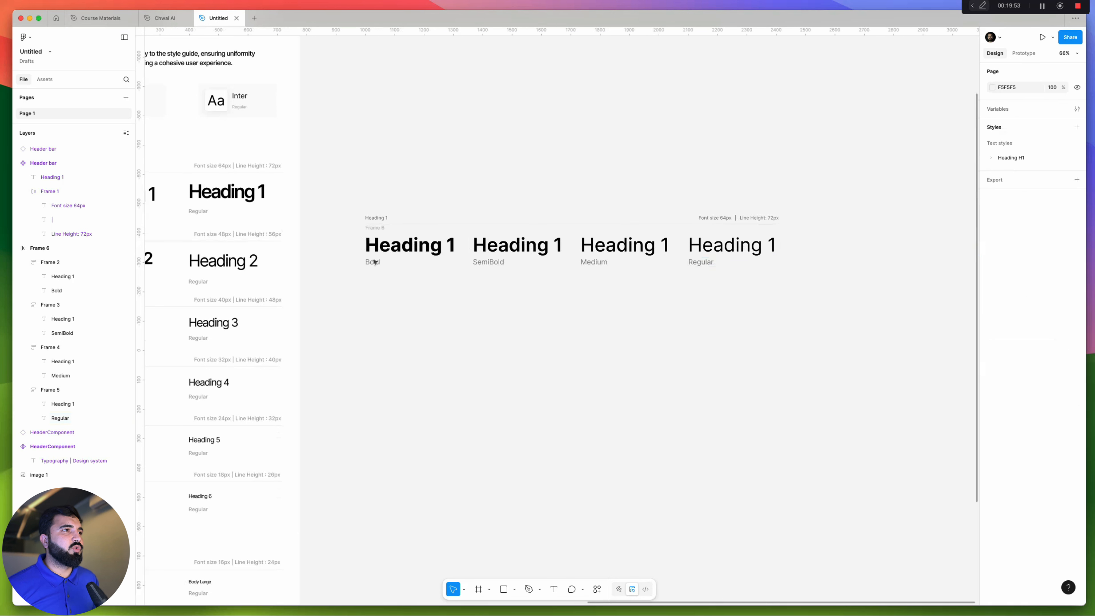
{"action": "left_click", "coordinate": [380, 229]}
{"action": "left_click", "coordinate": [380, 229]}
{"action": "scroll", "coordinate": [804, 245], "scroll_direction": "up", "scroll_amount": 5}
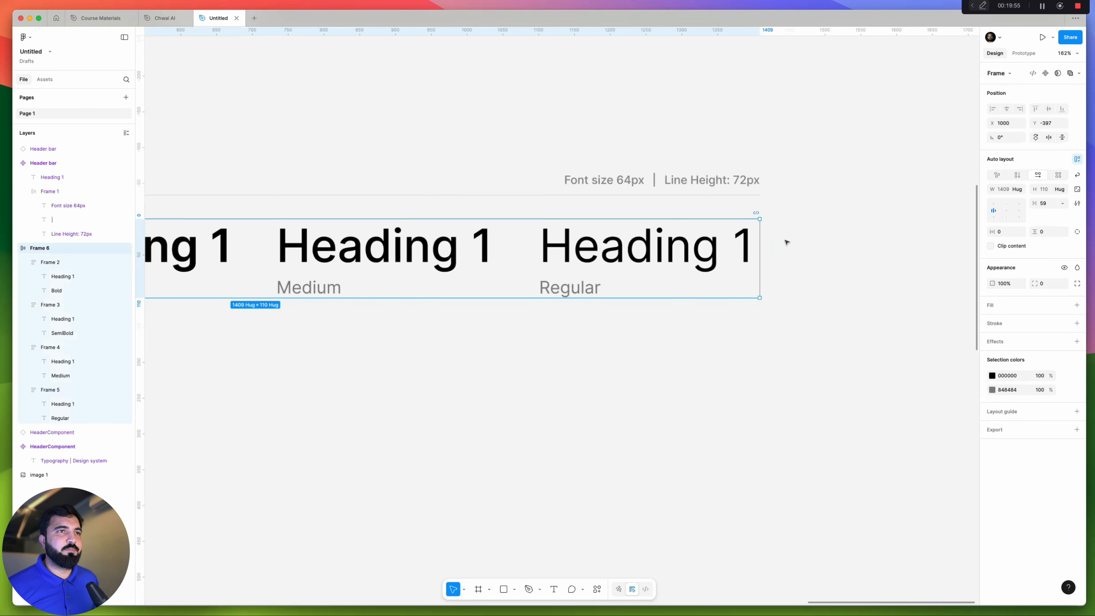
{"action": "scroll", "coordinate": [728, 170], "scroll_direction": "down", "scroll_amount": 5}
{"action": "scroll", "coordinate": [475, 263], "scroll_direction": "left", "scroll_amount": 5}
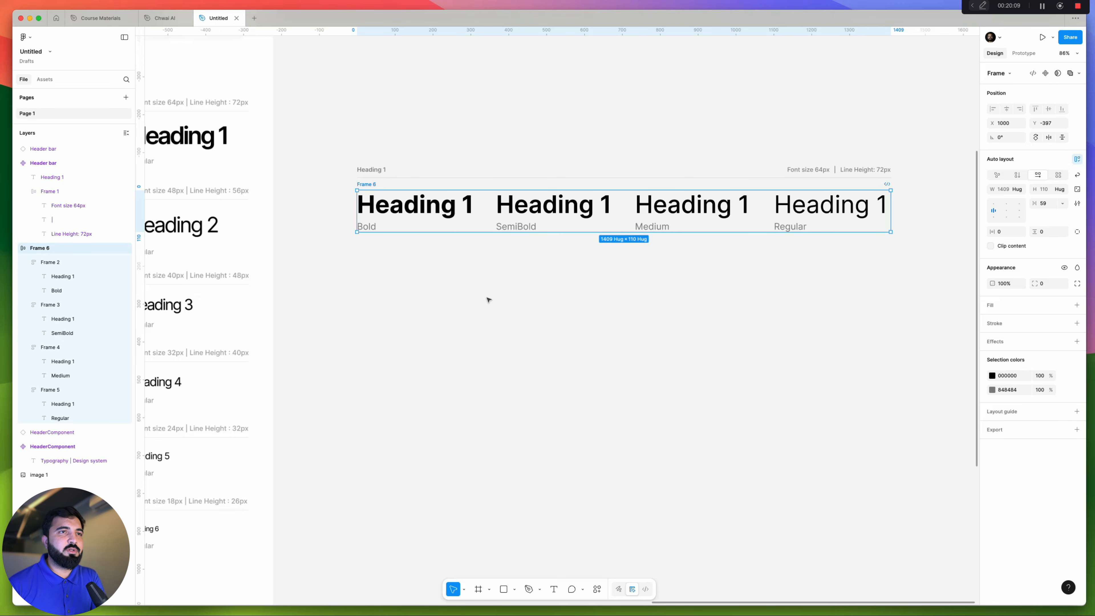
{"action": "left_click", "coordinate": [525, 274]}
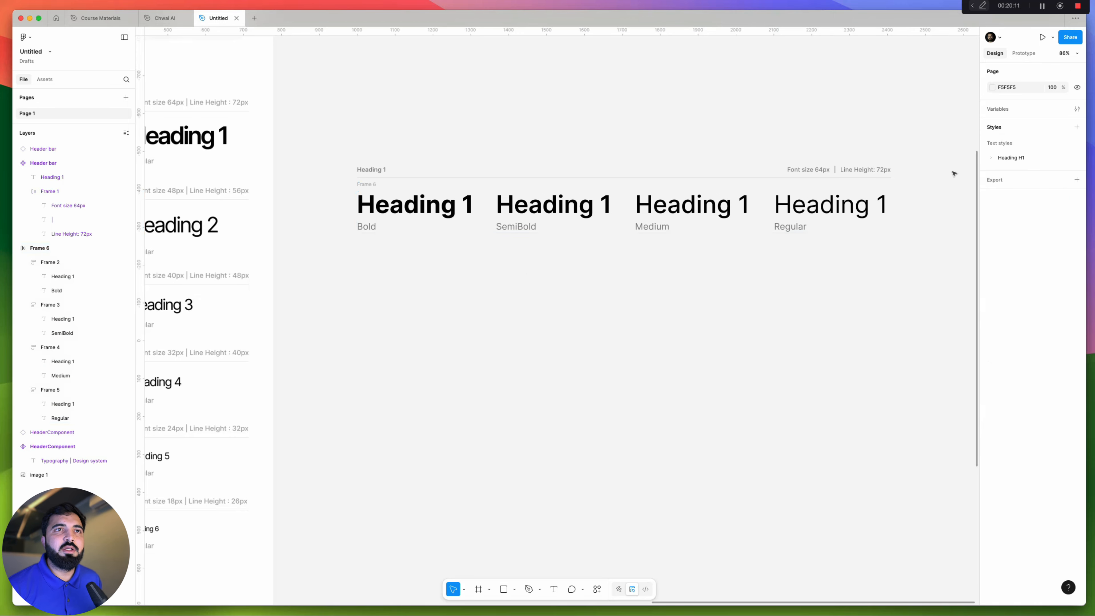
Duplicate the four text styles in the Heading H1 folder, expand the folder and select its first Bold style
{"action": "right_click", "coordinate": [1015, 159]}
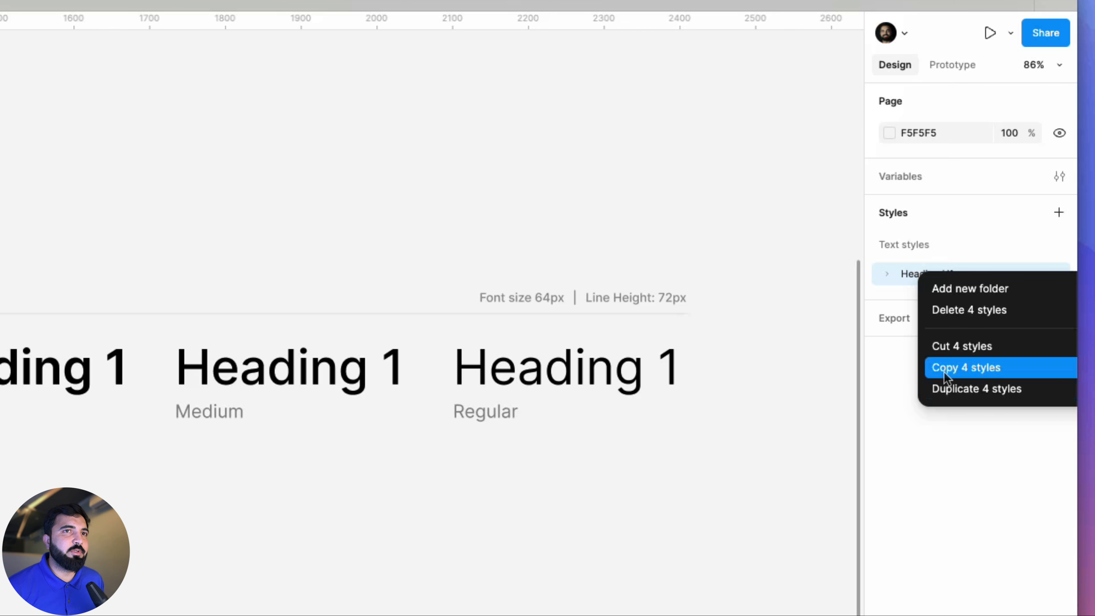
{"action": "left_click", "coordinate": [950, 389]}
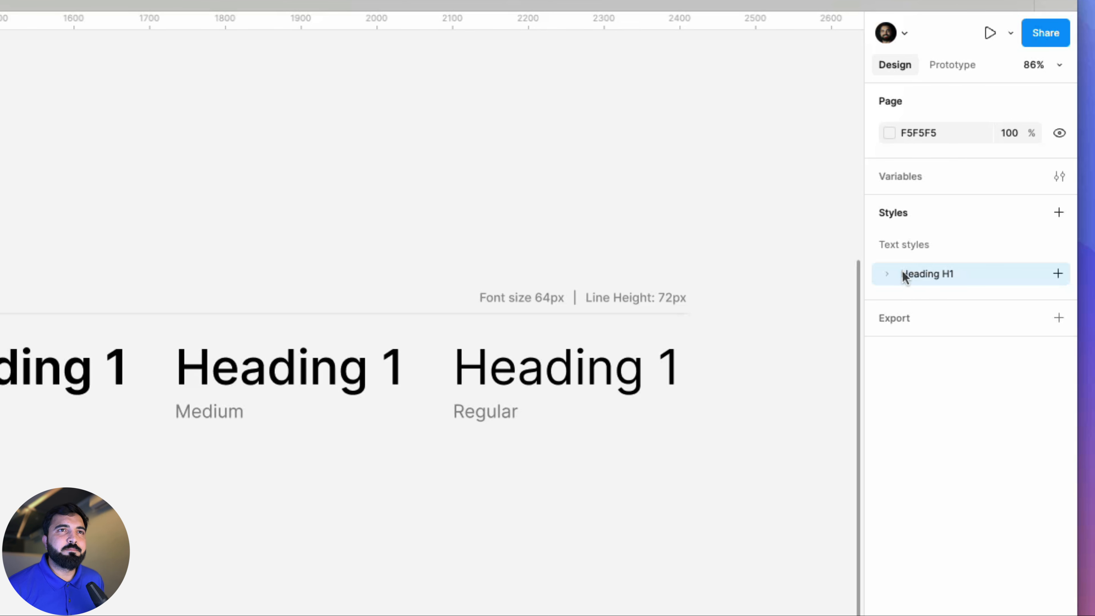
{"action": "left_click", "coordinate": [891, 269]}
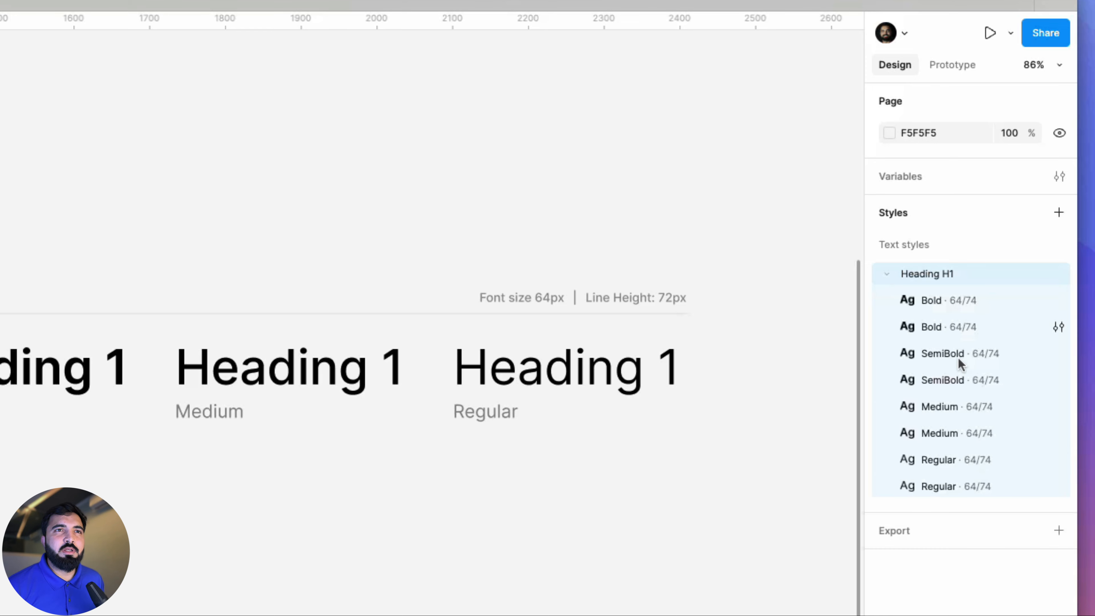
{"action": "left_click", "coordinate": [957, 310]}
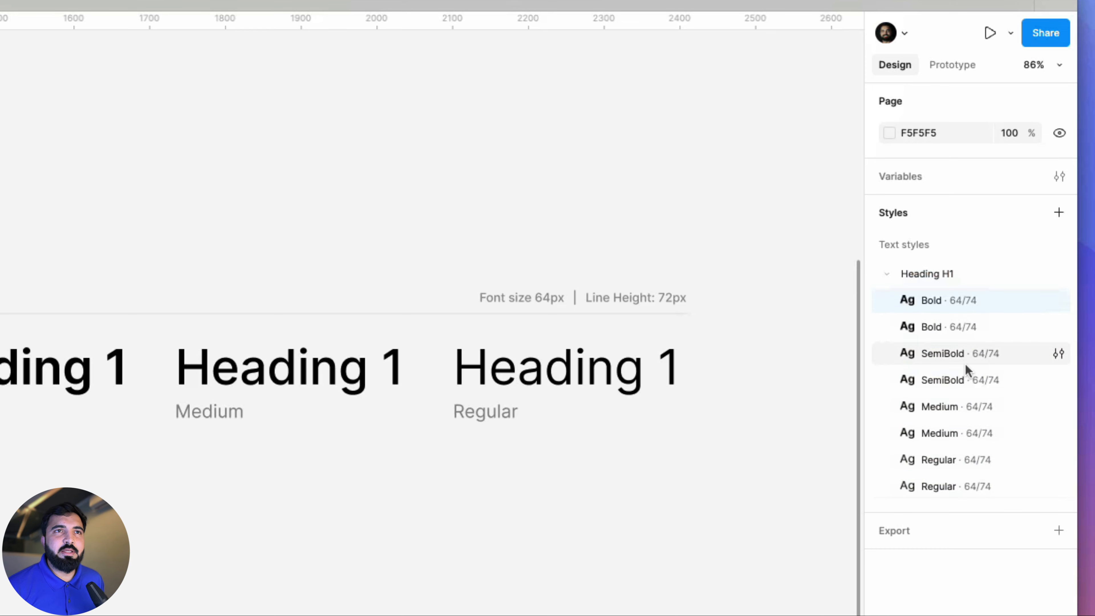
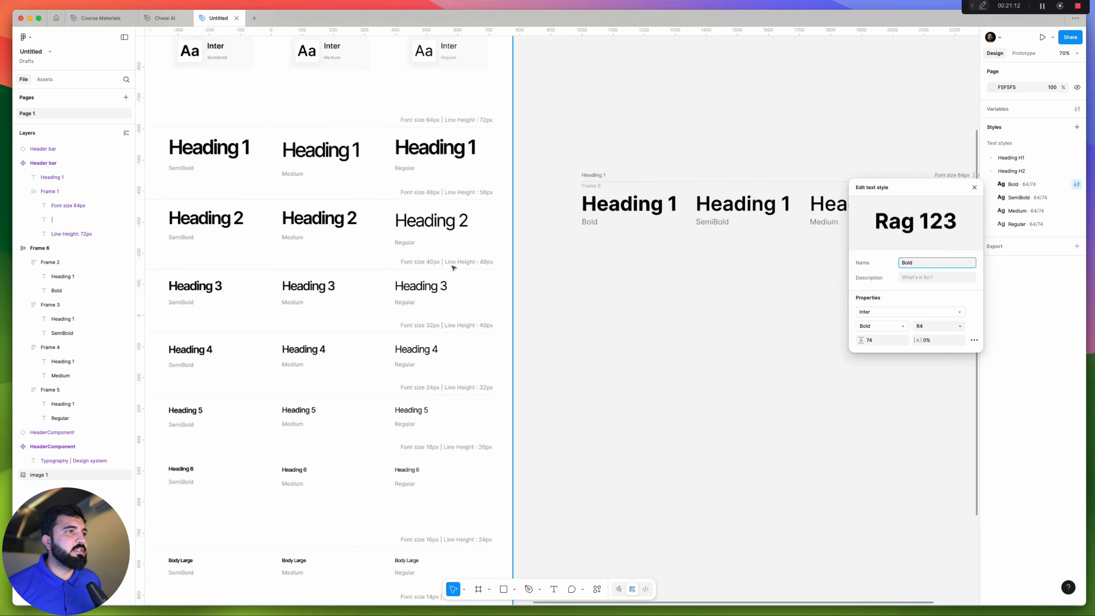
Set the Heading H2 Bold text style to font size 48 and line height 56
{"action": "scroll", "coordinate": [430, 191], "scroll_direction": "up", "scroll_amount": 8}
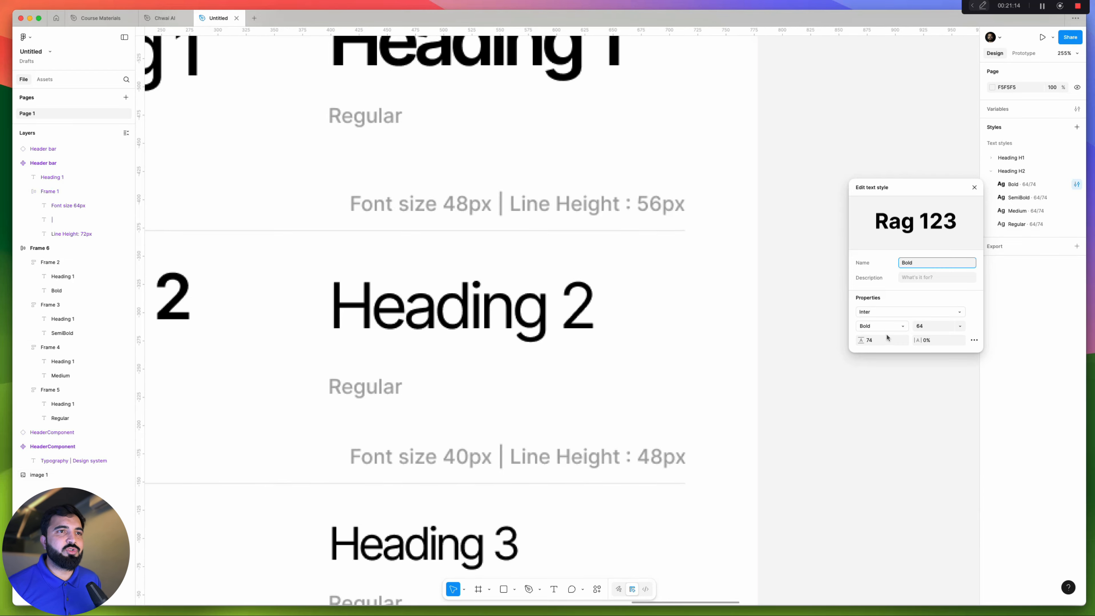
{"action": "left_click", "coordinate": [926, 326]}
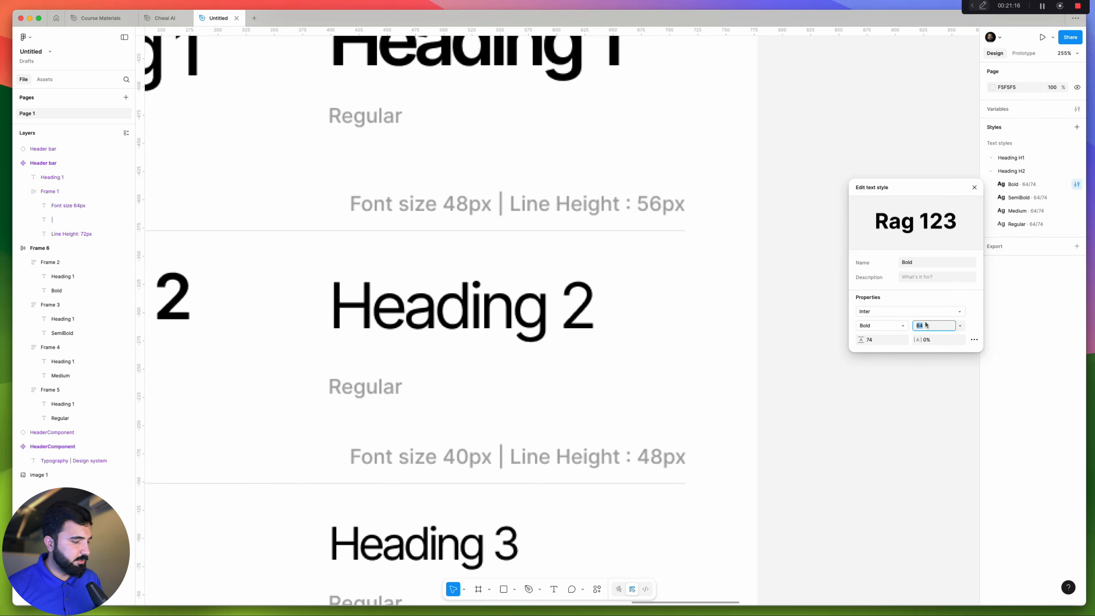
{"action": "type", "text": "48"}
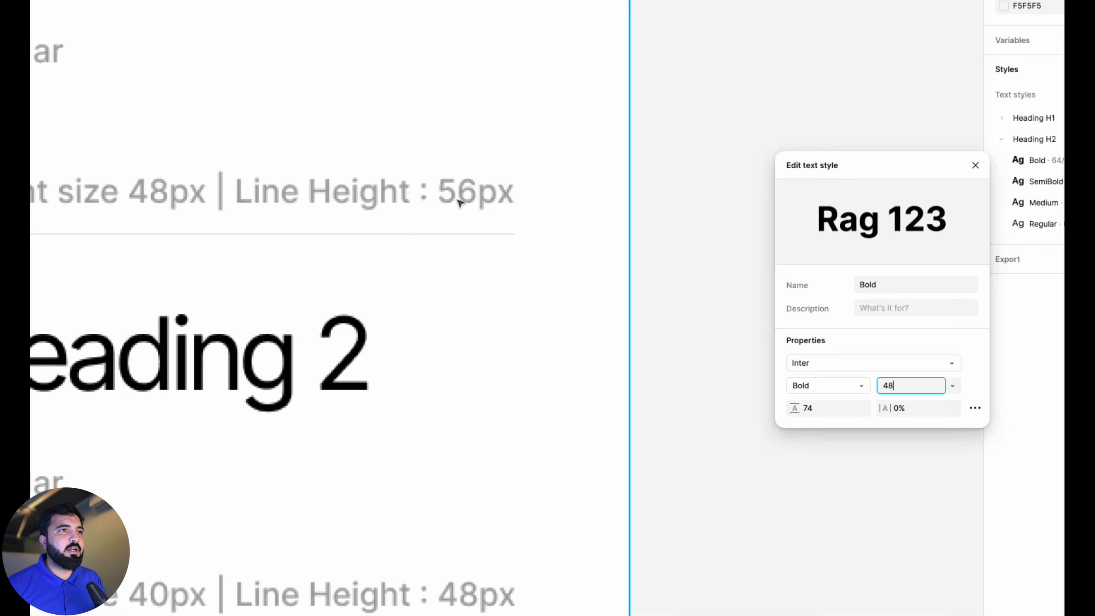
{"action": "left_click", "coordinate": [831, 408]}
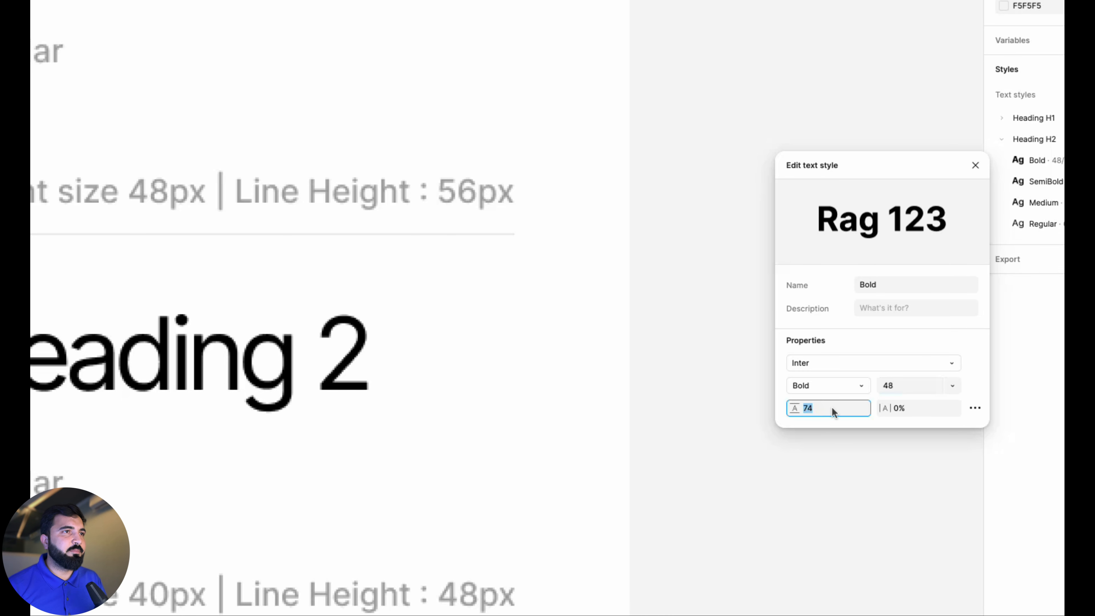
{"action": "type", "text": "56"}
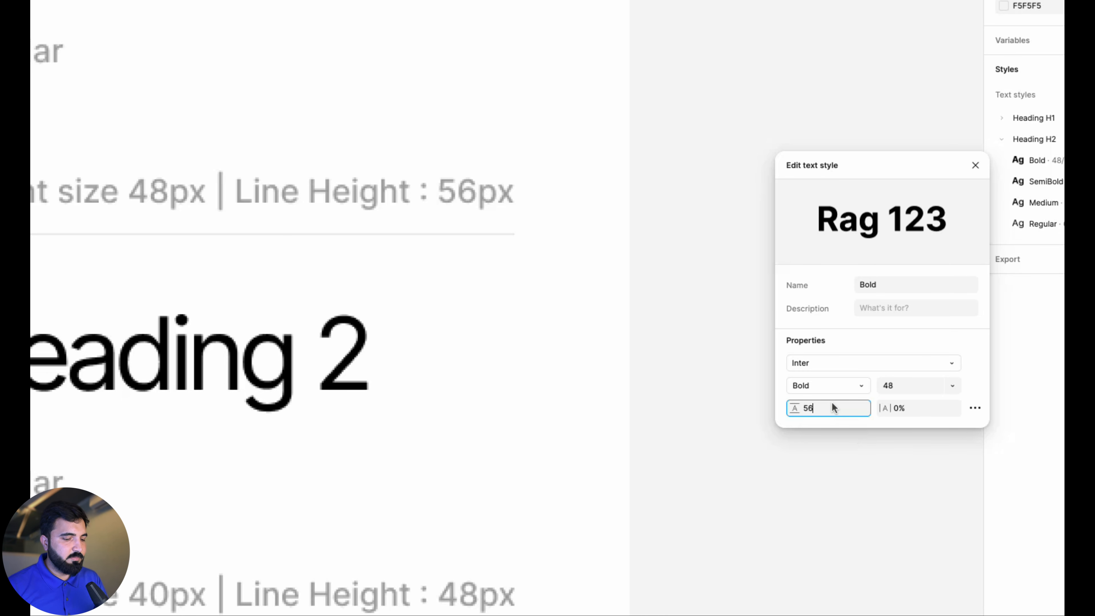
{"action": "key", "text": "Return"}
{"action": "left_click", "coordinate": [979, 183]}
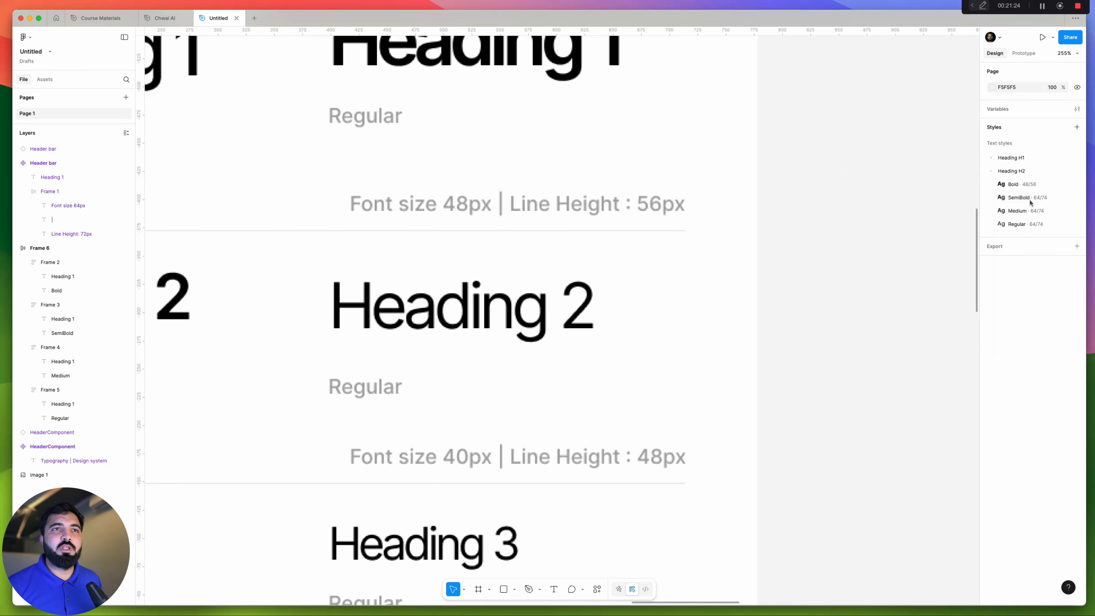
Set the Heading H2 SemiBold text style to font size 48 and line height 56
{"action": "left_click", "coordinate": [1092, 195]}
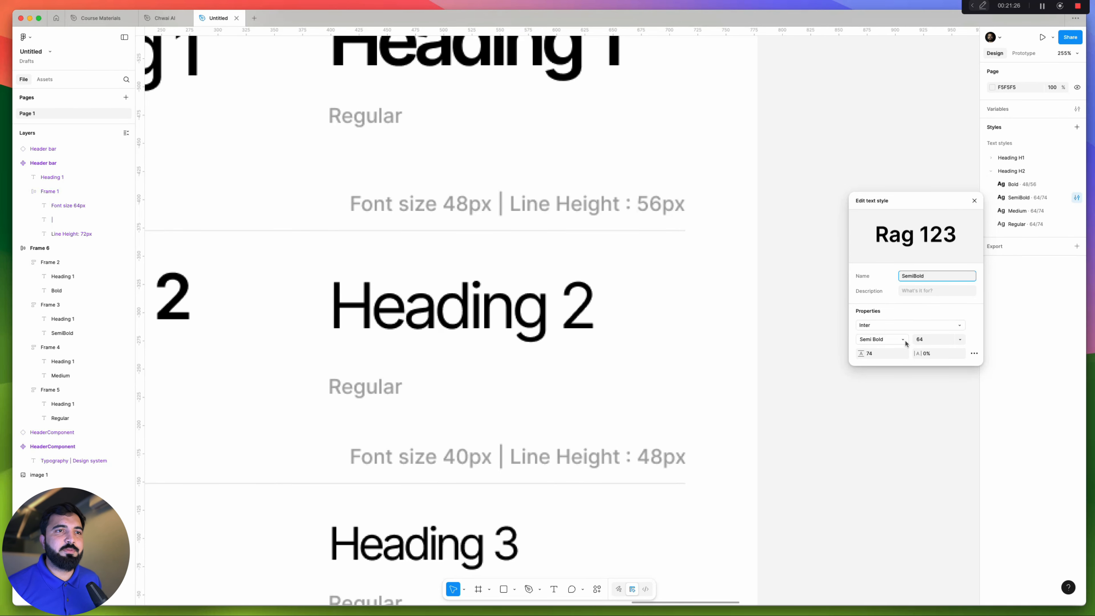
{"action": "left_click", "coordinate": [922, 339]}
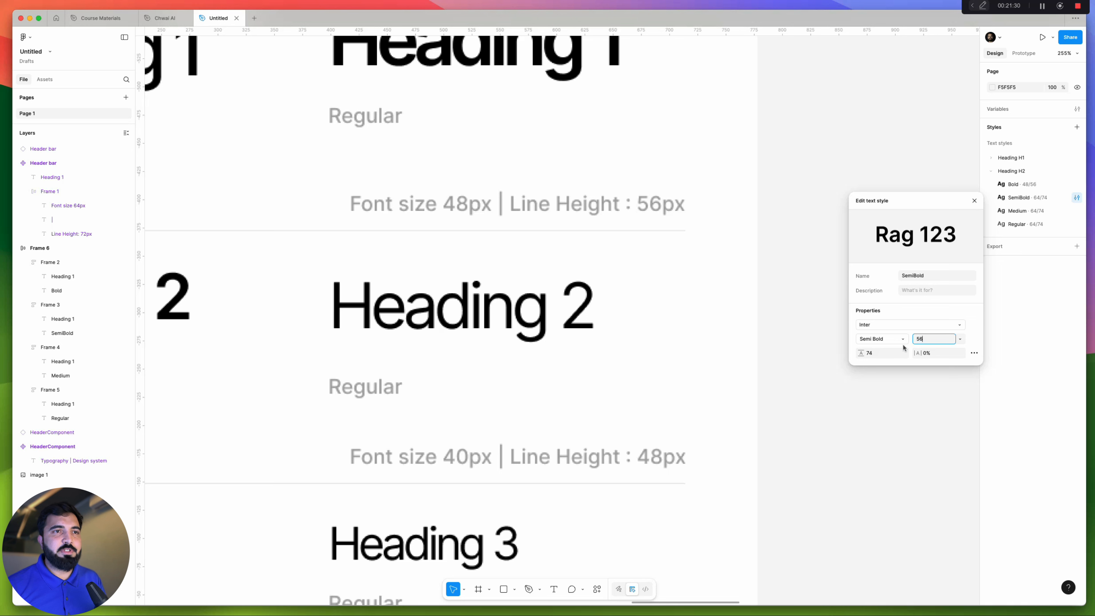
{"action": "key", "text": "Return"}
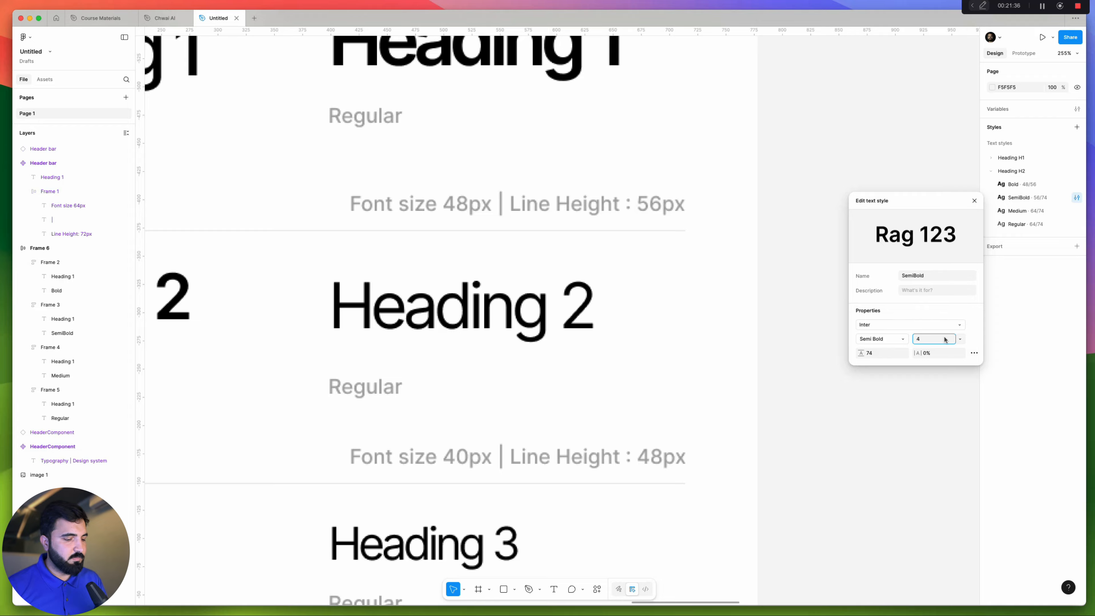
{"action": "left_click", "coordinate": [881, 352]}
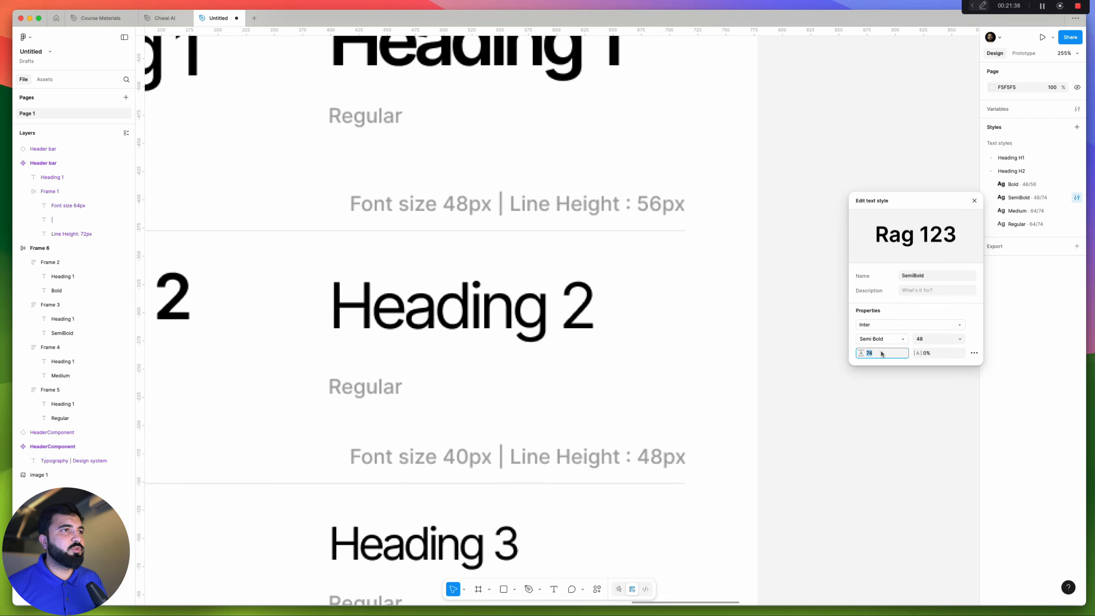
{"action": "type", "text": "5"}
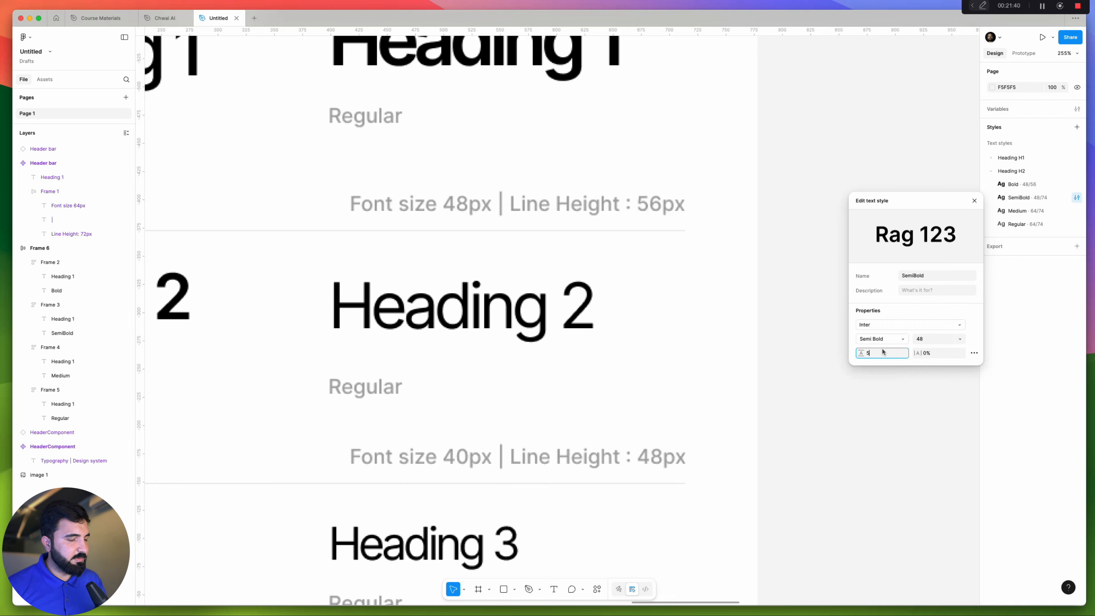
{"action": "type", "text": "6"}
{"action": "key", "text": "Return"}
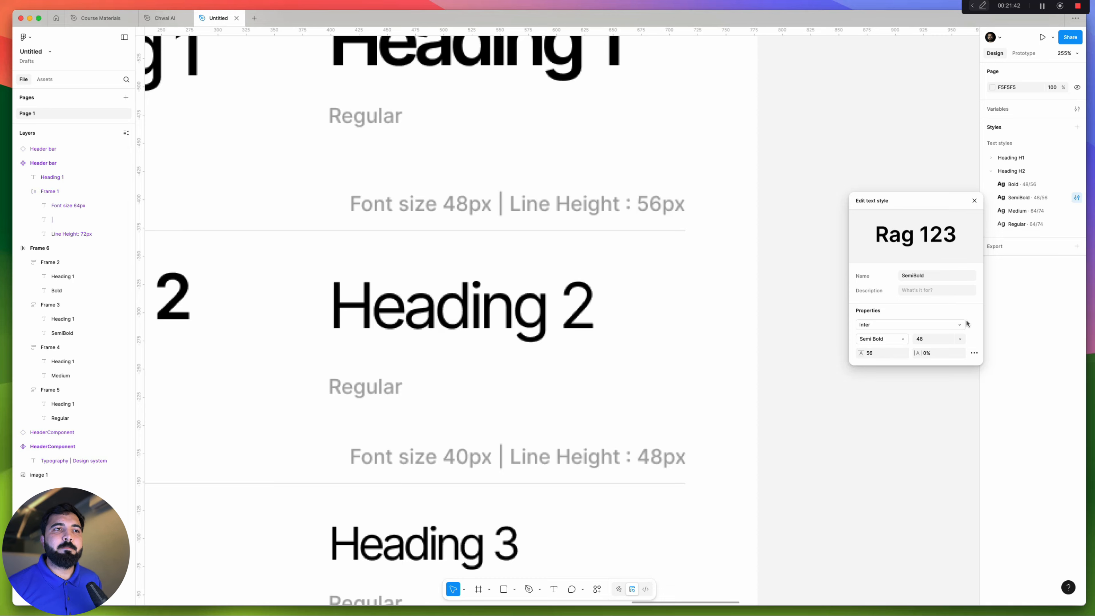
{"action": "left_click", "coordinate": [974, 201]}
Set the Heading H2 Medium text style to font size 48 and line height 56
{"action": "left_click", "coordinate": [1077, 211]}
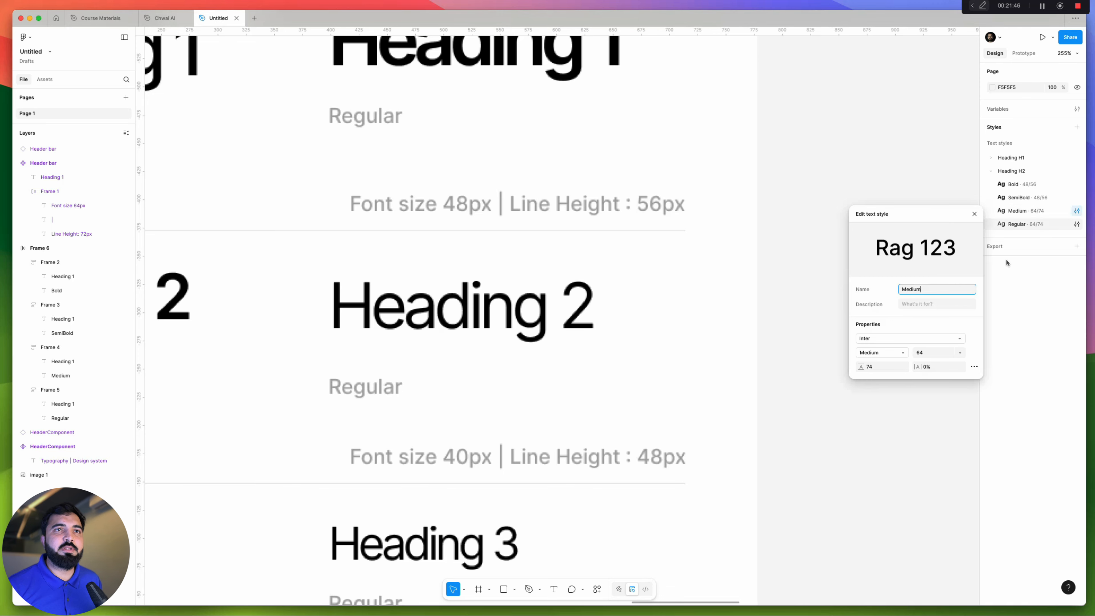
{"action": "left_click", "coordinate": [926, 353]}
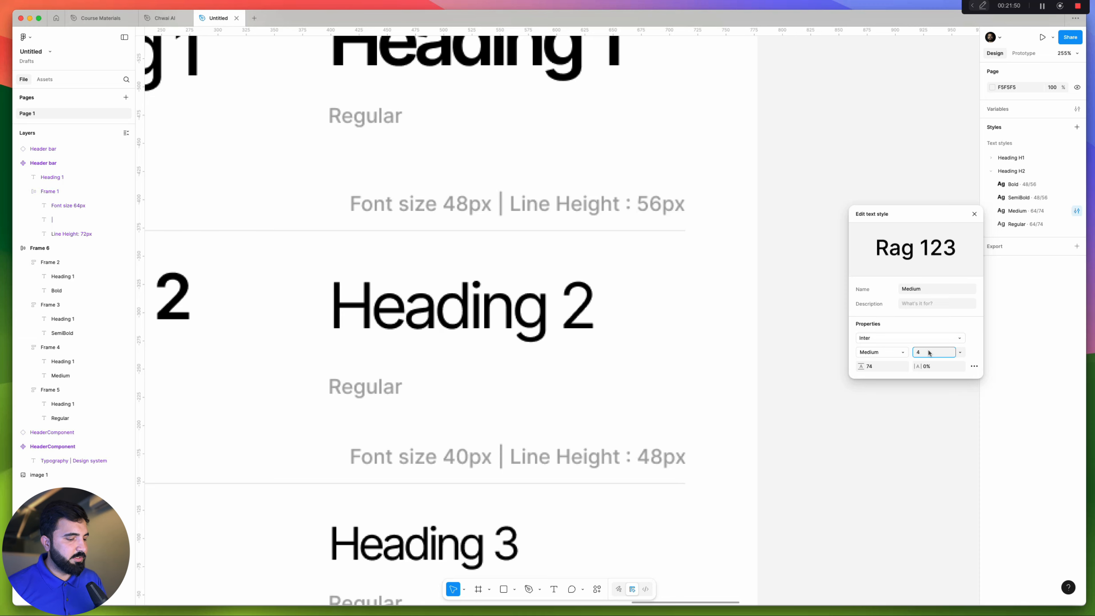
{"action": "left_click", "coordinate": [889, 367]}
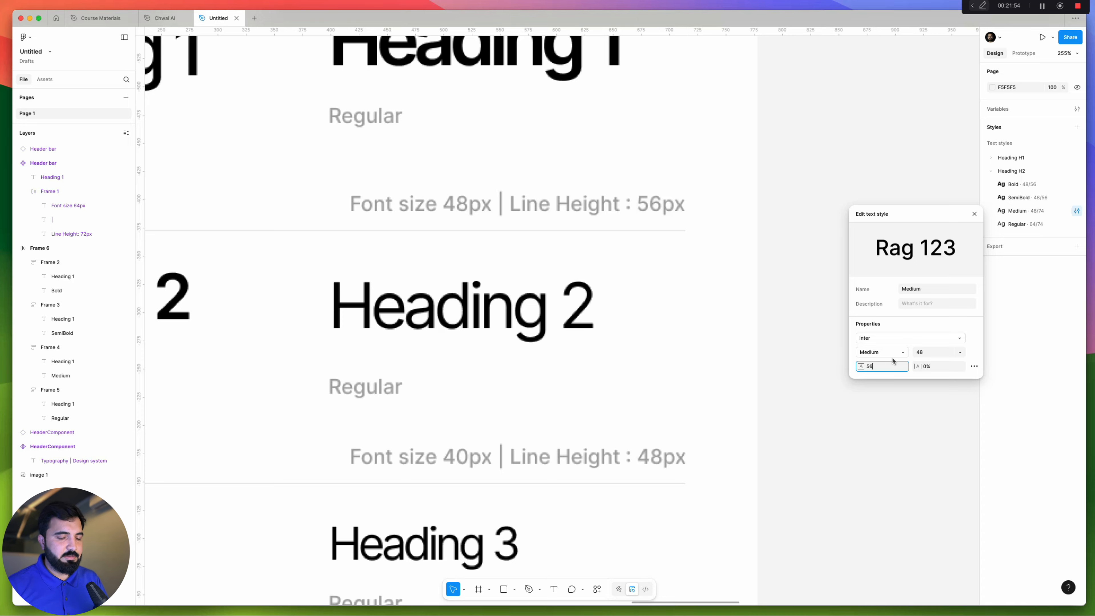
{"action": "type", "text": "56"}
{"action": "key", "text": "Return"}
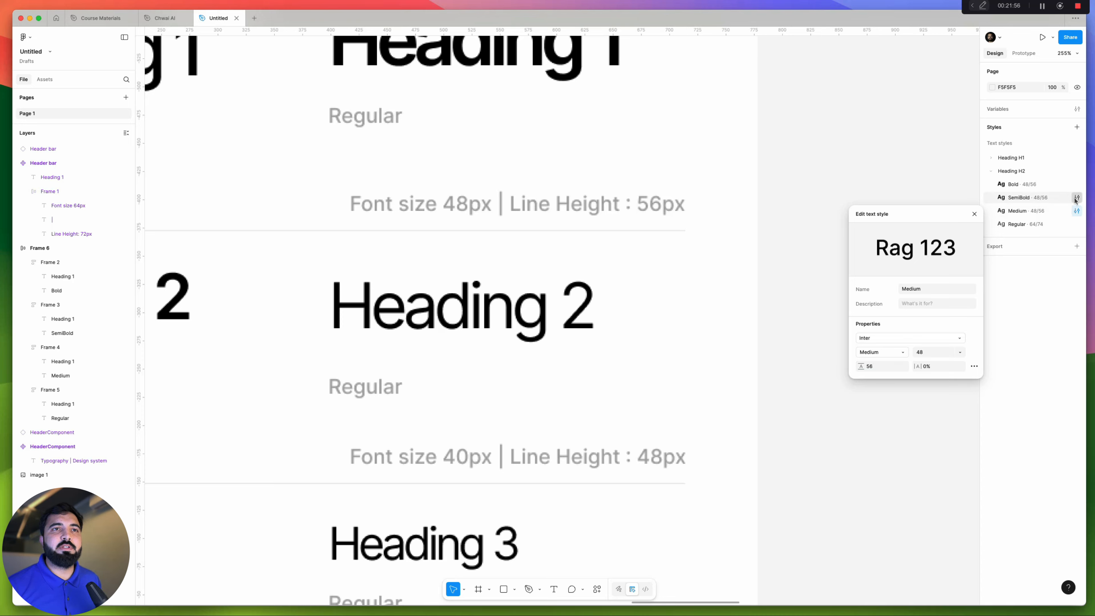
Review the properties of the Heading H2 SemiBold, Bold and Medium text styles
{"action": "left_click", "coordinate": [1077, 198]}
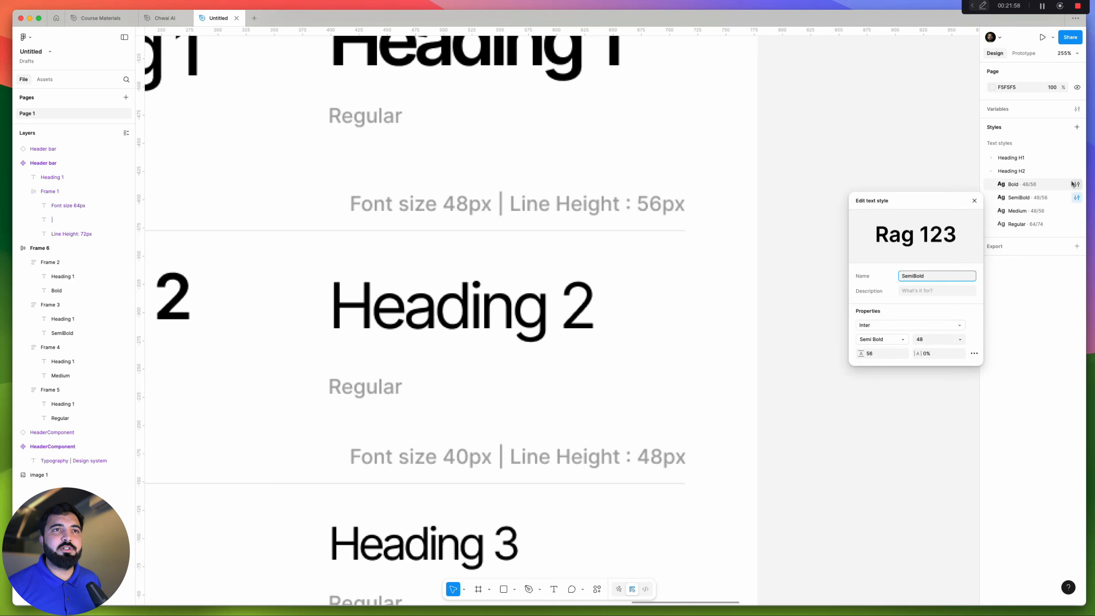
{"action": "left_click", "coordinate": [1075, 184]}
{"action": "left_click", "coordinate": [1077, 197]}
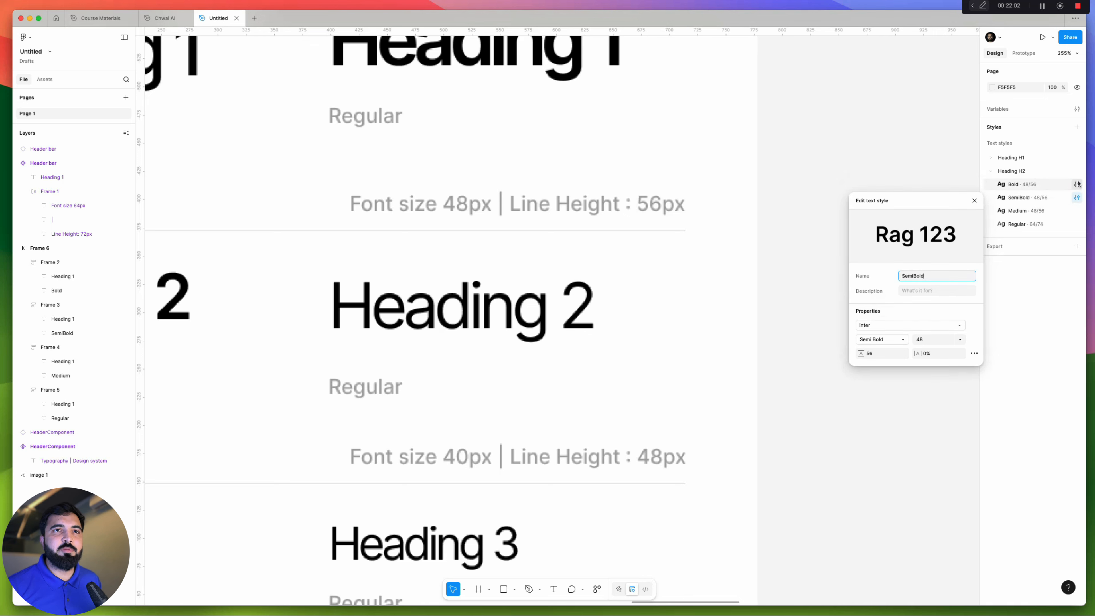
{"action": "left_click", "coordinate": [1076, 185]}
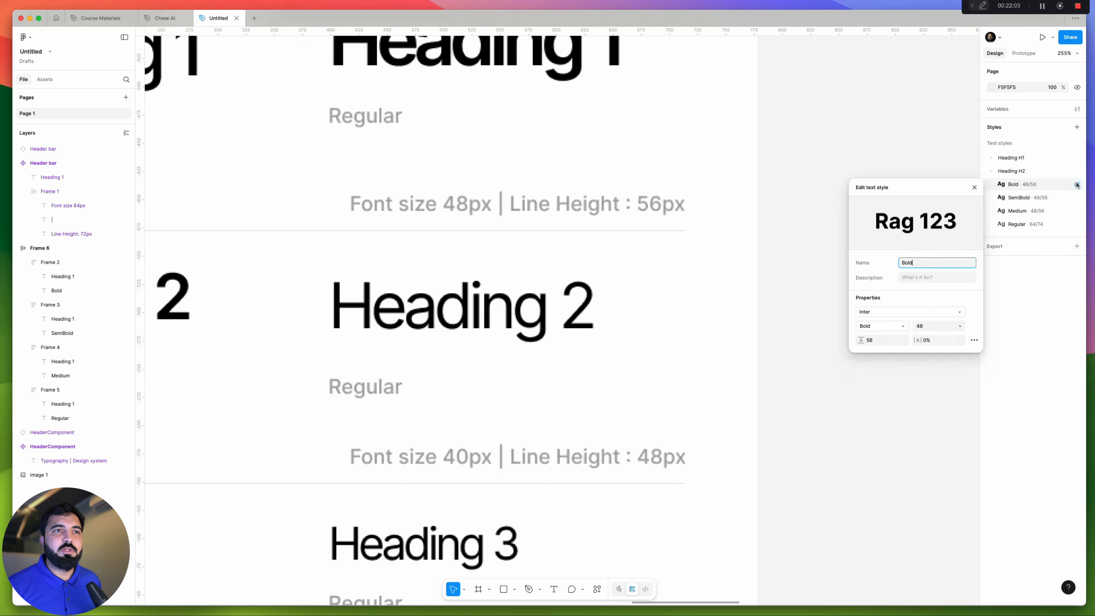
{"action": "left_click", "coordinate": [1076, 198]}
{"action": "left_click", "coordinate": [1076, 211]}
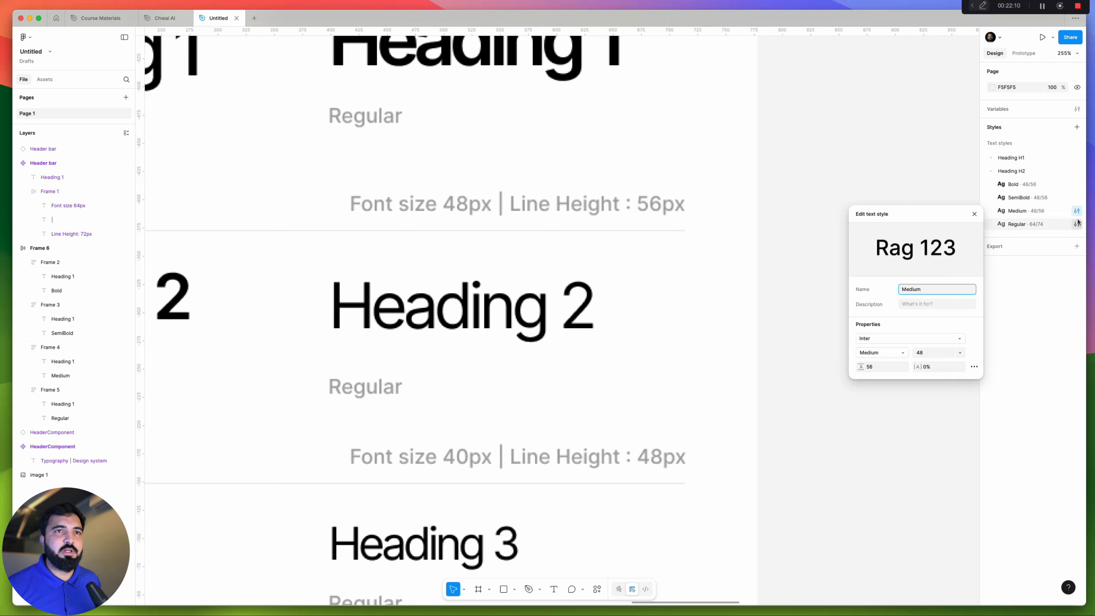
{"action": "left_click", "coordinate": [1031, 265]}
Set the Heading H2 Regular text style to font size 48 and line height 56
{"action": "left_click", "coordinate": [1076, 224]}
{"action": "left_click", "coordinate": [930, 369]}
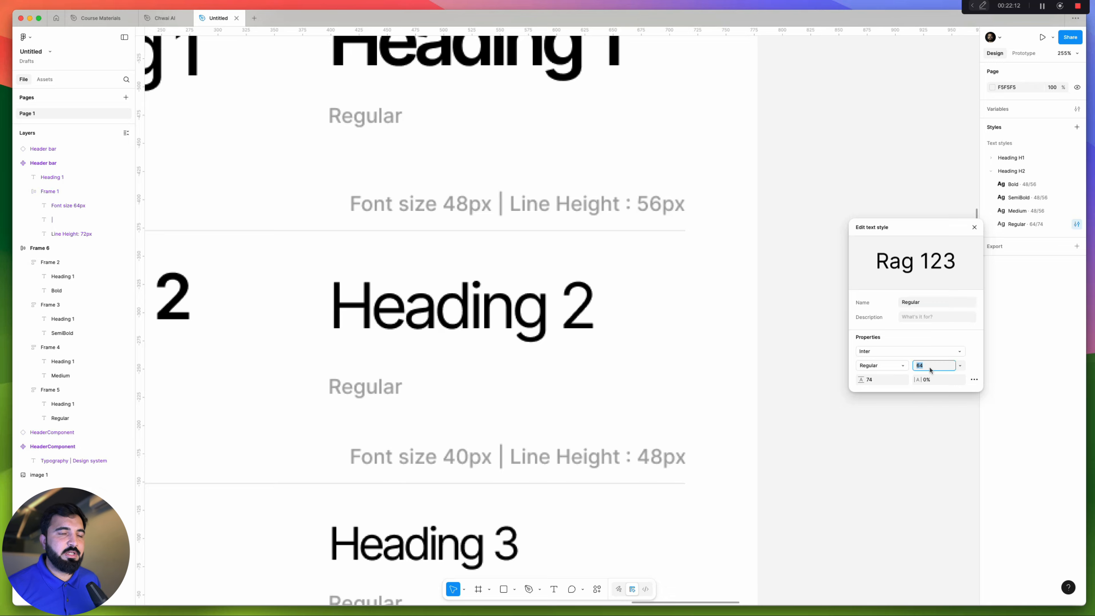
{"action": "type", "text": "48"}
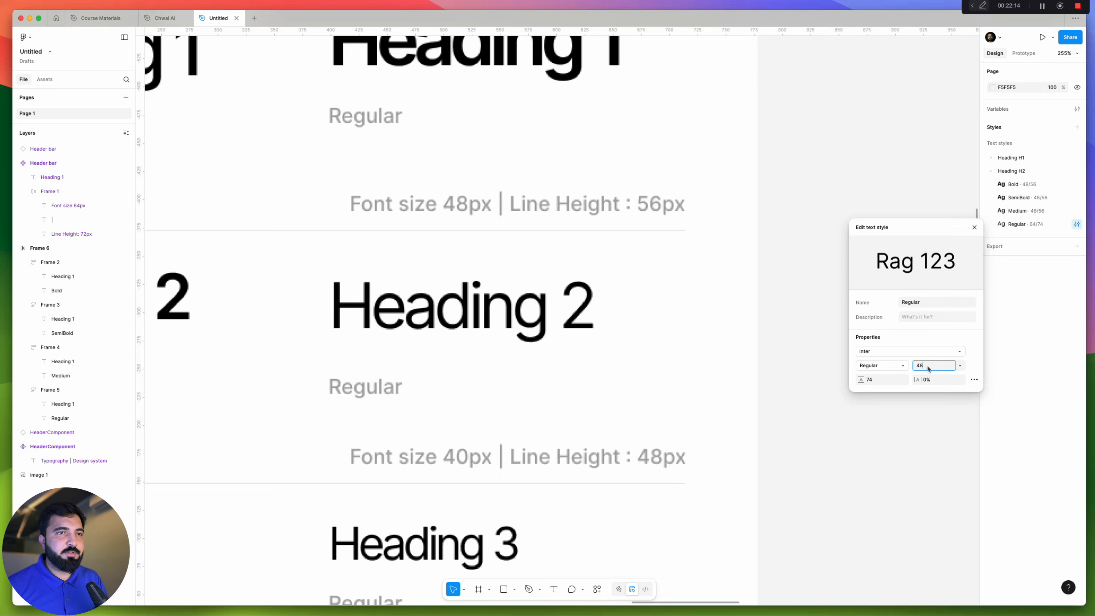
{"action": "left_click", "coordinate": [891, 380]}
{"action": "type", "text": "56"}
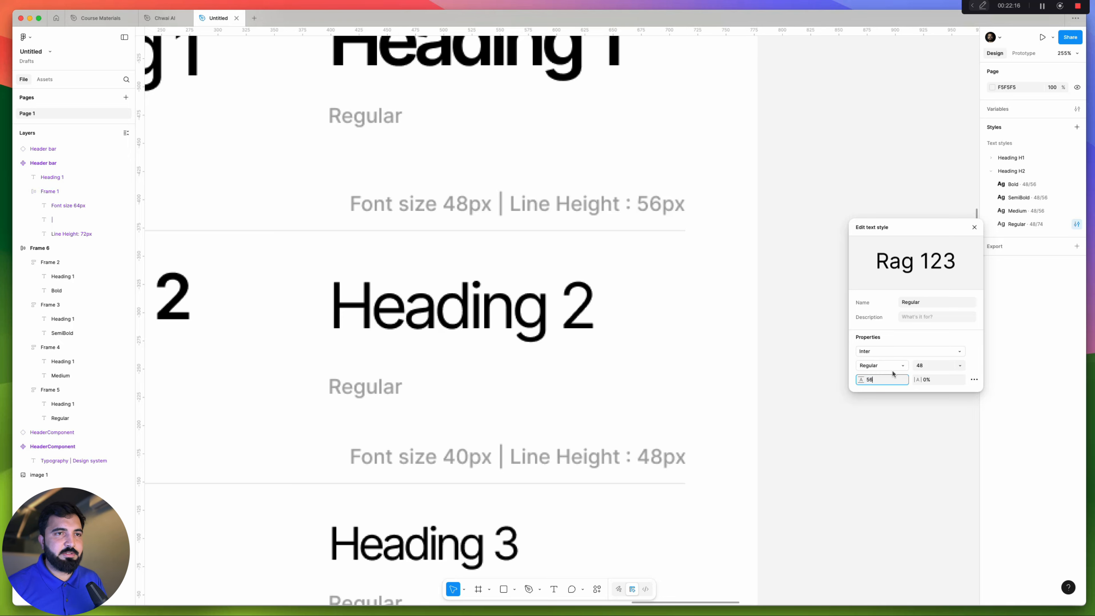
{"action": "key", "text": "Return"}
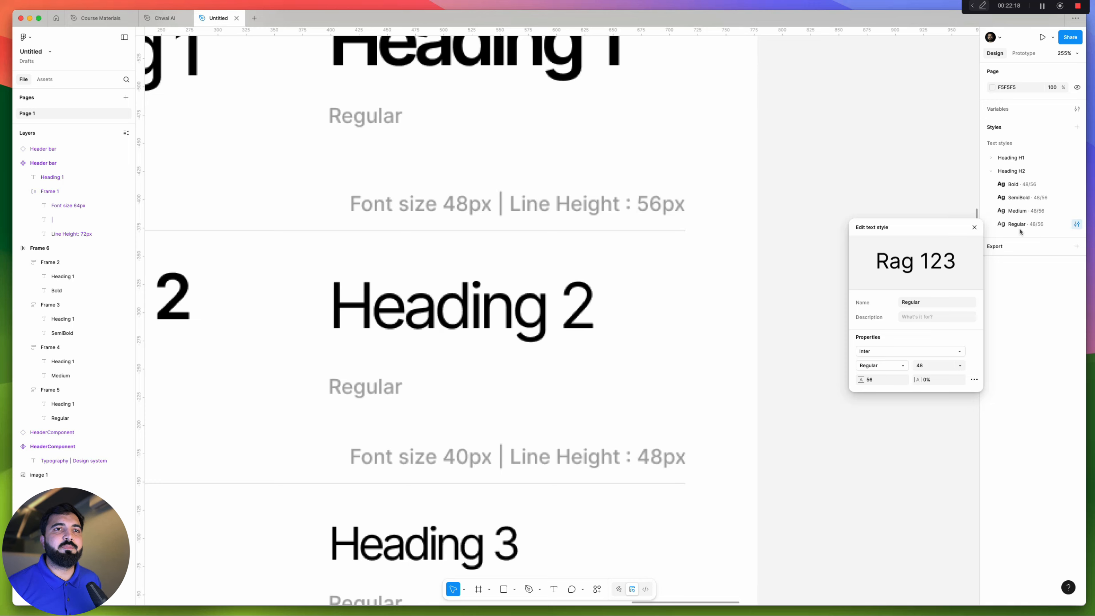
{"action": "left_click", "coordinate": [1014, 232]}
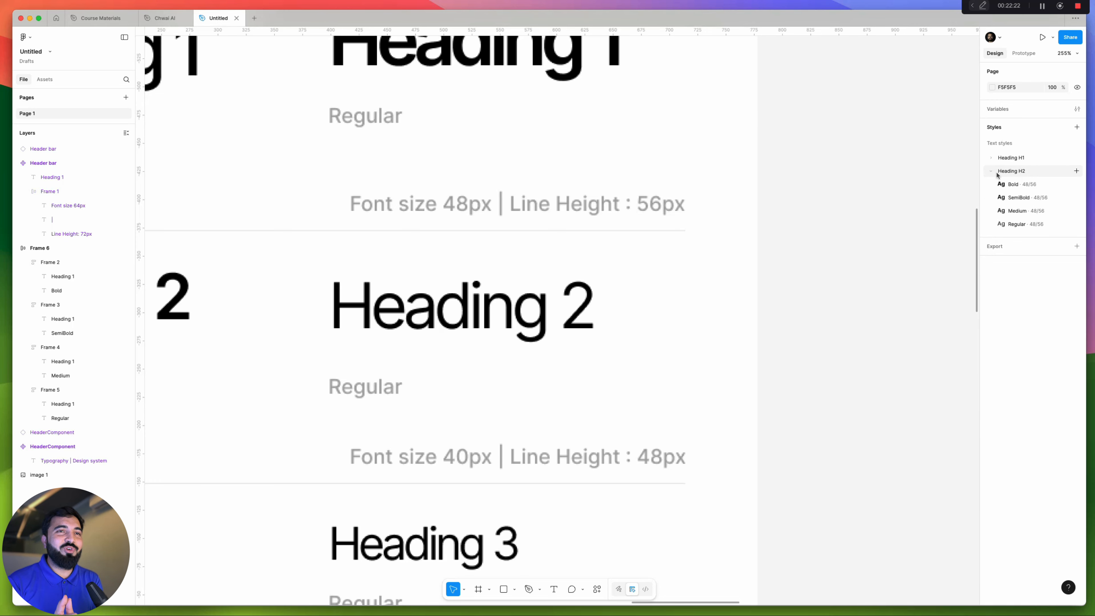
Collapse the Heading H2 style group, and duplicate the Heading 1 header bar and sample row directly below the original
{"action": "scroll", "coordinate": [843, 216], "scroll_direction": "down", "scroll_amount": 10}
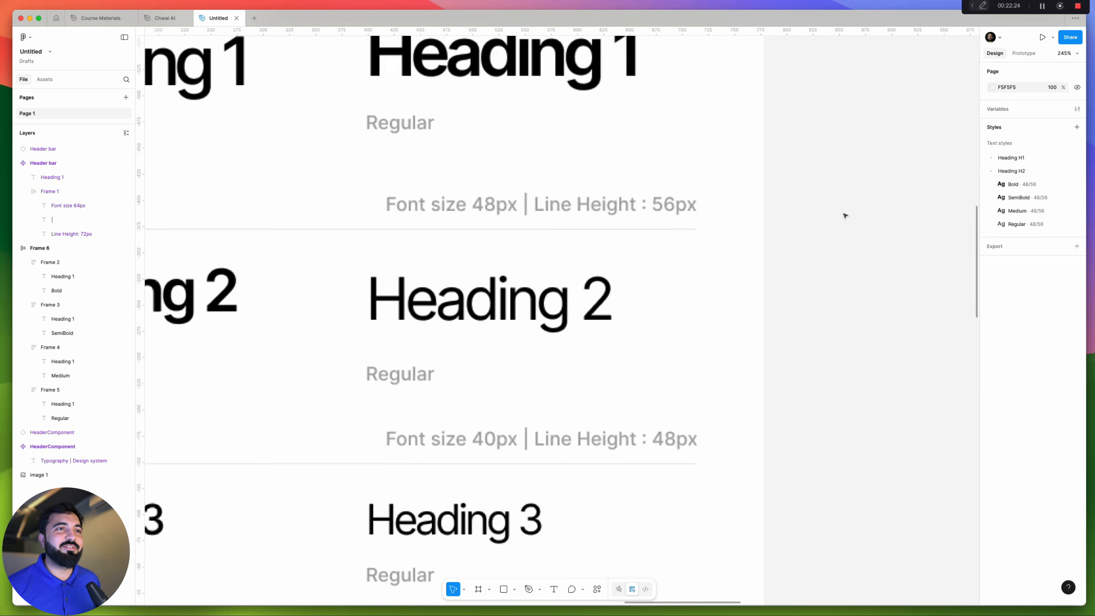
{"action": "left_click_drag", "start_coordinate": [882, 271], "coordinate": [568, 254]}
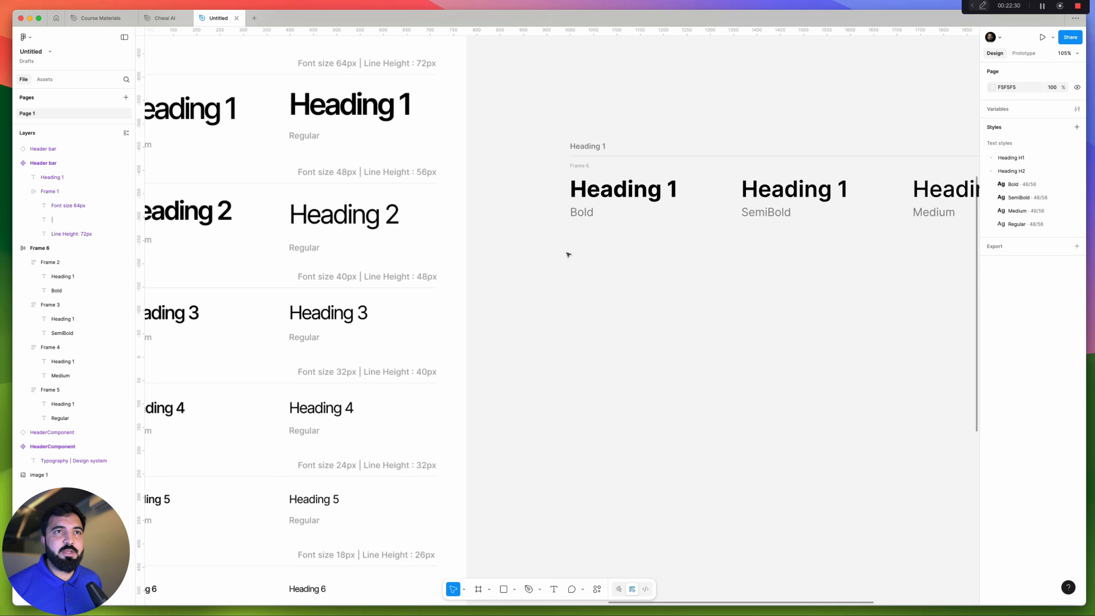
{"action": "left_click", "coordinate": [991, 172]}
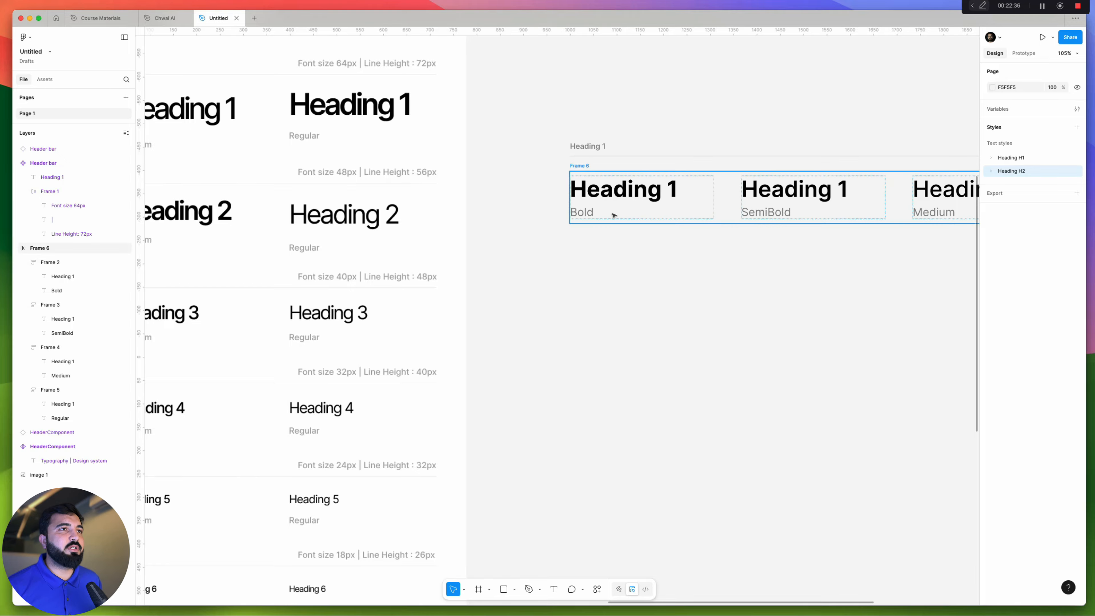
{"action": "scroll", "coordinate": [613, 215], "scroll_direction": "down", "scroll_amount": 5}
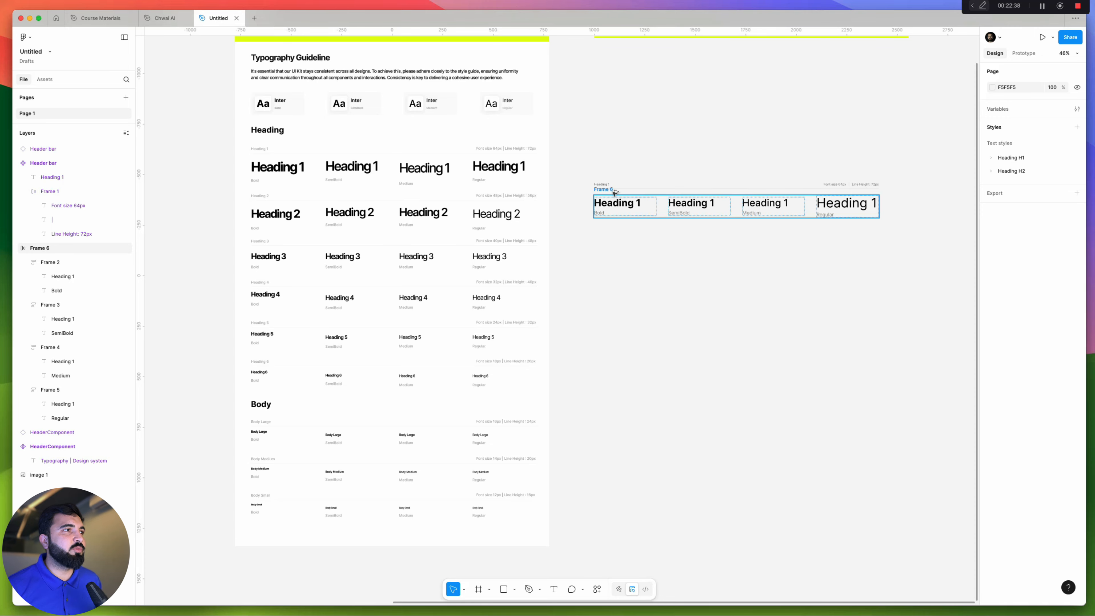
{"action": "left_click_drag", "start_coordinate": [614, 192], "coordinate": [614, 246]}
{"action": "key", "text": "ctrl+z"}
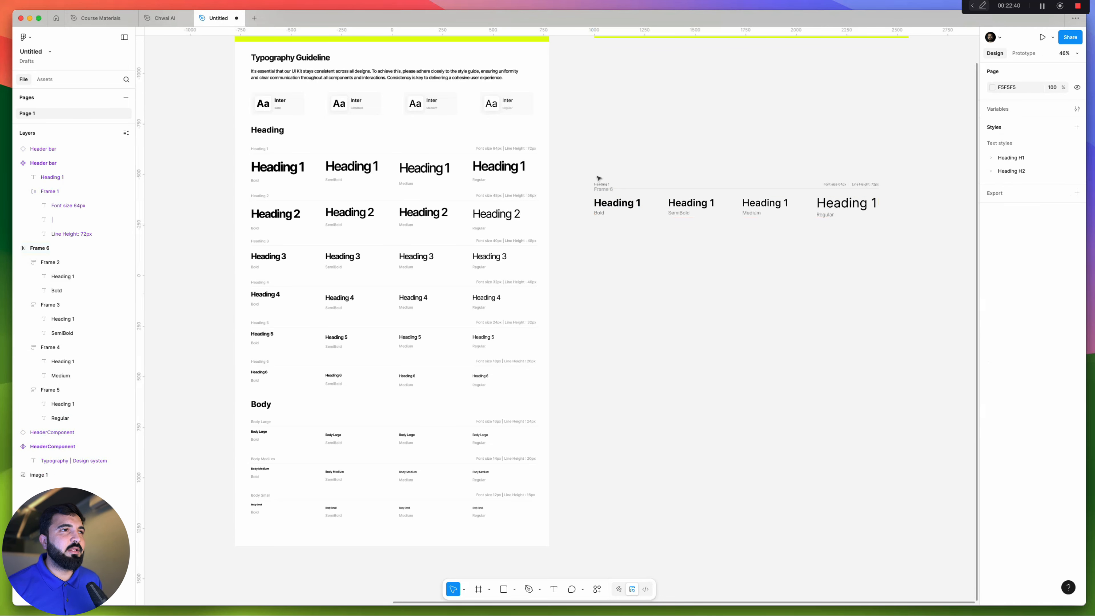
{"action": "scroll", "coordinate": [616, 243], "scroll_direction": "down", "scroll_amount": 1}
{"action": "left_click_drag", "start_coordinate": [591, 176], "coordinate": [904, 249]}
{"action": "left_click_drag", "start_coordinate": [647, 207], "coordinate": [647, 249]}
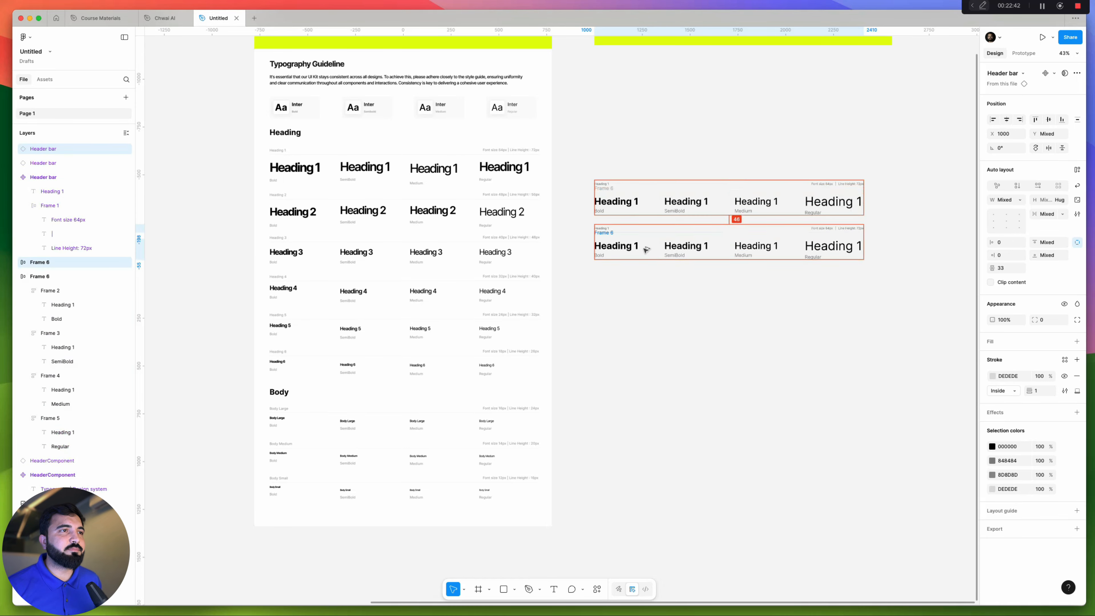
Change the duplicated header bar's title to Heading 2
{"action": "scroll", "coordinate": [648, 249], "scroll_direction": "up", "scroll_amount": 5}
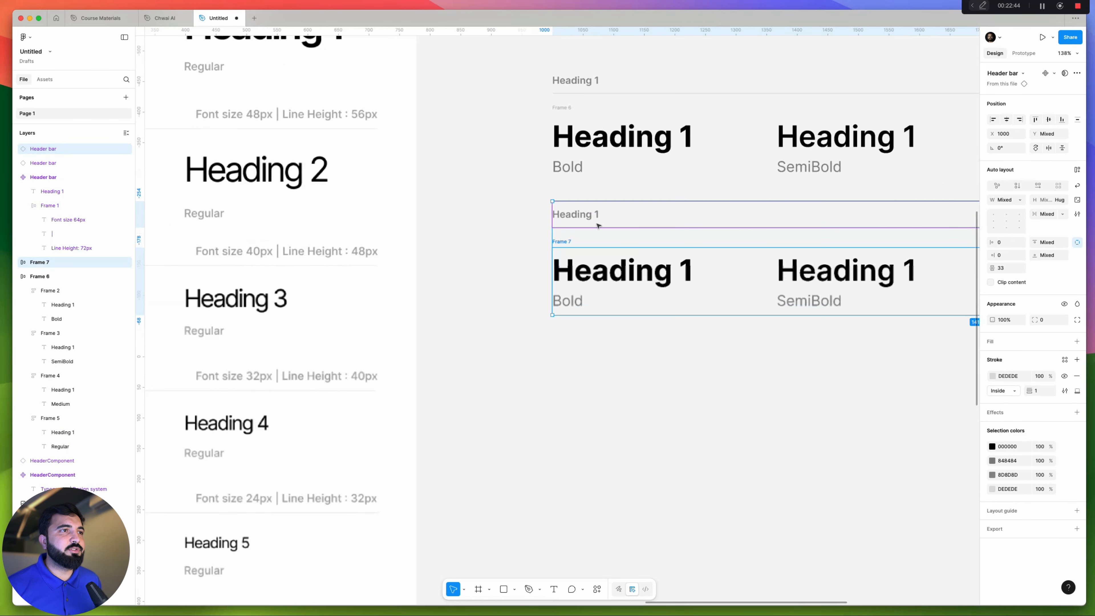
{"action": "double_click", "coordinate": [594, 215]}
{"action": "double_click", "coordinate": [595, 215]}
{"action": "left_click", "coordinate": [608, 216]}
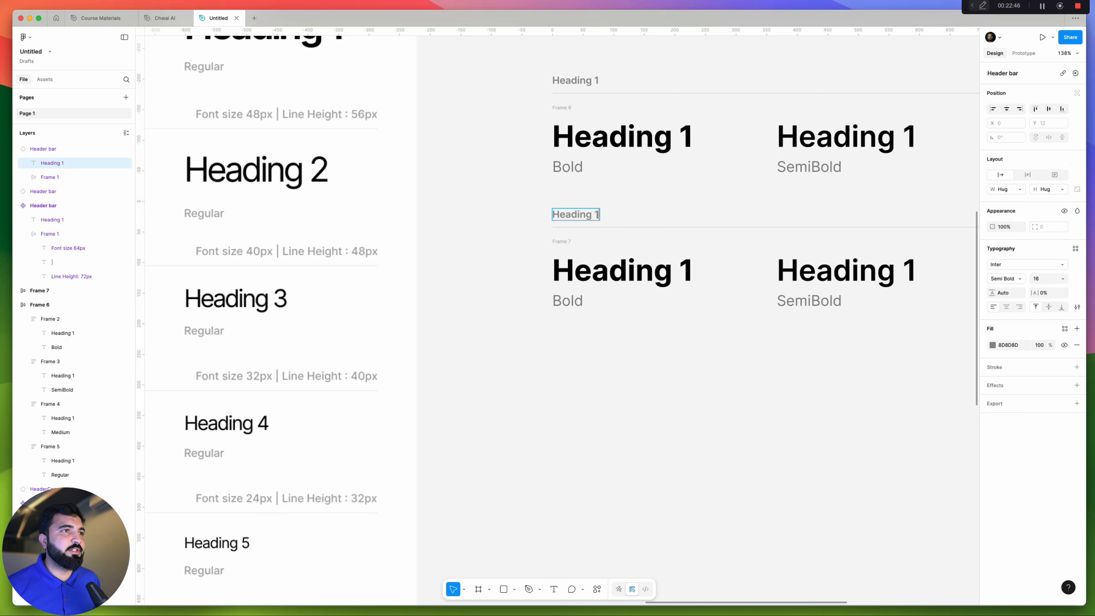
{"action": "key", "text": "shift+Left"}
{"action": "key", "text": "BackSpace"}
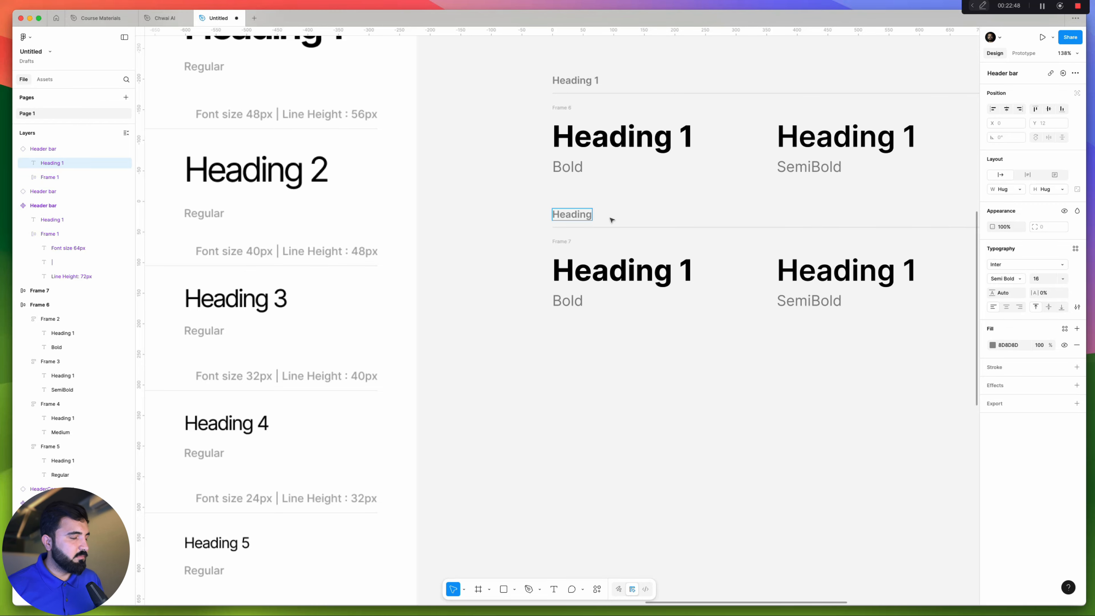
{"action": "type", "text": "2"}
{"action": "key", "text": "Escape"}
Change the Bold and SemiBold samples in the duplicated row to read Heading 2
{"action": "scroll", "coordinate": [604, 286], "scroll_direction": "down", "scroll_amount": 4}
{"action": "scroll", "coordinate": [642, 280], "scroll_direction": "up", "scroll_amount": 6}
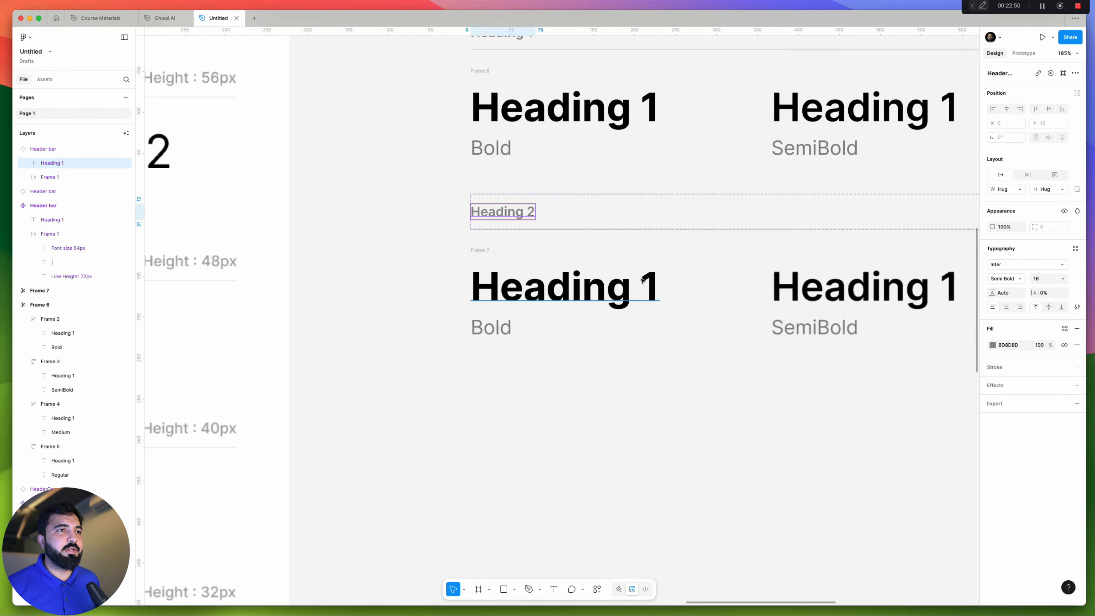
{"action": "double_click", "coordinate": [642, 280]}
{"action": "double_click", "coordinate": [658, 286]}
{"action": "type", "text": "2"}
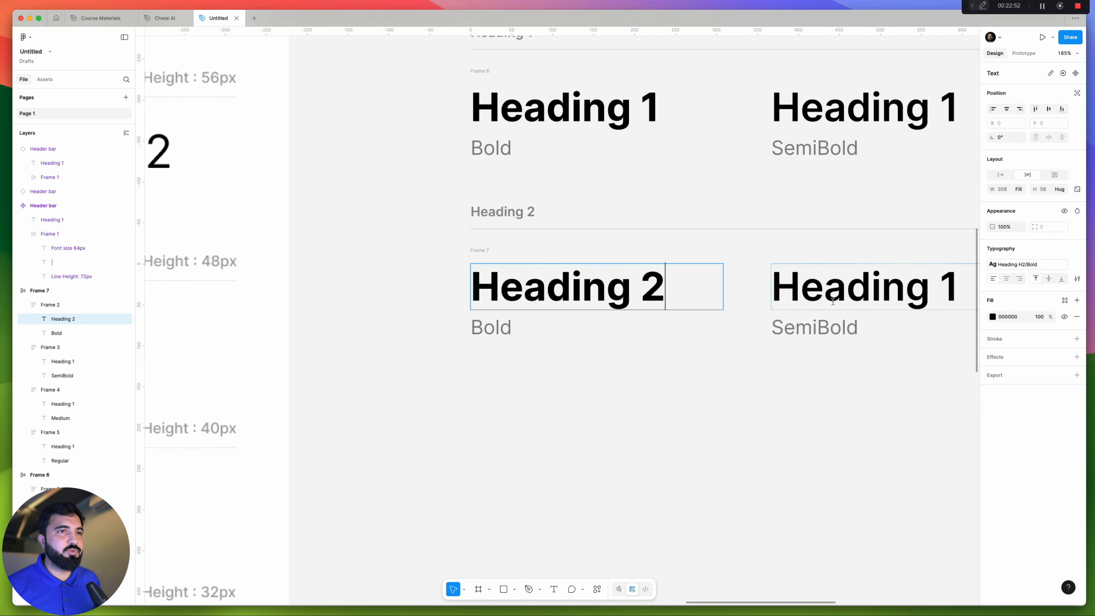
{"action": "scroll", "coordinate": [660, 286], "scroll_direction": "down", "scroll_amount": 5}
{"action": "double_click", "coordinate": [819, 287]}
{"action": "double_click", "coordinate": [850, 288]}
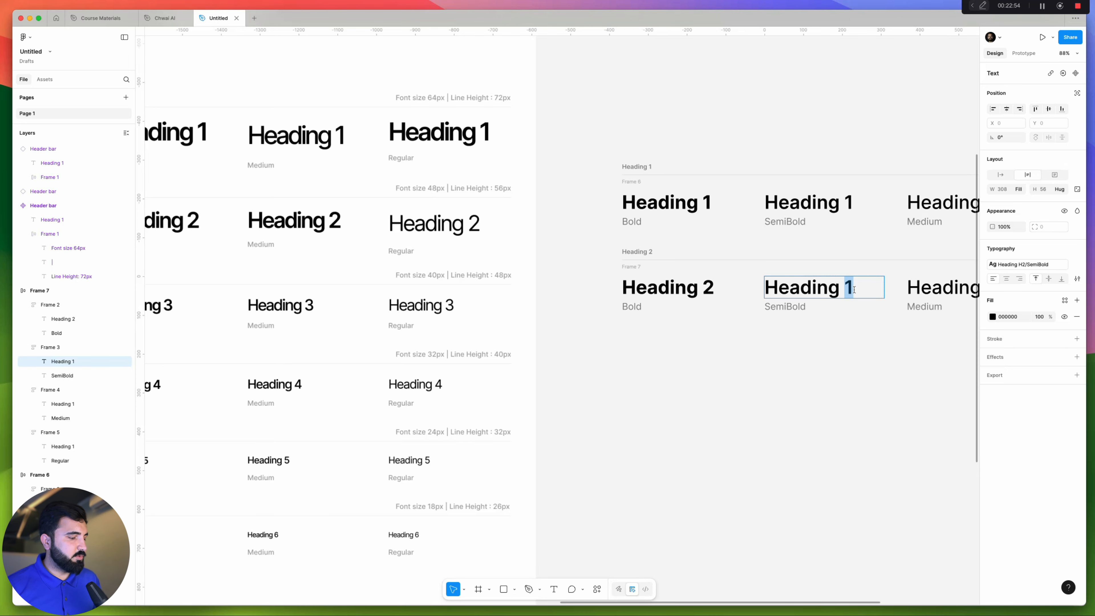
{"action": "type", "text": "2"}
Change the Medium and Regular samples in the duplicated row to read Heading 2
{"action": "scroll", "coordinate": [771, 317], "scroll_direction": "down", "scroll_amount": 5}
{"action": "scroll", "coordinate": [771, 317], "scroll_direction": "up", "scroll_amount": 6}
{"action": "double_click", "coordinate": [810, 301]}
{"action": "double_click", "coordinate": [847, 302]}
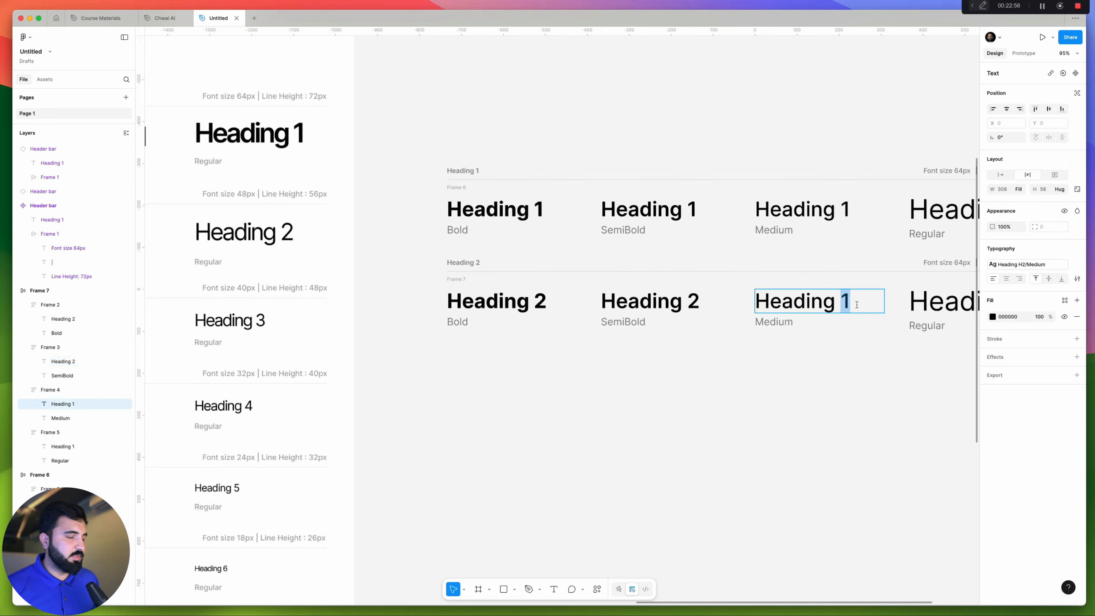
{"action": "type", "text": "2"}
{"action": "scroll", "coordinate": [856, 302], "scroll_direction": "down", "scroll_amount": 4}
{"action": "scroll", "coordinate": [927, 293], "scroll_direction": "up", "scroll_amount": 8}
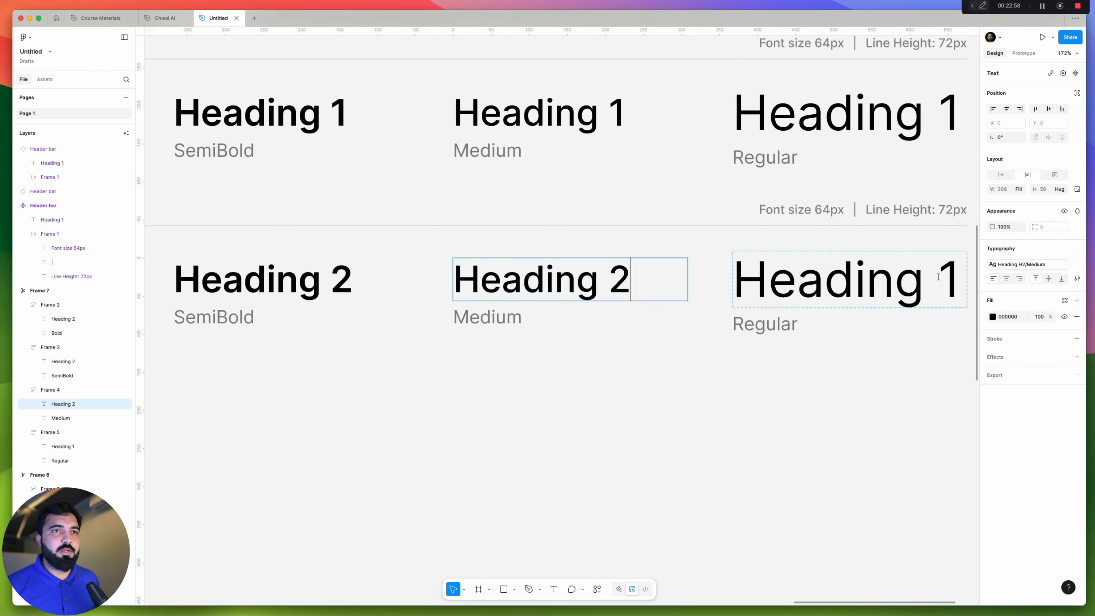
{"action": "double_click", "coordinate": [949, 281]}
{"action": "double_click", "coordinate": [962, 276]}
{"action": "type", "text": "2"}
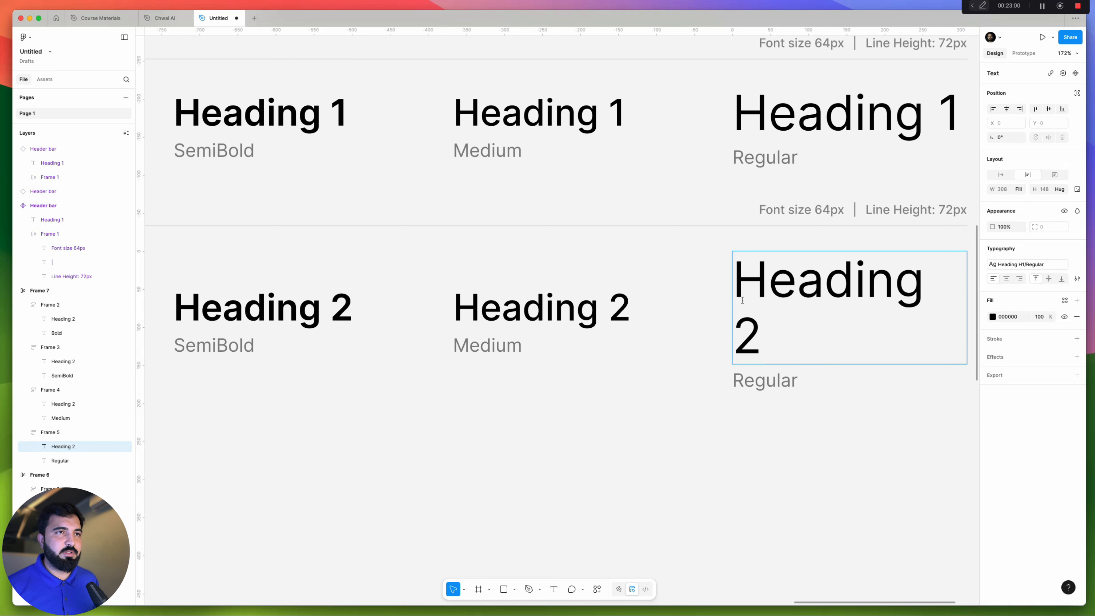
Widen the Regular Heading 2 sample's text box to 316 so its text fits on one line
{"action": "scroll", "coordinate": [718, 382], "scroll_direction": "down", "scroll_amount": 3}
{"action": "key", "text": "Escape"}
{"action": "double_click", "coordinate": [925, 297]}
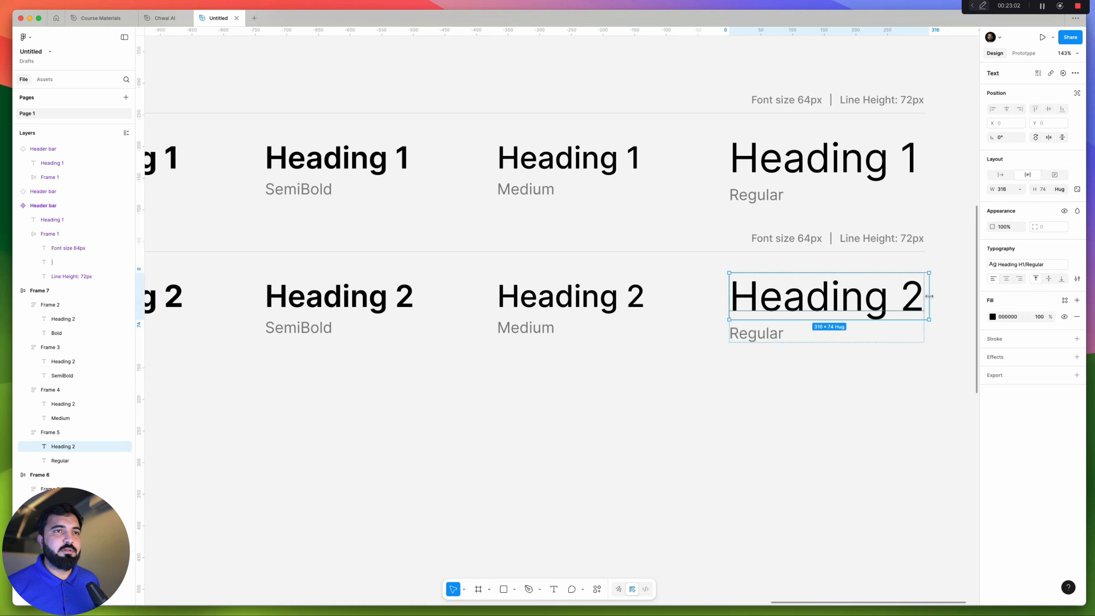
{"action": "left_click", "coordinate": [757, 347]}
Update the Heading 2 header bar's details to Font size 48px and Line Height: 56px
{"action": "scroll", "coordinate": [757, 347], "scroll_direction": "down", "scroll_amount": 5}
{"action": "scroll", "coordinate": [812, 396], "scroll_direction": "up", "scroll_amount": 3}
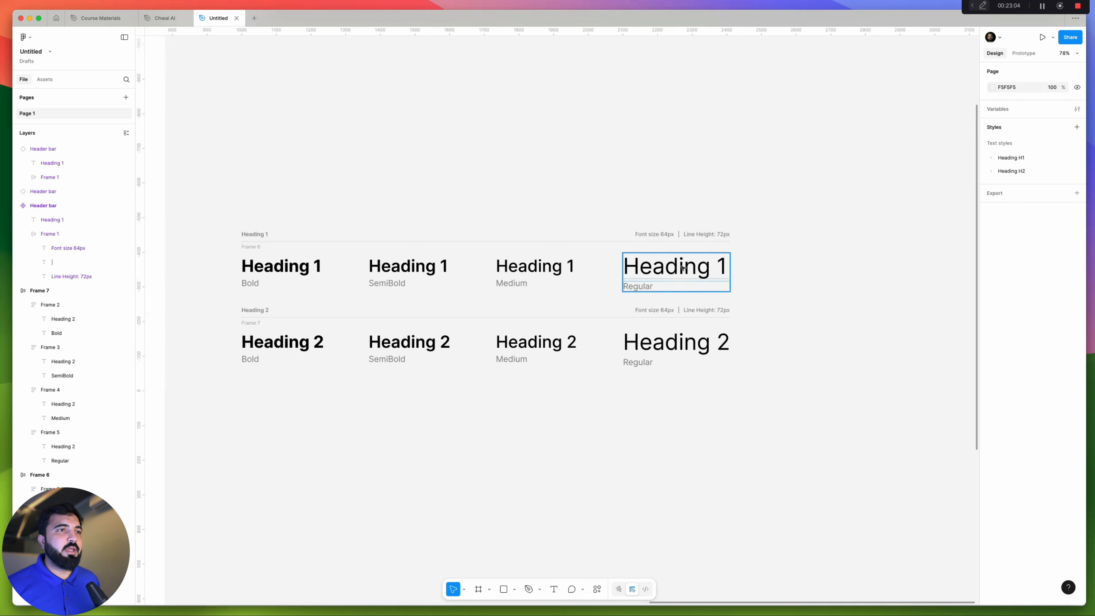
{"action": "scroll", "coordinate": [702, 314], "scroll_direction": "up", "scroll_amount": 3}
{"action": "scroll", "coordinate": [632, 313], "scroll_direction": "up", "scroll_amount": 3}
{"action": "double_click", "coordinate": [643, 302]}
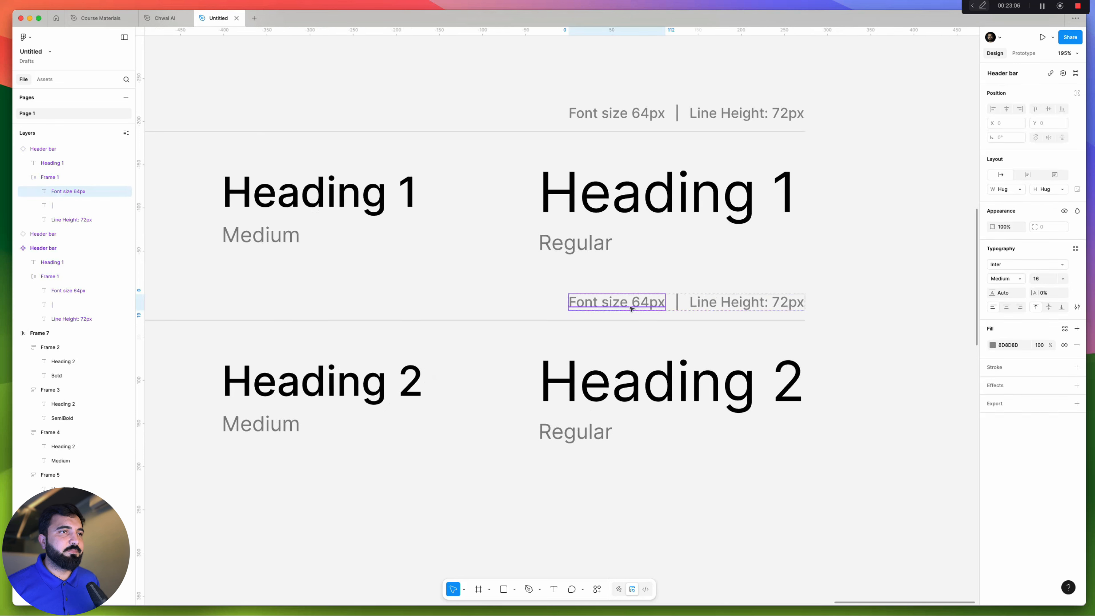
{"action": "left_click_drag", "start_coordinate": [647, 302], "coordinate": [630, 303]}
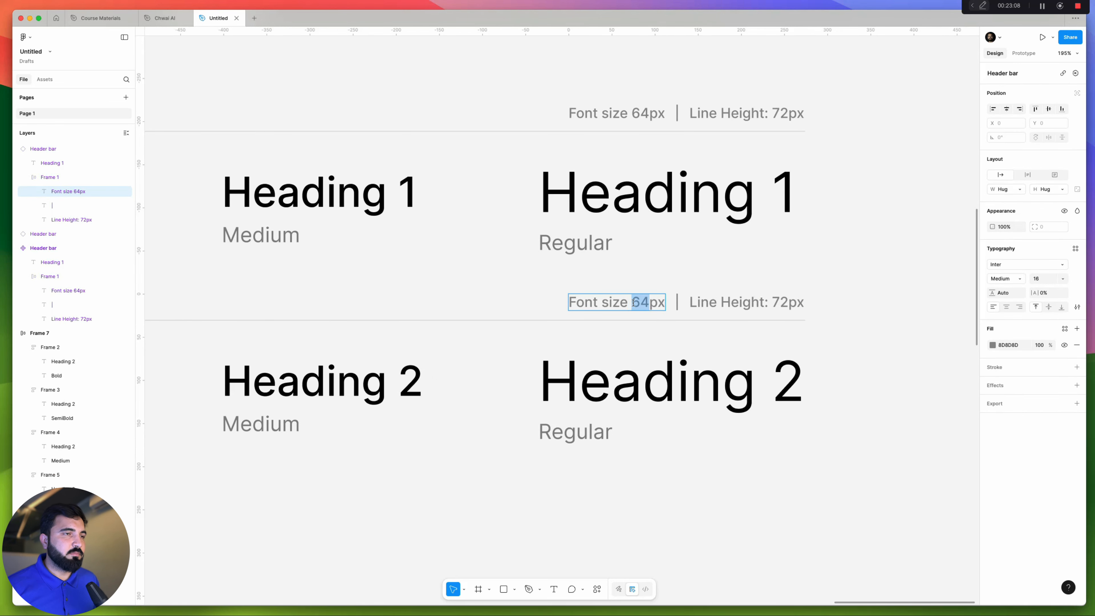
{"action": "type", "text": "48"}
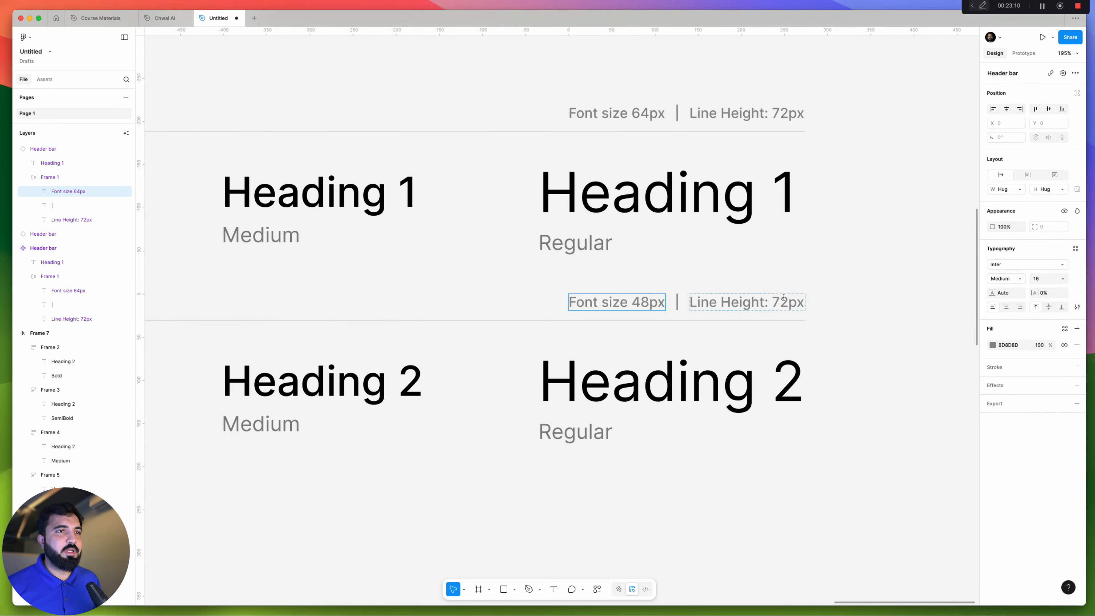
{"action": "left_click_drag", "start_coordinate": [772, 302], "coordinate": [788, 304]}
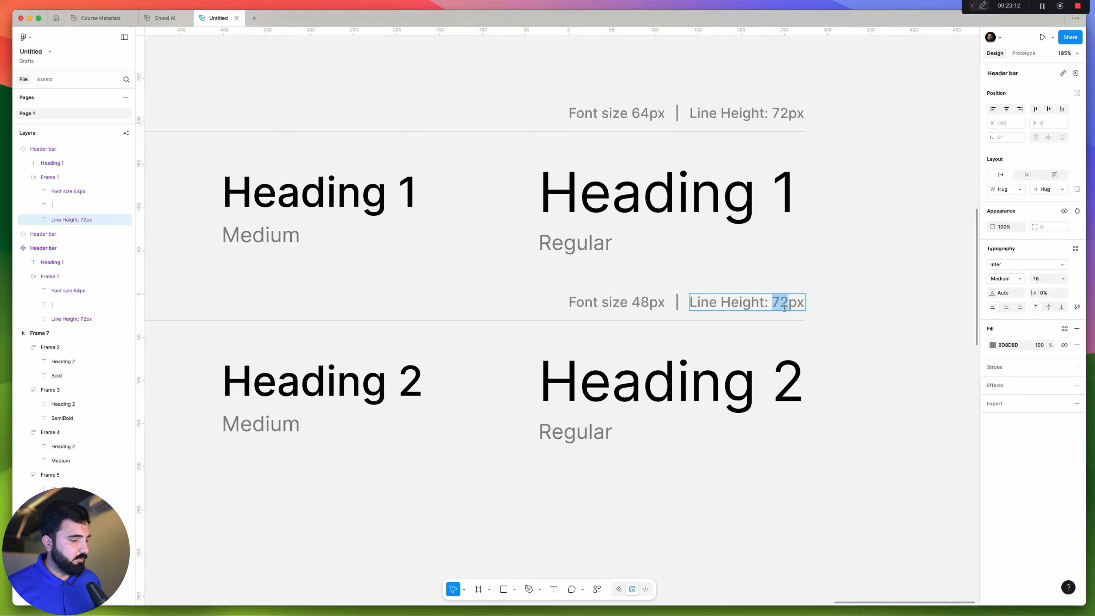
{"action": "type", "text": "56"}
{"action": "left_click", "coordinate": [754, 494]}
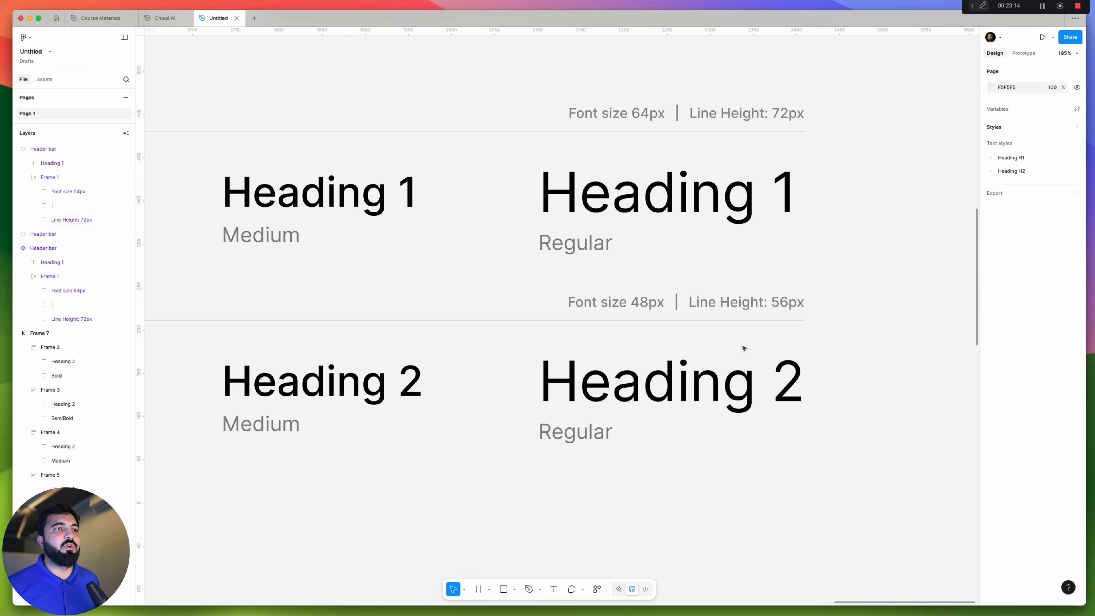
Check which text styles are applied to the Bold samples in the Heading 2 and Heading 1 rows
{"action": "scroll", "coordinate": [774, 398], "scroll_direction": "down", "scroll_amount": 10}
{"action": "left_click_drag", "start_coordinate": [678, 416], "coordinate": [782, 391]}
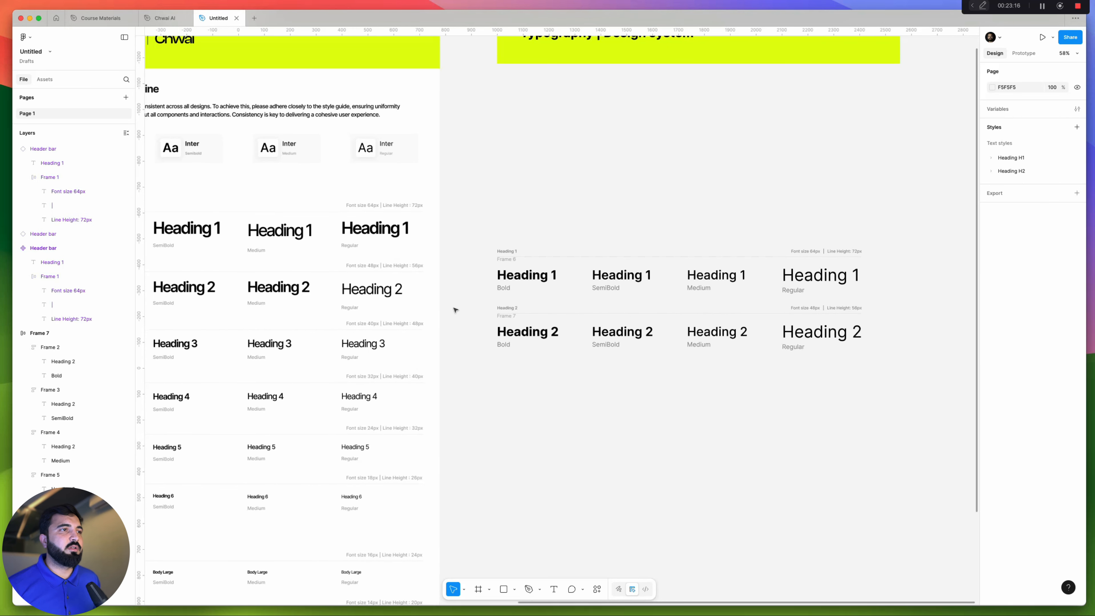
{"action": "scroll", "coordinate": [551, 319], "scroll_direction": "up", "scroll_amount": 3}
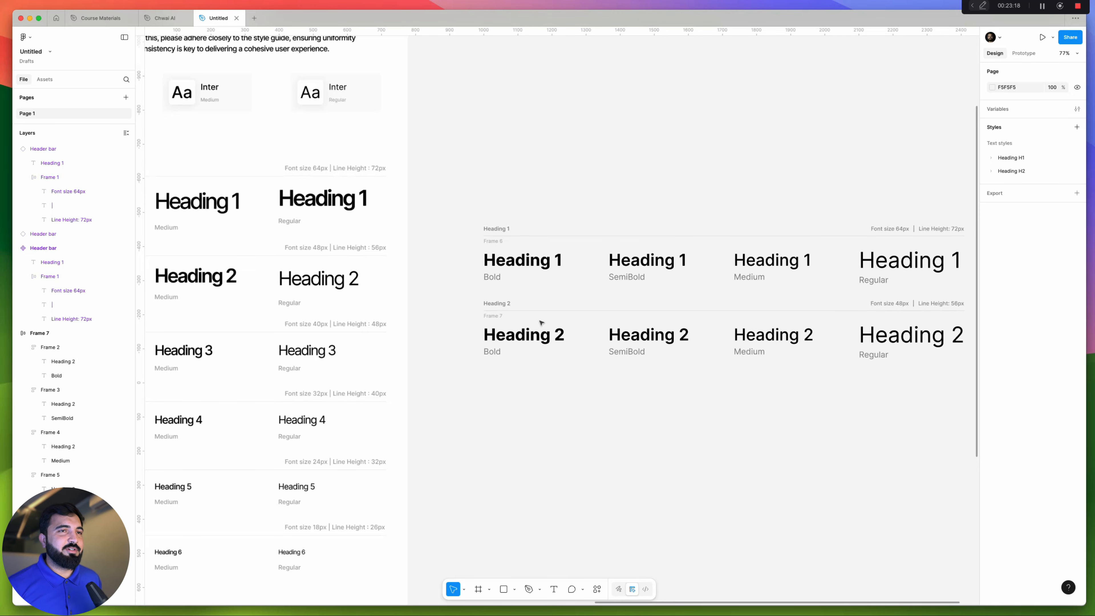
{"action": "left_click", "coordinate": [539, 324]}
{"action": "double_click", "coordinate": [539, 325]}
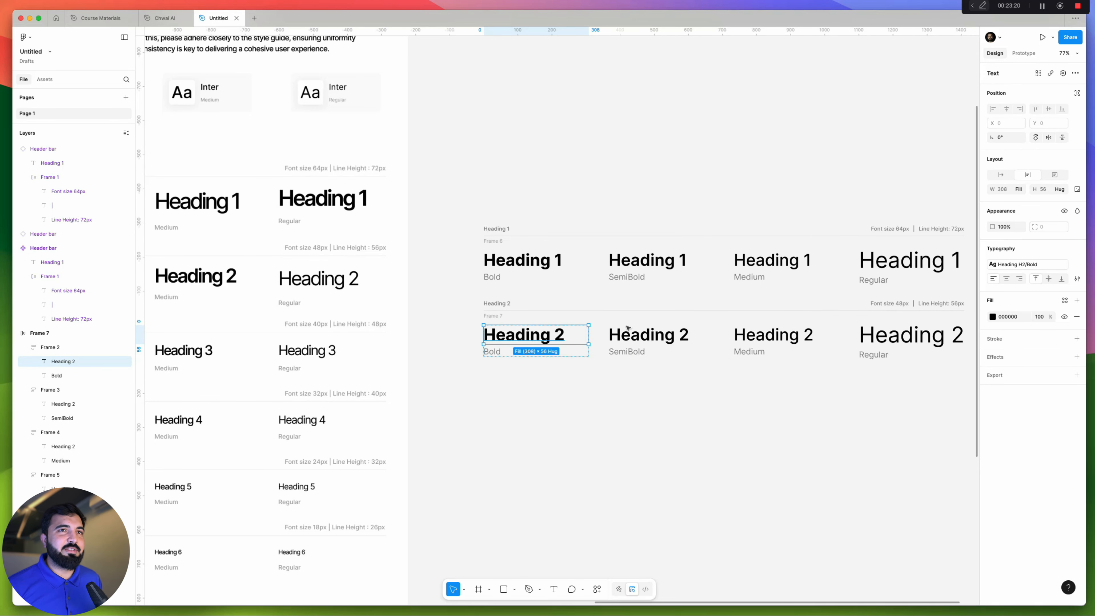
{"action": "left_click", "coordinate": [1064, 265]}
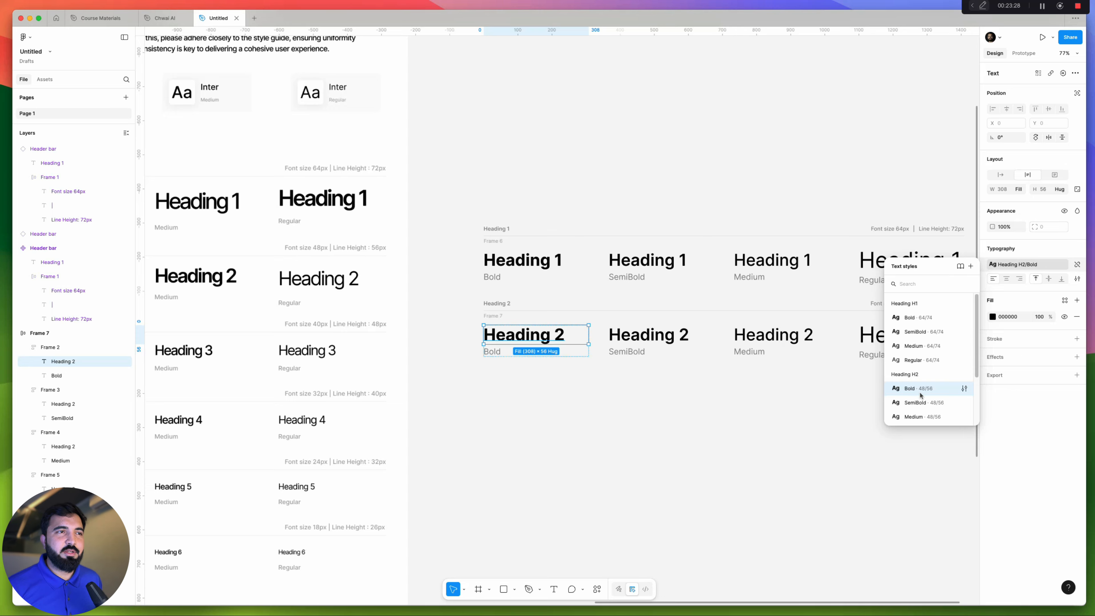
{"action": "left_click", "coordinate": [552, 259]}
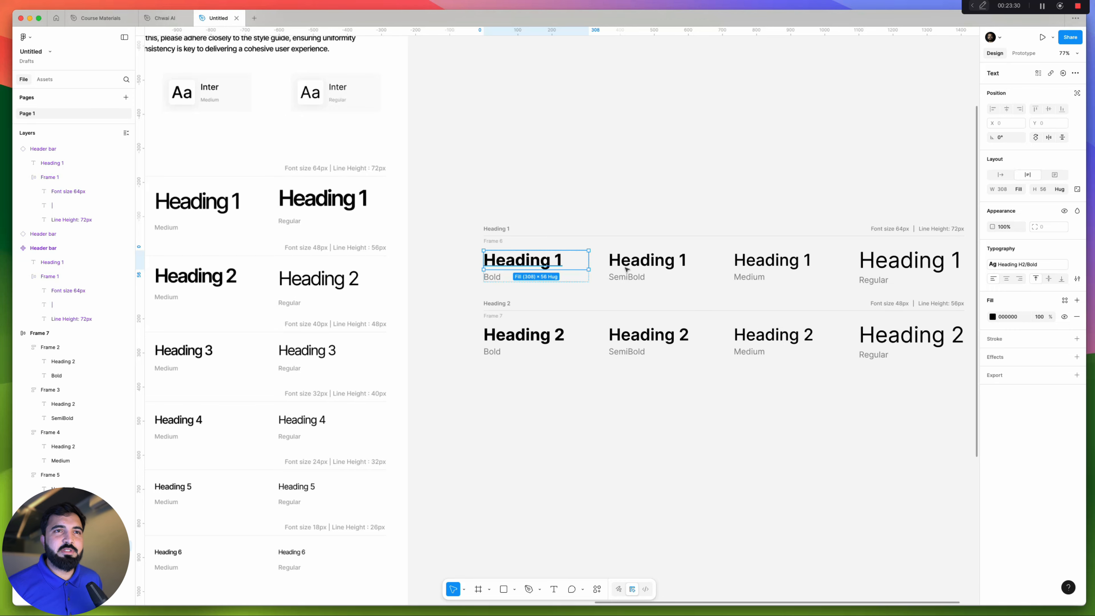
{"action": "left_click", "coordinate": [1028, 266]}
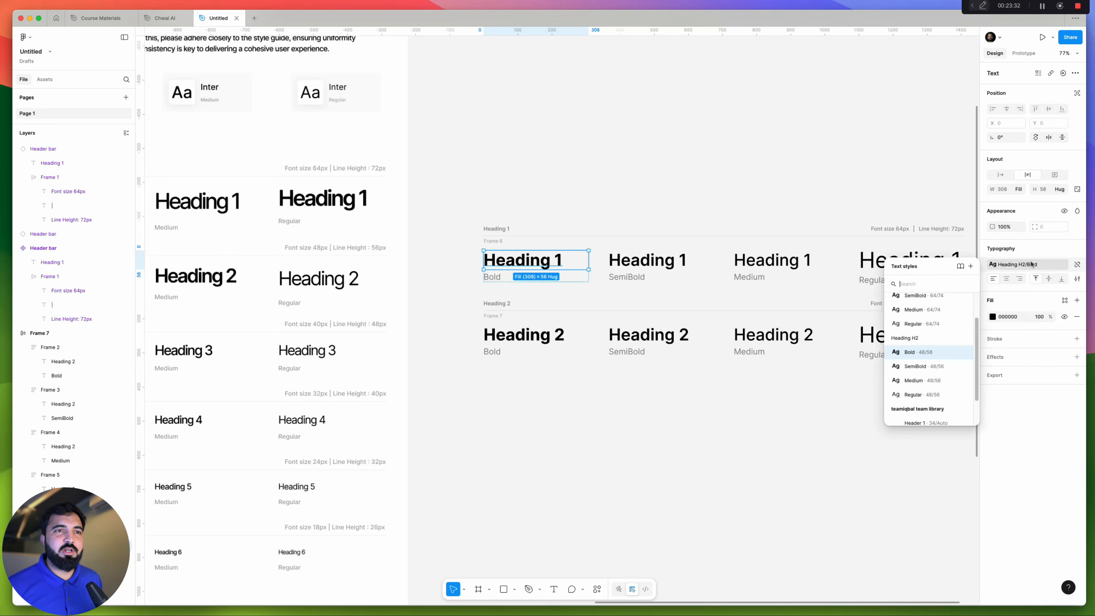
{"action": "left_click", "coordinate": [705, 391]}
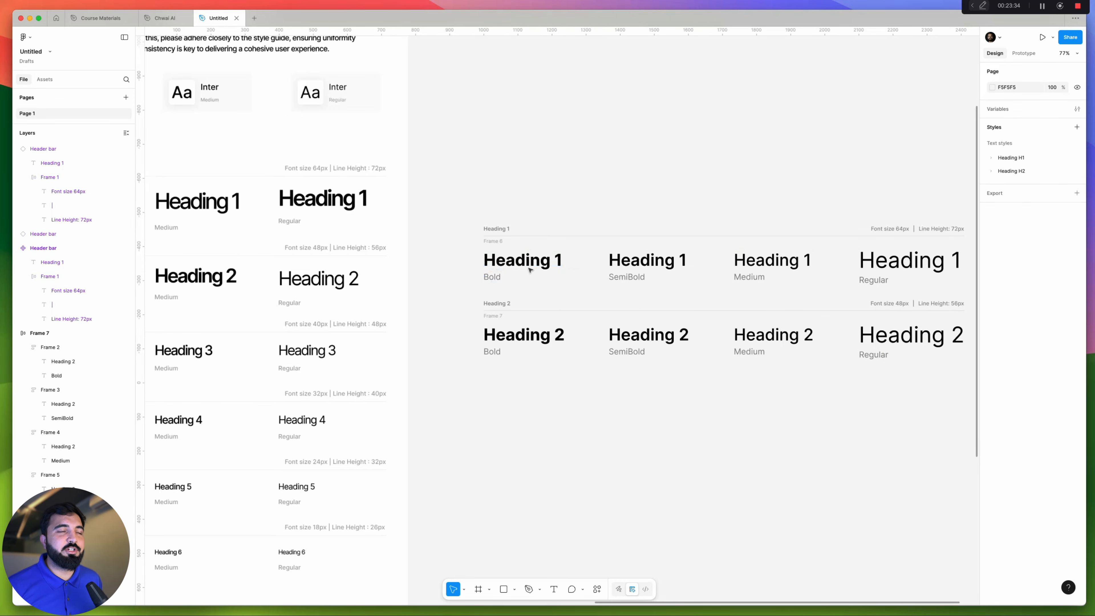
{"action": "scroll", "coordinate": [530, 270], "scroll_direction": "down", "scroll_amount": 5}
{"action": "scroll", "coordinate": [601, 239], "scroll_direction": "up", "scroll_amount": 4}
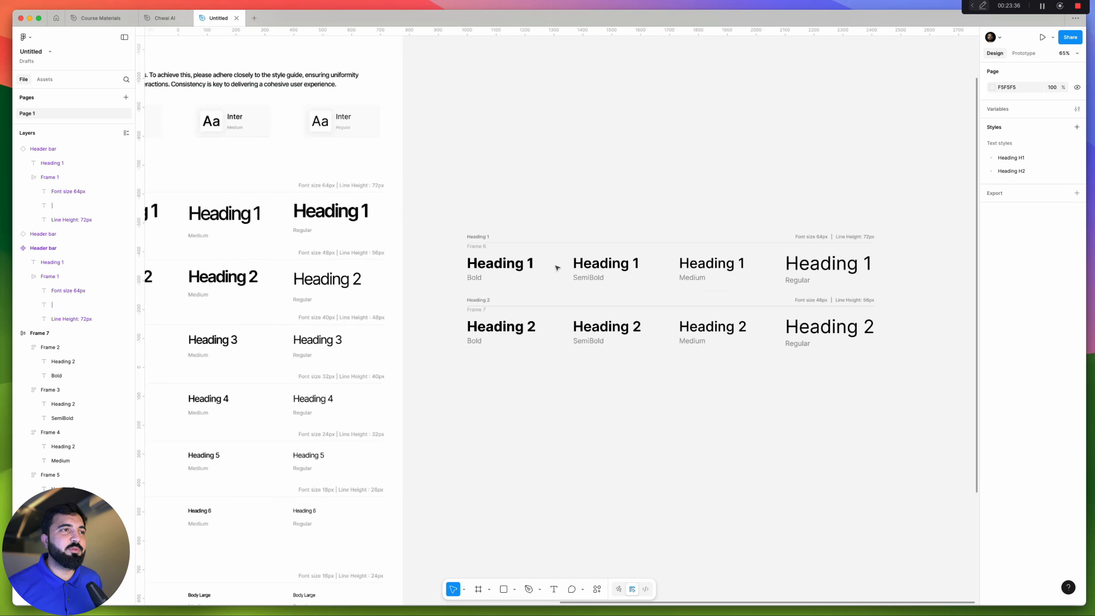
Apply the Heading H1 Bold text style to the Bold Heading 1 sample
{"action": "left_click", "coordinate": [992, 158]}
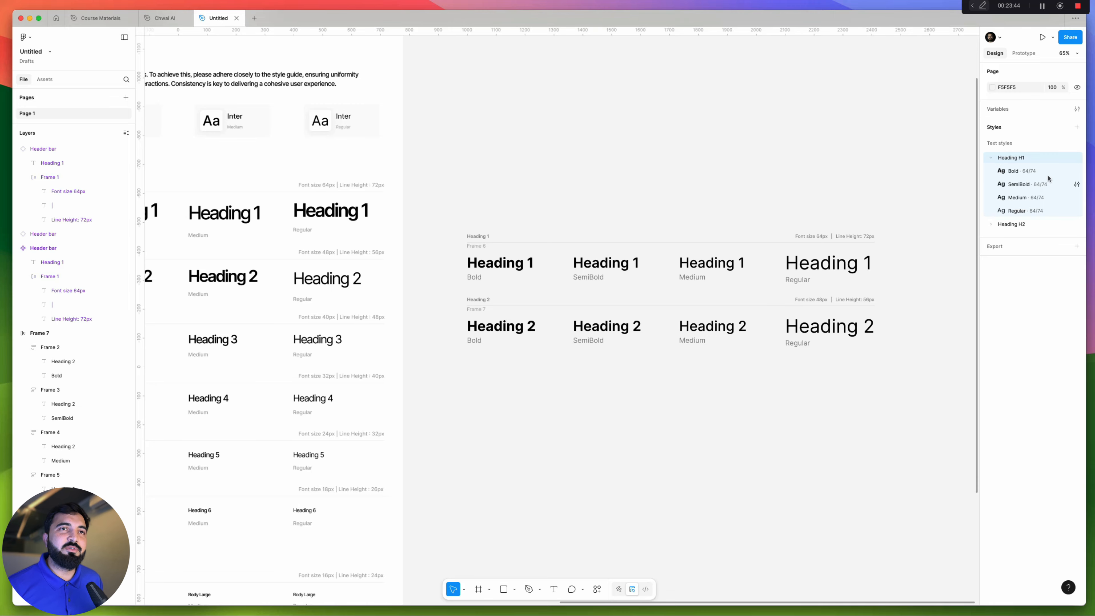
{"action": "double_click", "coordinate": [535, 268]}
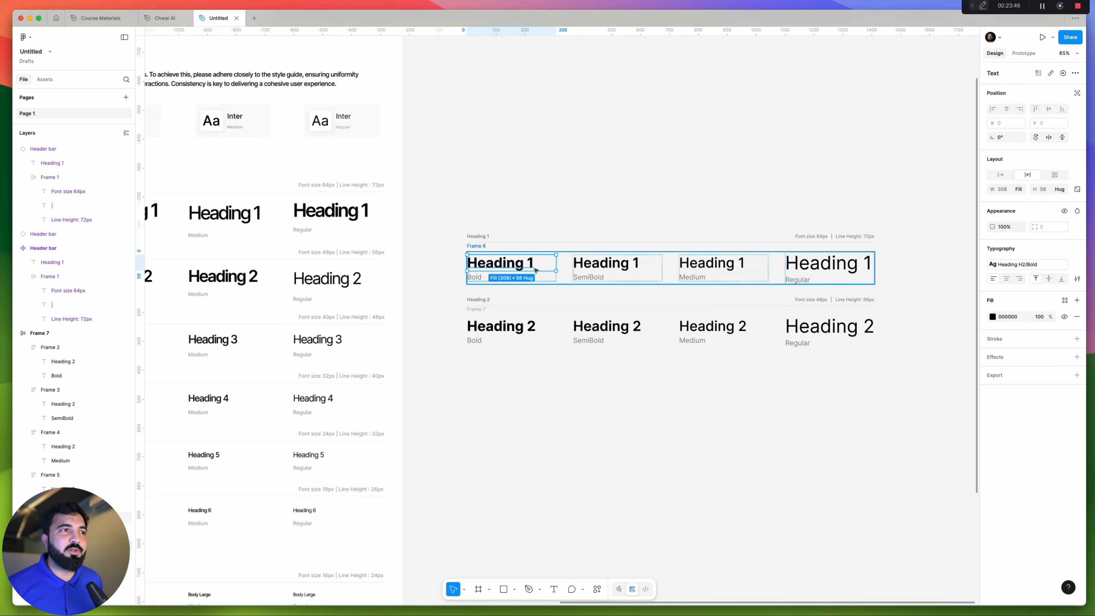
{"action": "scroll", "coordinate": [503, 267], "scroll_direction": "up", "scroll_amount": 2}
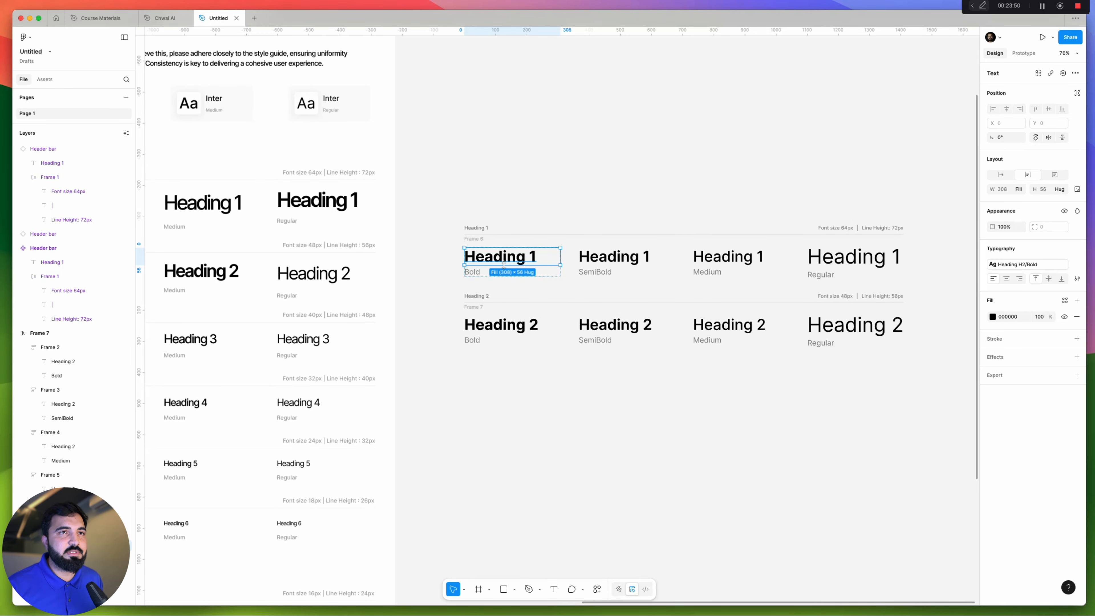
{"action": "scroll", "coordinate": [502, 265], "scroll_direction": "up", "scroll_amount": 3}
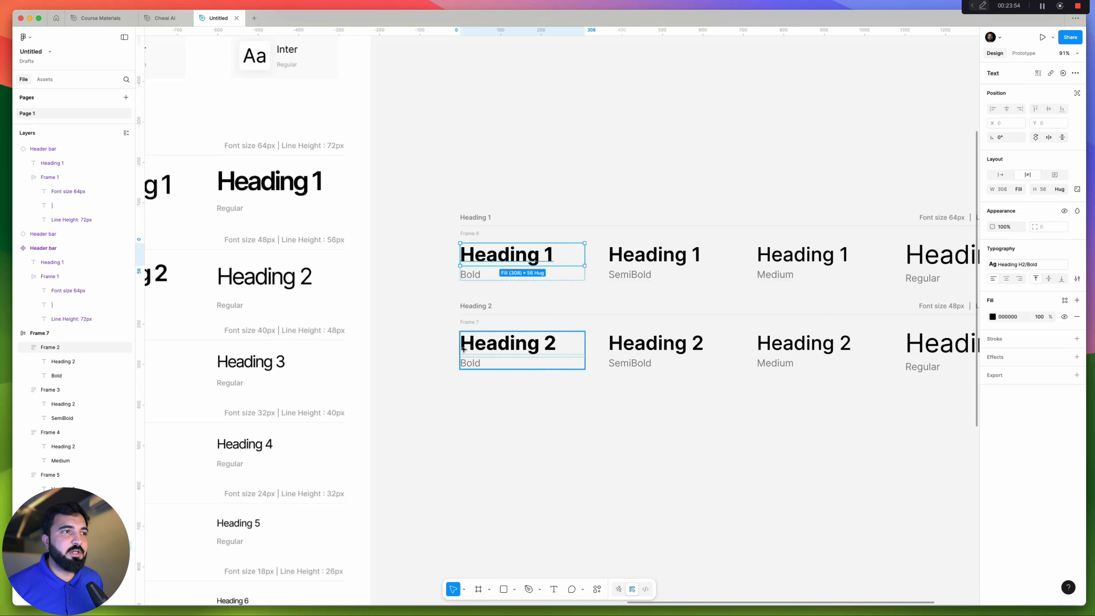
{"action": "scroll", "coordinate": [462, 348], "scroll_direction": "down", "scroll_amount": 3}
{"action": "left_click_drag", "start_coordinate": [422, 308], "coordinate": [949, 399]}
{"action": "double_click", "coordinate": [513, 276]}
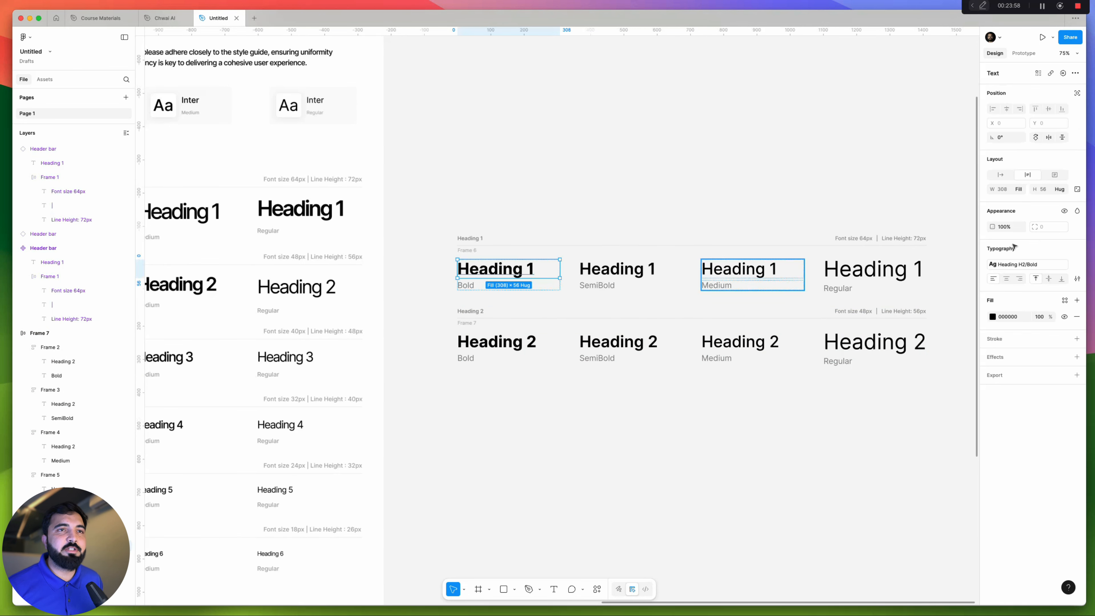
{"action": "left_click", "coordinate": [1026, 264]}
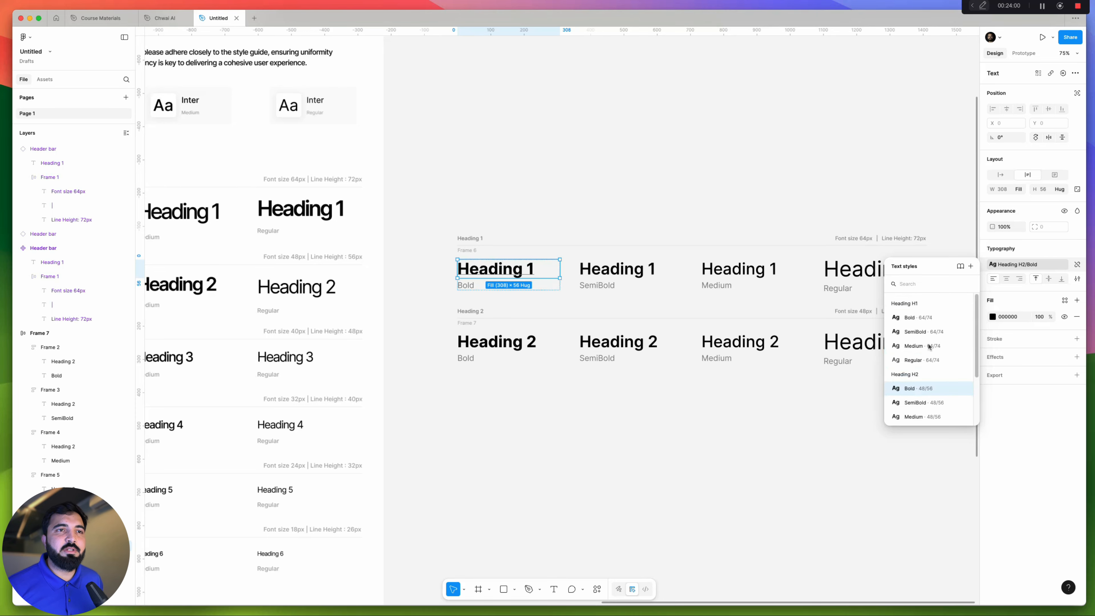
{"action": "left_click", "coordinate": [931, 318]}
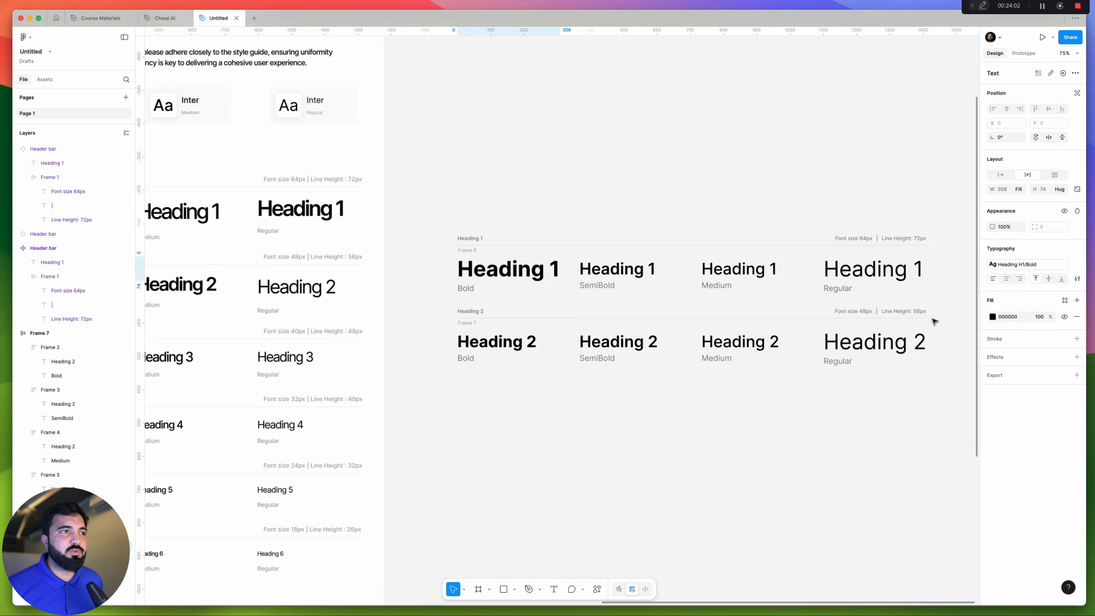
Apply the Heading H1 SemiBold text style to the SemiBold Heading 1 sample
{"action": "left_click", "coordinate": [616, 269]}
{"action": "left_click", "coordinate": [963, 197]}
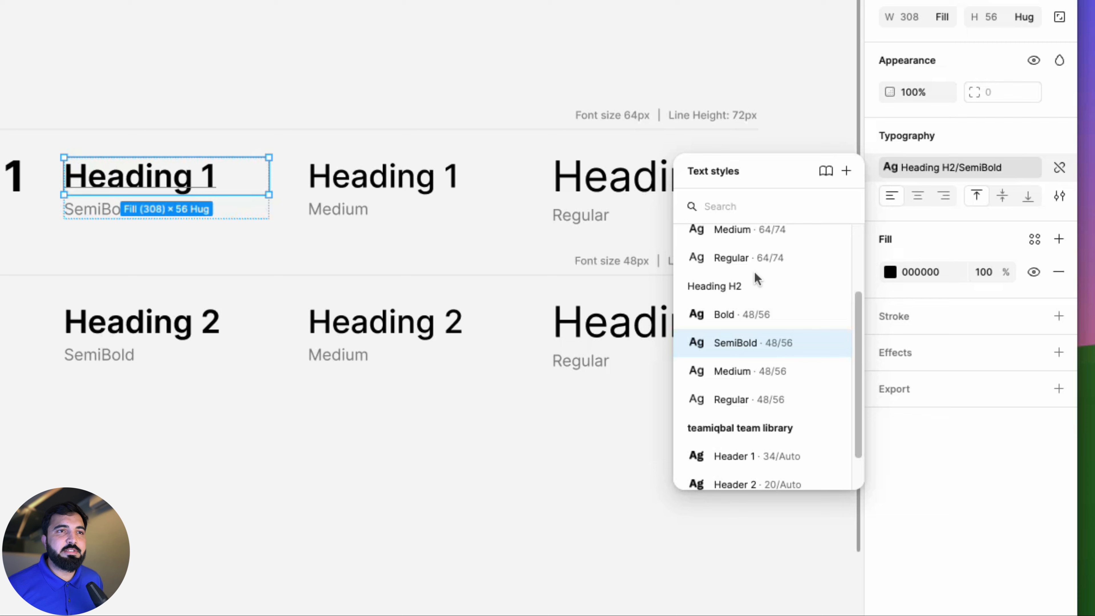
{"action": "scroll", "coordinate": [754, 270], "scroll_direction": "up", "scroll_amount": 3}
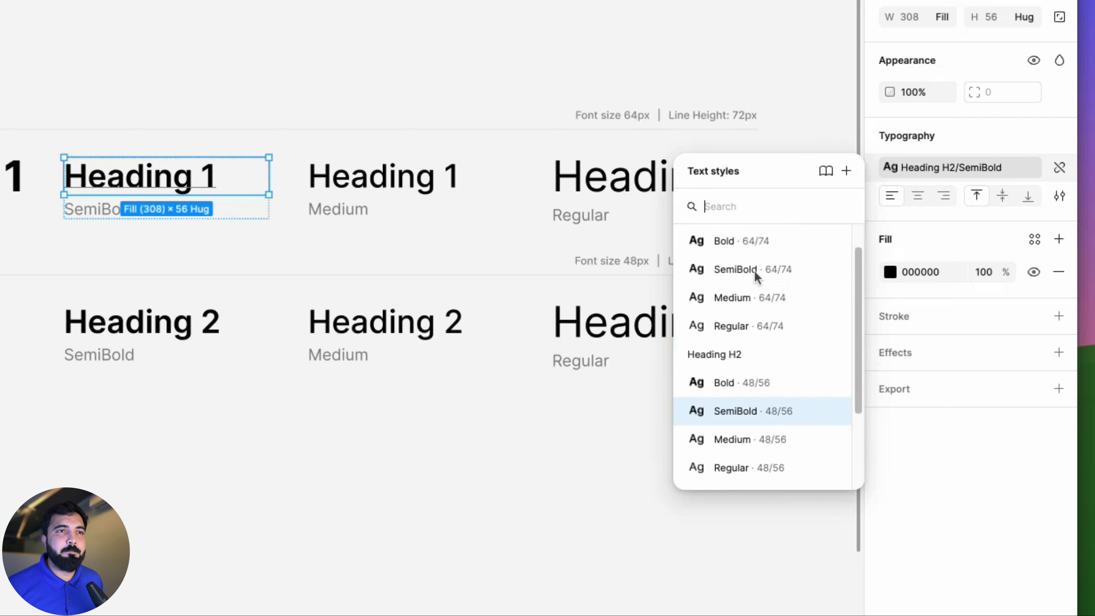
{"action": "scroll", "coordinate": [753, 274], "scroll_direction": "down", "scroll_amount": 3}
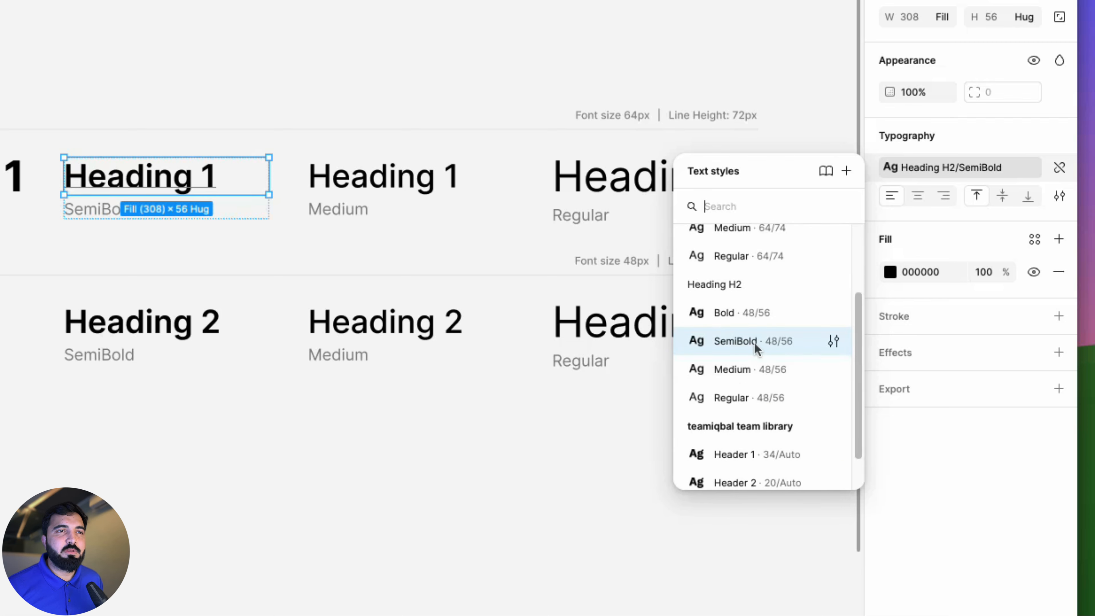
{"action": "scroll", "coordinate": [732, 281], "scroll_direction": "up", "scroll_amount": 3}
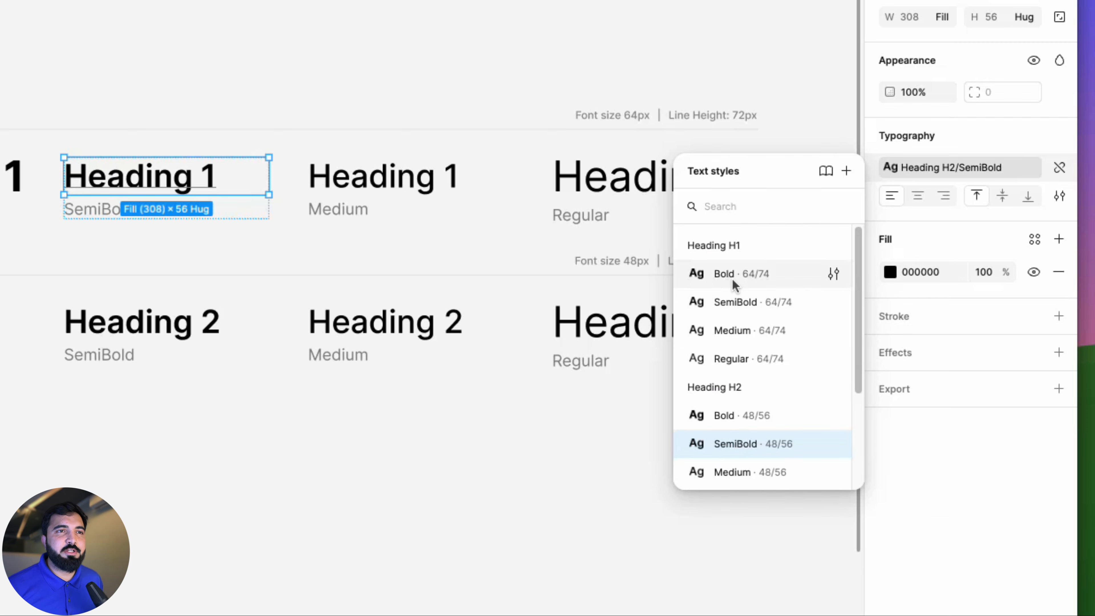
{"action": "left_click", "coordinate": [735, 302]}
Apply the Heading H1 Medium and Heading H1 Regular text styles to the matching Medium and Regular samples in the Heading 1 row
{"action": "left_click", "coordinate": [428, 190]}
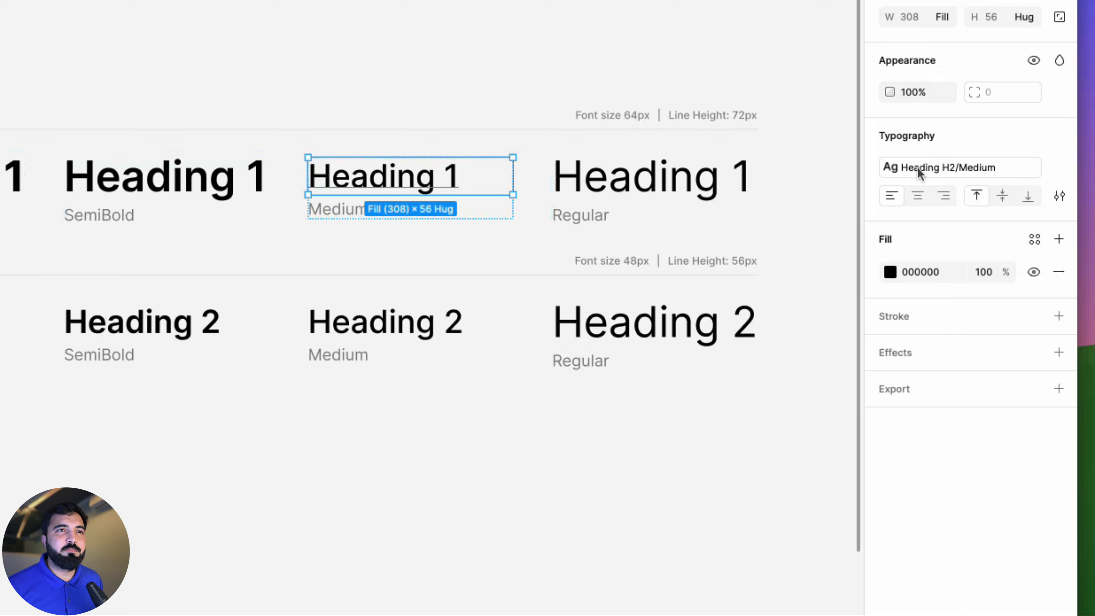
{"action": "left_click", "coordinate": [935, 175]}
{"action": "scroll", "coordinate": [756, 274], "scroll_direction": "up", "scroll_amount": 2}
{"action": "left_click", "coordinate": [768, 334]}
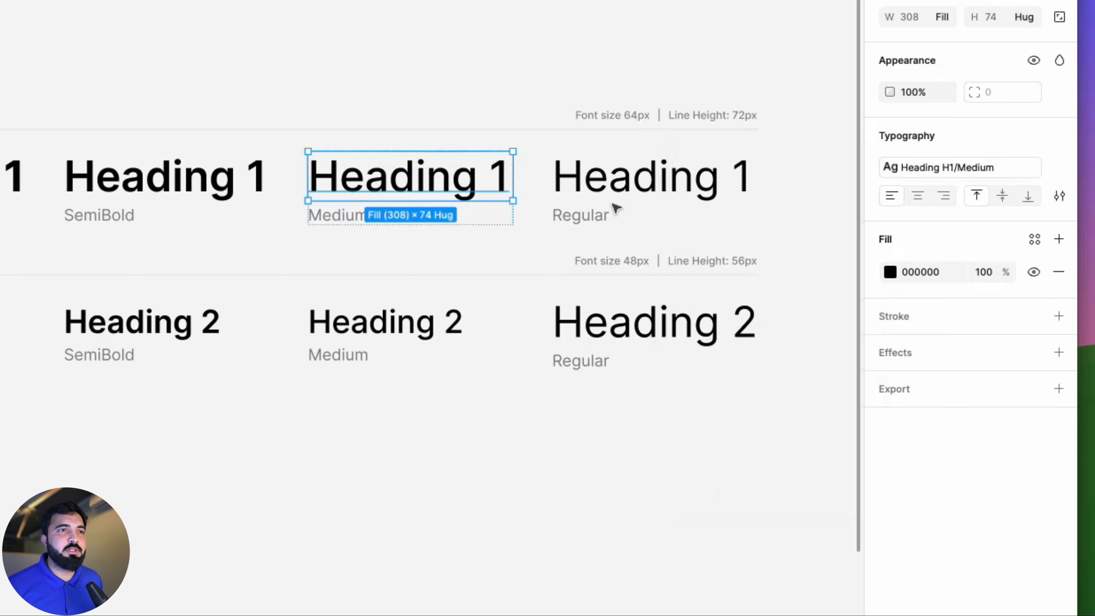
{"action": "left_click", "coordinate": [617, 185]}
{"action": "left_click", "coordinate": [997, 175]}
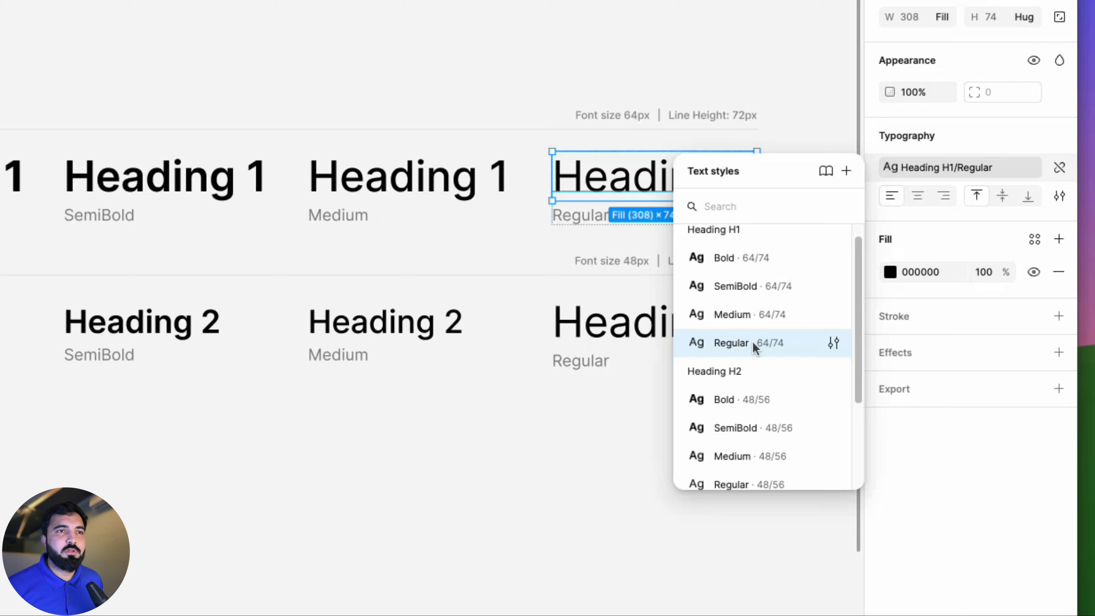
{"action": "scroll", "coordinate": [755, 339], "scroll_direction": "up", "scroll_amount": 1}
{"action": "left_click", "coordinate": [769, 358]}
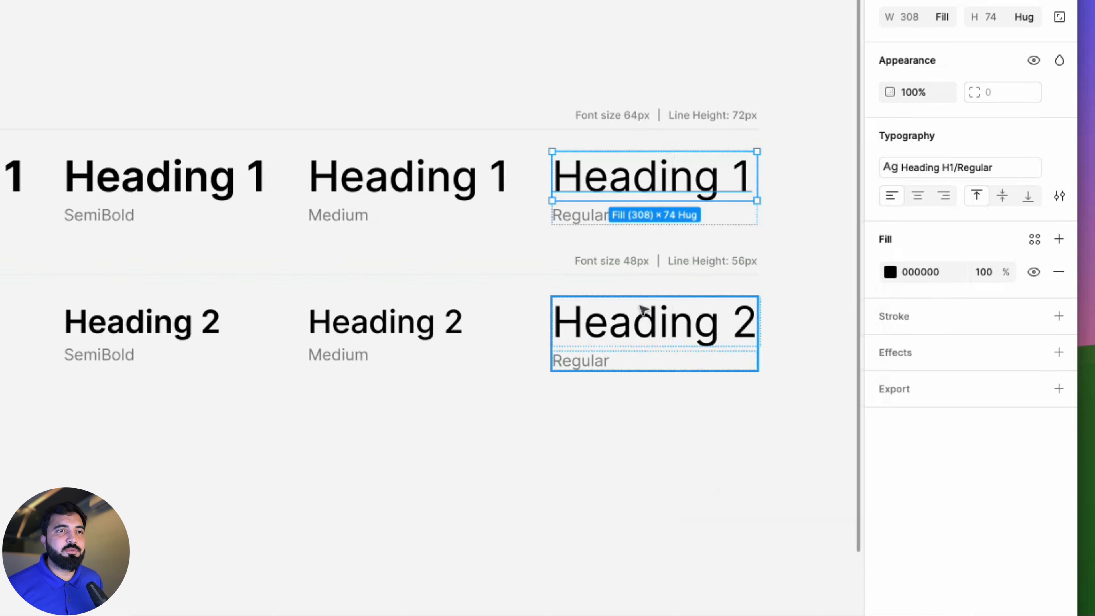
Apply the Heading H2 Regular text style to the Regular Heading 2 sample
{"action": "left_click", "coordinate": [645, 332]}
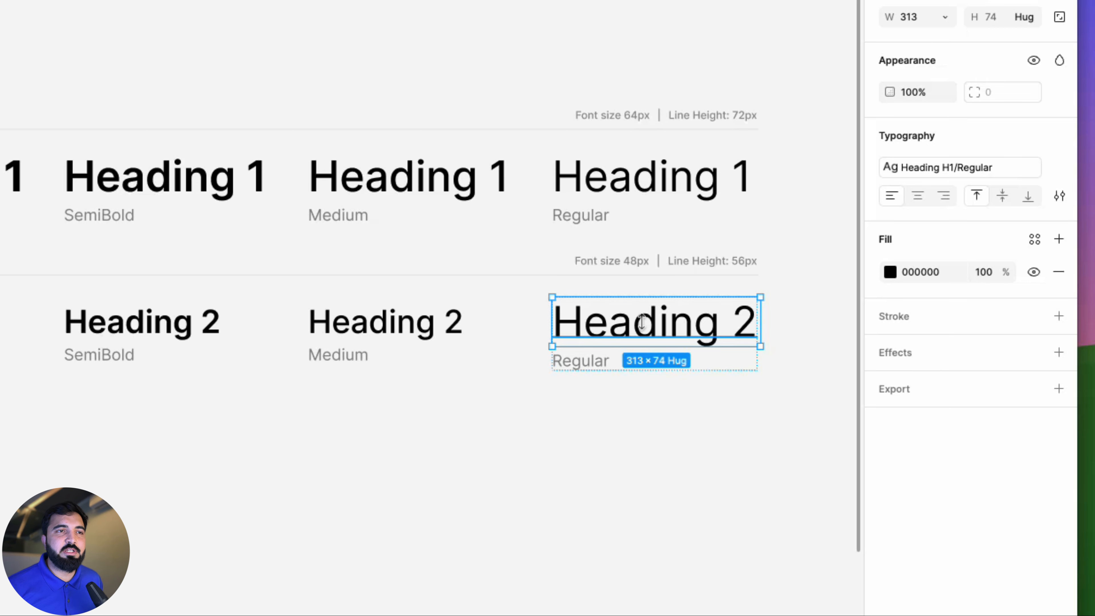
{"action": "left_click", "coordinate": [938, 175]}
{"action": "scroll", "coordinate": [750, 399], "scroll_direction": "down", "scroll_amount": 3}
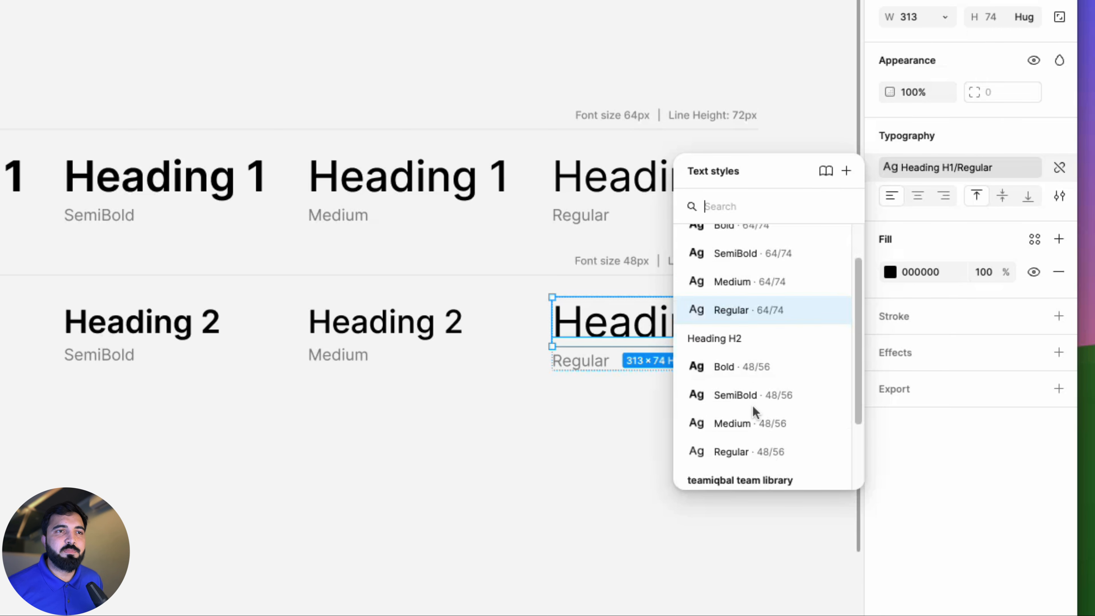
{"action": "left_click", "coordinate": [748, 401]}
{"action": "left_click", "coordinate": [457, 394]}
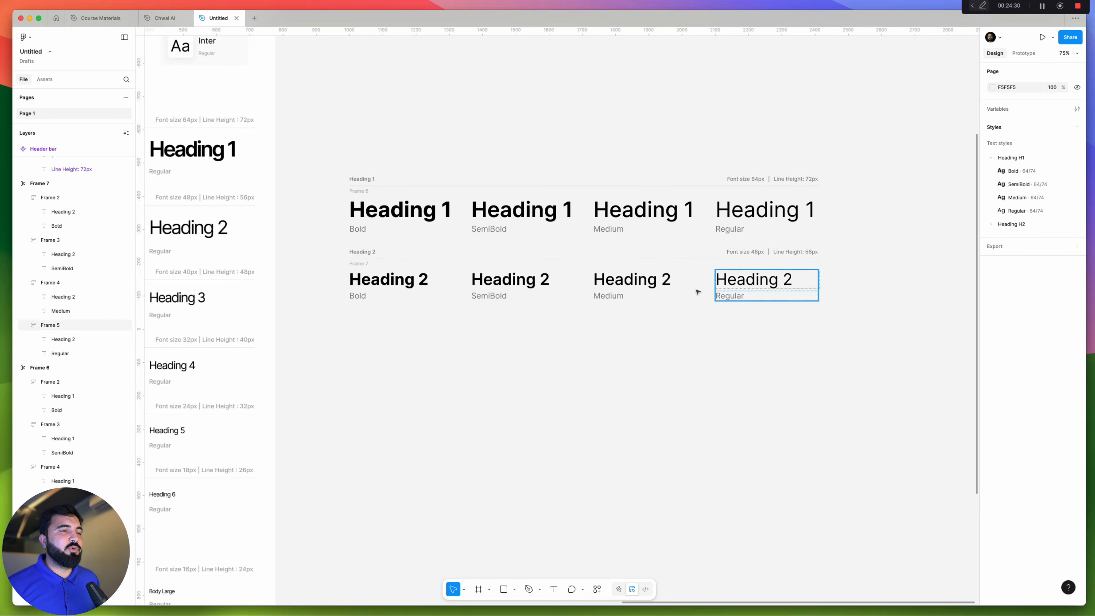
Wrap the Heading 1 and Heading 2 rows, each together with its header bar, in separate auto layout frames
{"action": "scroll", "coordinate": [503, 364], "scroll_direction": "down", "scroll_amount": 5}
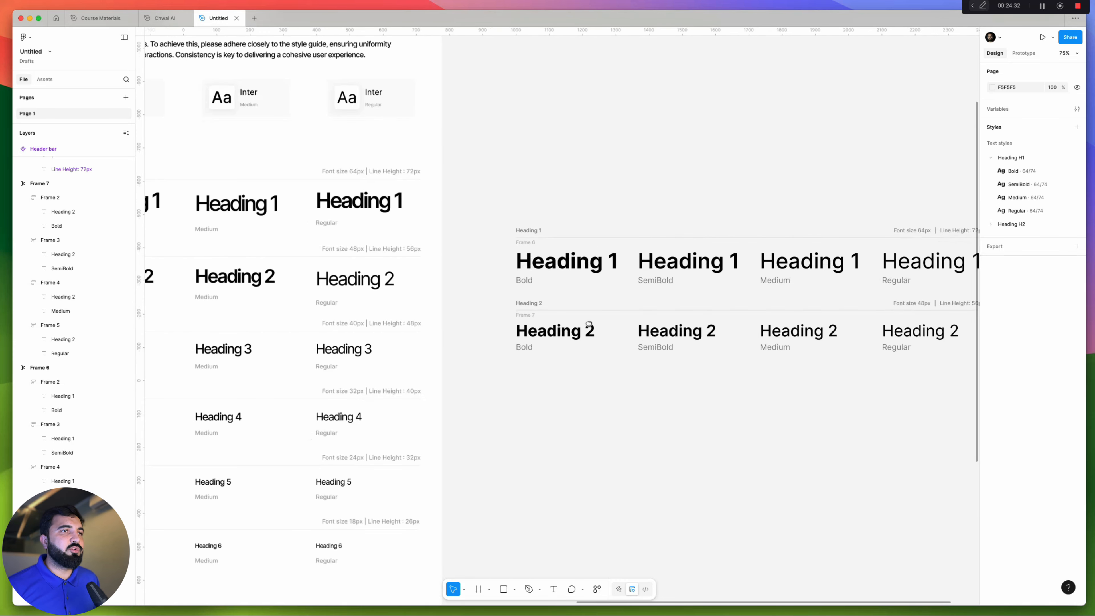
{"action": "scroll", "coordinate": [542, 303], "scroll_direction": "down", "scroll_amount": 3}
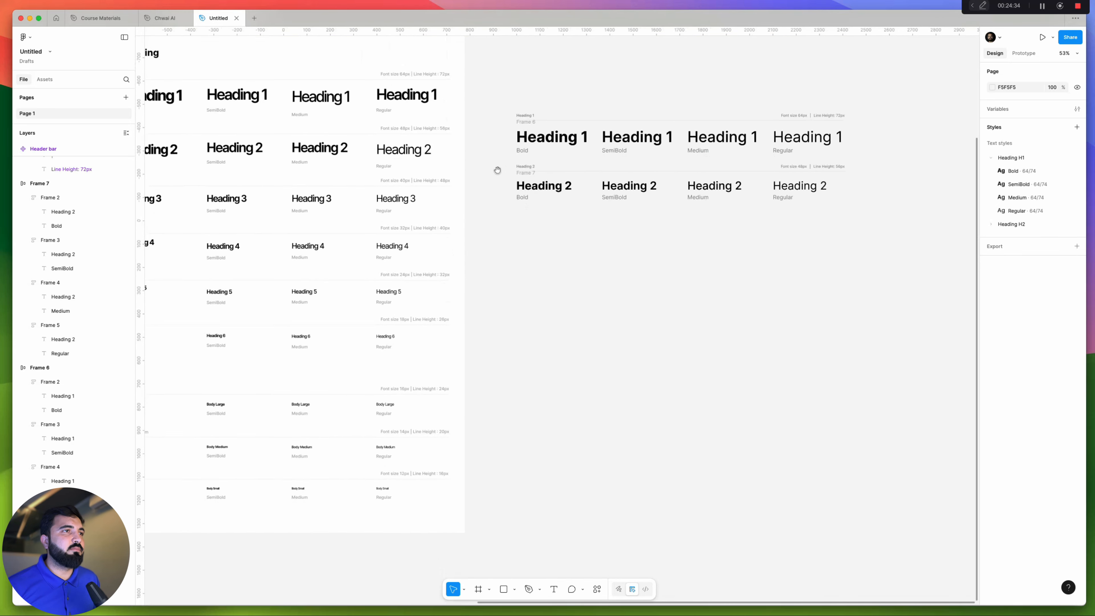
{"action": "left_click_drag", "start_coordinate": [497, 161], "coordinate": [880, 235]}
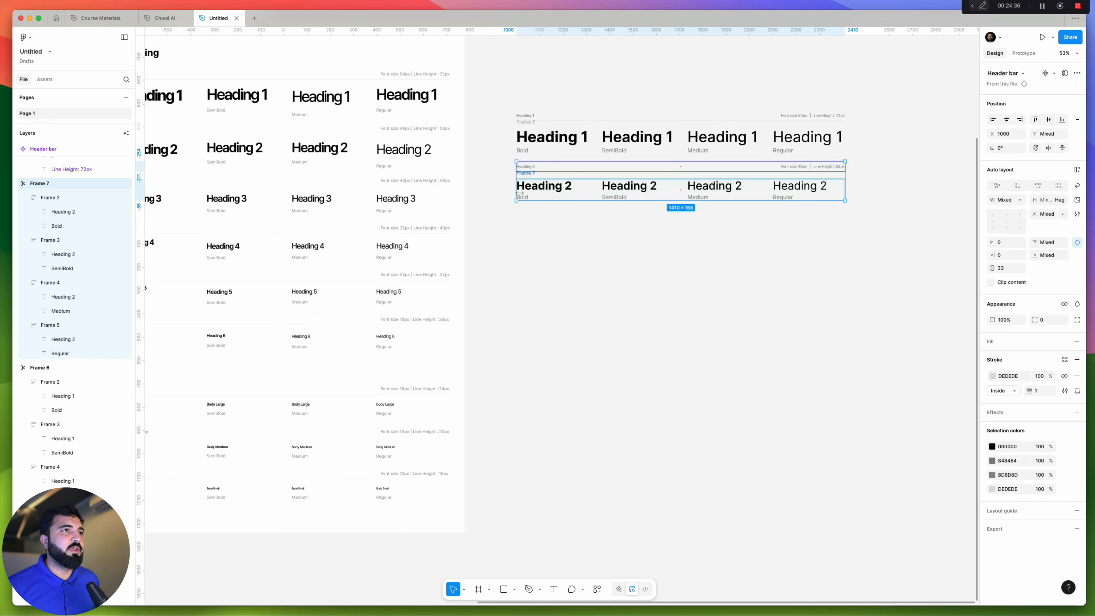
{"action": "left_click_drag", "start_coordinate": [505, 104], "coordinate": [857, 164]}
{"action": "key", "text": "shift+a"}
{"action": "left_click_drag", "start_coordinate": [497, 164], "coordinate": [843, 237]}
{"action": "key", "text": "shift+a"}
{"action": "left_click", "coordinate": [677, 276]}
Combine the Heading 1 and Heading 2 row frames into one vertical auto layout frame
{"action": "scroll", "coordinate": [578, 365], "scroll_direction": "up", "scroll_amount": 4}
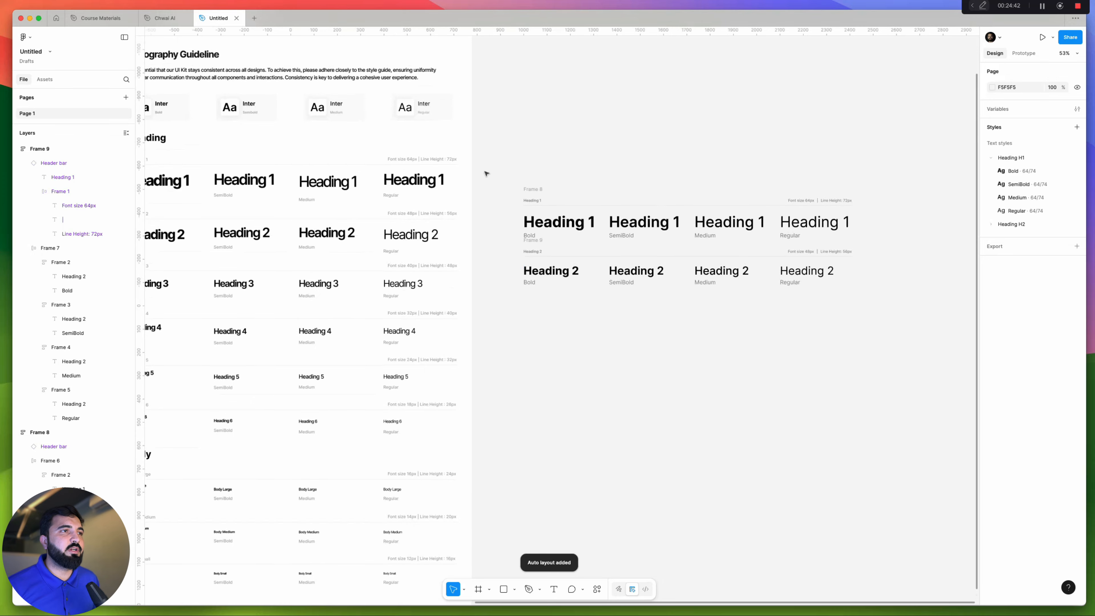
{"action": "left_click_drag", "start_coordinate": [484, 172], "coordinate": [875, 323]}
{"action": "key", "text": "shift+a"}
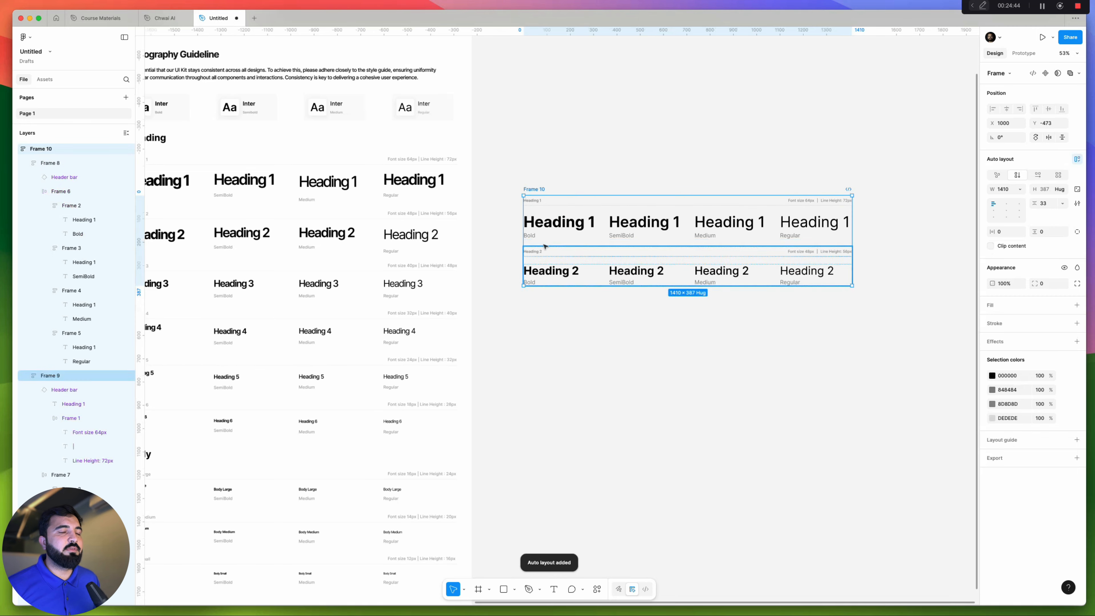
{"action": "scroll", "coordinate": [539, 281], "scroll_direction": "up", "scroll_amount": 5}
{"action": "key", "text": "Escape"}
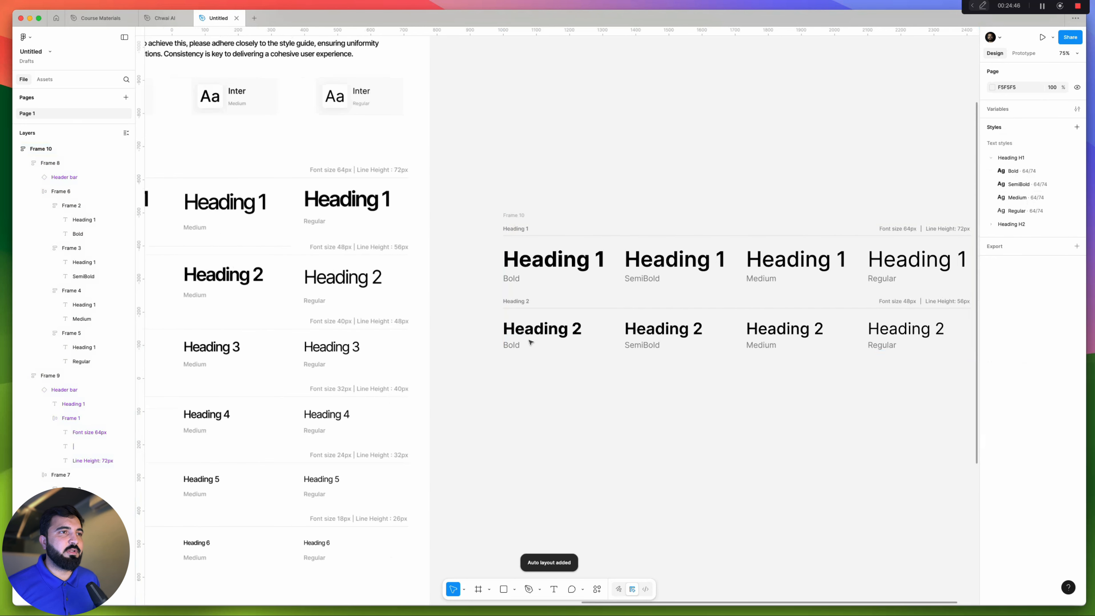
Duplicate the Heading 2 row frame directly beneath itself inside the combined auto layout frame
{"action": "scroll", "coordinate": [521, 319], "scroll_direction": "down", "scroll_amount": 5}
{"action": "left_click", "coordinate": [528, 320]}
{"action": "scroll", "coordinate": [560, 341], "scroll_direction": "up", "scroll_amount": 6}
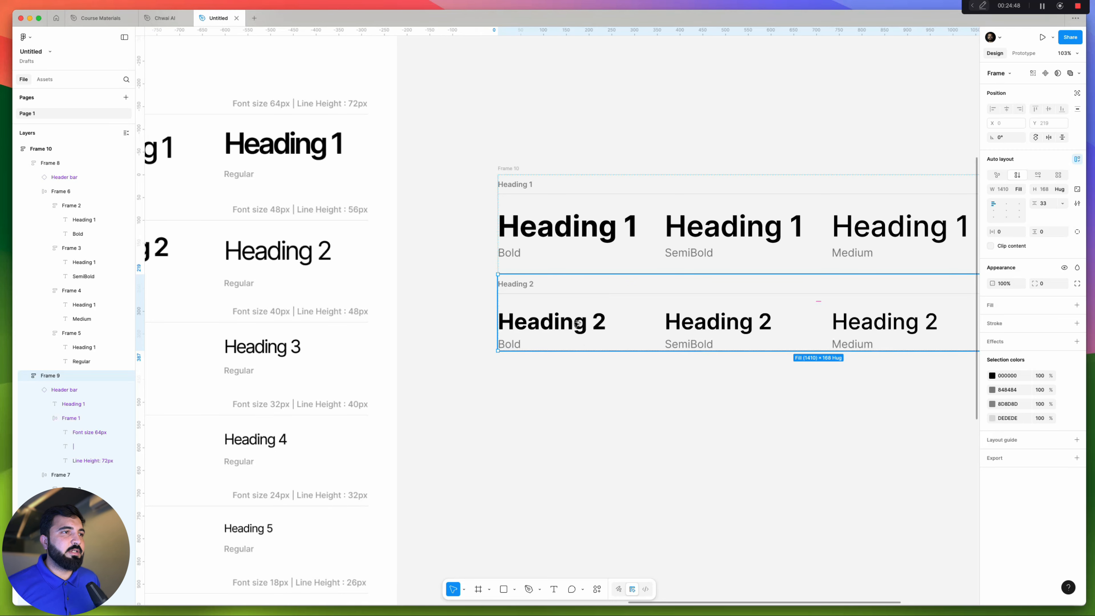
{"action": "left_click_drag", "start_coordinate": [571, 343], "coordinate": [571, 358]}
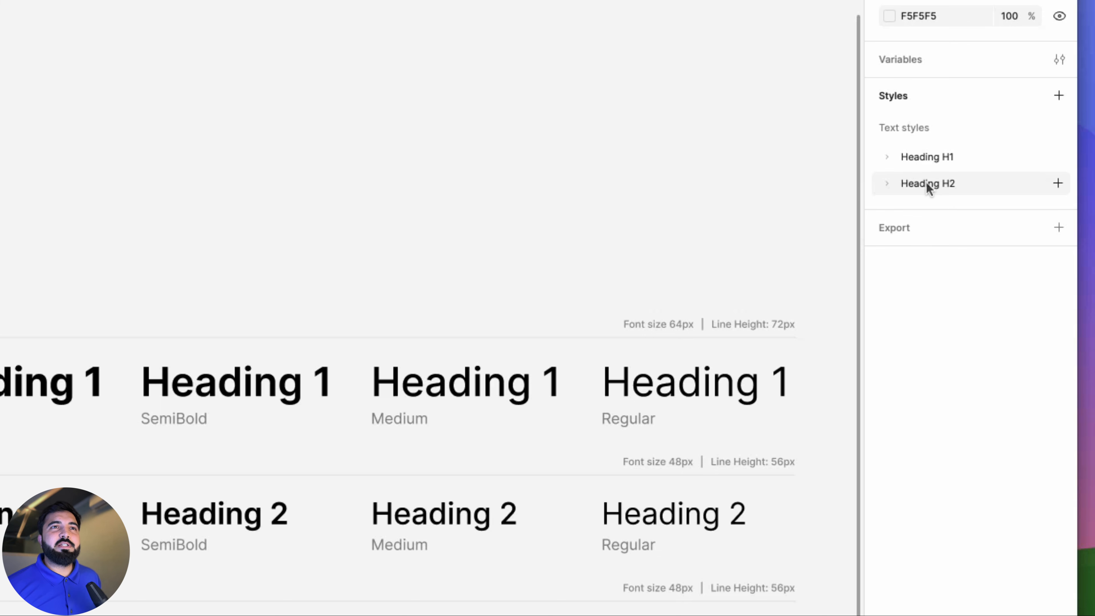
Duplicate the four text styles in the Heading H2 folder and expand the folder to list them
{"action": "right_click", "coordinate": [937, 181]}
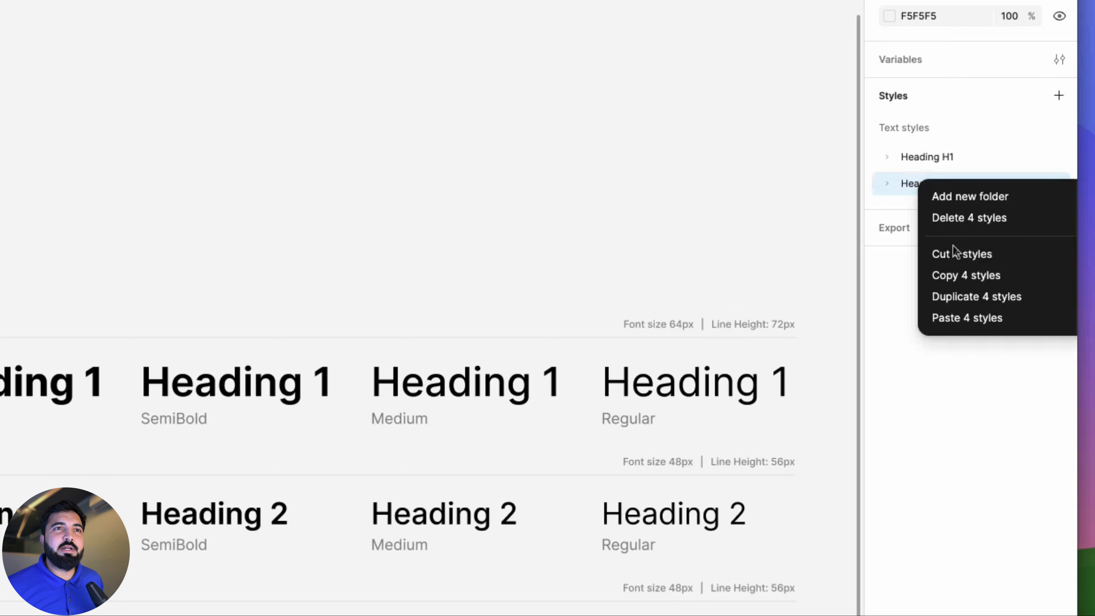
{"action": "left_click", "coordinate": [967, 297]}
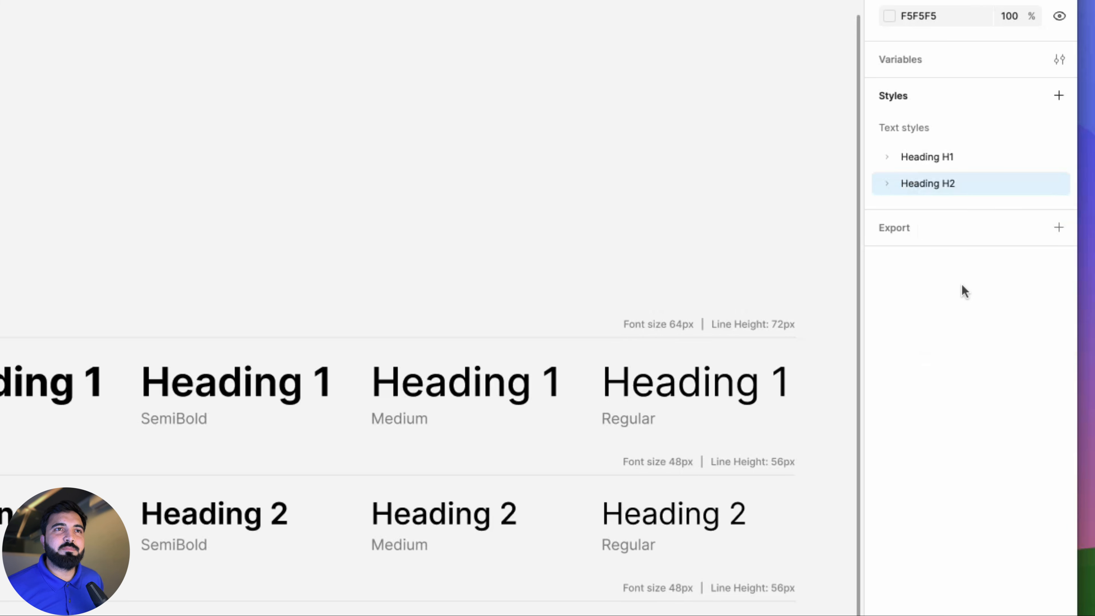
{"action": "left_click", "coordinate": [887, 183]}
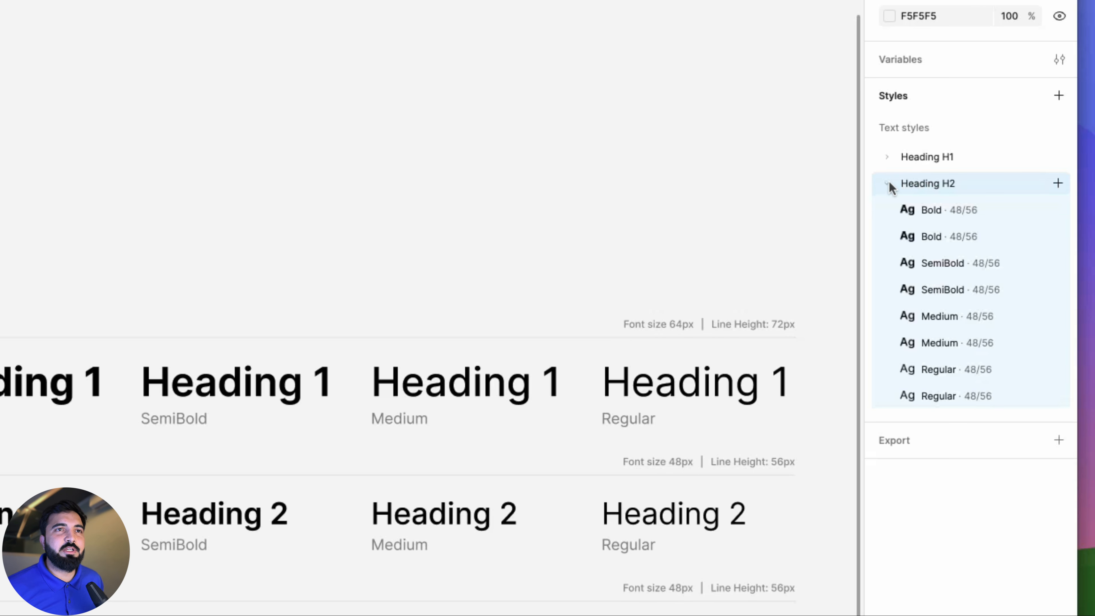
Group the duplicated Bold, SemiBold, Medium and Regular styles of Heading H2 into a new folder named Heading H3
{"action": "left_click", "coordinate": [973, 236]}
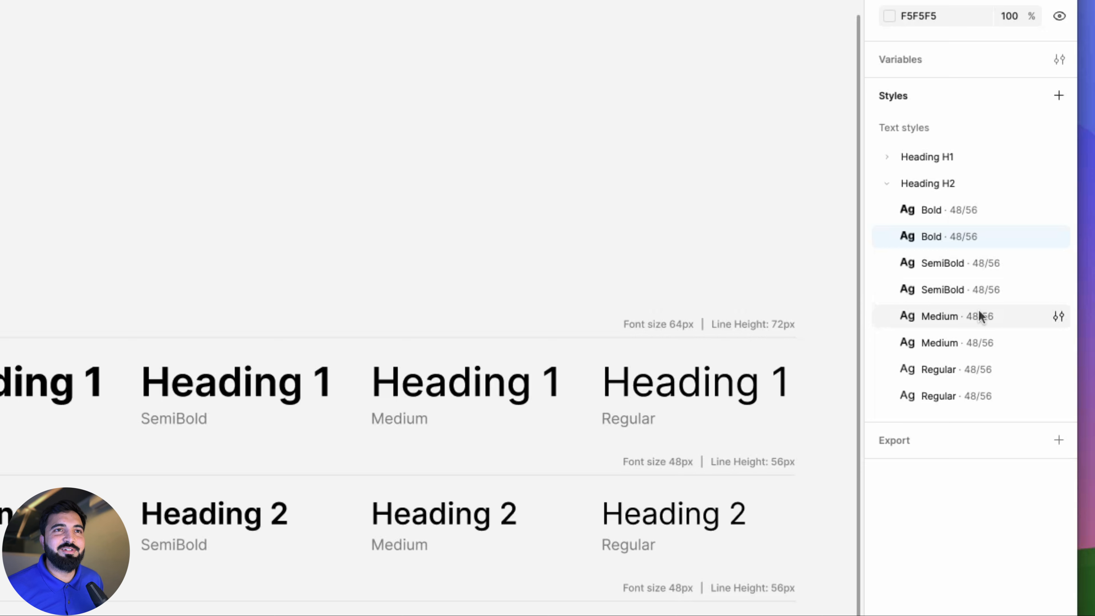
{"action": "left_click", "coordinate": [970, 290], "text": "super"}
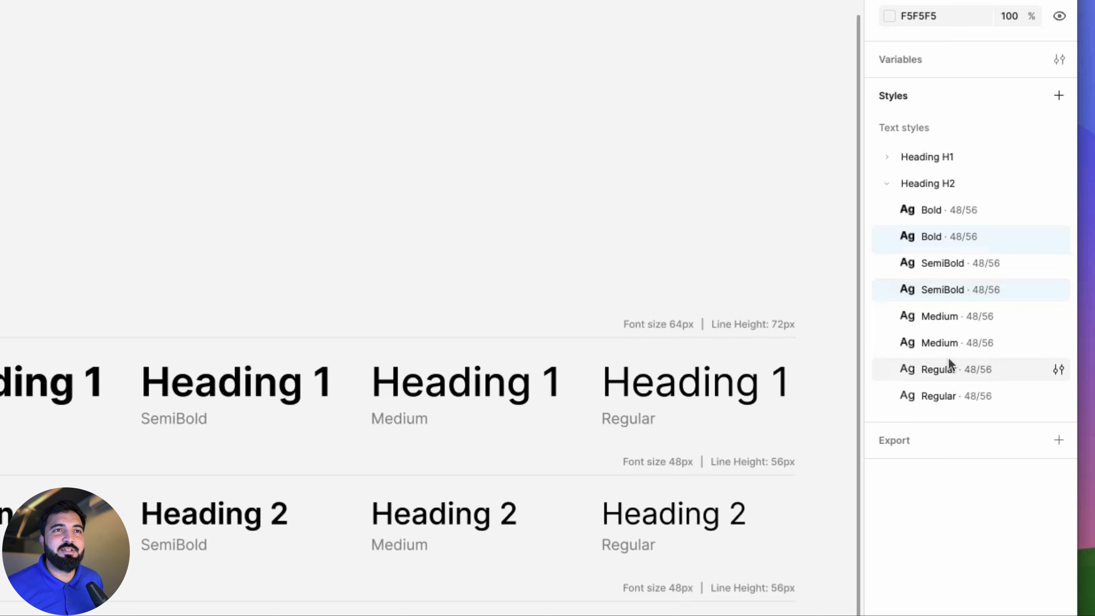
{"action": "left_click", "coordinate": [966, 394], "text": "super"}
{"action": "left_click", "coordinate": [951, 350], "text": "super"}
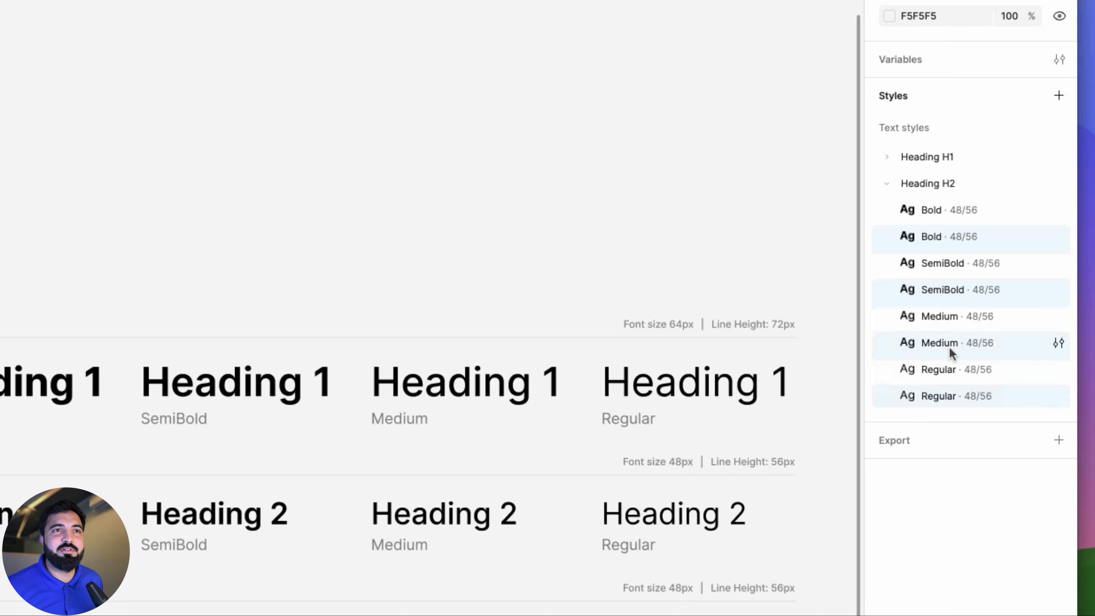
{"action": "right_click", "coordinate": [950, 342]}
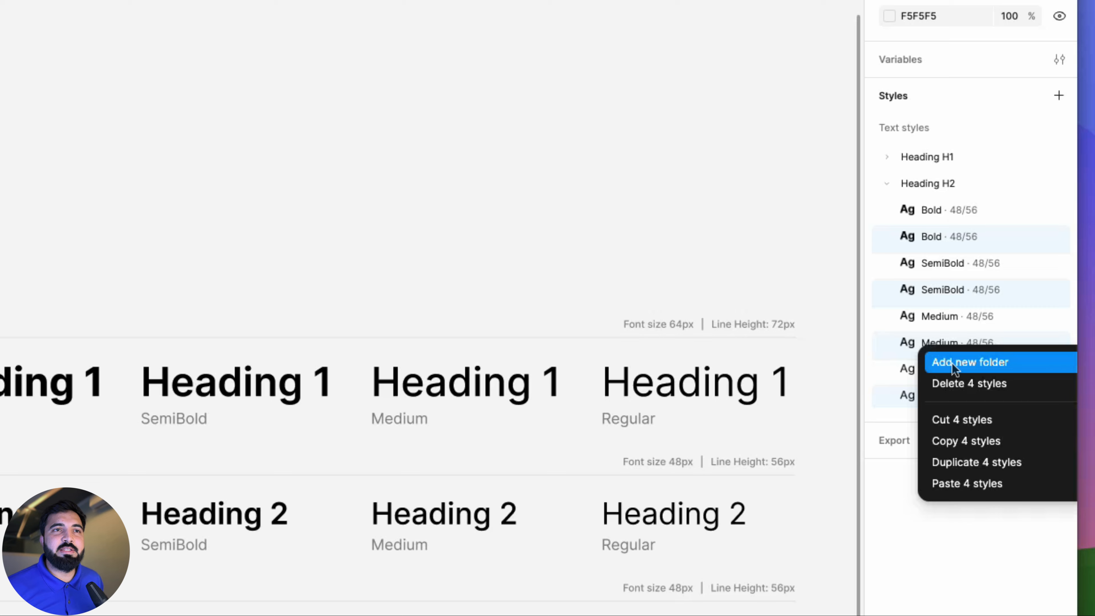
{"action": "left_click", "coordinate": [966, 363]}
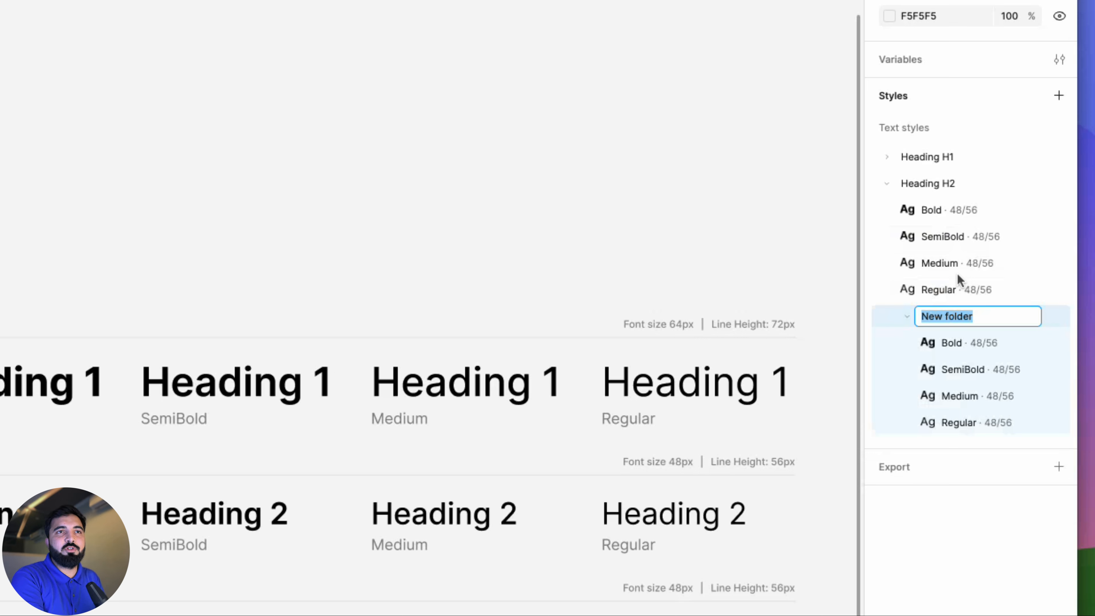
{"action": "type", "text": "Heading "}
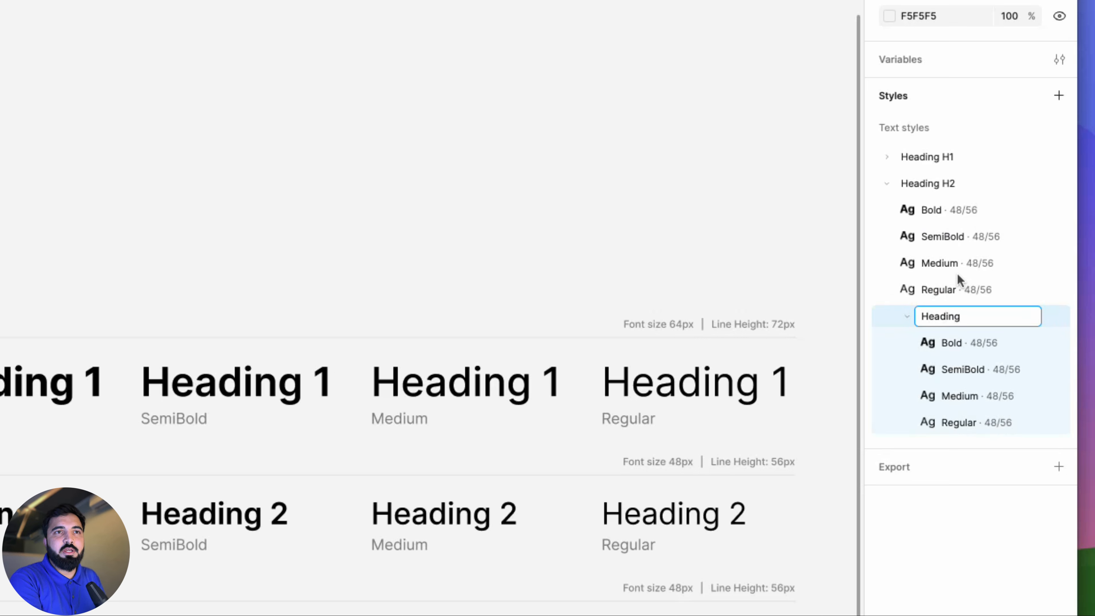
{"action": "type", "text": "H3"}
{"action": "key", "text": "Return"}
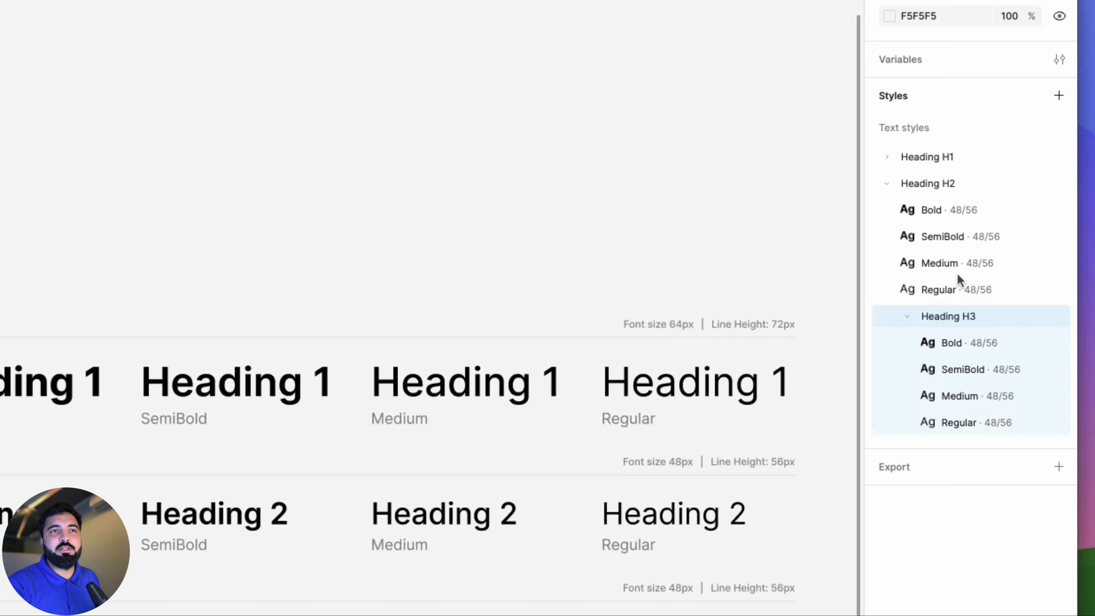
Move the Heading H3 style folder out of Heading H2 to the top level and place it directly below Heading H2
{"action": "left_click_drag", "start_coordinate": [931, 297], "coordinate": [921, 174]}
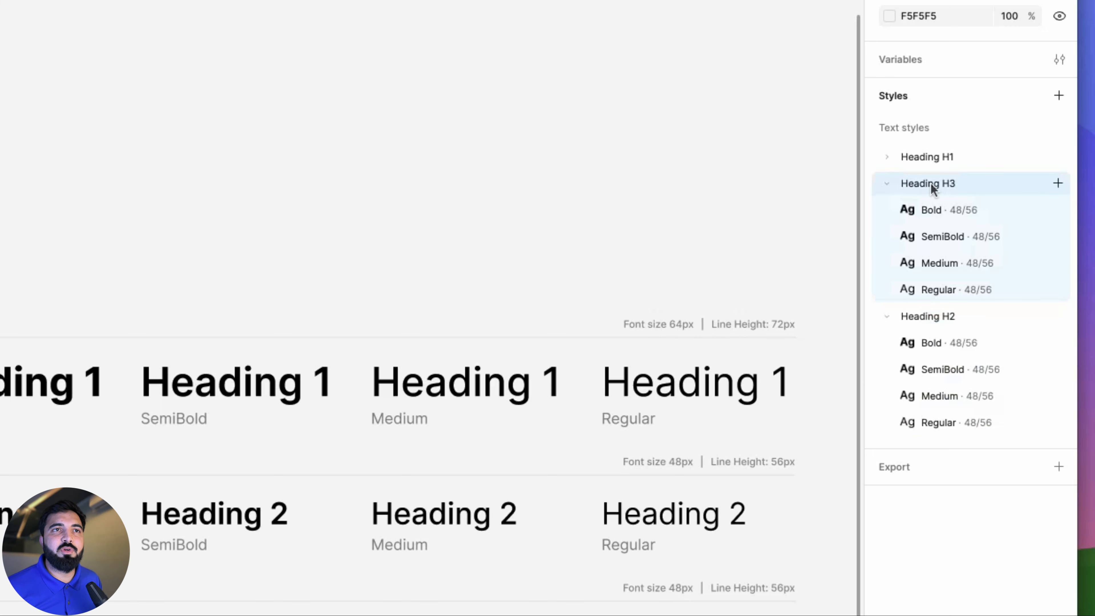
{"action": "left_click", "coordinate": [887, 185]}
{"action": "left_click", "coordinate": [886, 209]}
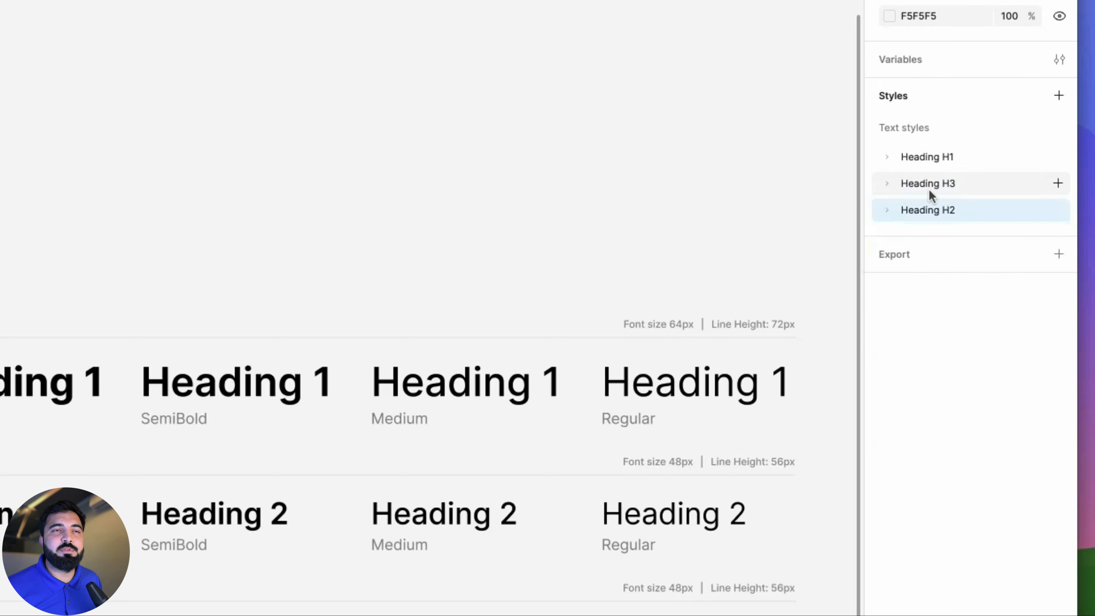
{"action": "left_click_drag", "start_coordinate": [928, 188], "coordinate": [930, 215]}
{"action": "left_click_drag", "start_coordinate": [941, 215], "coordinate": [971, 193]}
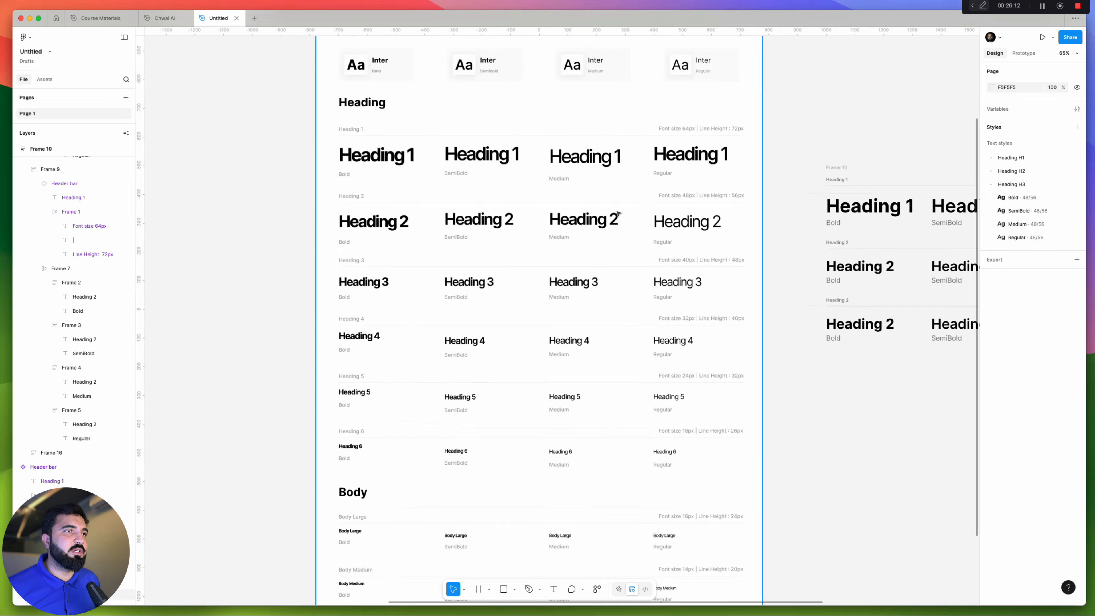
Set the Heading H3 text styles to font size 40 and line height 48
{"action": "left_click", "coordinate": [539, 276]}
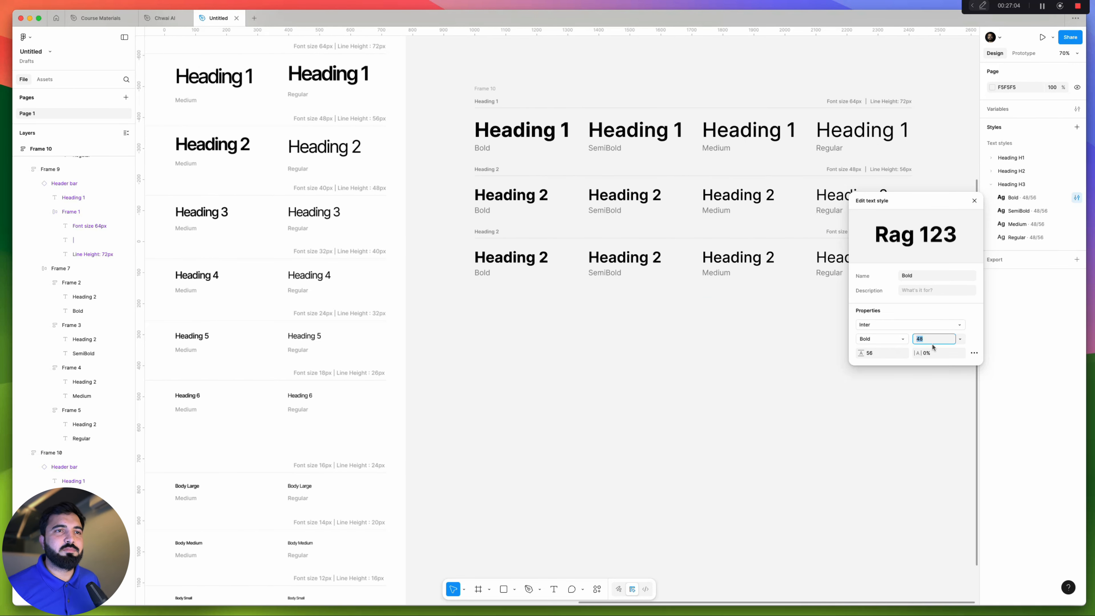
{"action": "type", "text": "40"}
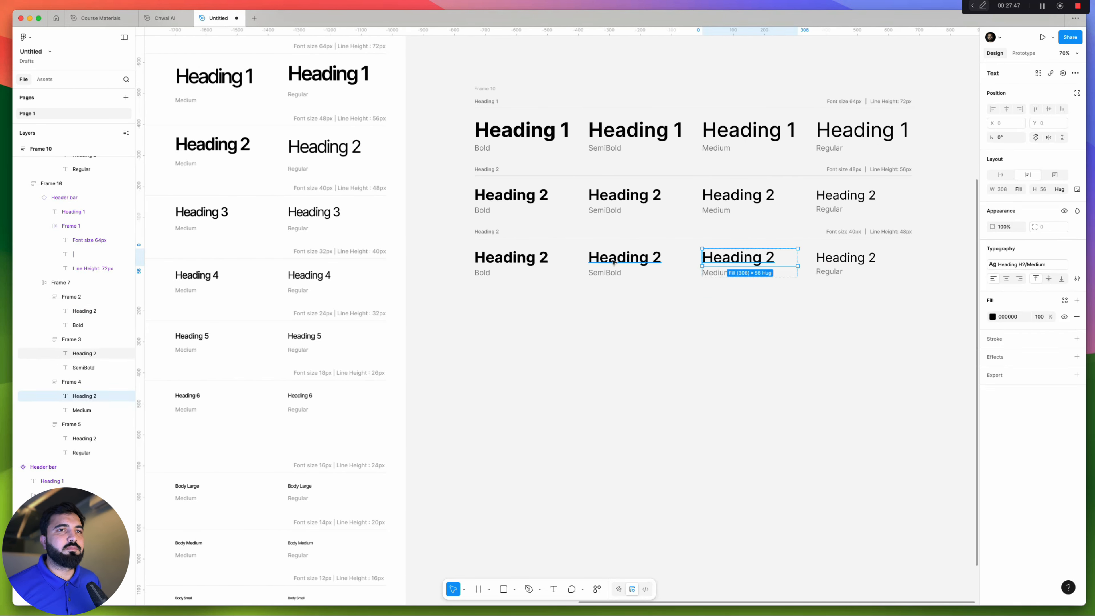
{"action": "scroll", "coordinate": [817, 293], "scroll_direction": "up", "scroll_amount": 5}
{"action": "left_click", "coordinate": [817, 294]}
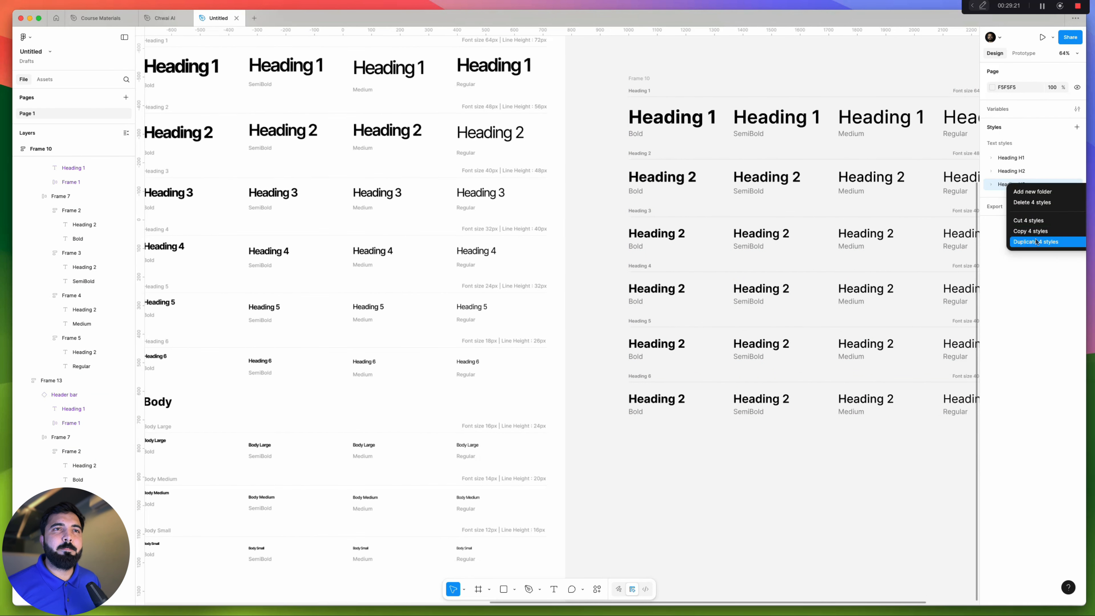
Duplicate the Heading H3 text styles into new Heading H4, Heading H5 and Heading H6 folders and sort the folders in ascending order
{"action": "right_click", "coordinate": [1009, 290]}
{"action": "left_click", "coordinate": [1034, 300]}
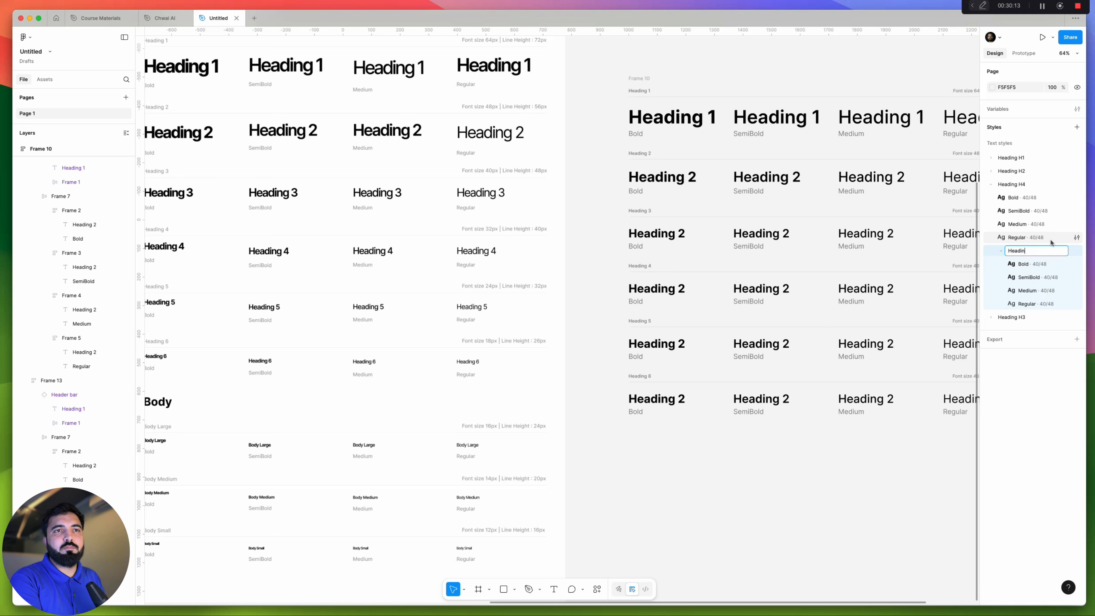
{"action": "left_click", "coordinate": [994, 185]}
{"action": "left_click", "coordinate": [991, 184]}
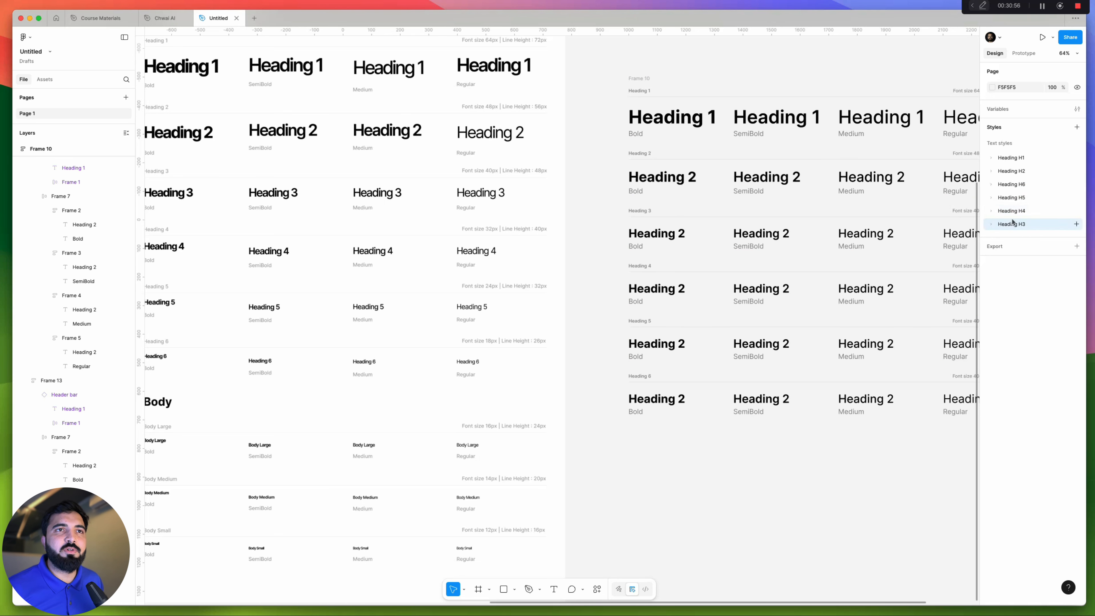
{"action": "left_click_drag", "start_coordinate": [1012, 224], "coordinate": [1010, 185]}
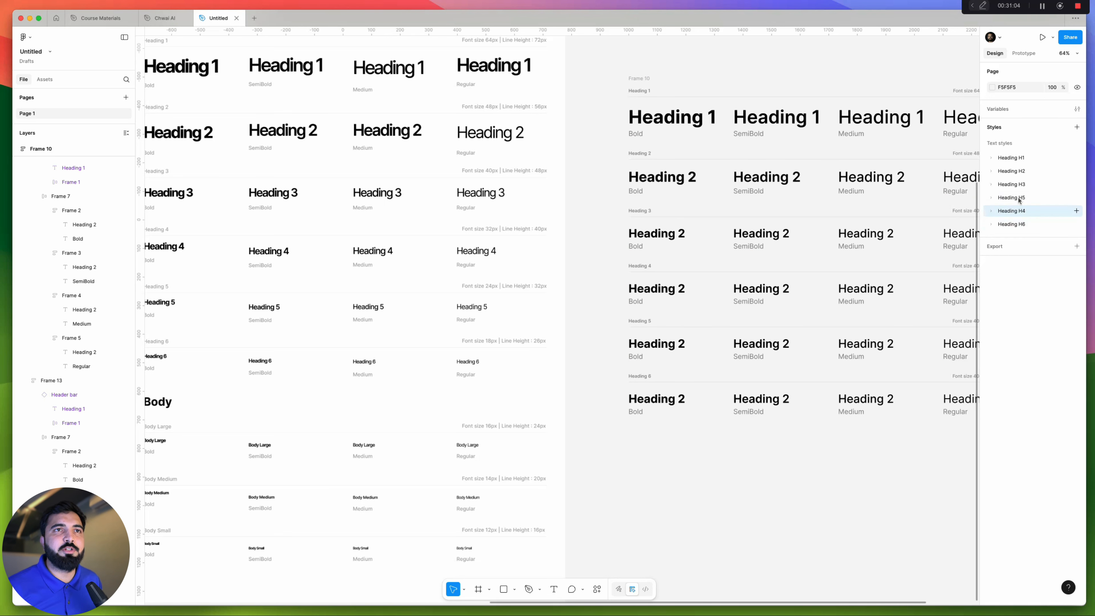
Set all four Heading H4 text styles to font size 32 and line height 40
{"action": "scroll", "coordinate": [478, 281], "scroll_direction": "up", "scroll_amount": 5}
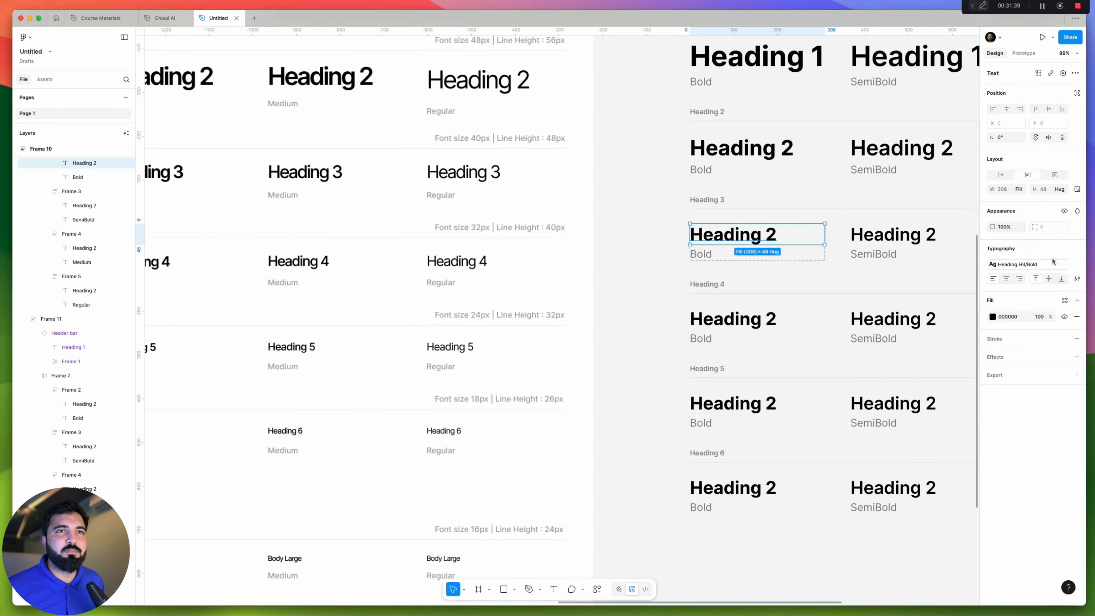
{"action": "left_click", "coordinate": [1076, 210]}
{"action": "left_click", "coordinate": [936, 352]}
{"action": "type", "text": "32"}
{"action": "left_click", "coordinate": [879, 366]}
{"action": "type", "text": "40"}
{"action": "left_click", "coordinate": [1077, 224]}
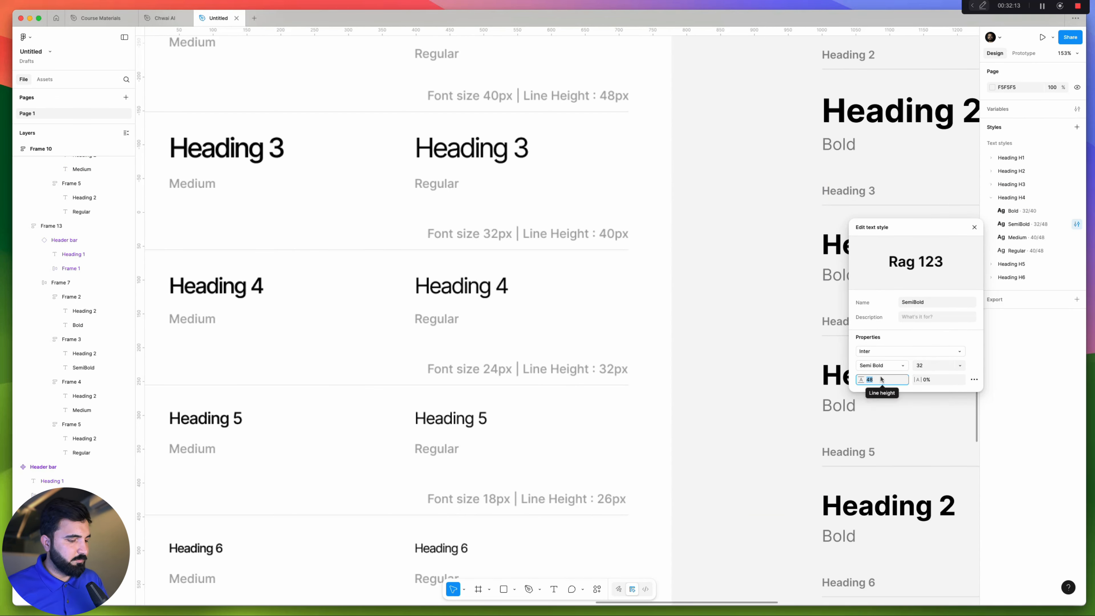
{"action": "left_click", "coordinate": [1076, 237]}
{"action": "left_click", "coordinate": [1076, 251]}
Set all four Heading H5 text styles to font size 24 and line height 32
{"action": "left_click", "coordinate": [990, 263]}
{"action": "scroll", "coordinate": [740, 345], "scroll_direction": "up", "scroll_amount": 3}
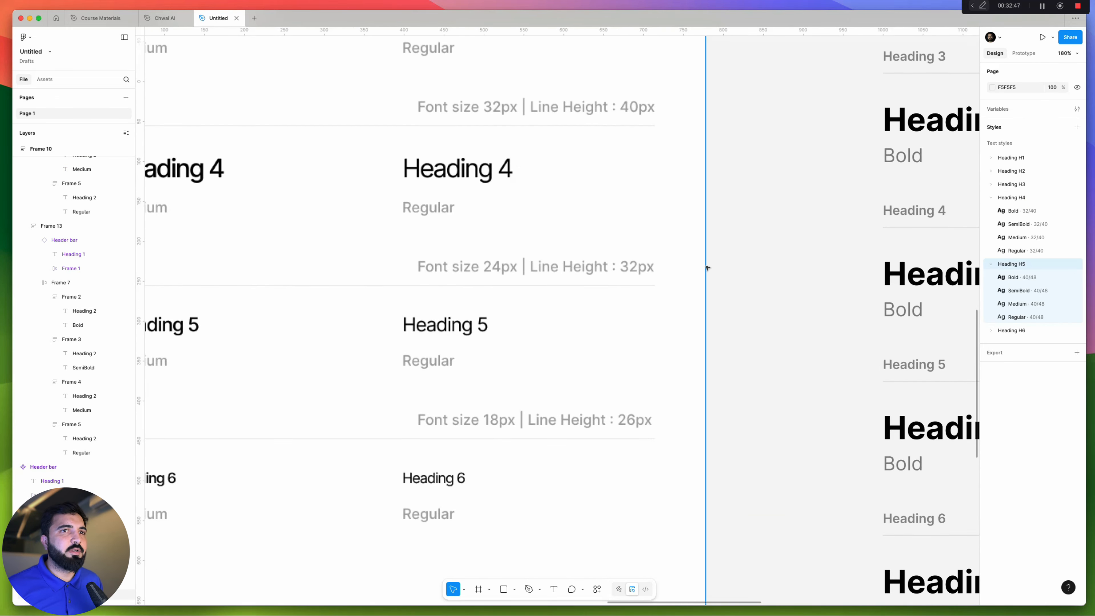
{"action": "left_click", "coordinate": [1076, 277]}
{"action": "left_click", "coordinate": [927, 418]}
{"action": "type", "text": "24"}
{"action": "left_click", "coordinate": [879, 432]}
{"action": "type", "text": "32"}
{"action": "left_click", "coordinate": [1077, 291]}
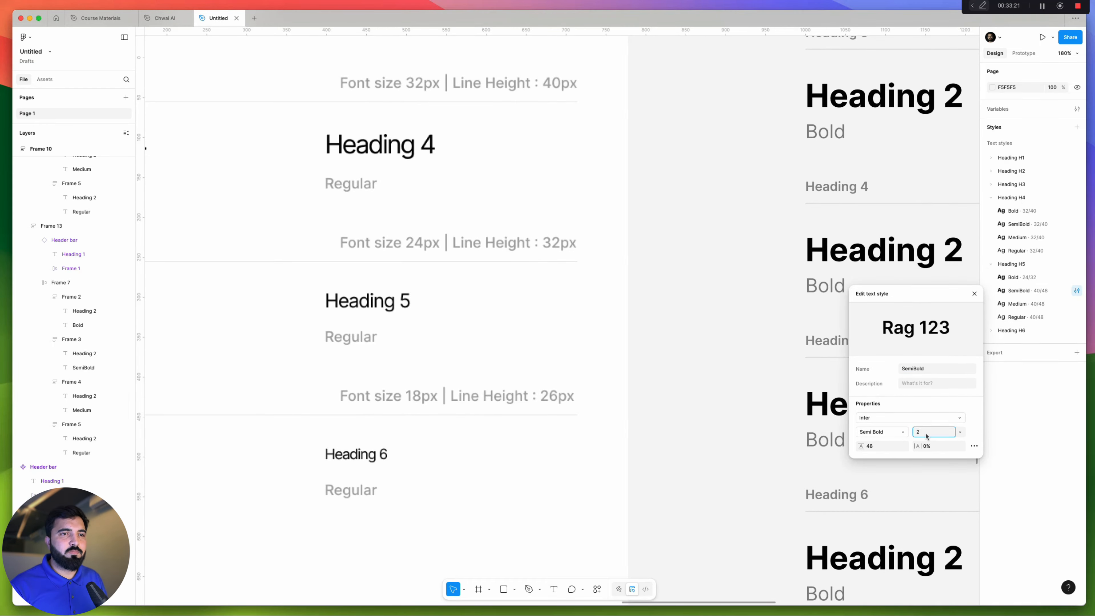
{"action": "left_click", "coordinate": [1076, 304]}
{"action": "left_click", "coordinate": [1076, 317]}
Set all four Heading H6 text styles to font size 18 and line height 26
{"action": "left_click", "coordinate": [990, 330]}
{"action": "left_click", "coordinate": [1076, 343]}
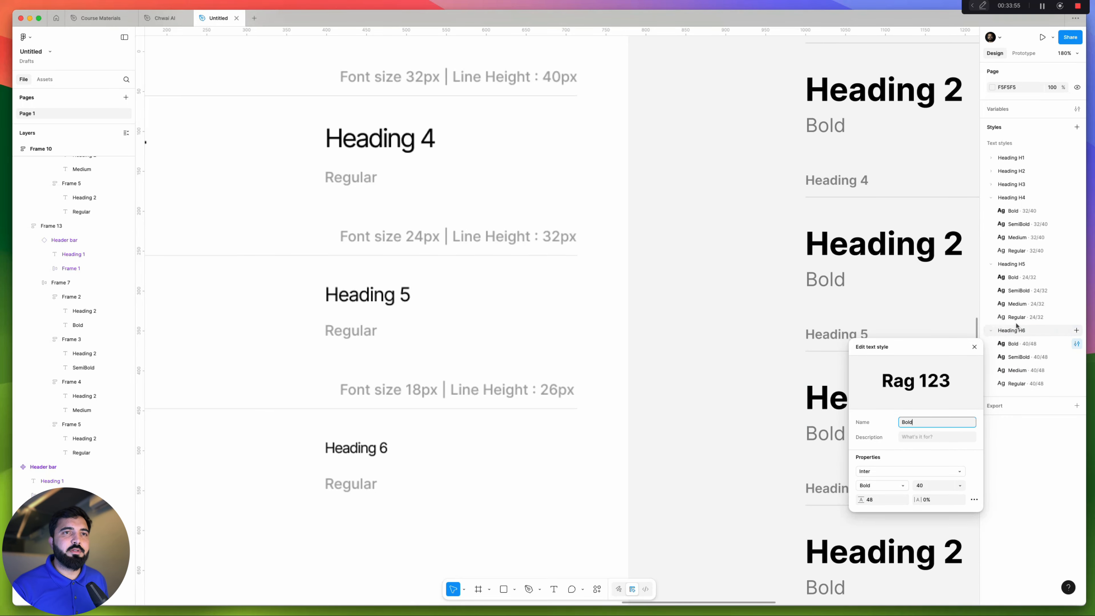
{"action": "type", "text": "1826"}
{"action": "left_click", "coordinate": [1076, 357]}
{"action": "type", "text": "18"}
{"action": "left_click", "coordinate": [880, 512]}
{"action": "type", "text": "26"}
{"action": "left_click", "coordinate": [1077, 370]}
{"action": "type", "text": "18"}
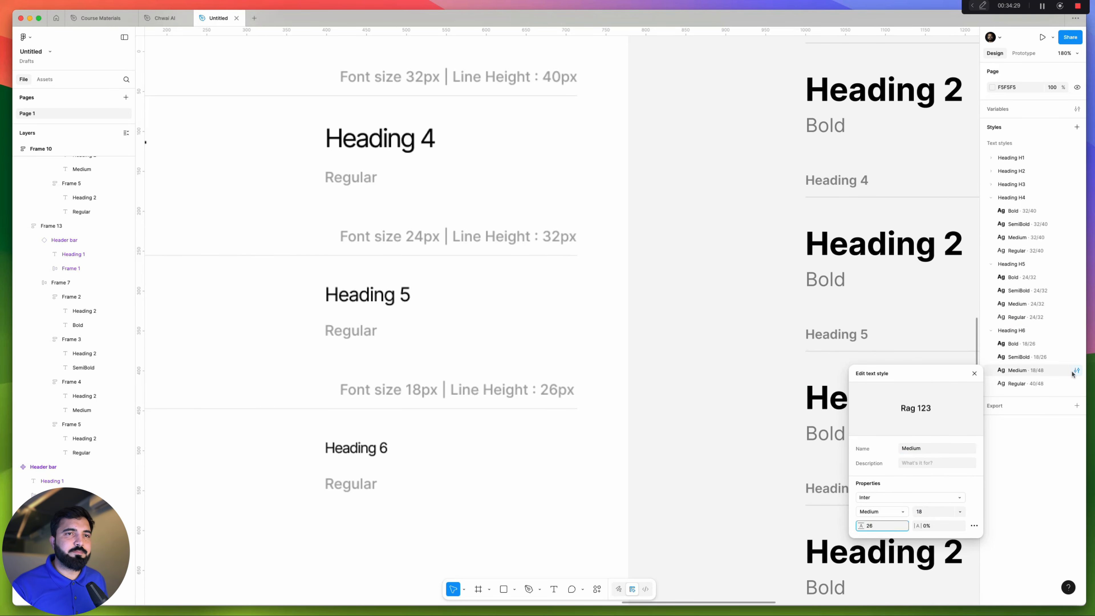
{"action": "type", "text": "26"}
{"action": "left_click", "coordinate": [1077, 383]}
{"action": "type", "text": "1826"}
Change the Bold, SemiBold, Medium and Regular sample texts in the Heading 3 row to read "Heading 3"
{"action": "scroll", "coordinate": [503, 318], "scroll_direction": "down", "scroll_amount": 5}
{"action": "scroll", "coordinate": [648, 176], "scroll_direction": "up", "scroll_amount": 5}
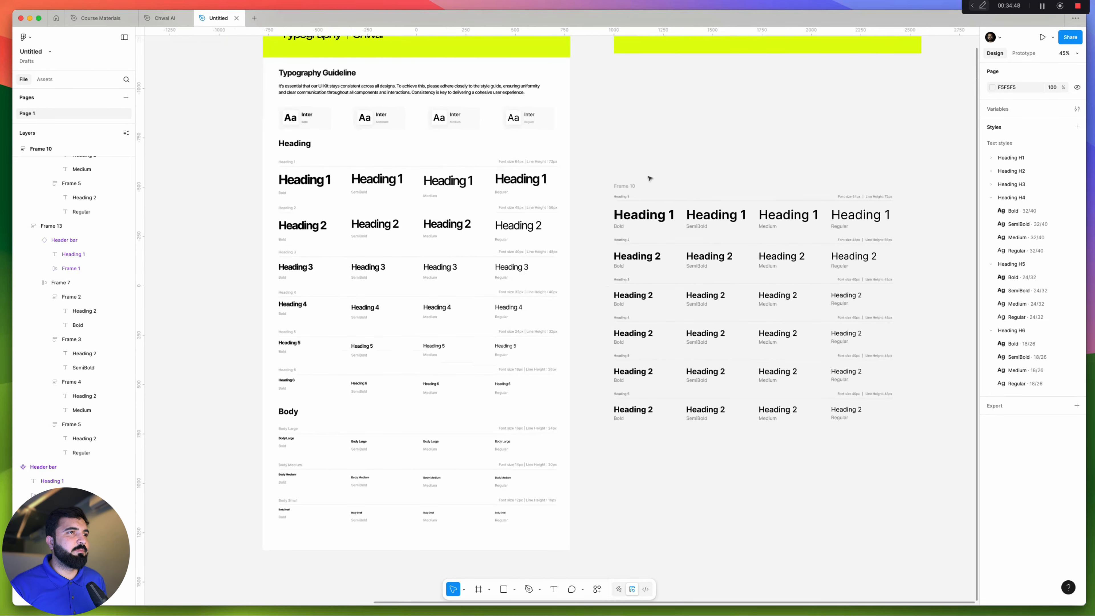
{"action": "scroll", "coordinate": [635, 191], "scroll_direction": "up", "scroll_amount": 3}
{"action": "left_click", "coordinate": [615, 239]}
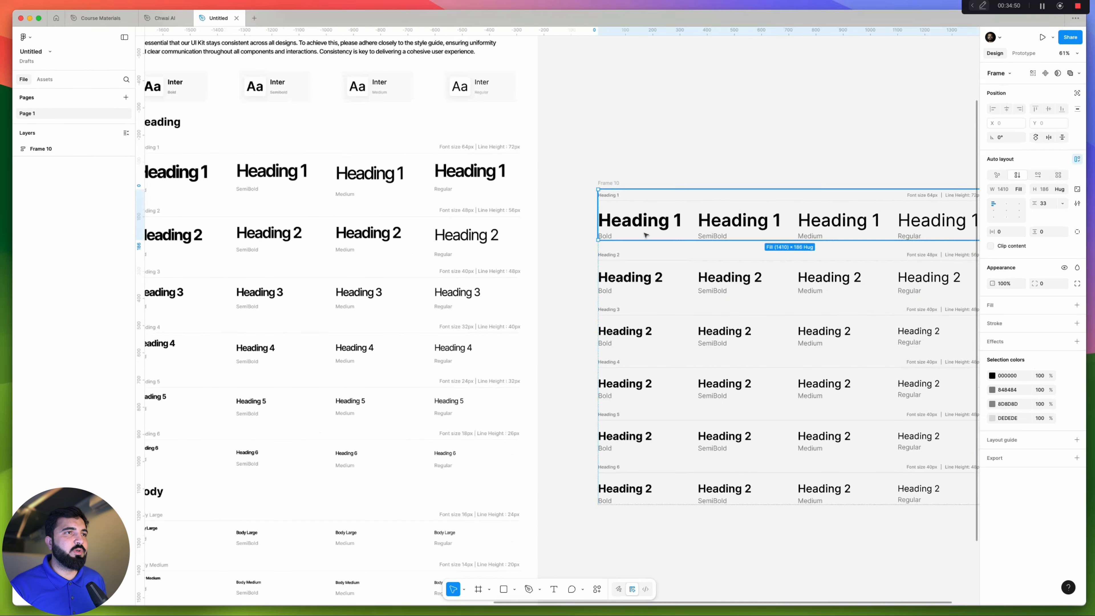
{"action": "scroll", "coordinate": [645, 273], "scroll_direction": "up", "scroll_amount": 5}
{"action": "left_click", "coordinate": [645, 273]}
{"action": "scroll", "coordinate": [618, 415], "scroll_direction": "down", "scroll_amount": 2}
{"action": "scroll", "coordinate": [618, 415], "scroll_direction": "right", "scroll_amount": 3}
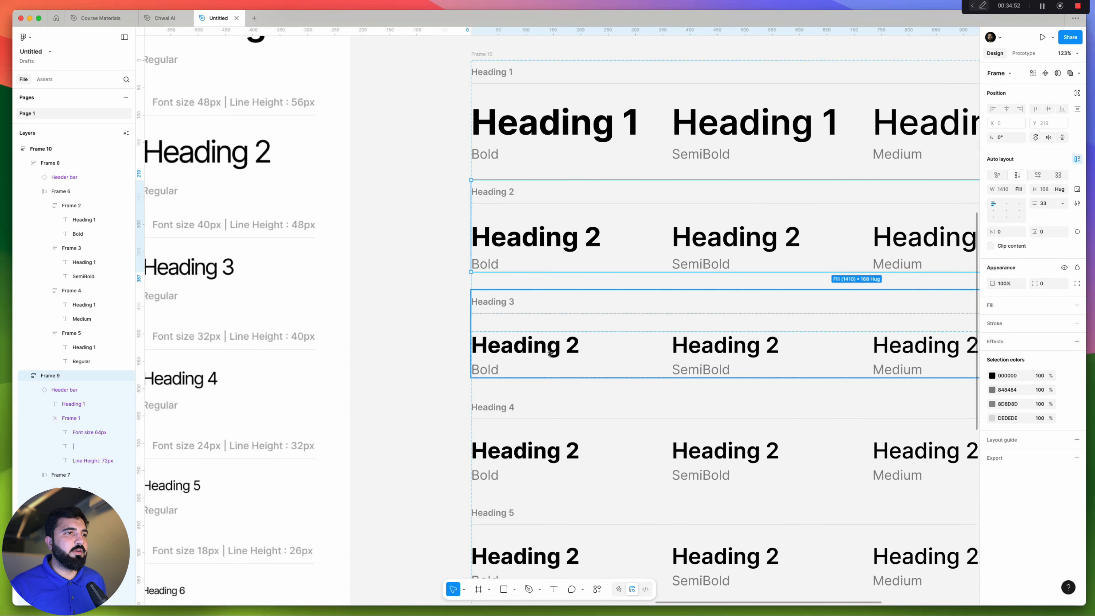
{"action": "double_click", "coordinate": [617, 348]}
{"action": "double_click", "coordinate": [617, 348]}
{"action": "double_click", "coordinate": [617, 348]}
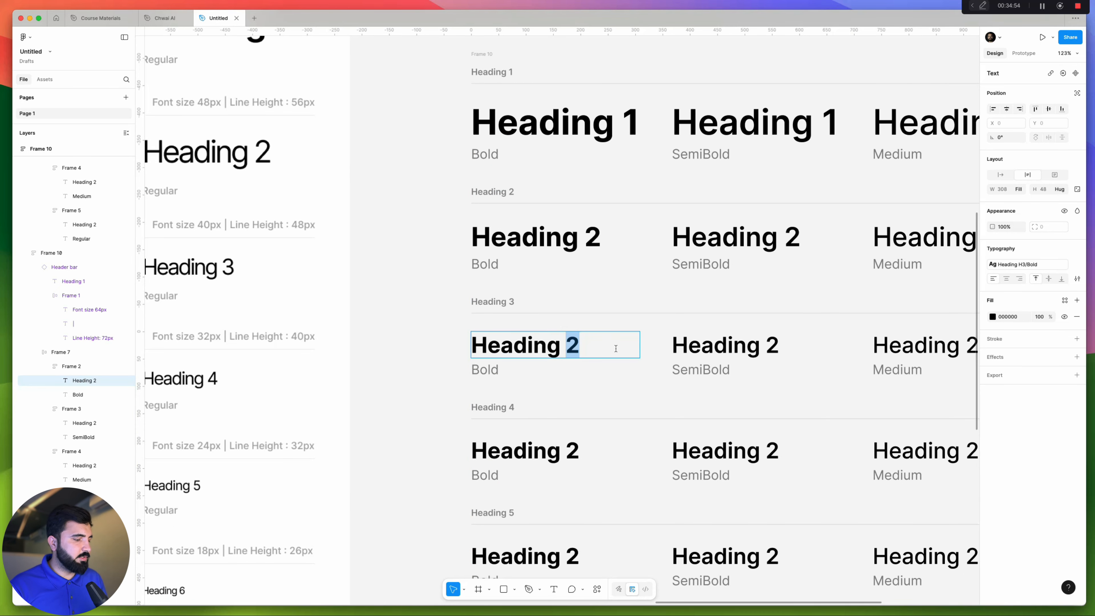
{"action": "type", "text": "3"}
{"action": "scroll", "coordinate": [556, 345], "scroll_direction": "down", "scroll_amount": 3}
{"action": "double_click", "coordinate": [730, 349]}
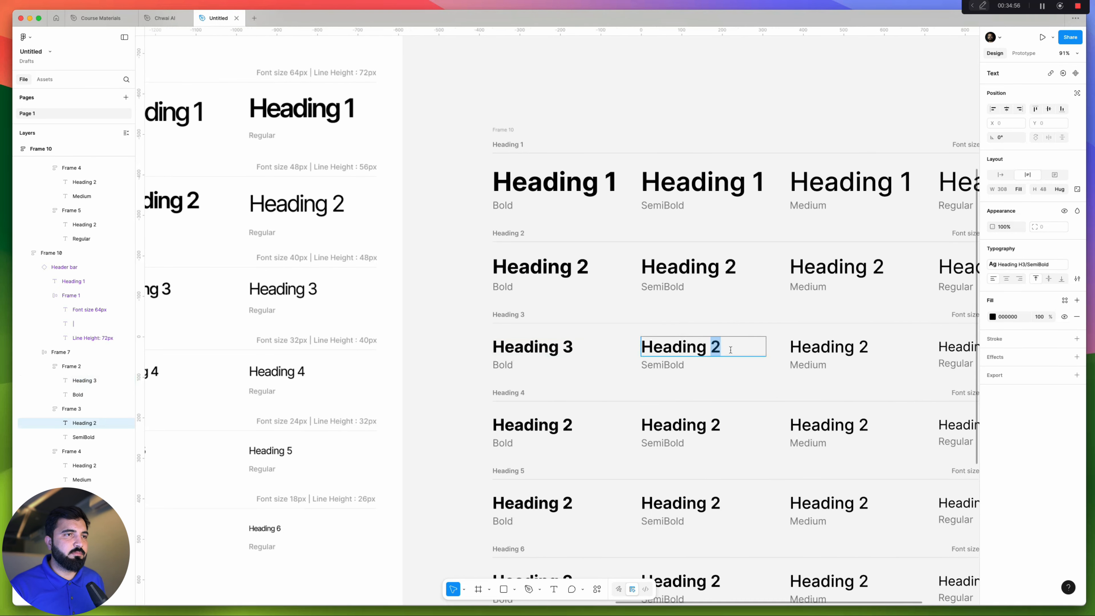
{"action": "scroll", "coordinate": [731, 352], "scroll_direction": "down", "scroll_amount": 3}
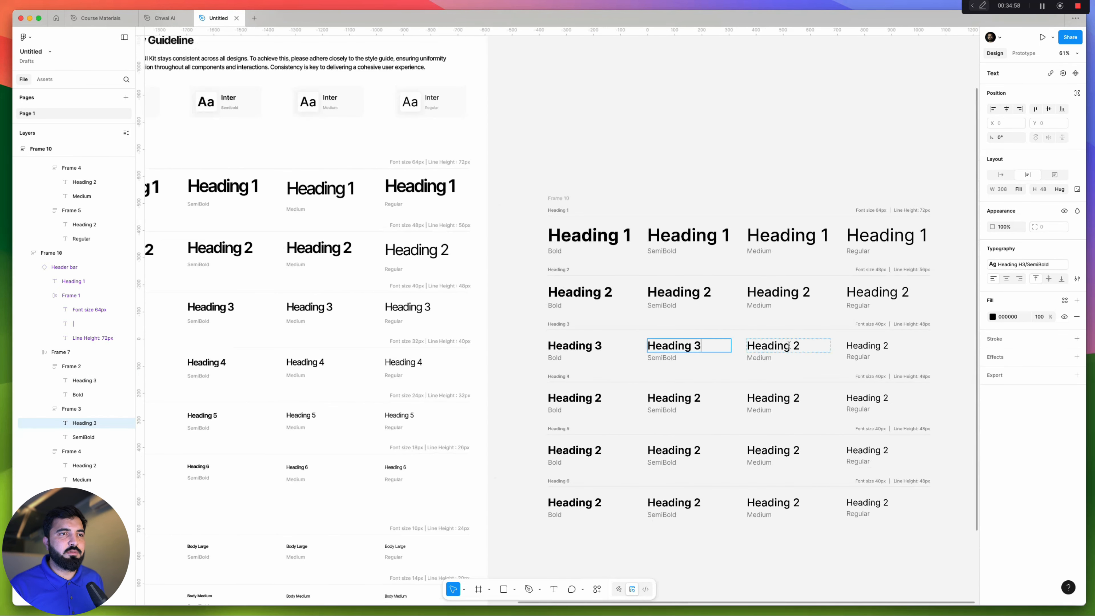
{"action": "double_click", "coordinate": [796, 346]}
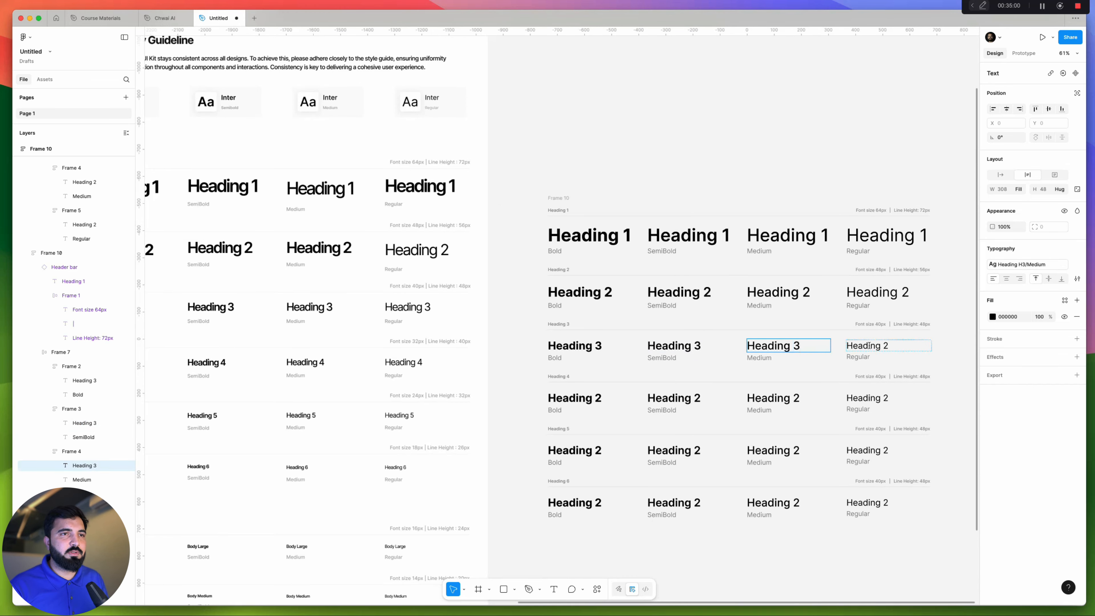
{"action": "double_click", "coordinate": [884, 346]}
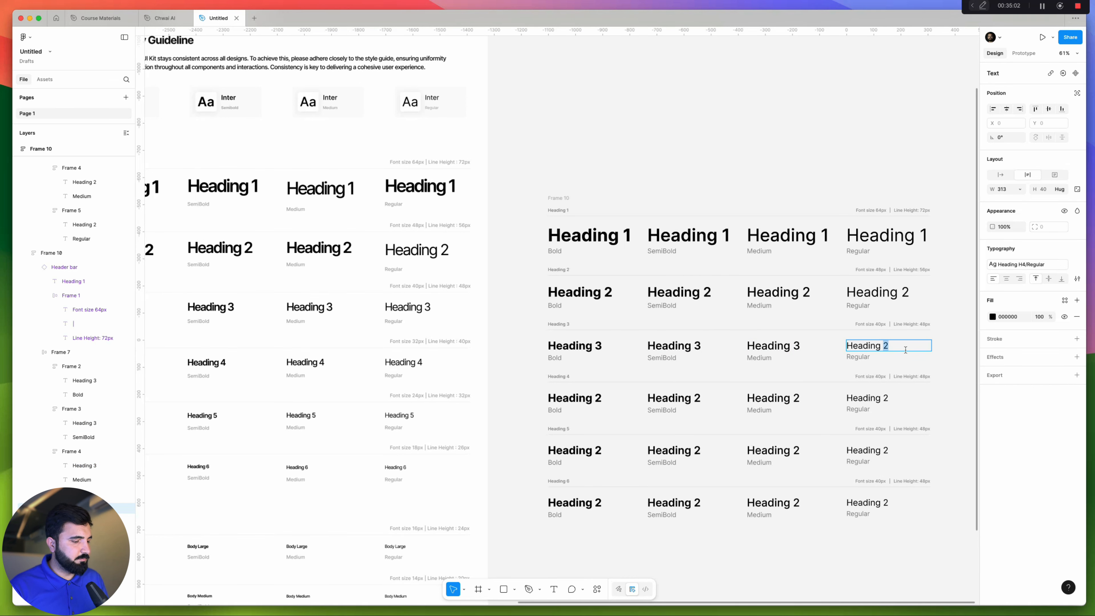
Change the Bold, SemiBold, Medium and Regular sample texts in the Heading 4 row to read "Heading 4"
{"action": "double_click", "coordinate": [597, 397]}
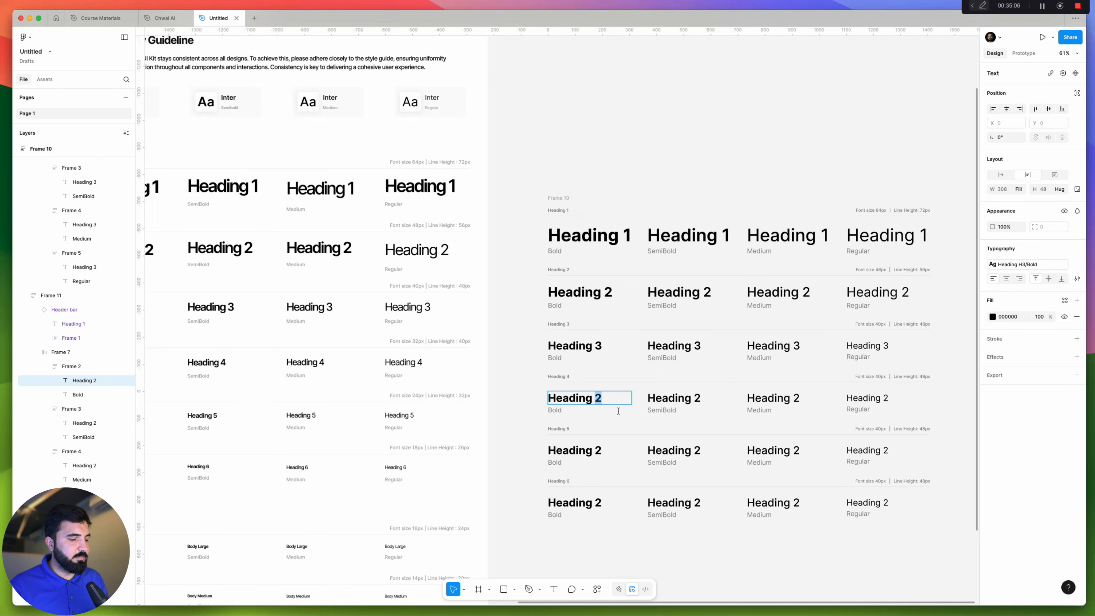
{"action": "double_click", "coordinate": [706, 397]}
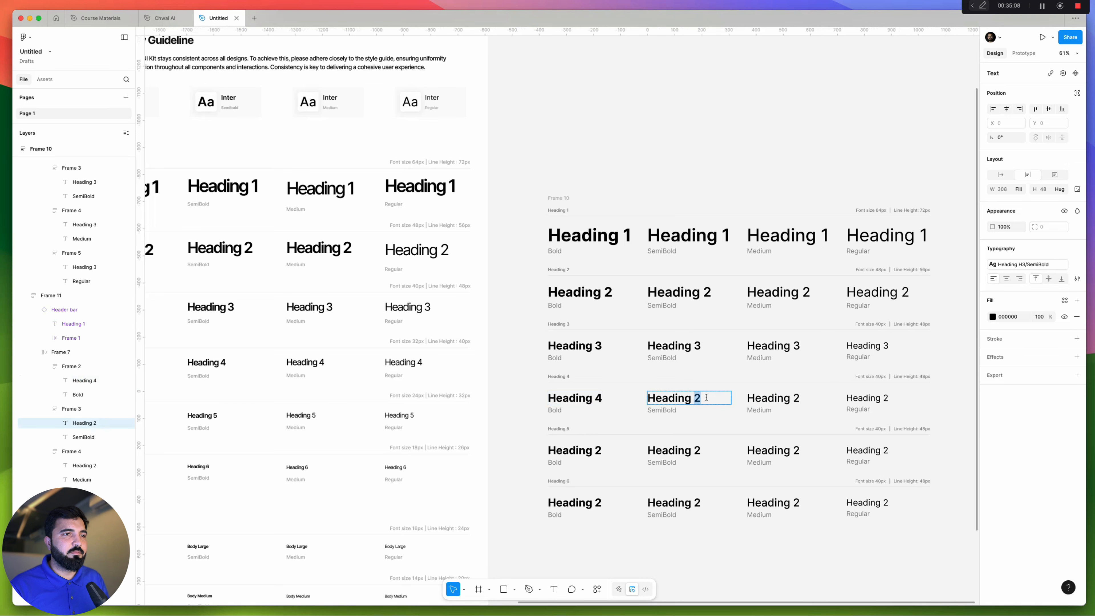
{"action": "double_click", "coordinate": [796, 397]}
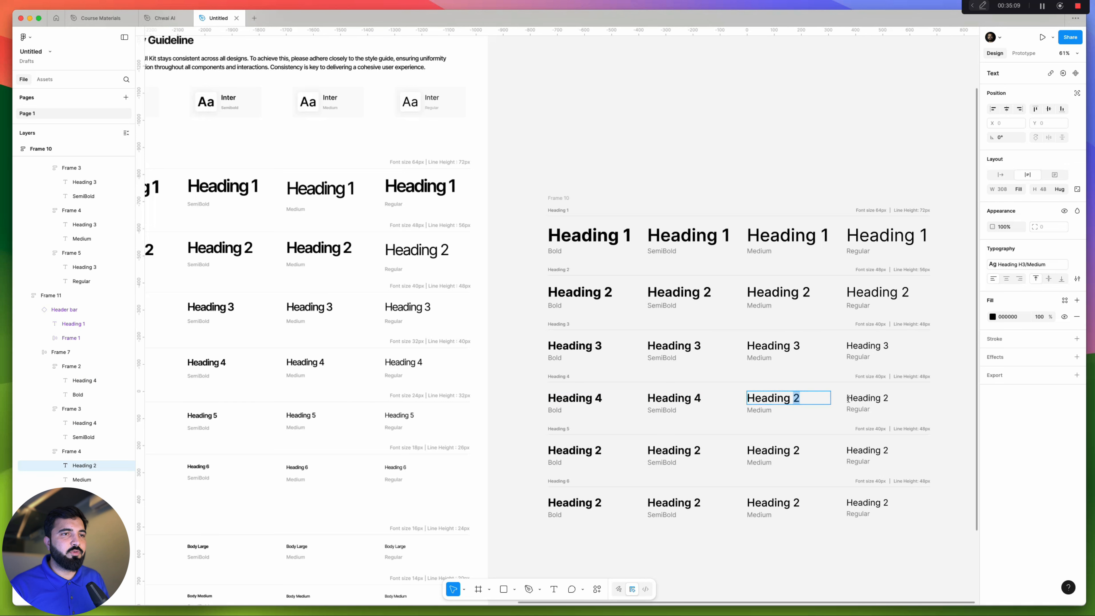
{"action": "double_click", "coordinate": [886, 398]}
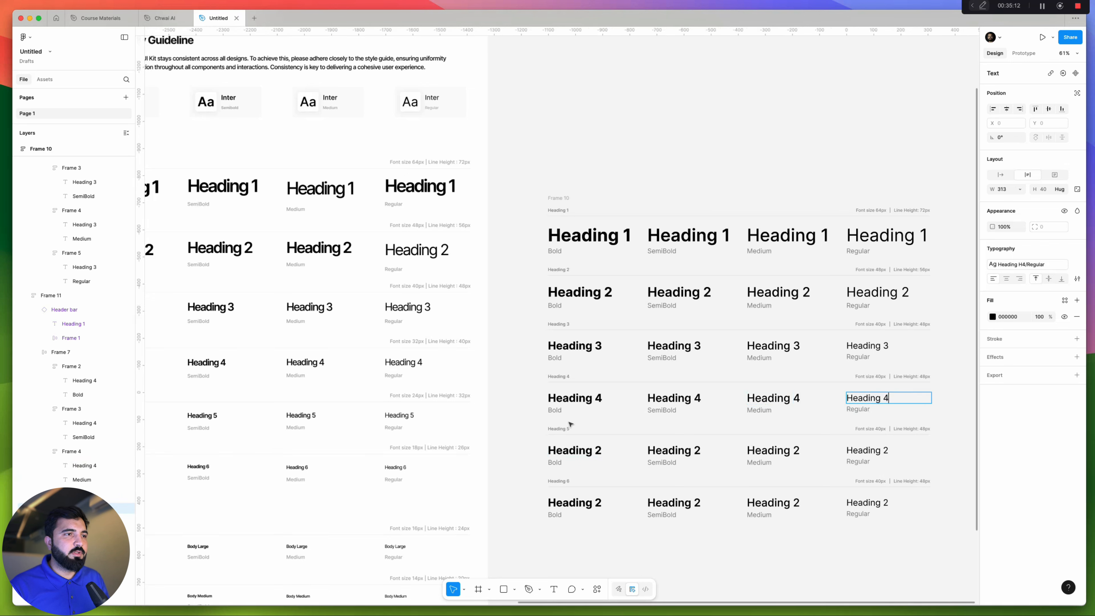
Change the Bold, SemiBold, Medium and Regular sample texts in the Heading 5 row to read "Heading 5"
{"action": "double_click", "coordinate": [598, 451]}
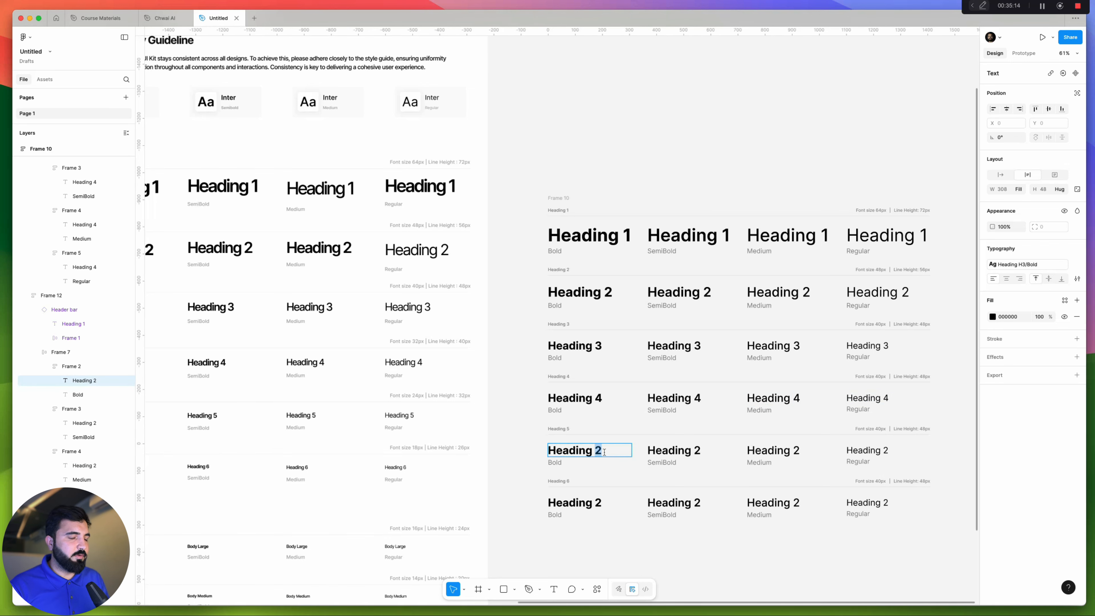
{"action": "double_click", "coordinate": [698, 451]}
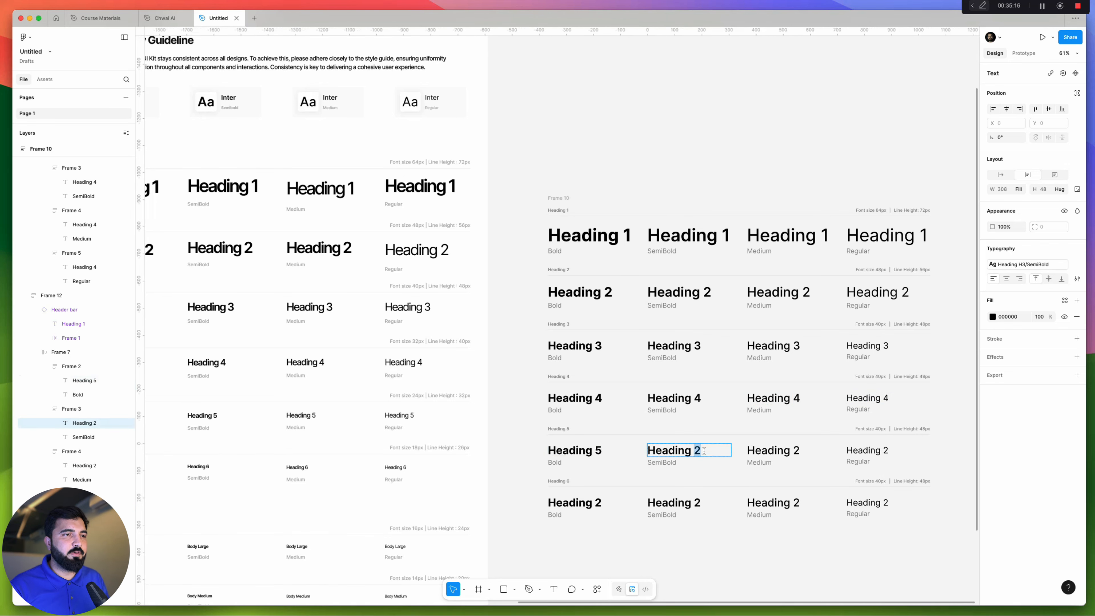
{"action": "double_click", "coordinate": [796, 450]}
{"action": "type", "text": "5"}
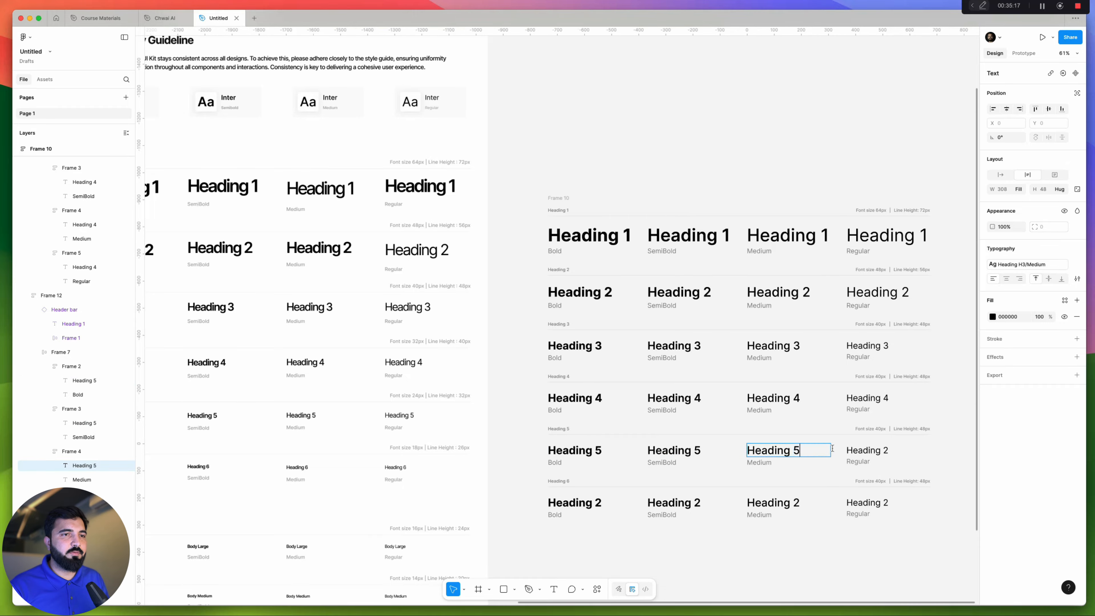
{"action": "double_click", "coordinate": [884, 450]}
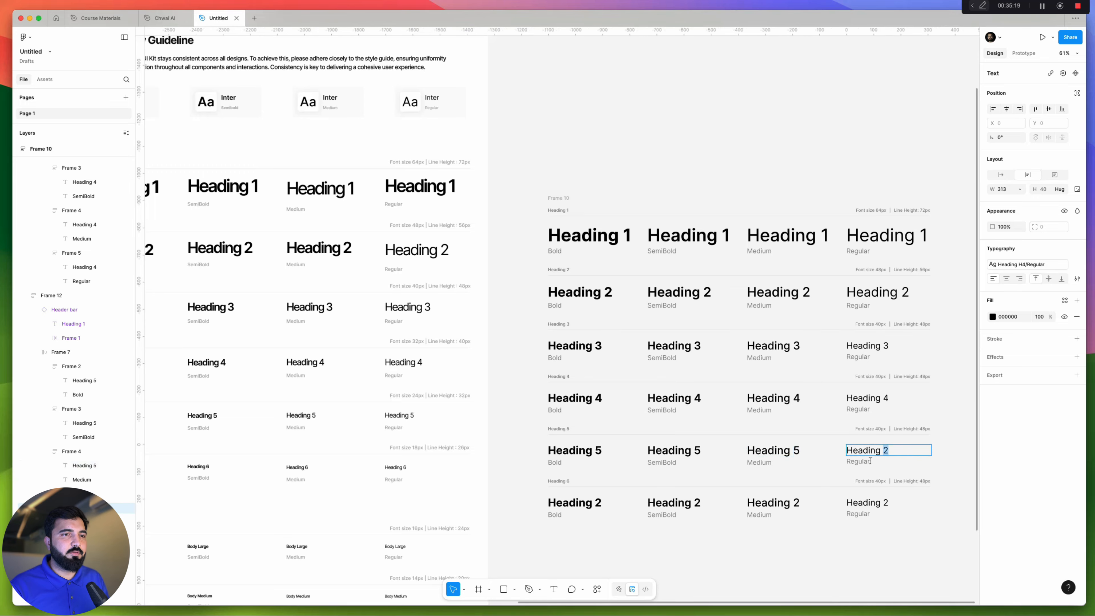
Change the Bold, SemiBold, Medium and Regular sample texts in the Heading 6 row to read "Heading 6"
{"action": "double_click", "coordinate": [600, 501]}
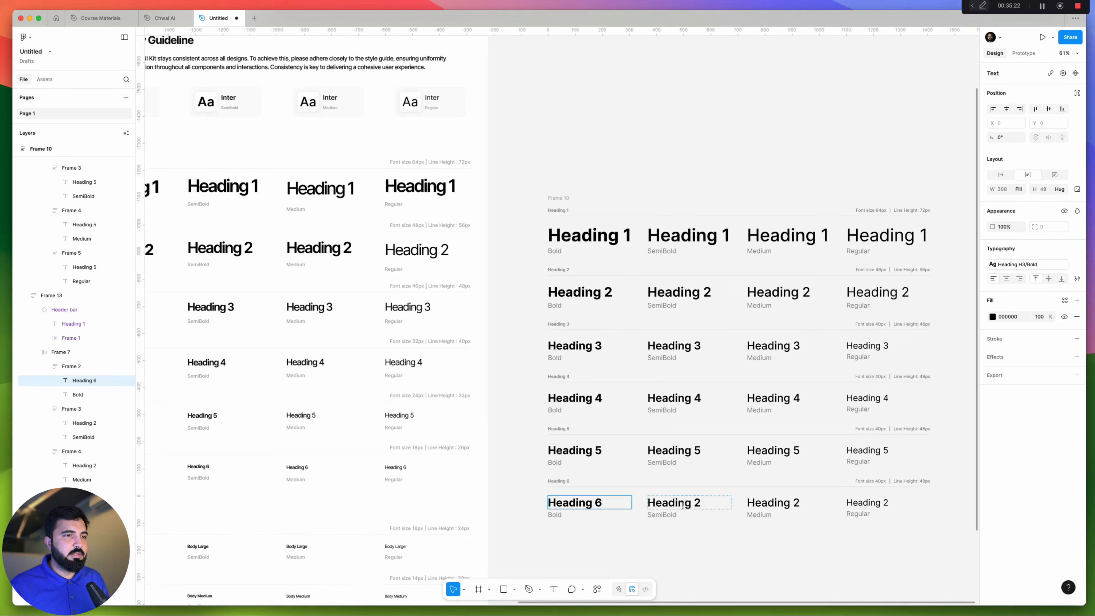
{"action": "double_click", "coordinate": [695, 502]}
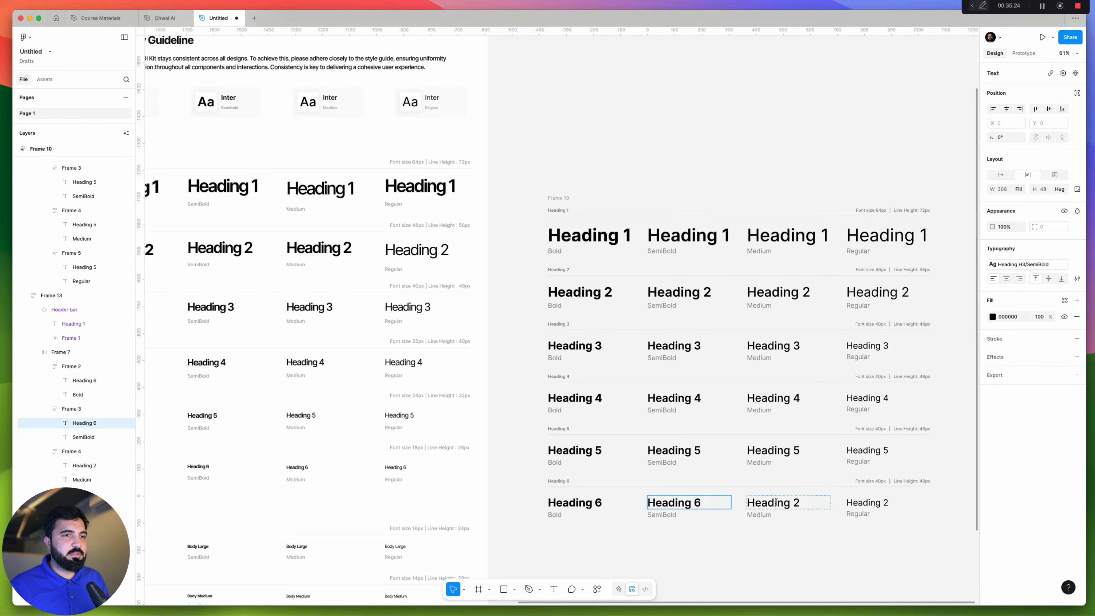
{"action": "double_click", "coordinate": [797, 502]}
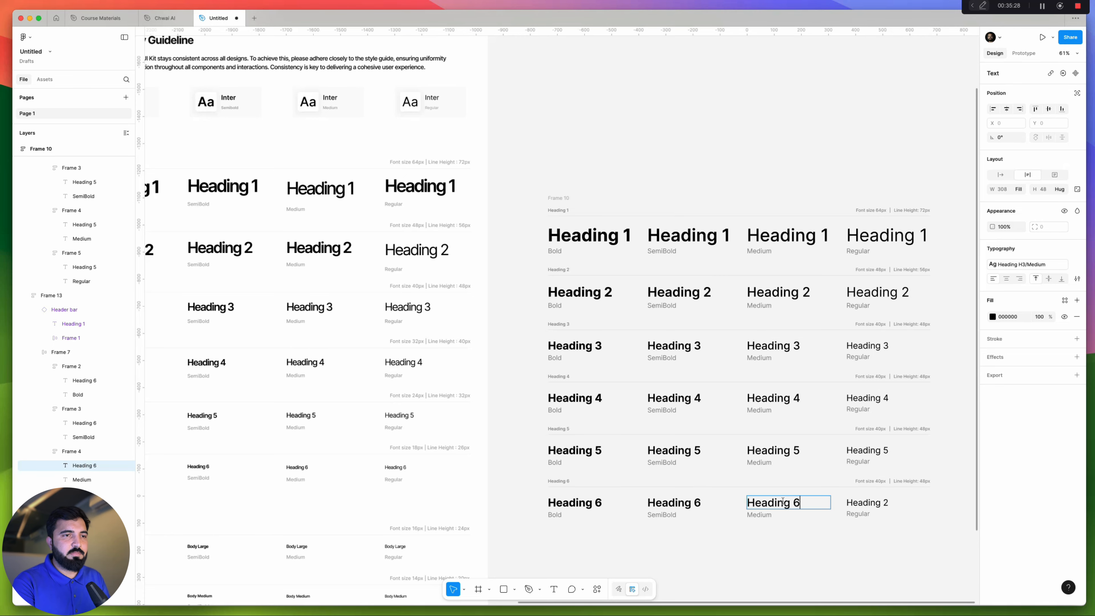
{"action": "double_click", "coordinate": [884, 502]}
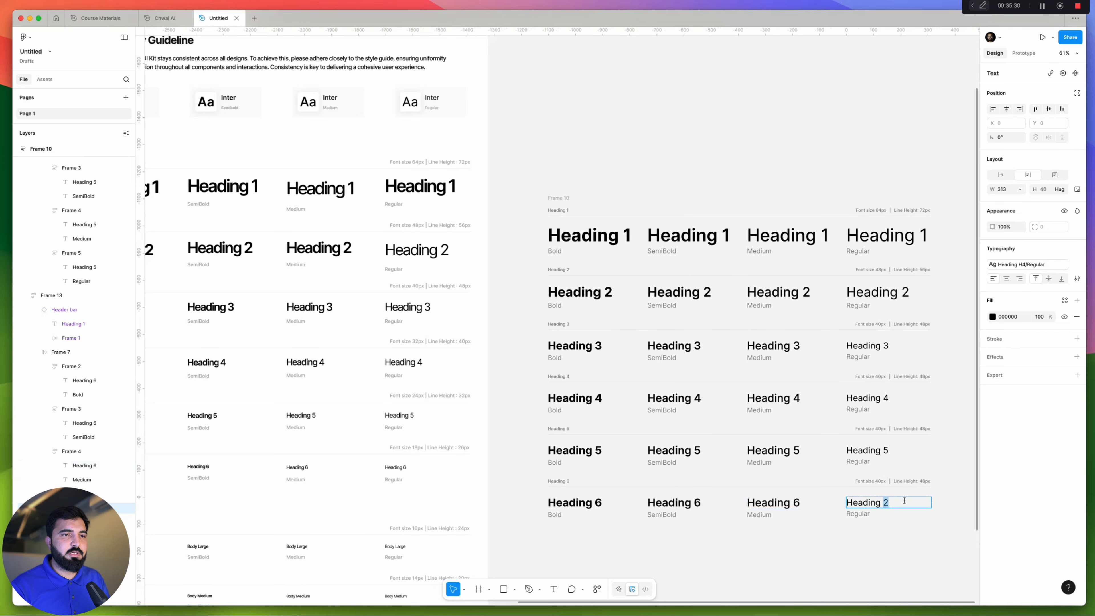
{"action": "type", "text": "6"}
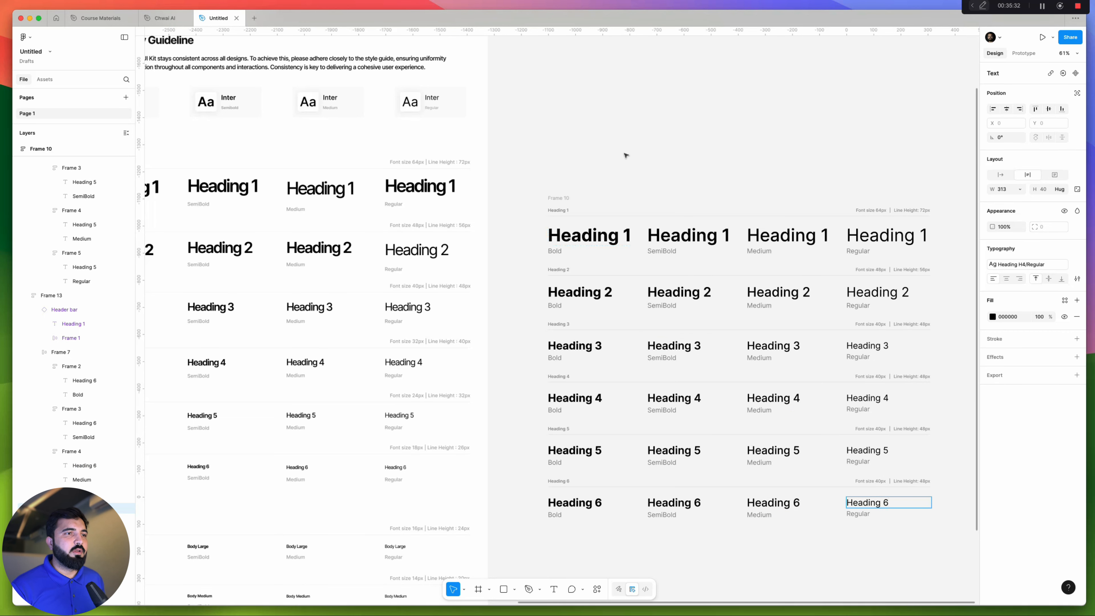
{"action": "key", "text": "Escape"}
Inspect which text styles are applied to the Regular Heading 2 sample, the four Heading 3 samples and the Regular Heading 4 sample
{"action": "scroll", "coordinate": [533, 385], "scroll_direction": "up", "scroll_amount": 2}
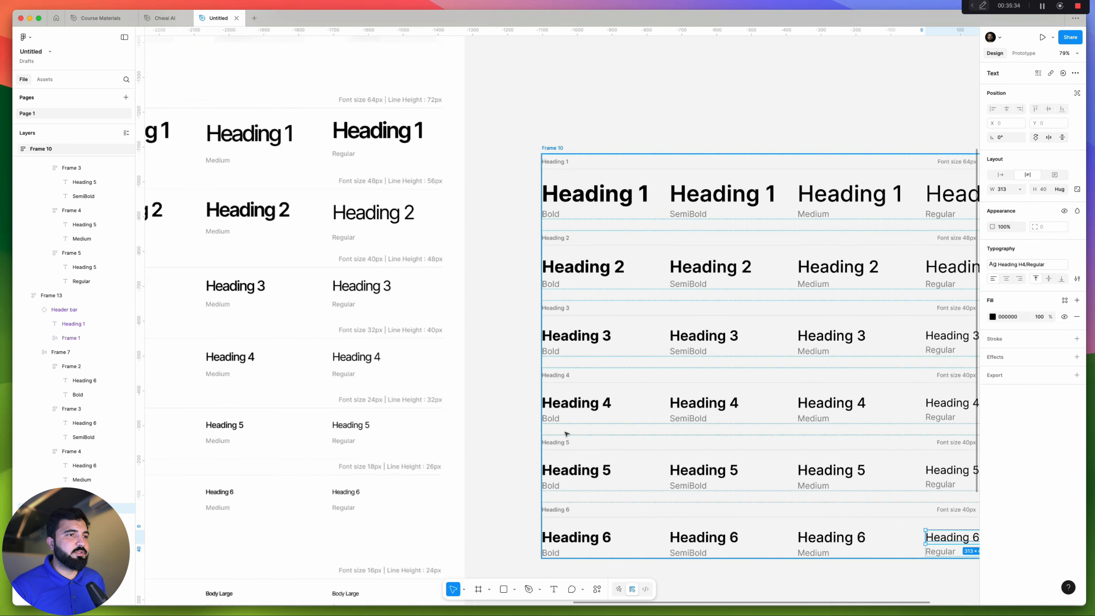
{"action": "scroll", "coordinate": [534, 385], "scroll_direction": "down", "scroll_amount": 1}
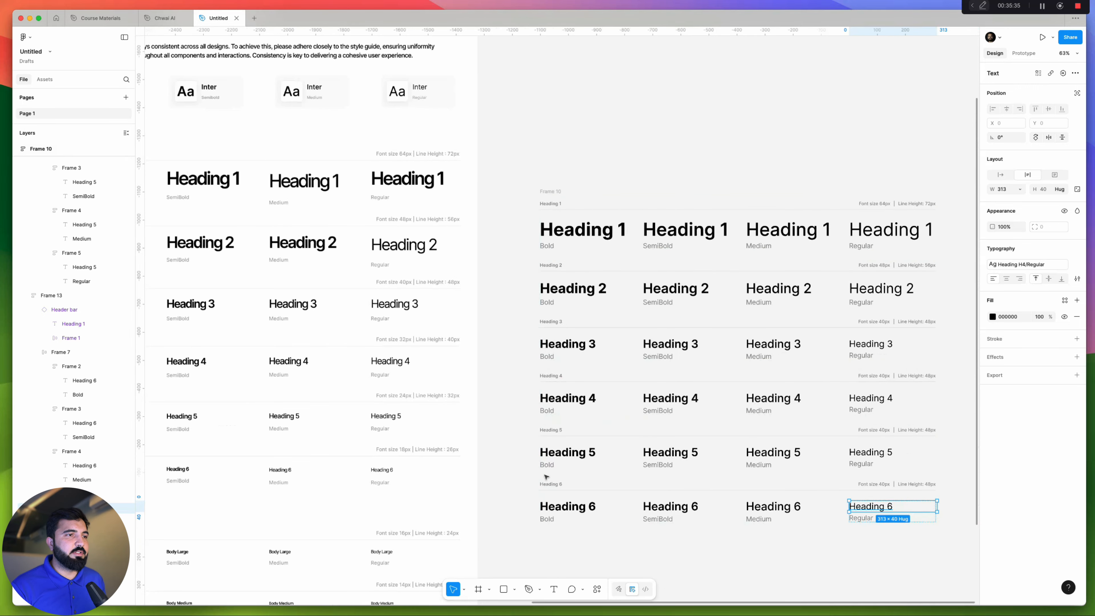
{"action": "left_click", "coordinate": [574, 554]}
{"action": "left_click_drag", "start_coordinate": [539, 528], "coordinate": [535, 528]}
{"action": "scroll", "coordinate": [534, 527], "scroll_direction": "right", "scroll_amount": 5}
{"action": "scroll", "coordinate": [534, 528], "scroll_direction": "down", "scroll_amount": 2}
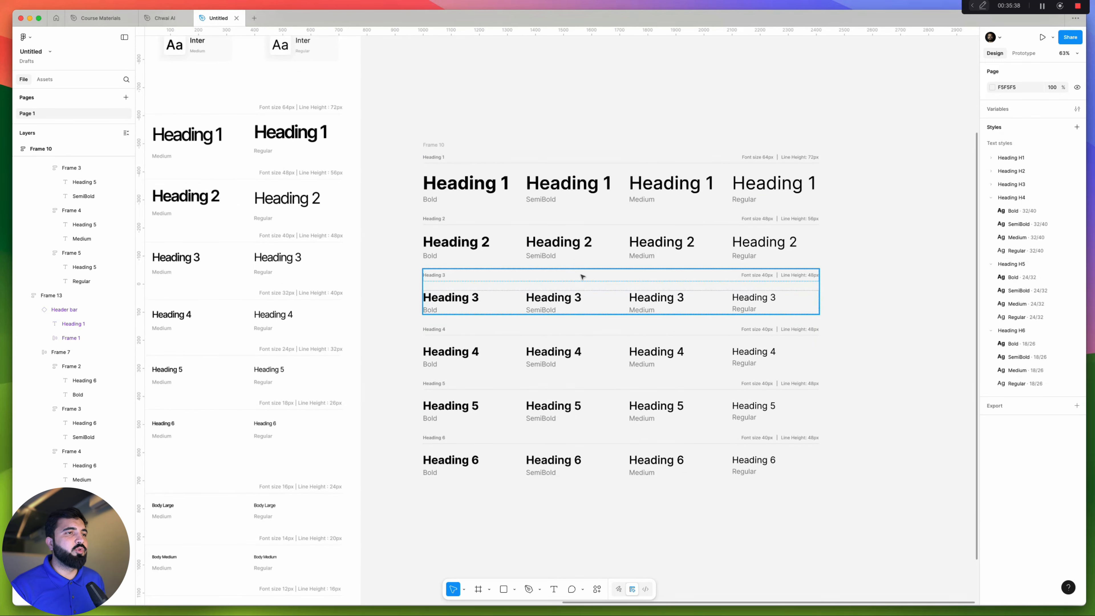
{"action": "left_click", "coordinate": [764, 242], "text": "super"}
{"action": "left_click", "coordinate": [750, 298], "text": "super"}
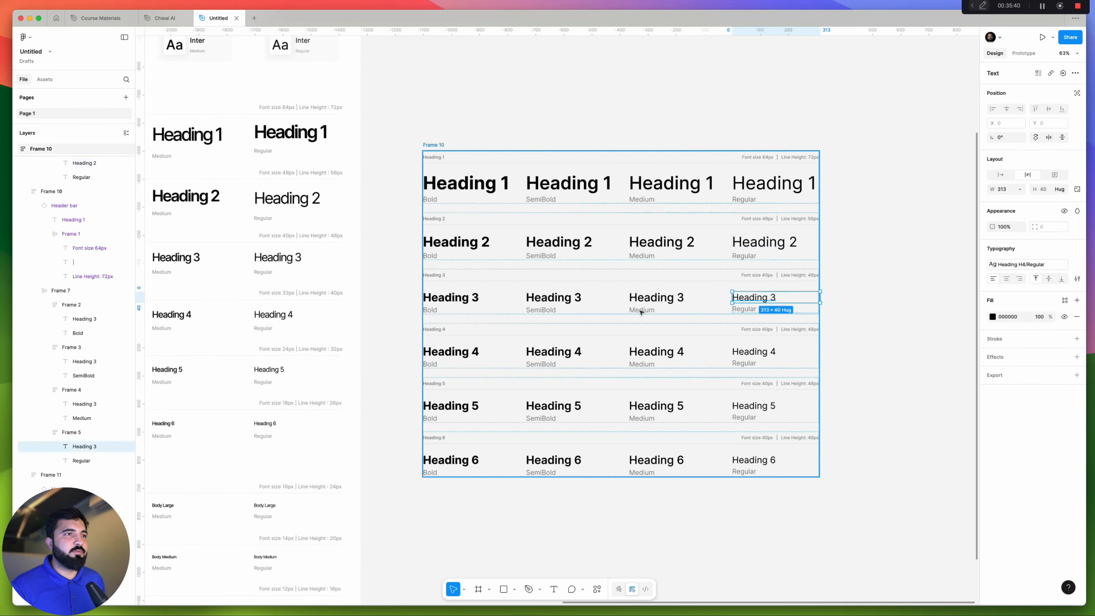
{"action": "left_click", "coordinate": [644, 301], "text": "super"}
{"action": "left_click", "coordinate": [554, 297], "text": "super"}
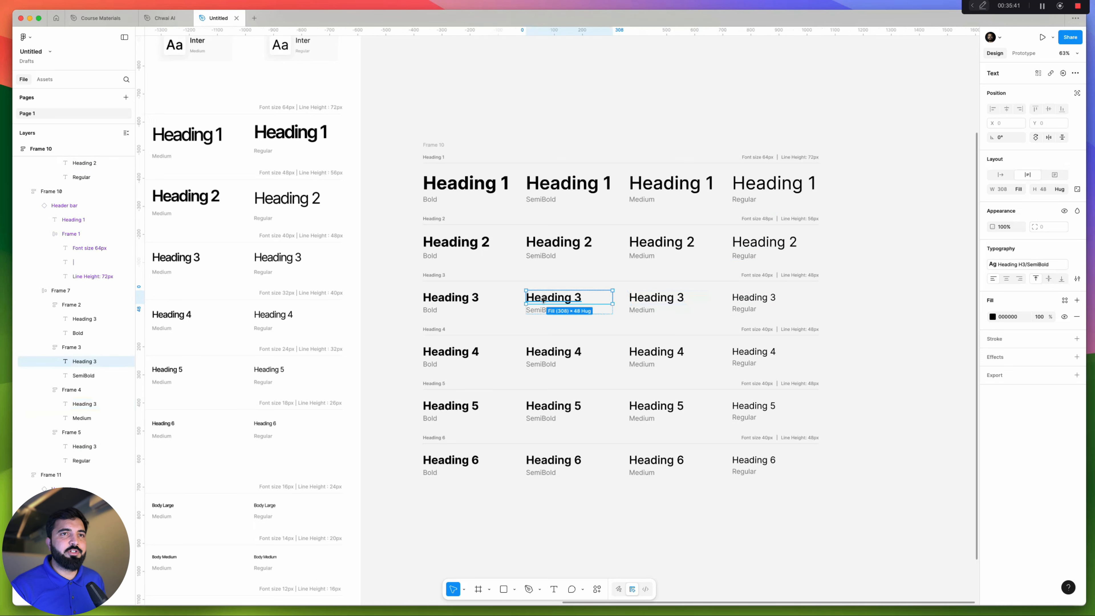
{"action": "left_click", "coordinate": [450, 298], "text": "super"}
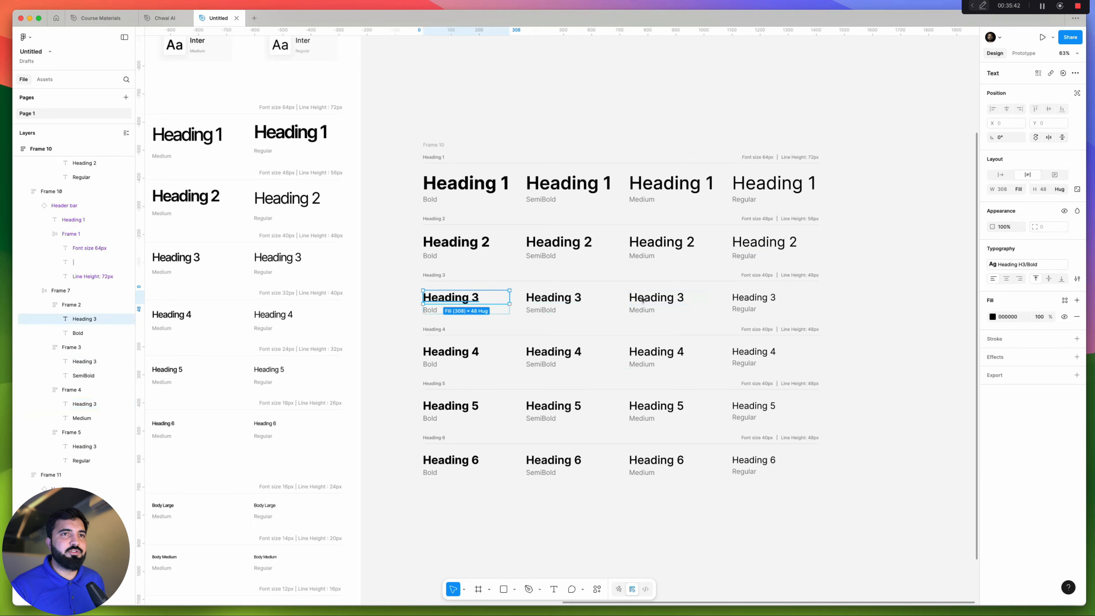
{"action": "left_click", "coordinate": [751, 356], "text": "super"}
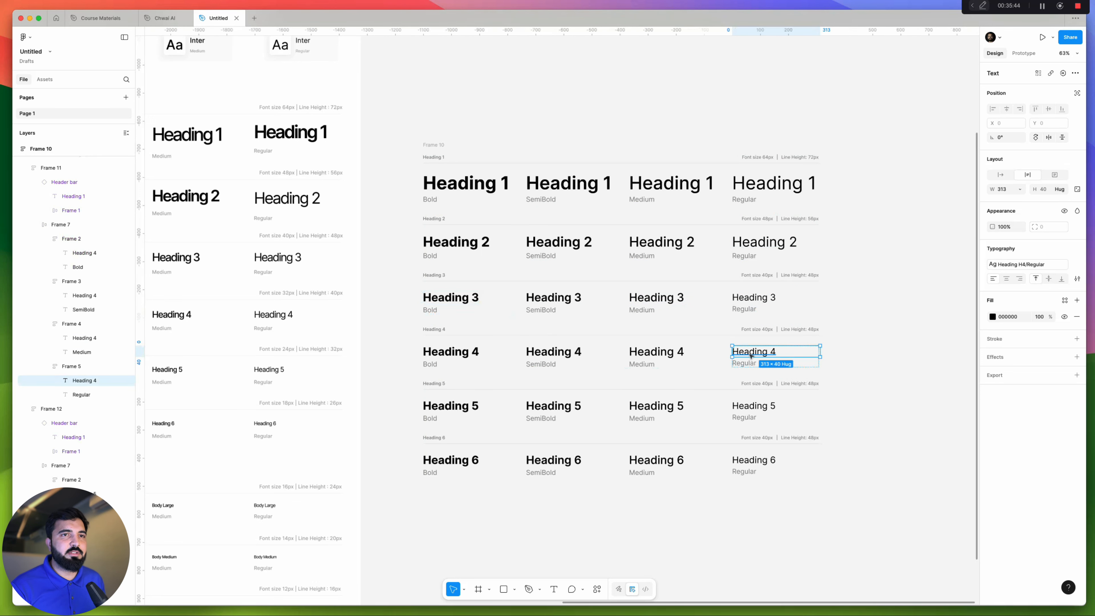
Apply the Heading H4/Medium text style to the Medium sample in the Heading 4 row
{"action": "left_click", "coordinate": [660, 355], "text": "super"}
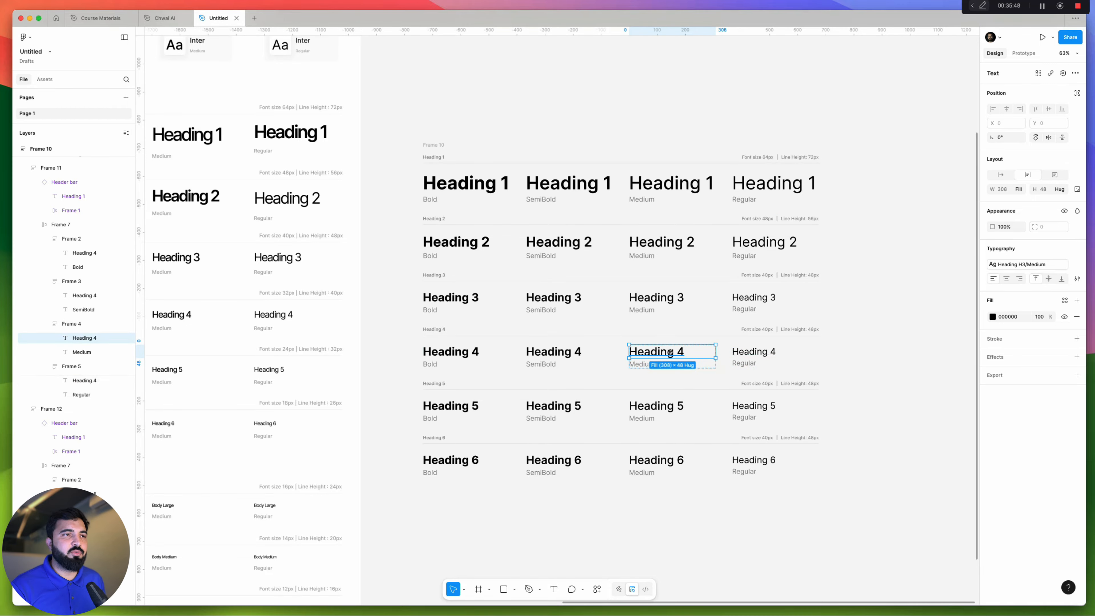
{"action": "left_click", "coordinate": [1037, 268]}
{"action": "scroll", "coordinate": [939, 385], "scroll_direction": "down", "scroll_amount": 2}
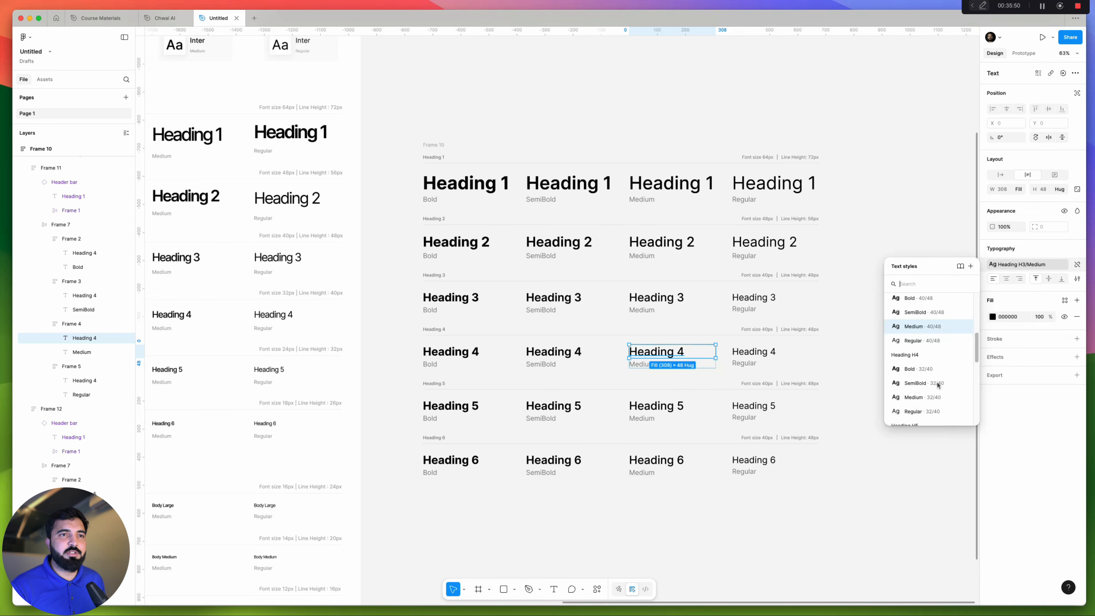
{"action": "left_click", "coordinate": [922, 397]}
Apply the Heading H4/SemiBold text style to the SemiBold sample in the Heading 4 row
{"action": "left_click", "coordinate": [592, 352]}
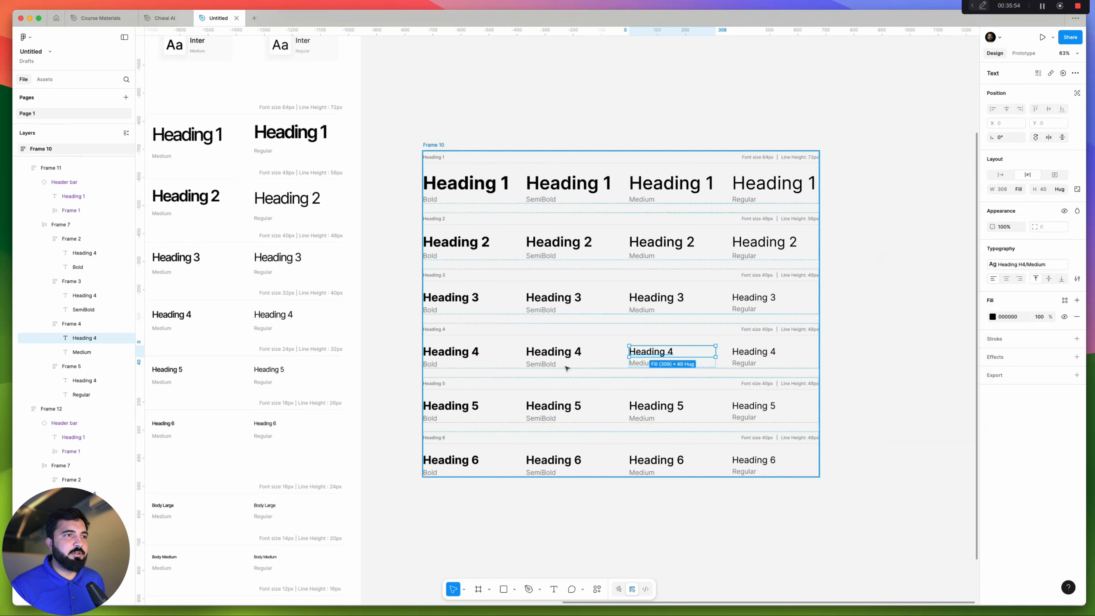
{"action": "double_click", "coordinate": [573, 358]}
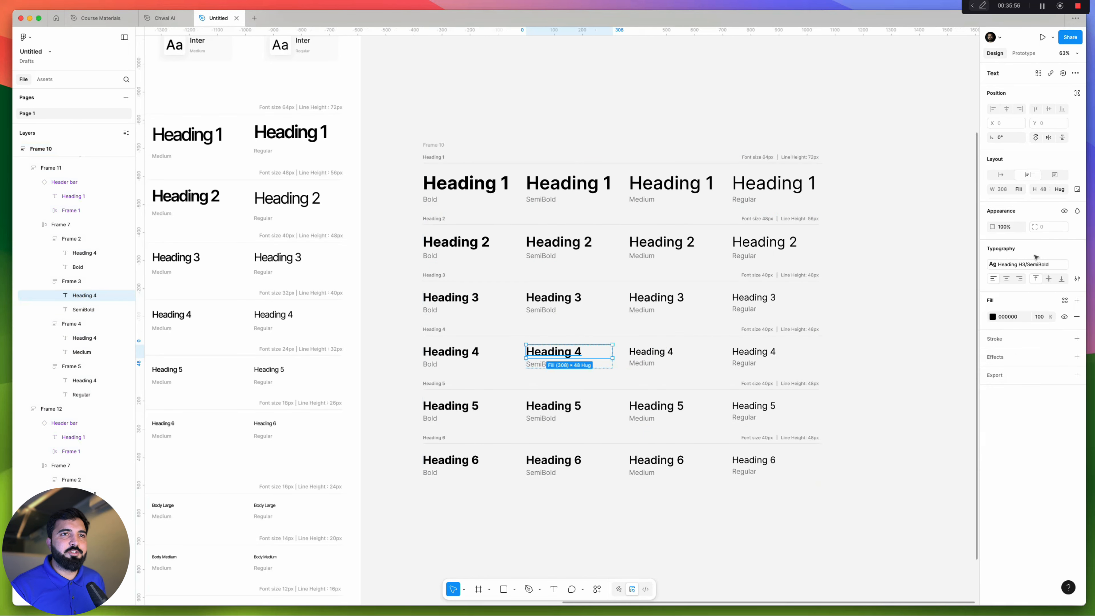
{"action": "left_click", "coordinate": [1034, 265]}
{"action": "scroll", "coordinate": [926, 395], "scroll_direction": "down", "scroll_amount": 2}
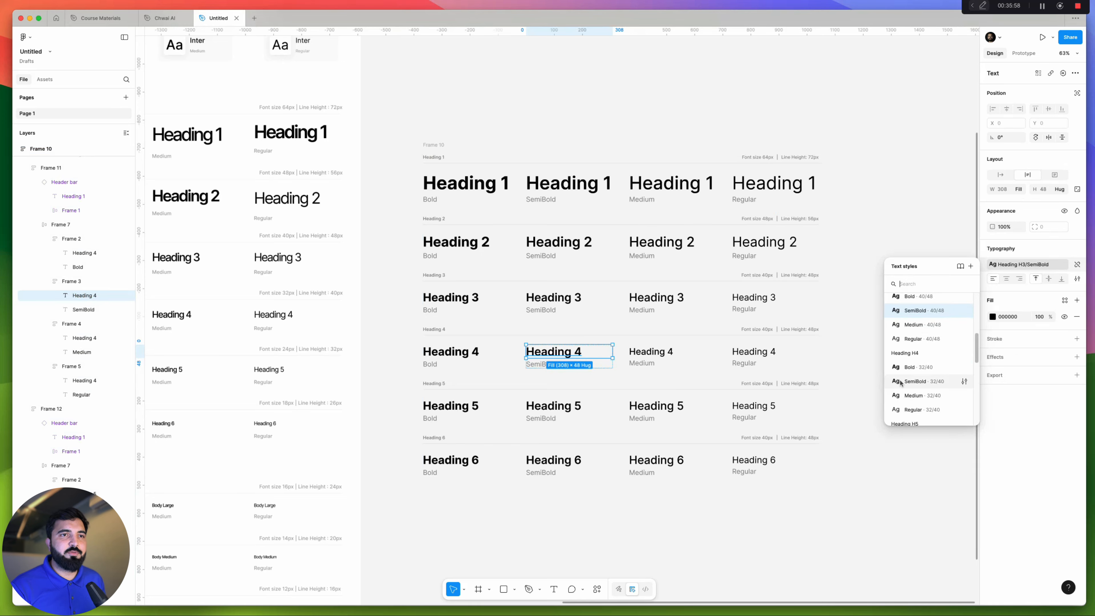
{"action": "left_click", "coordinate": [927, 383]}
Apply the Heading H4/Bold text style to the Bold sample in the Heading 4 row
{"action": "key", "text": "shift+Tab"}
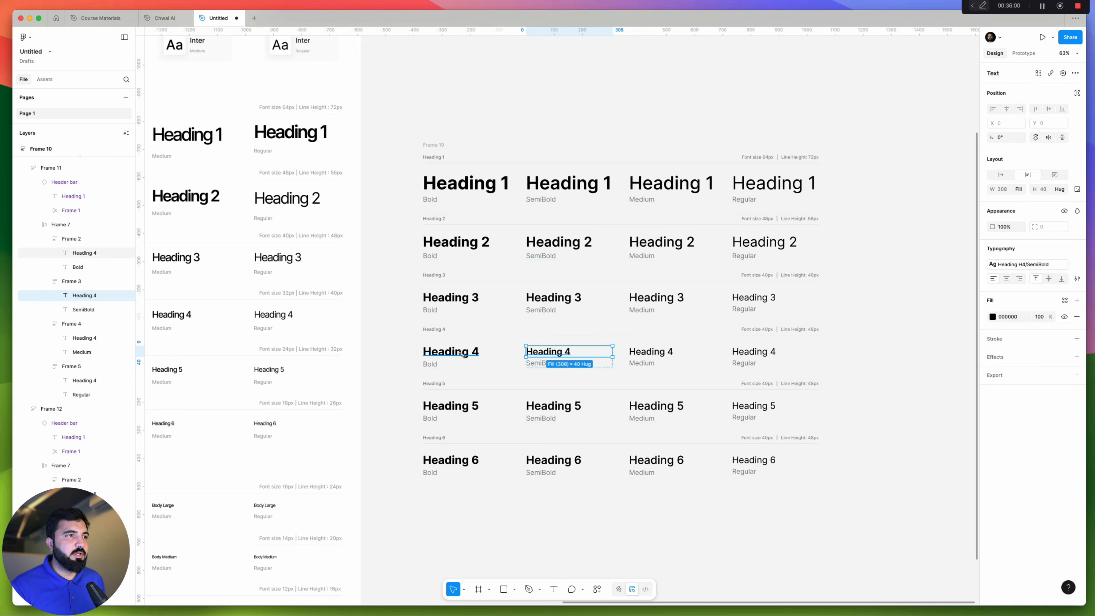
{"action": "left_click", "coordinate": [1016, 265]}
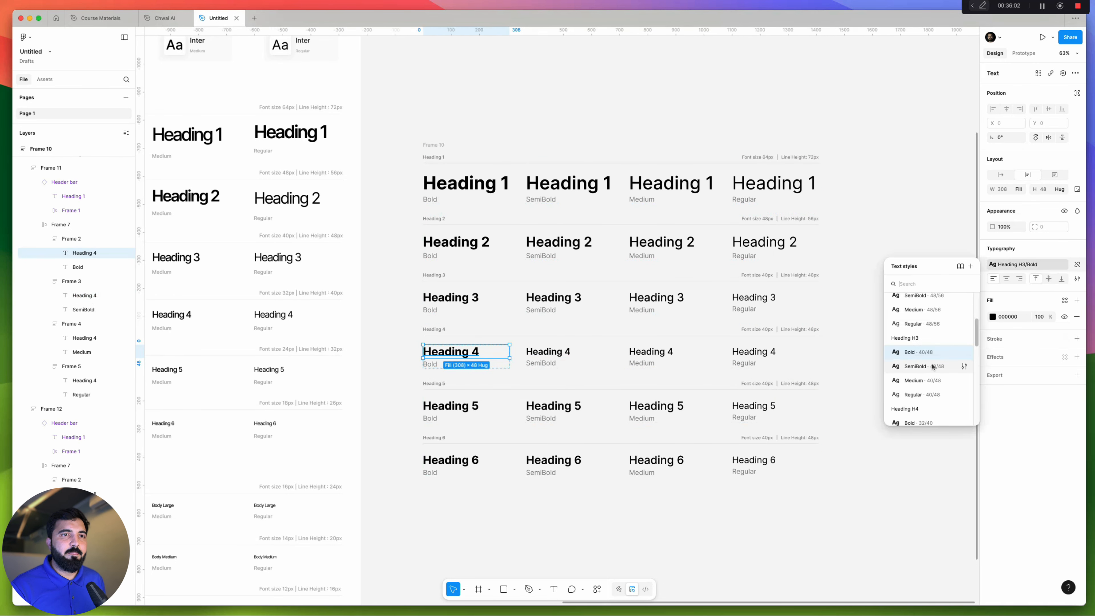
{"action": "scroll", "coordinate": [927, 364], "scroll_direction": "down", "scroll_amount": 2}
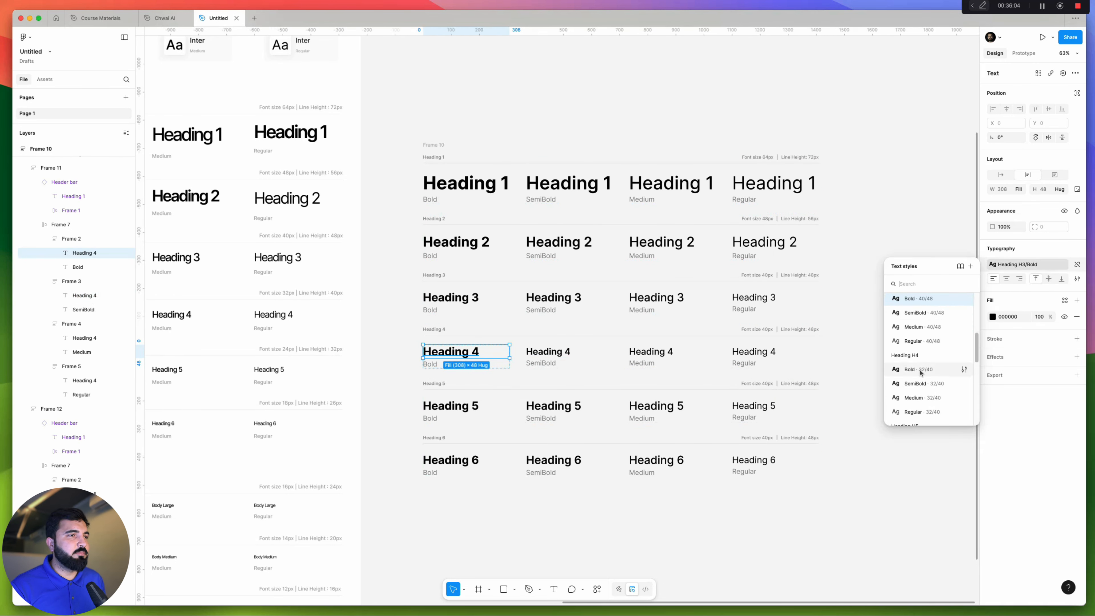
{"action": "left_click", "coordinate": [919, 370]}
Apply the Heading H5/Bold text style to the Bold sample in the Heading 5 row
{"action": "scroll", "coordinate": [457, 336], "scroll_direction": "down", "scroll_amount": 2}
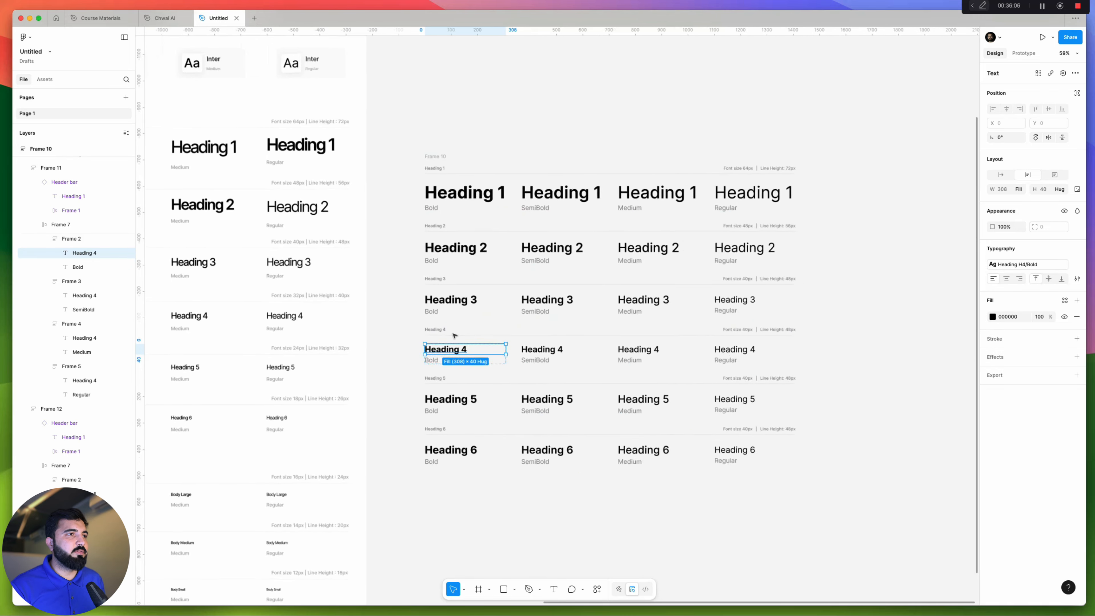
{"action": "left_click", "coordinate": [455, 406]}
{"action": "scroll", "coordinate": [452, 401], "scroll_direction": "up", "scroll_amount": 3}
{"action": "left_click", "coordinate": [448, 393]}
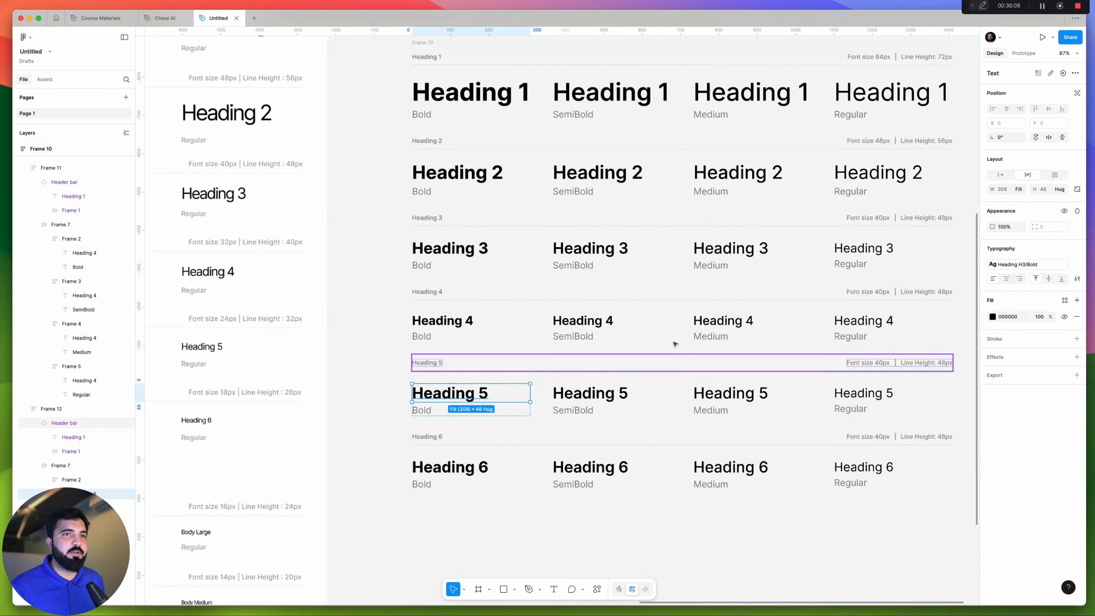
{"action": "left_click", "coordinate": [1021, 264]}
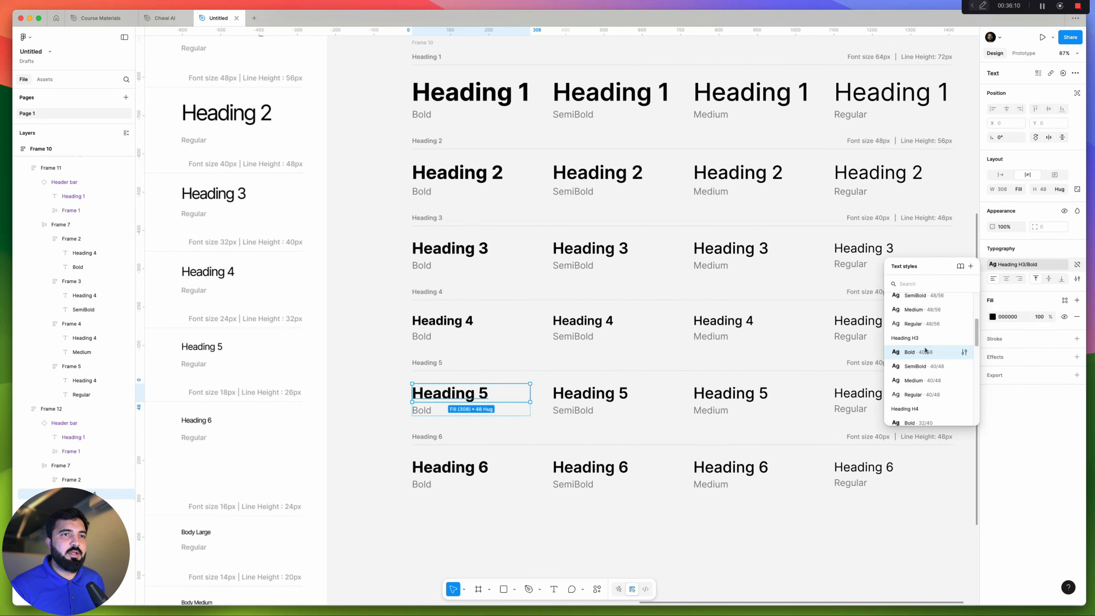
{"action": "scroll", "coordinate": [927, 371], "scroll_direction": "down", "scroll_amount": 2}
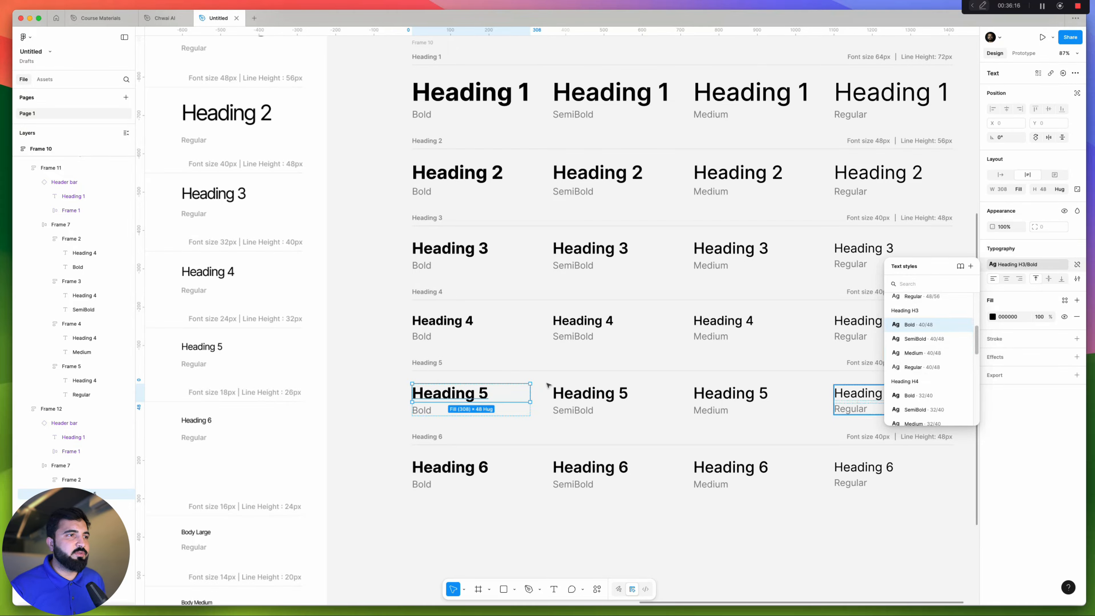
{"action": "scroll", "coordinate": [922, 378], "scroll_direction": "down", "scroll_amount": 5}
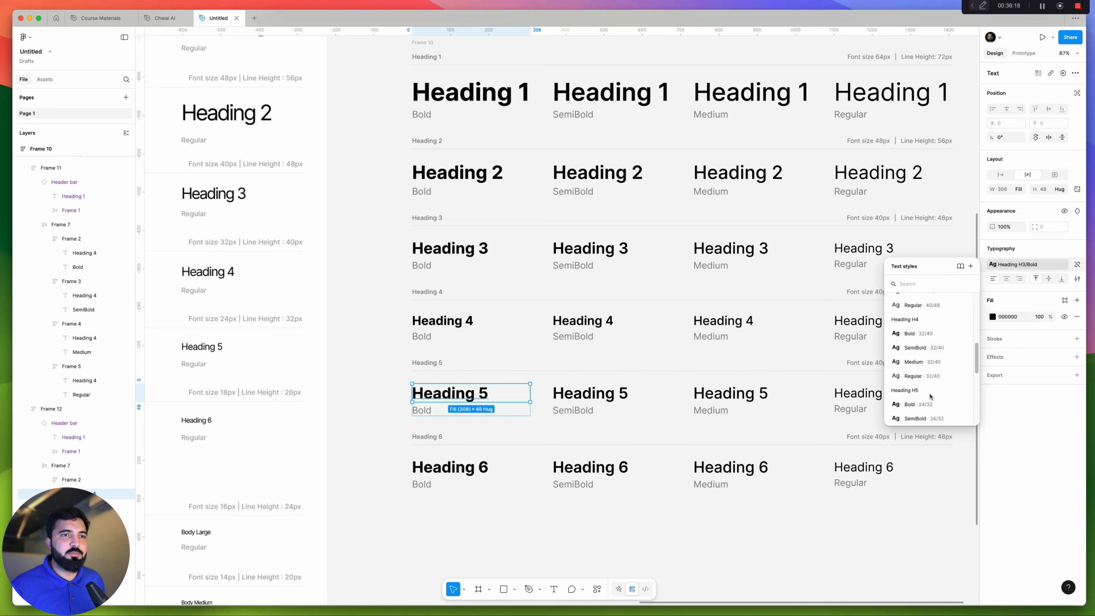
{"action": "left_click", "coordinate": [922, 375]}
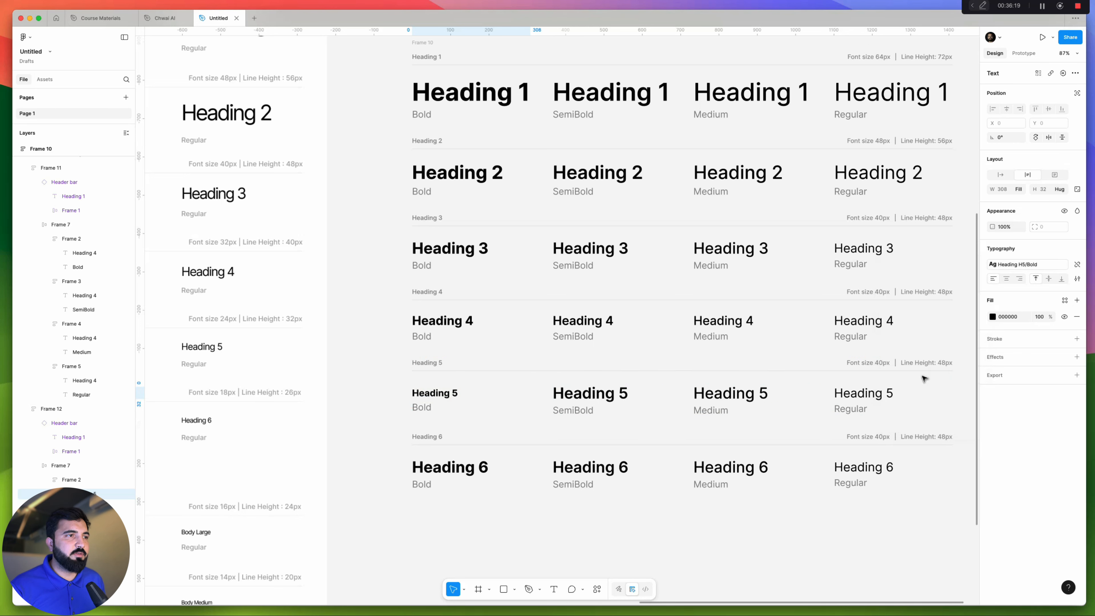
Apply the Heading H5/SemiBold text style to the SemiBold sample in the Heading 5 row
{"action": "left_click", "coordinate": [599, 399]}
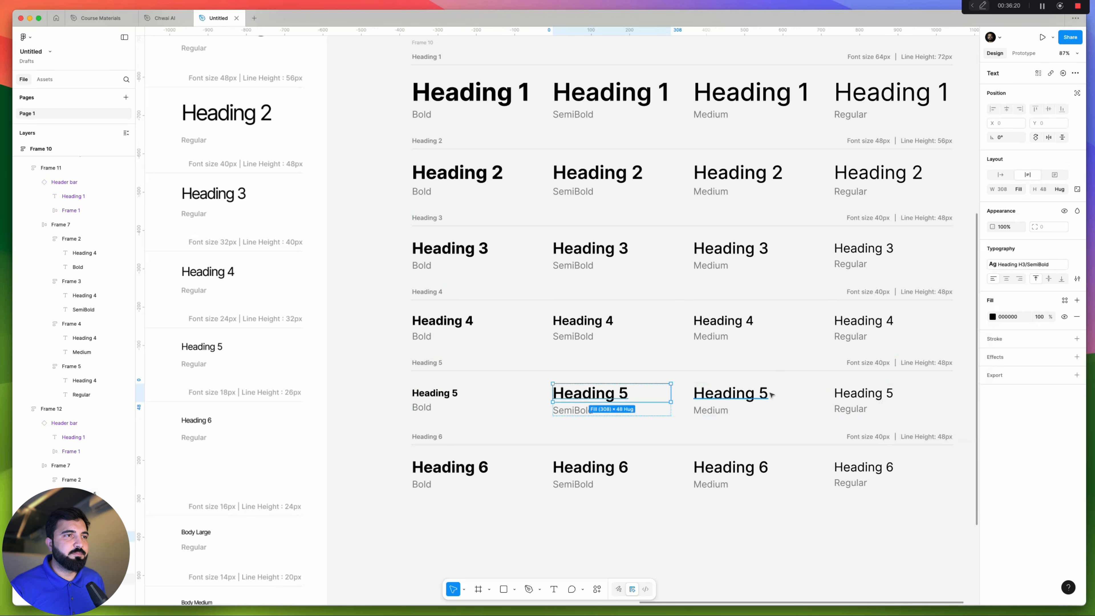
{"action": "left_click", "coordinate": [1034, 264]}
{"action": "scroll", "coordinate": [923, 366], "scroll_direction": "down", "scroll_amount": 2}
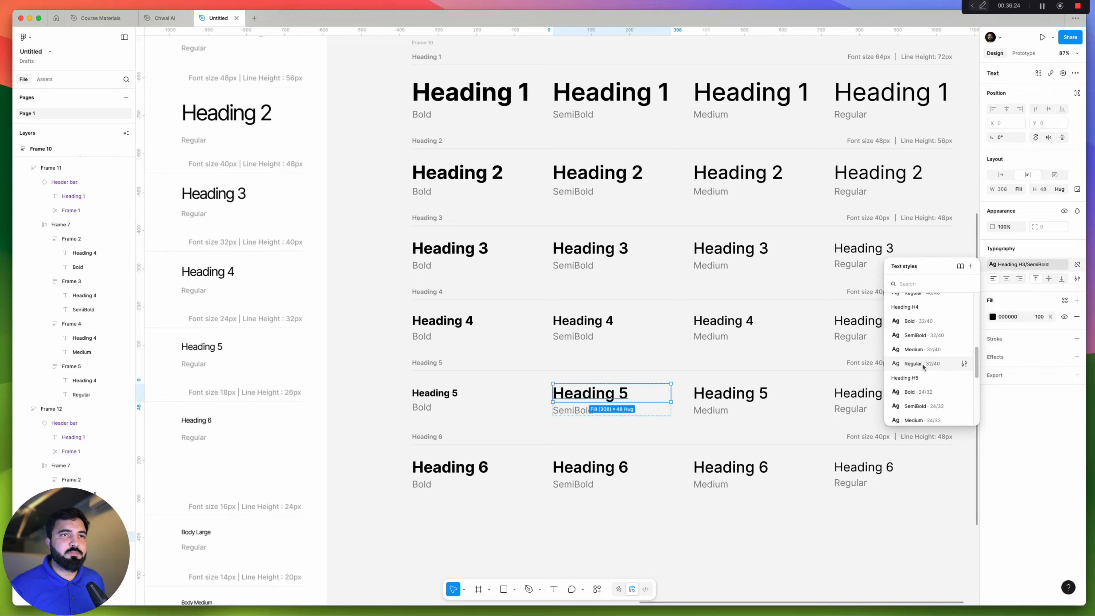
{"action": "scroll", "coordinate": [923, 366], "scroll_direction": "down", "scroll_amount": 2}
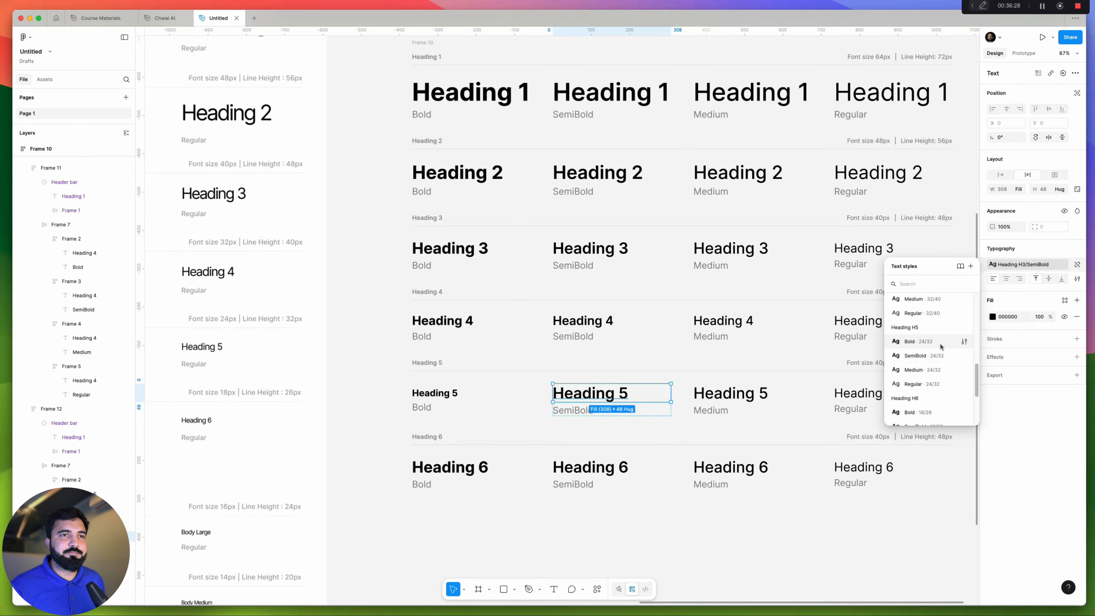
{"action": "left_click", "coordinate": [923, 356]}
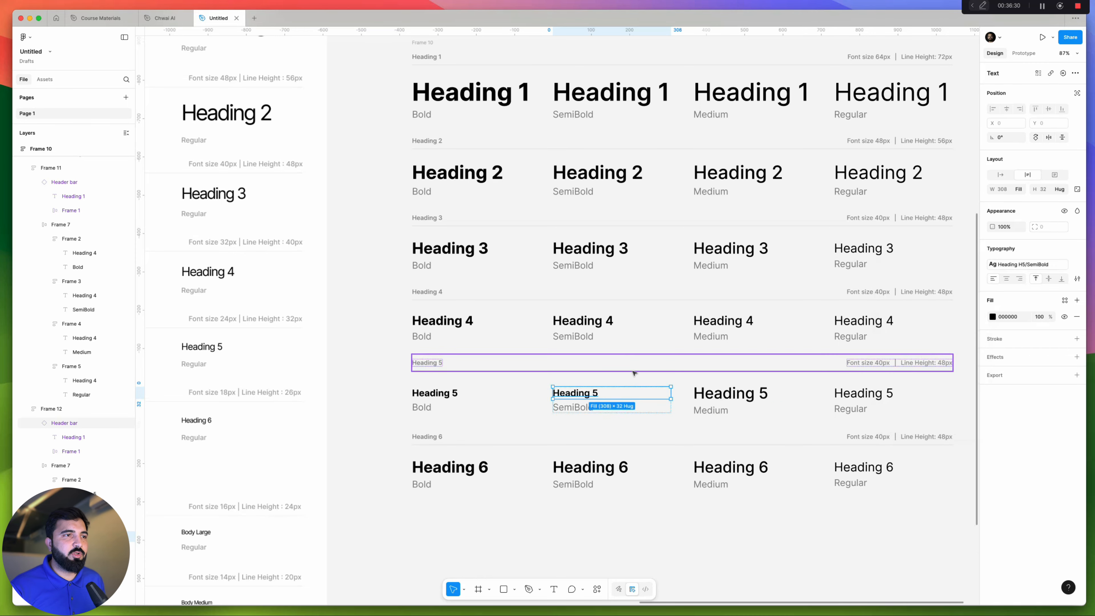
{"action": "scroll", "coordinate": [621, 379], "scroll_direction": "down", "scroll_amount": 5}
{"action": "scroll", "coordinate": [537, 386], "scroll_direction": "up", "scroll_amount": 5}
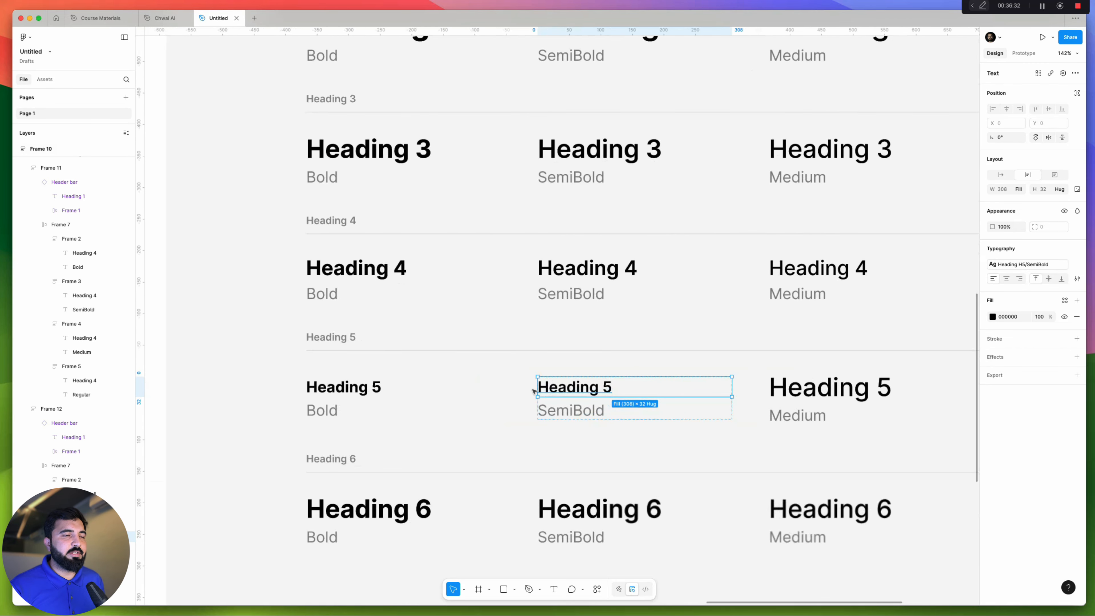
Copy the properties of the SemiBold sample in the Heading 5 row onto that row's Medium and Regular samples
{"action": "scroll", "coordinate": [521, 379], "scroll_direction": "down", "scroll_amount": 5}
{"action": "key", "text": "super+alt+c"}
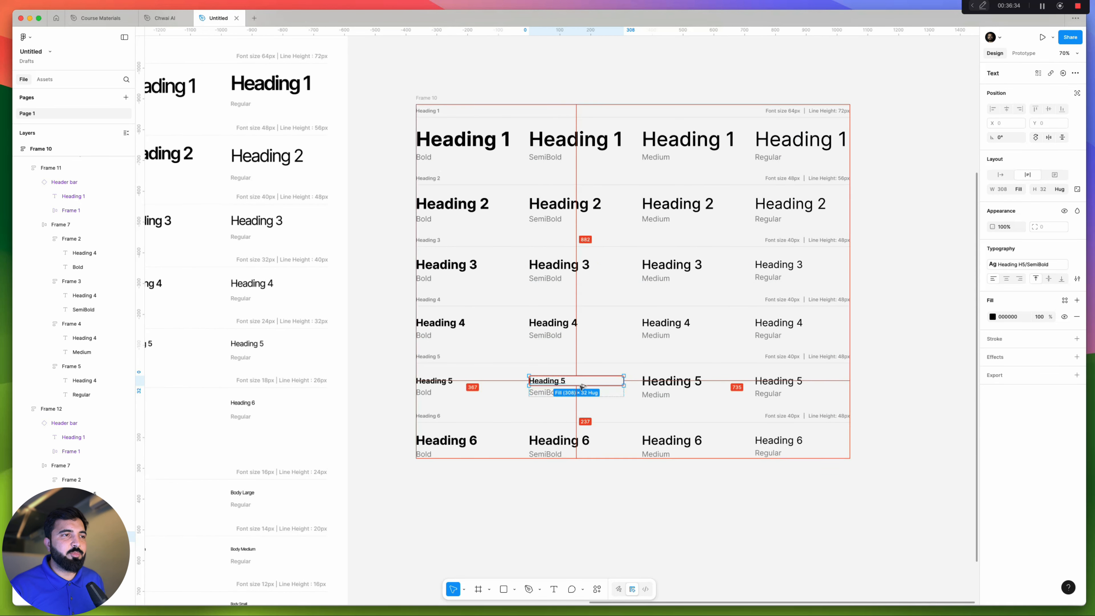
{"action": "left_click", "coordinate": [679, 384], "text": "super"}
{"action": "key", "text": "super+alt+v"}
{"action": "left_click", "coordinate": [771, 385], "text": "super"}
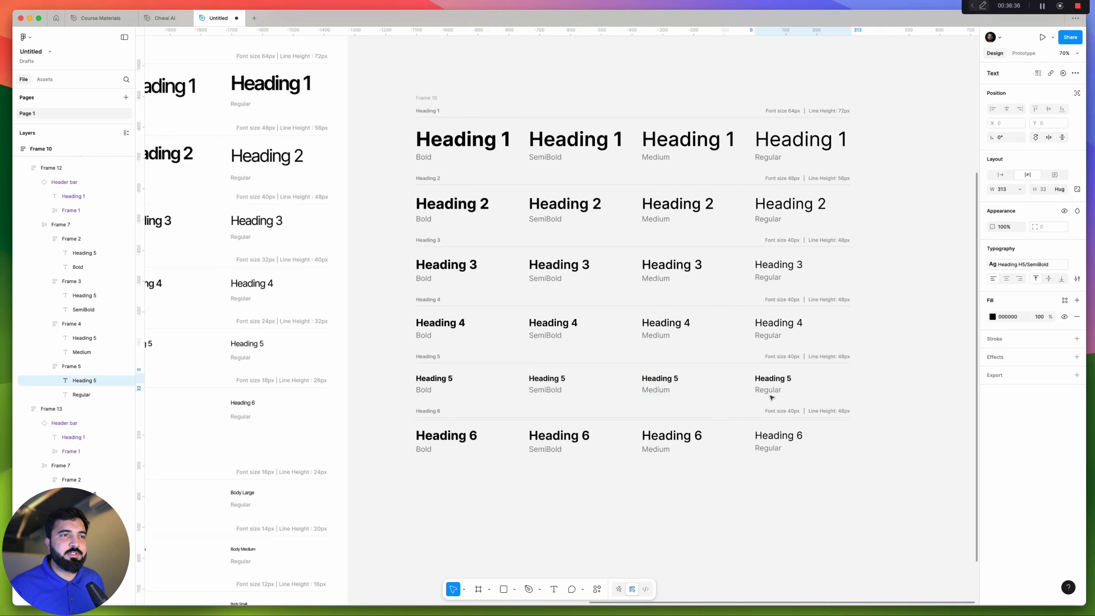
{"action": "key", "text": "super+alt+v"}
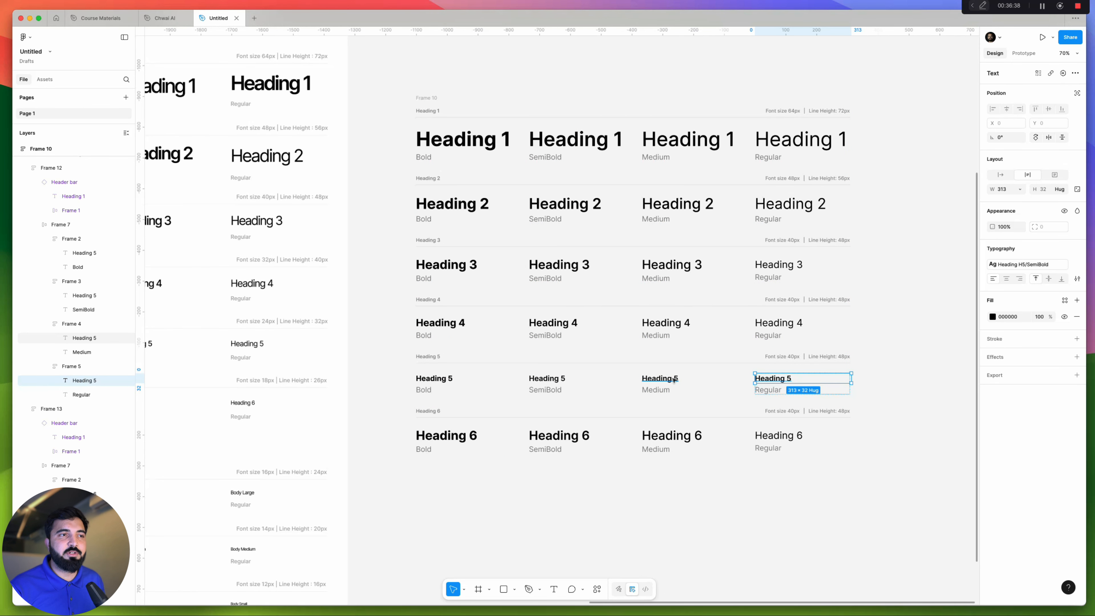
Apply the Heading H5/Medium text style to the Medium sample in the Heading 5 row
{"action": "left_click", "coordinate": [674, 379], "text": "super"}
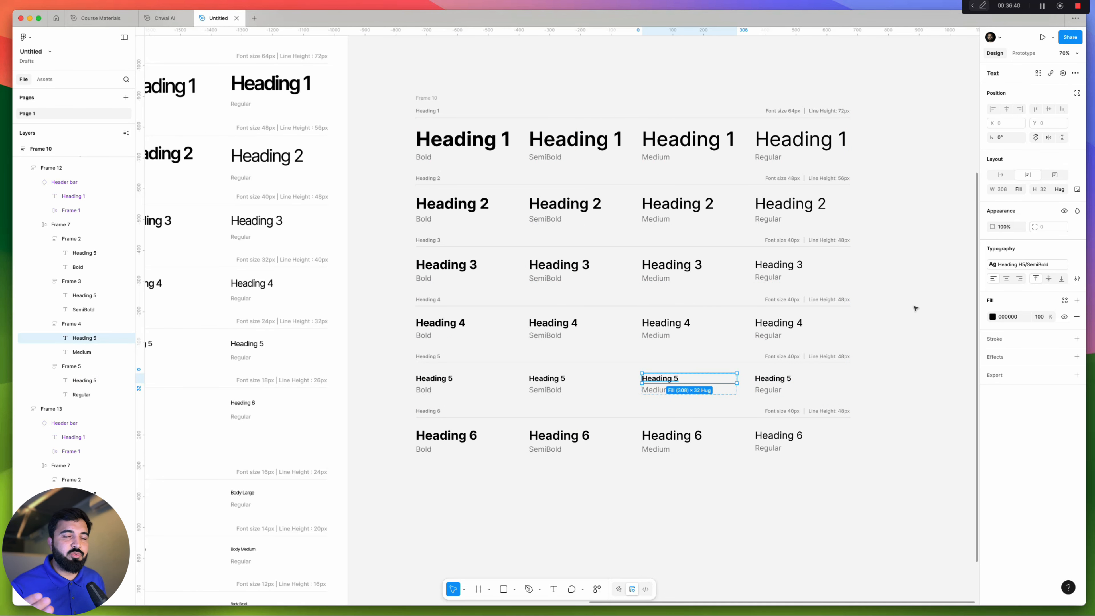
{"action": "left_click", "coordinate": [1013, 264]}
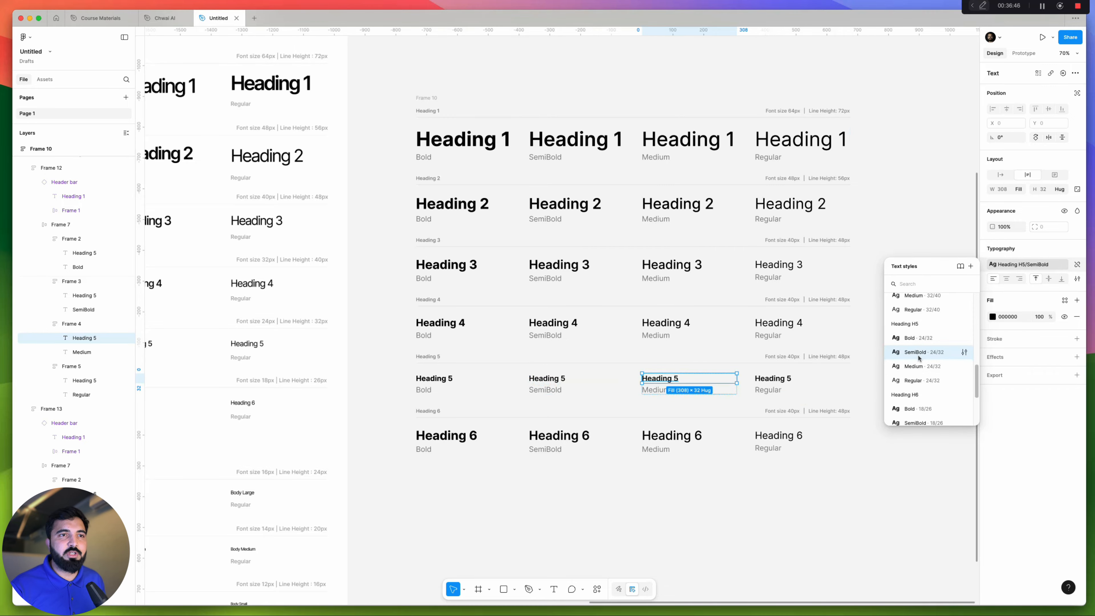
{"action": "left_click", "coordinate": [914, 366]}
Apply the Heading H5/Regular text style to the Regular sample in the Heading 5 row
{"action": "left_click", "coordinate": [761, 384]}
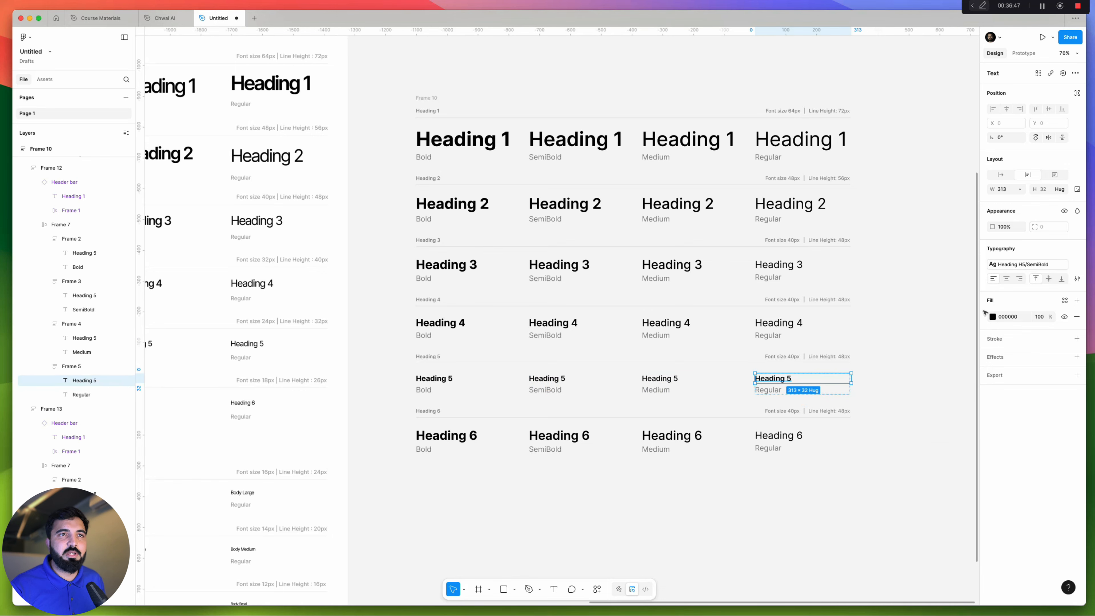
{"action": "left_click", "coordinate": [1035, 265]}
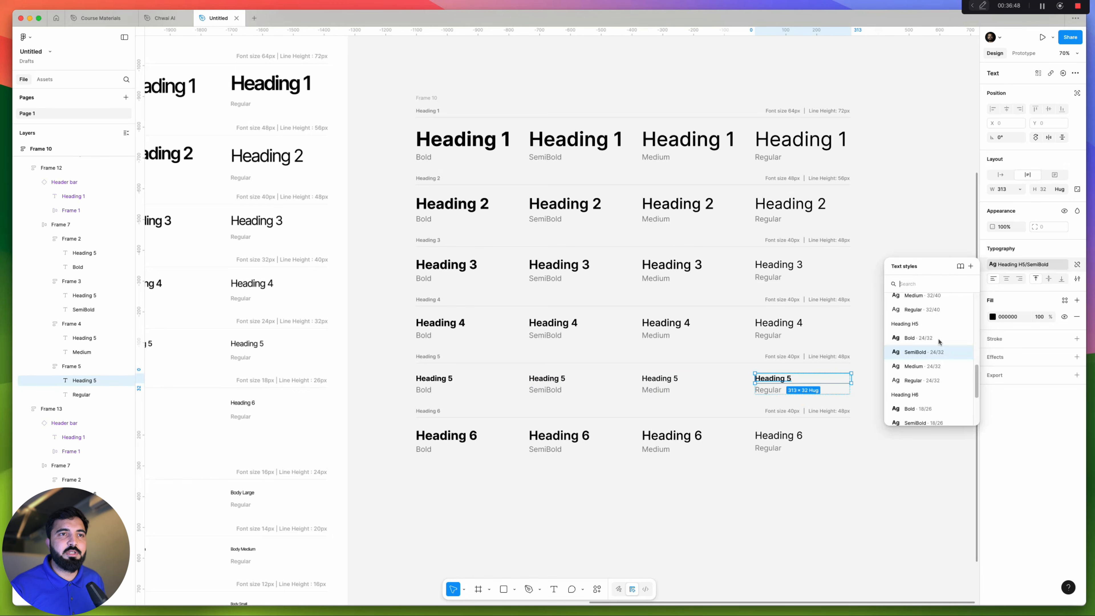
{"action": "left_click", "coordinate": [918, 381]}
{"action": "left_click", "coordinate": [517, 462]}
Apply the Heading H6/Bold text style to the Bold sample in the Heading 6 row
{"action": "scroll", "coordinate": [508, 423], "scroll_direction": "down", "scroll_amount": 3}
{"action": "scroll", "coordinate": [509, 423], "scroll_direction": "left", "scroll_amount": 2}
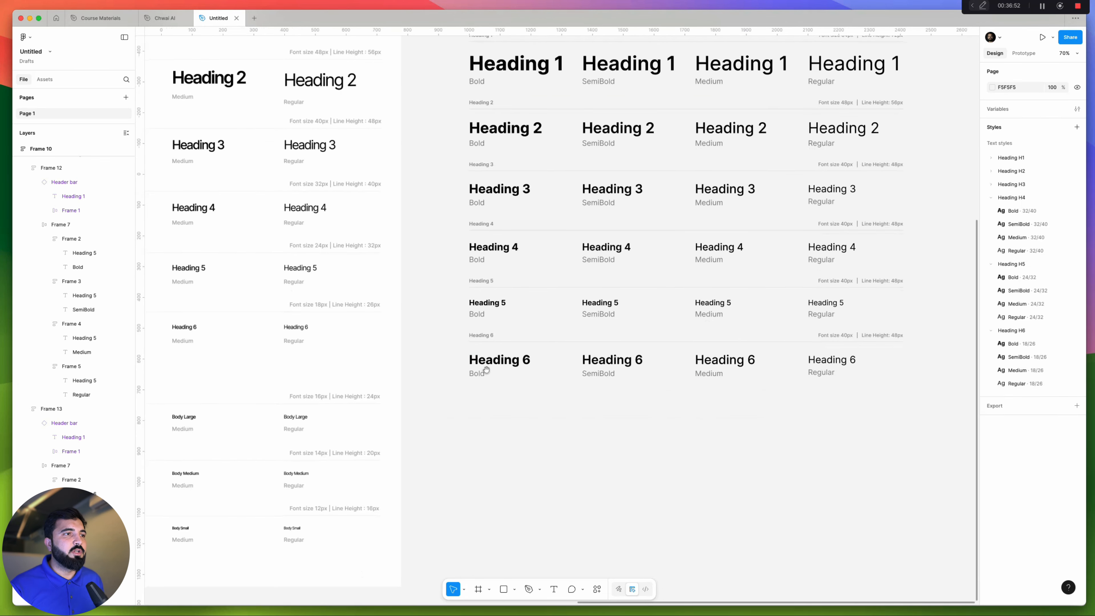
{"action": "left_click", "coordinate": [486, 370]}
{"action": "left_click", "coordinate": [1028, 264]}
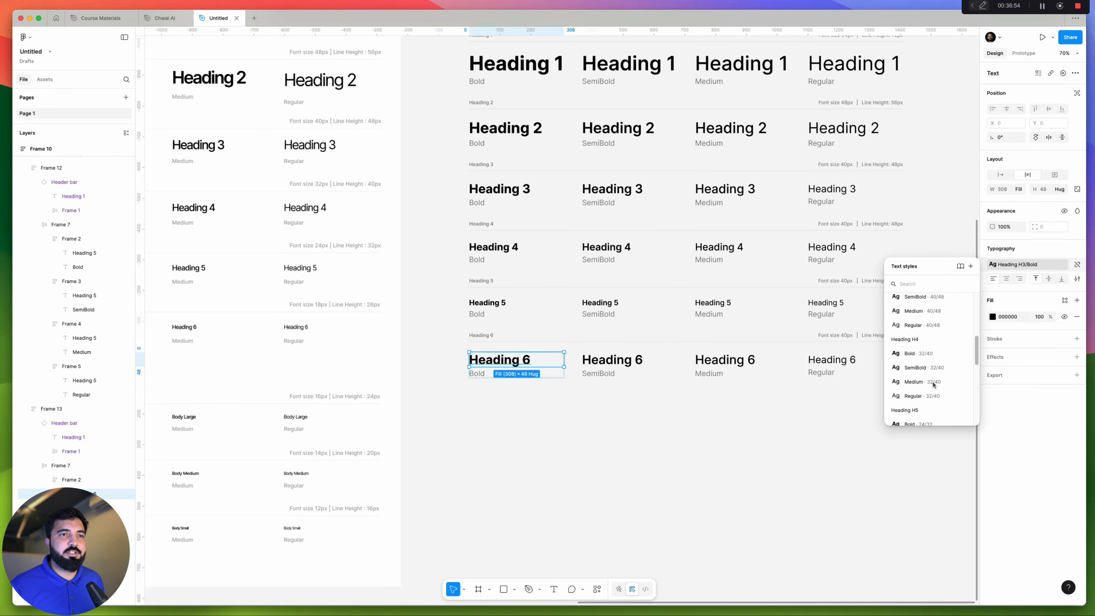
{"action": "scroll", "coordinate": [932, 384], "scroll_direction": "down", "scroll_amount": 3}
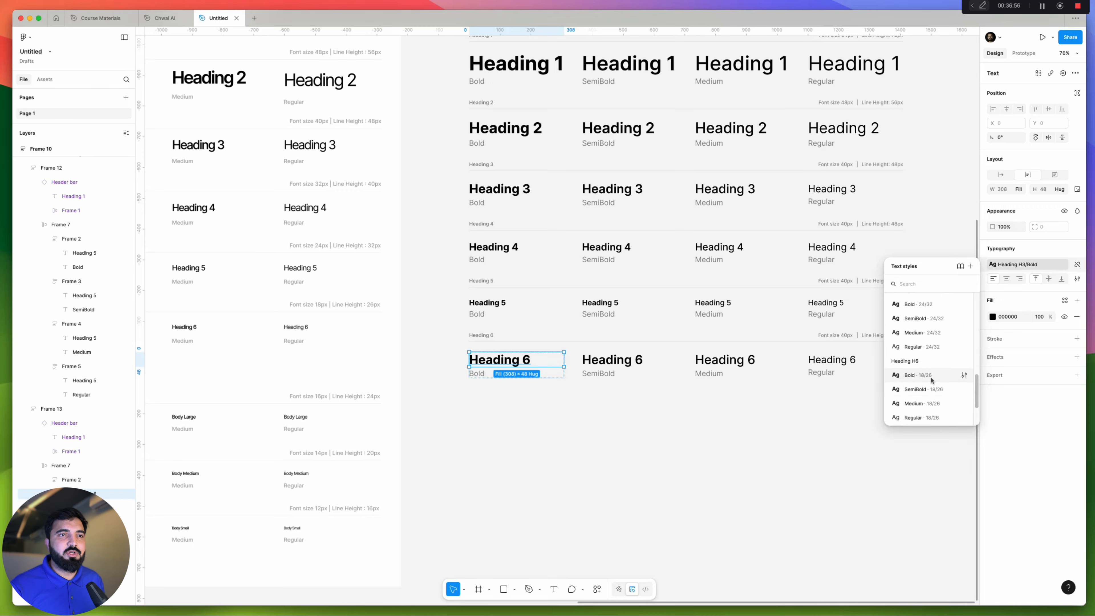
{"action": "left_click", "coordinate": [932, 376]}
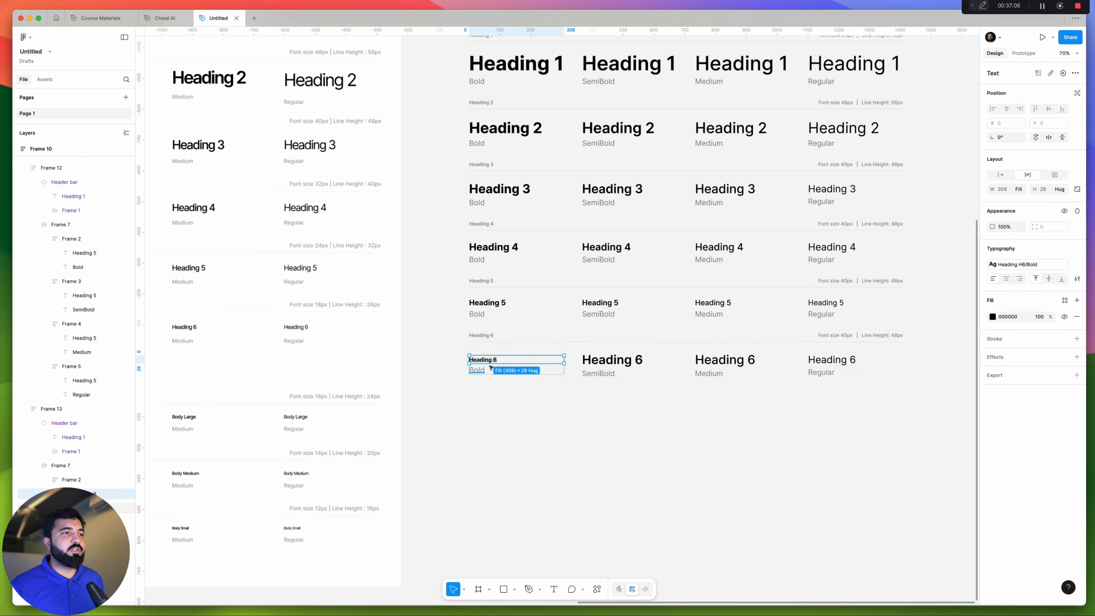
Copy the properties of the Bold Heading 6 sample onto the SemiBold, Medium and Regular samples in the same row
{"action": "key", "text": "alt"}
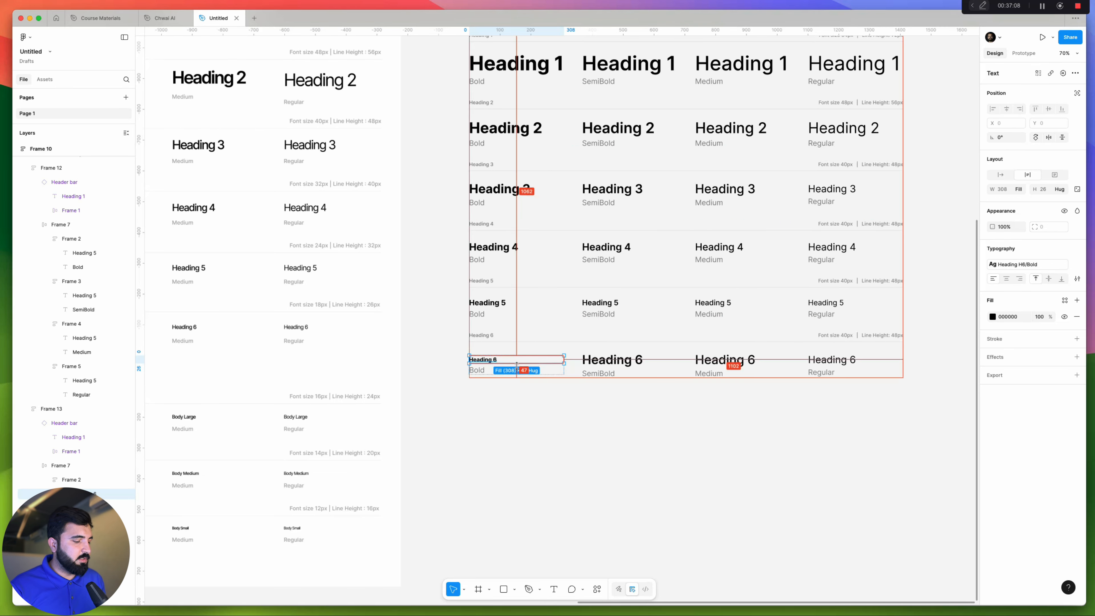
{"action": "scroll", "coordinate": [460, 359], "scroll_direction": "up", "scroll_amount": 5}
{"action": "scroll", "coordinate": [465, 360], "scroll_direction": "down", "scroll_amount": 5}
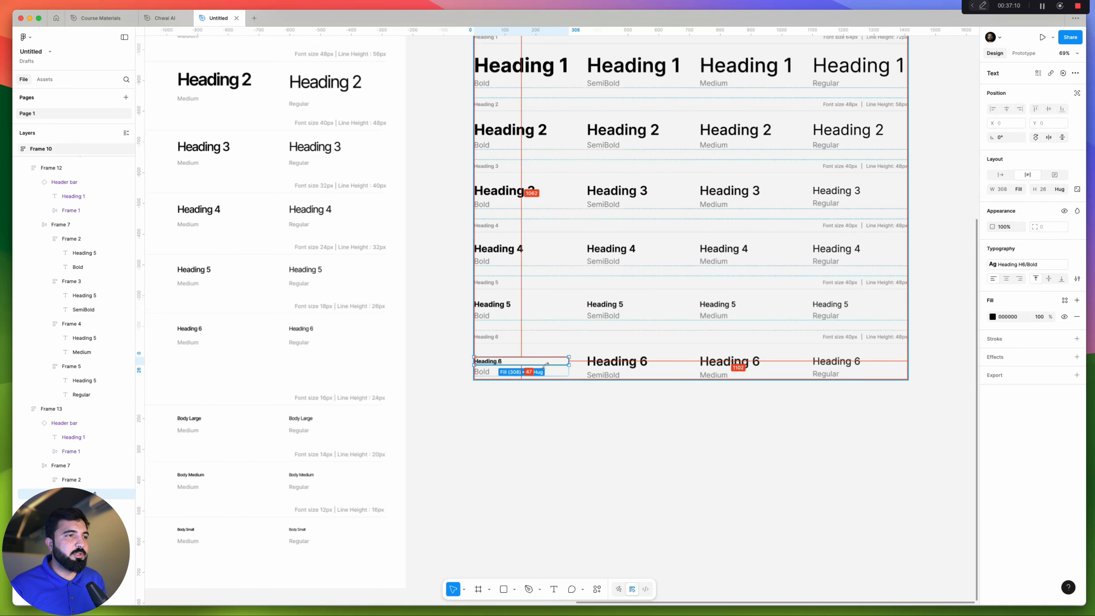
{"action": "scroll", "coordinate": [490, 362], "scroll_direction": "up", "scroll_amount": 5}
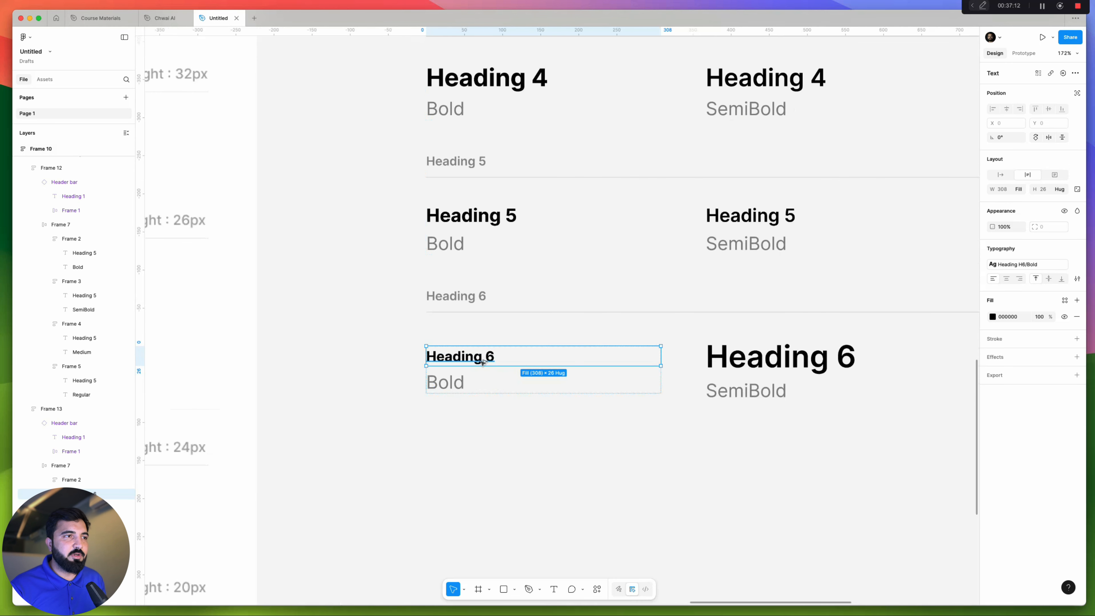
{"action": "scroll", "coordinate": [472, 360], "scroll_direction": "down", "scroll_amount": 5}
{"action": "left_click", "coordinate": [576, 357]}
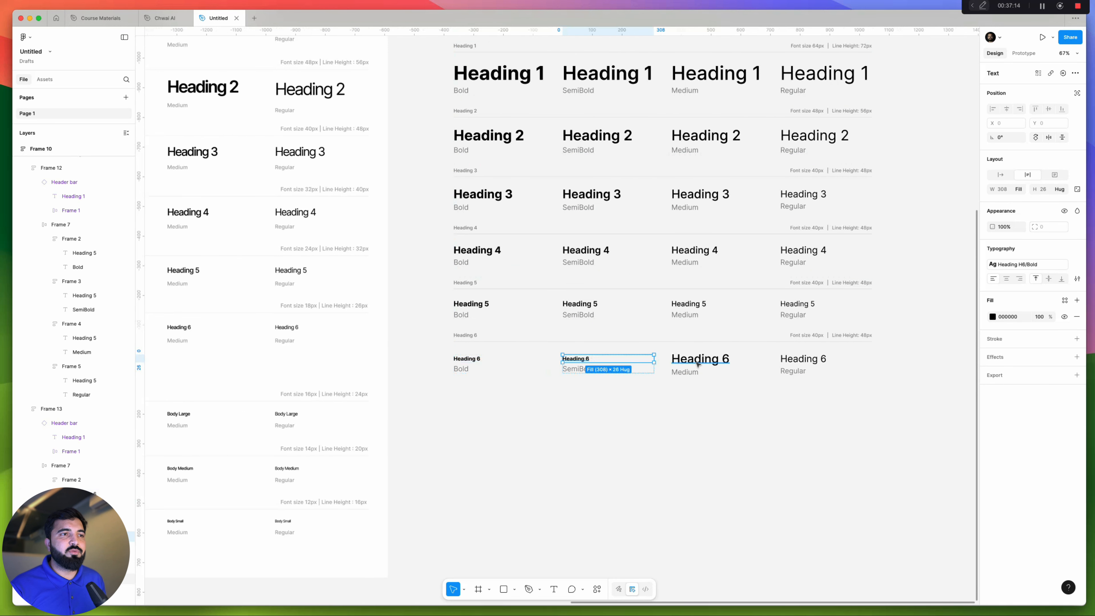
{"action": "left_click", "coordinate": [684, 357]}
{"action": "left_click", "coordinate": [798, 358]}
{"action": "key", "text": "super+alt+v"}
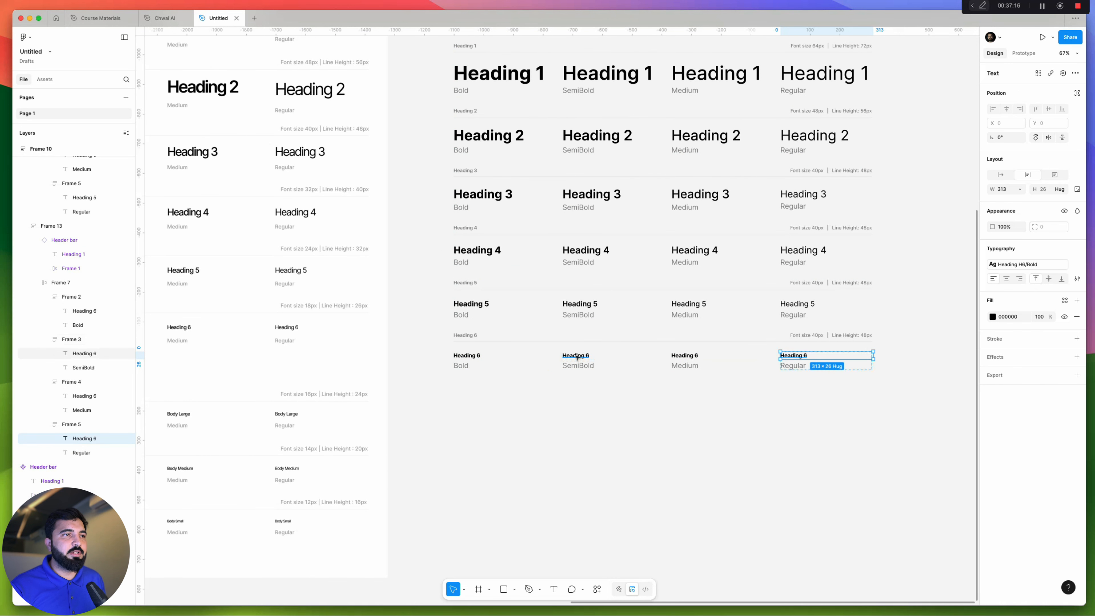
Apply Heading H6/SemiBold to the SemiBold sample and Heading H6/Medium to the Medium sample in the Heading 6 row
{"action": "left_click", "coordinate": [1024, 264]}
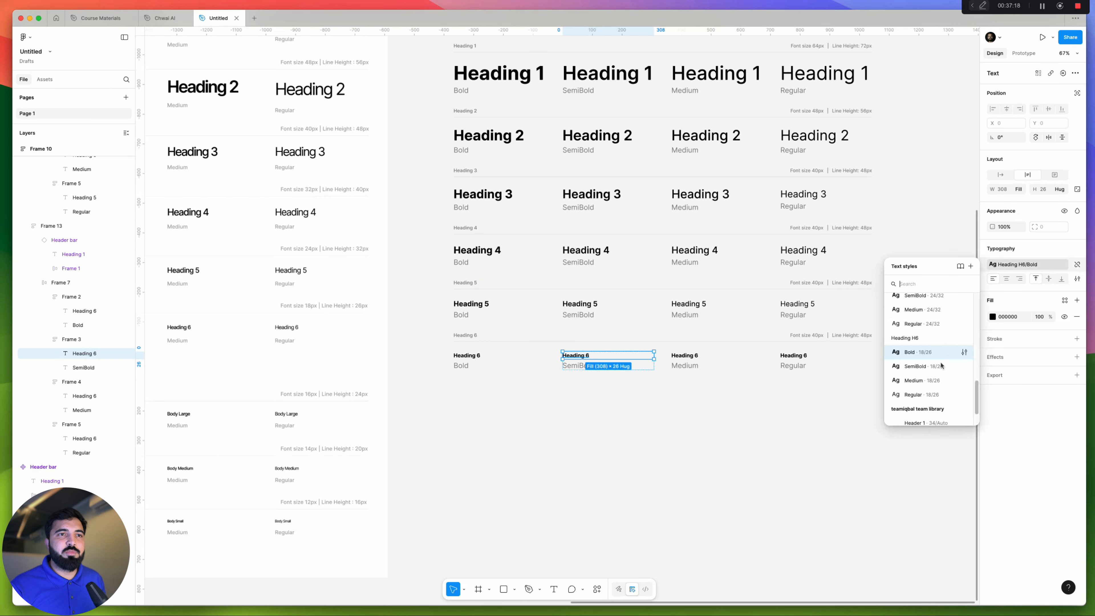
{"action": "left_click", "coordinate": [922, 366]}
{"action": "left_click", "coordinate": [686, 357]}
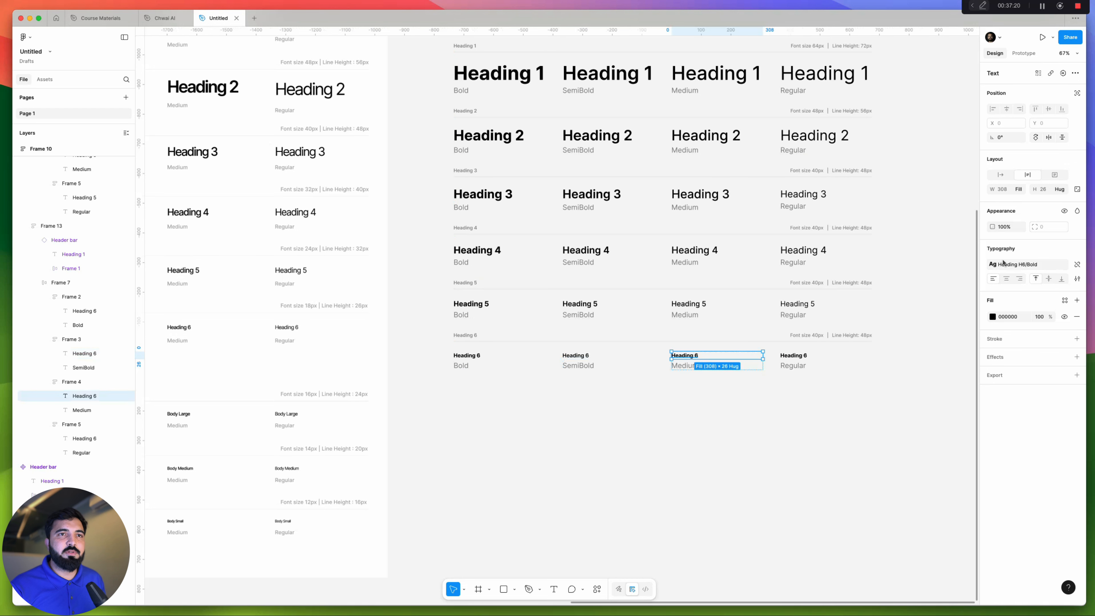
{"action": "left_click", "coordinate": [1024, 264]}
{"action": "left_click", "coordinate": [918, 380]}
Apply the Heading H6/Regular text style to the Regular sample in the Heading 6 row
{"action": "left_click", "coordinate": [807, 356]}
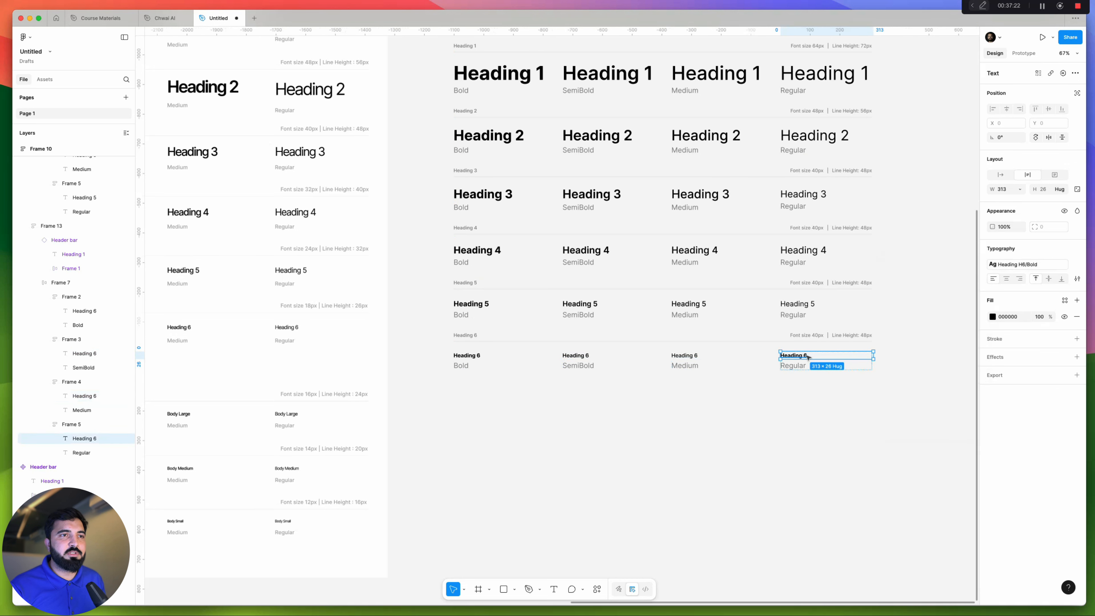
{"action": "left_click", "coordinate": [1021, 264]}
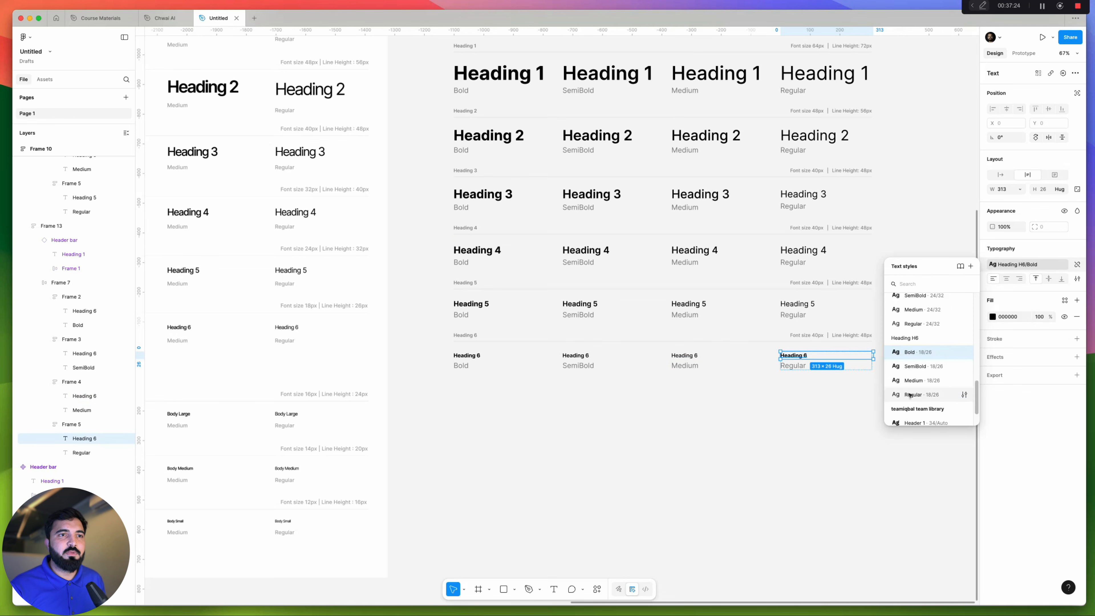
{"action": "left_click", "coordinate": [919, 395]}
{"action": "left_click", "coordinate": [784, 435]}
Move the heading samples frame up to just beneath the Typography | Design system header, at about X 1024, Y -1015
{"action": "scroll", "coordinate": [784, 434], "scroll_direction": "down", "scroll_amount": 8}
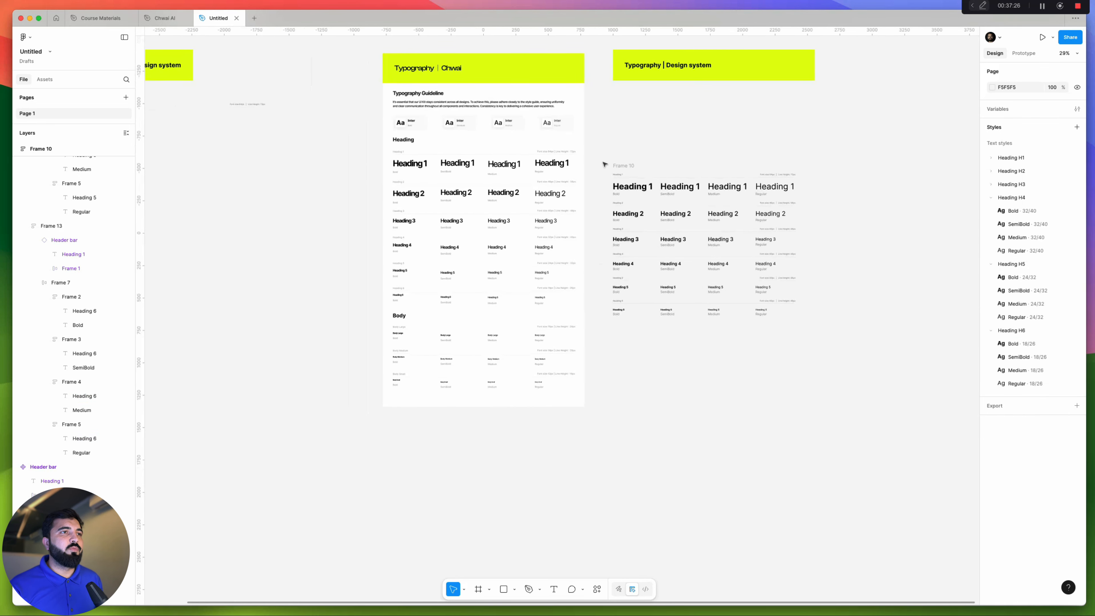
{"action": "left_click", "coordinate": [621, 166]}
{"action": "left_click_drag", "start_coordinate": [770, 302], "coordinate": [866, 371]}
{"action": "scroll", "coordinate": [611, 244], "scroll_direction": "up", "scroll_amount": 3}
{"action": "scroll", "coordinate": [611, 245], "scroll_direction": "right", "scroll_amount": 3}
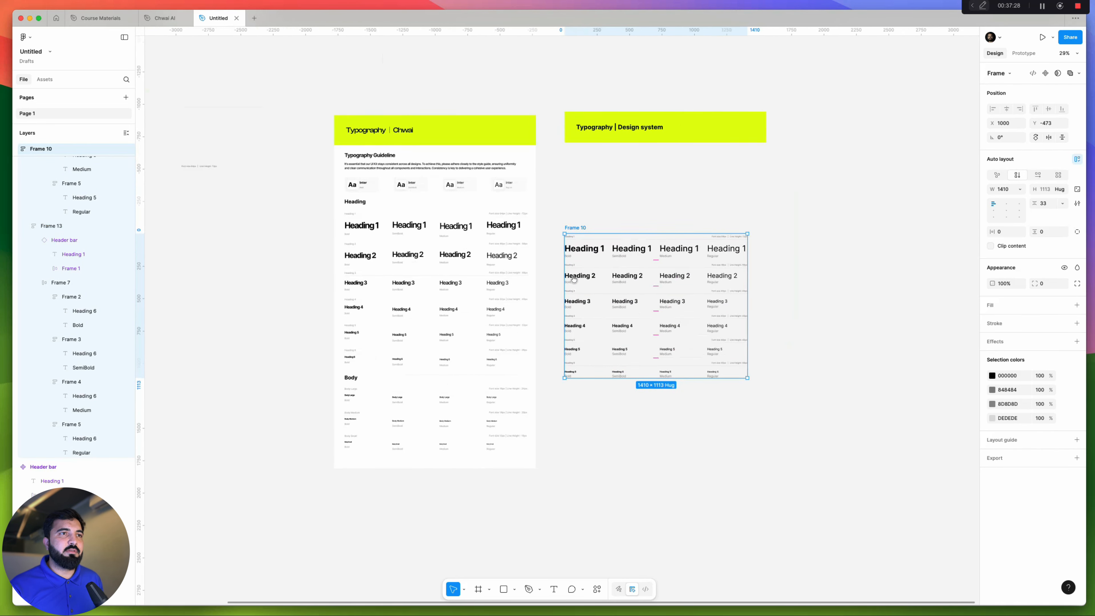
{"action": "scroll", "coordinate": [570, 205], "scroll_direction": "up", "scroll_amount": 2}
{"action": "scroll", "coordinate": [570, 206], "scroll_direction": "right", "scroll_amount": 3}
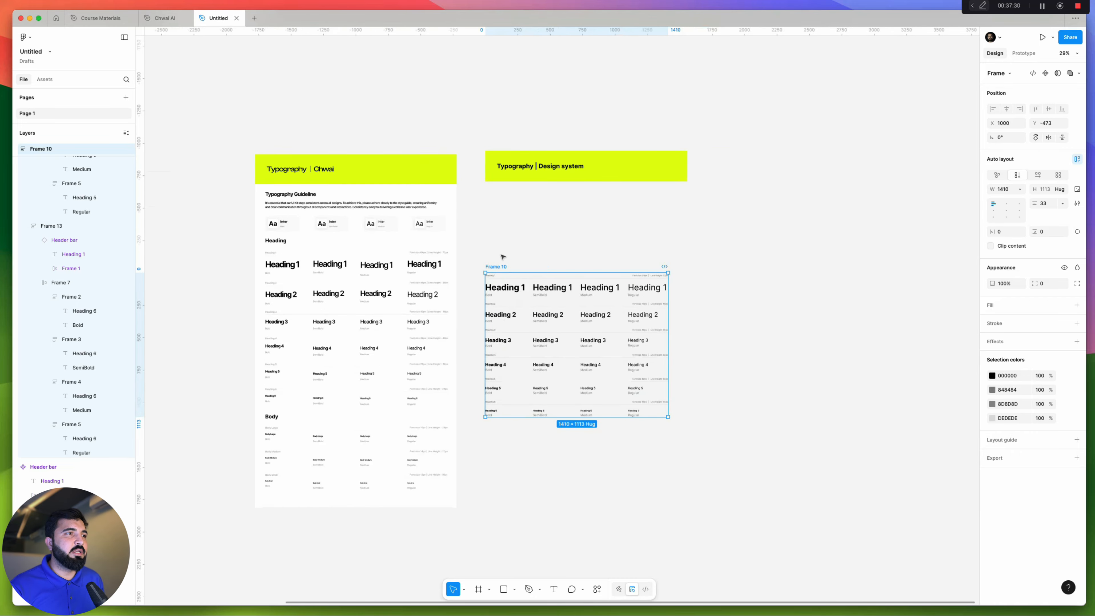
{"action": "left_click_drag", "start_coordinate": [502, 257], "coordinate": [487, 205]}
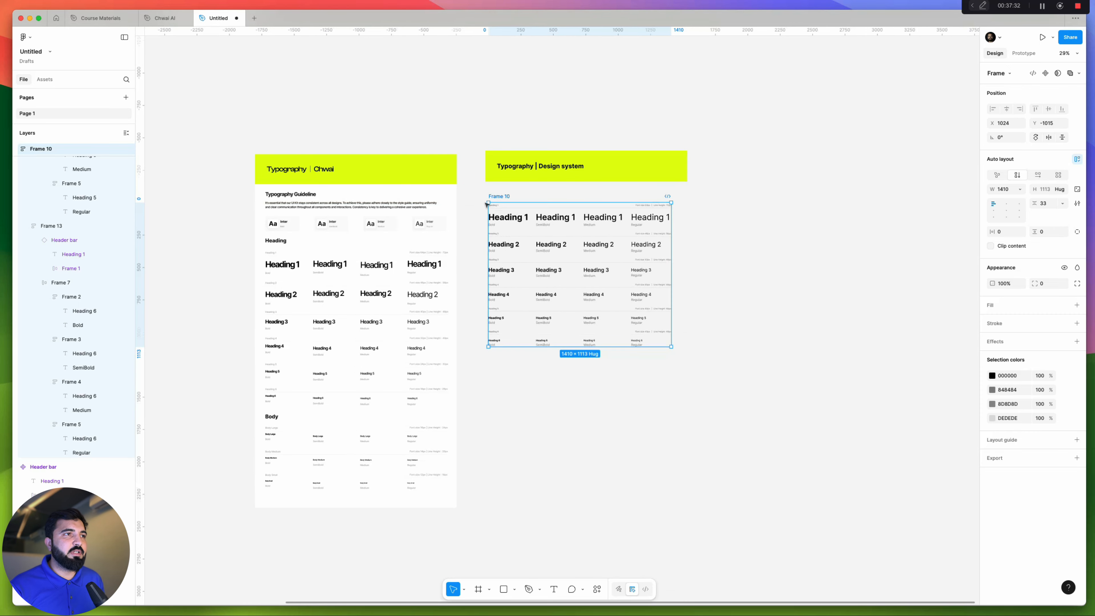
Add a white FFFFFF fill to the heading samples frame and set its horizontal padding to 90, like the header's
{"action": "left_click", "coordinate": [1076, 305]}
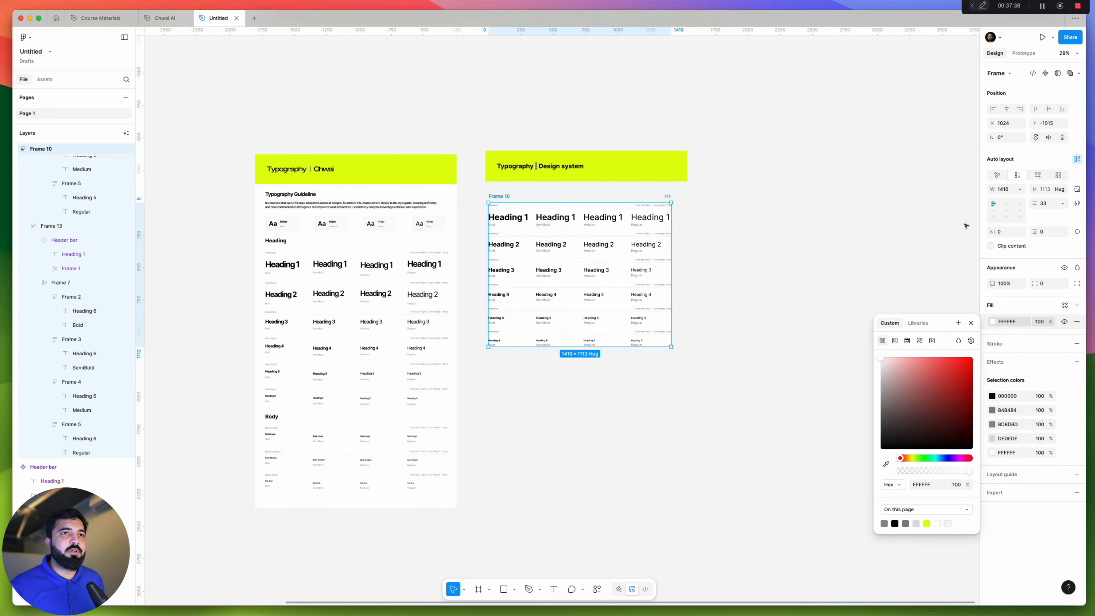
{"action": "left_click", "coordinate": [522, 167]}
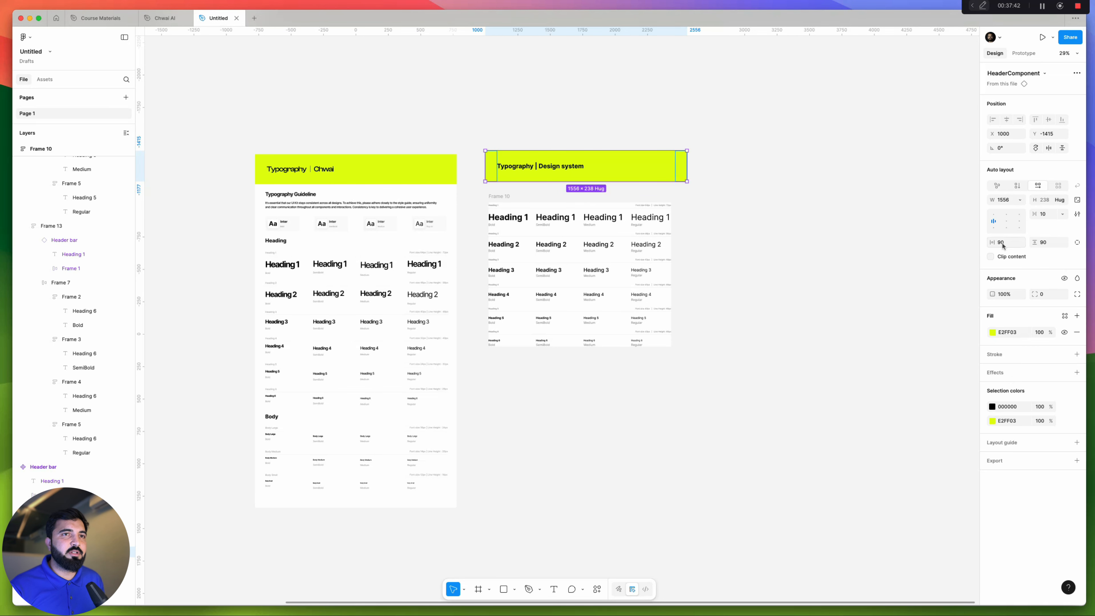
{"action": "left_click", "coordinate": [578, 265]}
{"action": "left_click", "coordinate": [551, 216]}
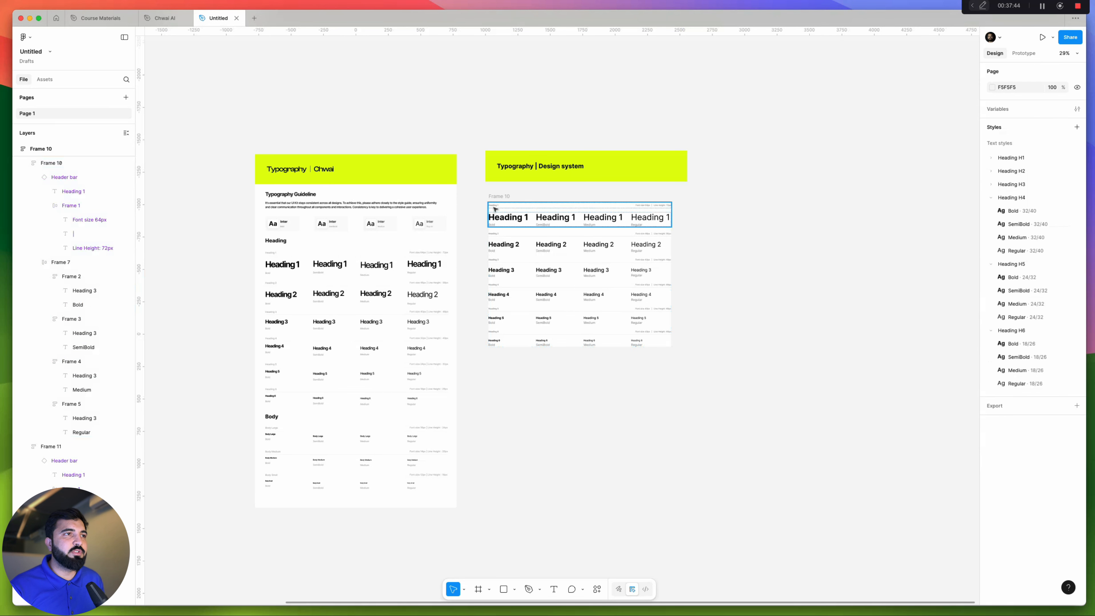
{"action": "key", "text": "Escape"}
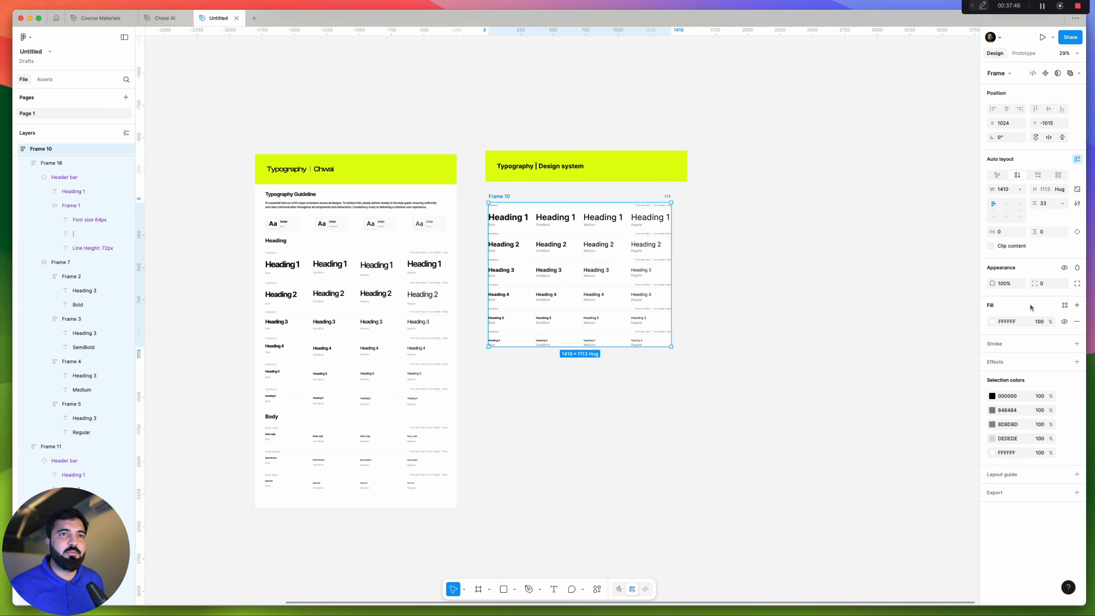
{"action": "left_click", "coordinate": [1013, 233]}
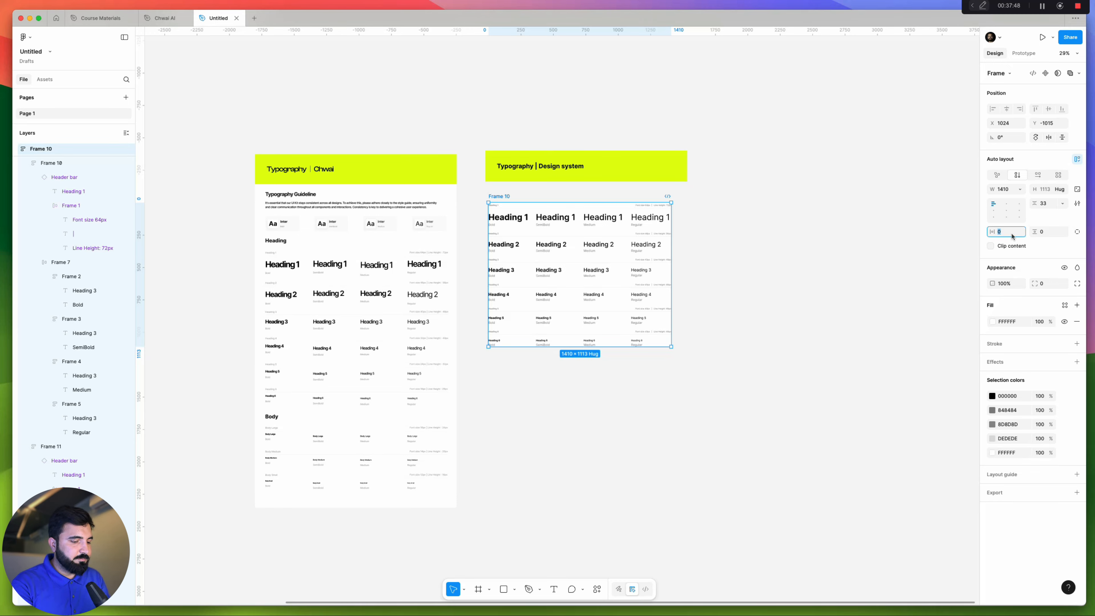
{"action": "key", "text": "Return"}
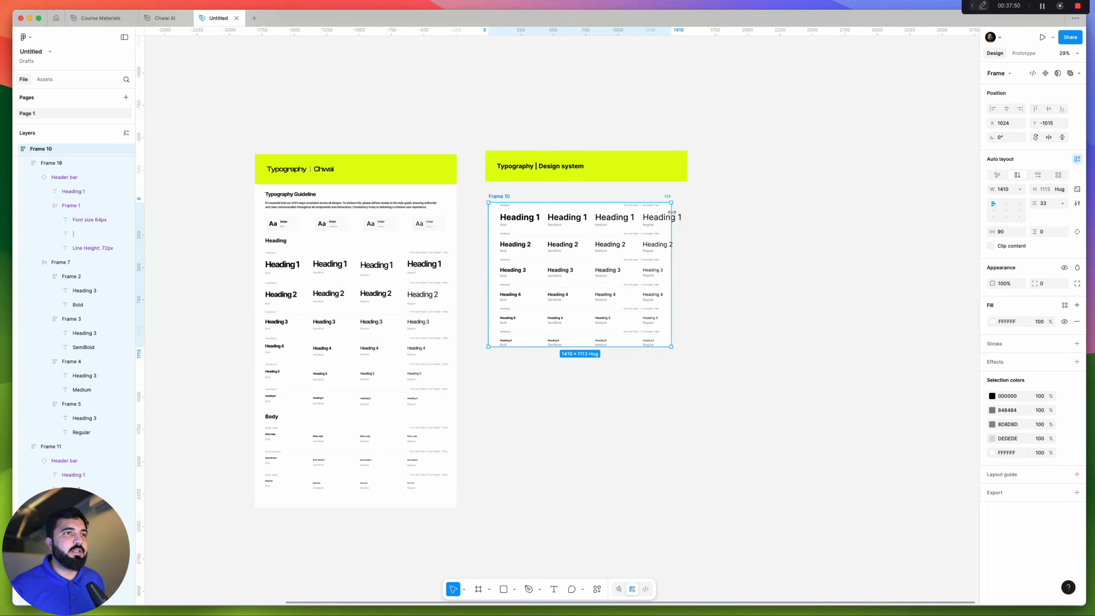
Widen the heading samples frame to 1532 so its right edge lines up with the header above
{"action": "left_click_drag", "start_coordinate": [671, 212], "coordinate": [689, 212]}
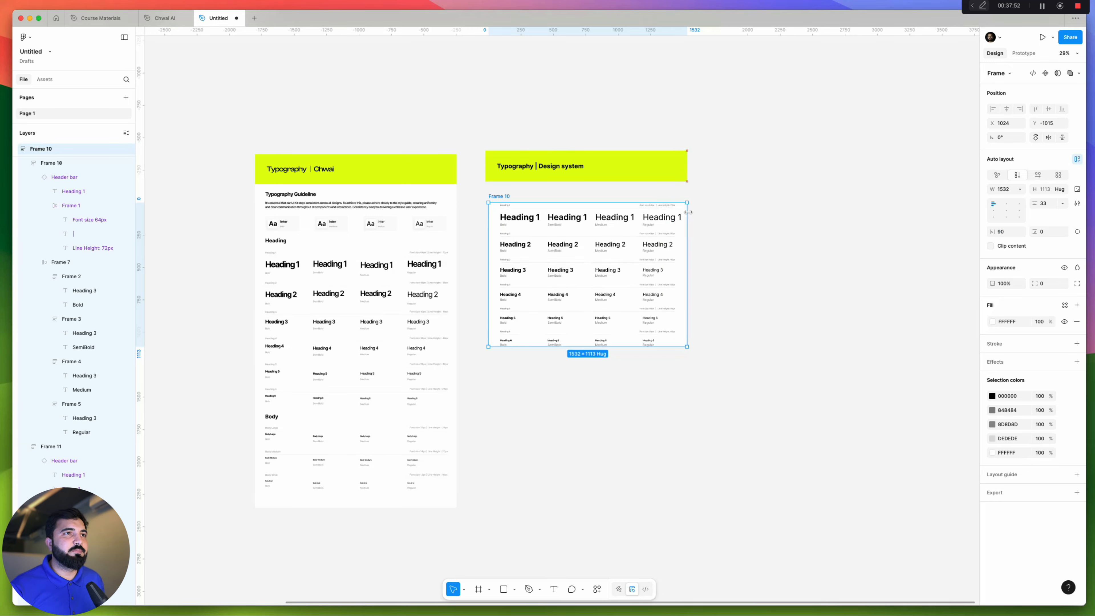
{"action": "left_click", "coordinate": [746, 224]}
Widen the Typography | Design system header to about 1712
{"action": "scroll", "coordinate": [729, 237], "scroll_direction": "up", "scroll_amount": 5}
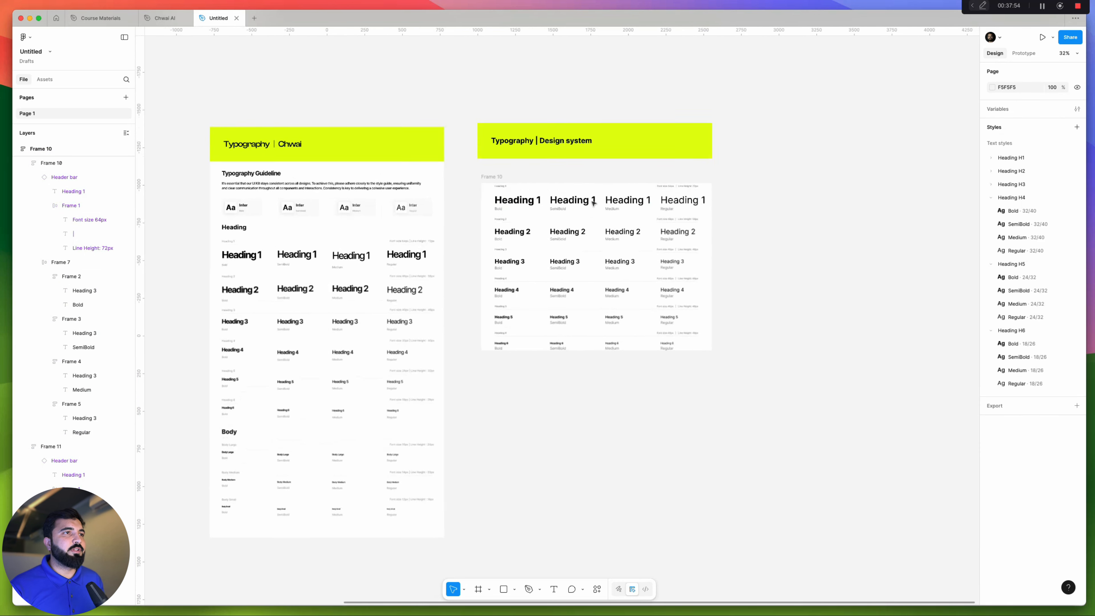
{"action": "left_click", "coordinate": [495, 177]}
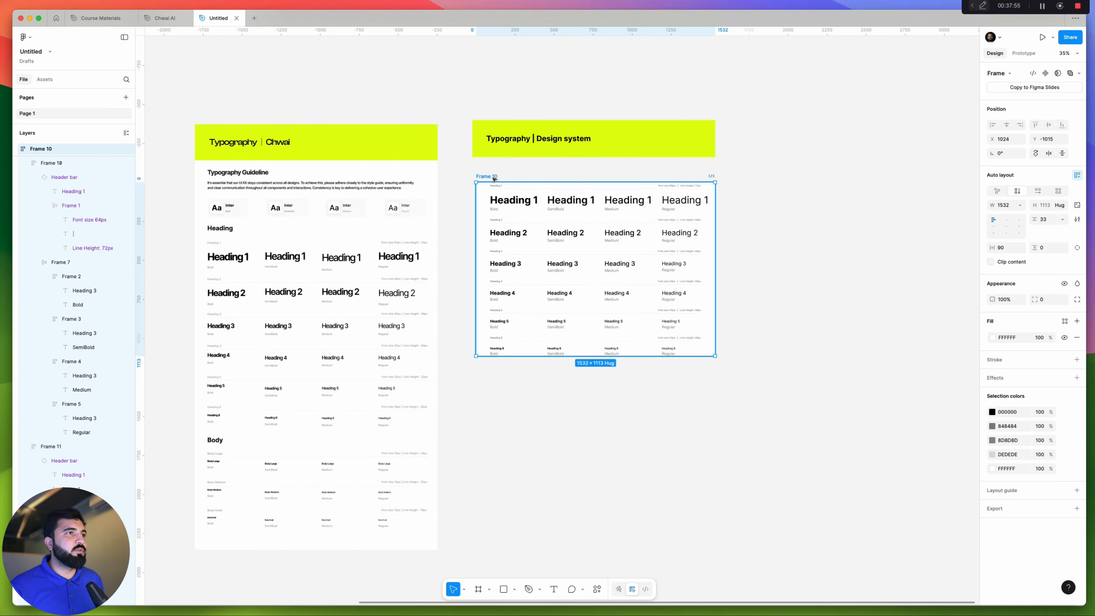
{"action": "left_click", "coordinate": [618, 142]}
{"action": "left_click_drag", "start_coordinate": [715, 140], "coordinate": [740, 142]}
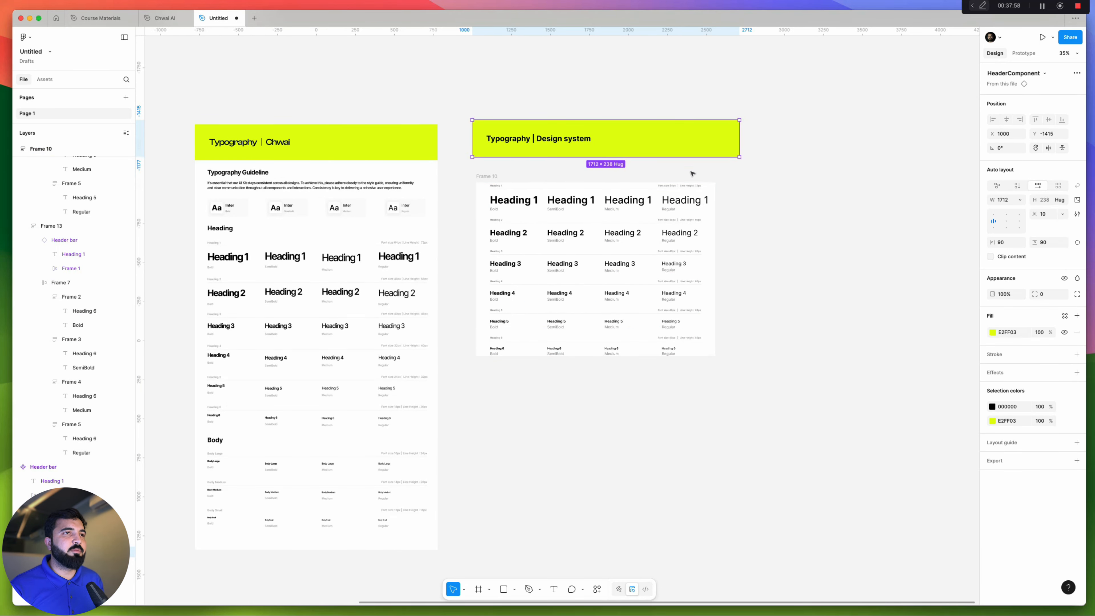
Widen the heading samples frame to 1688 so its right edge lines up with the header above
{"action": "left_click", "coordinate": [495, 176]}
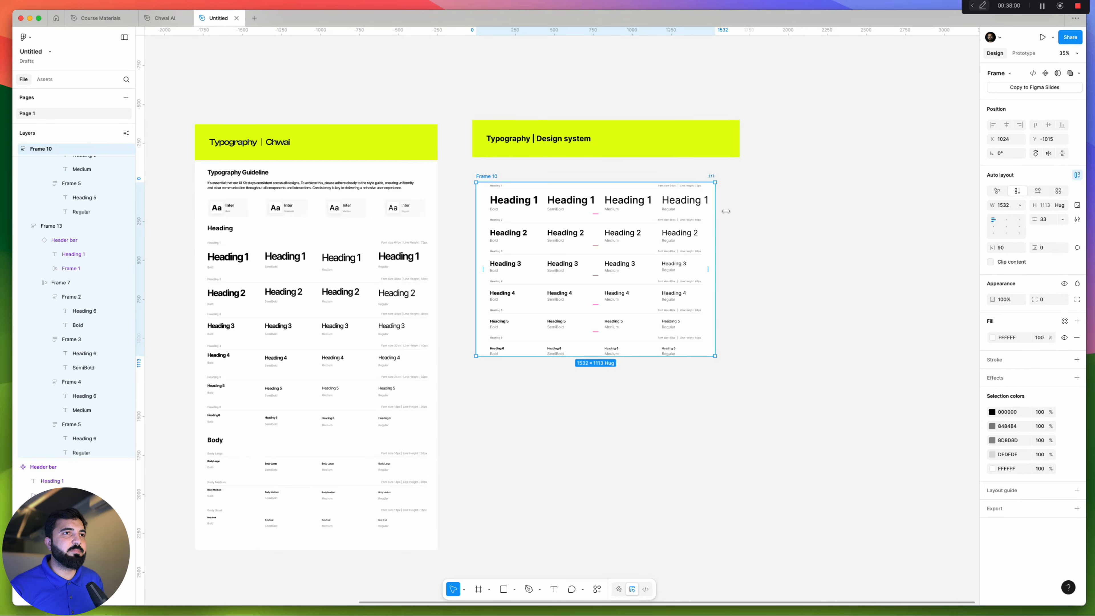
{"action": "left_click_drag", "start_coordinate": [716, 211], "coordinate": [739, 208]}
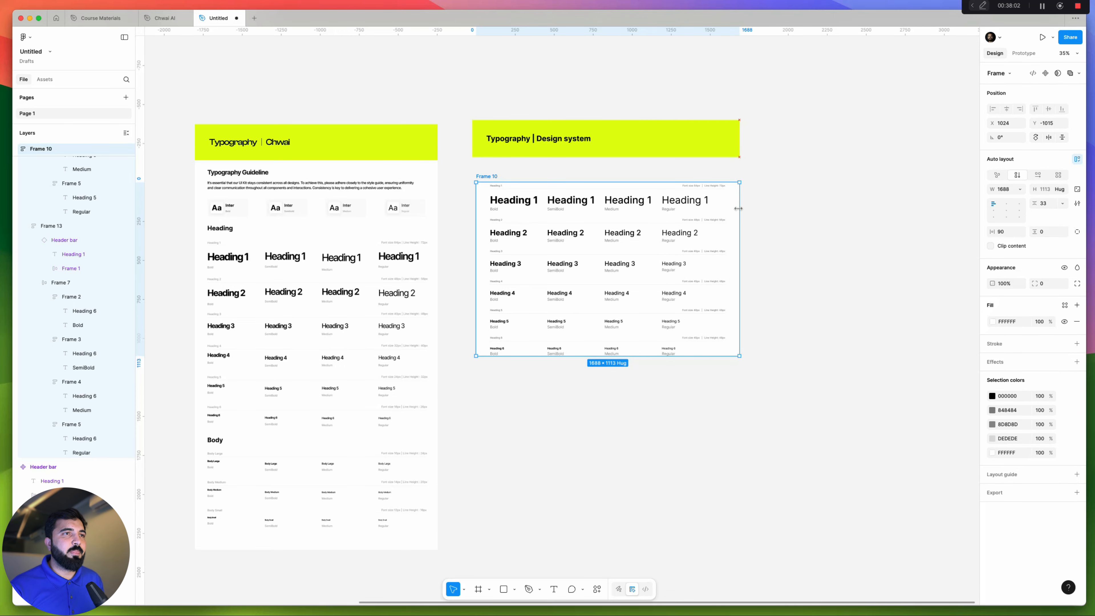
Set the width of all four Heading 1 sample columns, Bold to Regular, to Fill container
{"action": "scroll", "coordinate": [706, 200], "scroll_direction": "up", "scroll_amount": 3}
{"action": "left_click", "coordinate": [711, 194]}
{"action": "left_click", "coordinate": [711, 184]}
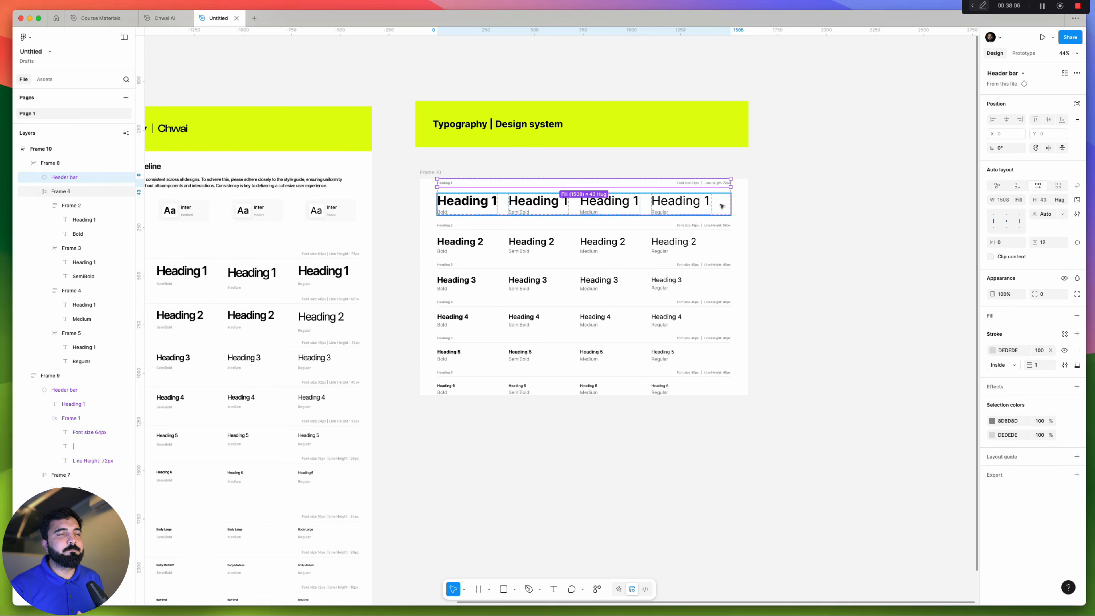
{"action": "left_click", "coordinate": [707, 202]}
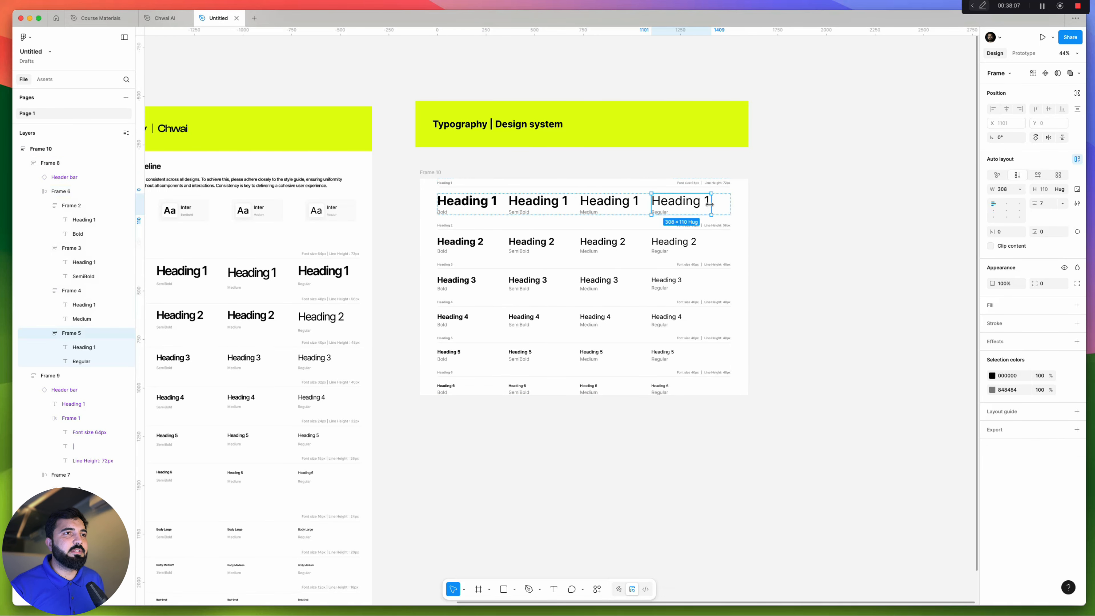
{"action": "left_click", "coordinate": [611, 203], "text": "shift"}
{"action": "left_click", "coordinate": [539, 203], "text": "shift"}
{"action": "left_click", "coordinate": [468, 203], "text": "shift"}
{"action": "left_click", "coordinate": [1020, 189]}
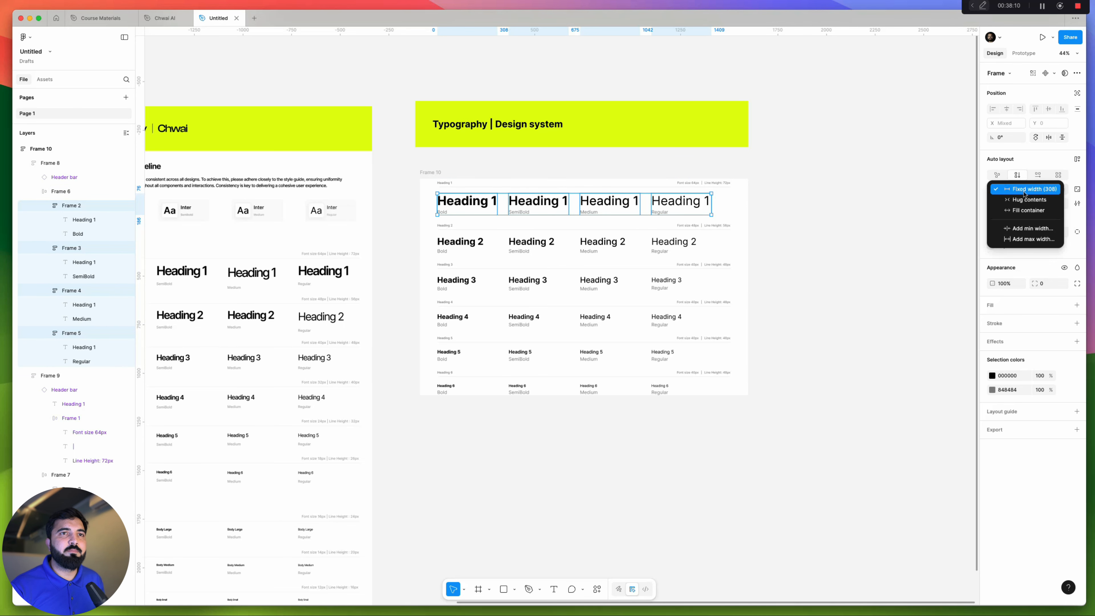
{"action": "left_click", "coordinate": [1029, 210]}
Make the four Heading 2 weight samples fill their row by setting their width to Fill container
{"action": "left_click", "coordinate": [692, 242]}
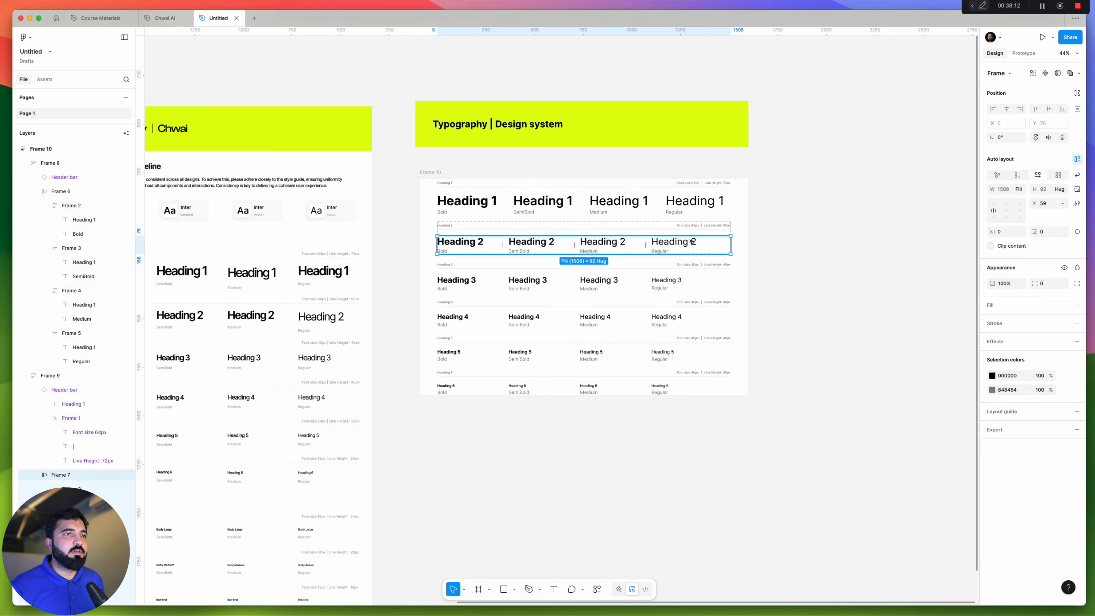
{"action": "left_click", "coordinate": [689, 243]}
{"action": "left_click", "coordinate": [603, 242], "text": "shift"}
{"action": "left_click", "coordinate": [531, 242], "text": "shift"}
{"action": "left_click", "coordinate": [460, 243], "text": "shift"}
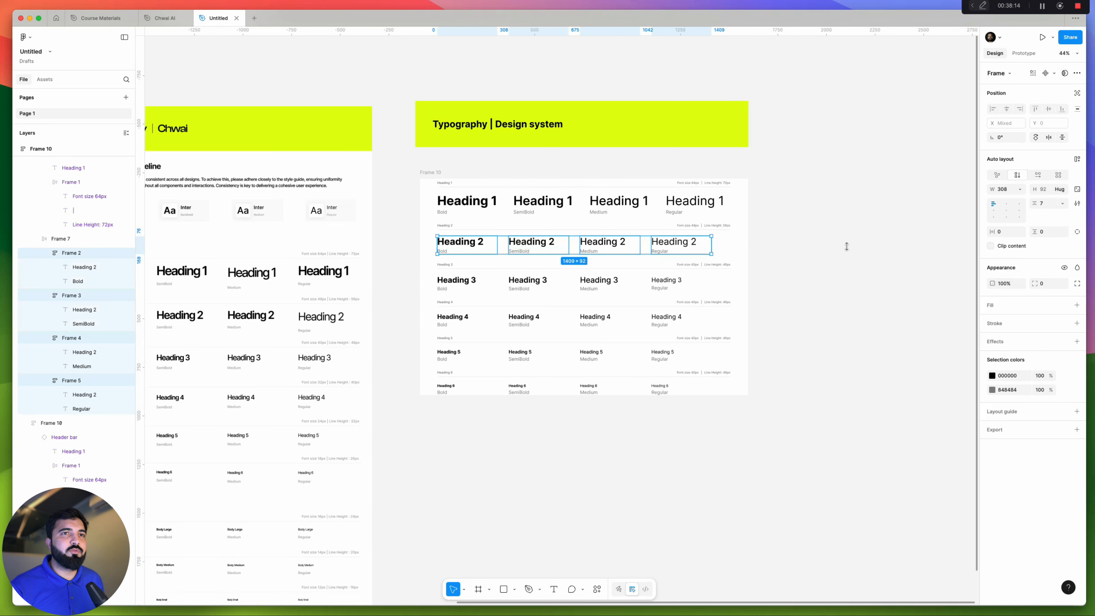
{"action": "left_click", "coordinate": [1019, 190]}
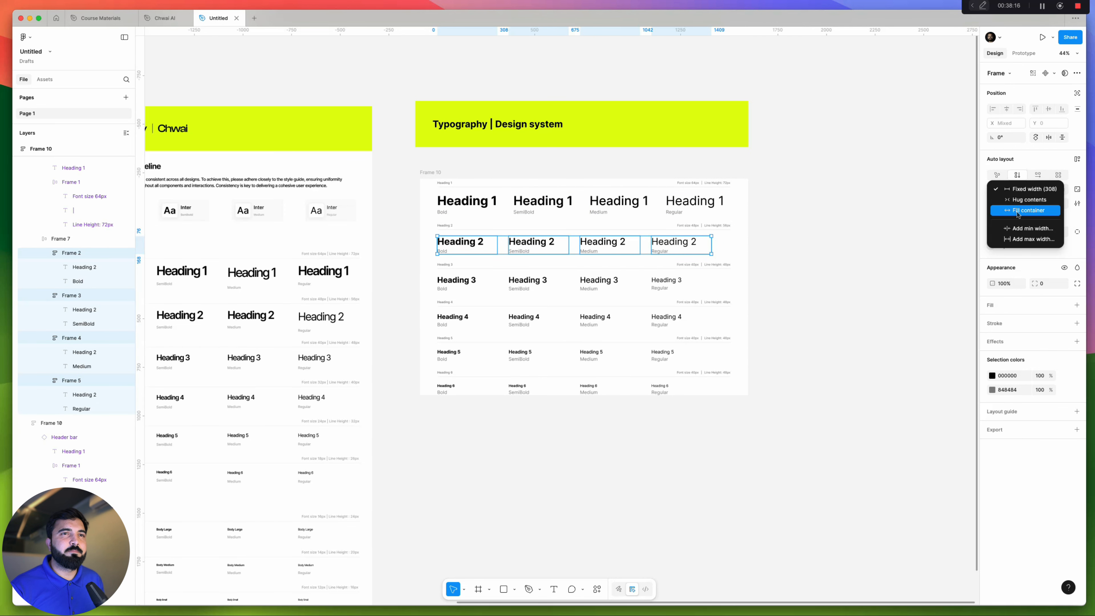
{"action": "left_click", "coordinate": [1029, 210]}
Set the four Heading 3 weight samples to Fill container width
{"action": "left_click", "coordinate": [611, 282]}
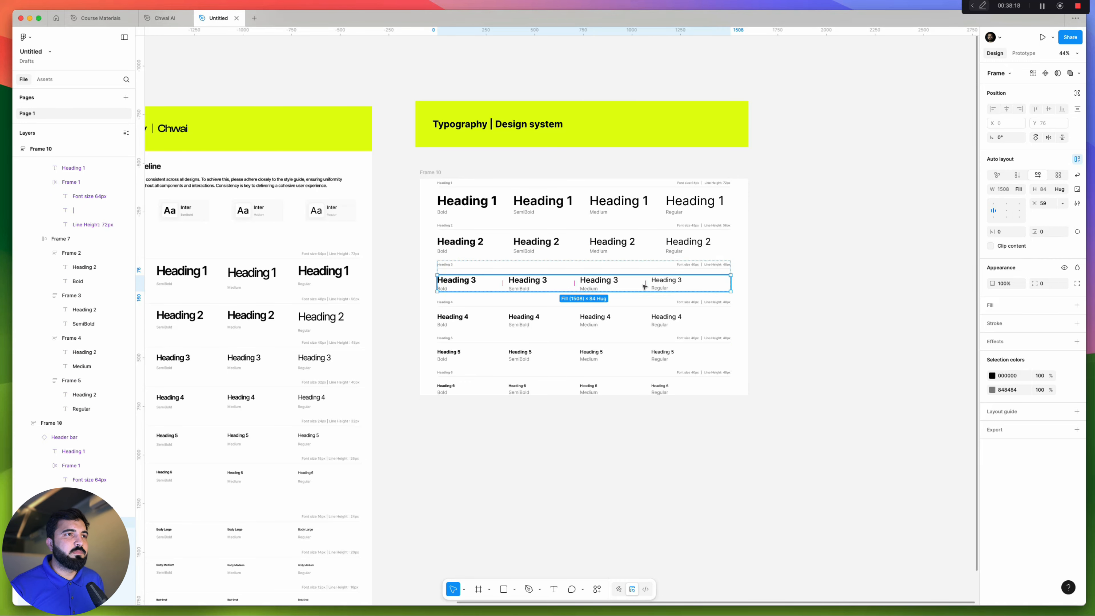
{"action": "left_click", "coordinate": [654, 285]}
{"action": "left_click", "coordinate": [612, 283], "text": "shift"}
{"action": "left_click", "coordinate": [539, 283], "text": "shift"}
{"action": "left_click", "coordinate": [459, 283], "text": "shift"}
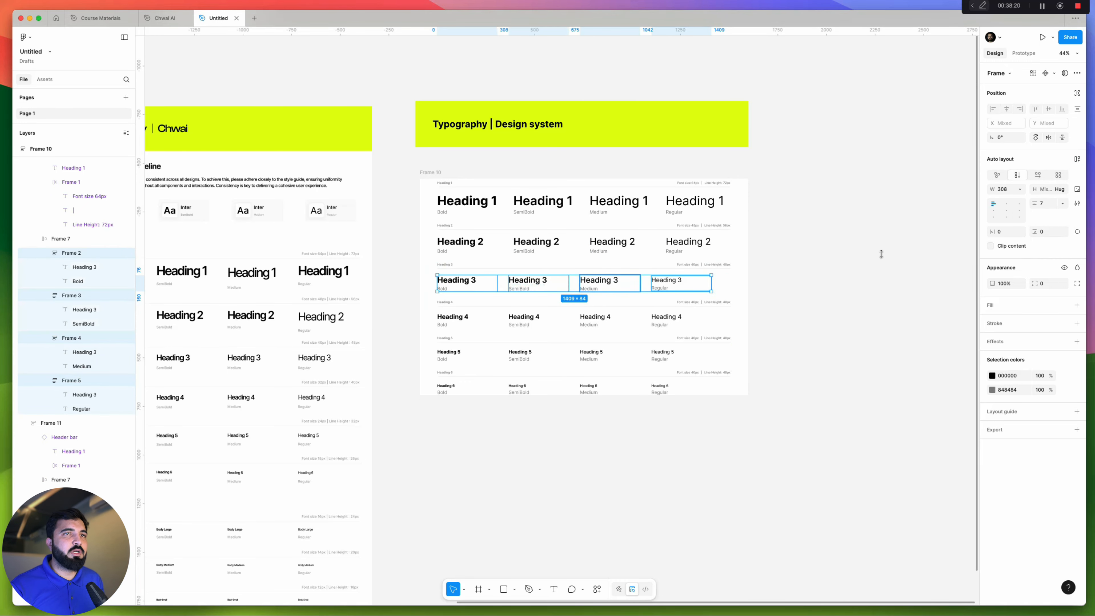
{"action": "left_click", "coordinate": [1020, 190]}
{"action": "left_click", "coordinate": [1035, 223]}
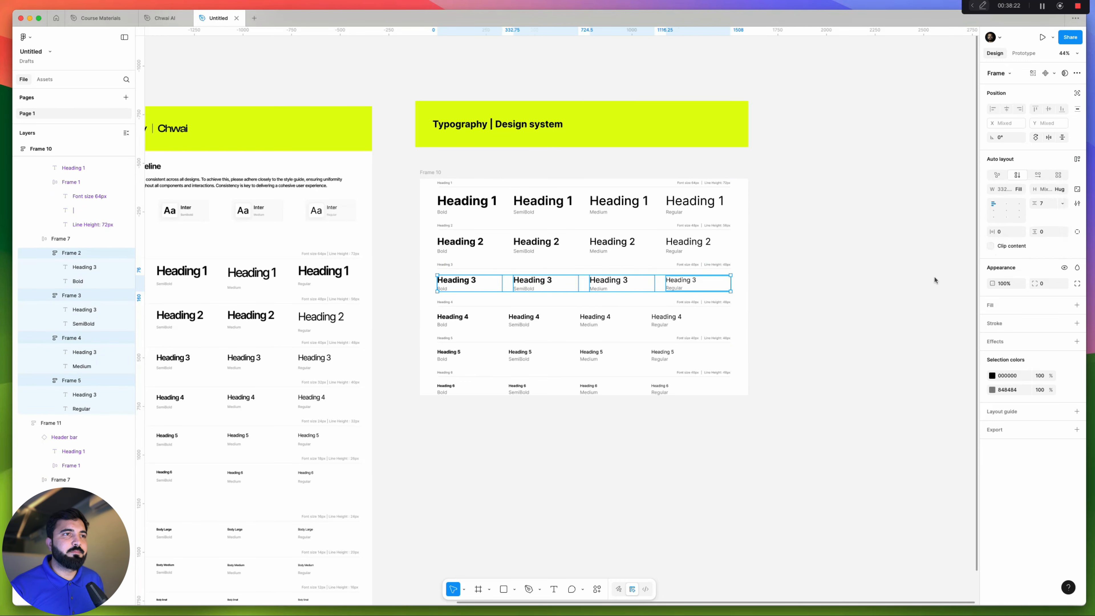
Set the four Heading 4 weight samples to Fill container width
{"action": "left_click", "coordinate": [688, 322]}
{"action": "left_click", "coordinate": [689, 322]}
{"action": "left_click", "coordinate": [638, 320], "text": "shift"}
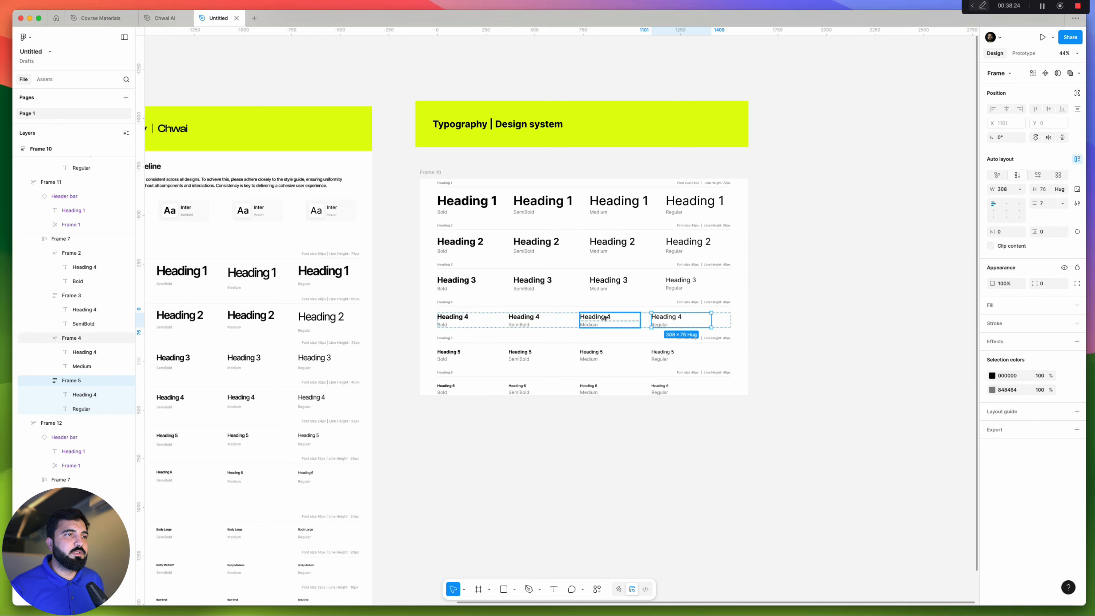
{"action": "left_click", "coordinate": [542, 319], "text": "shift"}
{"action": "left_click", "coordinate": [457, 320], "text": "shift"}
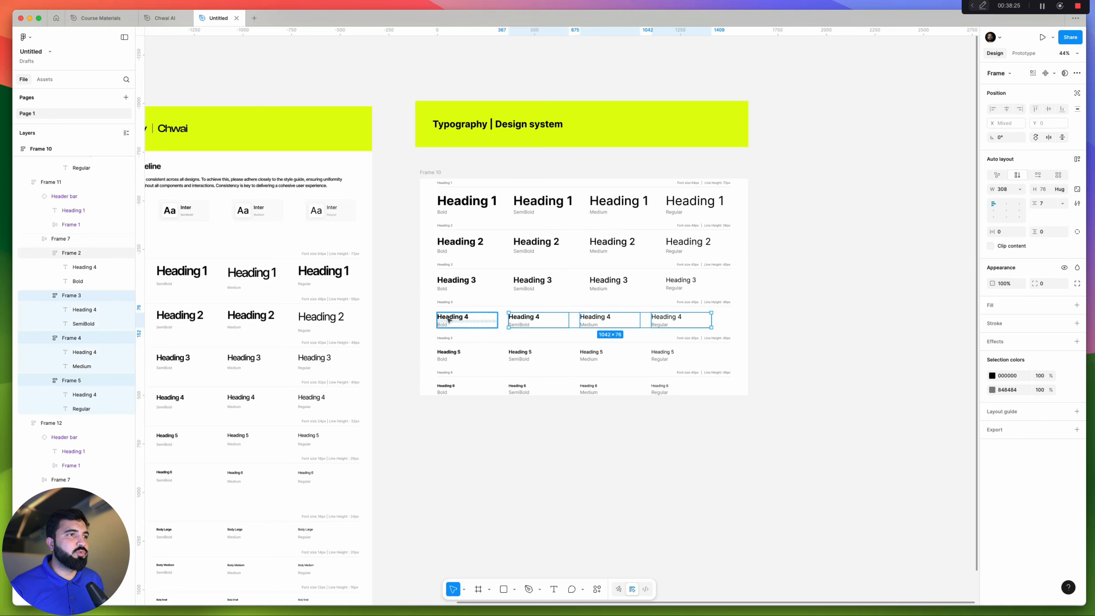
{"action": "left_click", "coordinate": [1021, 189]}
{"action": "left_click", "coordinate": [1035, 221]}
Set the four Heading 5 weight samples to Fill container width
{"action": "left_click", "coordinate": [677, 353]}
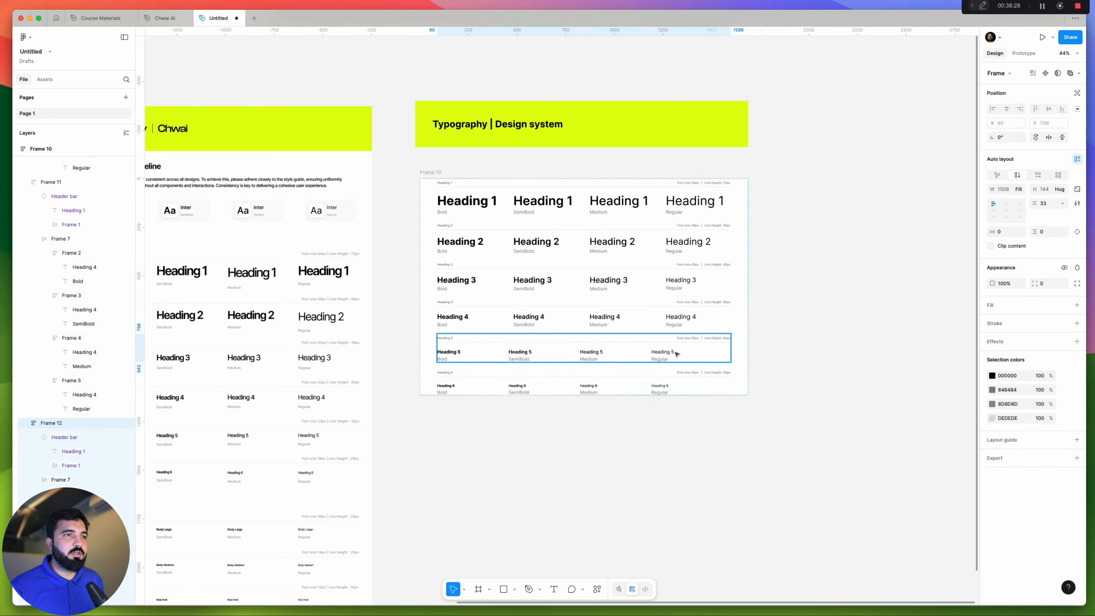
{"action": "left_click", "coordinate": [677, 354]}
{"action": "left_click", "coordinate": [594, 353], "text": "shift"}
{"action": "left_click", "coordinate": [522, 353], "text": "shift"}
{"action": "left_click", "coordinate": [468, 353], "text": "shift"}
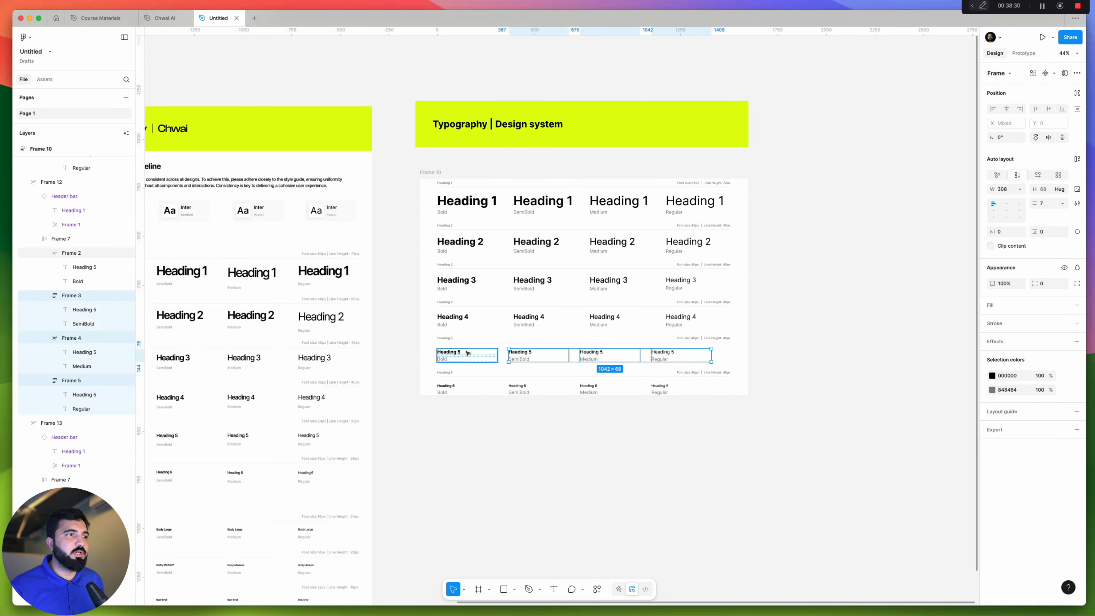
{"action": "left_click", "coordinate": [1020, 189]}
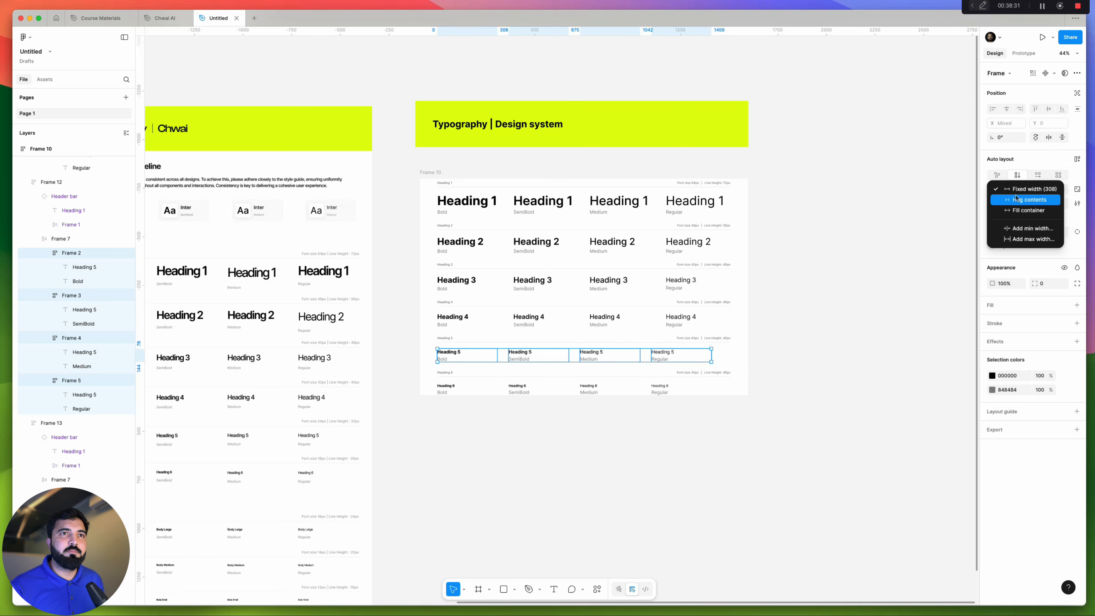
{"action": "left_click", "coordinate": [1014, 211]}
Set the four Heading 6 weight samples to Fill container width and clear the selection
{"action": "left_click", "coordinate": [690, 385]}
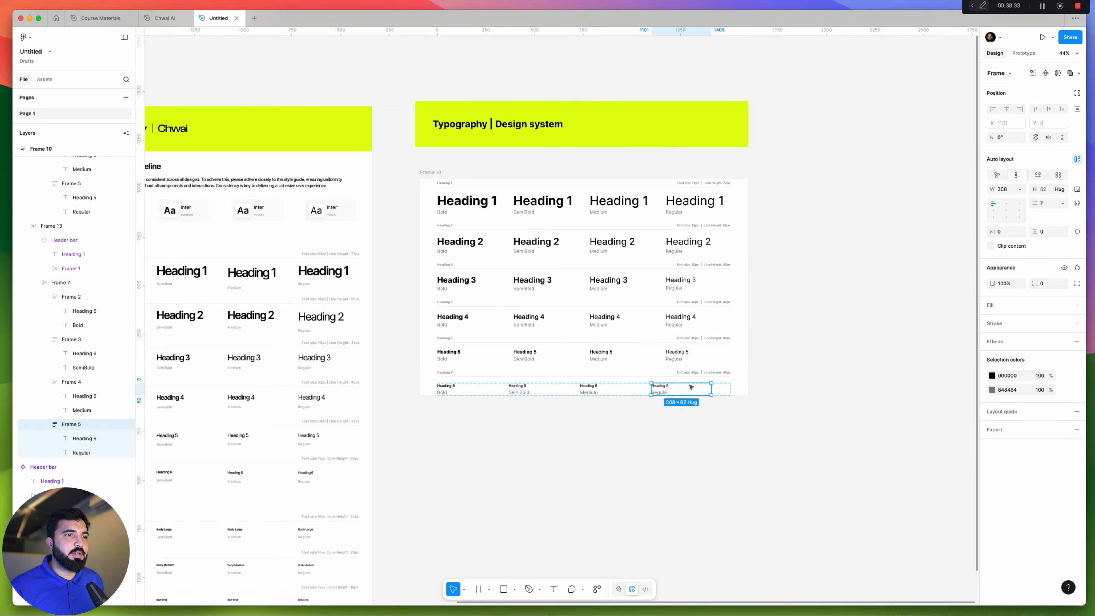
{"action": "left_click", "coordinate": [615, 389], "text": "shift"}
{"action": "left_click", "coordinate": [538, 389], "text": "shift"}
{"action": "left_click", "coordinate": [485, 387], "text": "shift"}
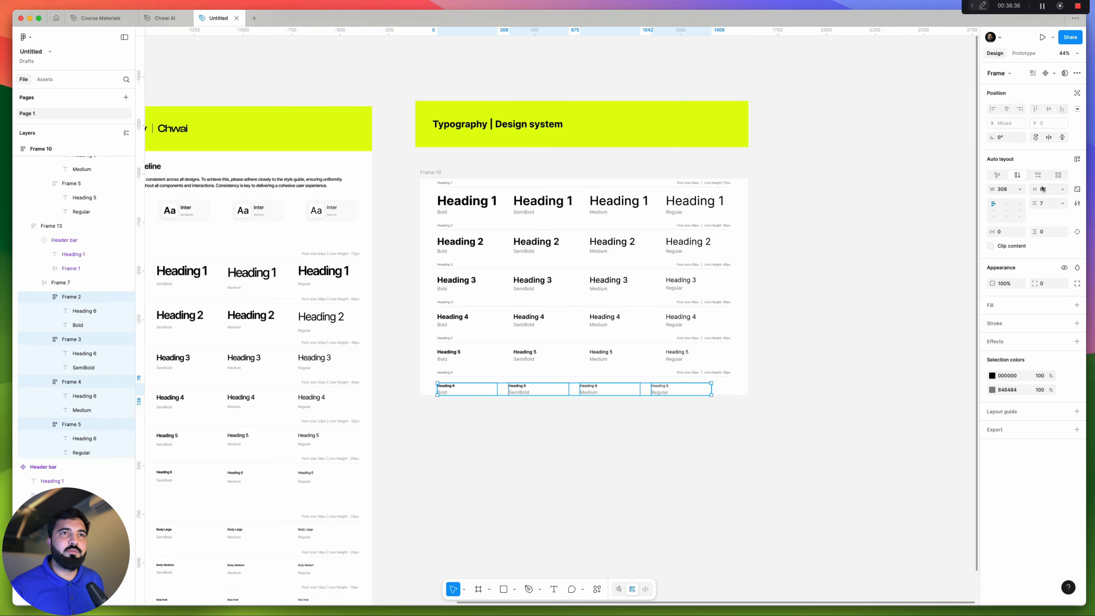
{"action": "left_click", "coordinate": [1020, 190]}
{"action": "left_click", "coordinate": [1014, 210]}
{"action": "left_click", "coordinate": [749, 219]}
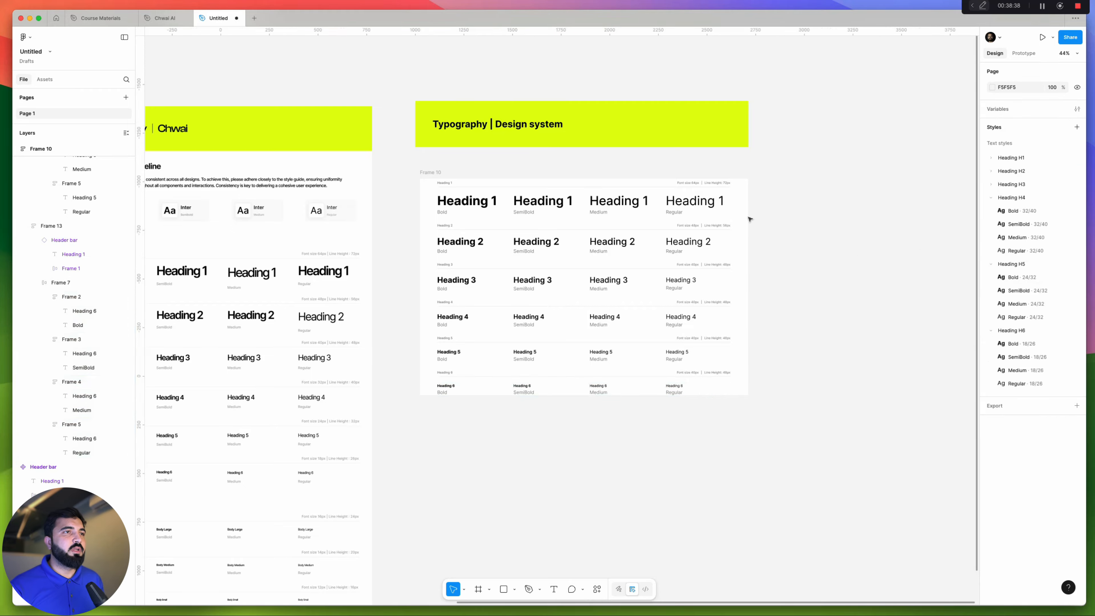
Collapse the Heading H4, Heading H5 and Heading H6 groups in the text styles list
{"action": "scroll", "coordinate": [749, 219], "scroll_direction": "down", "scroll_amount": 5}
{"action": "scroll", "coordinate": [625, 223], "scroll_direction": "right", "scroll_amount": 3}
{"action": "scroll", "coordinate": [474, 185], "scroll_direction": "up", "scroll_amount": 5}
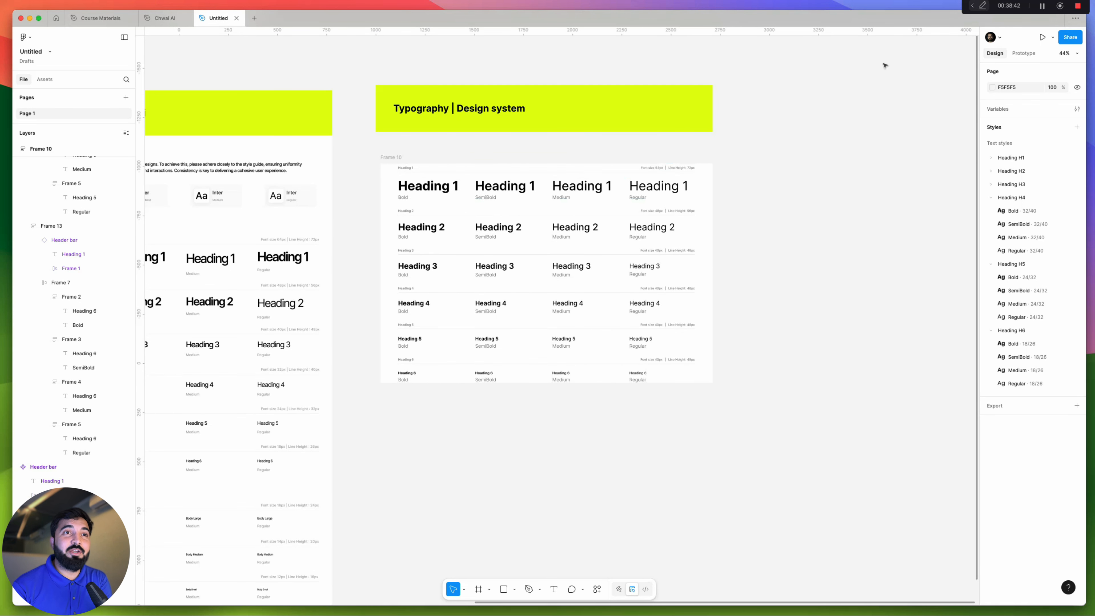
{"action": "left_click", "coordinate": [992, 197]}
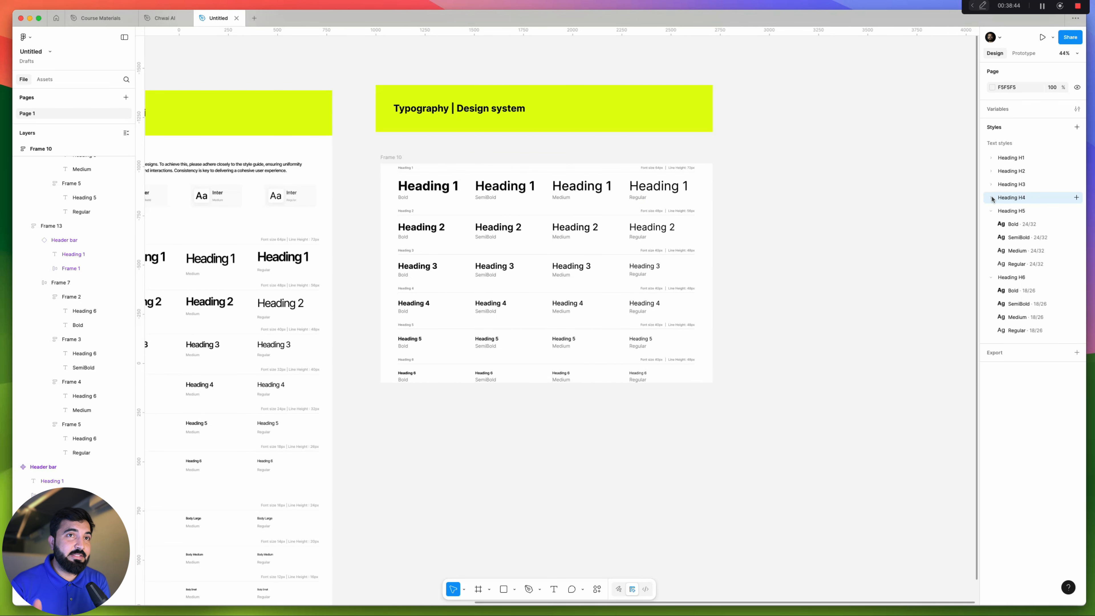
{"action": "left_click", "coordinate": [991, 211]}
{"action": "left_click", "coordinate": [990, 224]}
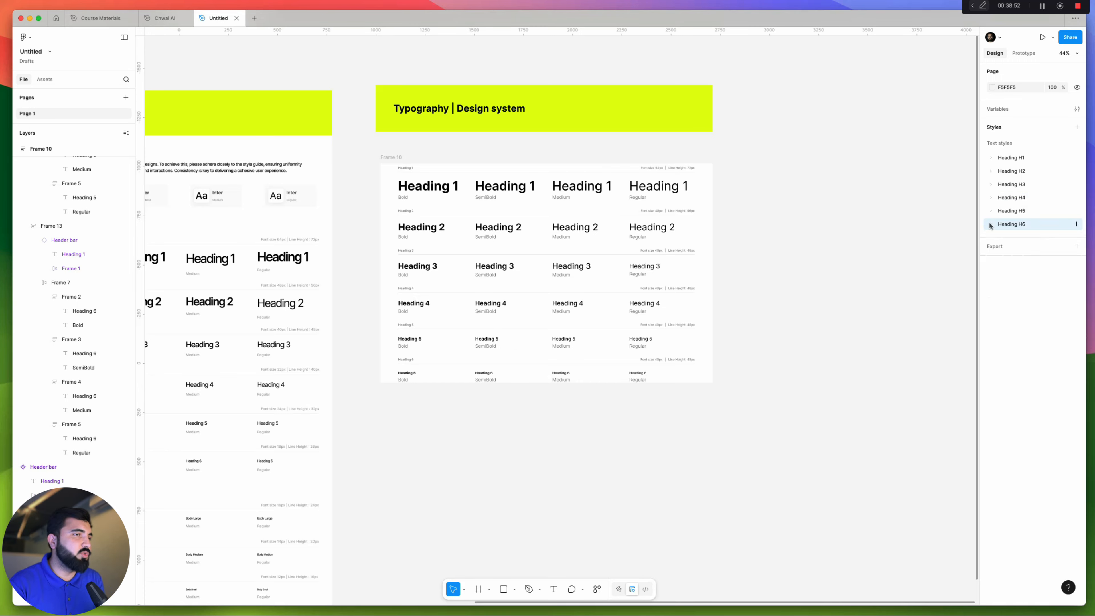
Compare the reference Typography | Chwai guideline, including its title, font cards and Body section, with the new heading samples frame
{"action": "scroll", "coordinate": [740, 303], "scroll_direction": "down", "scroll_amount": 3}
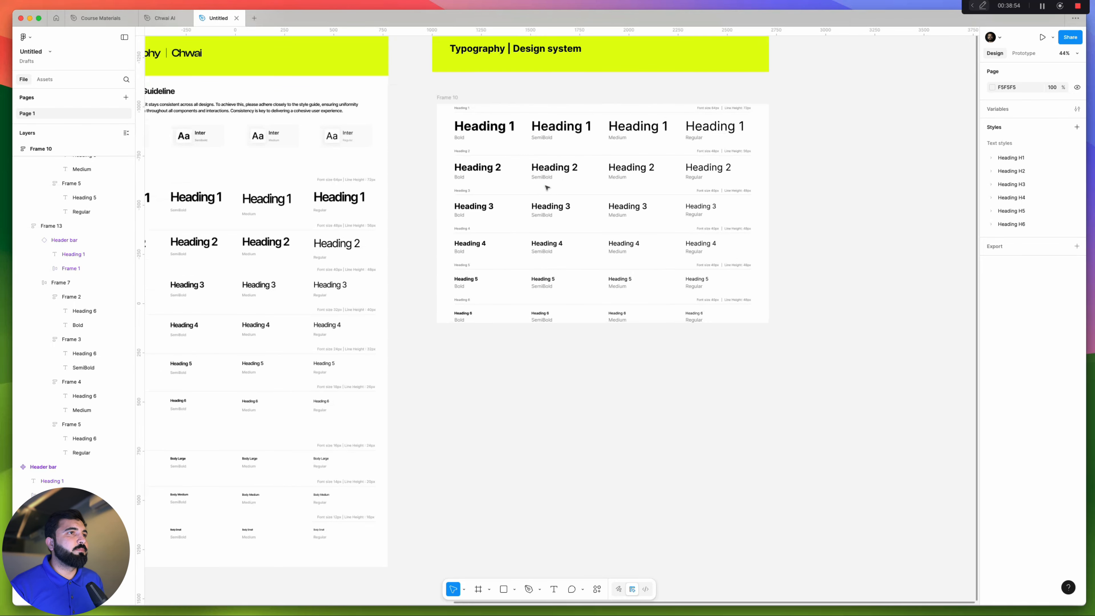
{"action": "scroll", "coordinate": [597, 332], "scroll_direction": "down", "scroll_amount": 3}
{"action": "scroll", "coordinate": [406, 311], "scroll_direction": "up", "scroll_amount": 5}
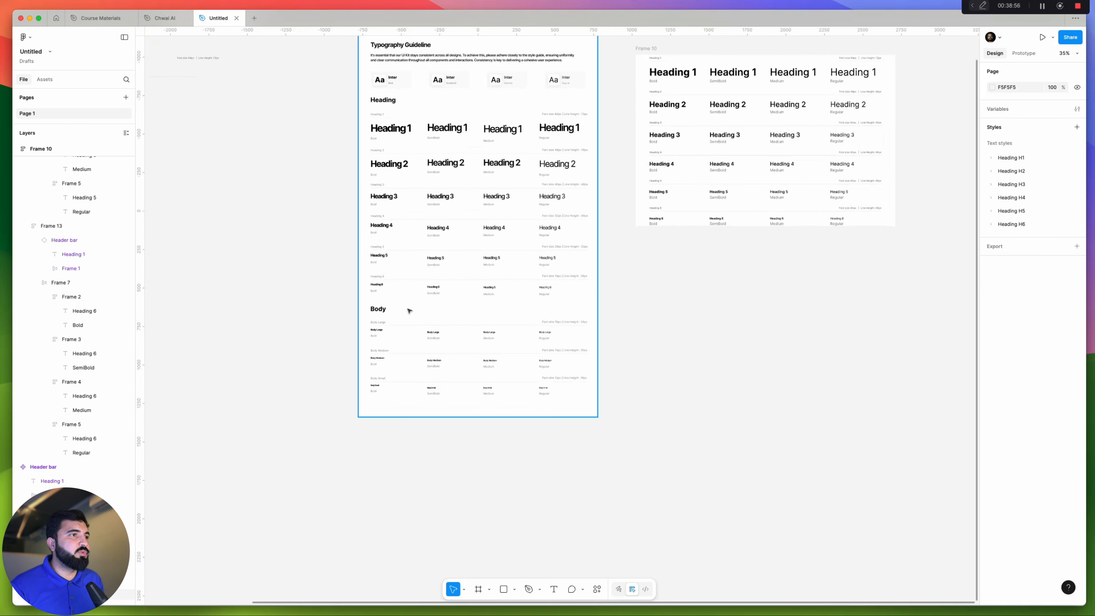
{"action": "scroll", "coordinate": [759, 297], "scroll_direction": "down", "scroll_amount": 3}
{"action": "scroll", "coordinate": [758, 297], "scroll_direction": "up", "scroll_amount": 2}
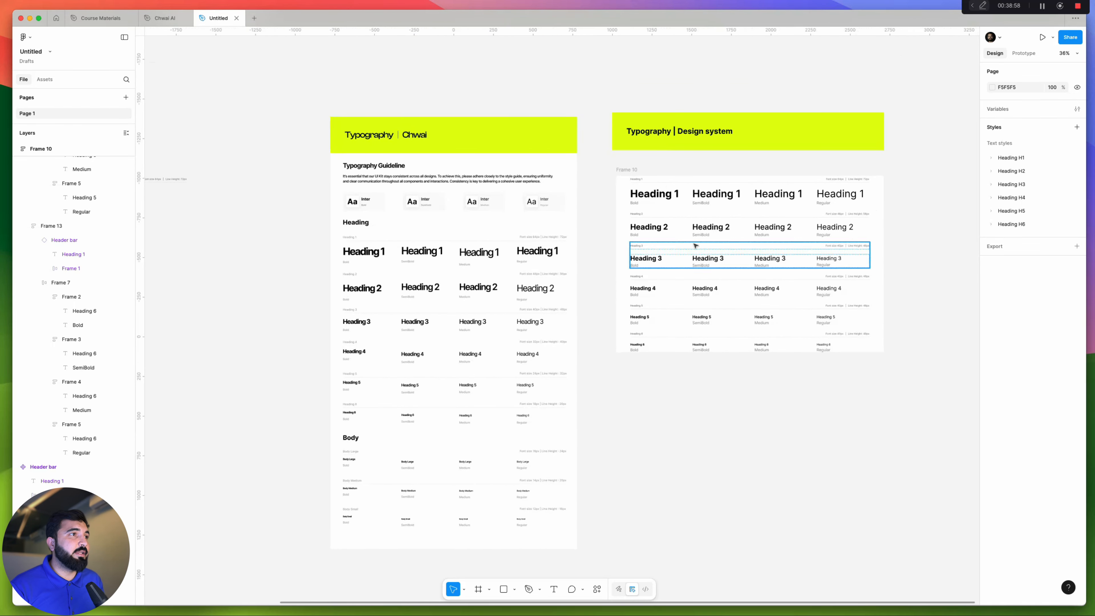
{"action": "scroll", "coordinate": [379, 178], "scroll_direction": "up", "scroll_amount": 5}
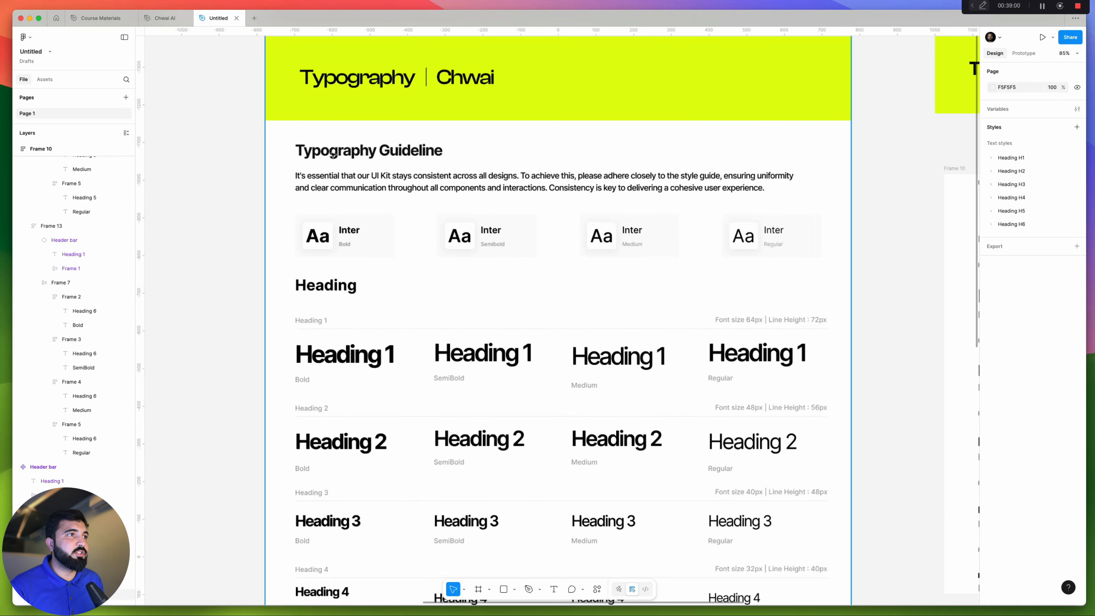
{"action": "scroll", "coordinate": [333, 155], "scroll_direction": "down", "scroll_amount": 3}
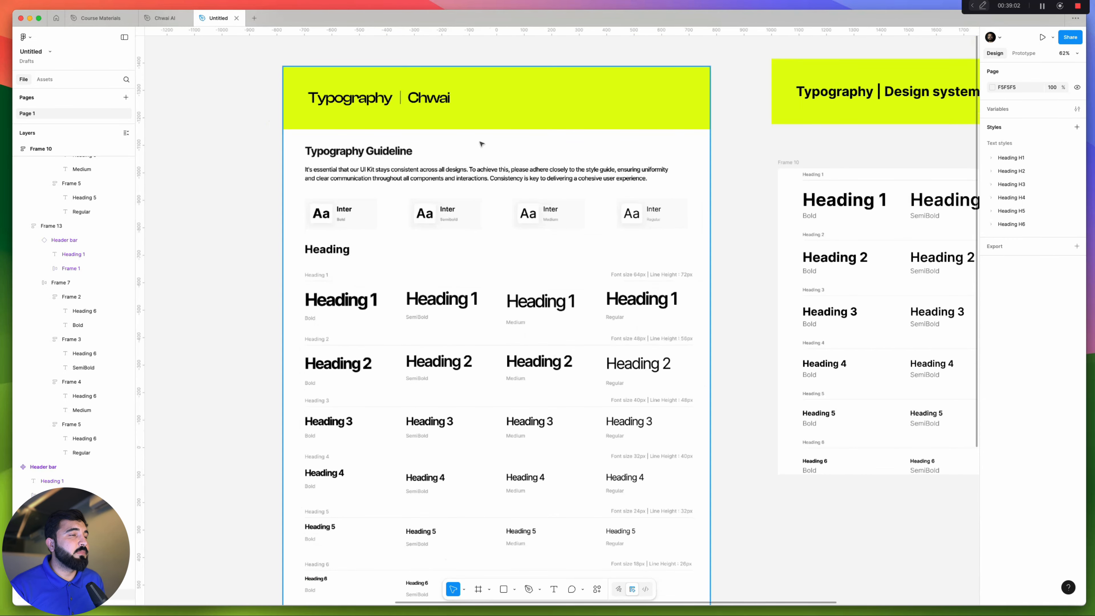
{"action": "scroll", "coordinate": [310, 158], "scroll_direction": "down", "scroll_amount": 1}
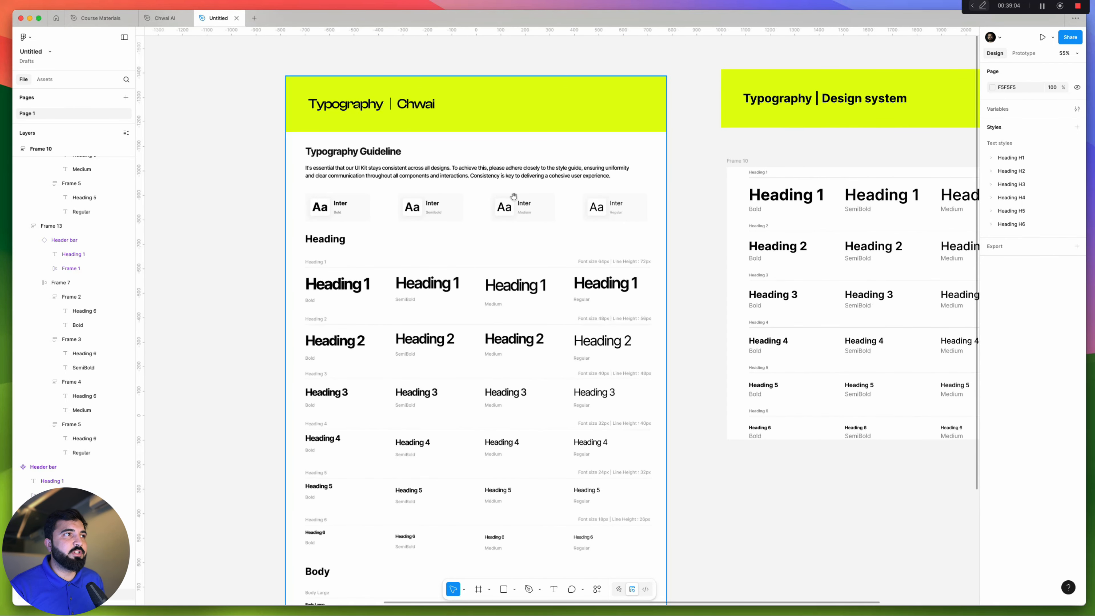
{"action": "scroll", "coordinate": [673, 224], "scroll_direction": "right", "scroll_amount": 3}
{"action": "scroll", "coordinate": [673, 224], "scroll_direction": "up", "scroll_amount": 1}
{"action": "scroll", "coordinate": [673, 224], "scroll_direction": "right", "scroll_amount": 3}
{"action": "scroll", "coordinate": [673, 224], "scroll_direction": "up", "scroll_amount": 1}
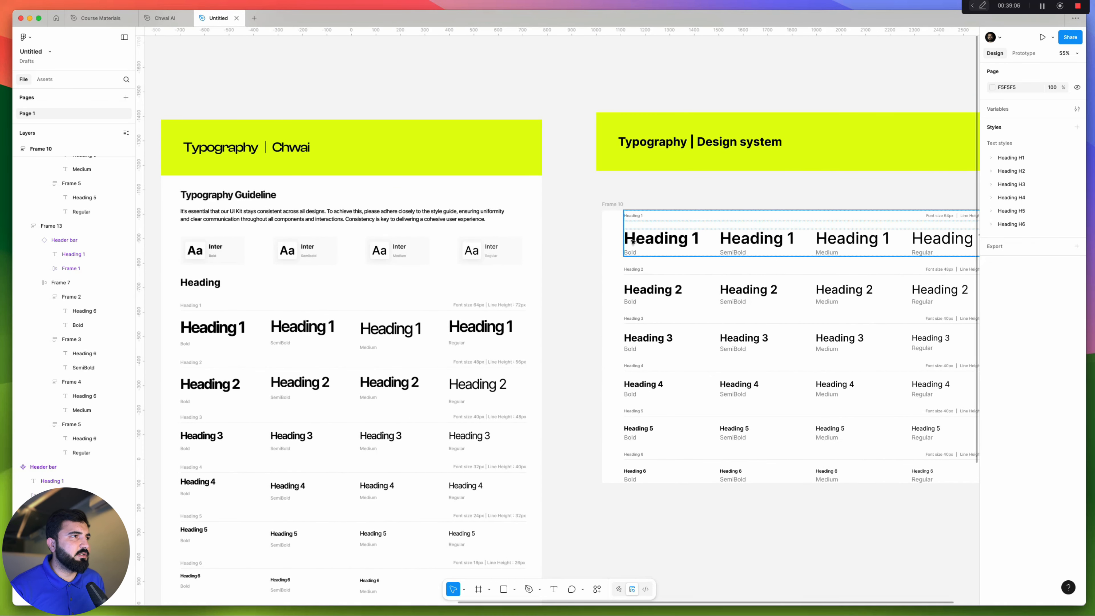
{"action": "scroll", "coordinate": [628, 243], "scroll_direction": "right", "scroll_amount": 5}
{"action": "scroll", "coordinate": [628, 242], "scroll_direction": "up", "scroll_amount": 1}
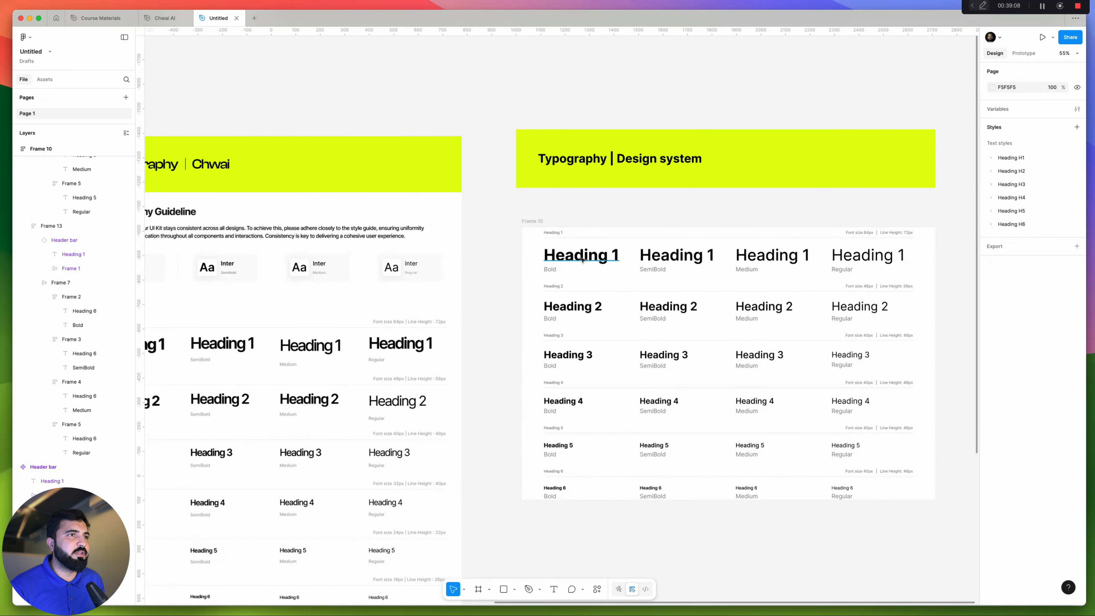
Duplicate the Bold Heading 1 text and place the copy above the Heading 1 header bar, at the start of the samples frame
{"action": "double_click", "coordinate": [587, 257]}
{"action": "scroll", "coordinate": [587, 257], "scroll_direction": "left", "scroll_amount": 3}
{"action": "scroll", "coordinate": [587, 257], "scroll_direction": "up", "scroll_amount": 3}
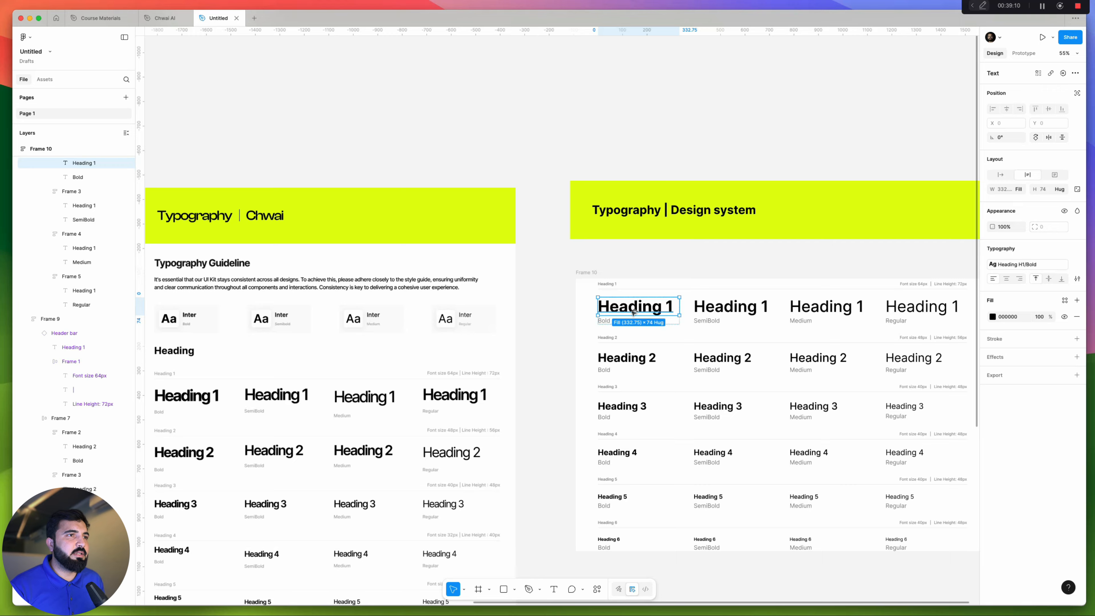
{"action": "mouse_move", "coordinate": [632, 311]}
{"action": "left_mouse_down"}
{"action": "mouse_move", "coordinate": [632, 276]}
{"action": "mouse_move", "coordinate": [630, 295]}
{"action": "left_mouse_up"}
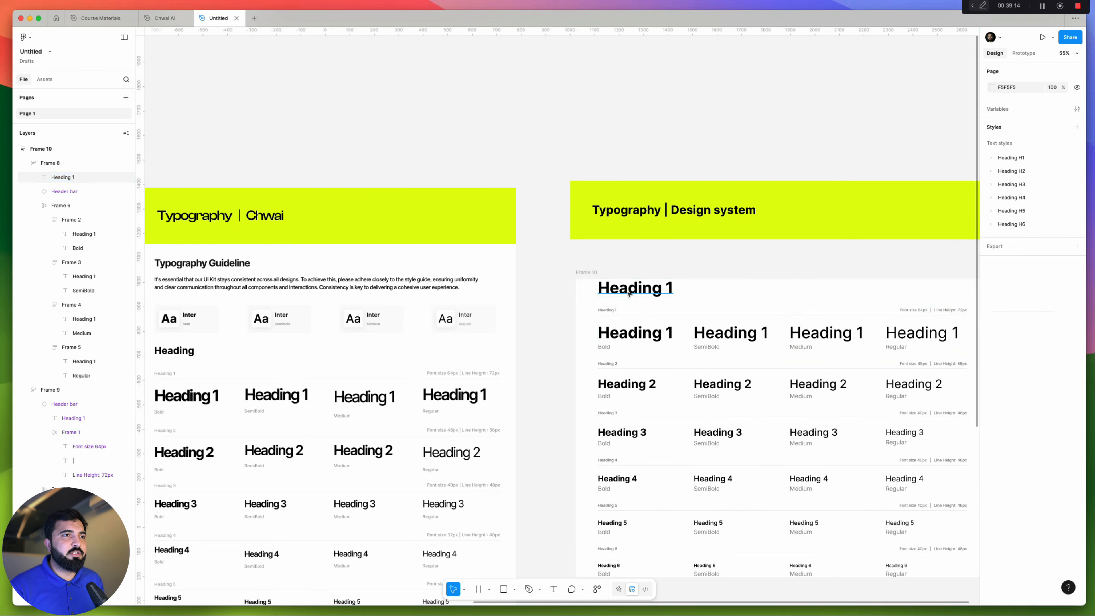
Change the copied heading text above the Heading 1 row to Inter Font
{"action": "scroll", "coordinate": [632, 287], "scroll_direction": "down", "scroll_amount": 5}
{"action": "double_click", "coordinate": [650, 290]}
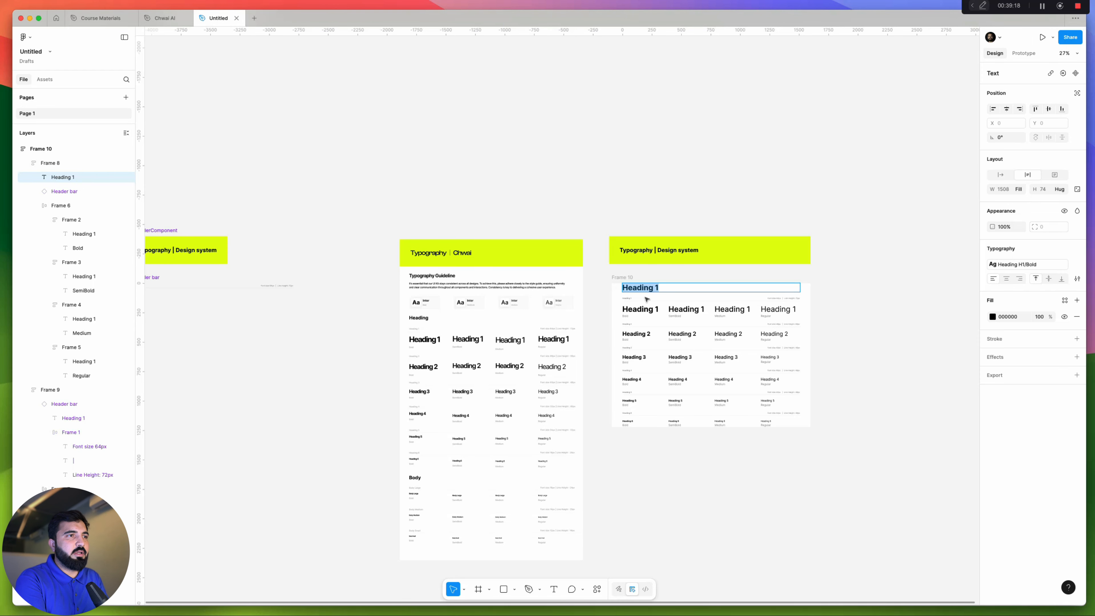
{"action": "type", "text": "Inter Font"}
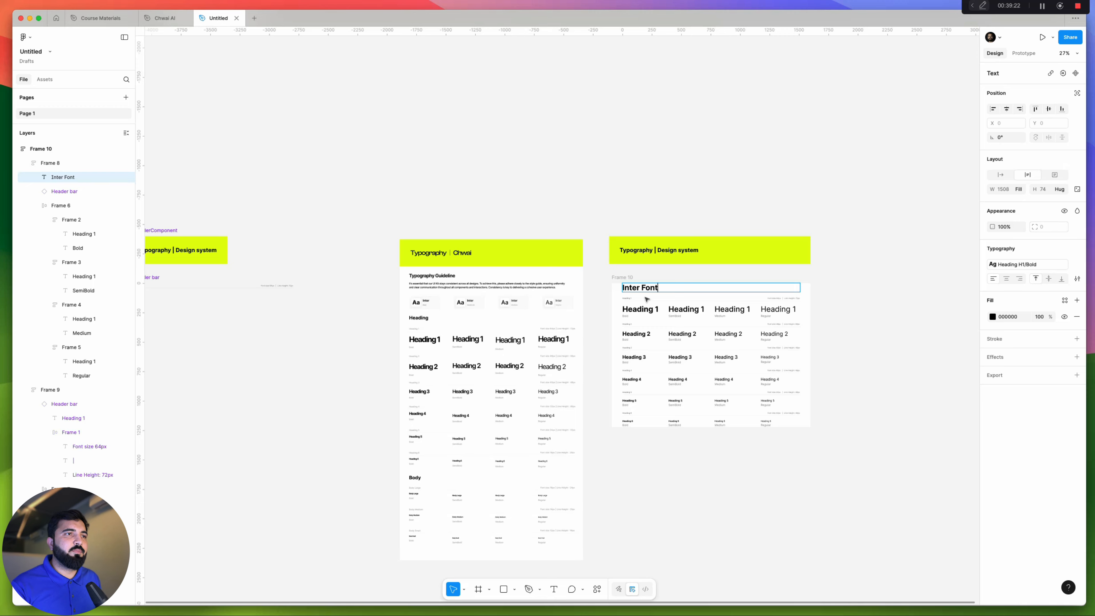
Set the heading samples frame's vertical padding to 128
{"action": "left_click", "coordinate": [623, 277]}
{"action": "scroll", "coordinate": [641, 263], "scroll_direction": "up", "scroll_amount": 5}
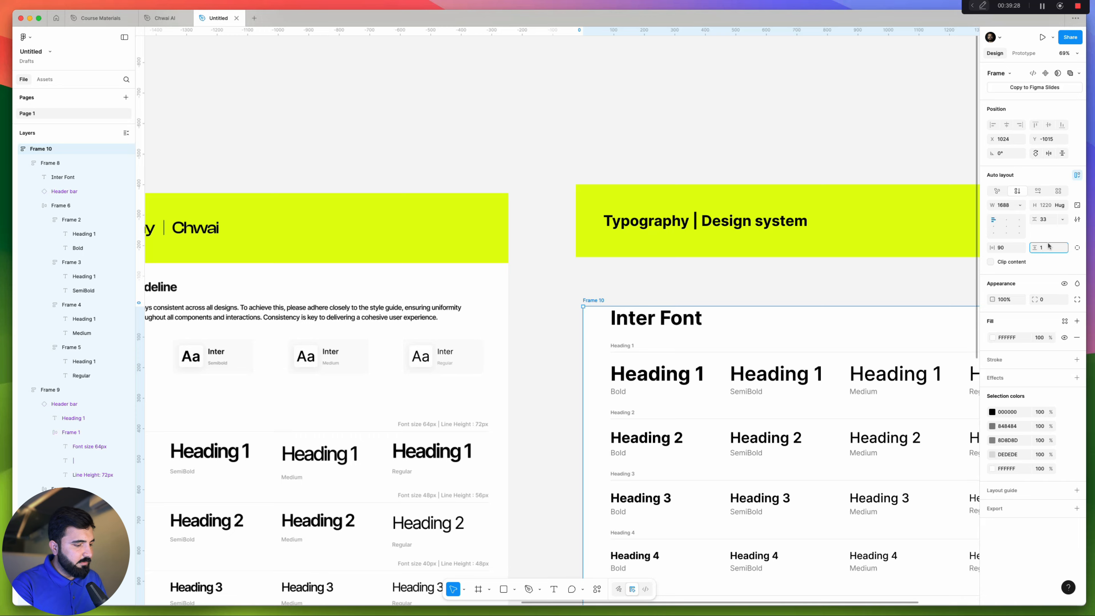
{"action": "key", "text": "Return"}
{"action": "scroll", "coordinate": [638, 285], "scroll_direction": "down", "scroll_amount": 5}
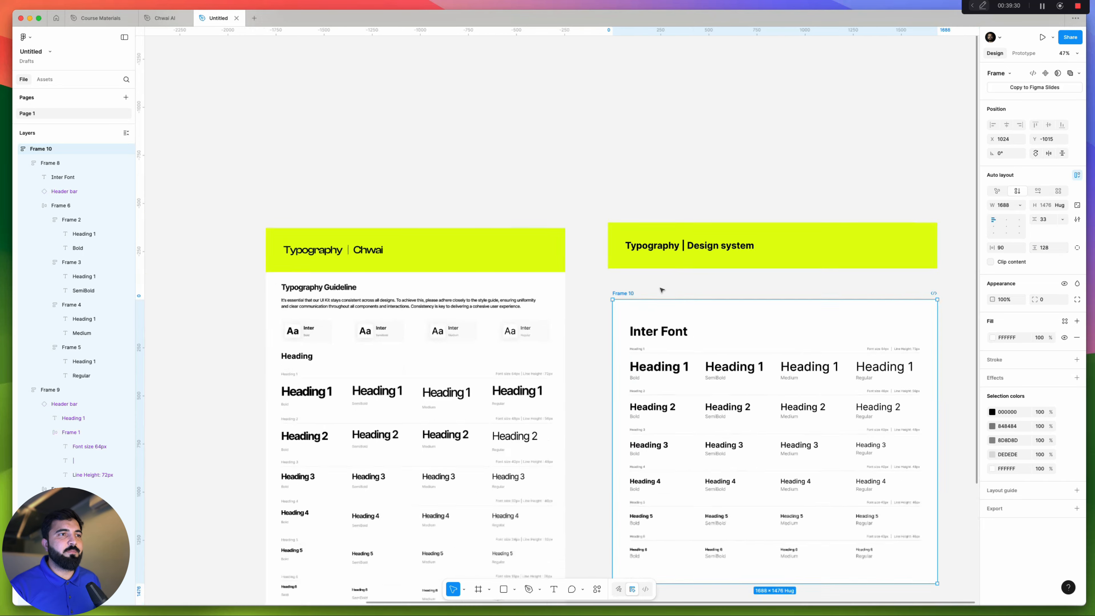
Move the heading samples frame directly beneath the Typography | Design system header, aligned with its starting edge
{"action": "mouse_move", "coordinate": [636, 282]}
{"action": "left_mouse_down"}
{"action": "mouse_move", "coordinate": [635, 271]}
{"action": "mouse_move", "coordinate": [622, 280]}
{"action": "left_mouse_up"}
{"action": "scroll", "coordinate": [634, 284], "scroll_direction": "up", "scroll_amount": 5}
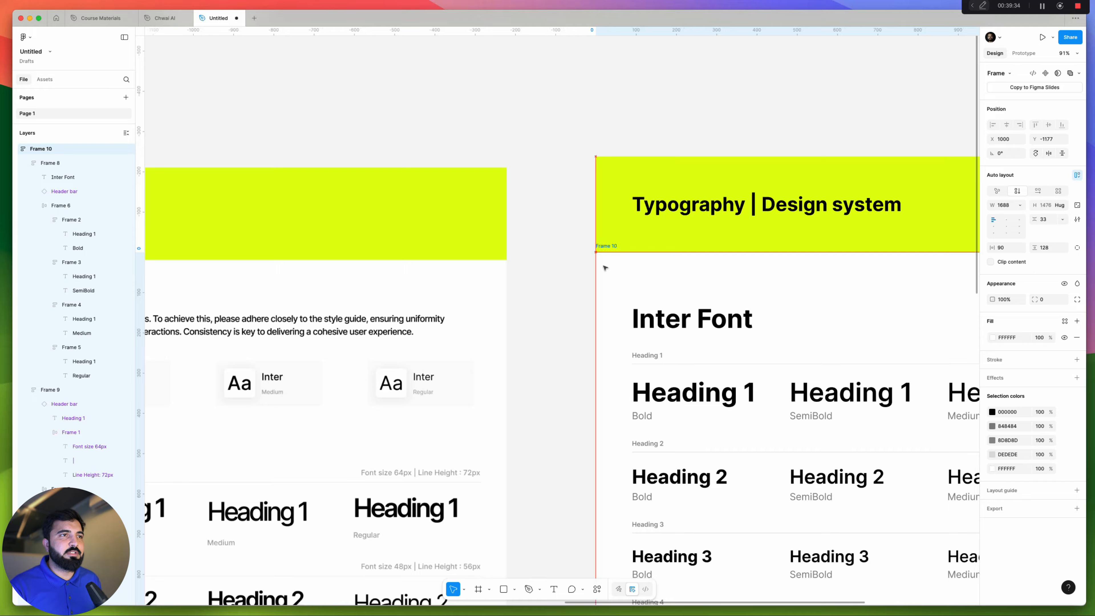
{"action": "scroll", "coordinate": [605, 268], "scroll_direction": "down", "scroll_amount": 5}
{"action": "scroll", "coordinate": [813, 244], "scroll_direction": "up", "scroll_amount": 5}
Narrow the Typography | Design system header to 1688 so it matches the samples frame's width
{"action": "left_click", "coordinate": [774, 199]}
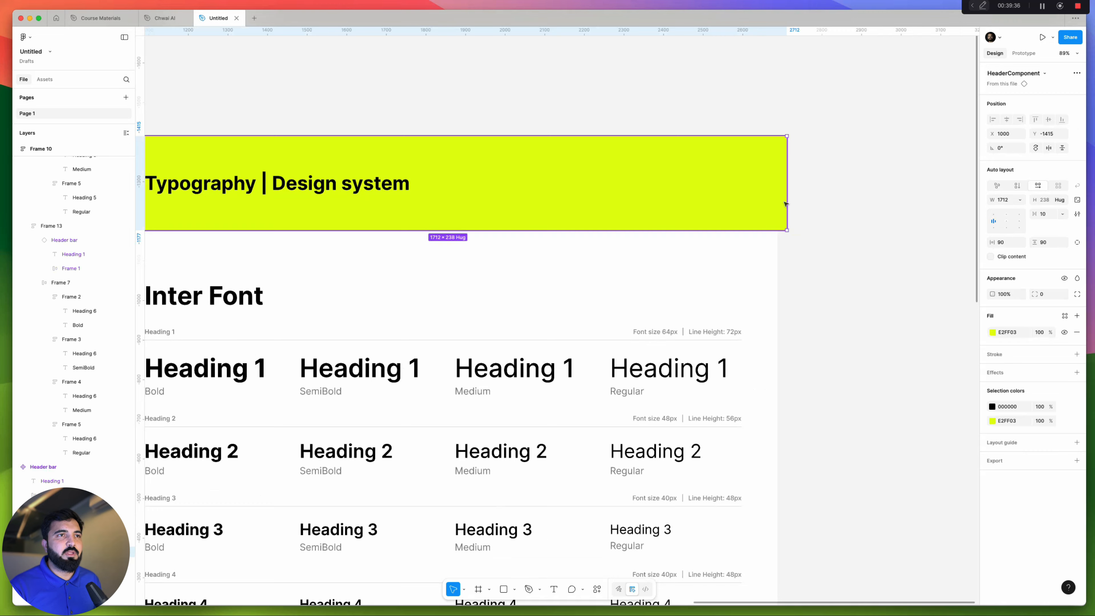
{"action": "left_click", "coordinate": [838, 261]}
{"action": "scroll", "coordinate": [788, 246], "scroll_direction": "down", "scroll_amount": 5}
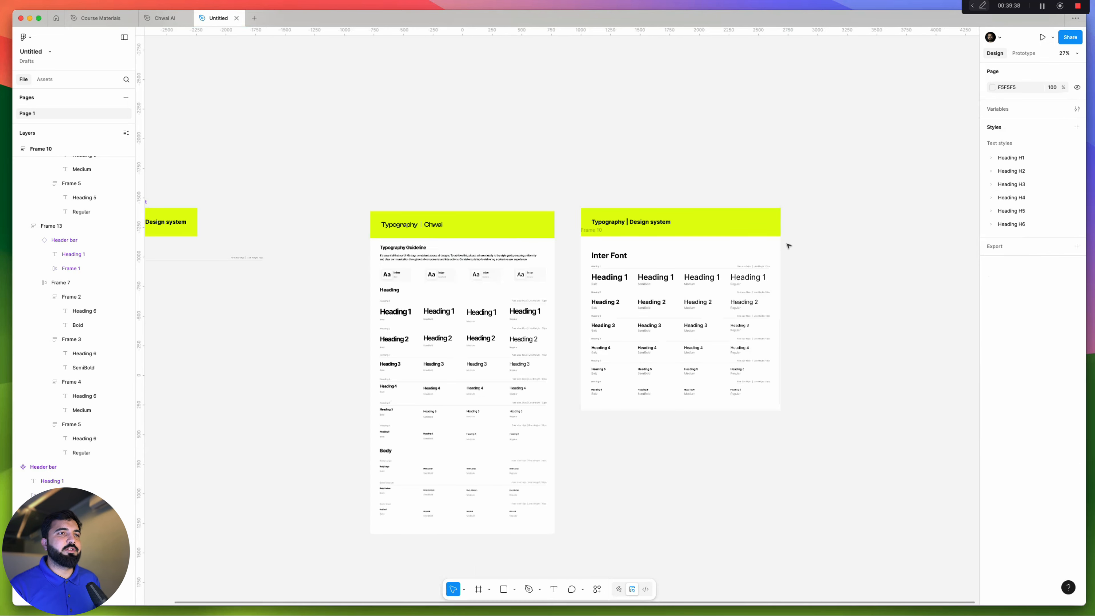
{"action": "scroll", "coordinate": [822, 325], "scroll_direction": "down", "scroll_amount": 2}
{"action": "left_click", "coordinate": [626, 164]}
{"action": "scroll", "coordinate": [625, 164], "scroll_direction": "up", "scroll_amount": 3}
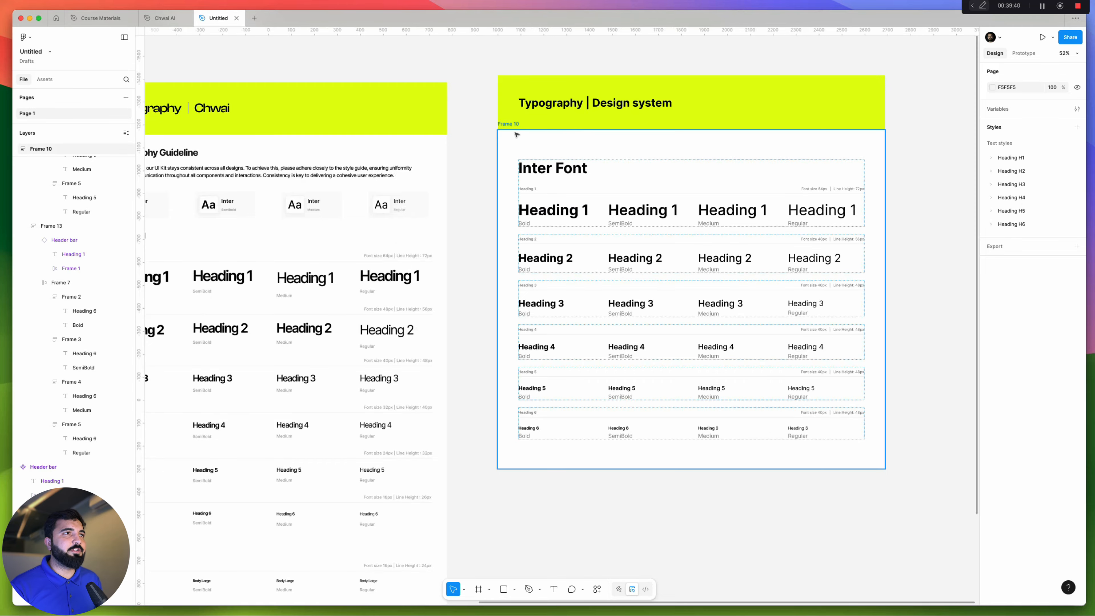
{"action": "left_click", "coordinate": [506, 123]}
{"action": "key", "text": "Delete"}
{"action": "left_click", "coordinate": [516, 120]}
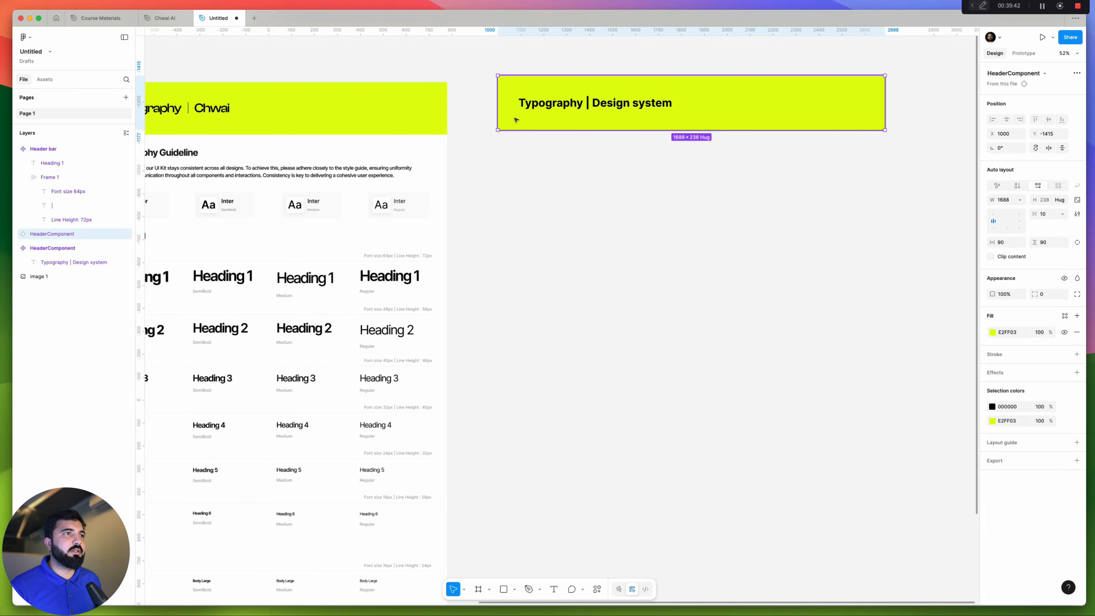
{"action": "key", "text": "super+z"}
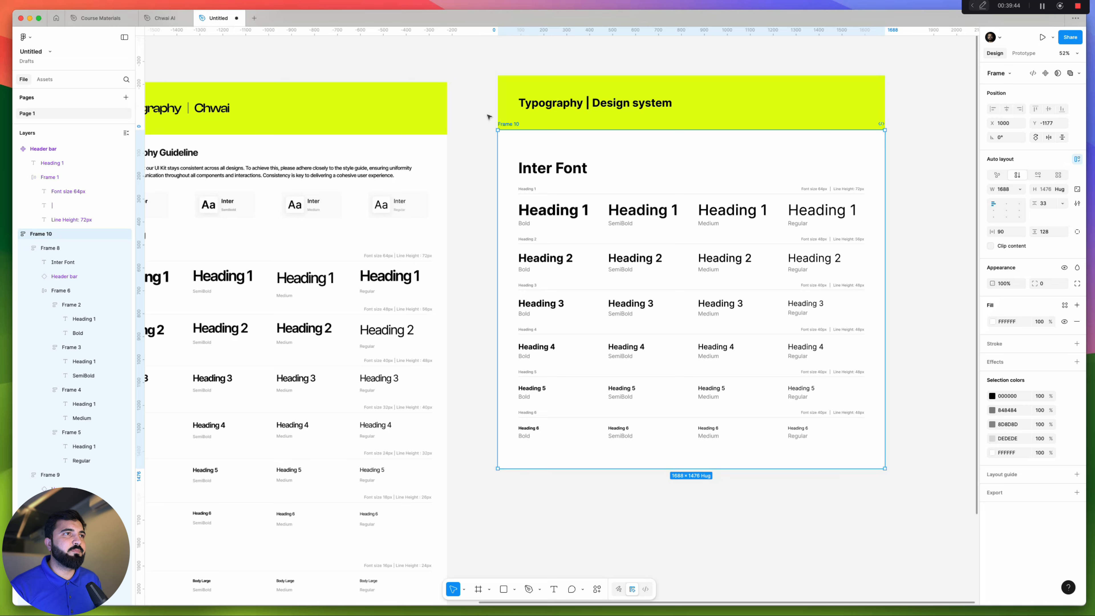
{"action": "key", "text": "super+shift+z"}
{"action": "key", "text": "super+z"}
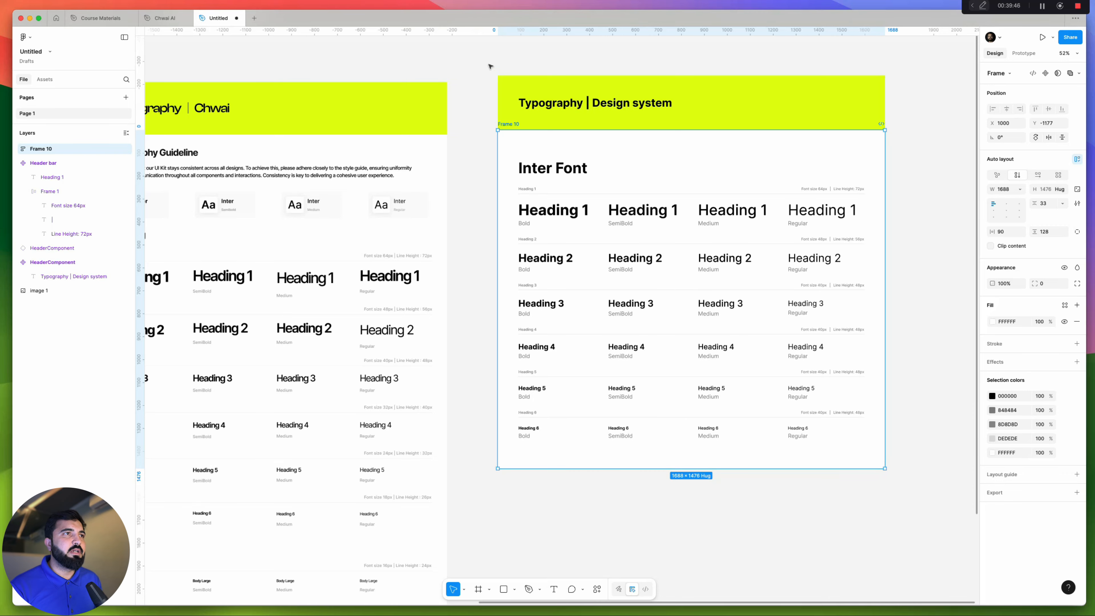
Wrap the Typography | Design system header and the heading samples frame together in one auto layout frame
{"action": "left_click_drag", "start_coordinate": [489, 65], "coordinate": [908, 482]}
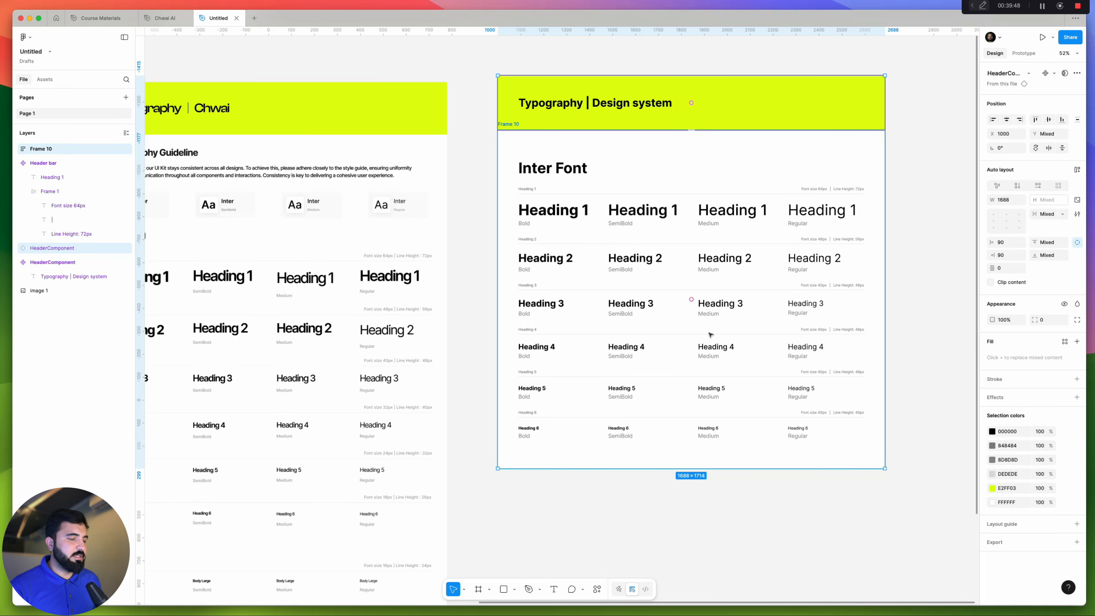
{"action": "key", "text": "shift+a"}
{"action": "scroll", "coordinate": [762, 235], "scroll_direction": "down", "scroll_amount": 5}
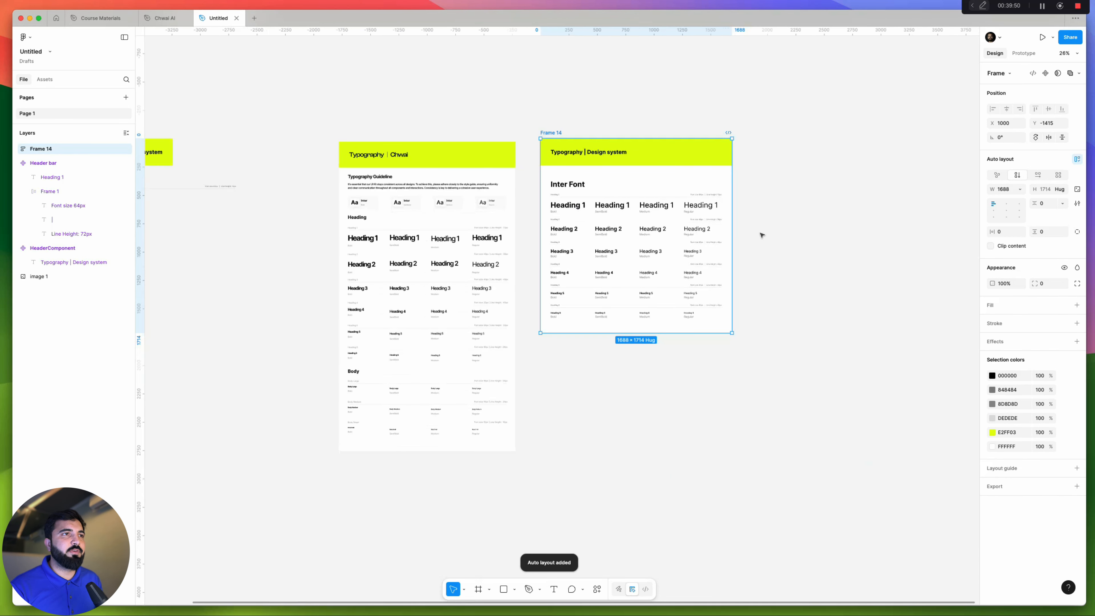
{"action": "scroll", "coordinate": [604, 163], "scroll_direction": "up", "scroll_amount": 5}
Change the Inter Font title above the Heading 1 row to Heading | Inter Font
{"action": "left_click", "coordinate": [605, 163], "text": "super"}
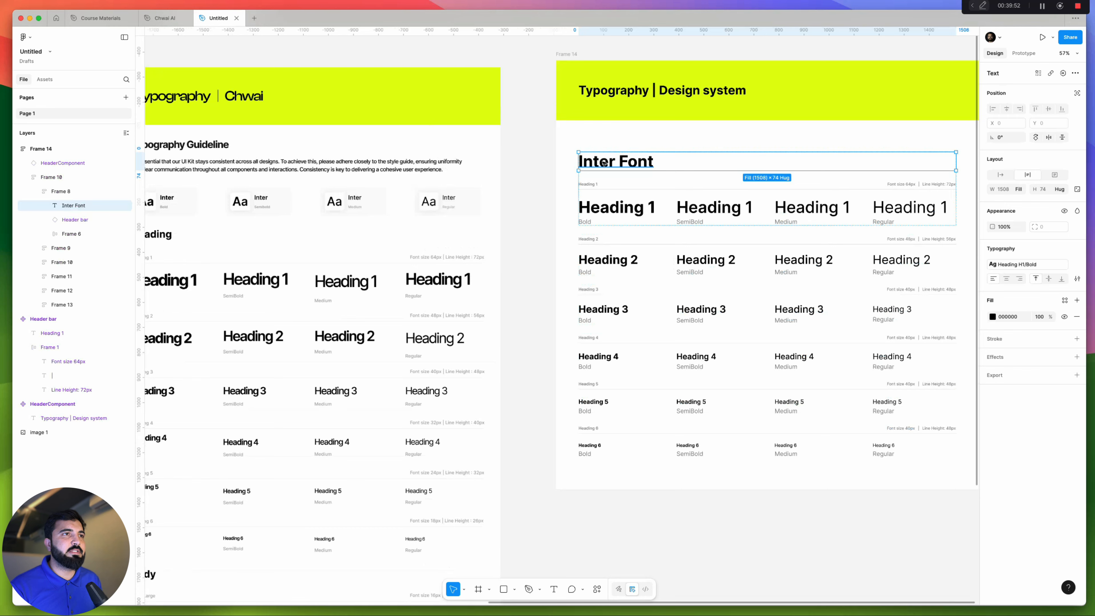
{"action": "double_click", "coordinate": [601, 162]}
{"action": "left_click", "coordinate": [581, 163]}
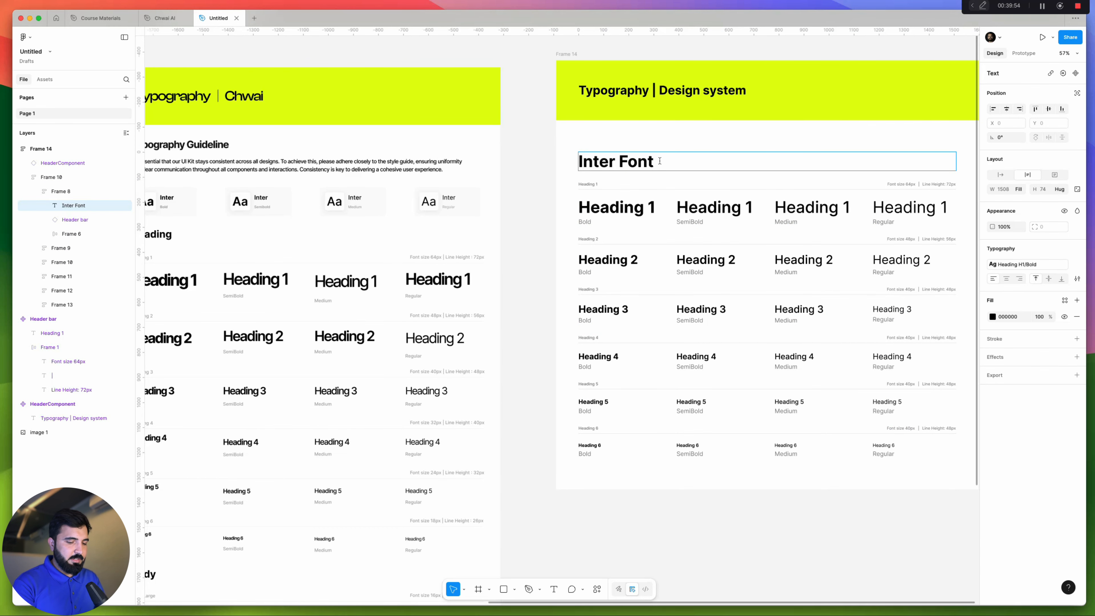
{"action": "type", "text": "Heading "}
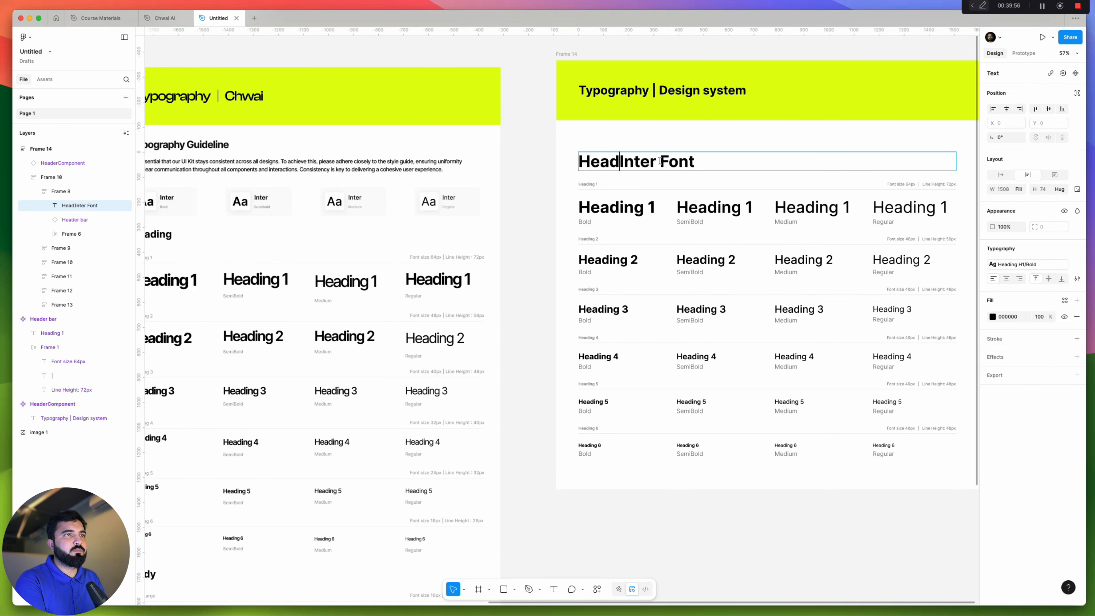
{"action": "type", "text": "|"}
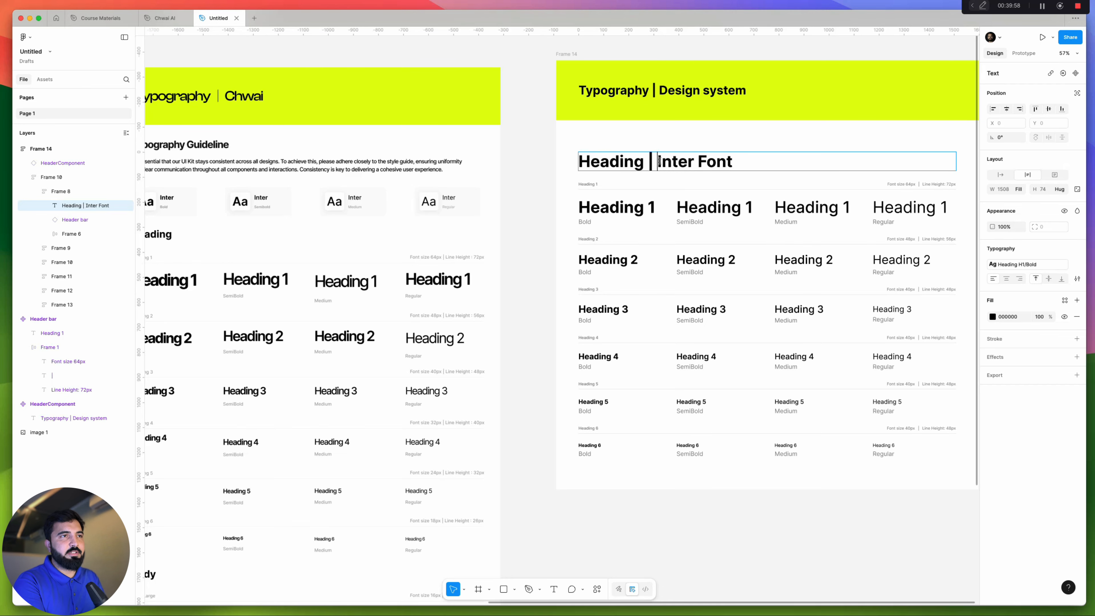
{"action": "scroll", "coordinate": [602, 150], "scroll_direction": "down", "scroll_amount": 3}
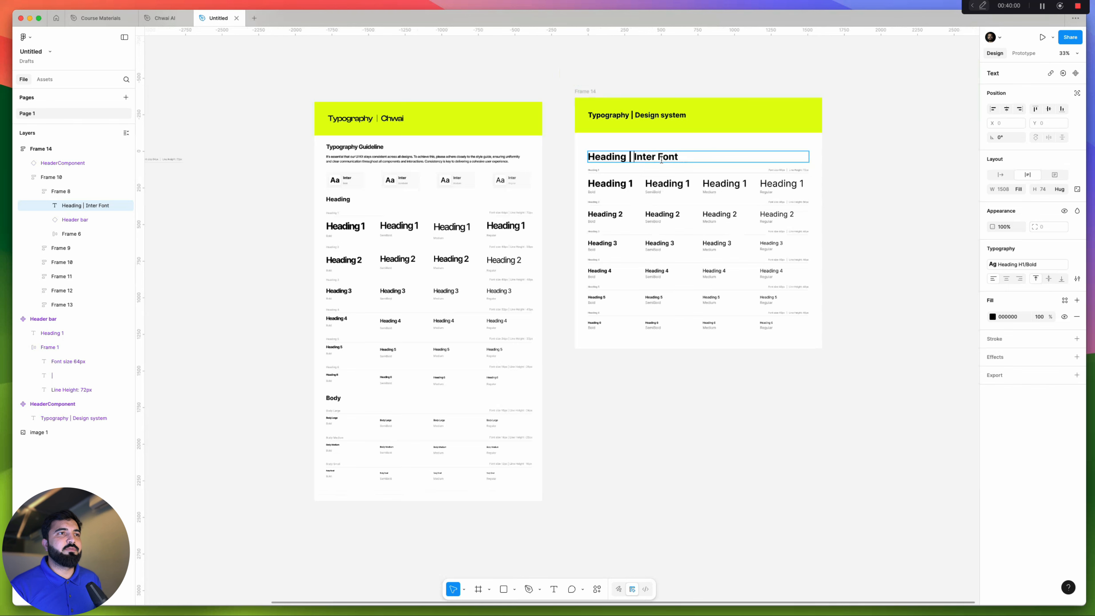
Apply the Heading H1/Medium text style to the Heading | Inter Font title
{"action": "left_click_drag", "start_coordinate": [681, 157], "coordinate": [548, 188]}
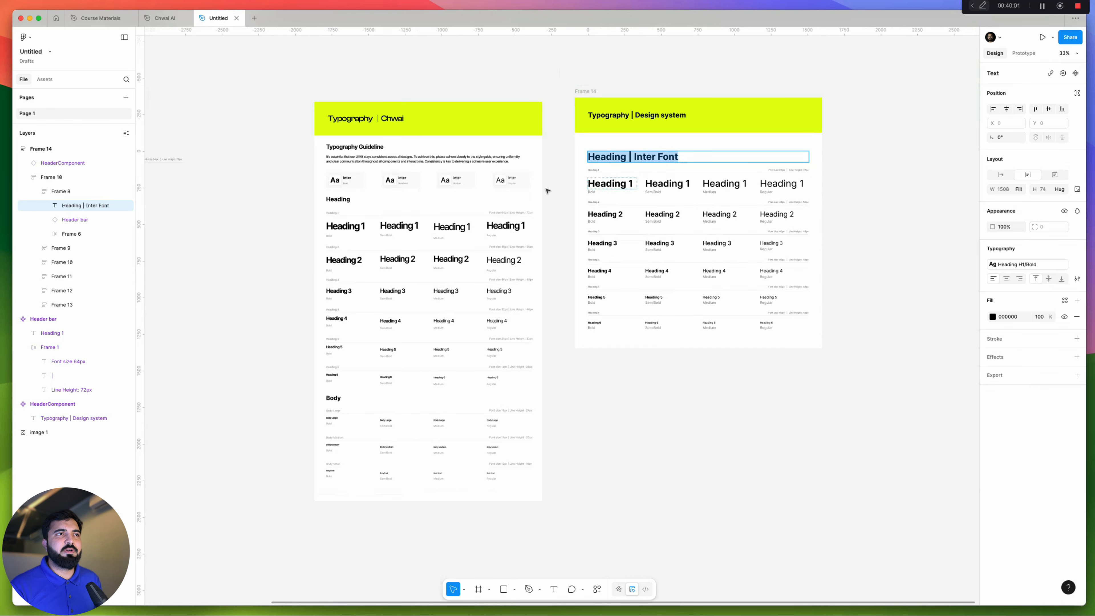
{"action": "left_click", "coordinate": [1034, 265]}
{"action": "left_click", "coordinate": [839, 359]}
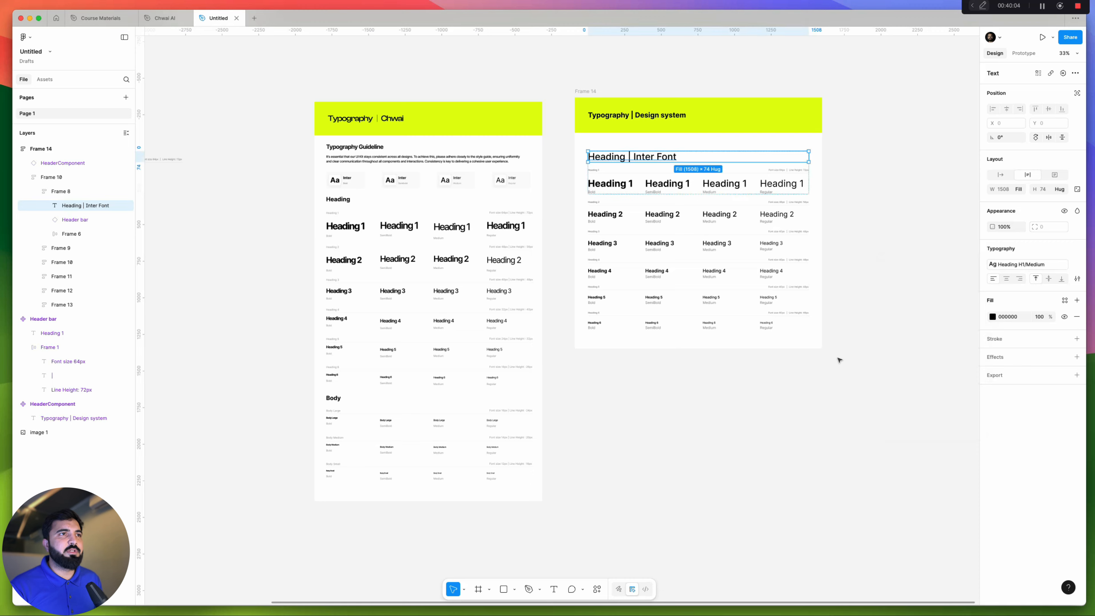
{"action": "left_click", "coordinate": [843, 364]}
{"action": "scroll", "coordinate": [819, 362], "scroll_direction": "down", "scroll_amount": 2}
{"action": "left_click_drag", "start_coordinate": [795, 360], "coordinate": [650, 362]}
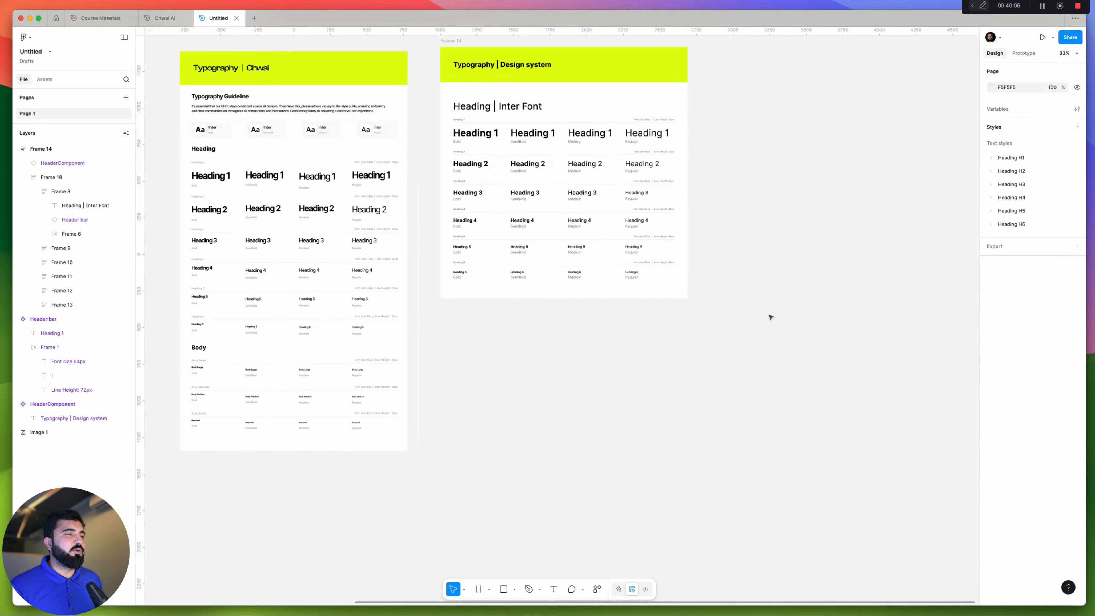
{"action": "left_click_drag", "start_coordinate": [524, 121], "coordinate": [525, 280]}
{"action": "key", "text": "ctrl+z"}
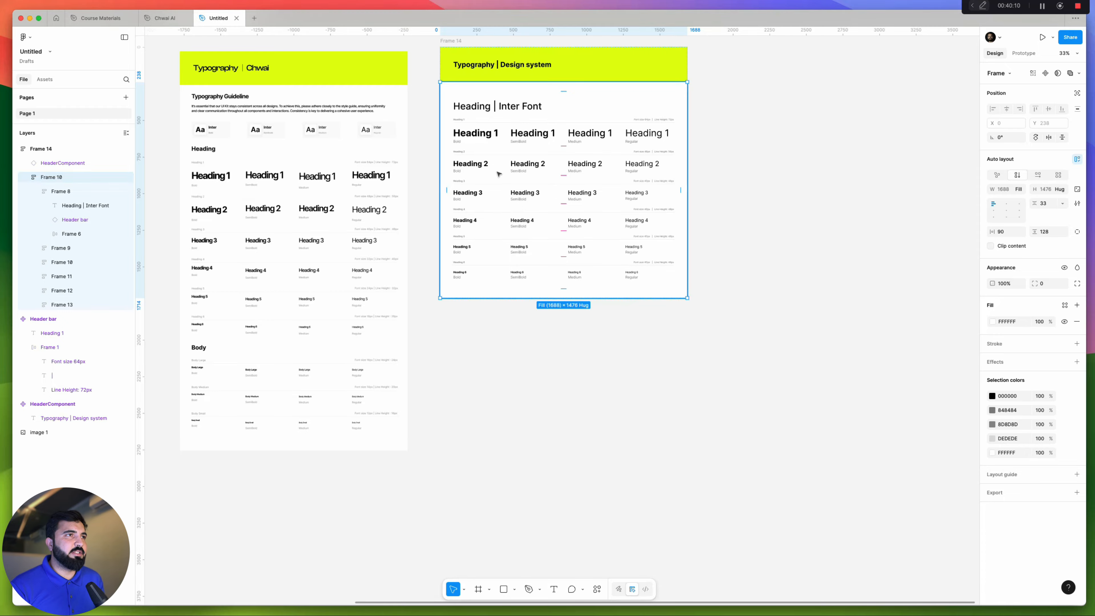
{"action": "left_click", "coordinate": [494, 139]}
{"action": "left_click_drag", "start_coordinate": [487, 122], "coordinate": [477, 319]}
{"action": "left_click", "coordinate": [741, 321]}
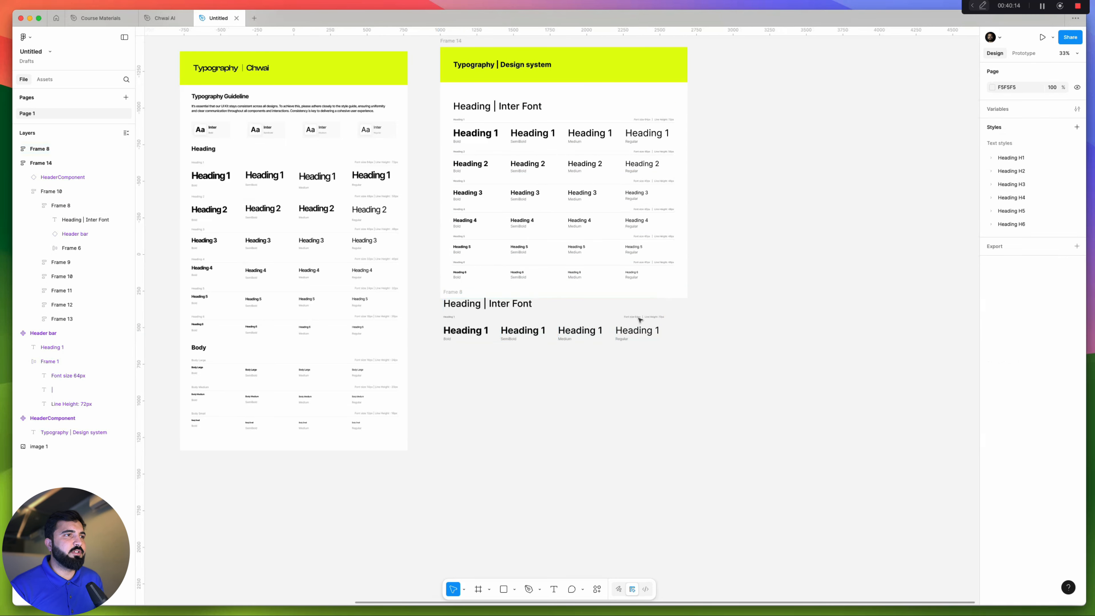
{"action": "key", "text": "super+z"}
{"action": "key", "text": "super+z"}
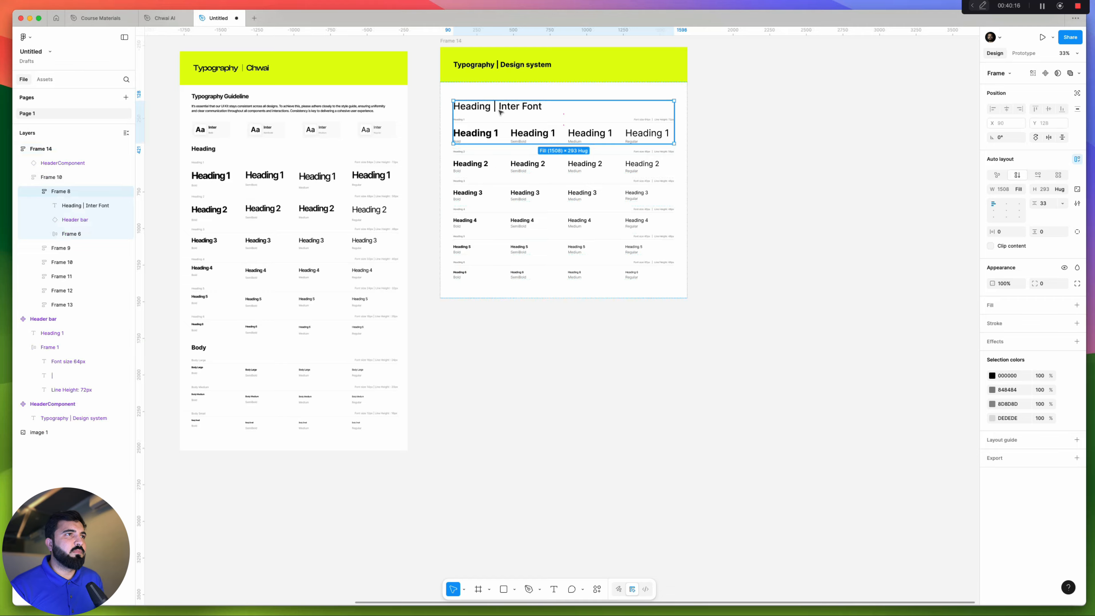
Duplicate the heading samples frame below the original and delete the Heading 2 to Heading 6 rows from the copy
{"action": "left_click_drag", "start_coordinate": [549, 91], "coordinate": [539, 313]}
{"action": "left_click", "coordinate": [486, 383]}
{"action": "left_click", "coordinate": [494, 421], "text": "shift"}
{"action": "left_click", "coordinate": [494, 442], "text": "shift"}
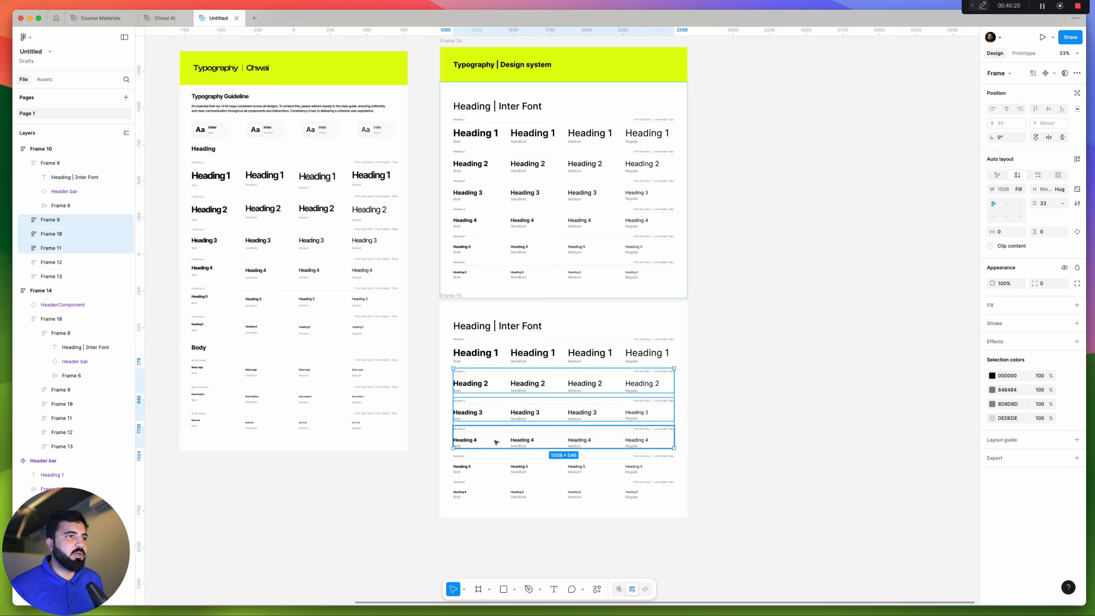
{"action": "left_click", "coordinate": [495, 470], "text": "shift"}
{"action": "left_click", "coordinate": [495, 493], "text": "shift"}
{"action": "key", "text": "Delete"}
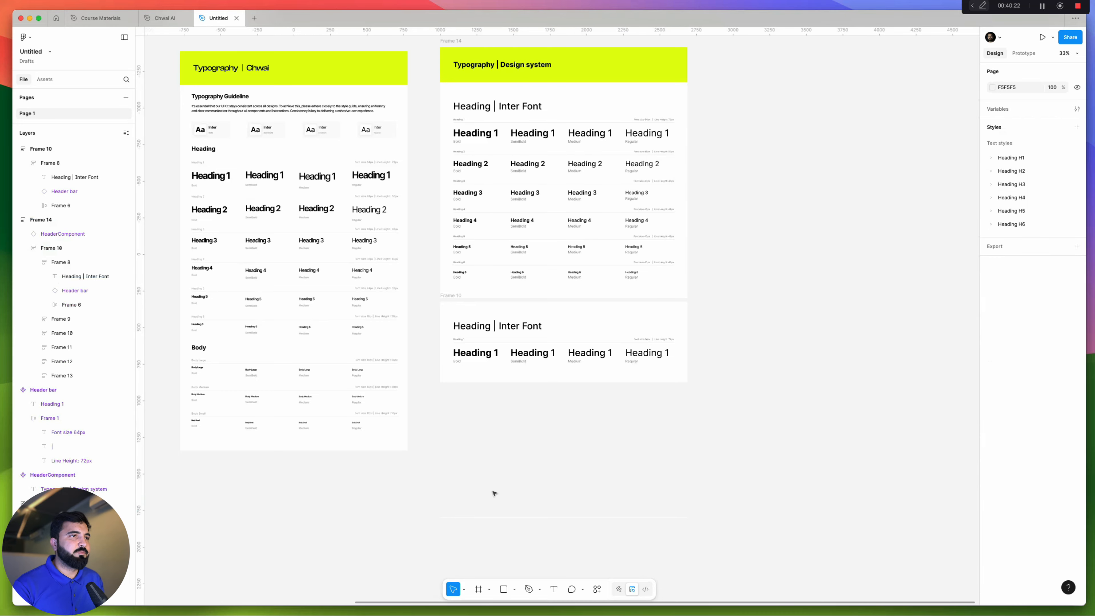
Place the copied Heading 1 section inside the design system auto layout frame, directly beneath the heading samples
{"action": "scroll", "coordinate": [518, 386], "scroll_direction": "up", "scroll_amount": 5}
{"action": "left_click_drag", "start_coordinate": [417, 370], "coordinate": [449, 320]}
{"action": "left_click_drag", "start_coordinate": [461, 197], "coordinate": [464, 191]}
{"action": "left_click", "coordinate": [631, 398]}
{"action": "scroll", "coordinate": [631, 399], "scroll_direction": "down", "scroll_amount": 4}
{"action": "left_click_drag", "start_coordinate": [518, 366], "coordinate": [549, 389]}
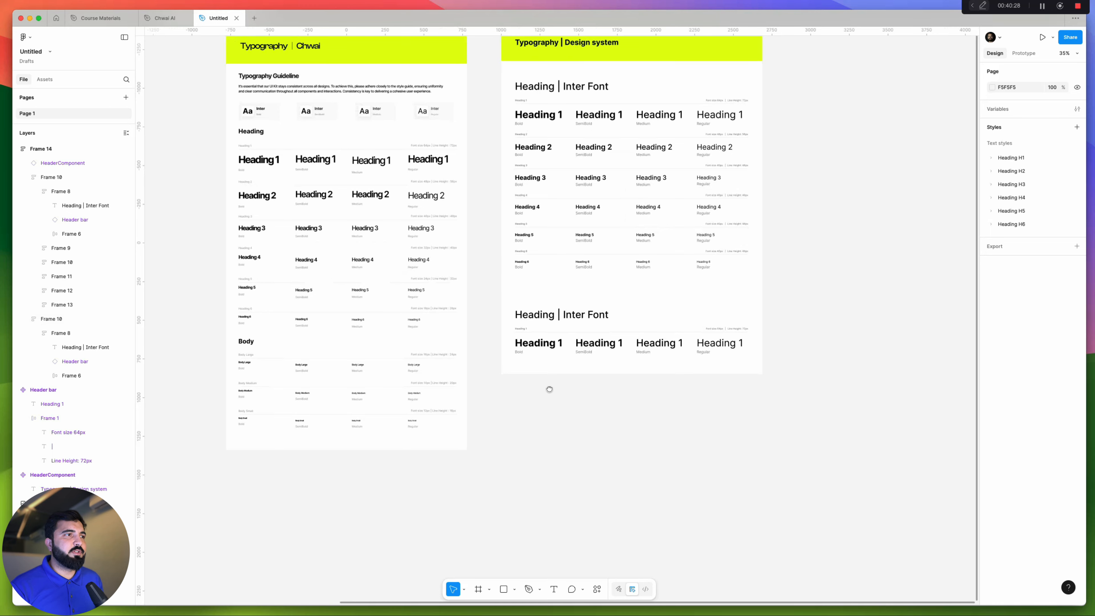
Change the copied section's title to Body | Inter Font
{"action": "left_click", "coordinate": [527, 346]}
{"action": "scroll", "coordinate": [539, 328], "scroll_direction": "up", "scroll_amount": 1}
{"action": "double_click", "coordinate": [540, 314]}
{"action": "double_click", "coordinate": [540, 314]}
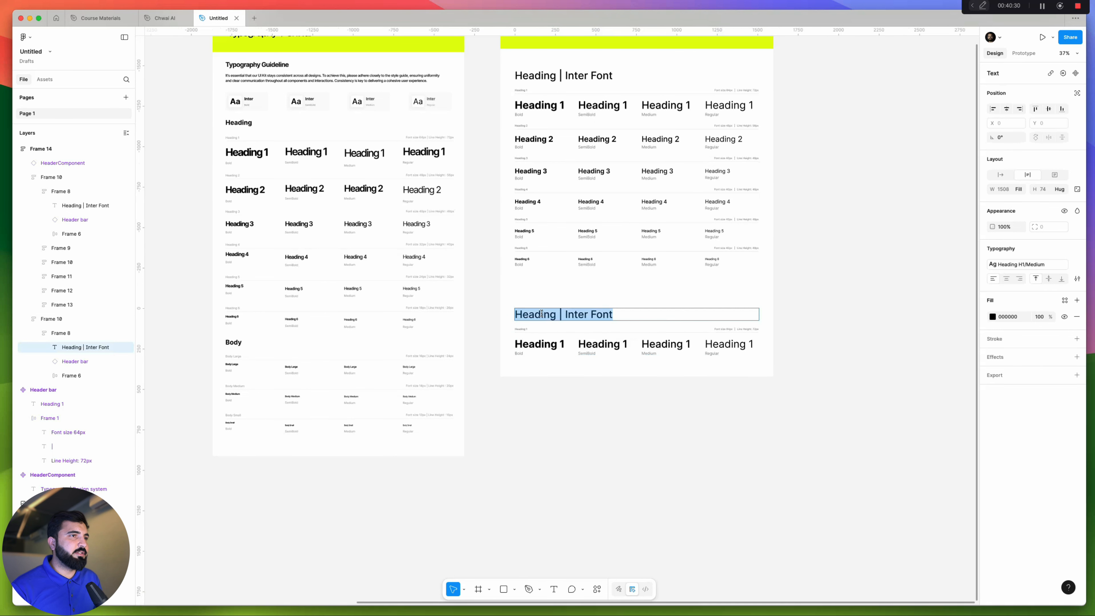
{"action": "type", "text": "Body"}
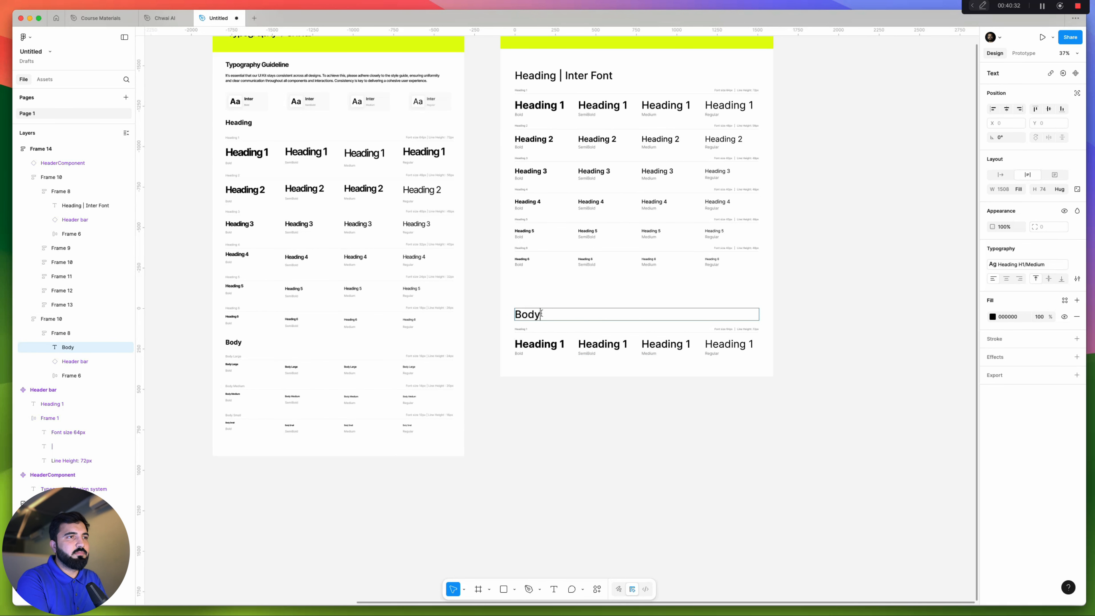
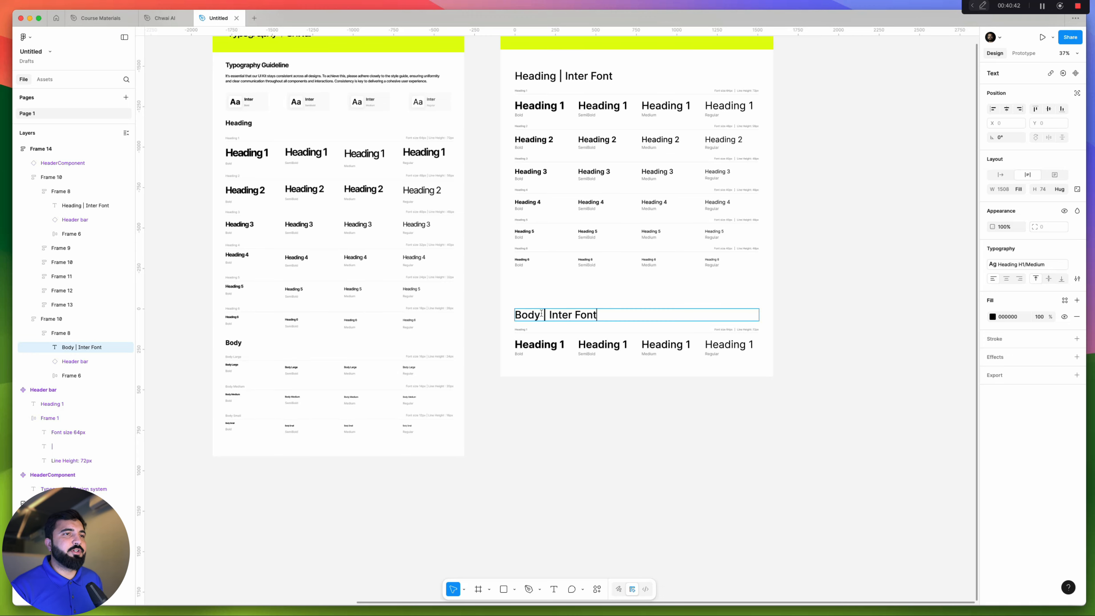
{"action": "key", "text": "Escape"}
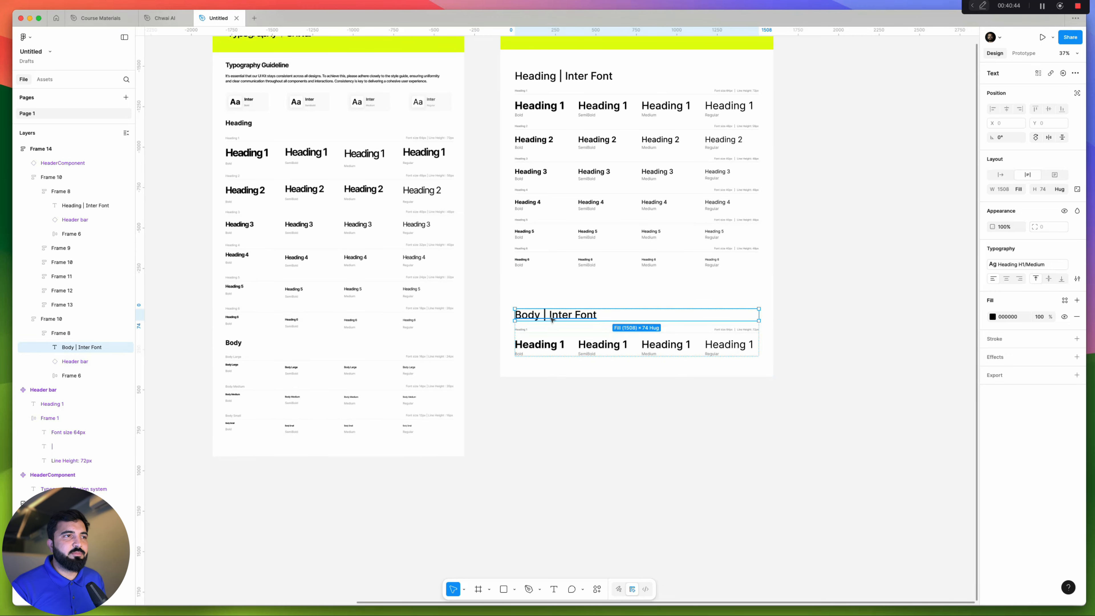
{"action": "scroll", "coordinate": [551, 320], "scroll_direction": "up", "scroll_amount": 5}
{"action": "scroll", "coordinate": [552, 314], "scroll_direction": "down", "scroll_amount": 4}
{"action": "double_click", "coordinate": [551, 308]}
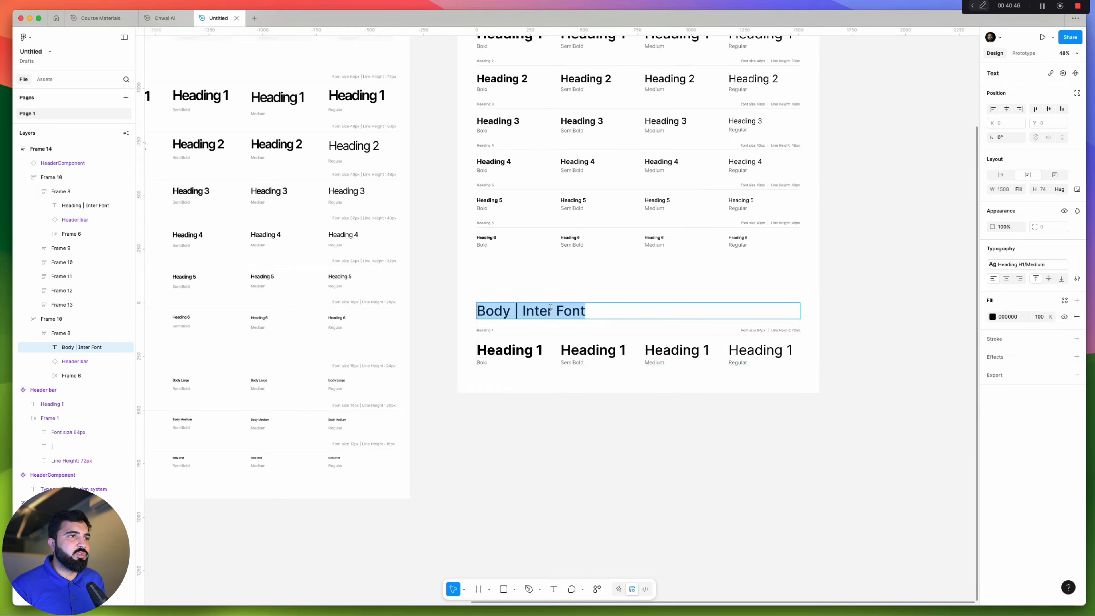
{"action": "left_click", "coordinate": [529, 312]}
{"action": "left_click_drag", "start_coordinate": [609, 312], "coordinate": [537, 316]}
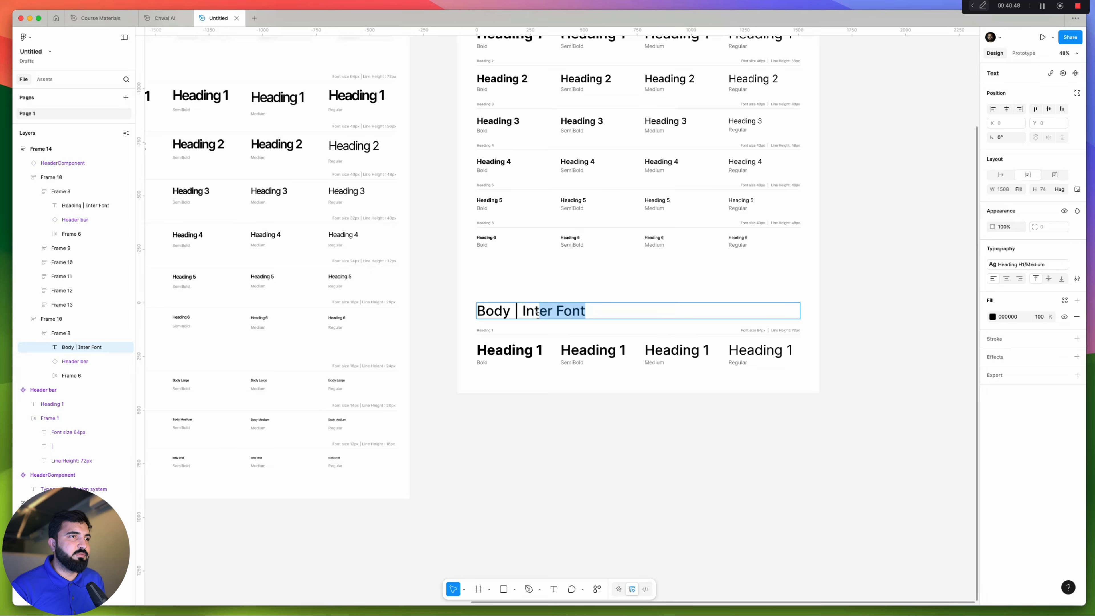
{"action": "key", "text": "Escape"}
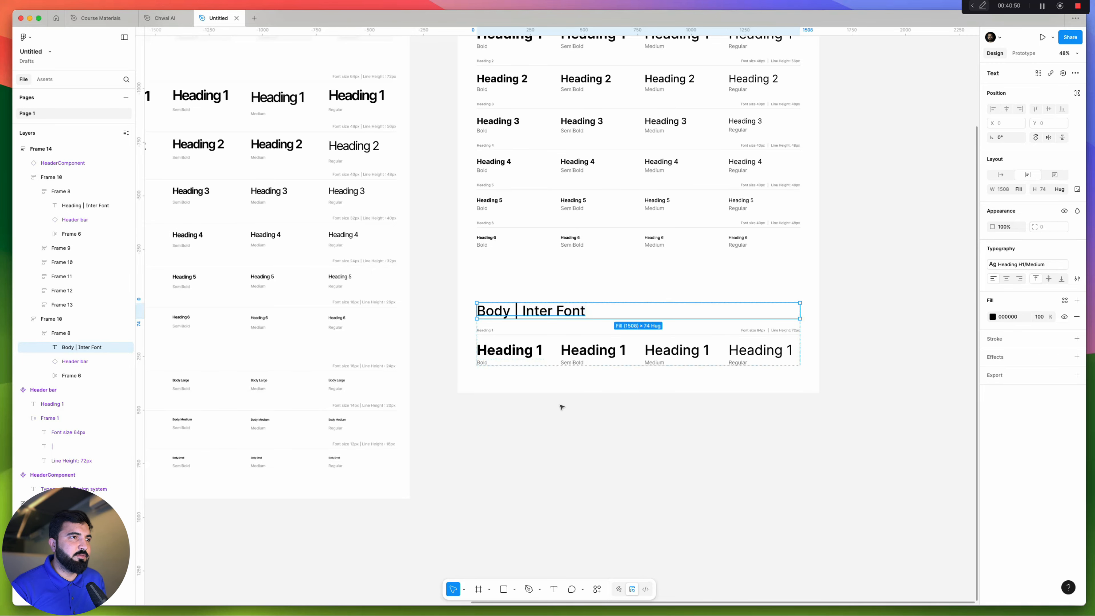
Change the grey row label under the Body | Inter Font title to Body Larg
{"action": "scroll", "coordinate": [604, 326], "scroll_direction": "left", "scroll_amount": 4}
{"action": "scroll", "coordinate": [603, 326], "scroll_direction": "down", "scroll_amount": 1}
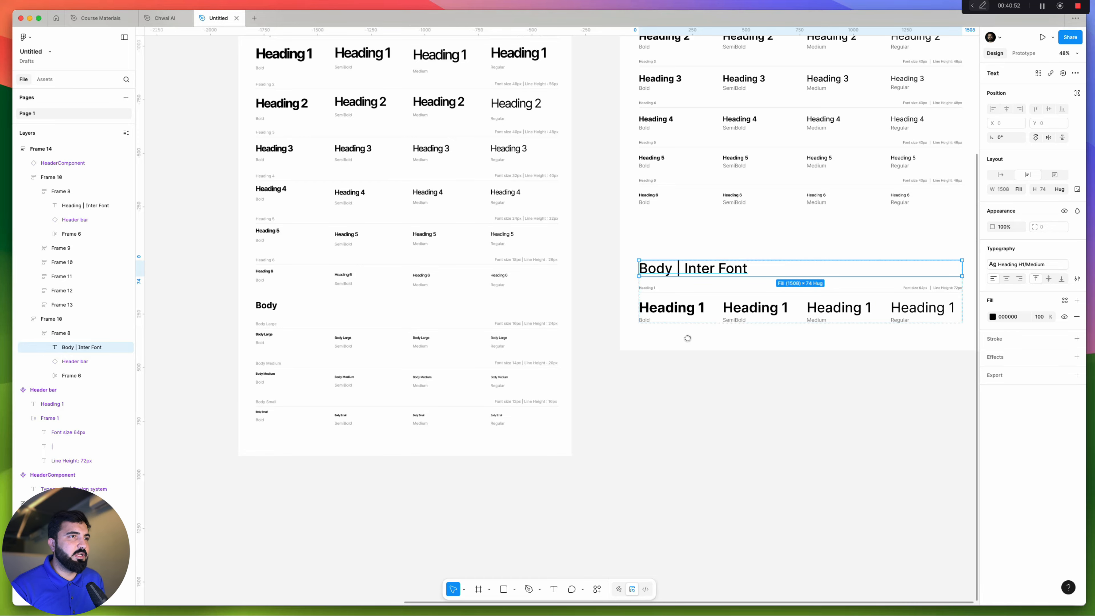
{"action": "left_click", "coordinate": [647, 287]}
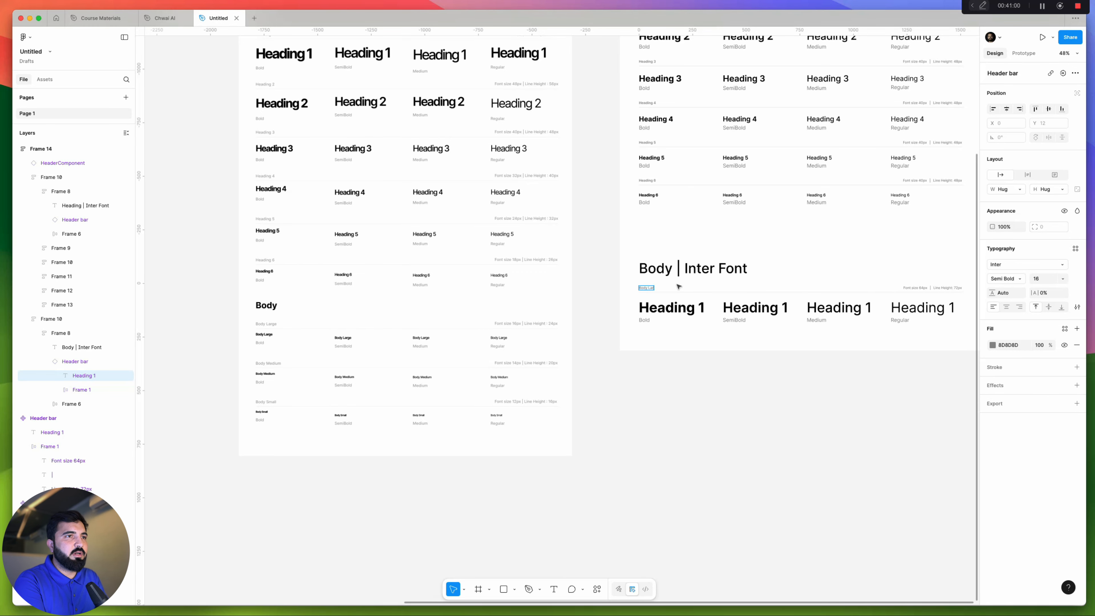
{"action": "scroll", "coordinate": [254, 342], "scroll_direction": "up", "scroll_amount": 5}
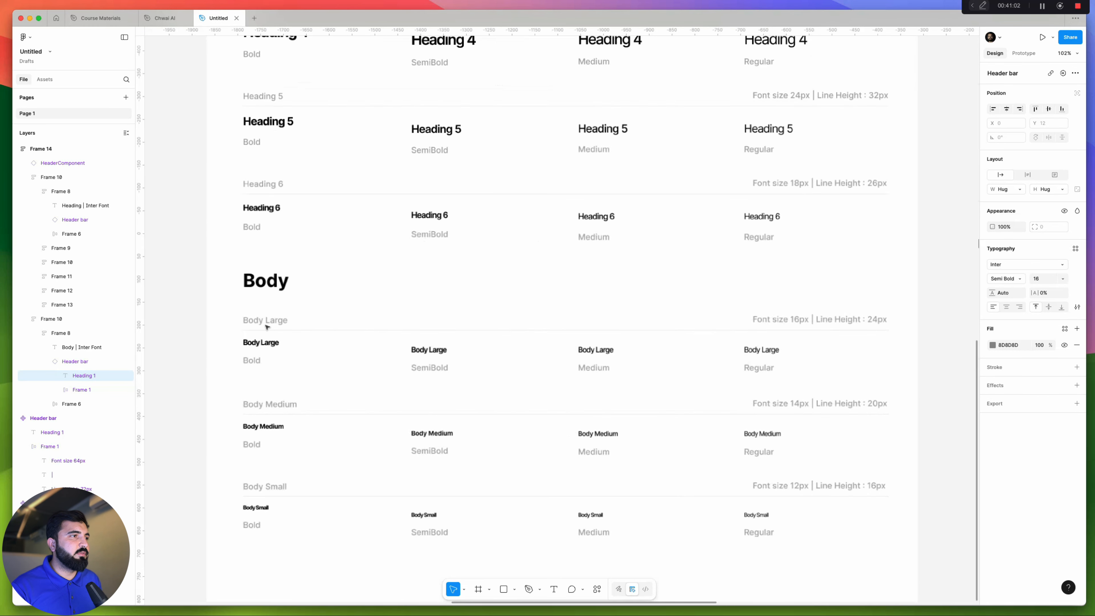
{"action": "scroll", "coordinate": [266, 327], "scroll_direction": "up", "scroll_amount": 3}
{"action": "scroll", "coordinate": [242, 342], "scroll_direction": "down", "scroll_amount": 10}
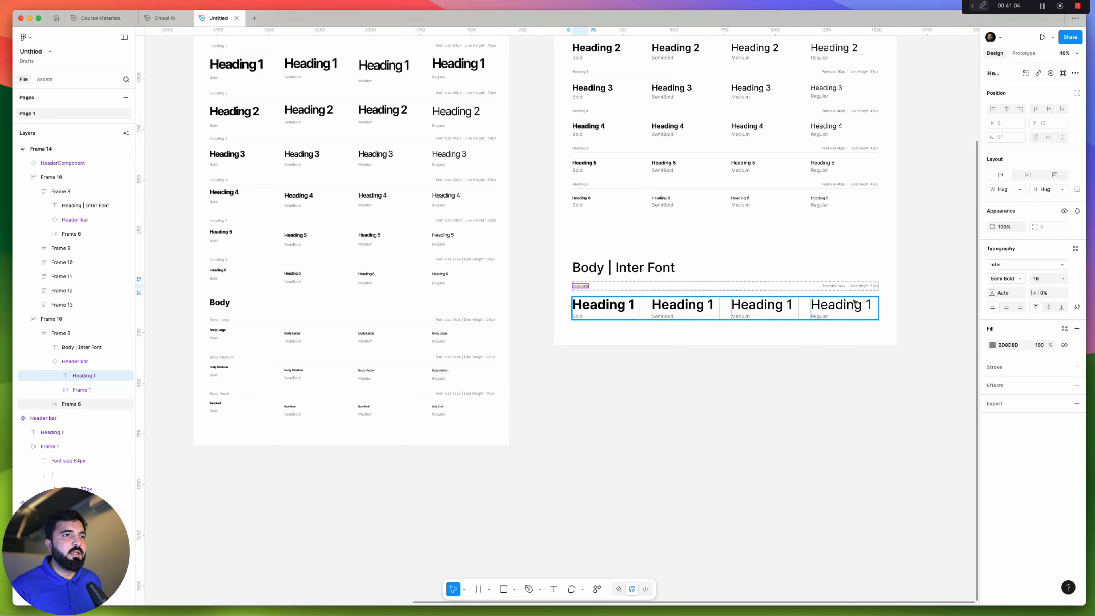
Set the font size in the Body row's header bar to 16px, matching the Body Large row of the reference sheet
{"action": "scroll", "coordinate": [504, 326], "scroll_direction": "up", "scroll_amount": 6}
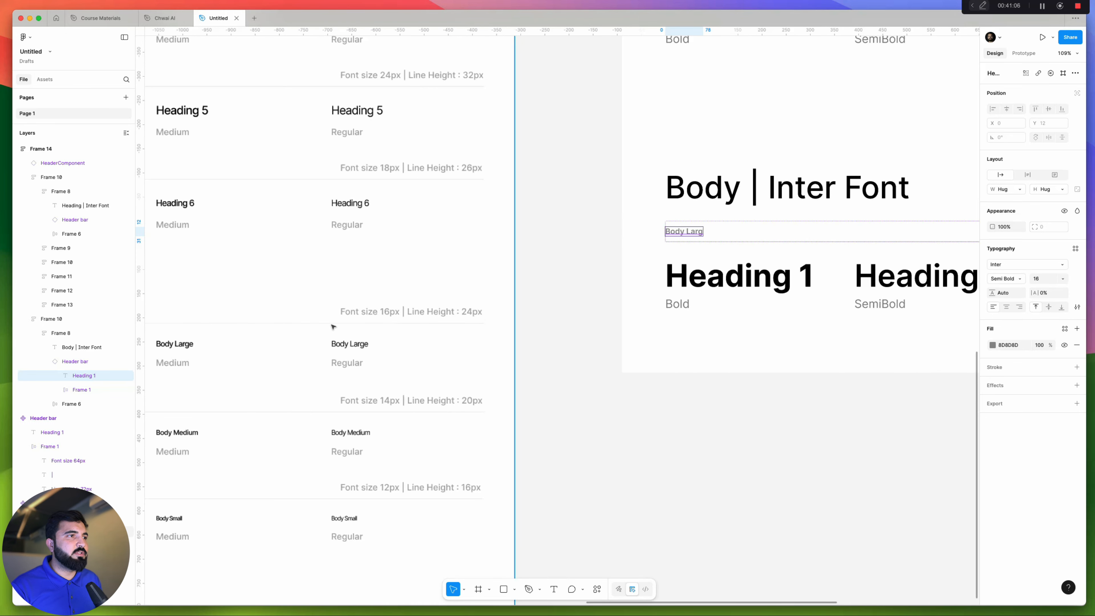
{"action": "scroll", "coordinate": [383, 317], "scroll_direction": "down", "scroll_amount": 6}
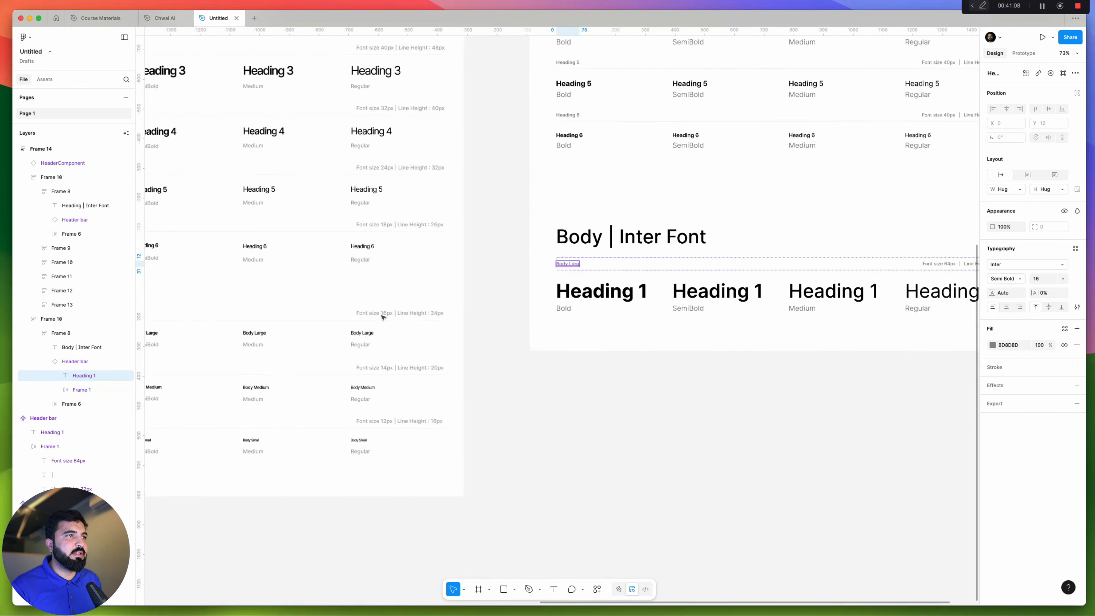
{"action": "scroll", "coordinate": [415, 316], "scroll_direction": "up", "scroll_amount": 5}
{"action": "scroll", "coordinate": [528, 355], "scroll_direction": "down", "scroll_amount": 5}
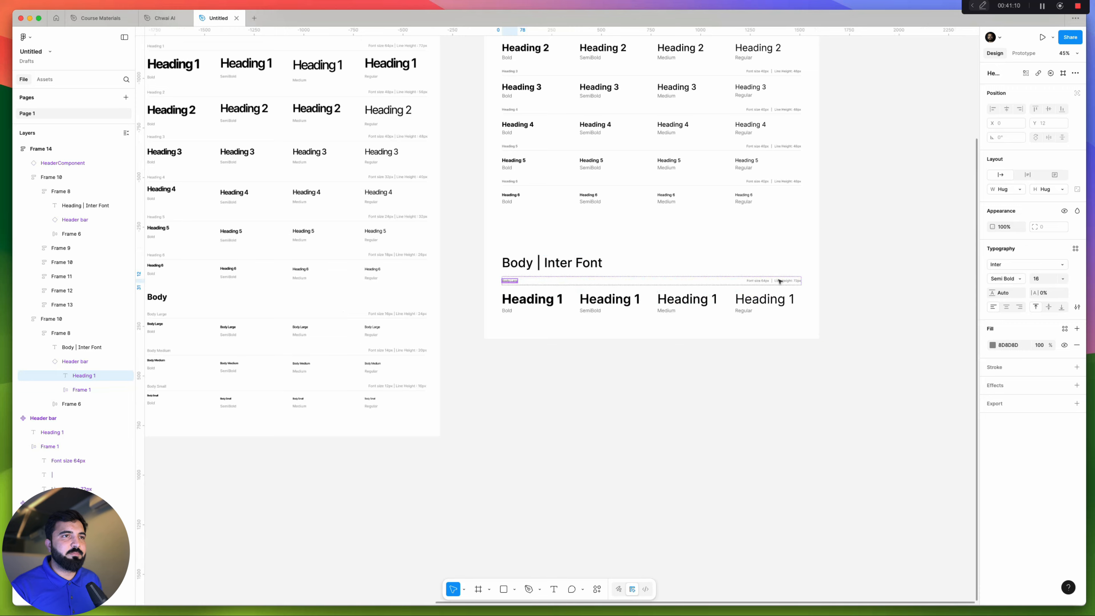
{"action": "scroll", "coordinate": [774, 280], "scroll_direction": "up", "scroll_amount": 9}
{"action": "double_click", "coordinate": [727, 284]}
{"action": "double_click", "coordinate": [728, 283]}
{"action": "left_click_drag", "start_coordinate": [728, 283], "coordinate": [738, 286]}
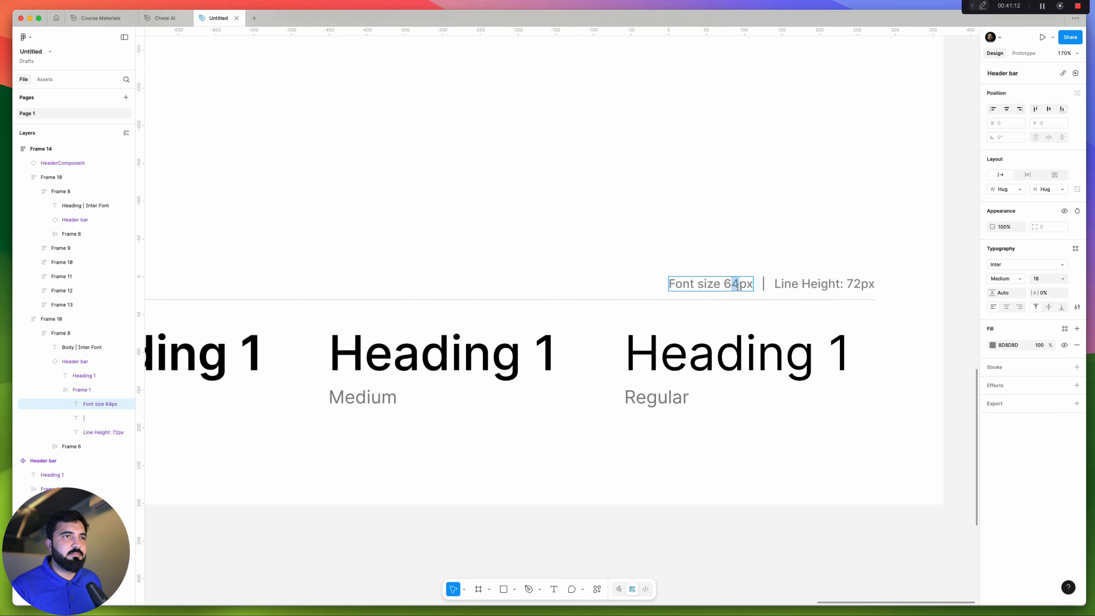
{"action": "type", "text": "1"}
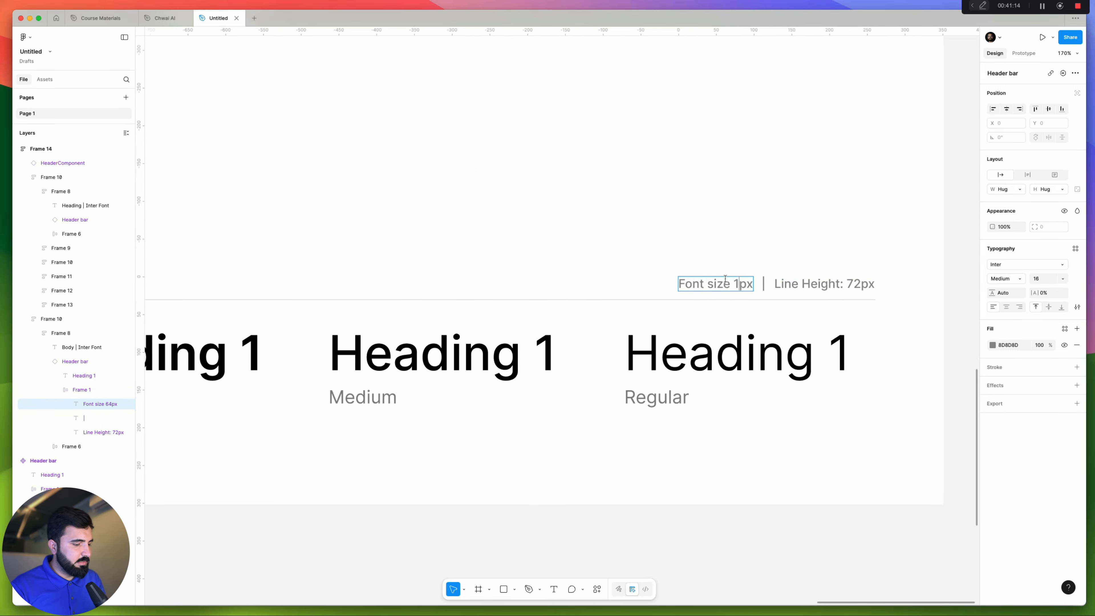
{"action": "type", "text": "6"}
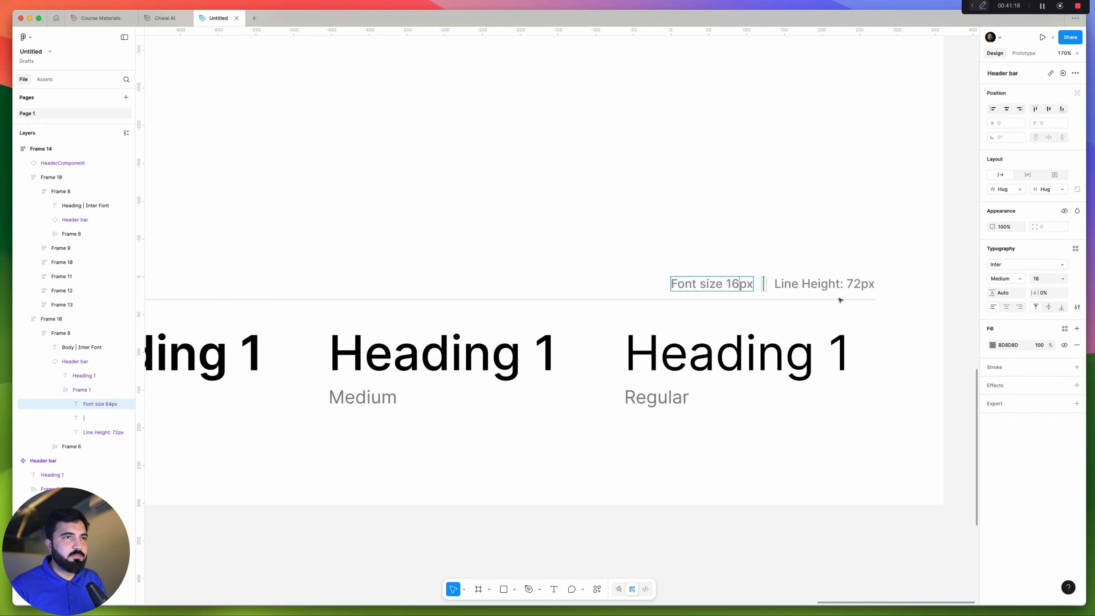
Set the line height in the Body row's header bar to 24px, as in the reference sheet
{"action": "double_click", "coordinate": [847, 285]}
{"action": "left_click_drag", "start_coordinate": [848, 284], "coordinate": [853, 287]}
{"action": "scroll", "coordinate": [861, 286], "scroll_direction": "down", "scroll_amount": 10}
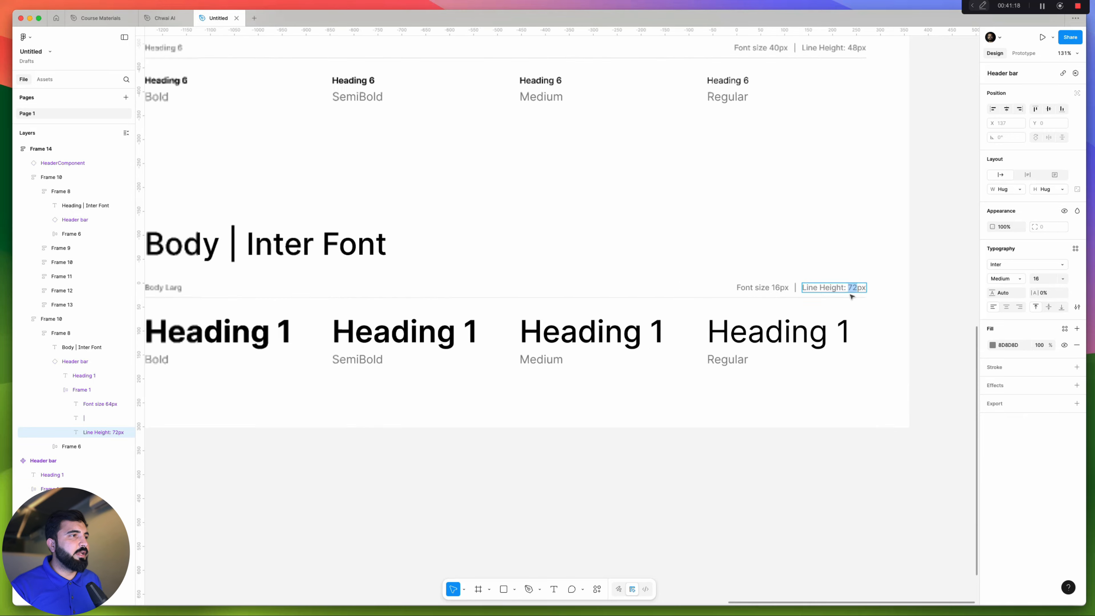
{"action": "scroll", "coordinate": [347, 412], "scroll_direction": "up", "scroll_amount": 5}
{"action": "scroll", "coordinate": [347, 412], "scroll_direction": "down", "scroll_amount": 4}
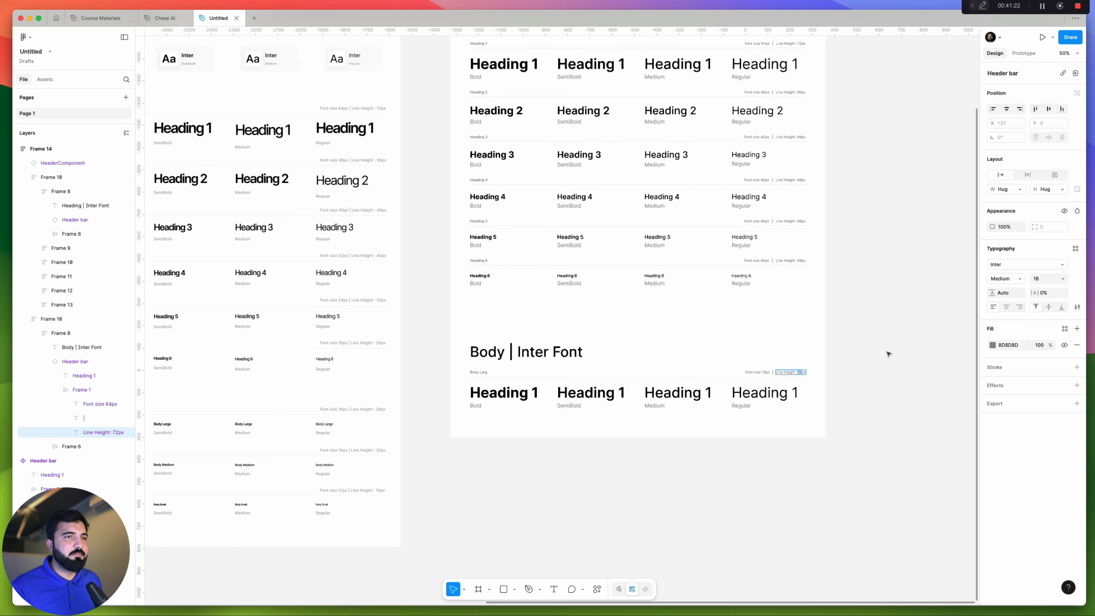
{"action": "scroll", "coordinate": [725, 428], "scroll_direction": "up", "scroll_amount": 9}
{"action": "type", "text": "24"}
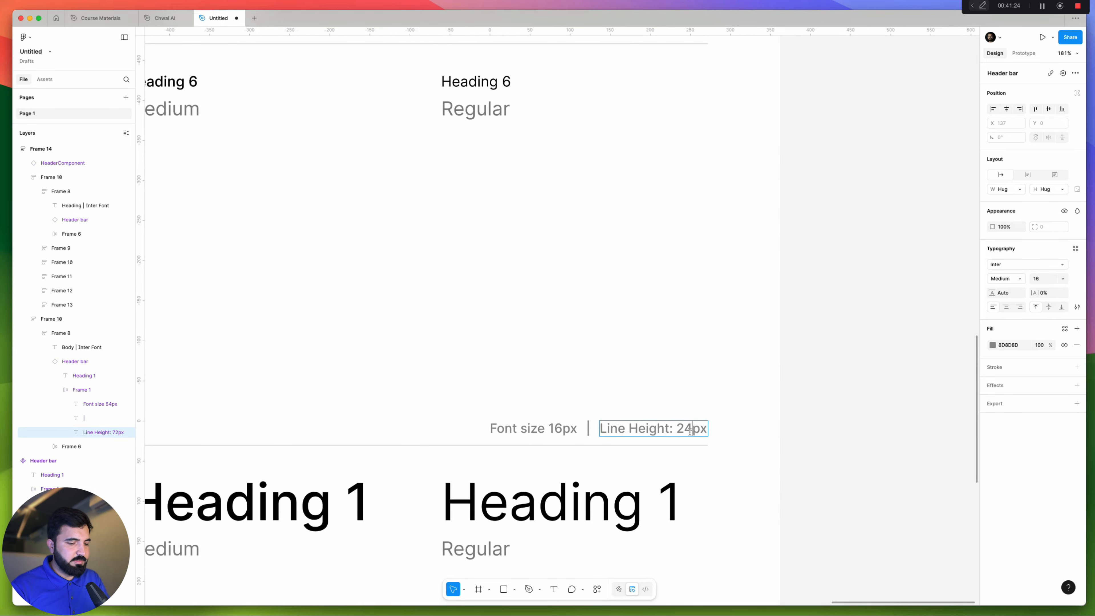
{"action": "key", "text": "Return"}
{"action": "key", "text": "BackSpace"}
{"action": "key", "text": "Escape"}
{"action": "key", "text": "Escape"}
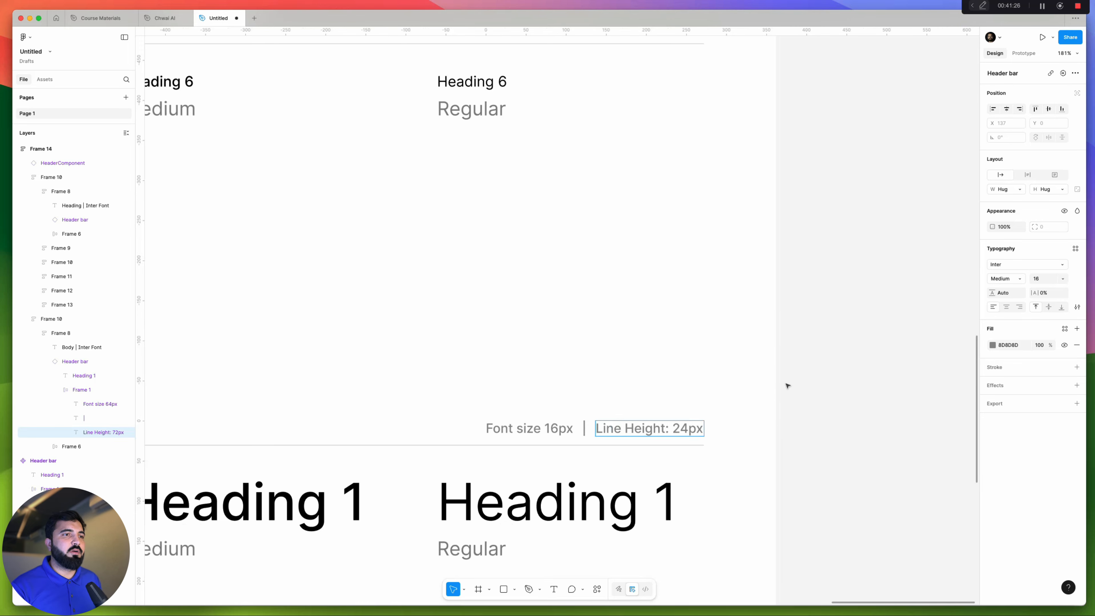
Check the size of the Heading 4 Regular text style and set the font size in that row's header bar to 32px
{"action": "scroll", "coordinate": [787, 384], "scroll_direction": "down", "scroll_amount": 6}
{"action": "left_click_drag", "start_coordinate": [788, 199], "coordinate": [766, 397]}
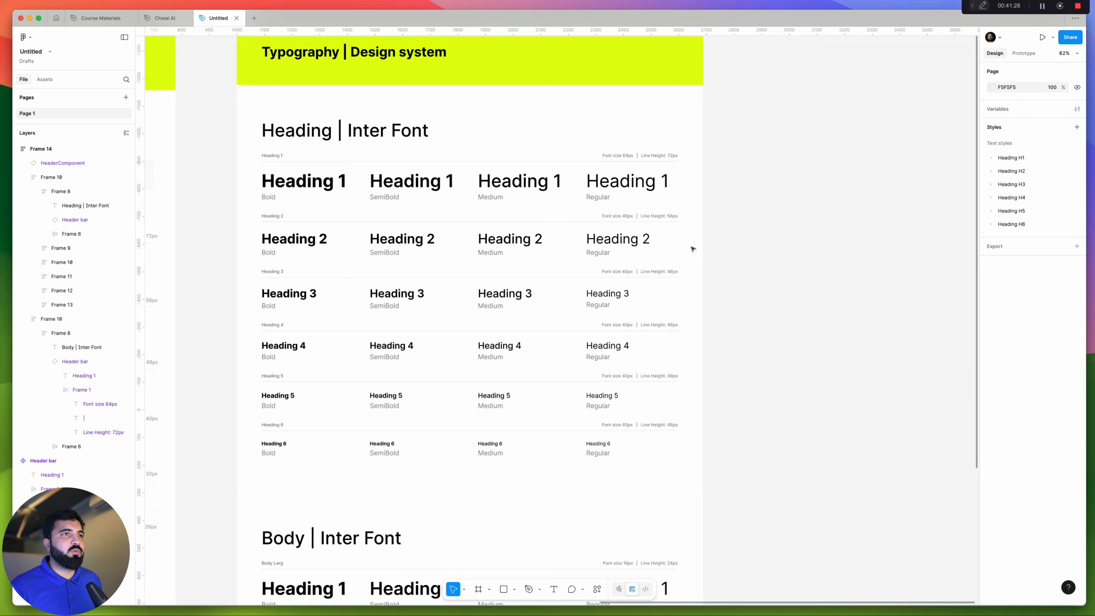
{"action": "scroll", "coordinate": [638, 224], "scroll_direction": "up", "scroll_amount": 3}
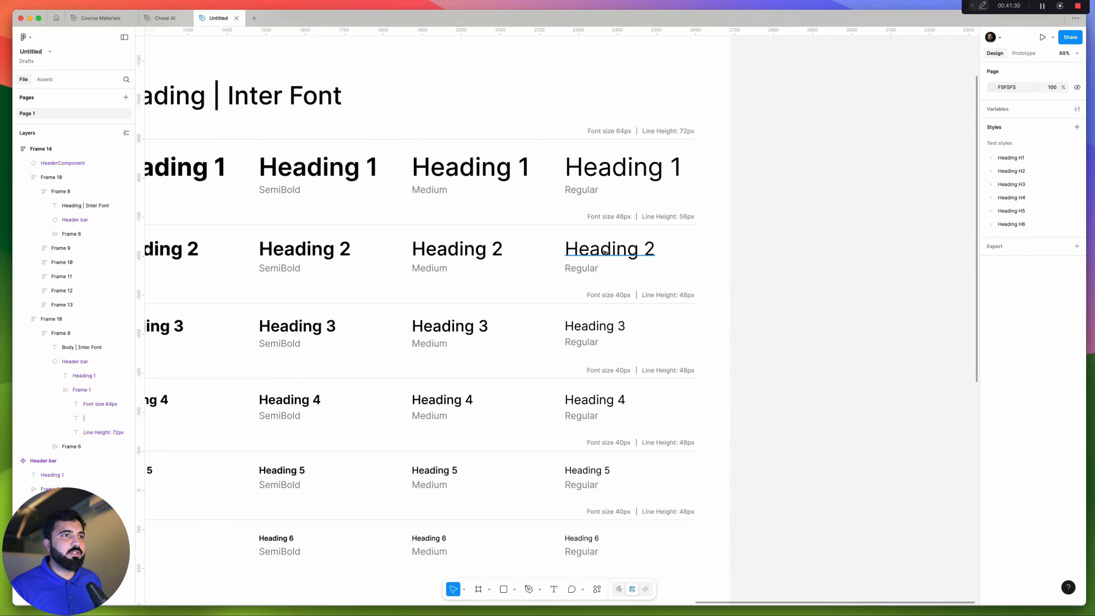
{"action": "scroll", "coordinate": [605, 252], "scroll_direction": "up", "scroll_amount": 3}
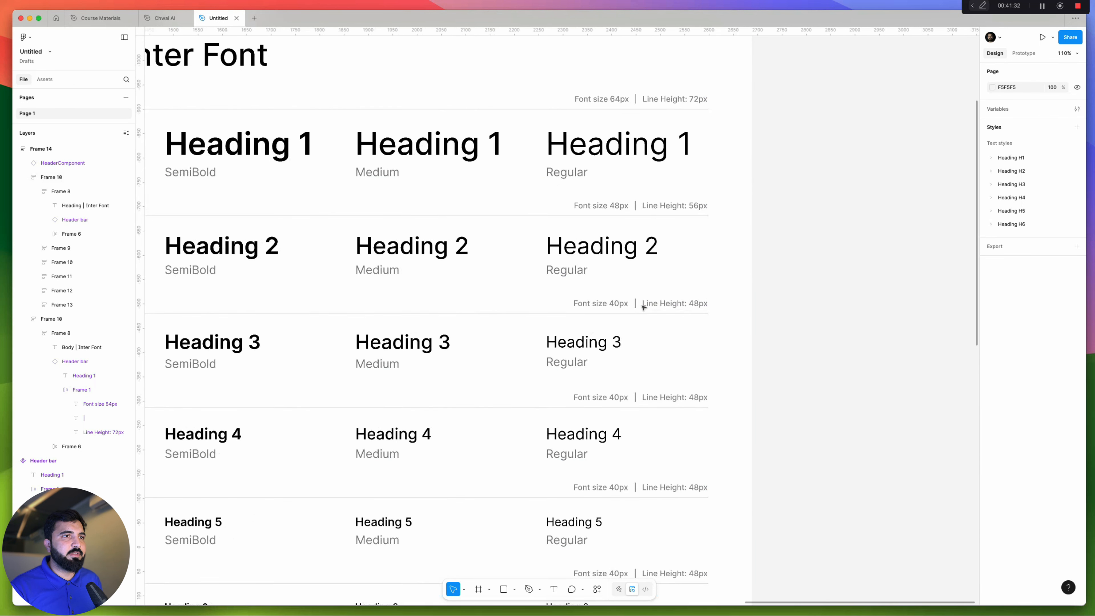
{"action": "scroll", "coordinate": [628, 413], "scroll_direction": "up", "scroll_amount": 5}
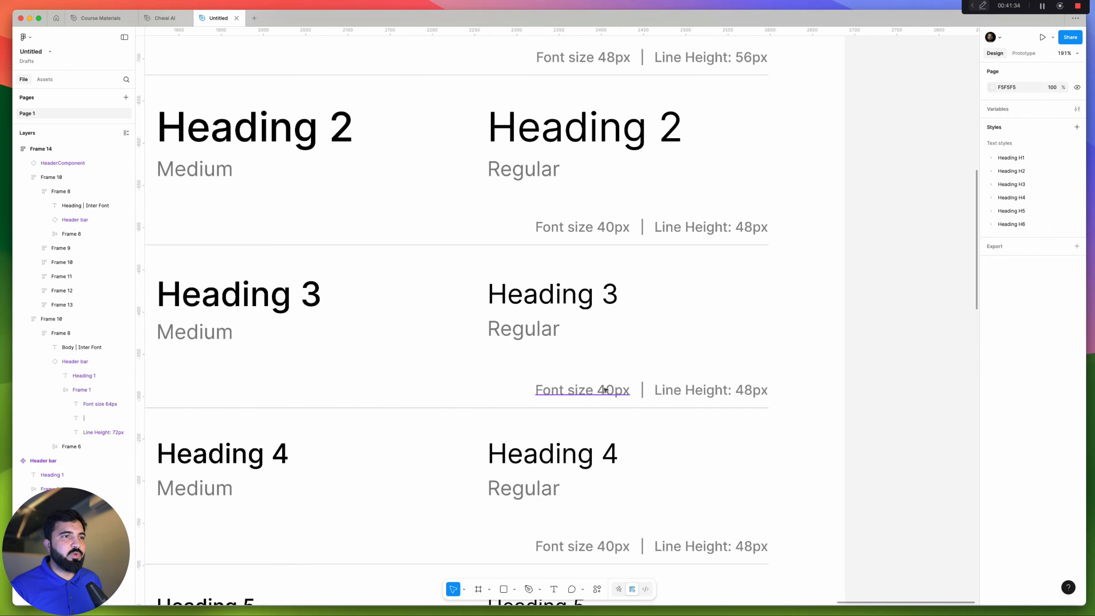
{"action": "left_click", "coordinate": [575, 462]}
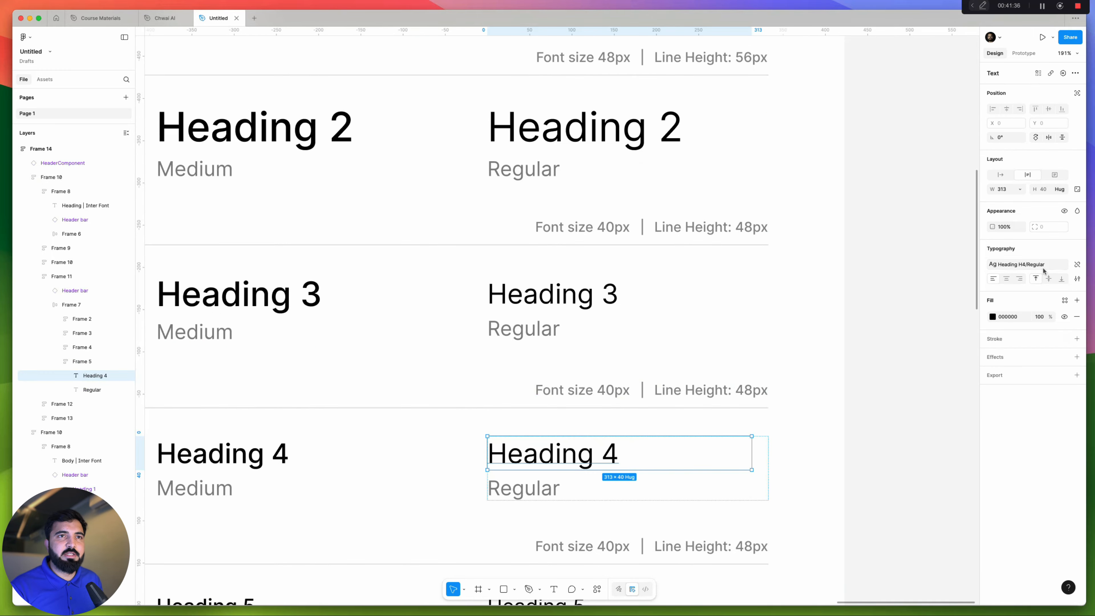
{"action": "left_click", "coordinate": [1026, 264]}
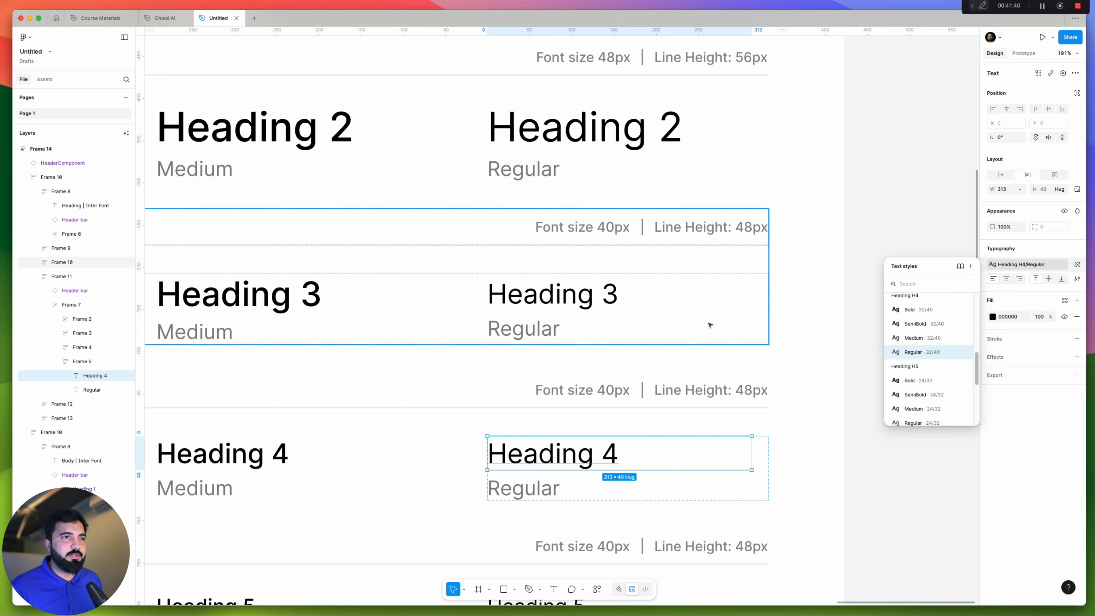
{"action": "left_click", "coordinate": [606, 388]}
{"action": "double_click", "coordinate": [611, 390]}
{"action": "left_click_drag", "start_coordinate": [611, 390], "coordinate": [600, 390]}
{"action": "type", "text": "32"}
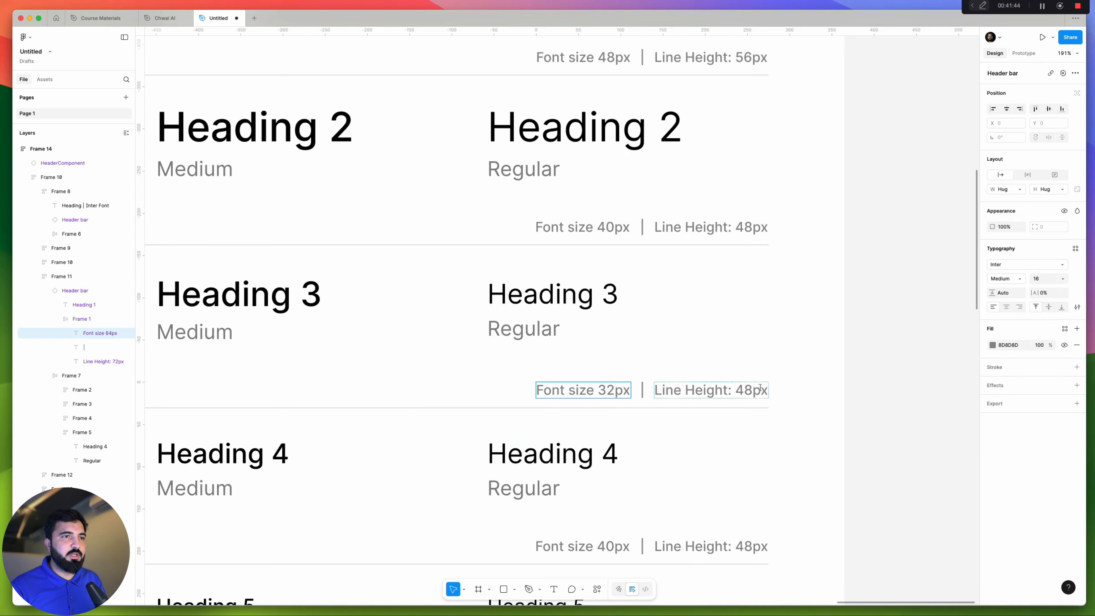
Recheck the Heading 4 Regular text style and set the line height in that row's header bar to 40px
{"action": "double_click", "coordinate": [753, 389]}
{"action": "left_click_drag", "start_coordinate": [752, 390], "coordinate": [743, 389]}
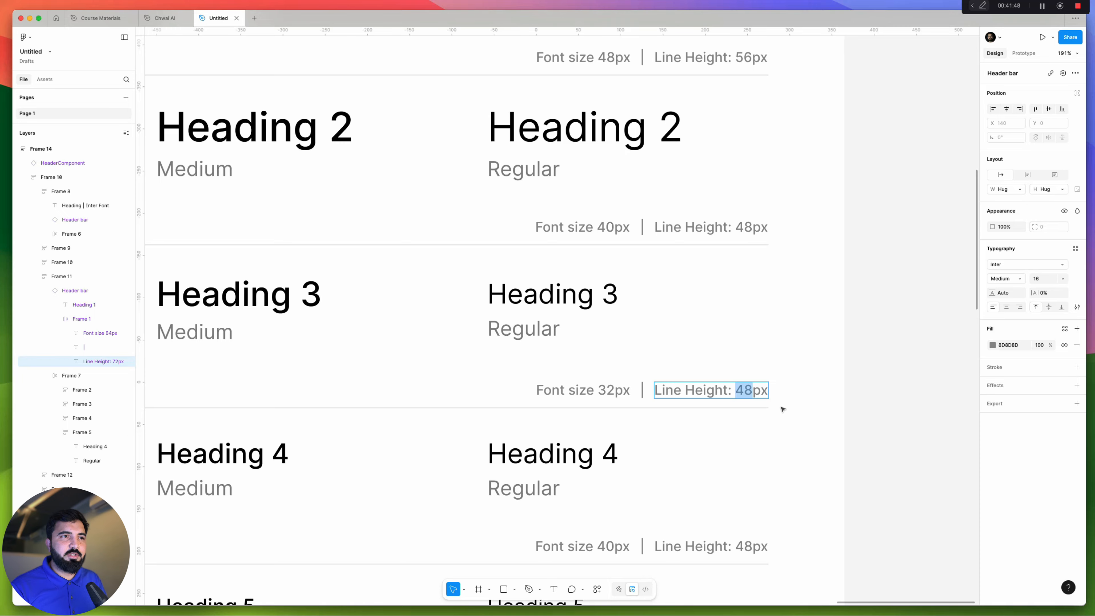
{"action": "left_click", "coordinate": [789, 409]}
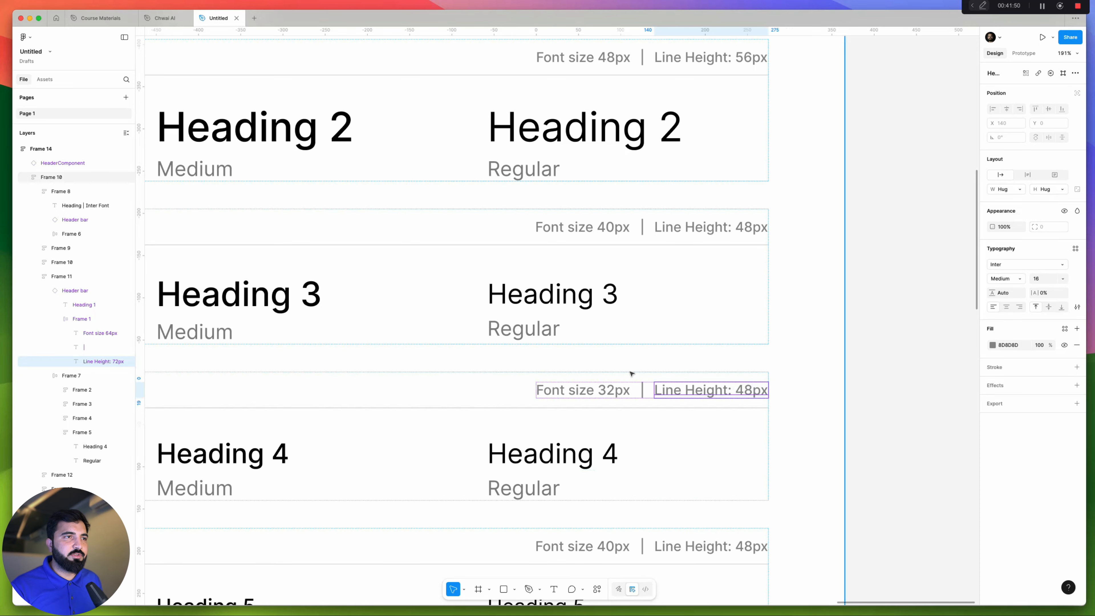
{"action": "left_click", "coordinate": [638, 440]}
{"action": "left_click", "coordinate": [1018, 264]}
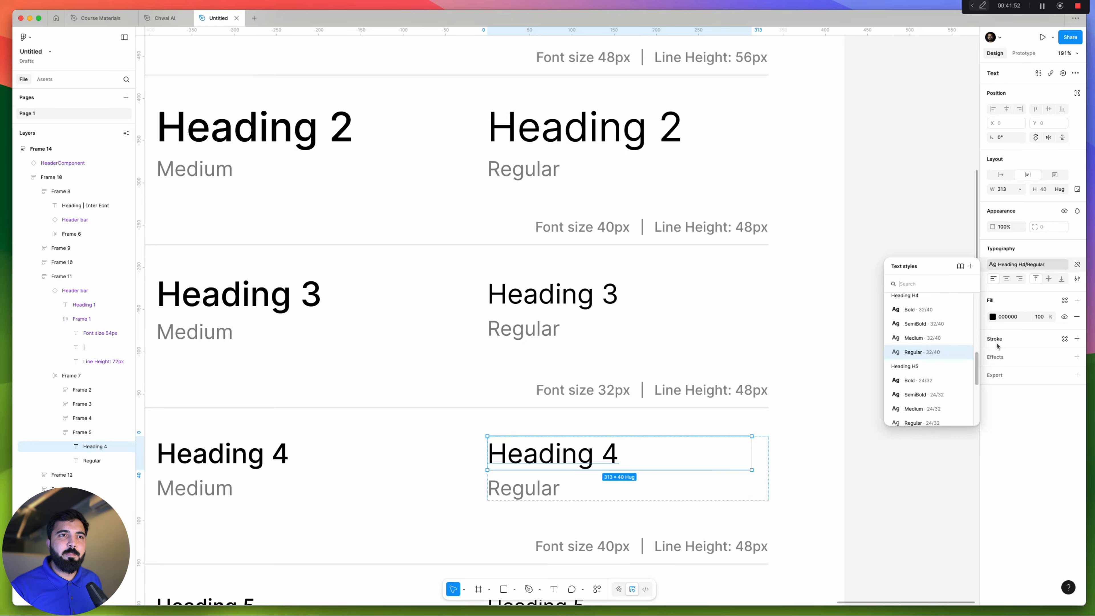
{"action": "double_click", "coordinate": [742, 390]}
{"action": "left_click", "coordinate": [745, 391]}
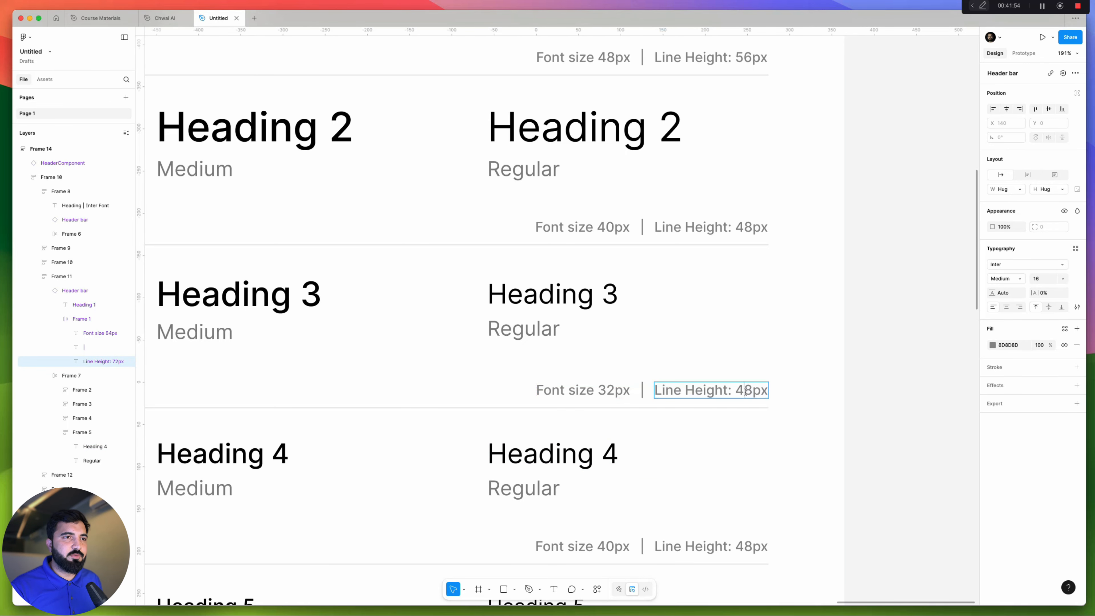
{"action": "type", "text": "0"}
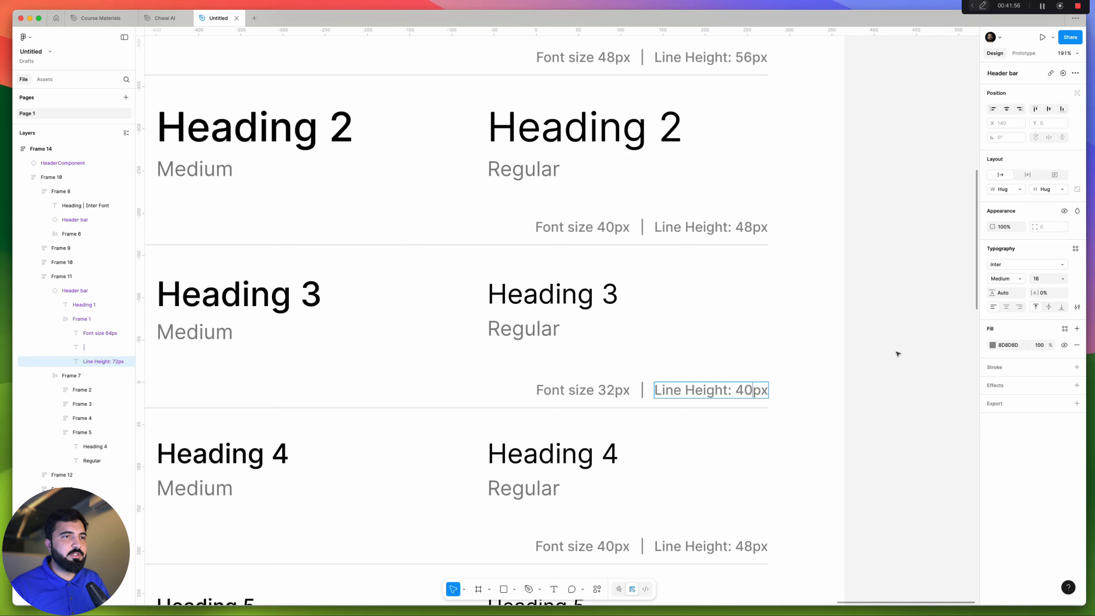
{"action": "key", "text": "Escape"}
Look up the Heading 5 Regular text style and set that row's header bar to font size 24px and line height 32px
{"action": "scroll", "coordinate": [714, 350], "scroll_direction": "down", "scroll_amount": 5}
{"action": "scroll", "coordinate": [701, 415], "scroll_direction": "up", "scroll_amount": 5}
{"action": "left_click", "coordinate": [581, 507]}
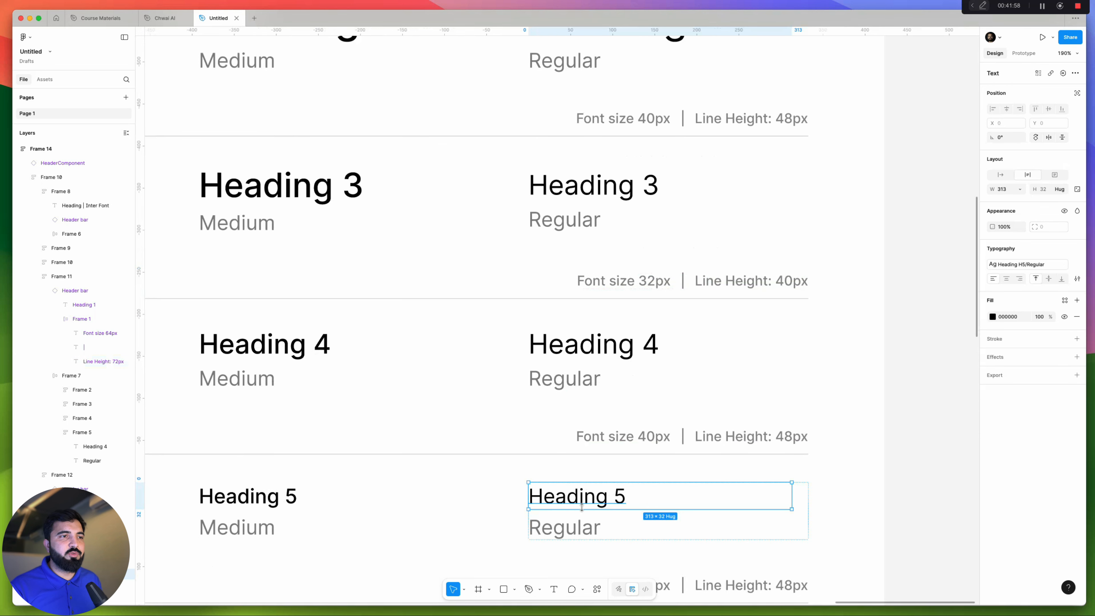
{"action": "left_click", "coordinate": [1047, 265]}
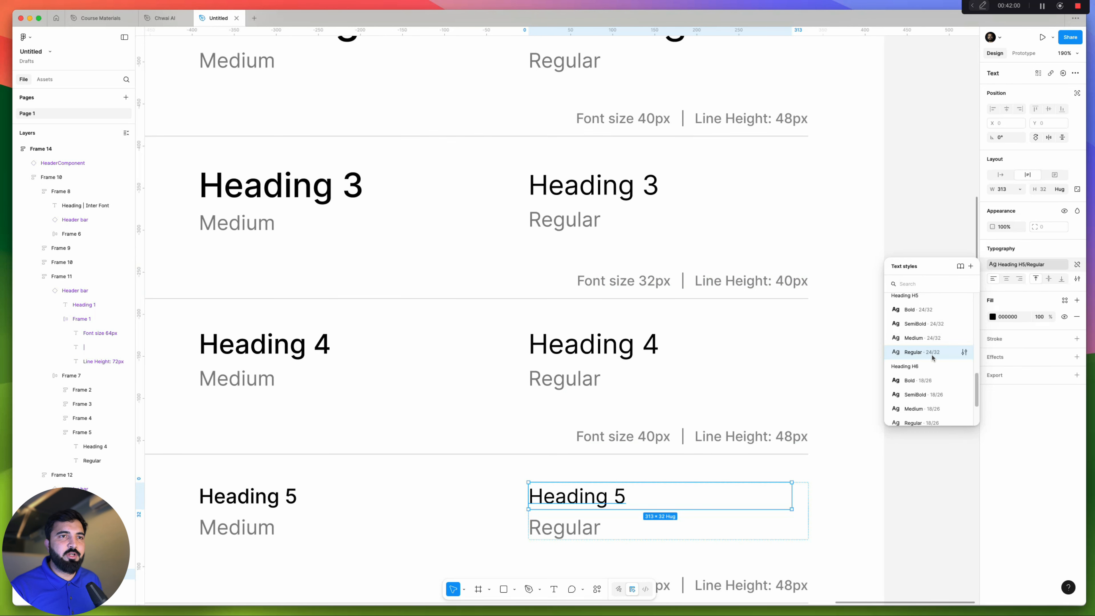
{"action": "double_click", "coordinate": [660, 440]}
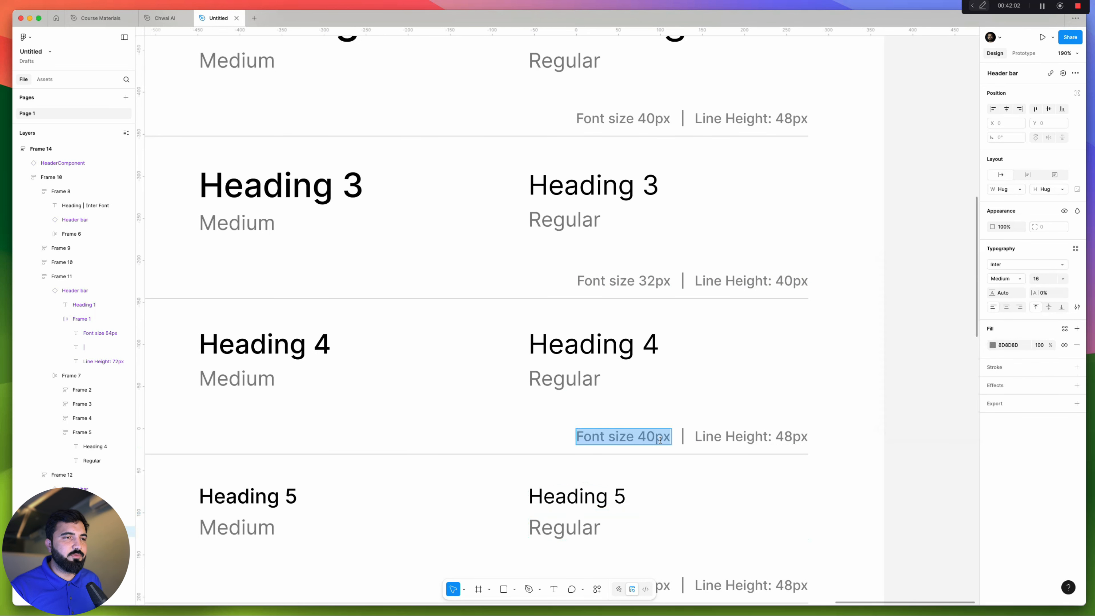
{"action": "left_click", "coordinate": [643, 436]}
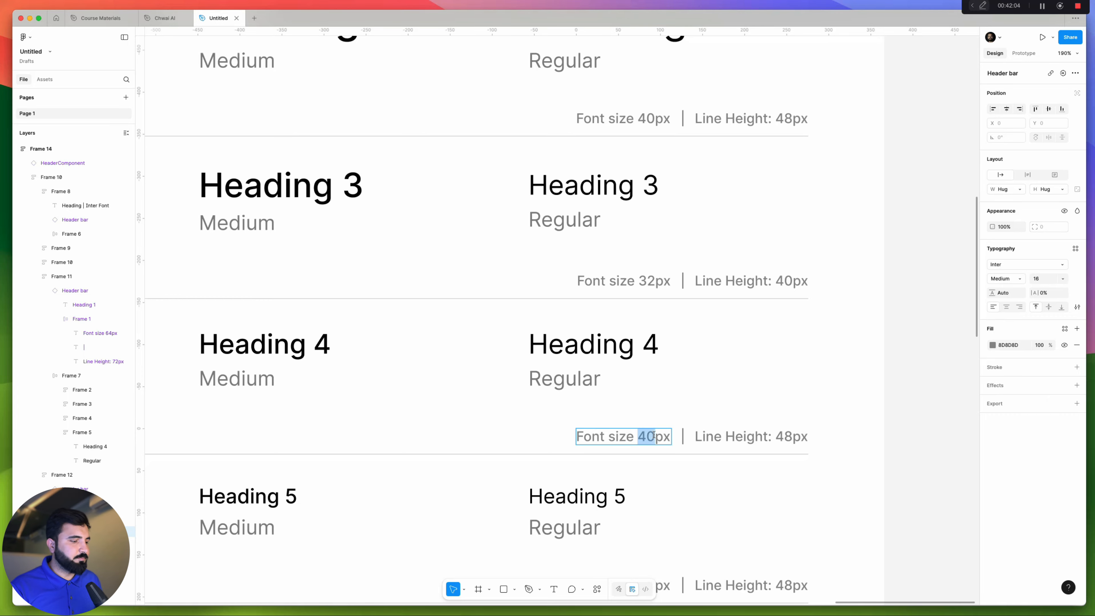
{"action": "type", "text": "24"}
{"action": "double_click", "coordinate": [787, 436]}
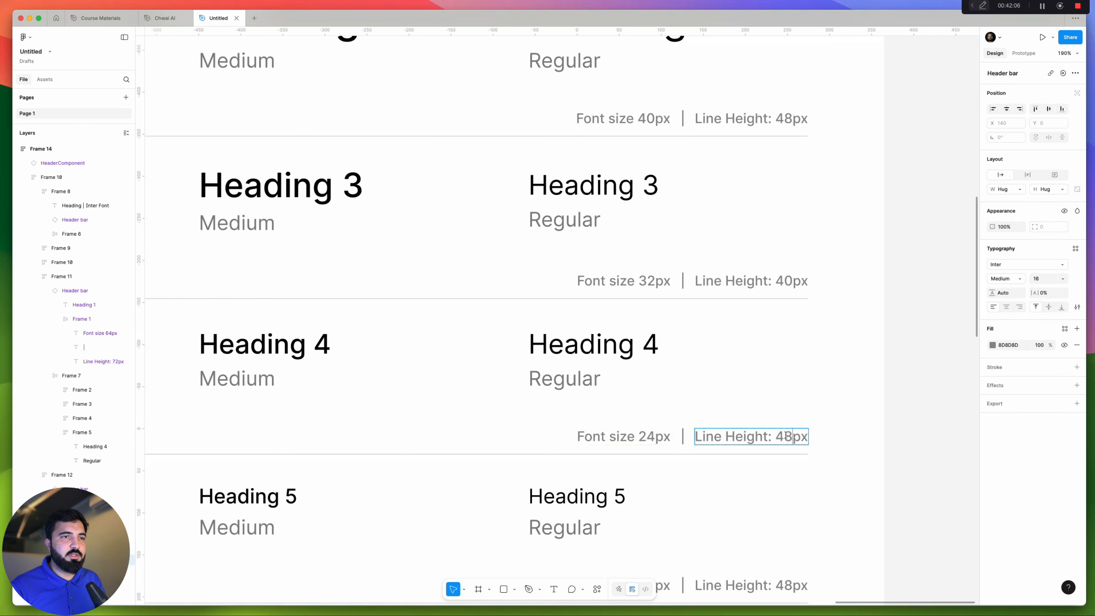
{"action": "type", "text": "32"}
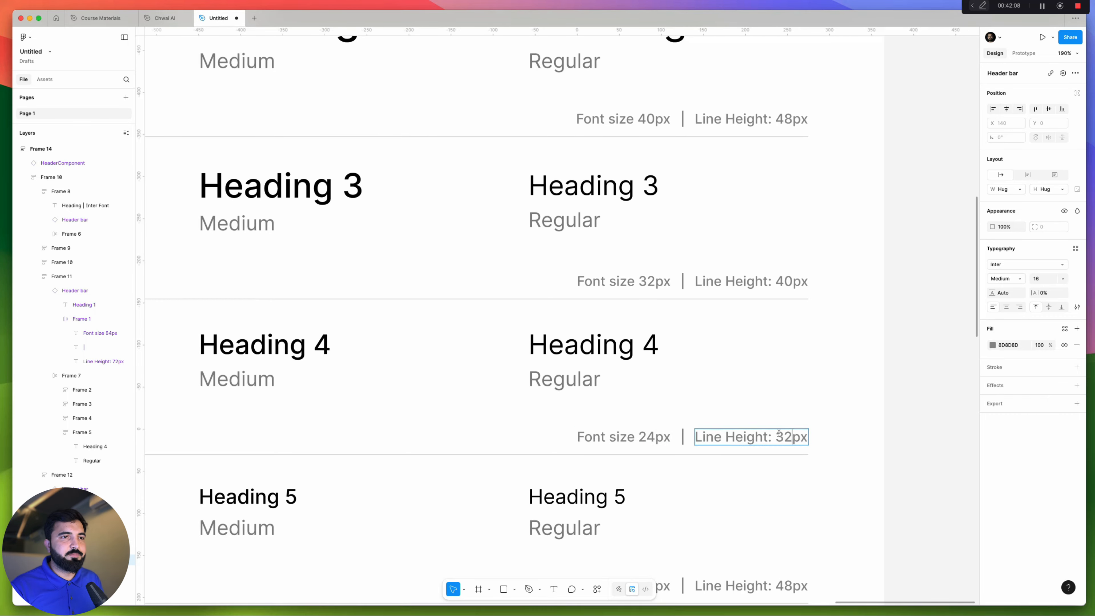
Look up the Heading 6 Regular text style and set that row's header bar to font size 18px and line height 26px
{"action": "scroll", "coordinate": [775, 435], "scroll_direction": "down", "scroll_amount": 5}
{"action": "left_click", "coordinate": [558, 430]}
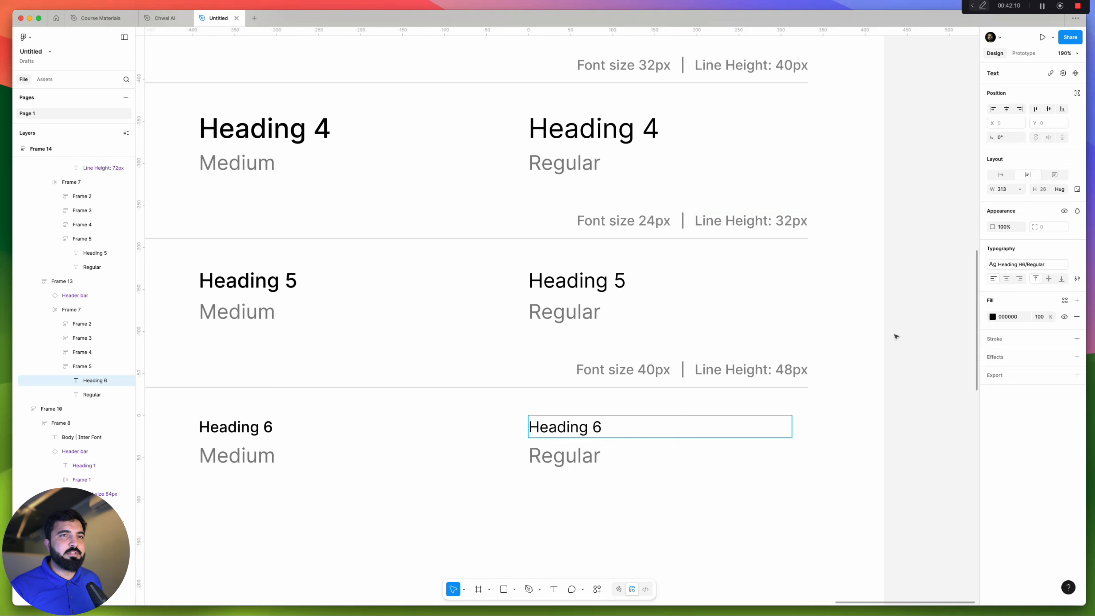
{"action": "left_click", "coordinate": [1020, 264]}
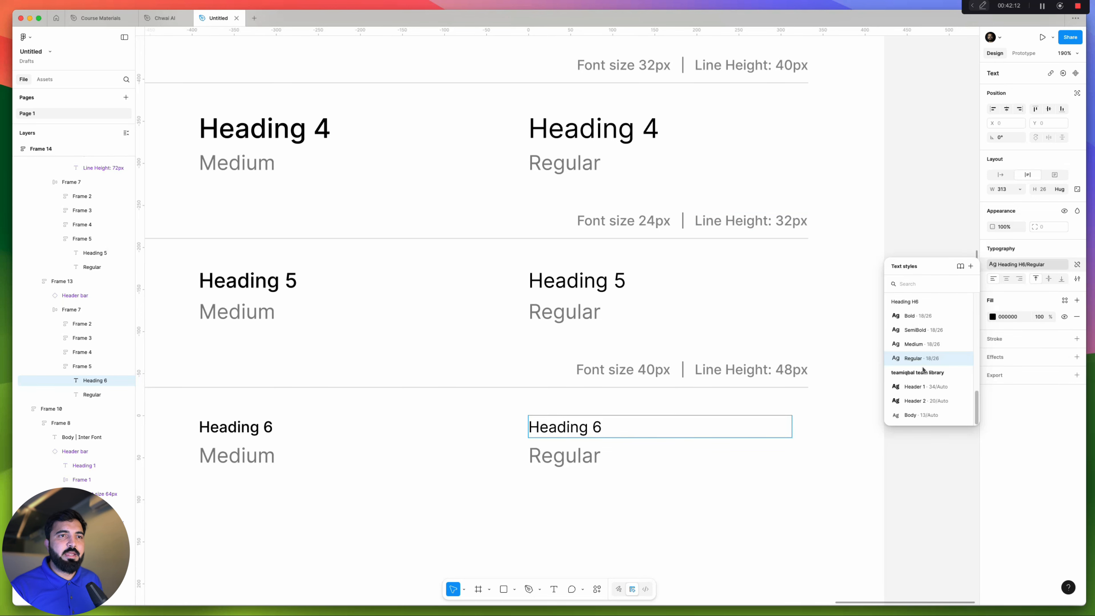
{"action": "double_click", "coordinate": [655, 369]}
{"action": "left_click_drag", "start_coordinate": [655, 370], "coordinate": [642, 369]}
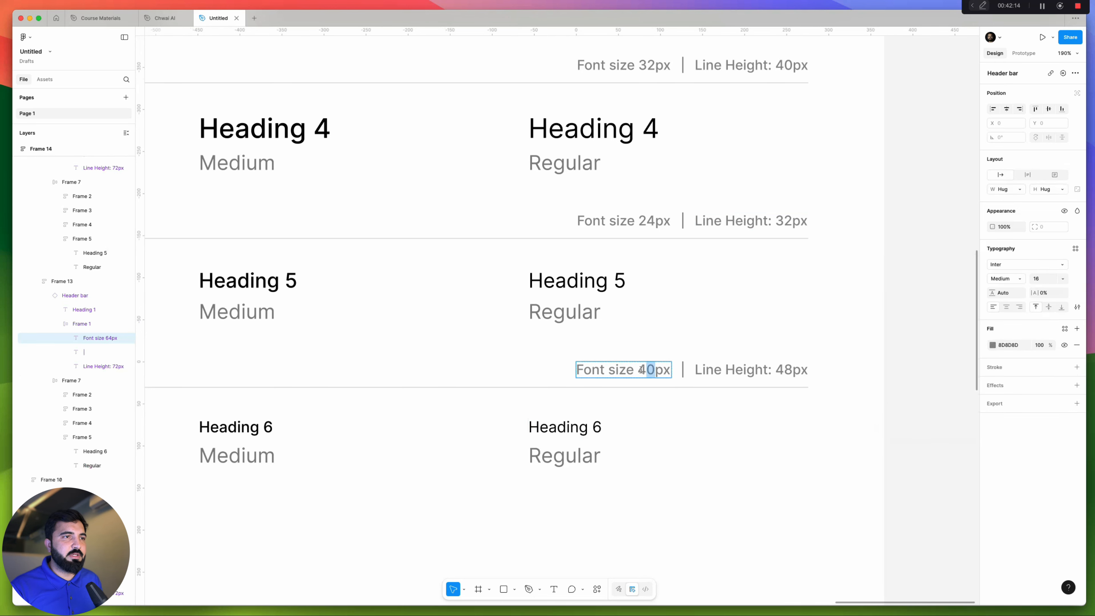
{"action": "type", "text": "18"}
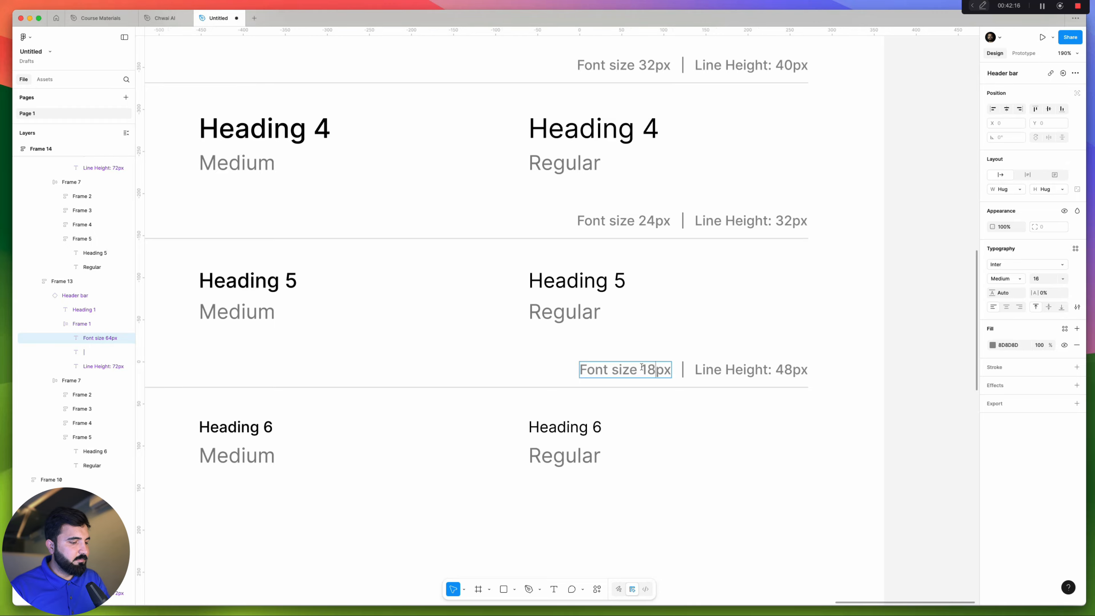
{"action": "left_click_drag", "start_coordinate": [792, 370], "coordinate": [783, 370]}
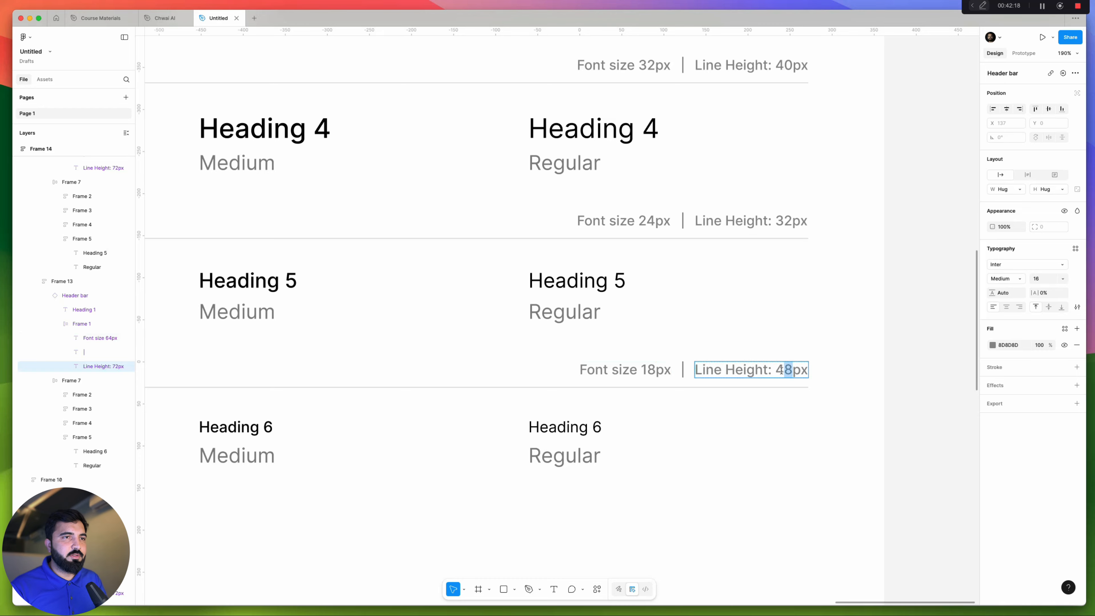
{"action": "type", "text": "2"}
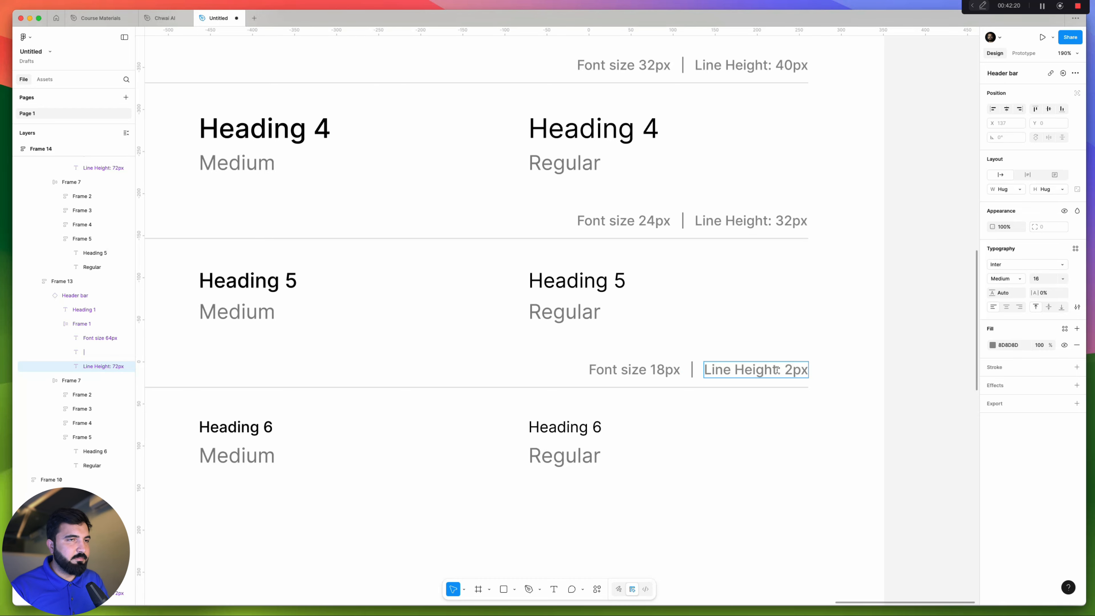
{"action": "type", "text": "6"}
{"action": "left_click", "coordinate": [902, 350]}
Compare the Body row's label, font size and line height with the Body Large, Medium and Small rows on the reference sheet
{"action": "scroll", "coordinate": [878, 352], "scroll_direction": "down", "scroll_amount": 5}
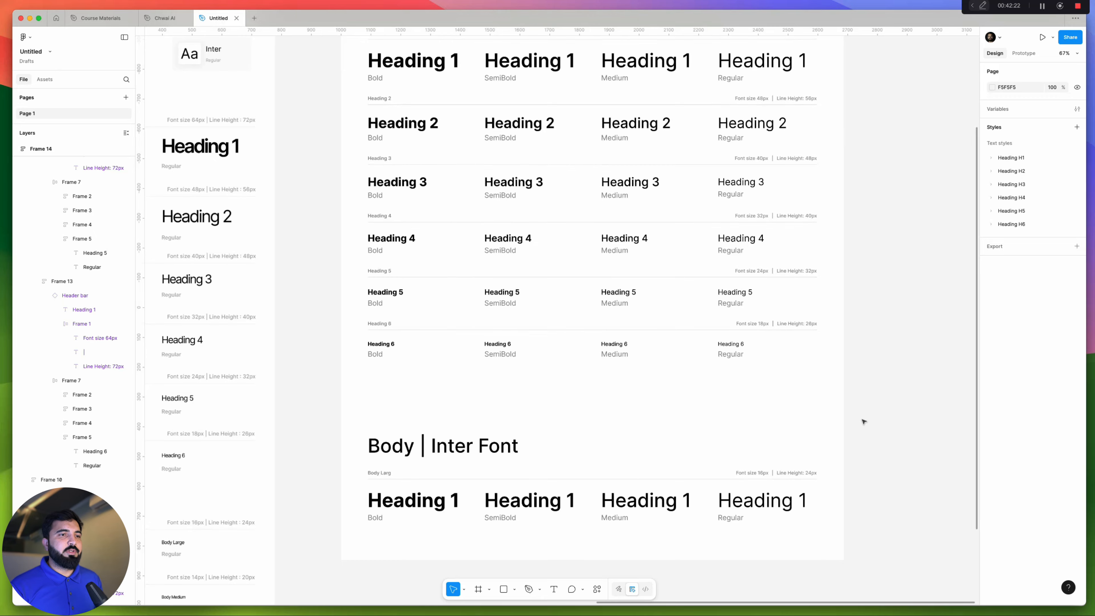
{"action": "scroll", "coordinate": [864, 422], "scroll_direction": "down", "scroll_amount": 5}
{"action": "scroll", "coordinate": [831, 314], "scroll_direction": "right", "scroll_amount": 2}
{"action": "scroll", "coordinate": [713, 318], "scroll_direction": "down", "scroll_amount": 5}
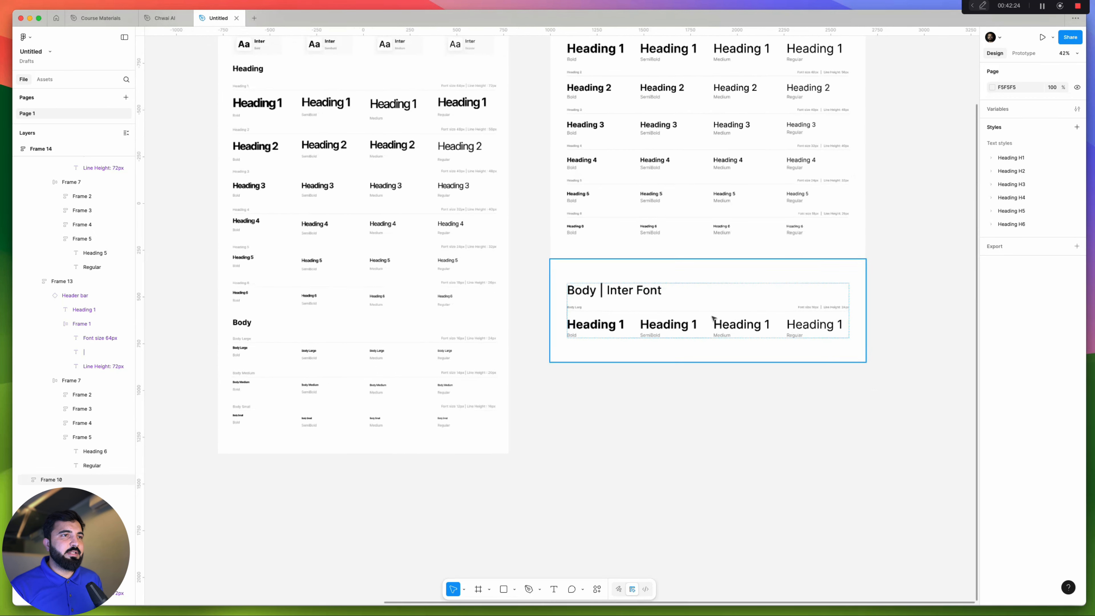
{"action": "scroll", "coordinate": [579, 340], "scroll_direction": "up", "scroll_amount": 10}
{"action": "left_click", "coordinate": [559, 294]}
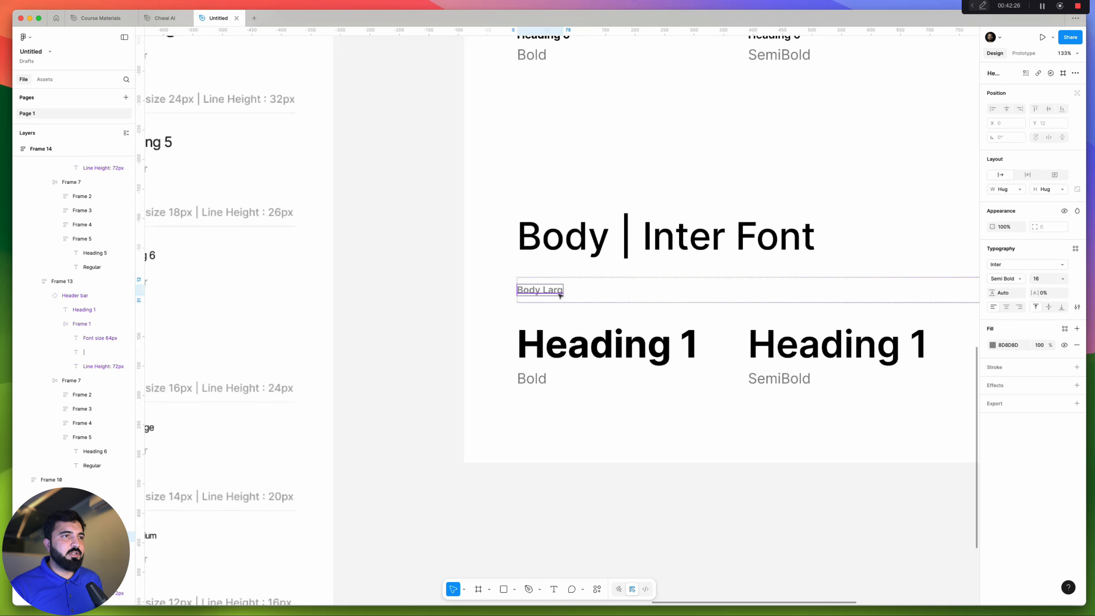
{"action": "scroll", "coordinate": [564, 298], "scroll_direction": "down", "scroll_amount": 8}
{"action": "left_click", "coordinate": [684, 413]}
{"action": "scroll", "coordinate": [733, 402], "scroll_direction": "left", "scroll_amount": 5}
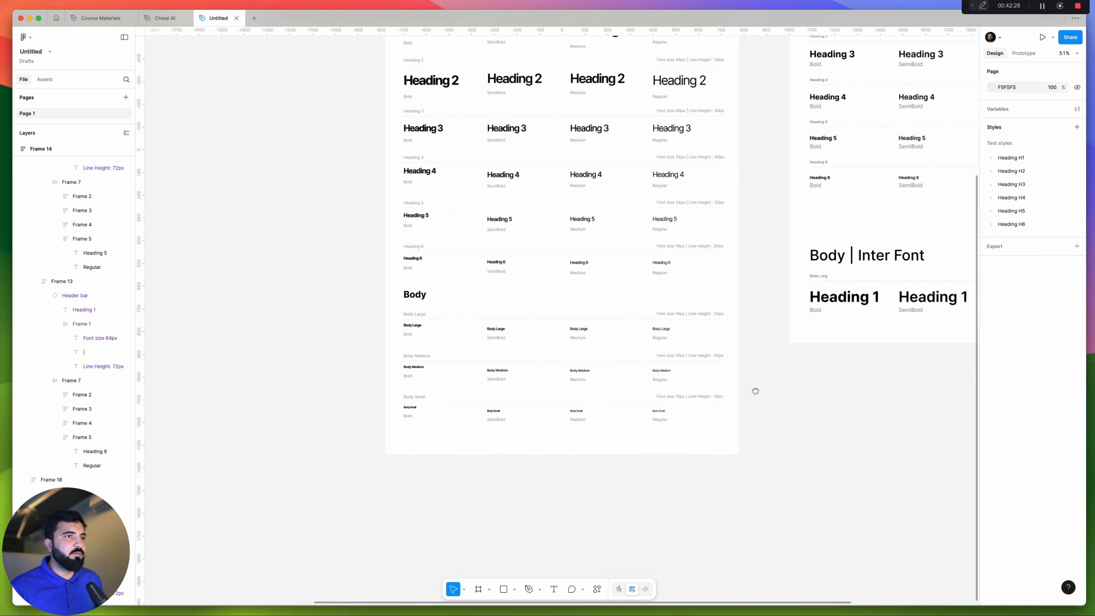
{"action": "scroll", "coordinate": [755, 391], "scroll_direction": "up", "scroll_amount": 6}
{"action": "scroll", "coordinate": [518, 325], "scroll_direction": "right", "scroll_amount": 5}
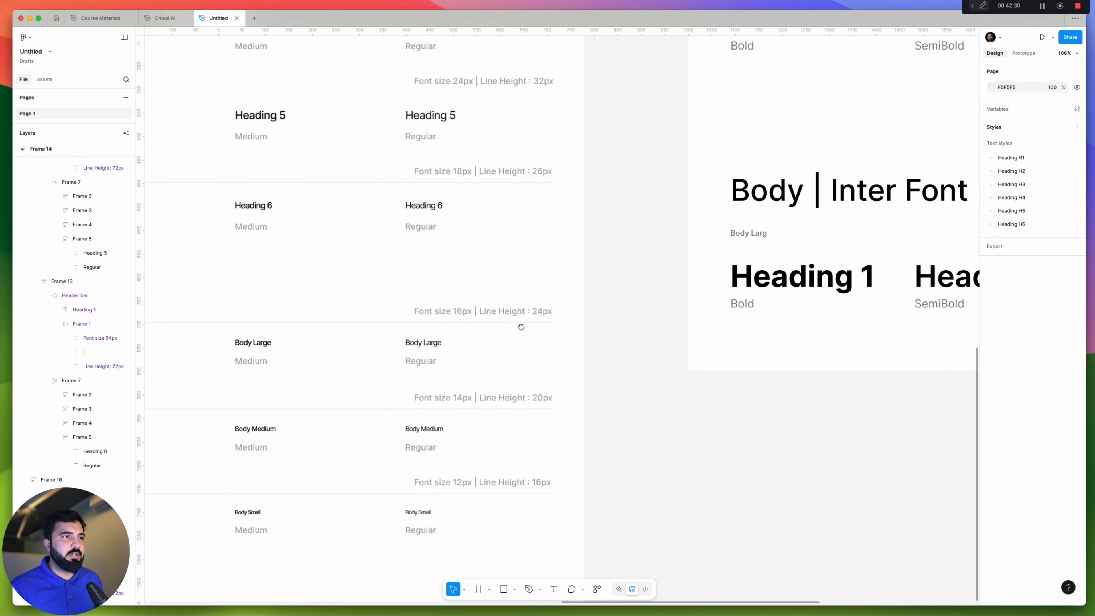
{"action": "scroll", "coordinate": [502, 313], "scroll_direction": "up", "scroll_amount": 7}
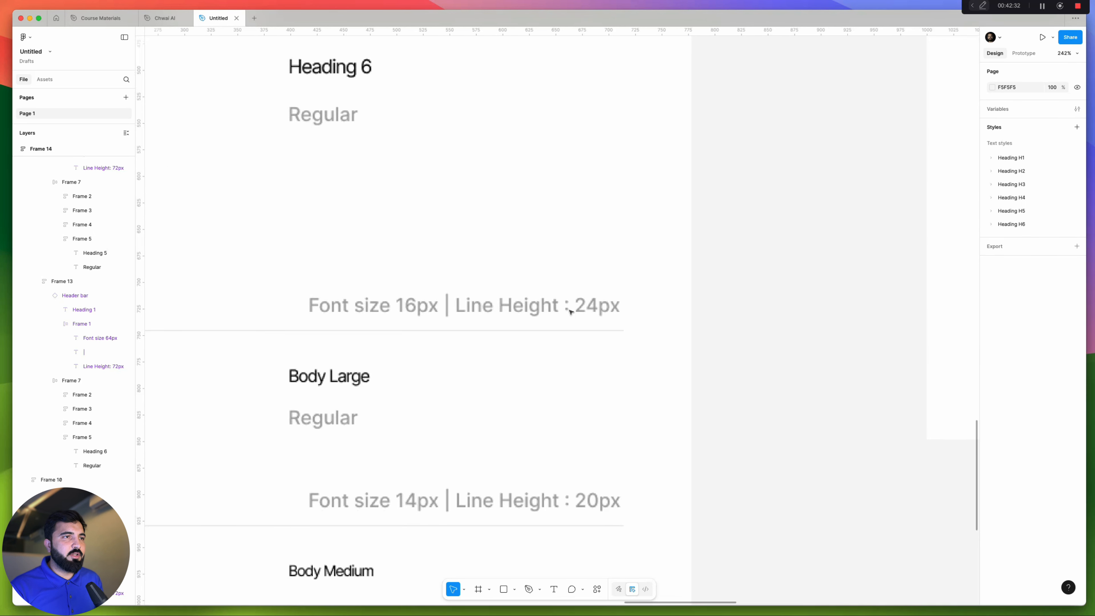
{"action": "scroll", "coordinate": [577, 310], "scroll_direction": "down", "scroll_amount": 8}
{"action": "scroll", "coordinate": [661, 393], "scroll_direction": "right", "scroll_amount": 3}
{"action": "scroll", "coordinate": [661, 394], "scroll_direction": "right", "scroll_amount": 3}
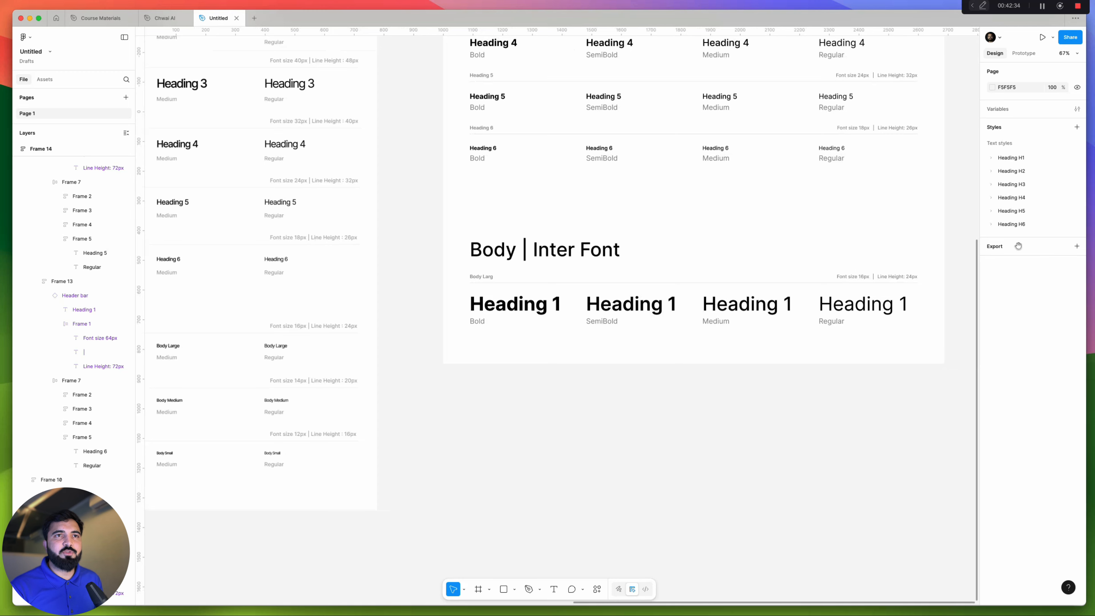
Duplicate all four text styles in the Heading H6 folder
{"action": "right_click", "coordinate": [994, 225]}
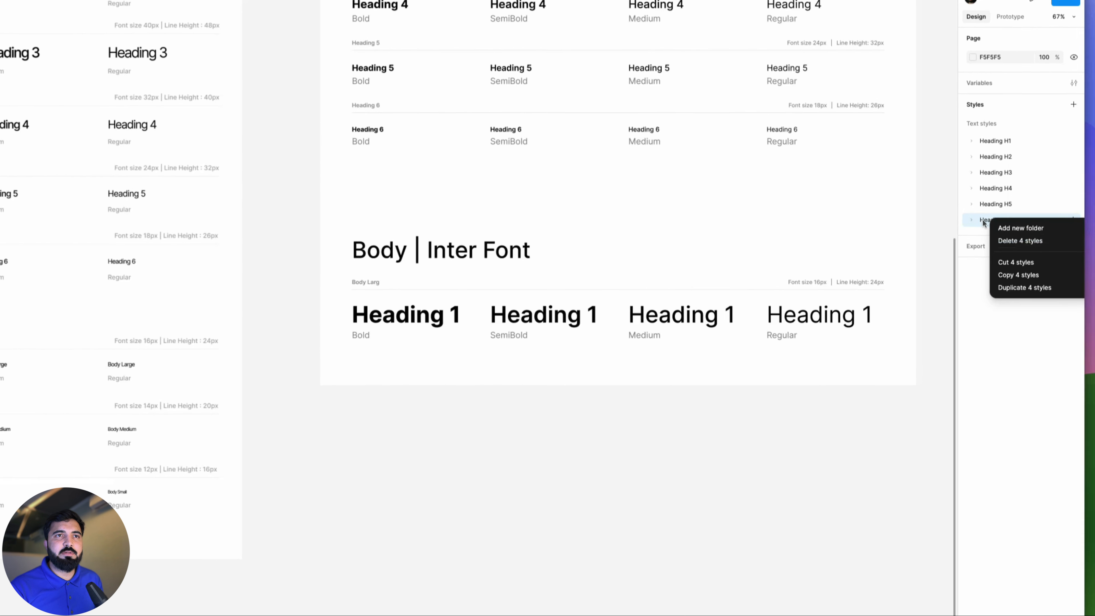
{"action": "left_click", "coordinate": [982, 221]}
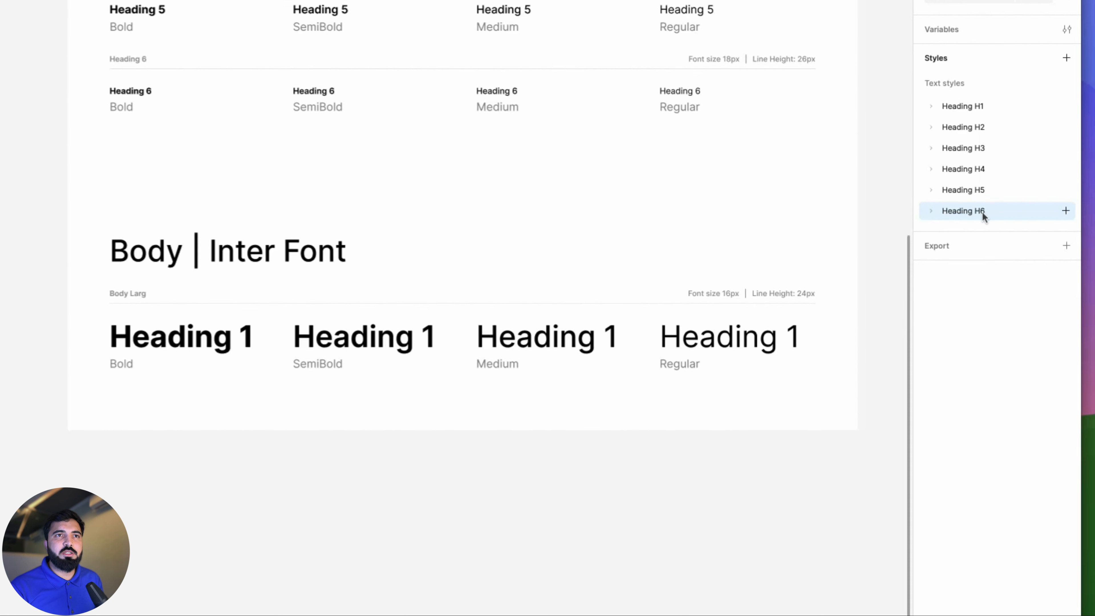
{"action": "right_click", "coordinate": [926, 201]}
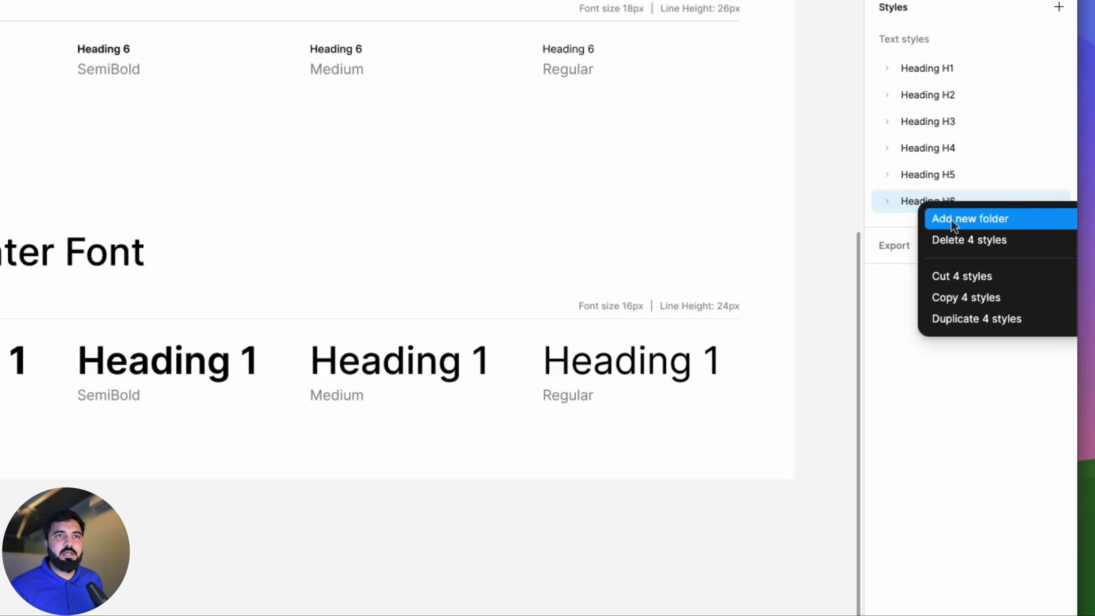
{"action": "left_click", "coordinate": [982, 319]}
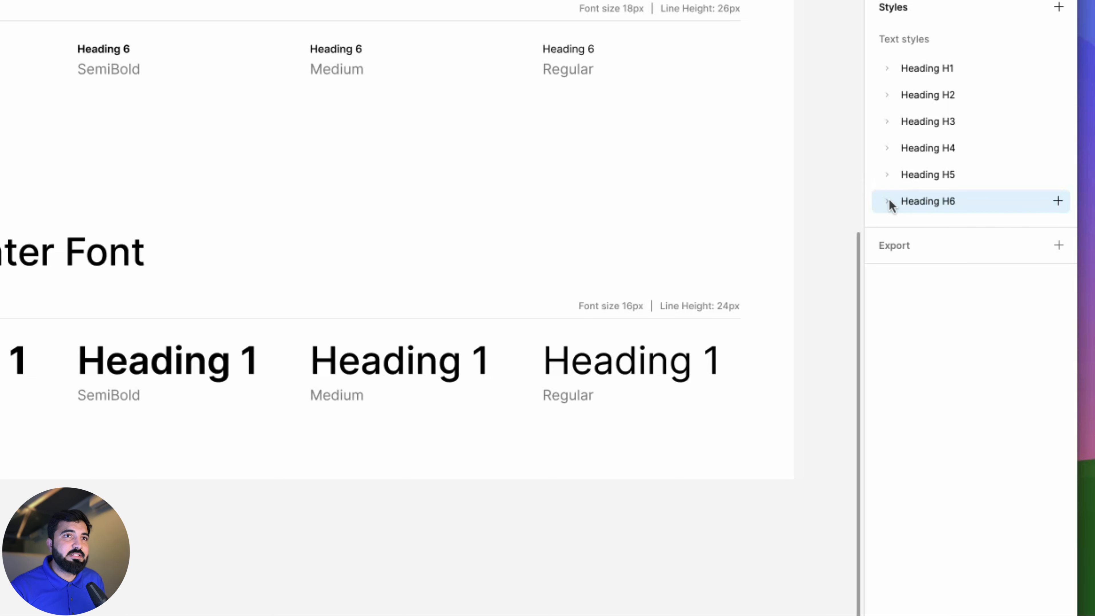
Expand the Heading H6 style folder and select the duplicate Bold, SemiBold and Medium styles together
{"action": "left_click", "coordinate": [888, 199]}
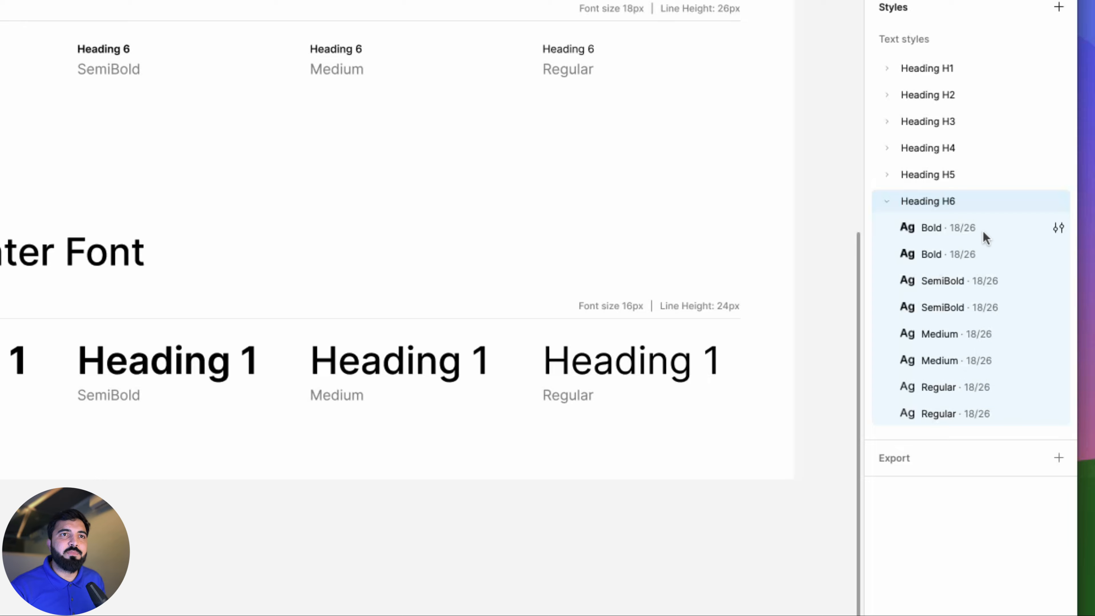
{"action": "left_click", "coordinate": [964, 253]}
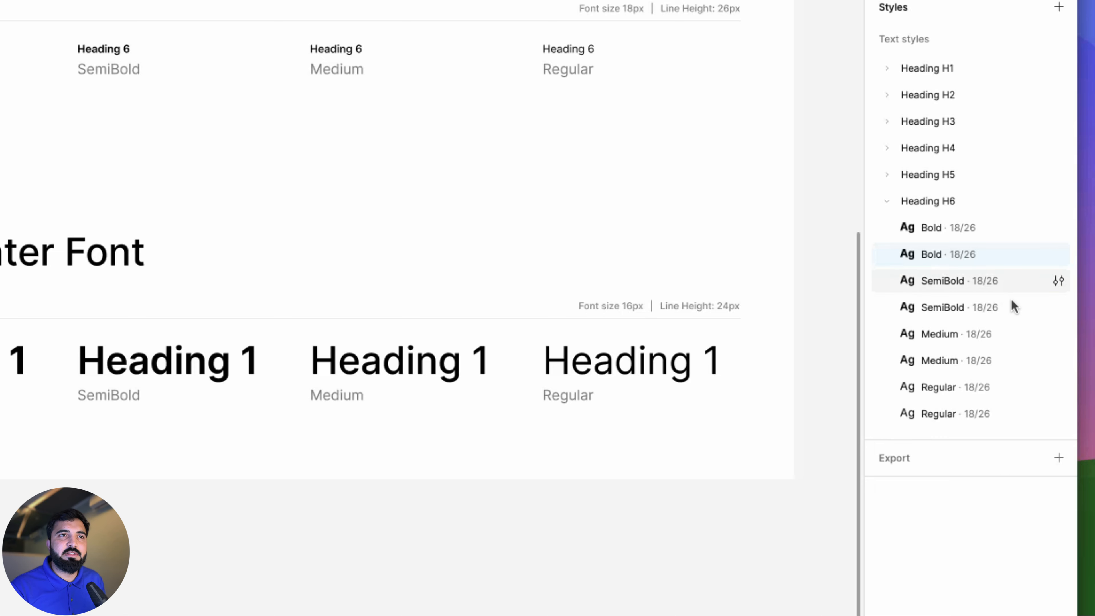
{"action": "left_click", "coordinate": [992, 308], "text": "super"}
{"action": "left_click", "coordinate": [959, 361], "text": "super"}
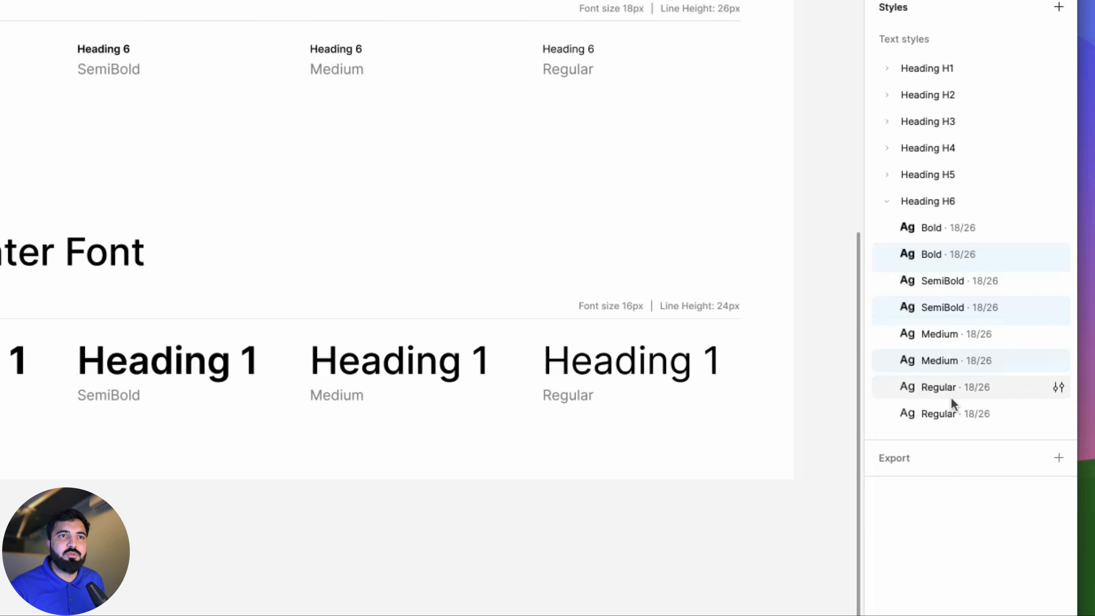